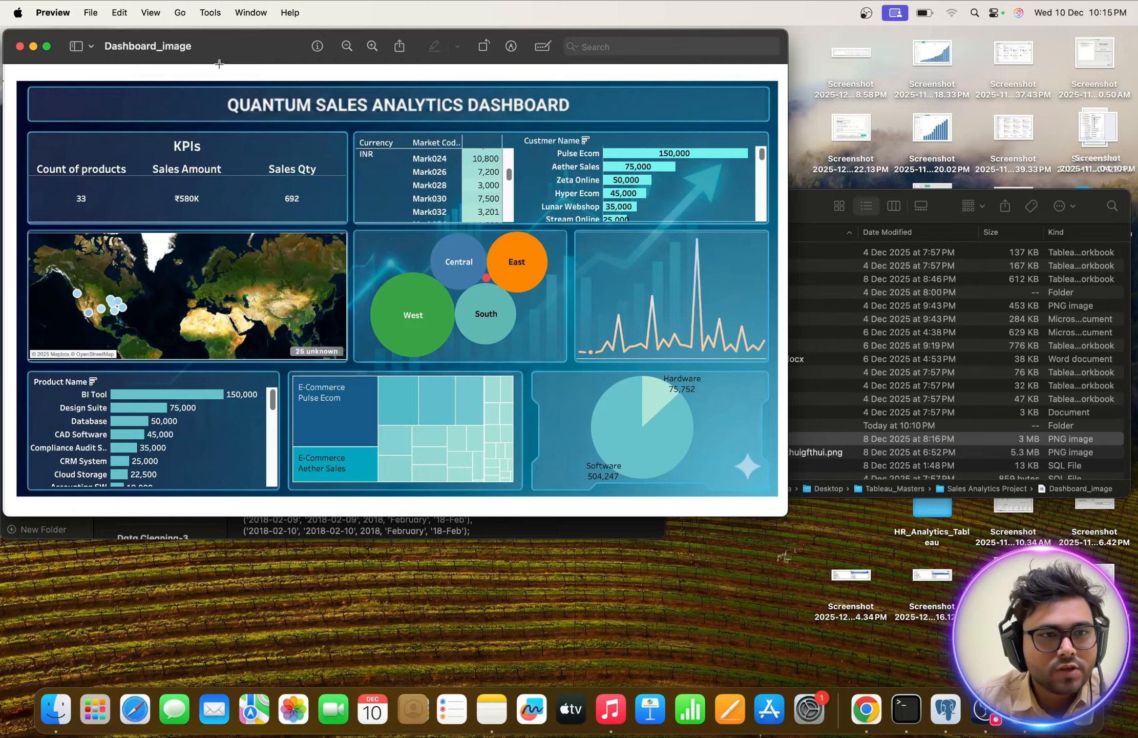
# Examine the Quantum Sales Analytics Dashboard reference image in full screen and close it.
pyautogui.click(47, 46)
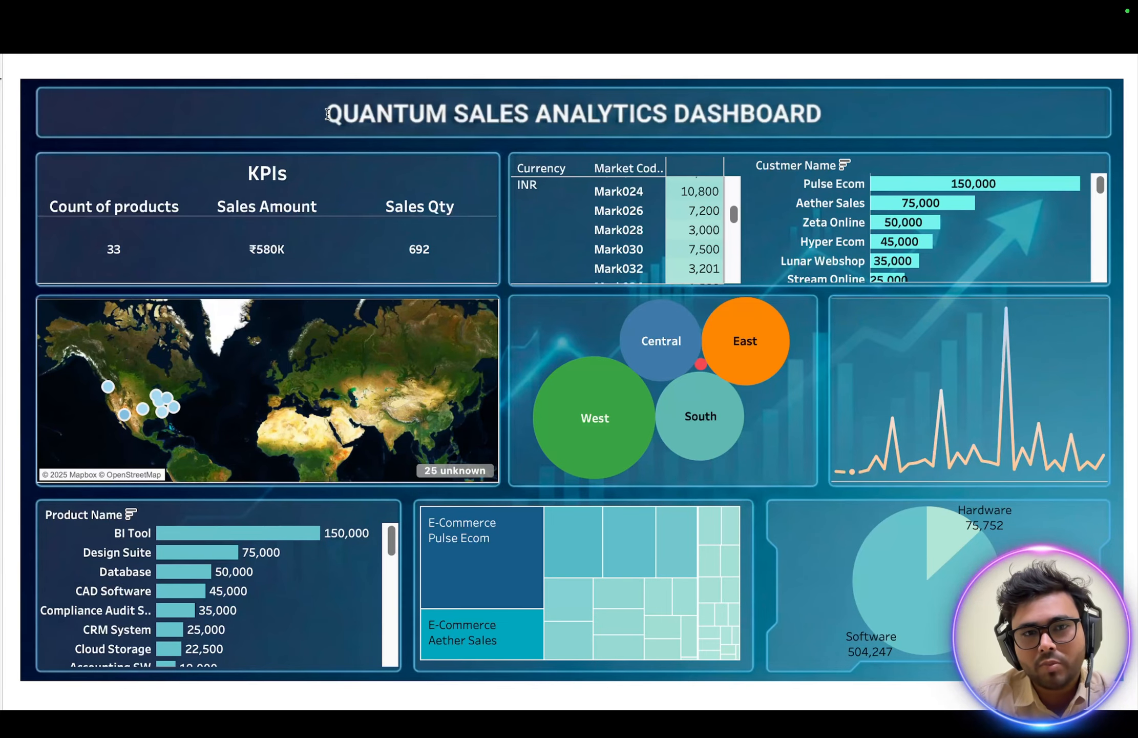
pyautogui.moveTo(327, 113); pyautogui.dragTo(425, 113)
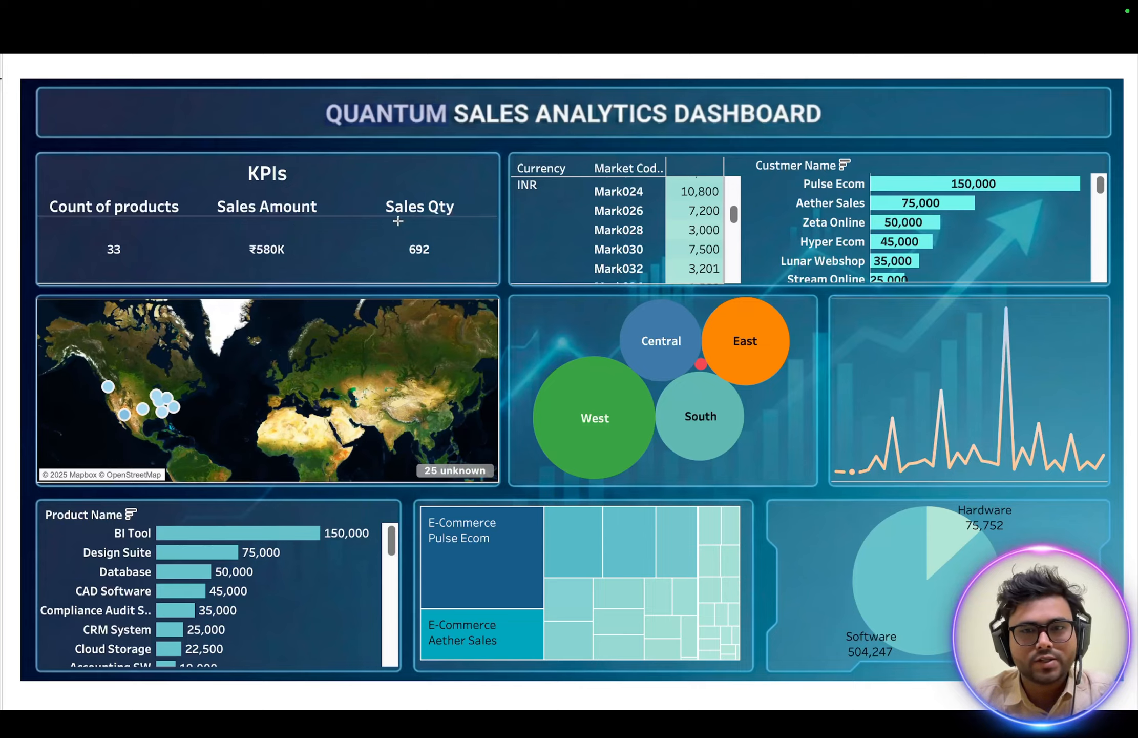
pyautogui.moveTo(69, 3)
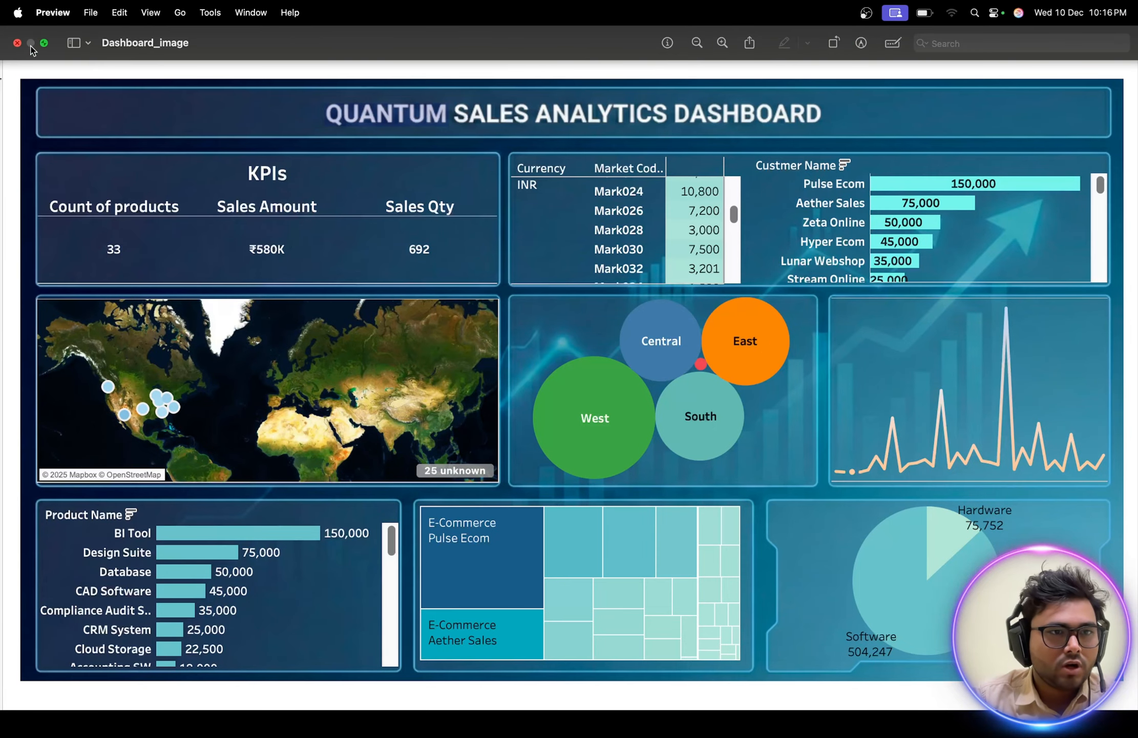
pyautogui.click(18, 44)
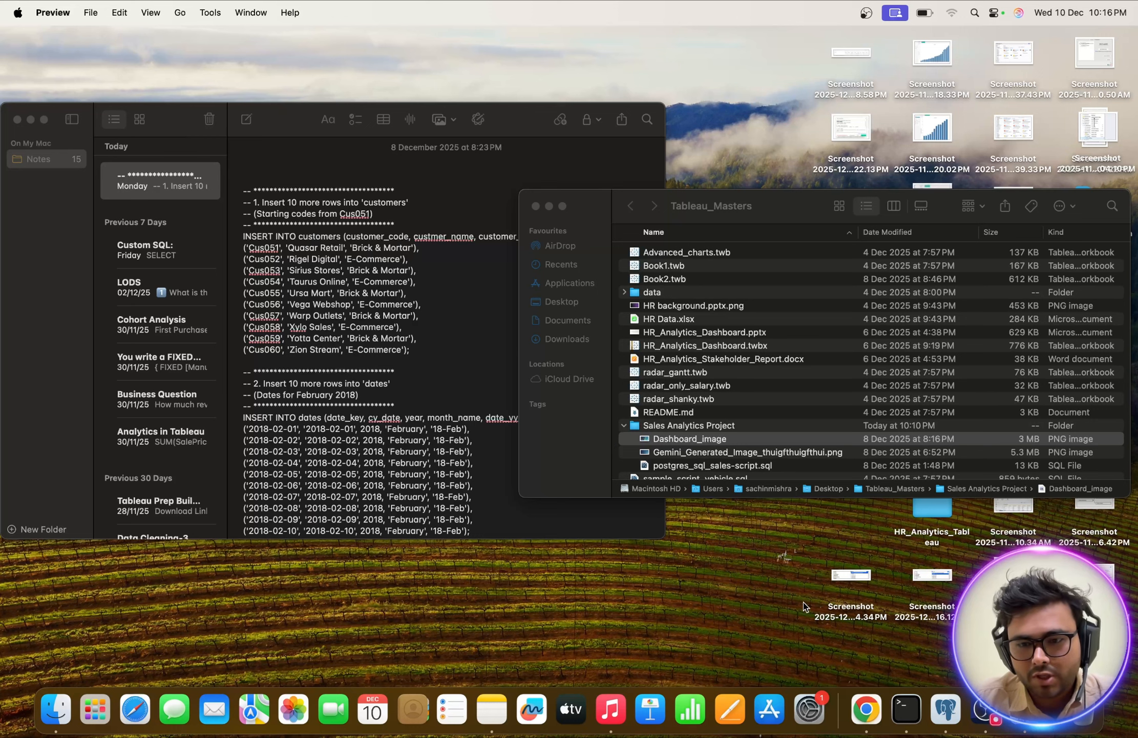
# Switch to pgAdmin and review the insert statements for customers, dates, markets, products and sales in postgres_sql_sales-script.sql.
pyautogui.click(946, 710)
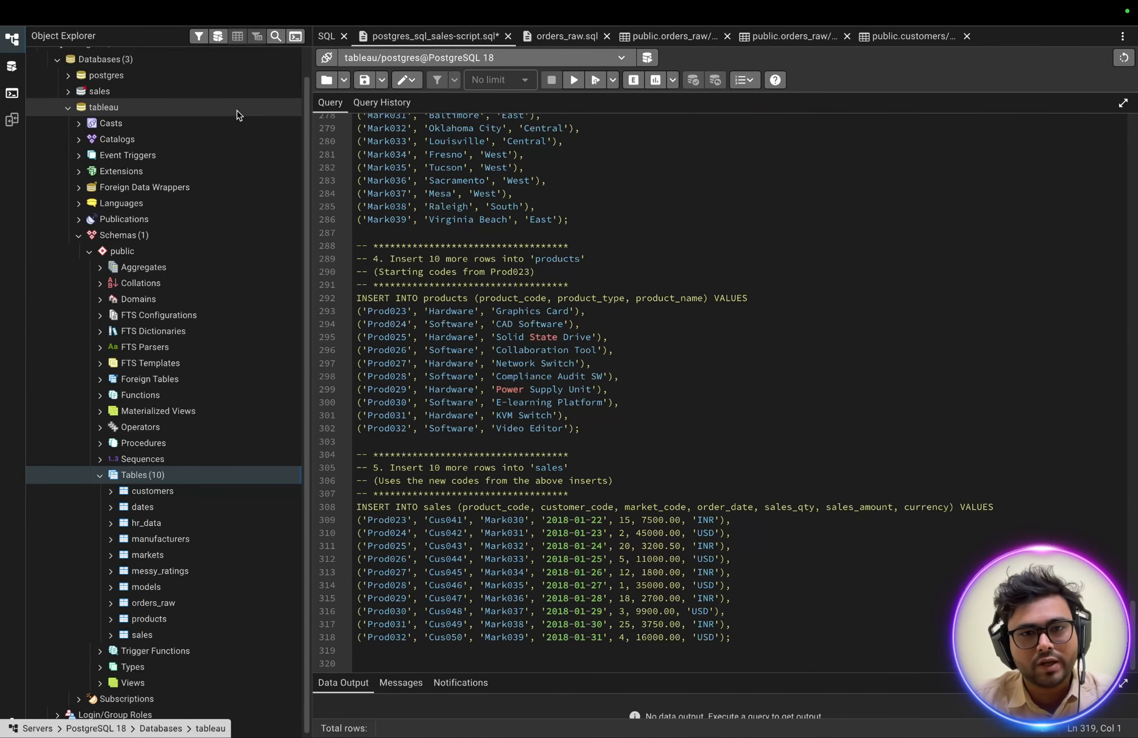
pyautogui.scroll(15, 456, 251)
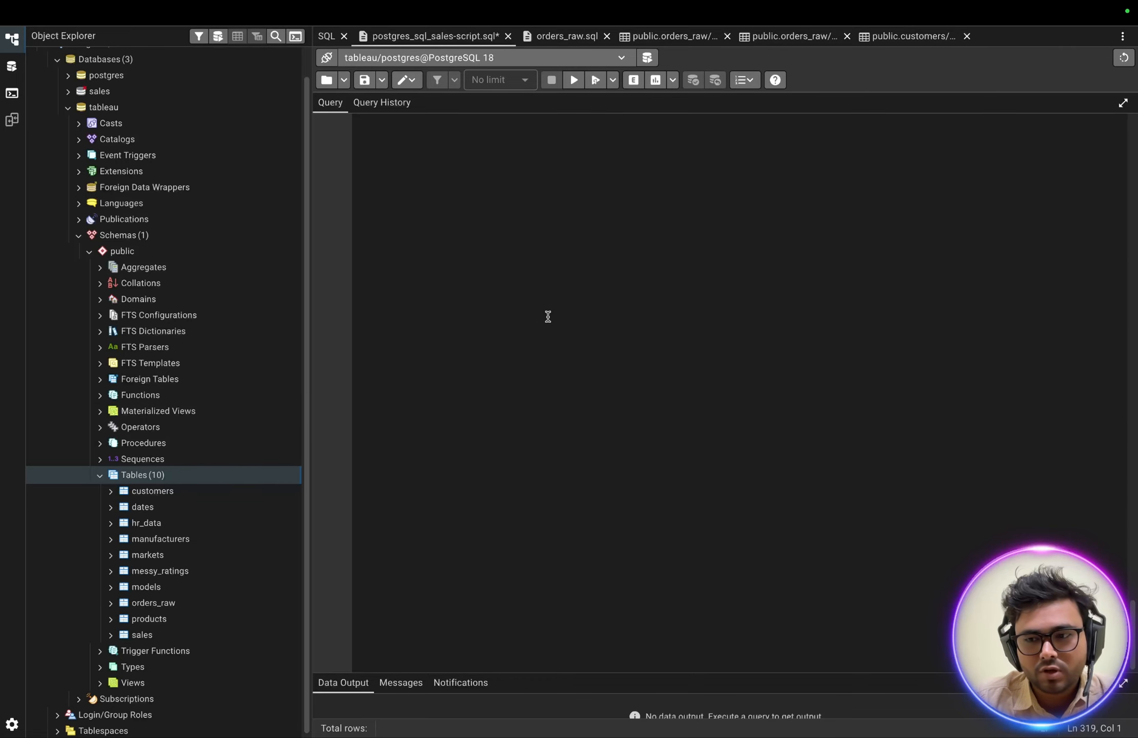
pyautogui.scroll(5, 471, 336)
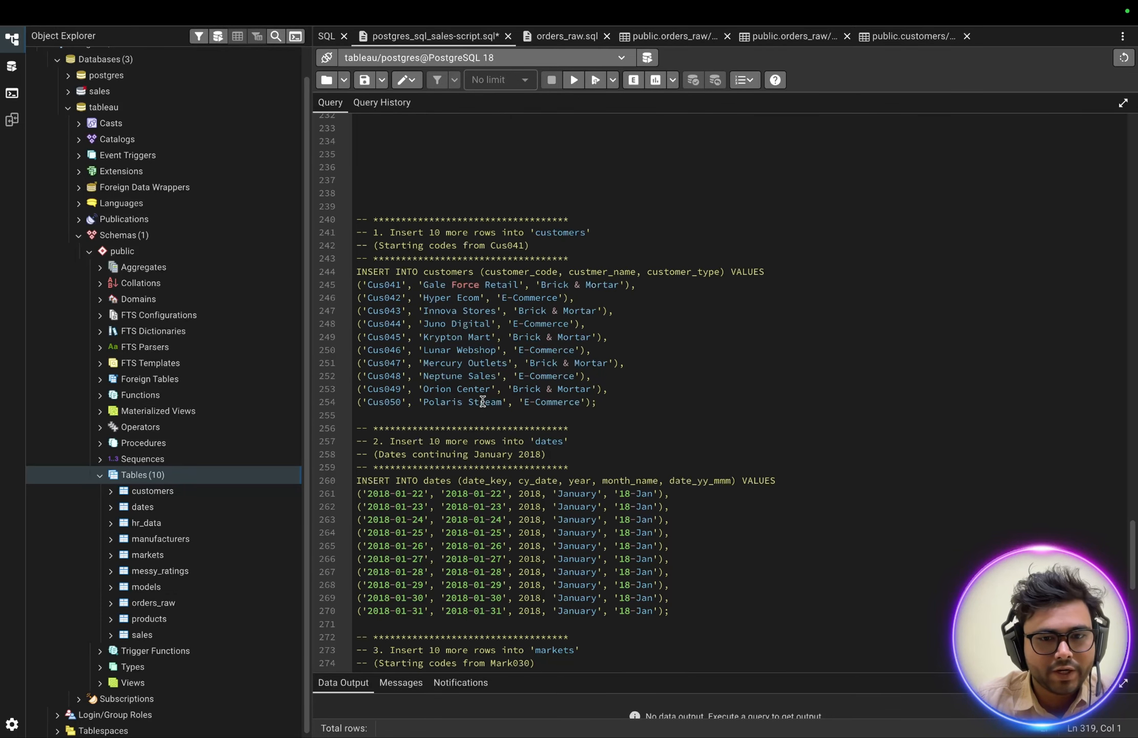
pyautogui.scroll(-5, 482, 401)
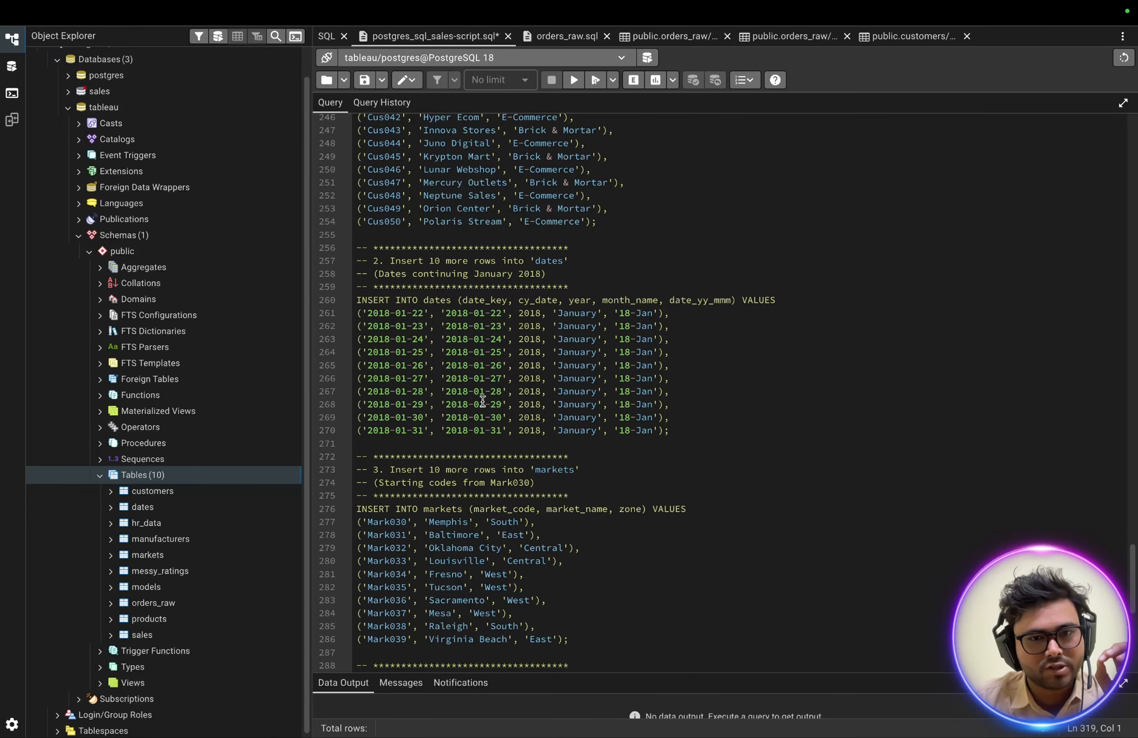
pyautogui.scroll(-10, 497, 449)
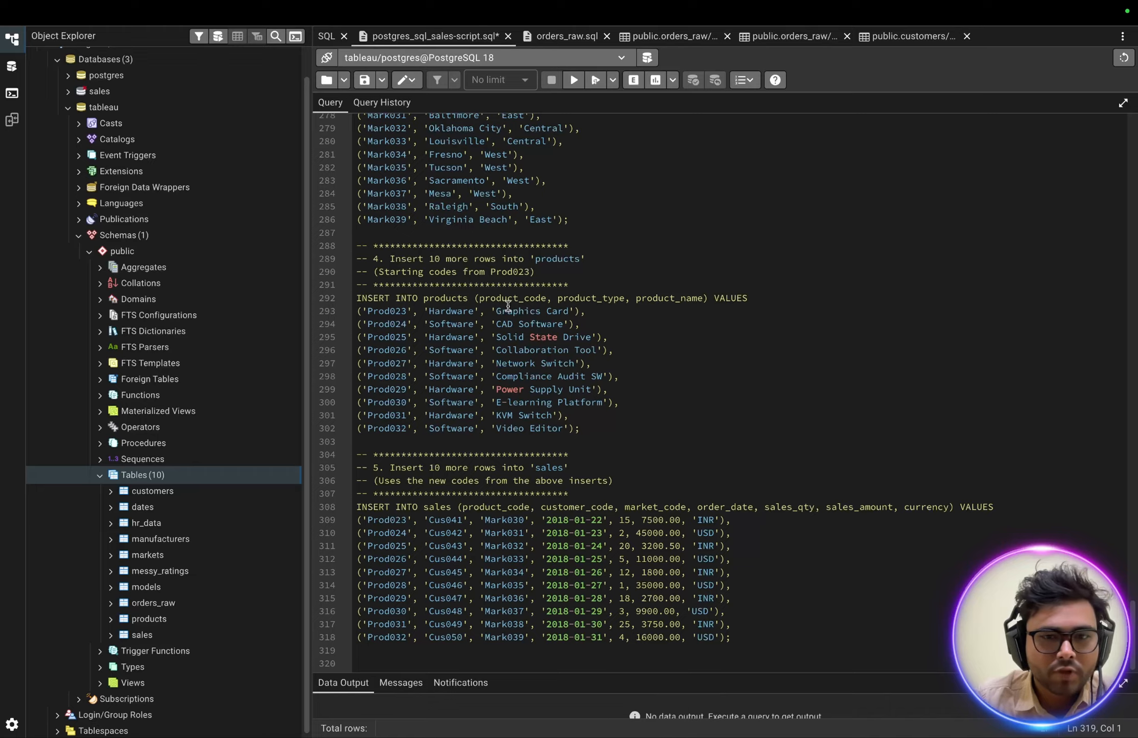
# Launch Tableau Desktop 2025.3 and continue with the trial.
pyautogui.hotkey('ctrl', 'Left')
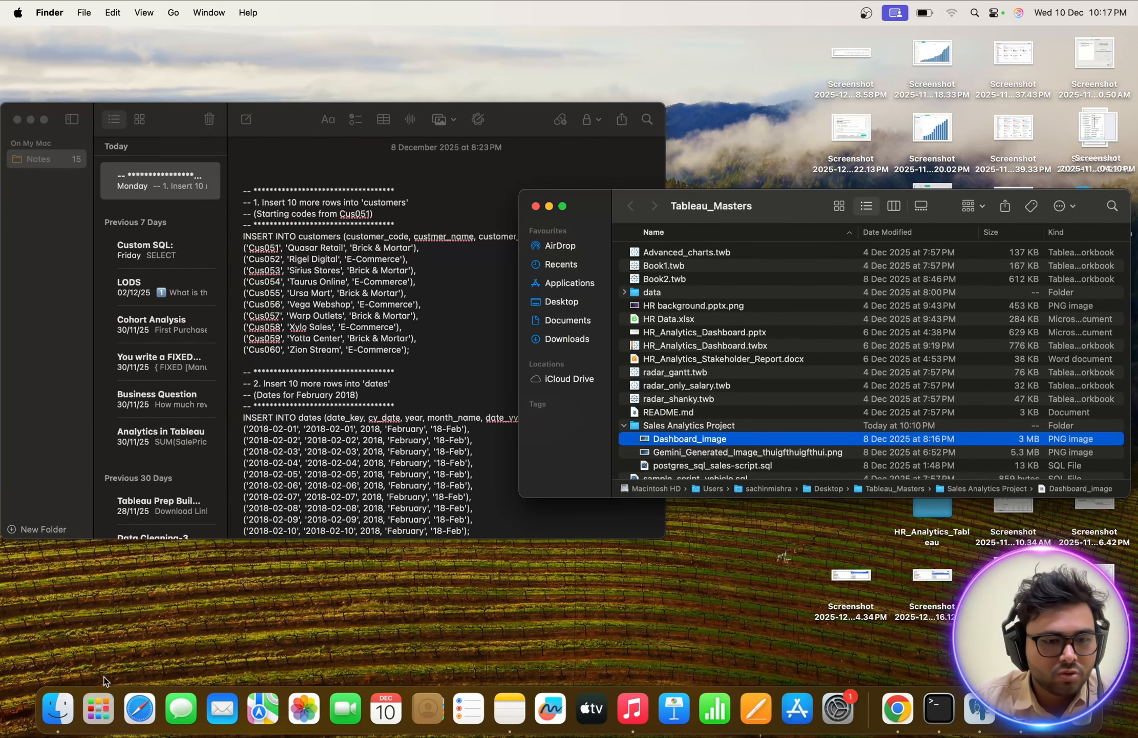
pyautogui.click(100, 706)
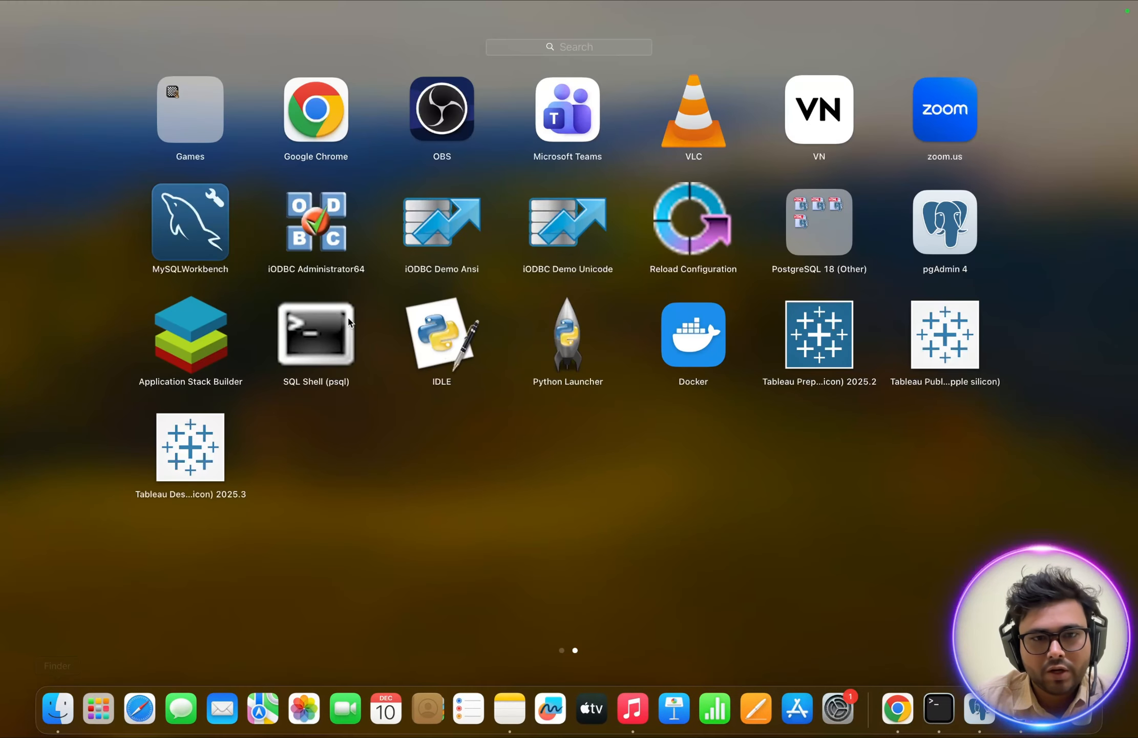
pyautogui.click(192, 452)
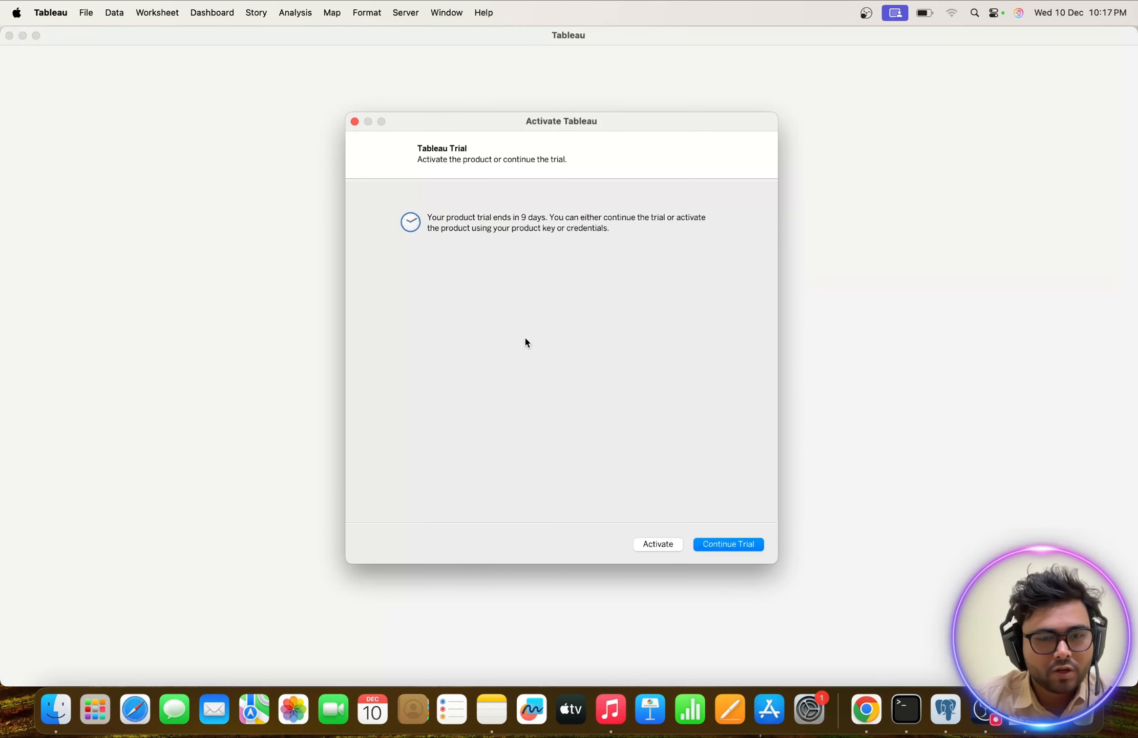
pyautogui.click(753, 543)
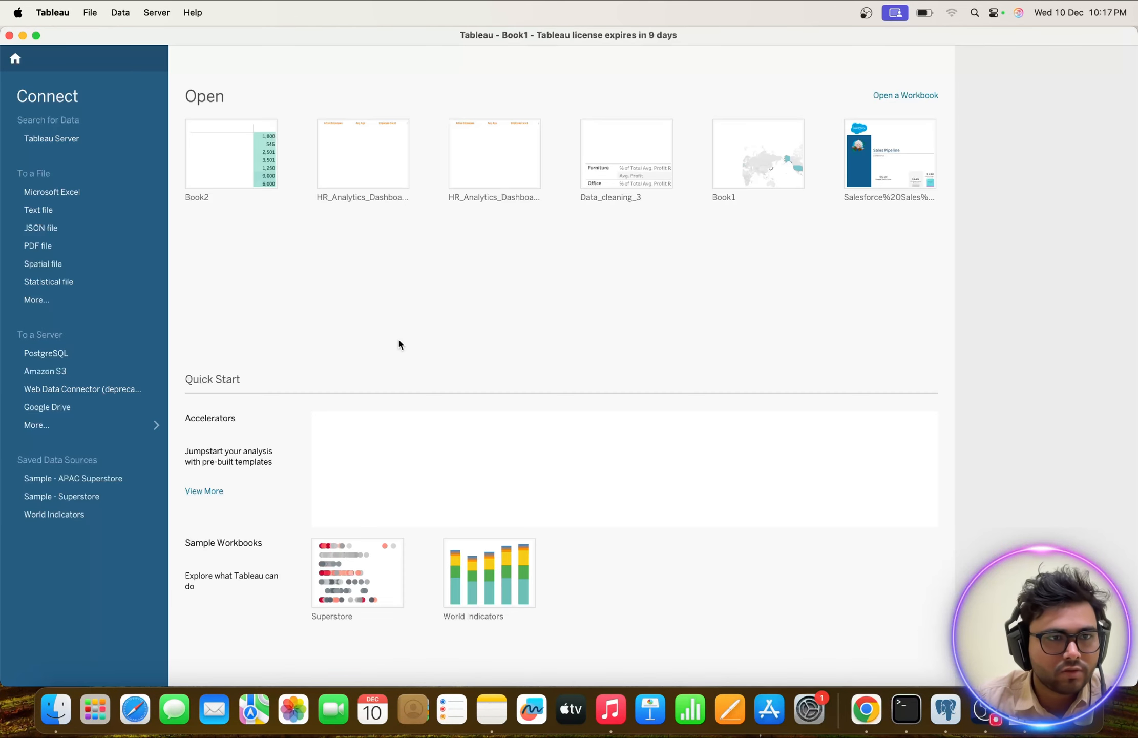
# Connect to the PostgreSQL database tableau on localhost with username and password authentication, entering the account password.
pyautogui.click(48, 353)
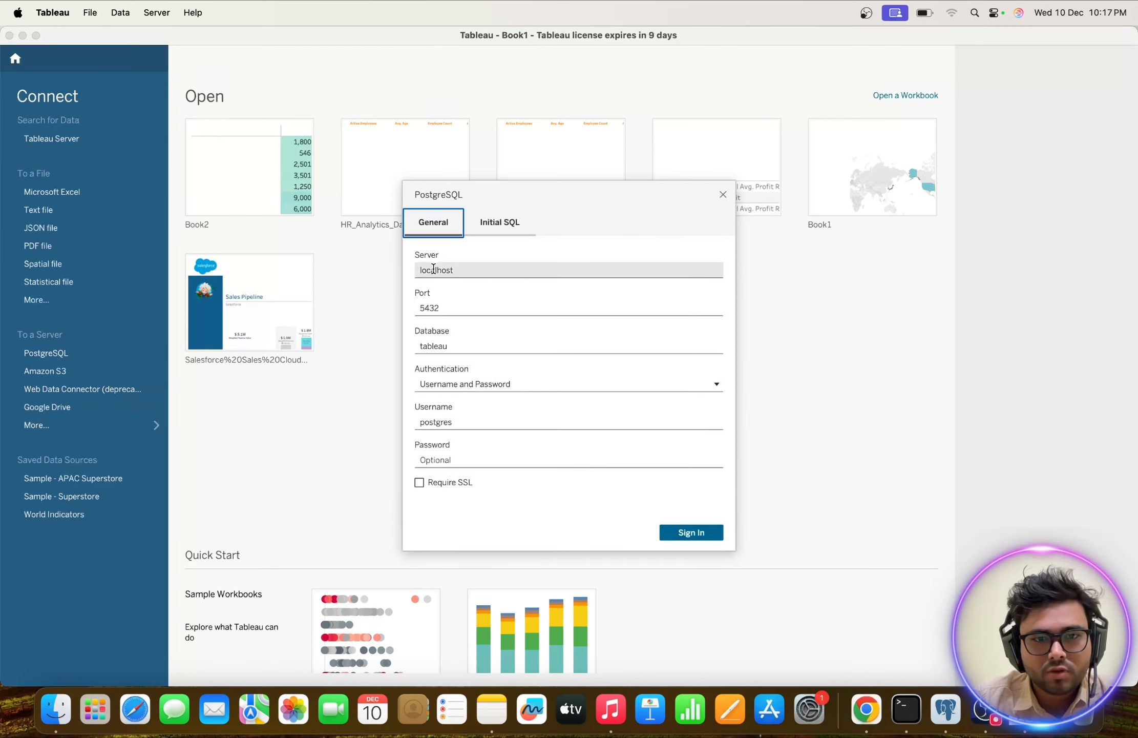
pyautogui.click(431, 346)
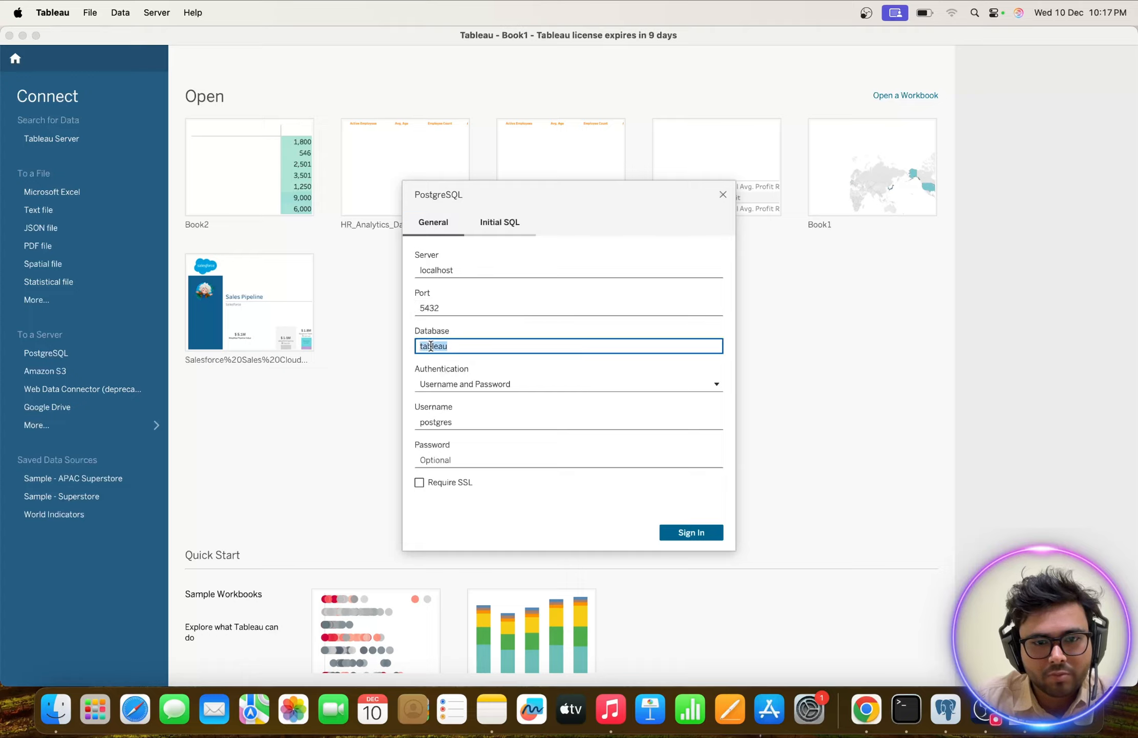
pyautogui.click(434, 420)
pyautogui.doubleClick(434, 420)
pyautogui.click(439, 459)
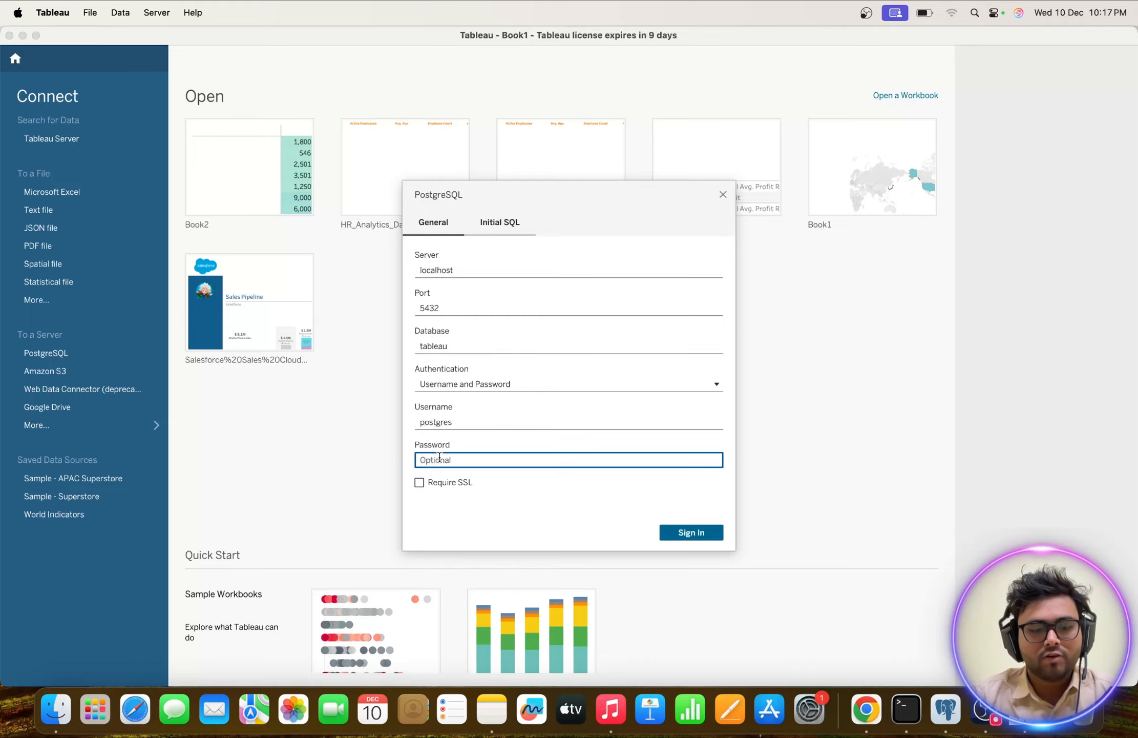
pyautogui.write('****')
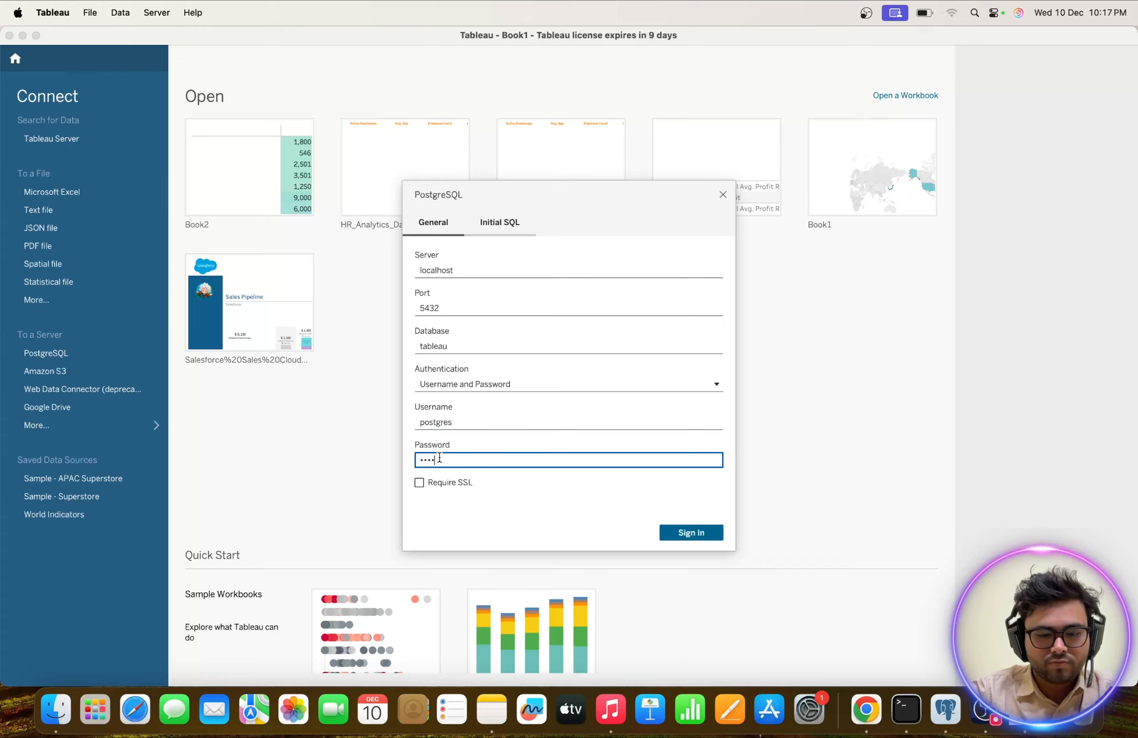
pyautogui.write('******')
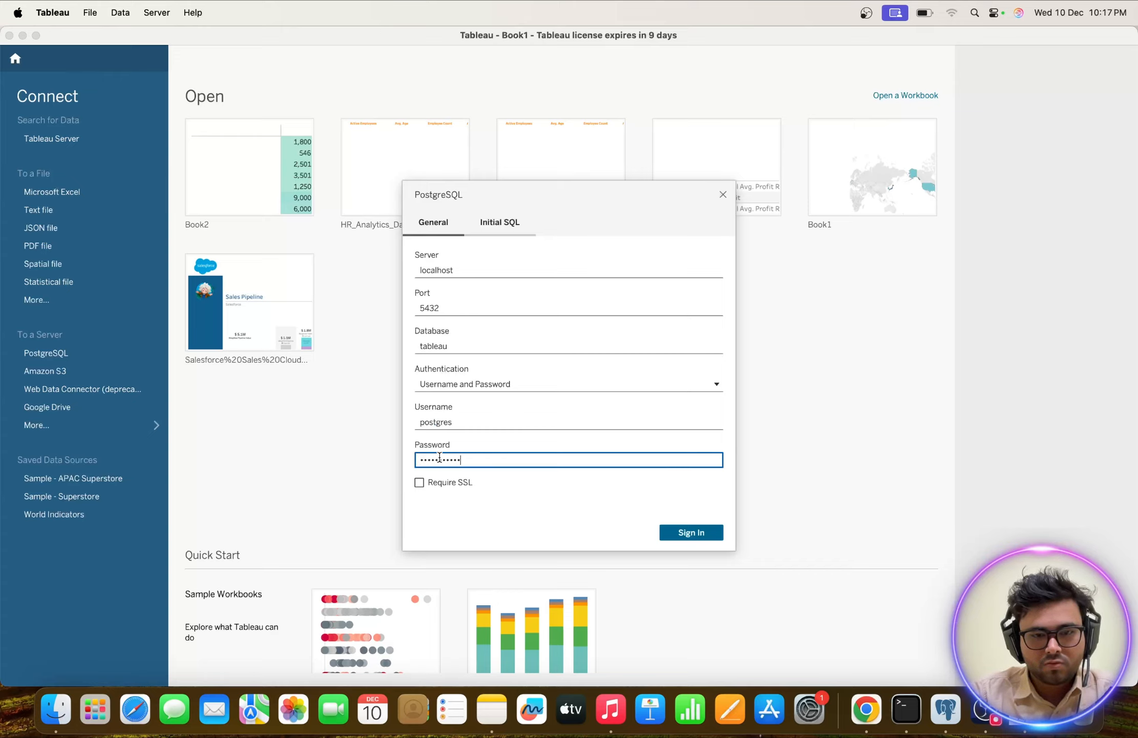
pyautogui.click(692, 532)
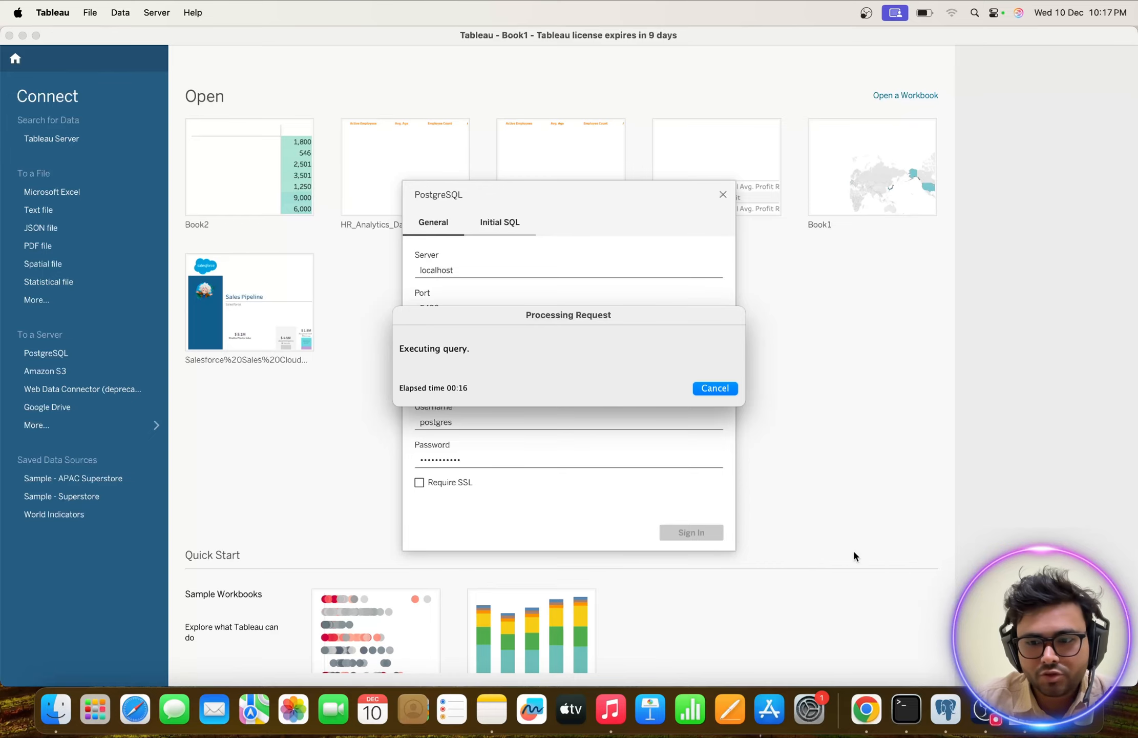
pyautogui.click(946, 709)
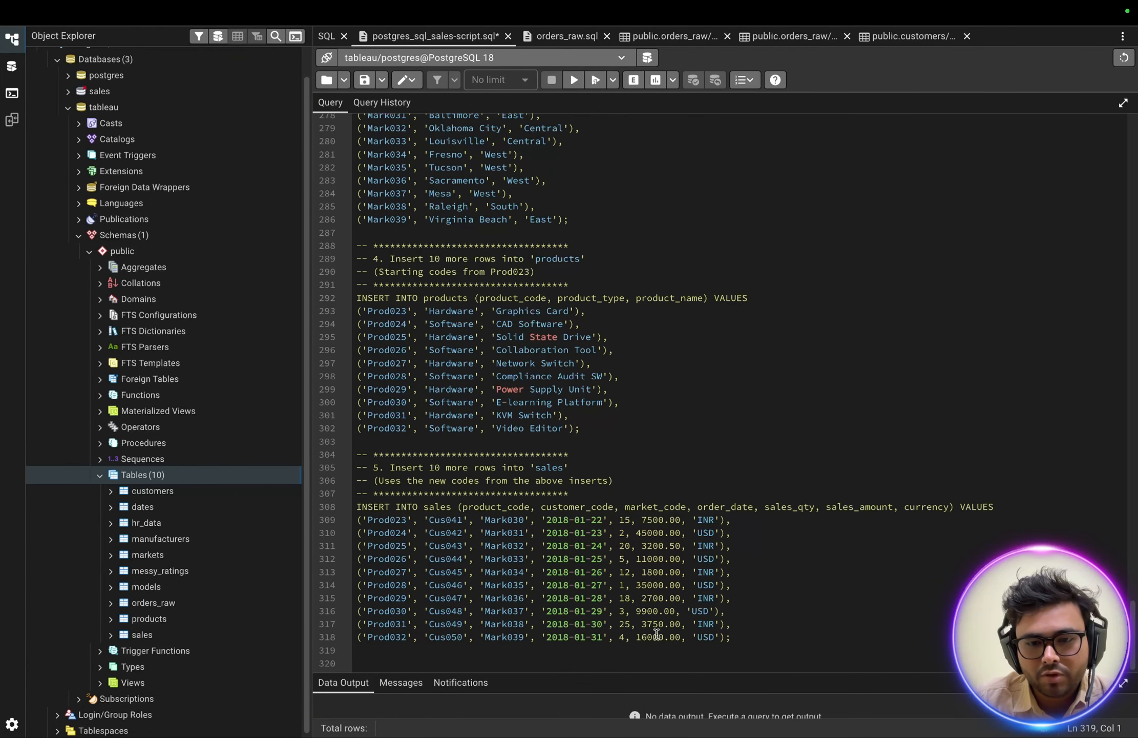
pyautogui.hotkey('ctrl', 'Left')
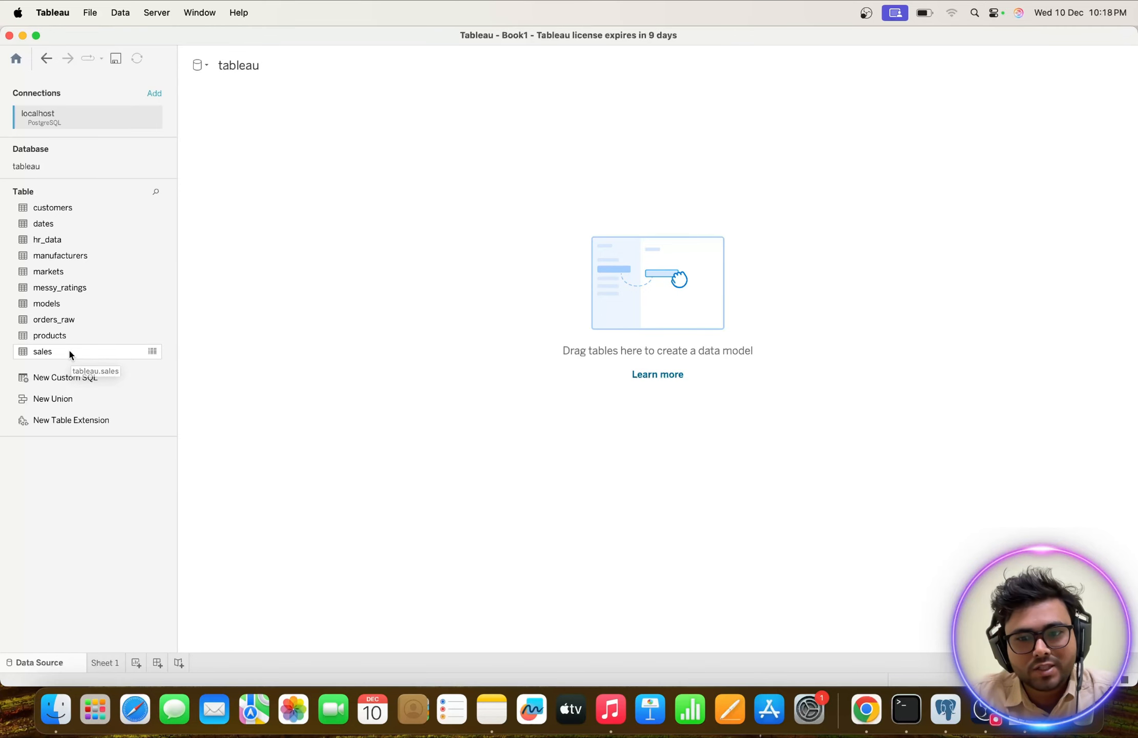
# Switch to Chrome and enter "star schema vs snowflake schema" as a search query in a new tab.
pyautogui.click(865, 710)
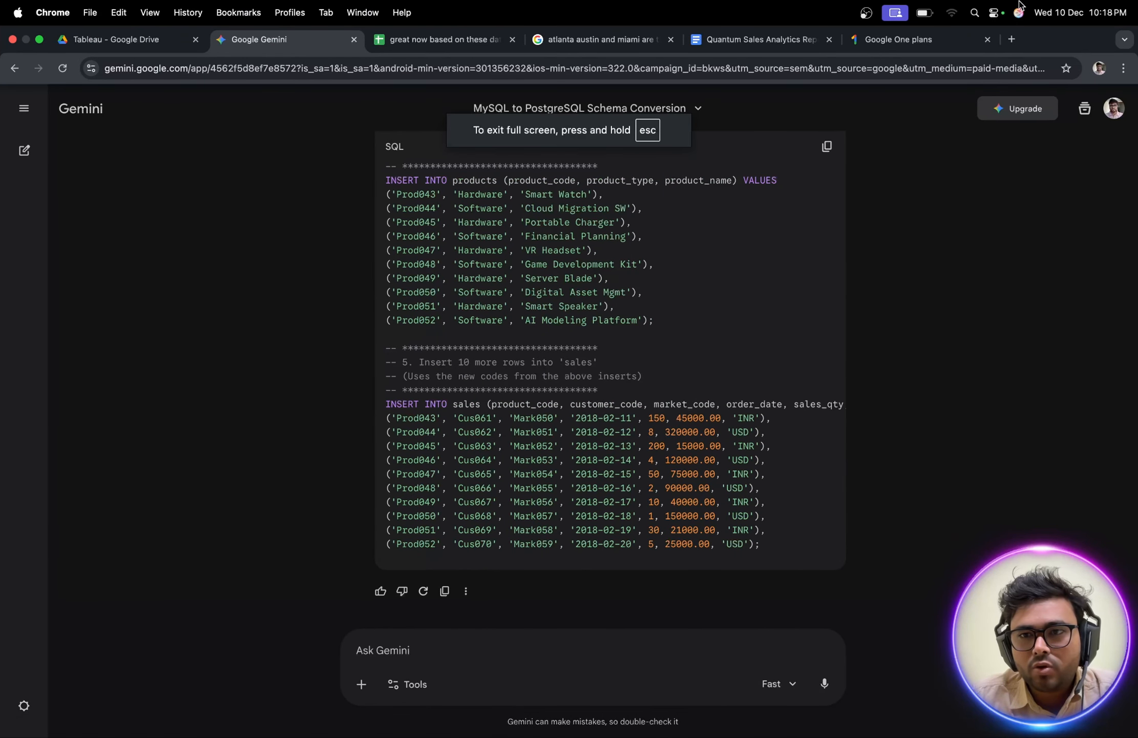
pyautogui.click(1012, 40)
pyautogui.click(382, 304)
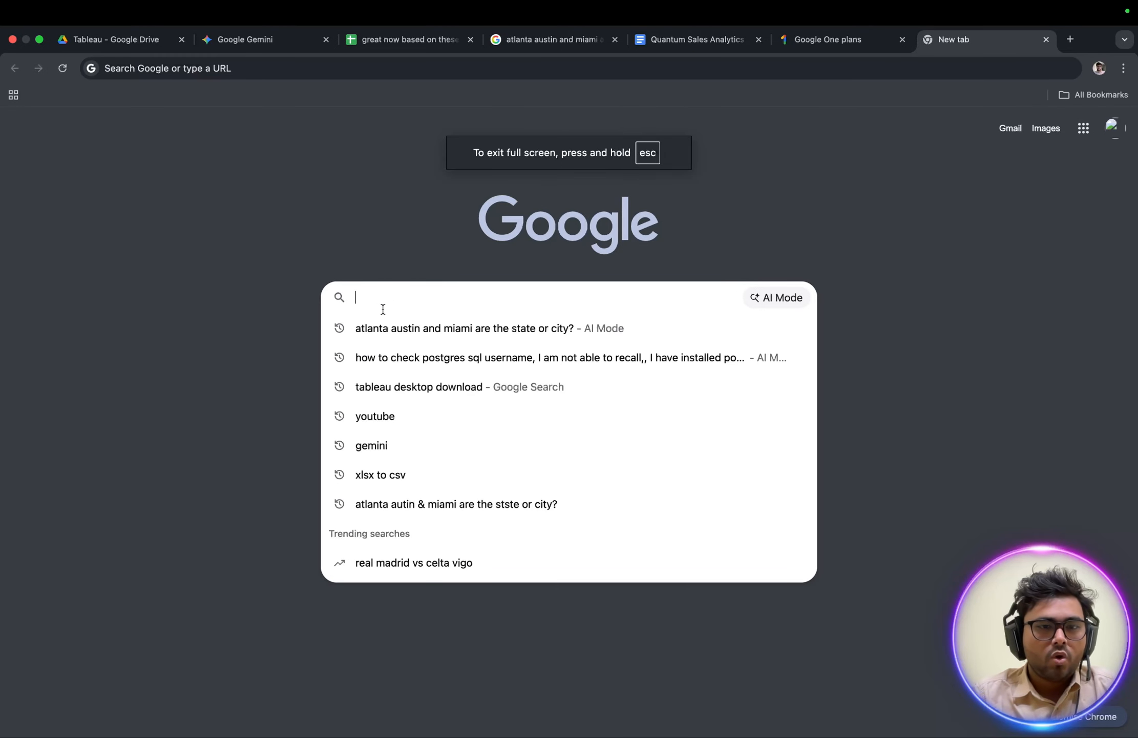
pyautogui.write('star')
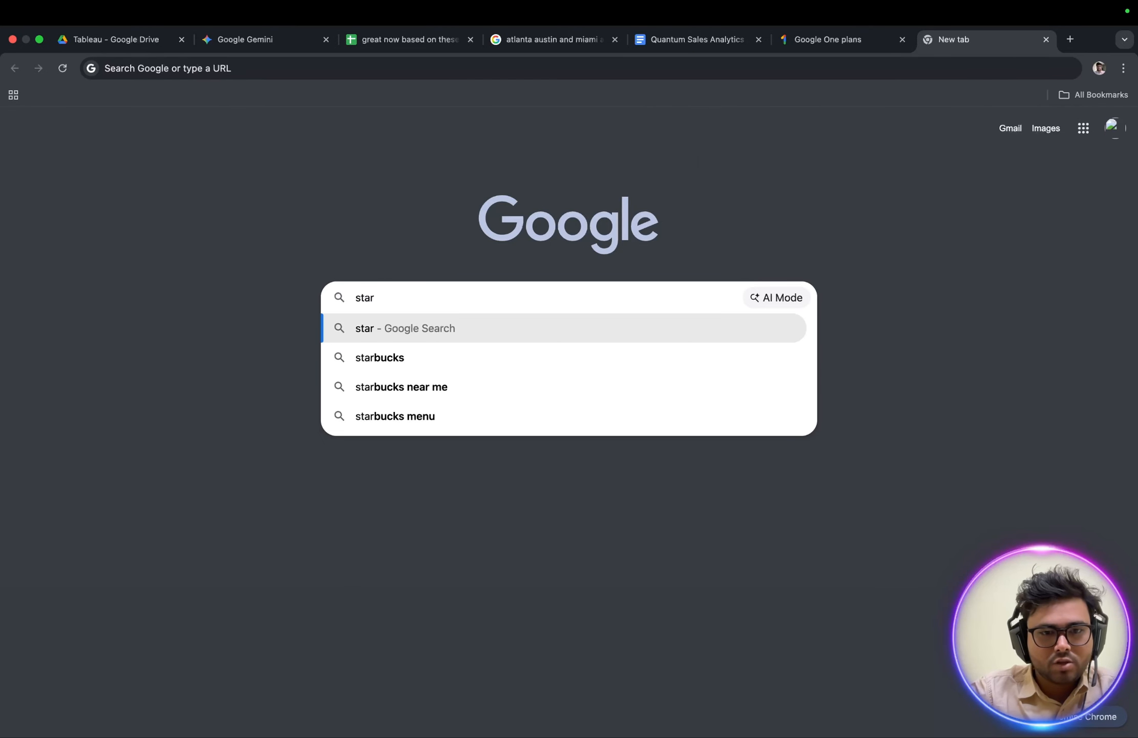
pyautogui.write(' schema')
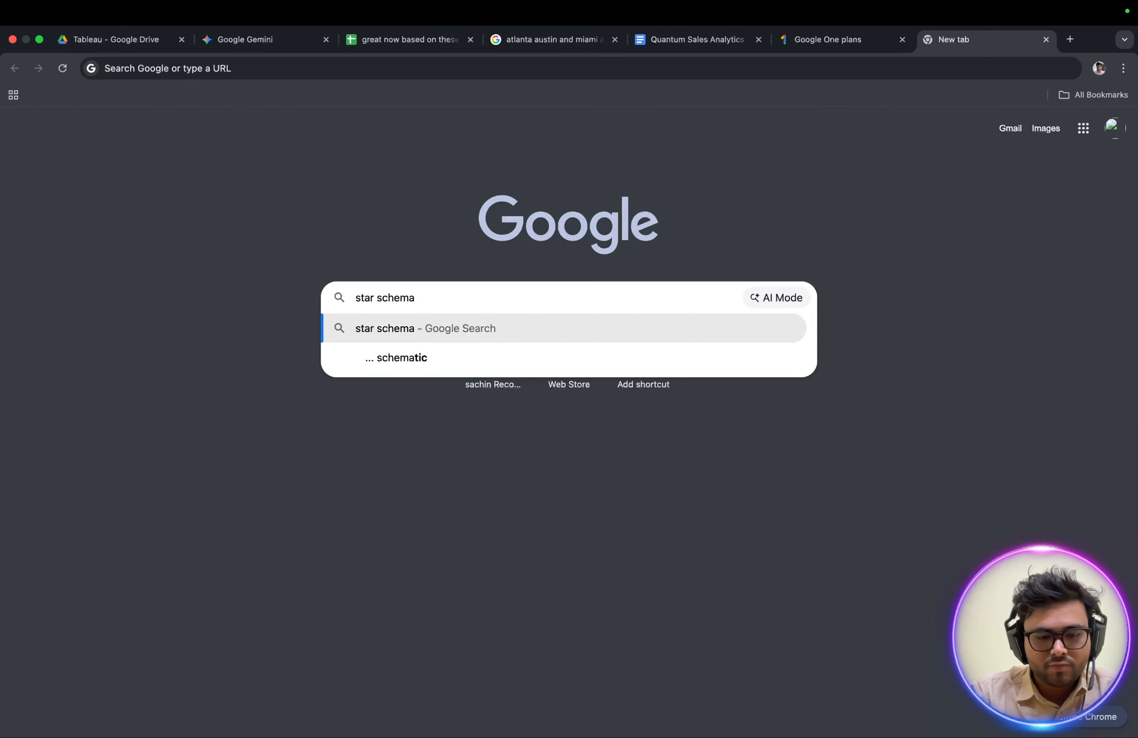
pyautogui.write('vs sno')
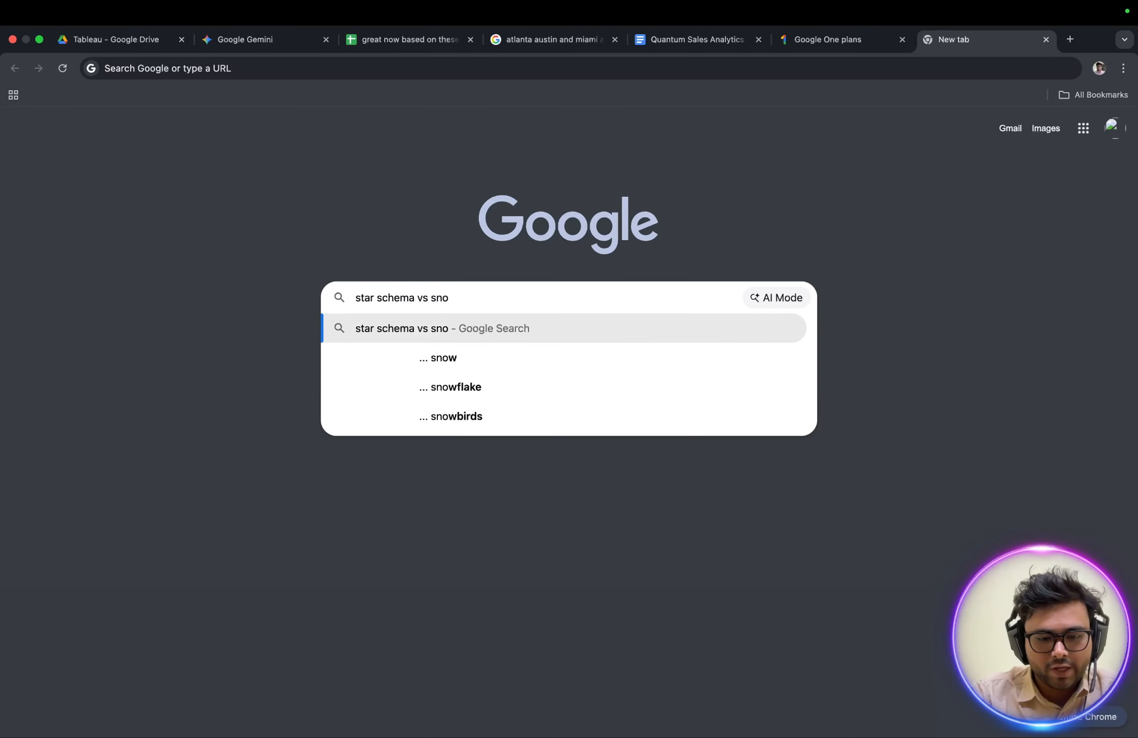
pyautogui.write('fla')
pyautogui.press('BackSpace')
pyautogui.press('BackSpace')
pyautogui.press('BackSpace')
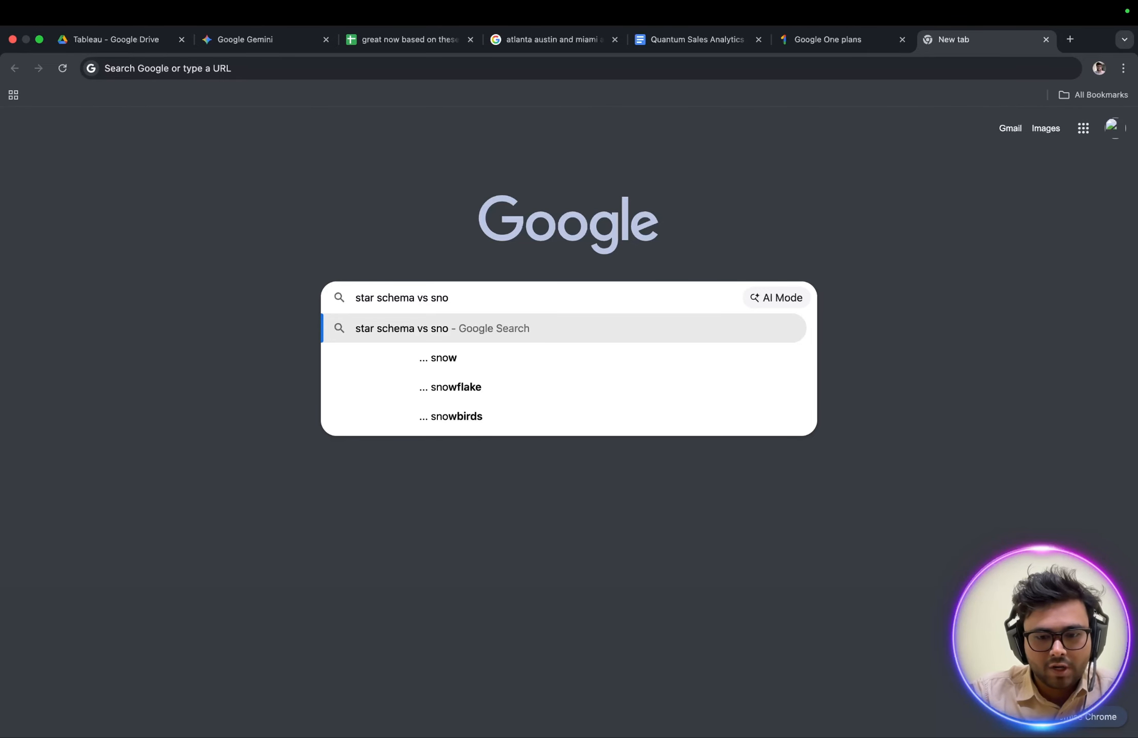
pyautogui.write('wfla')
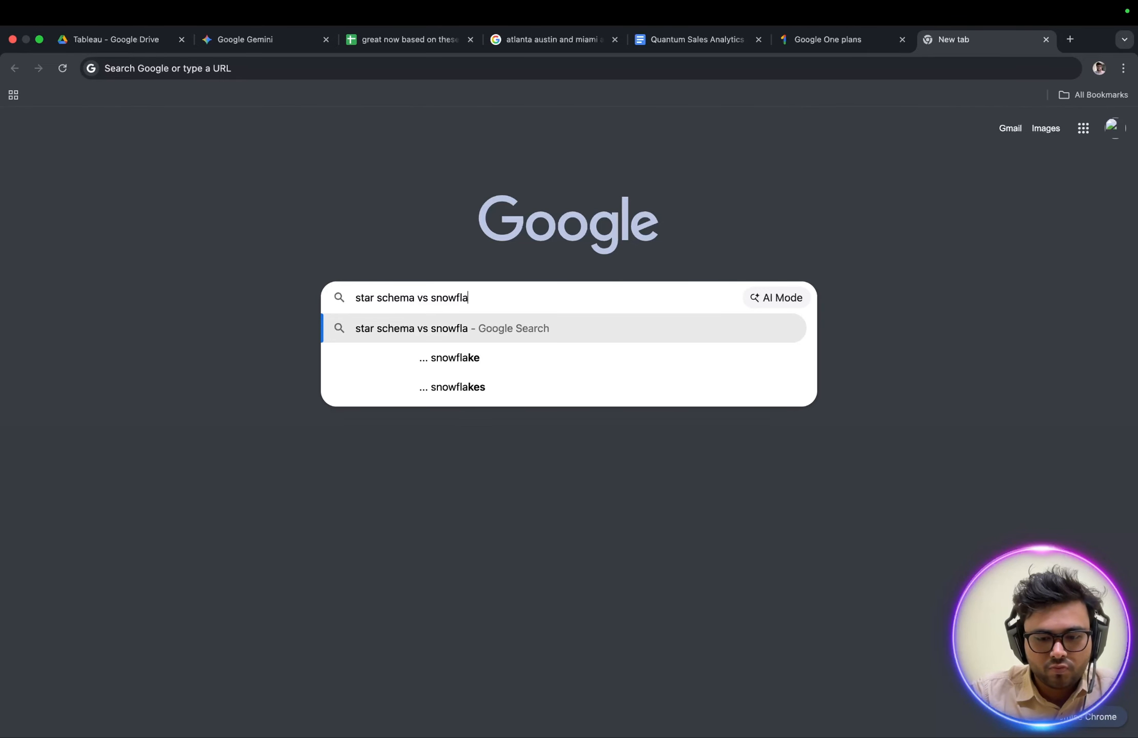
pyautogui.write('ke schema')
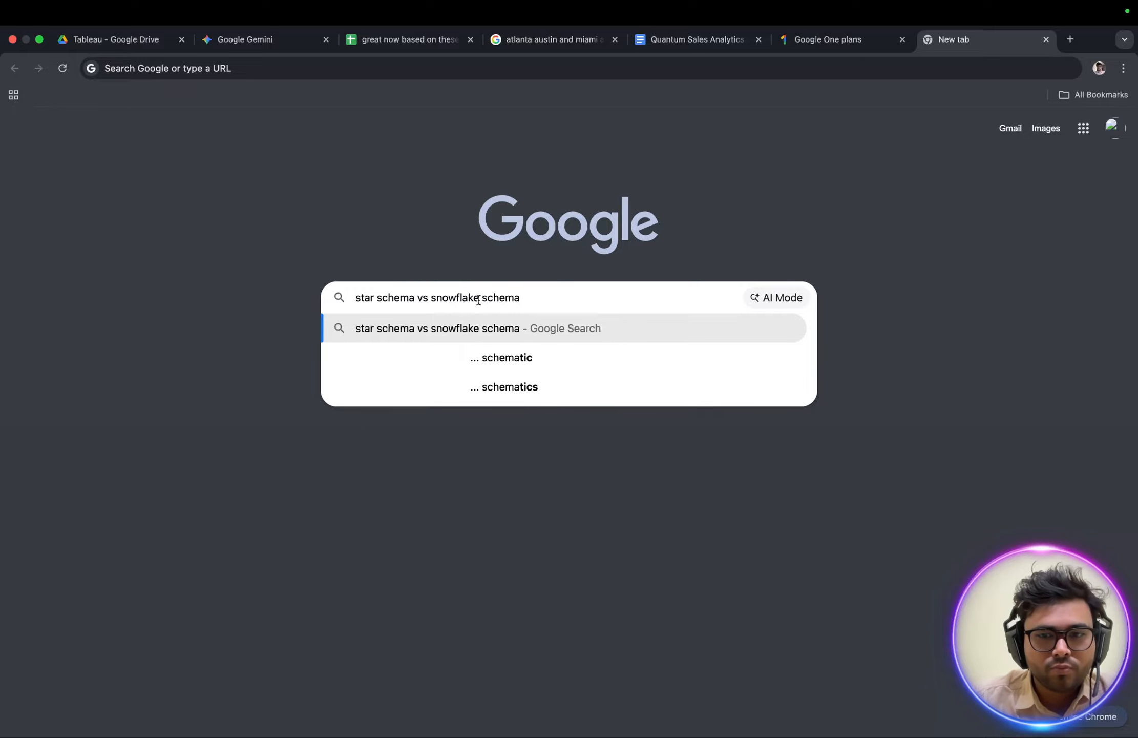
pyautogui.moveTo(537, 302); pyautogui.dragTo(358, 288)
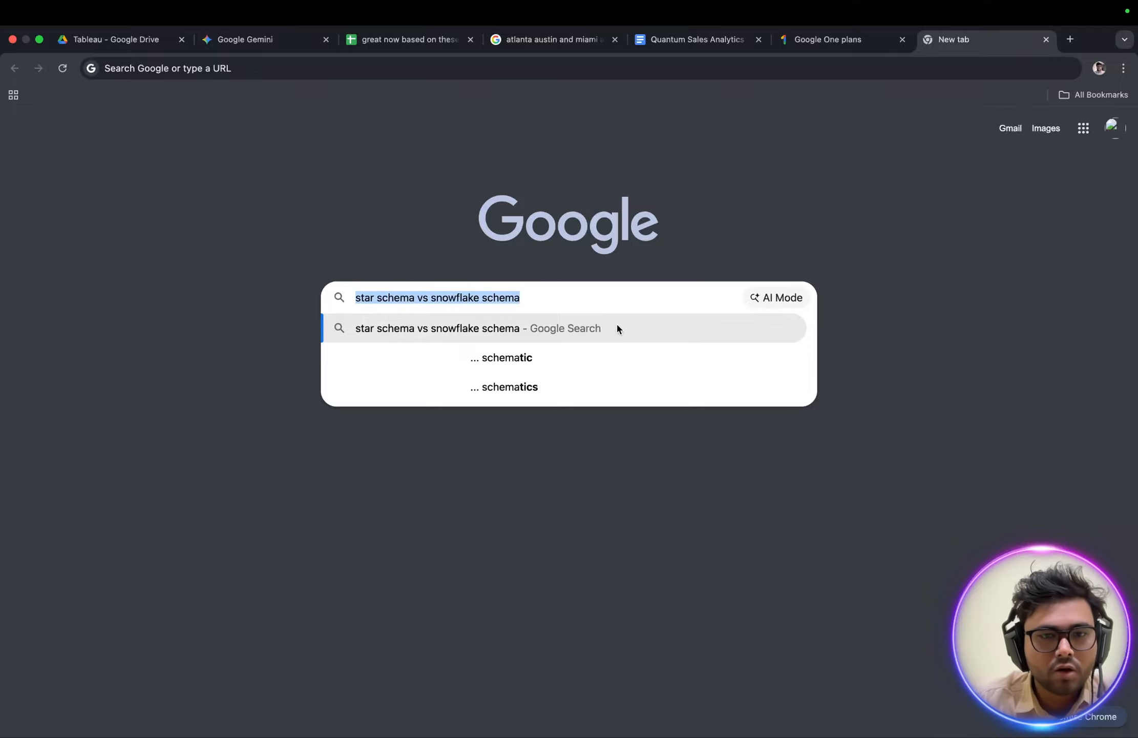
# Switch back to Tableau, add the sales table to the data model and load its data preview.
pyautogui.hotkey('ctrl', 'Left')
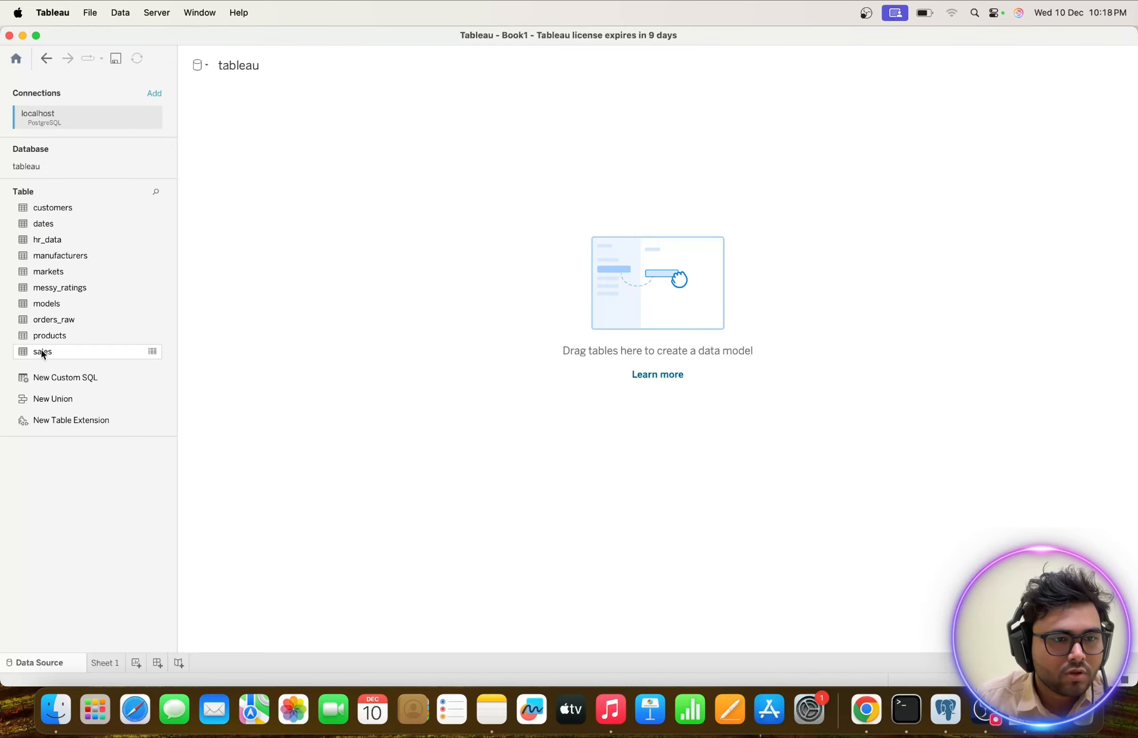
pyautogui.moveTo(40, 355); pyautogui.dragTo(321, 182)
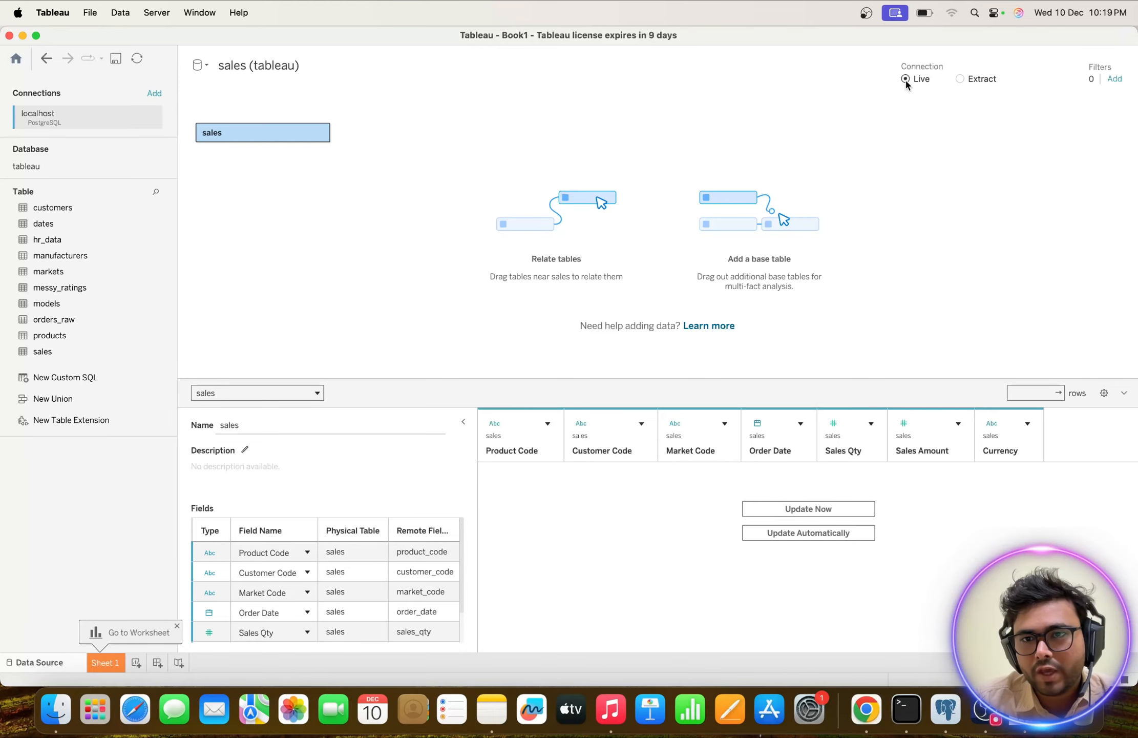
pyautogui.click(785, 509)
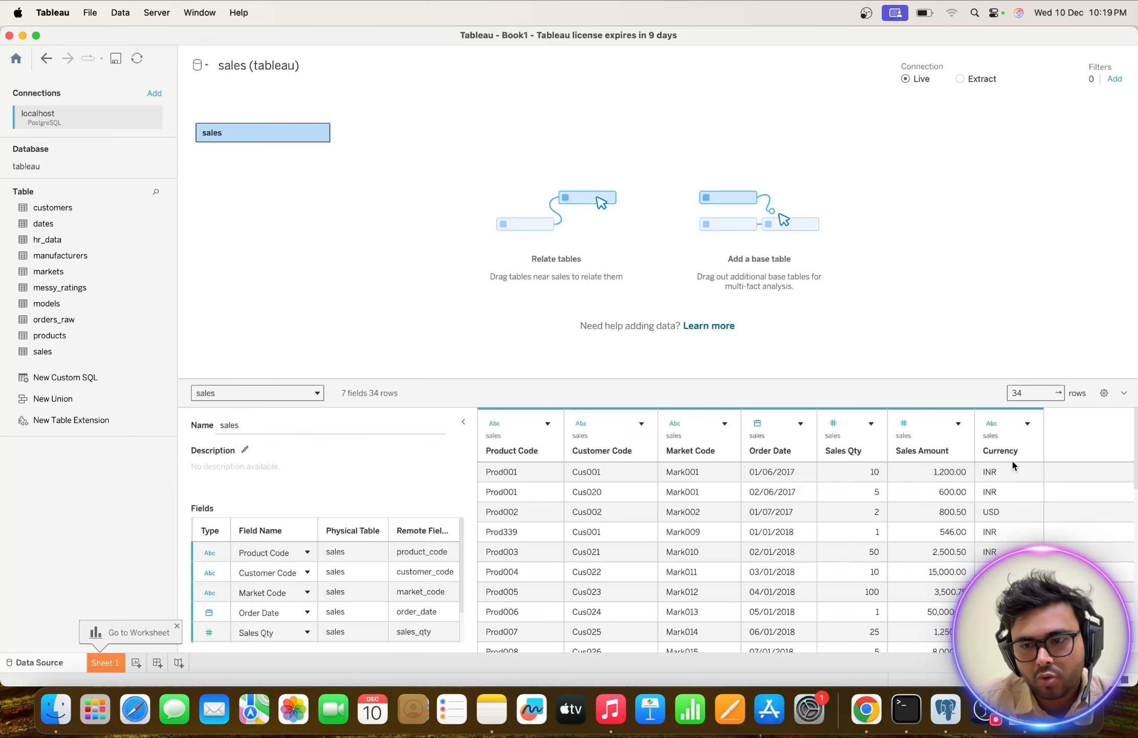
pyautogui.scroll(-10, 967, 527)
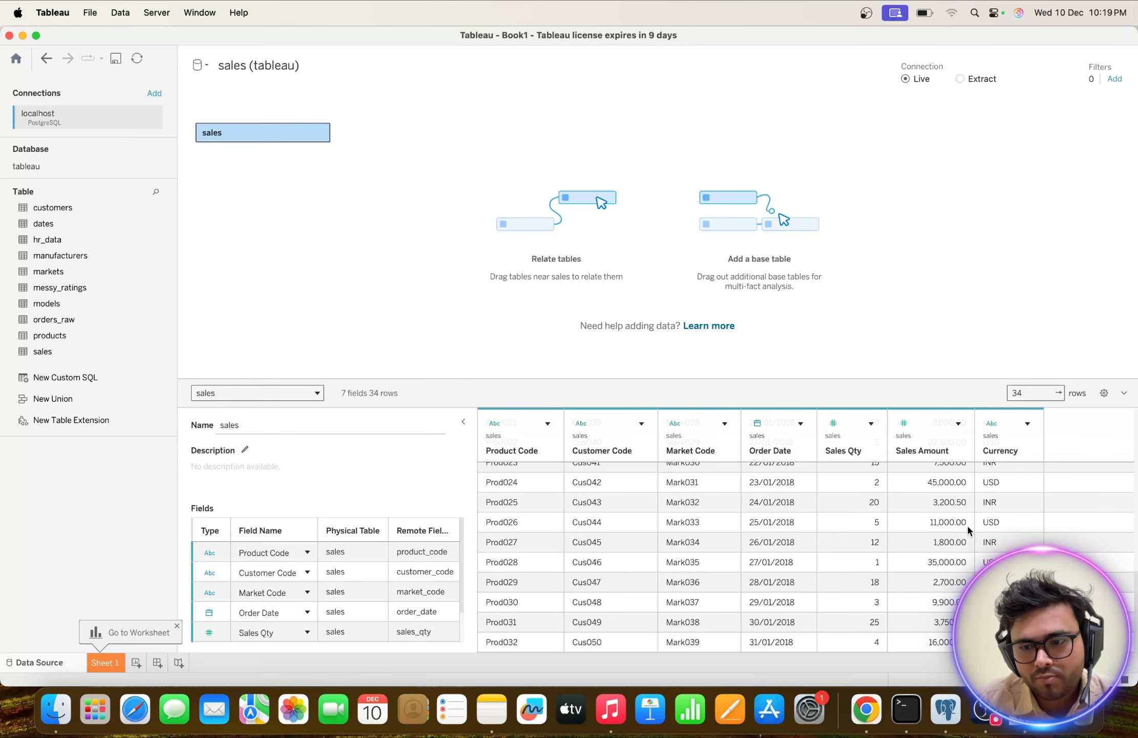
pyautogui.scroll(10, 968, 527)
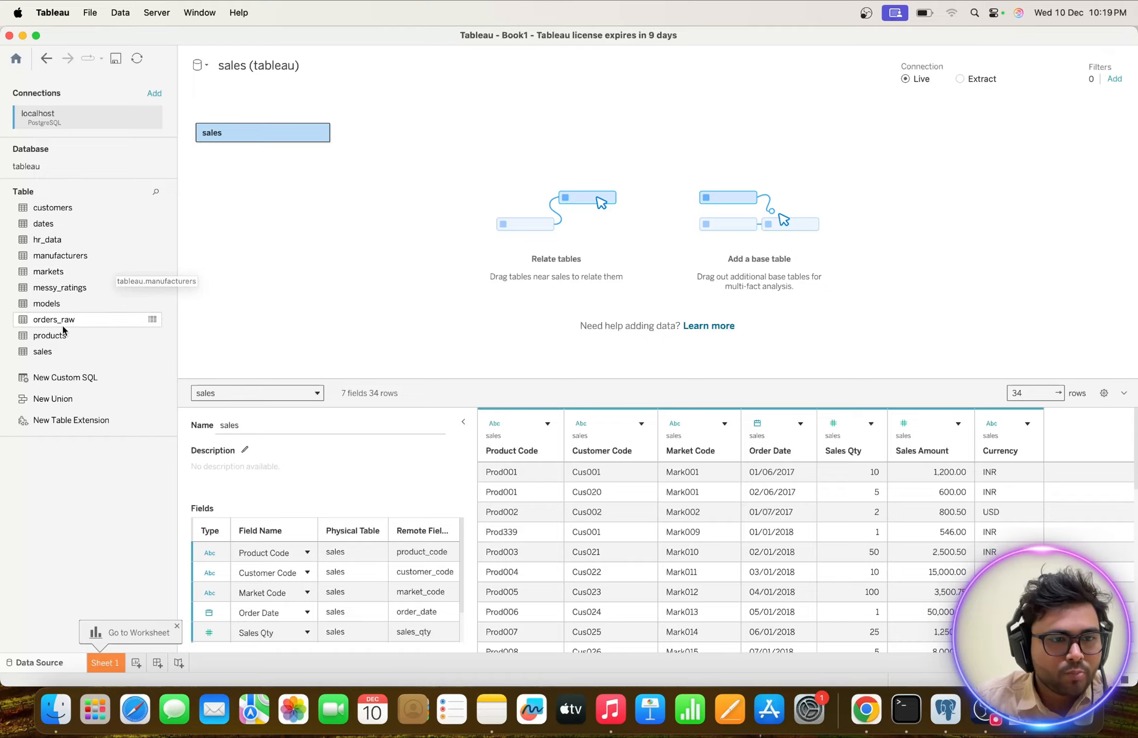
# Relate products to sales on Product Code and markets to sales on Market Code, loading each table's data preview.
pyautogui.moveTo(46, 338); pyautogui.dragTo(379, 153)
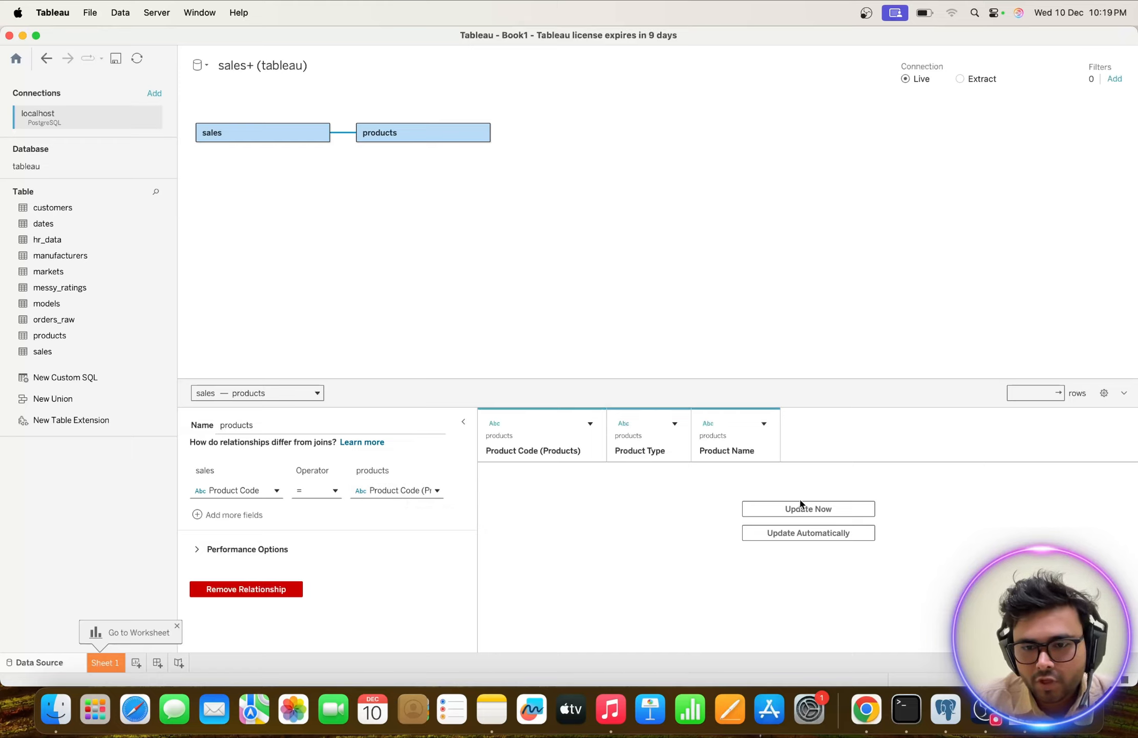
pyautogui.click(778, 509)
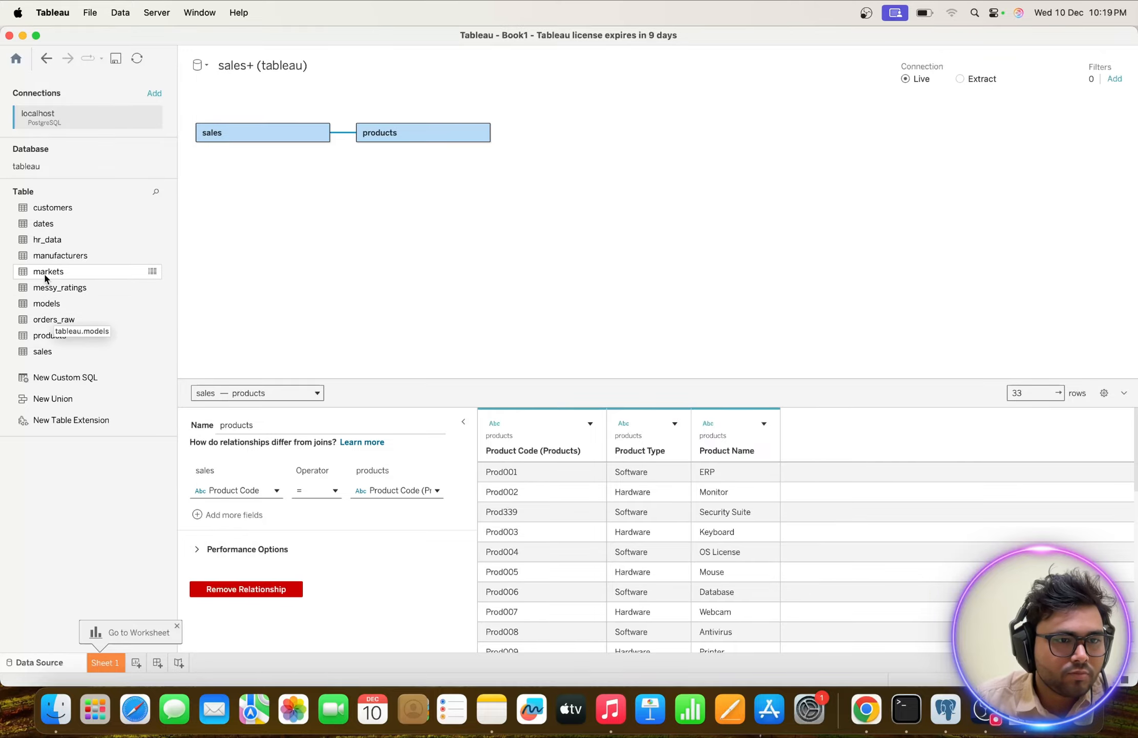
pyautogui.moveTo(46, 276); pyautogui.dragTo(367, 202)
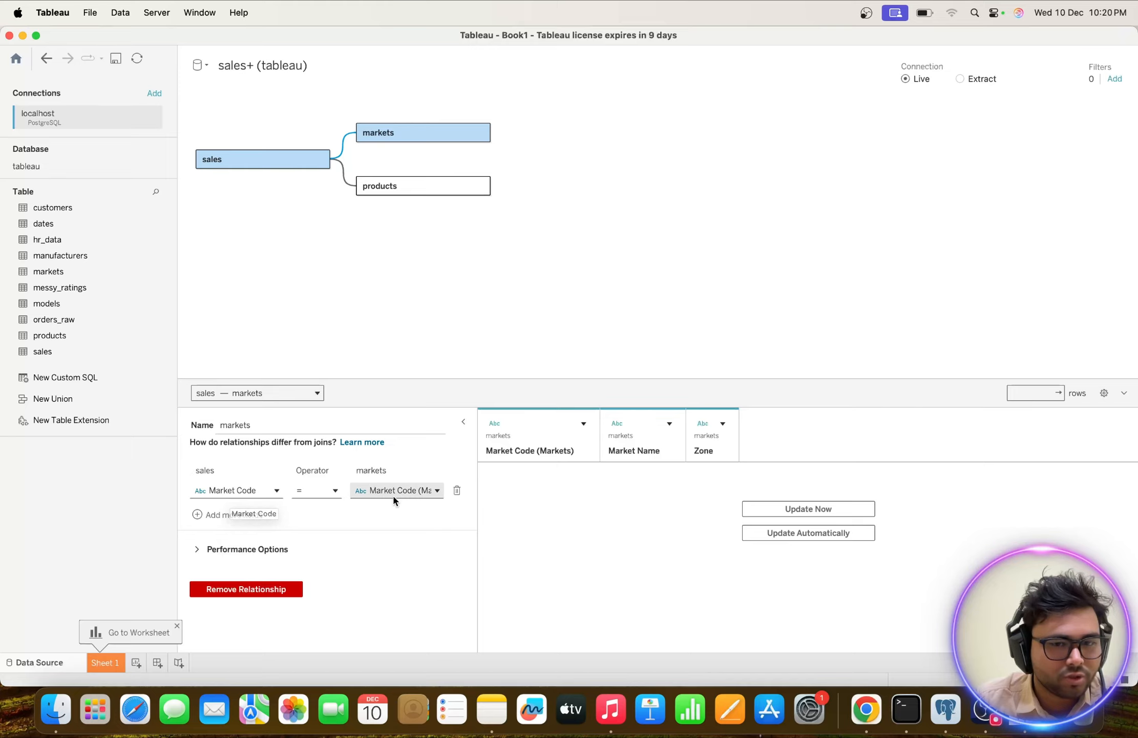
pyautogui.click(795, 504)
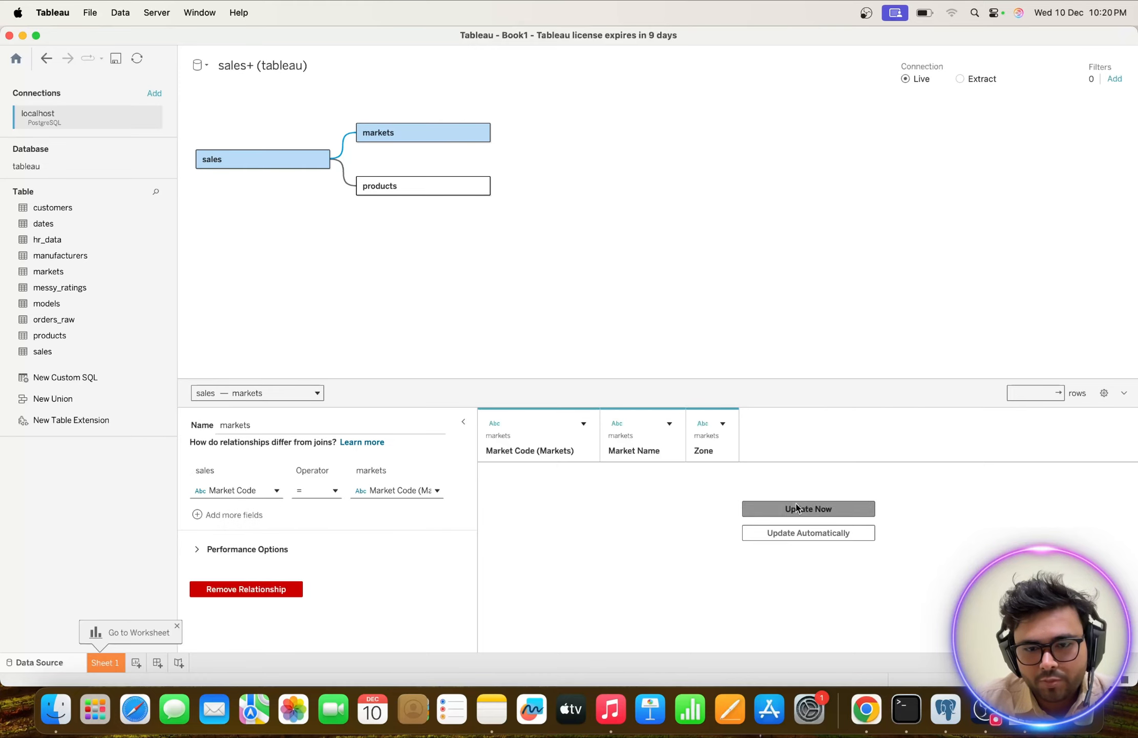
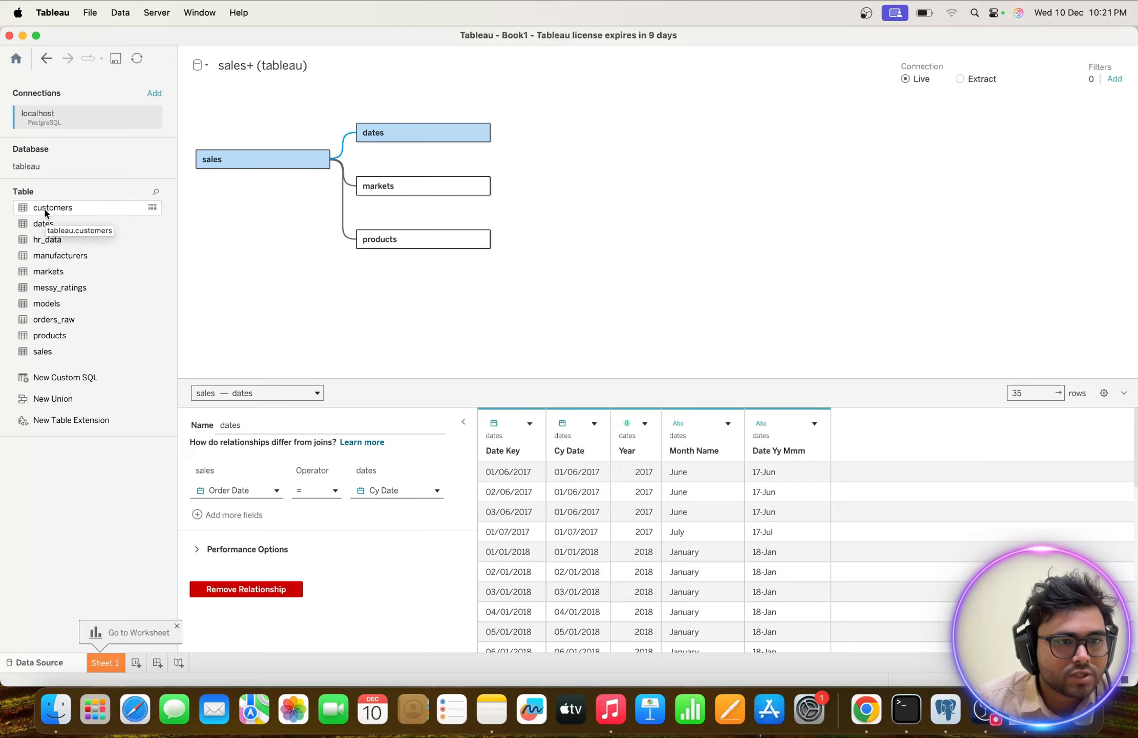
# Relate customers to sales on Customer Code, load its data preview, and review the fields of the sales and customers tables.
pyautogui.moveTo(44, 210); pyautogui.dragTo(356, 293)
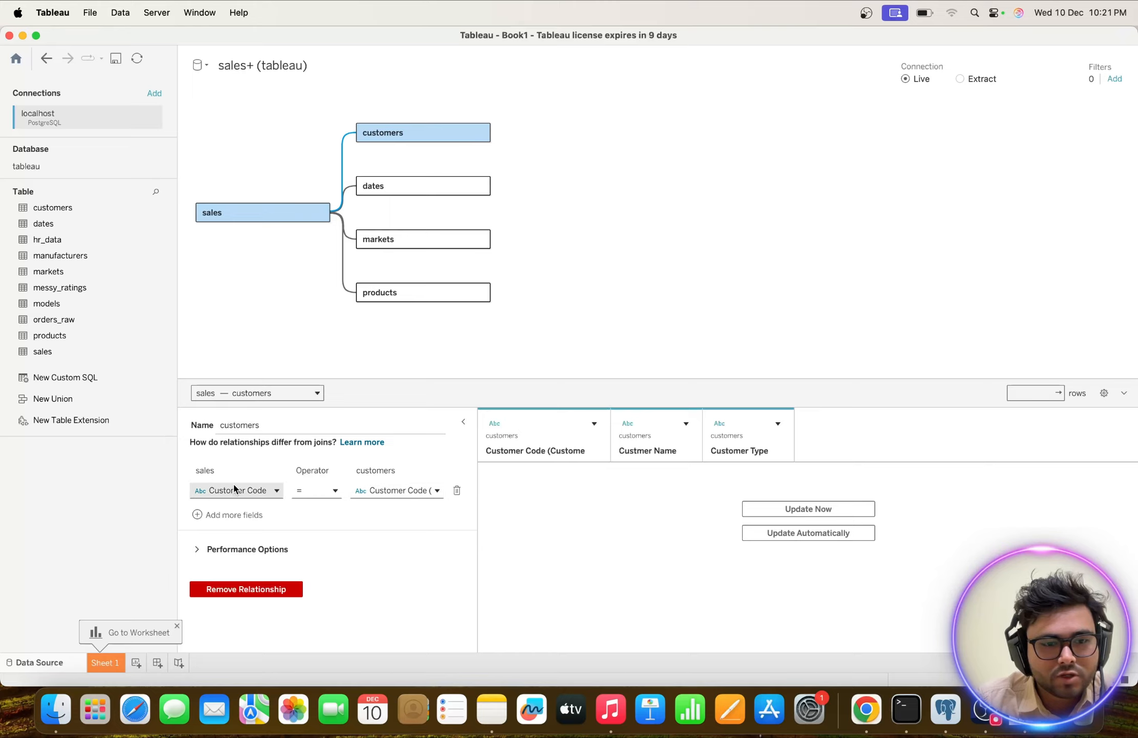
pyautogui.click(768, 512)
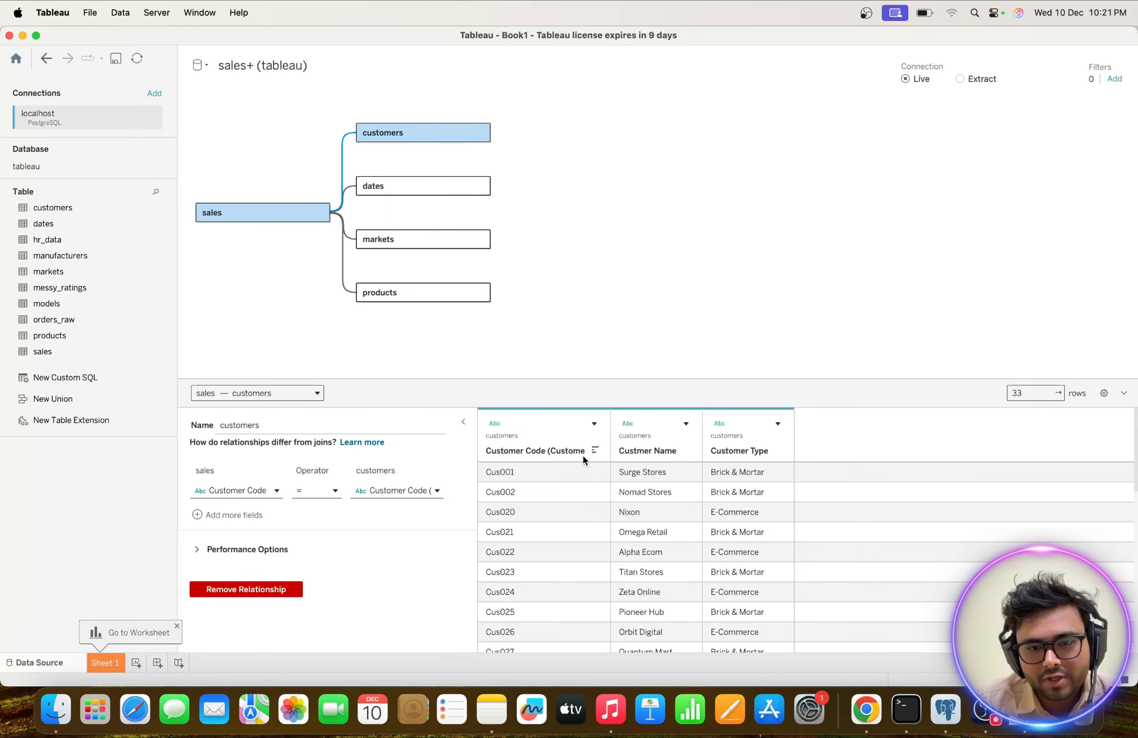
pyautogui.scroll(-5, 665, 538)
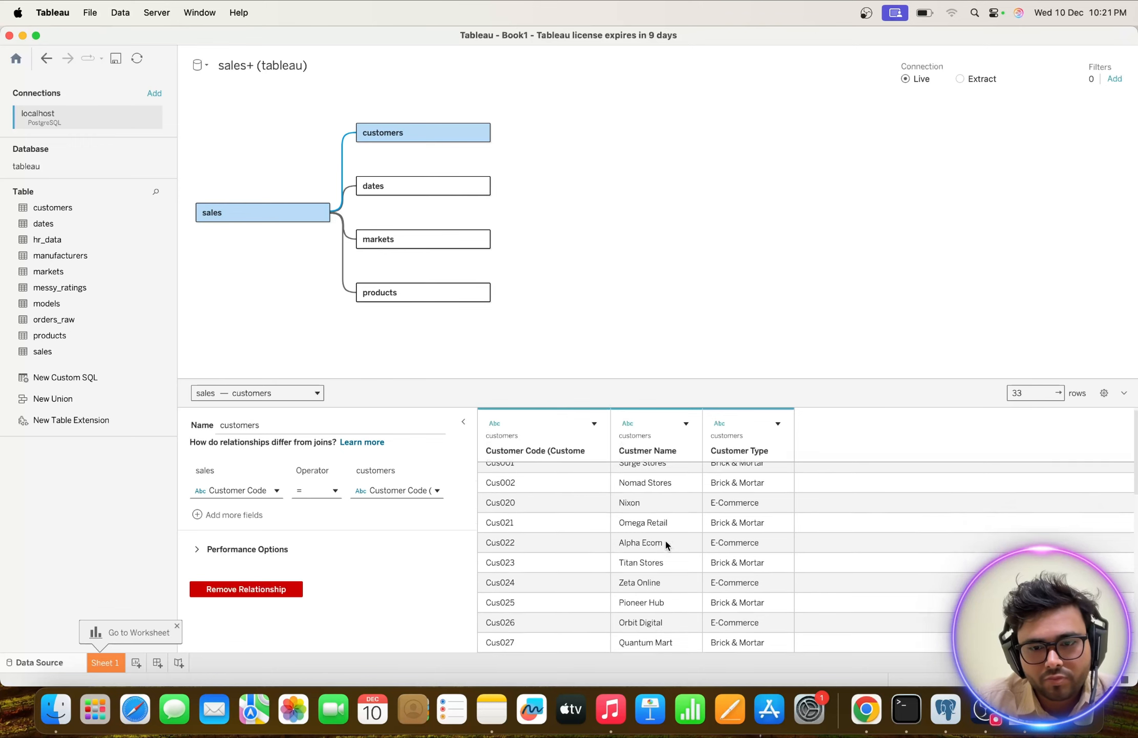
pyautogui.scroll(5, 661, 542)
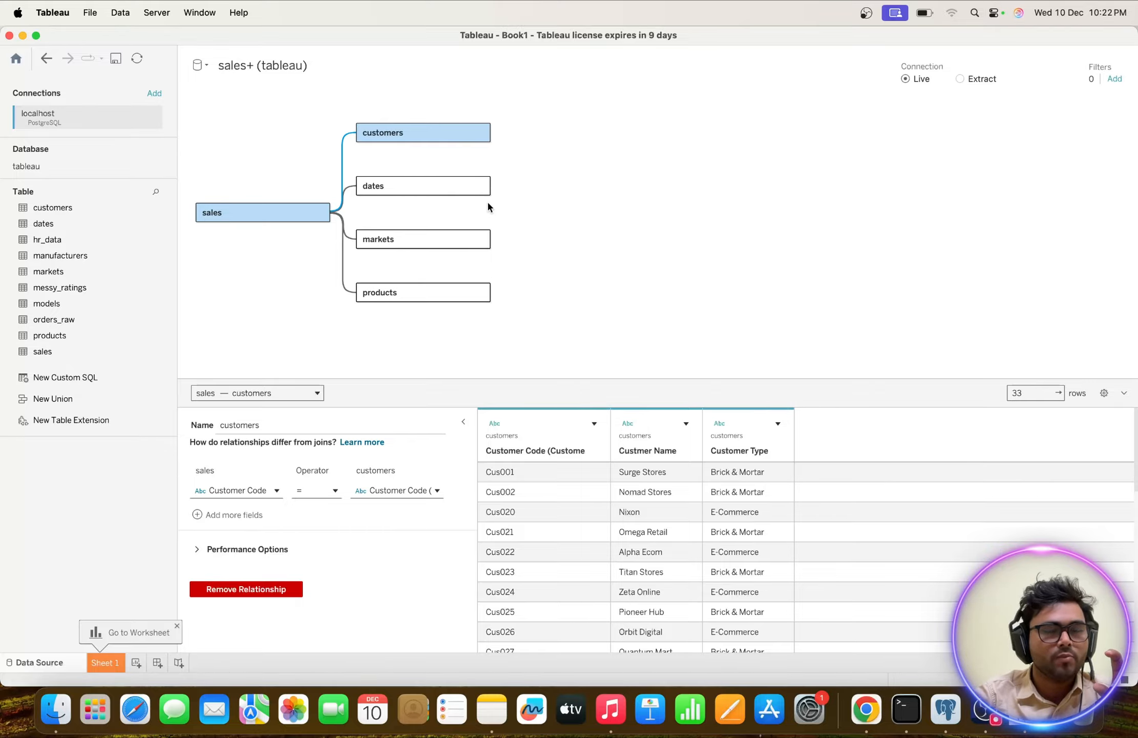
pyautogui.click(244, 215)
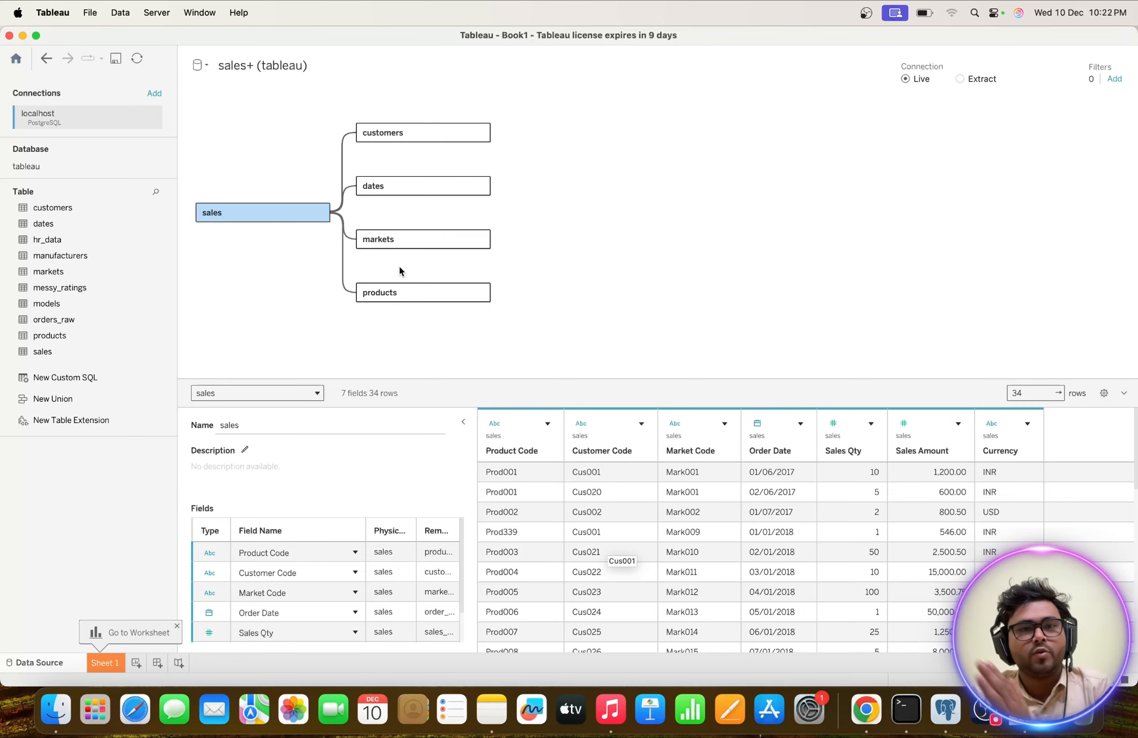
pyautogui.click(389, 134)
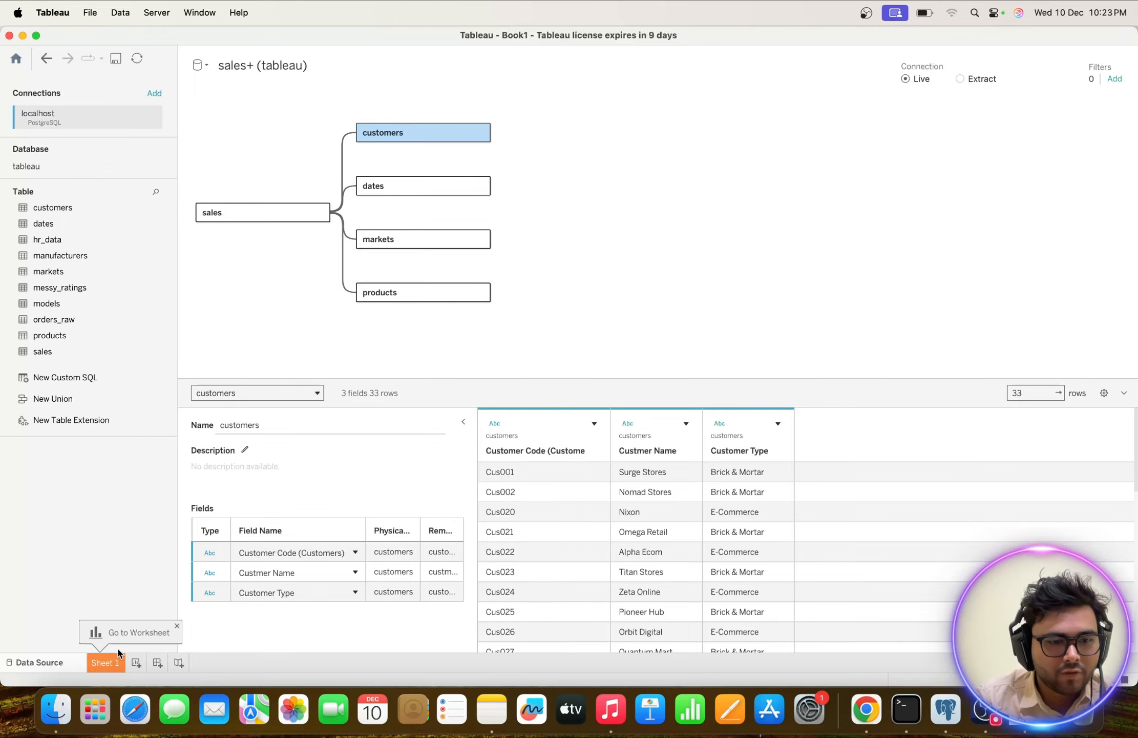
# Go to the Sheet 1 worksheet and open Dashboard_image from the Sales Analytics Project folder in Preview as a reference, closing the Finder window.
pyautogui.click(102, 661)
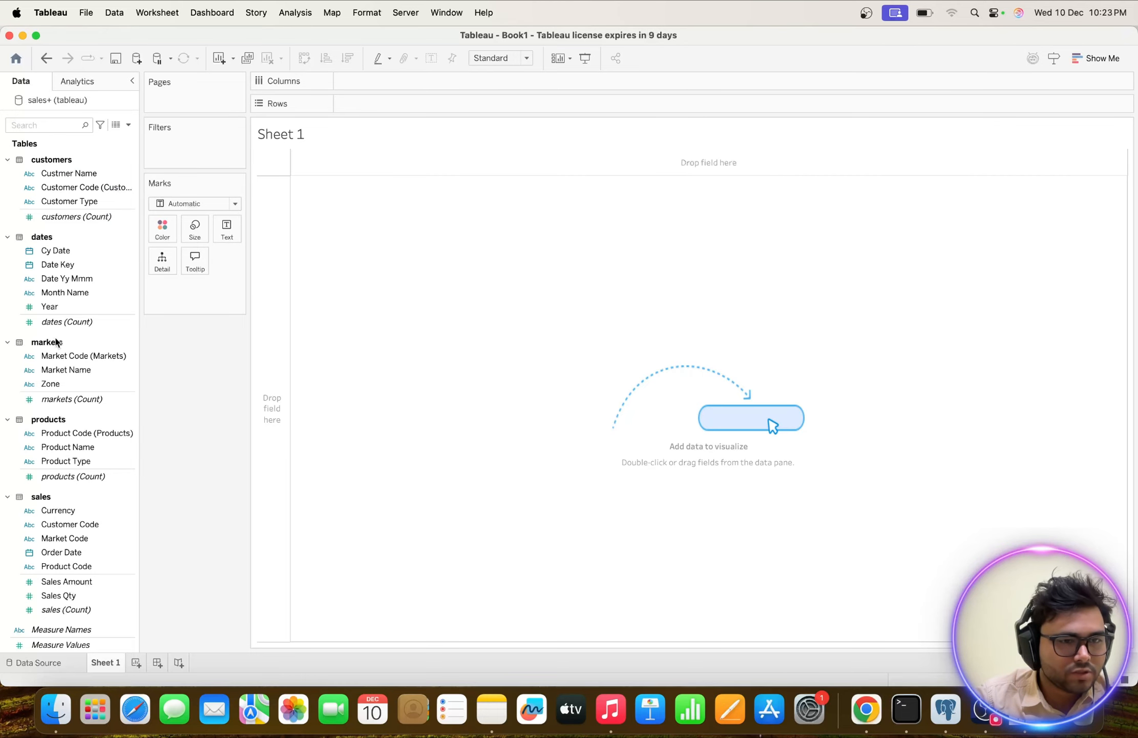
pyautogui.hotkey('ctrl', 'Up')
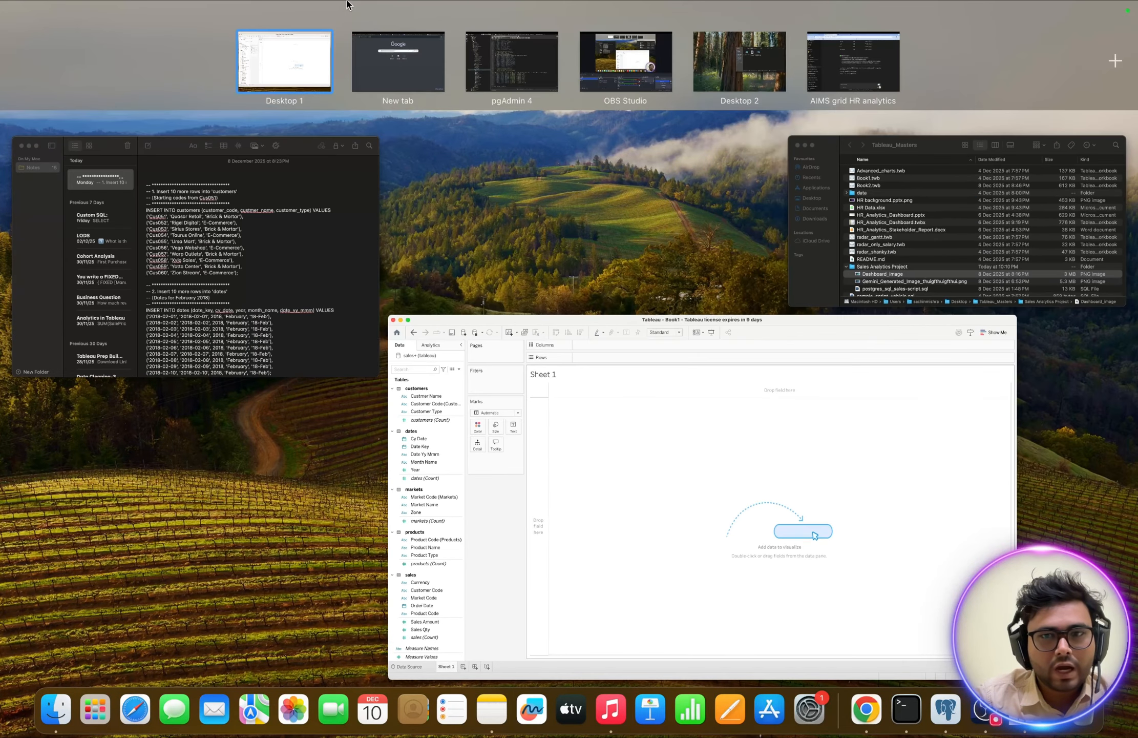
pyautogui.click(899, 219)
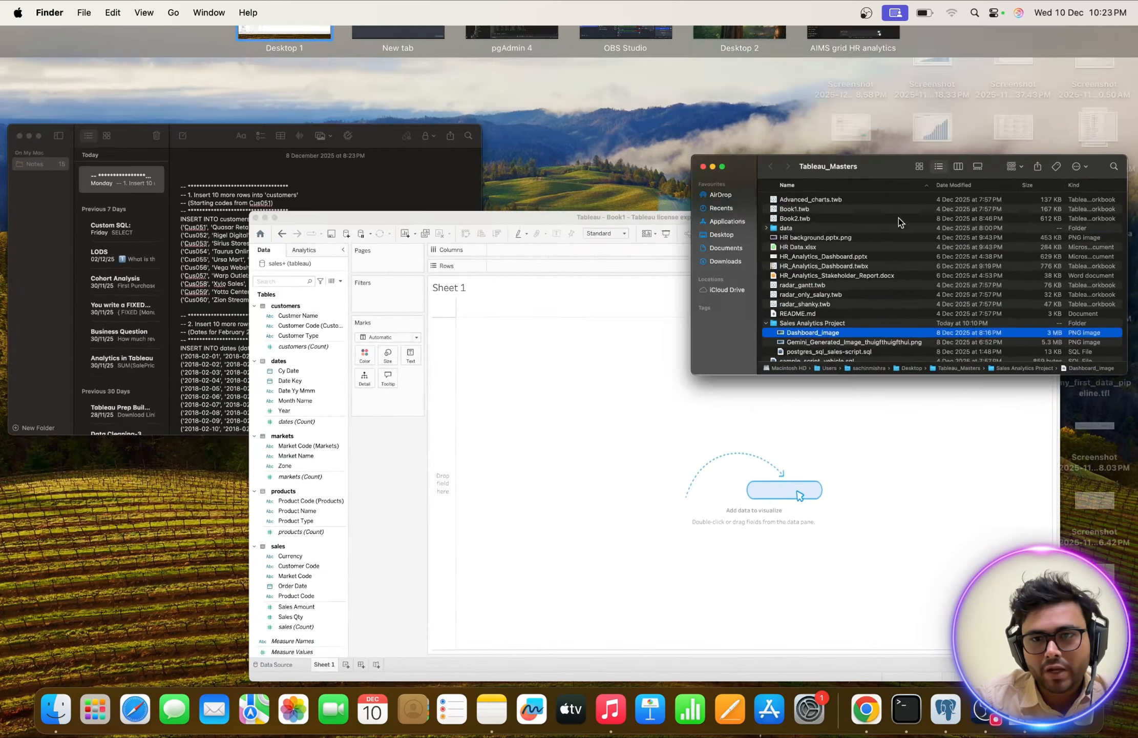
pyautogui.doubleClick(705, 440)
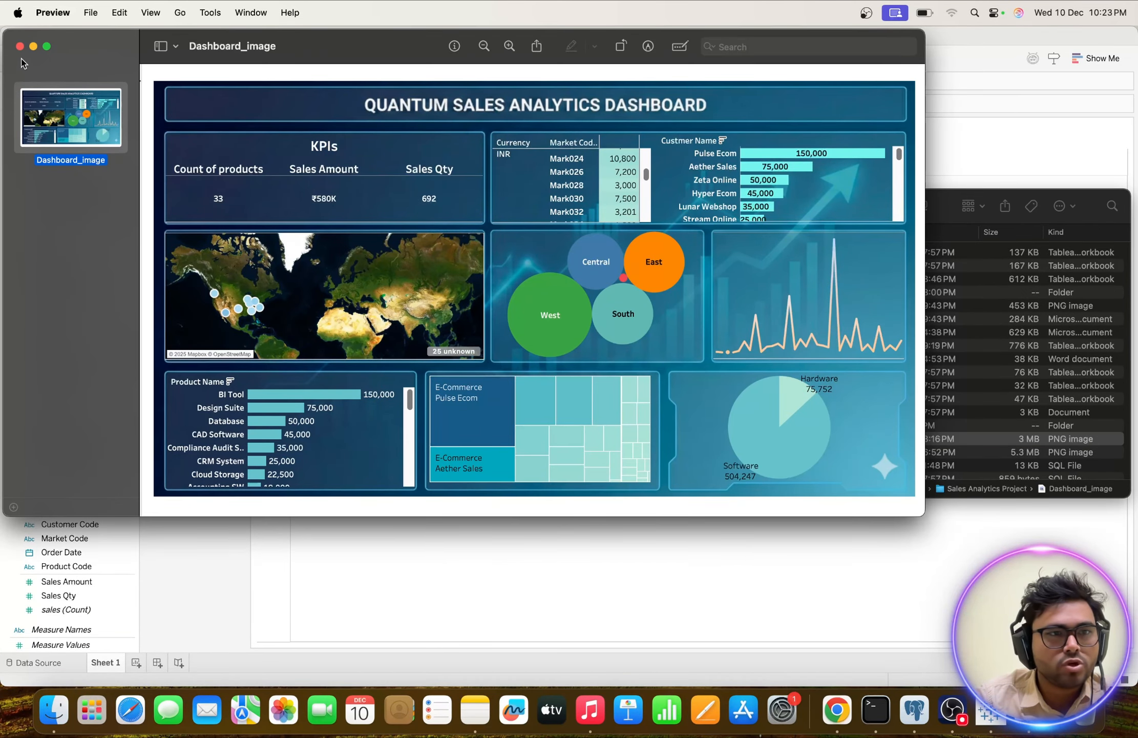
pyautogui.moveTo(5, 31); pyautogui.dragTo(359, 109)
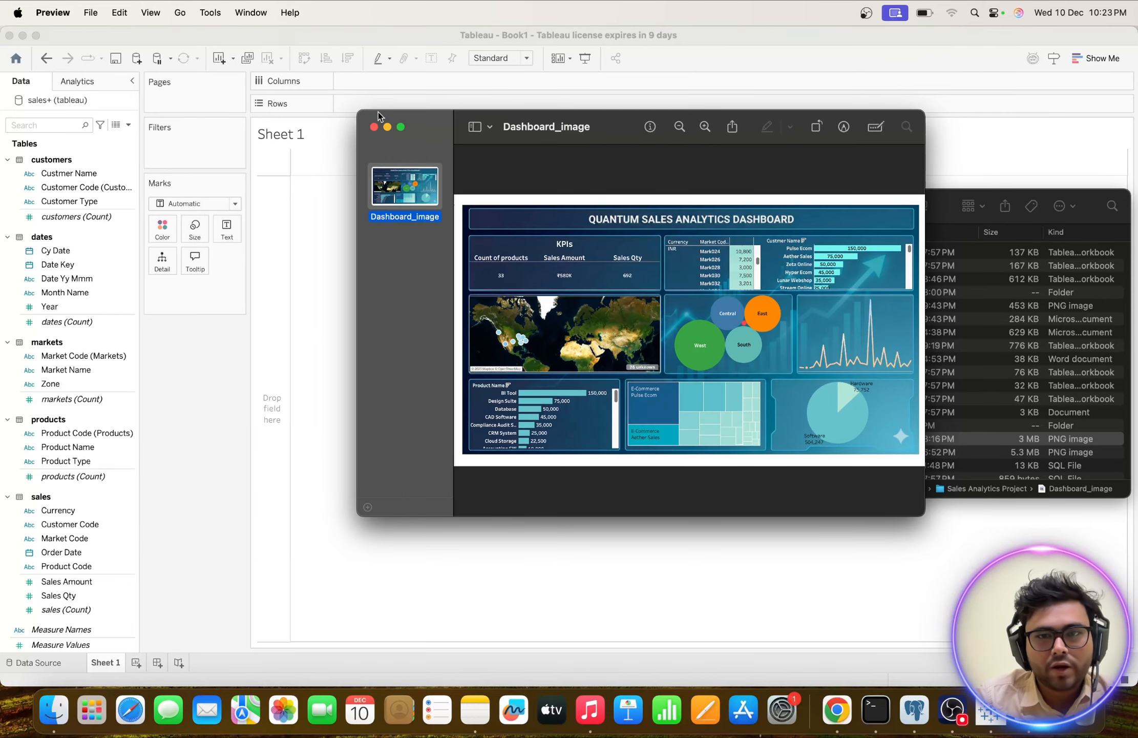
pyautogui.moveTo(617, 127); pyautogui.dragTo(794, 95)
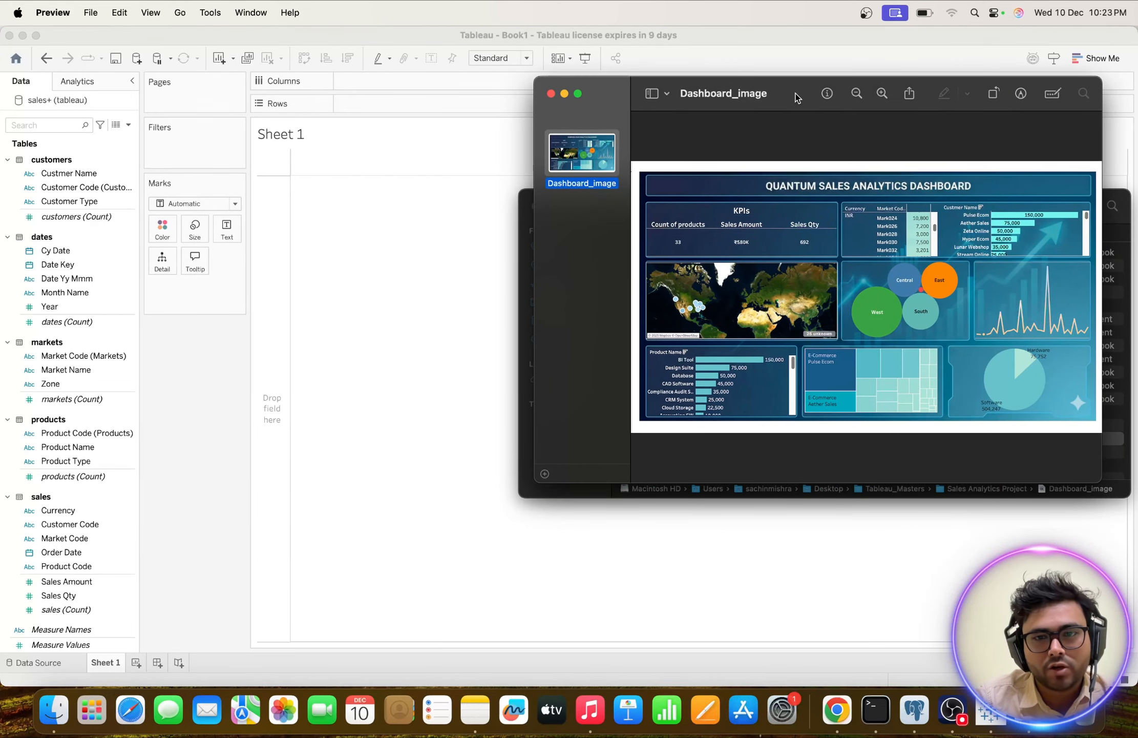
pyautogui.click(526, 256)
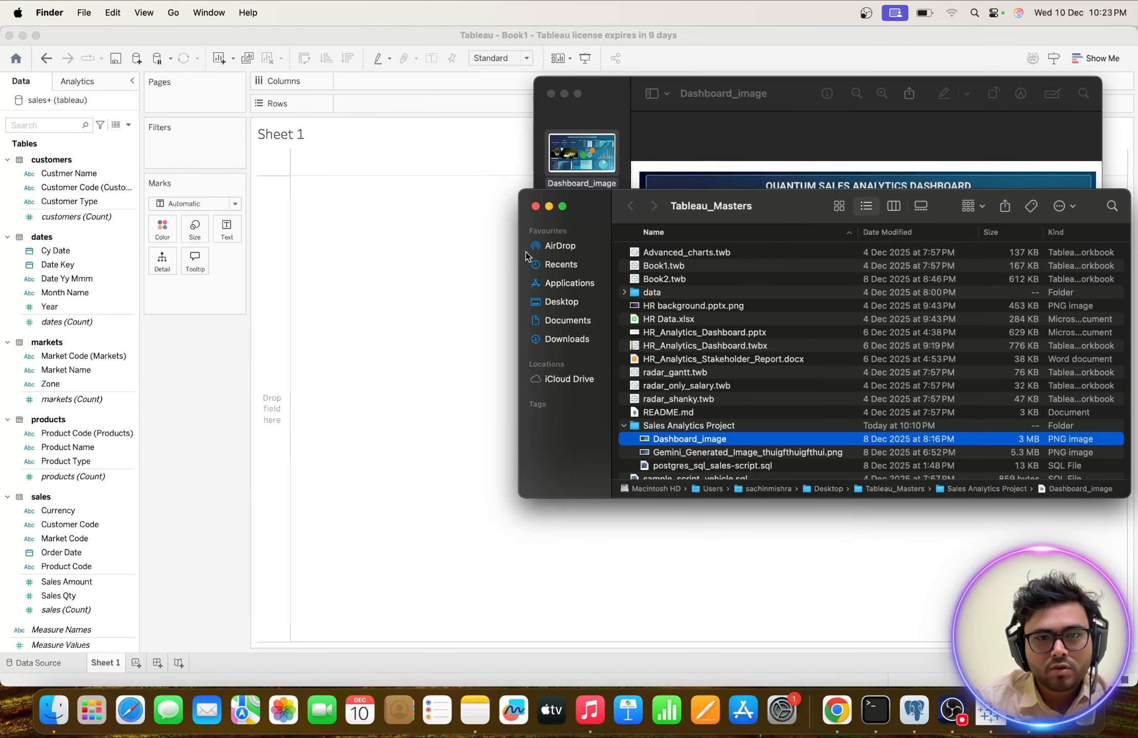
pyautogui.click(536, 206)
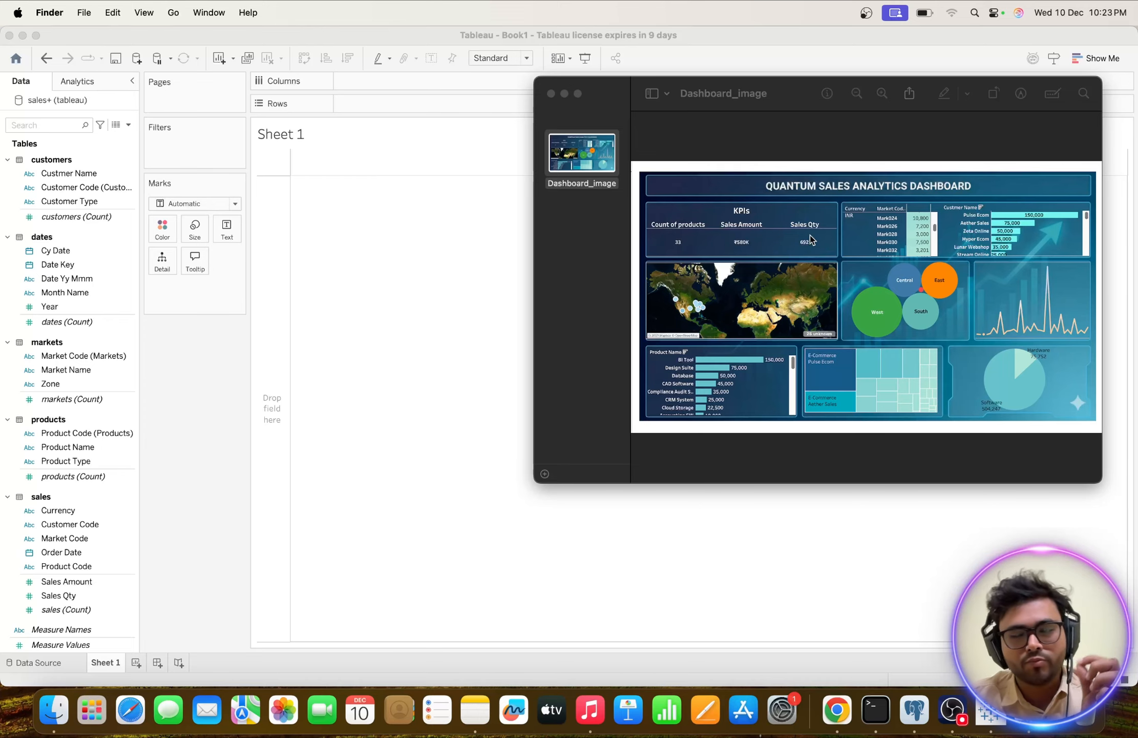
# Switch back to Tableau and rename the Sheet 1 worksheet as KPIs.
pyautogui.doubleClick(107, 662)
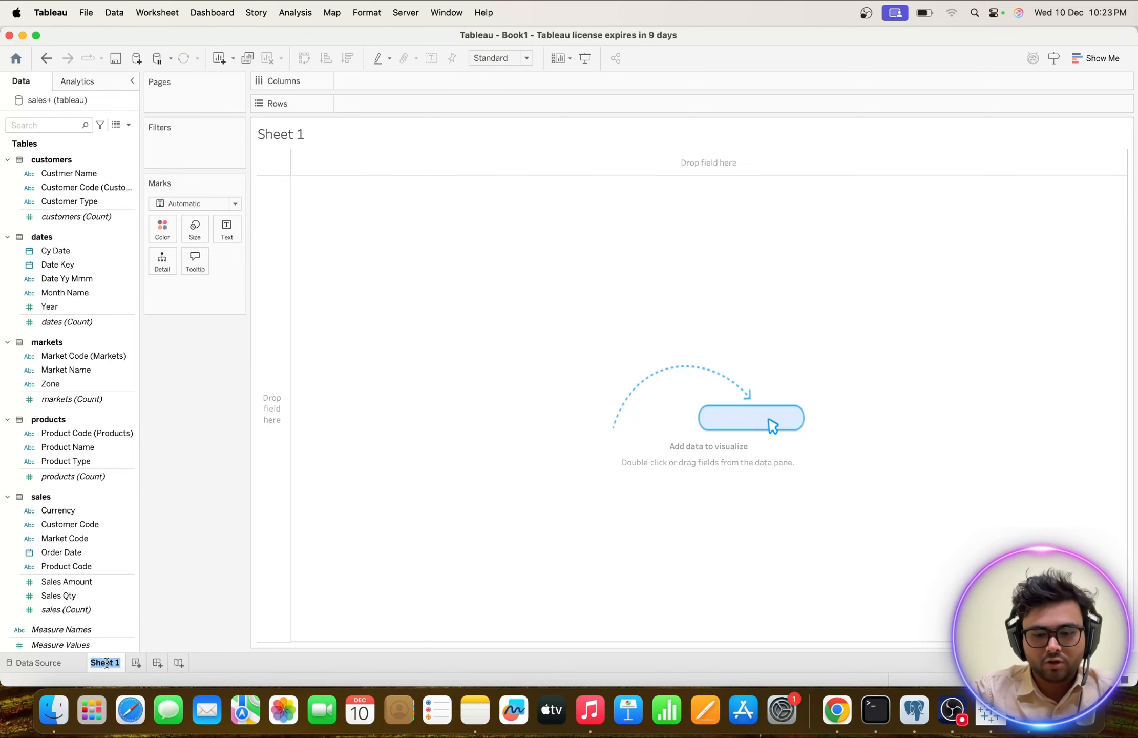
pyautogui.write('KPIs')
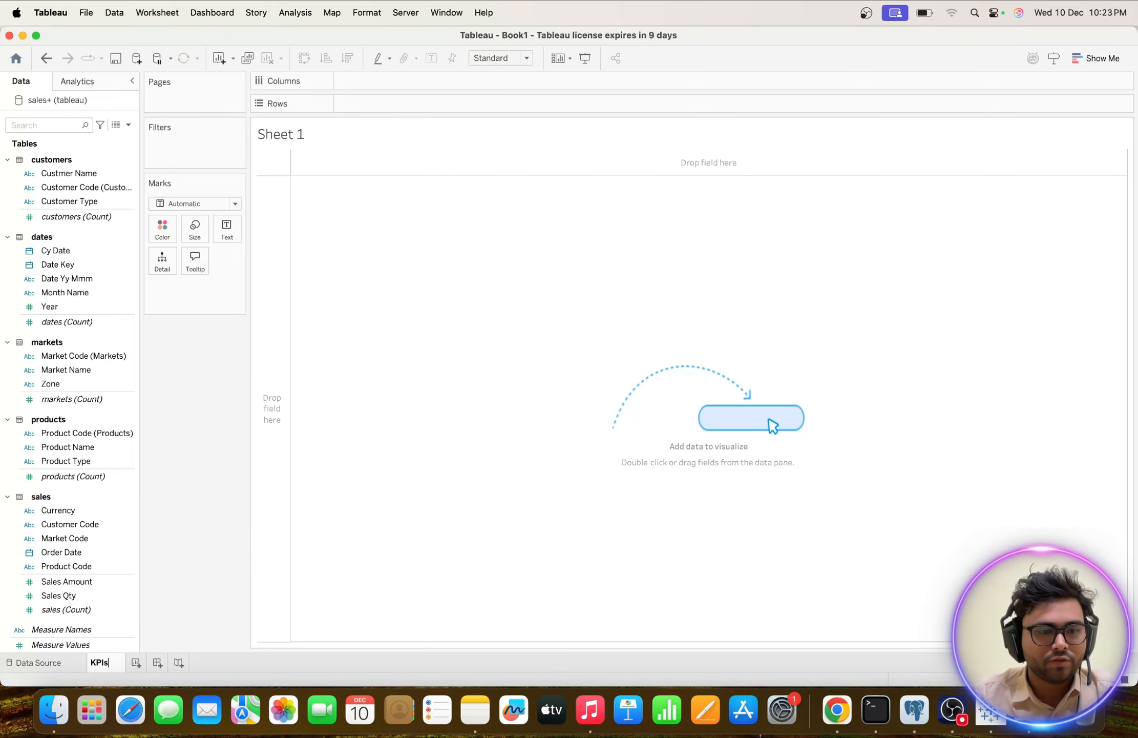
pyautogui.hotkey('ctrl', 'Right')
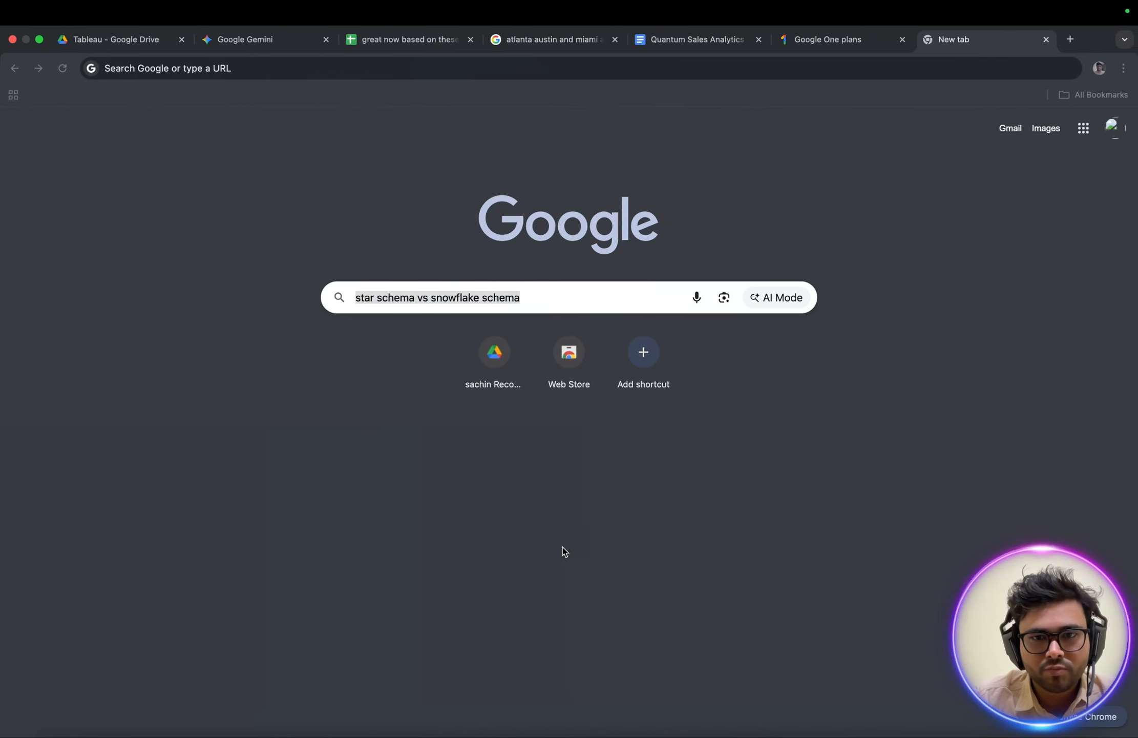
pyautogui.hotkey('ctrl', 'Left')
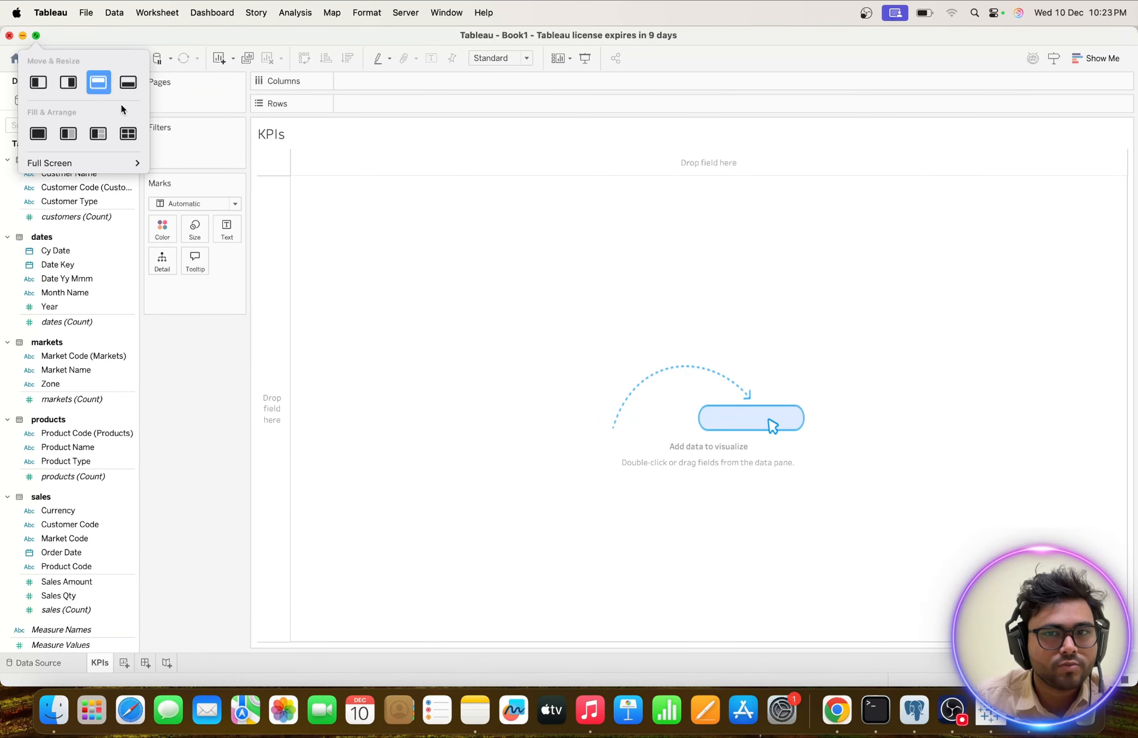
# Consult the reference dashboard image, then show the count of products as a text mark on the KPIs sheet.
pyautogui.hotkey('ctrl', 'Up')
pyautogui.click(1008, 224)
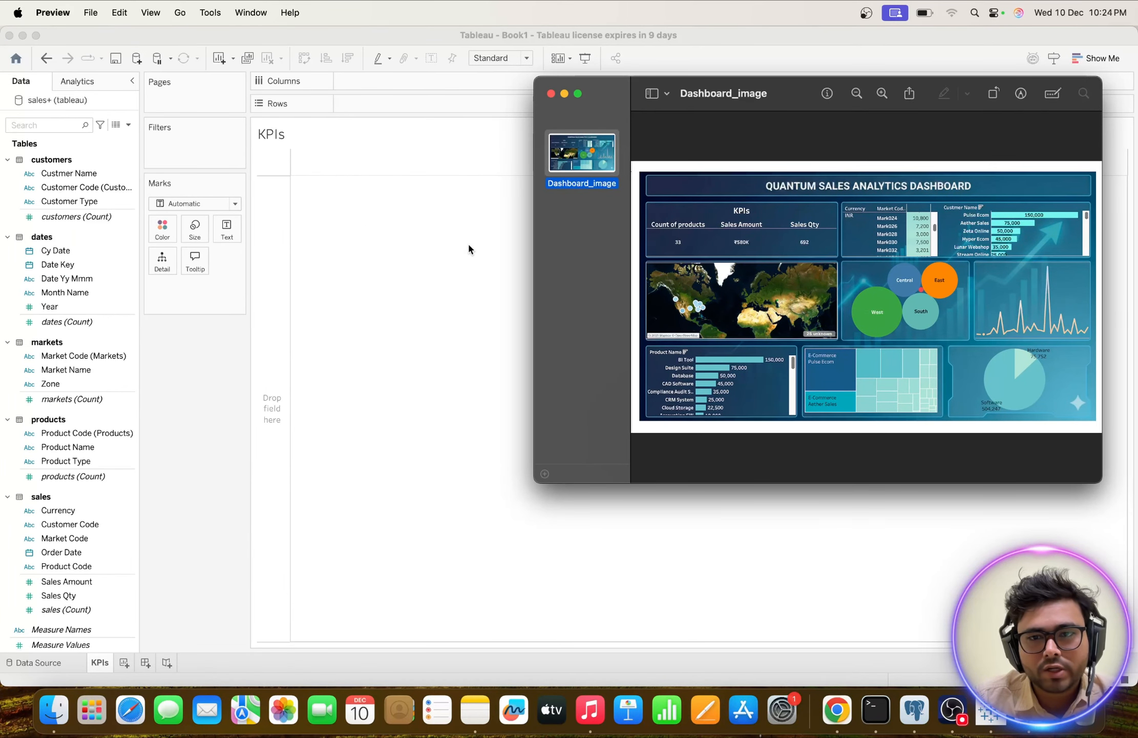
pyautogui.click(469, 249)
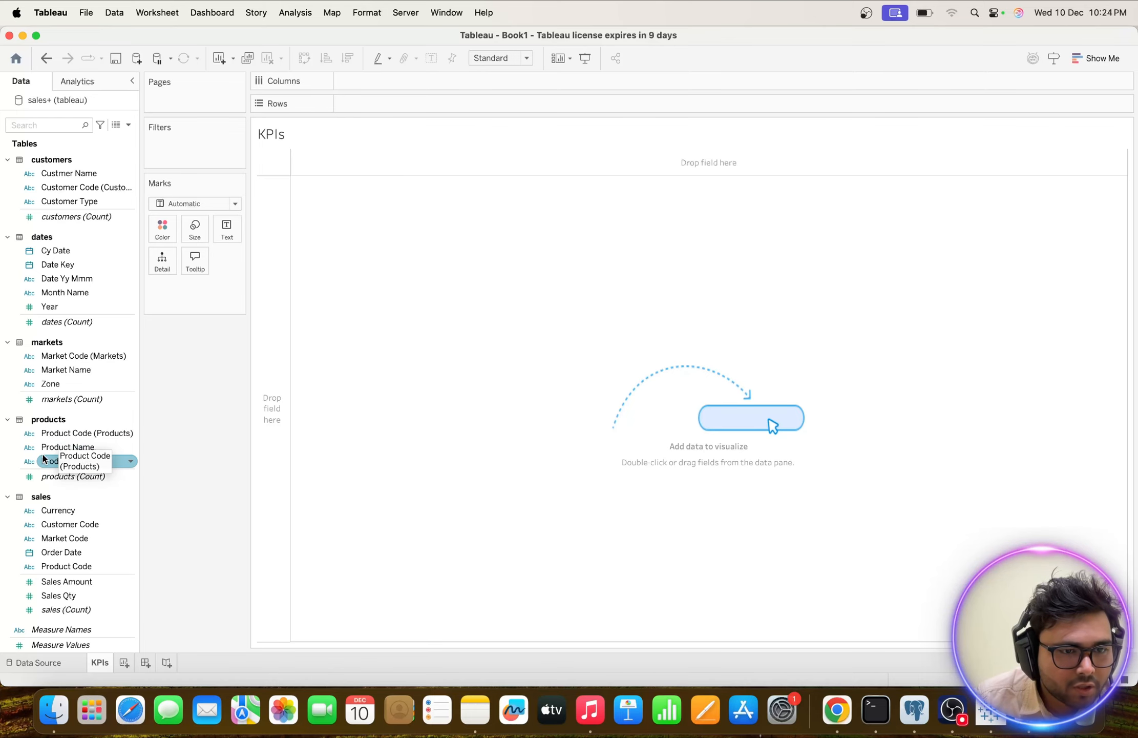
pyautogui.doubleClick(60, 478)
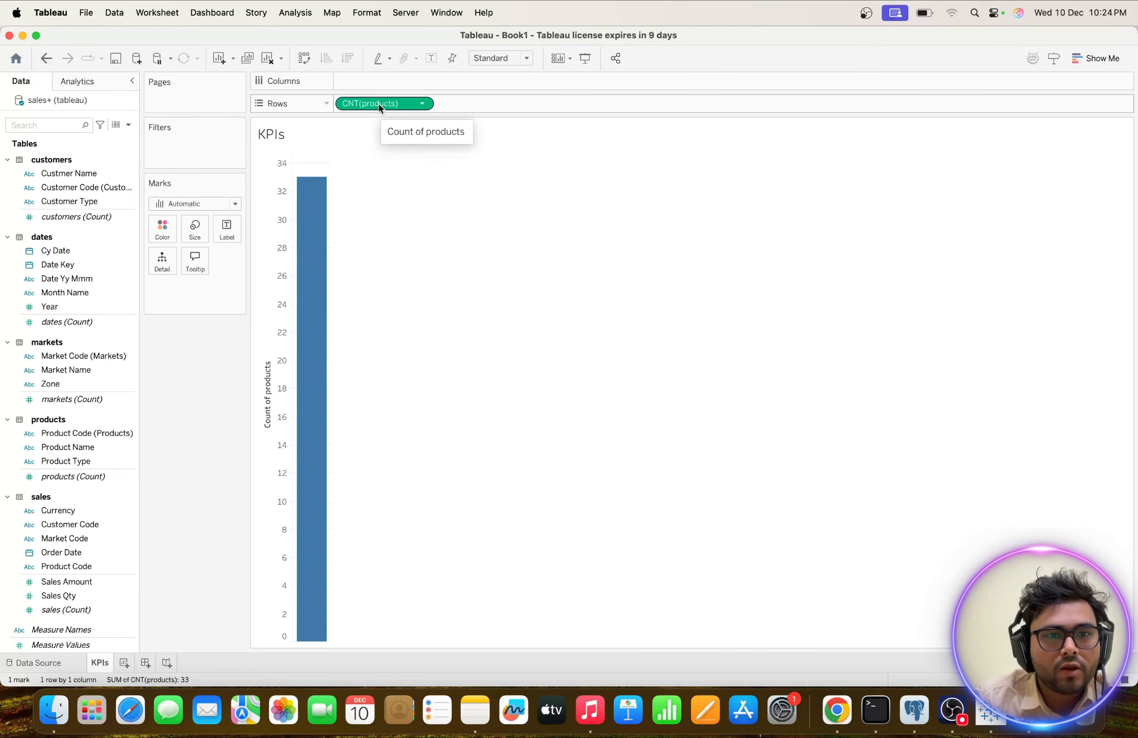
pyautogui.moveTo(379, 106); pyautogui.dragTo(228, 230)
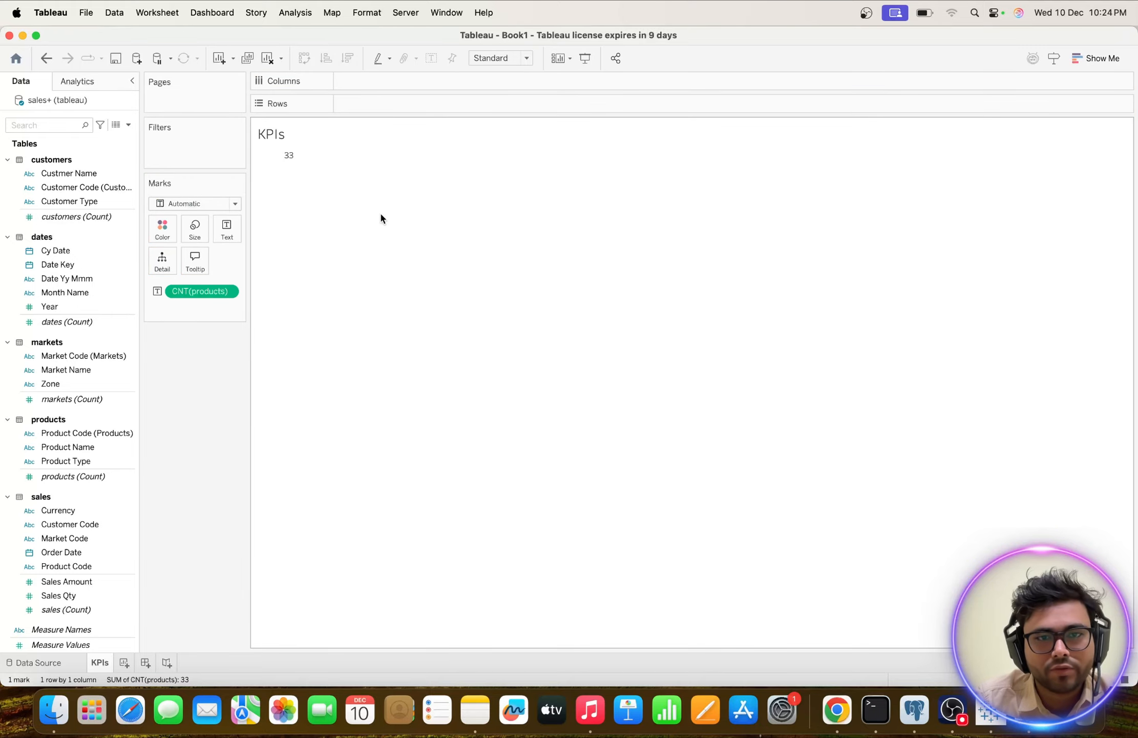
# Check the KPI block in the reference image and add Sales Amount to the KPIs sheet as a second measure.
pyautogui.hotkey('ctrl', 'Up')
pyautogui.click(1022, 189)
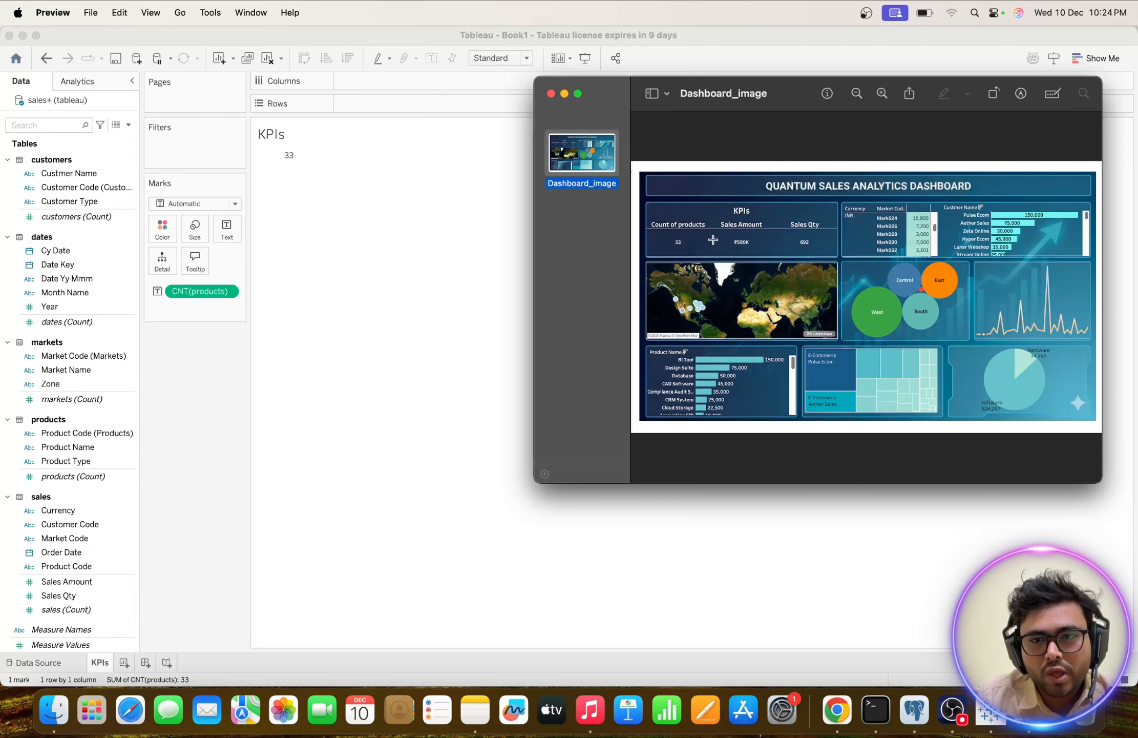
pyautogui.click(320, 328)
pyautogui.click(76, 541)
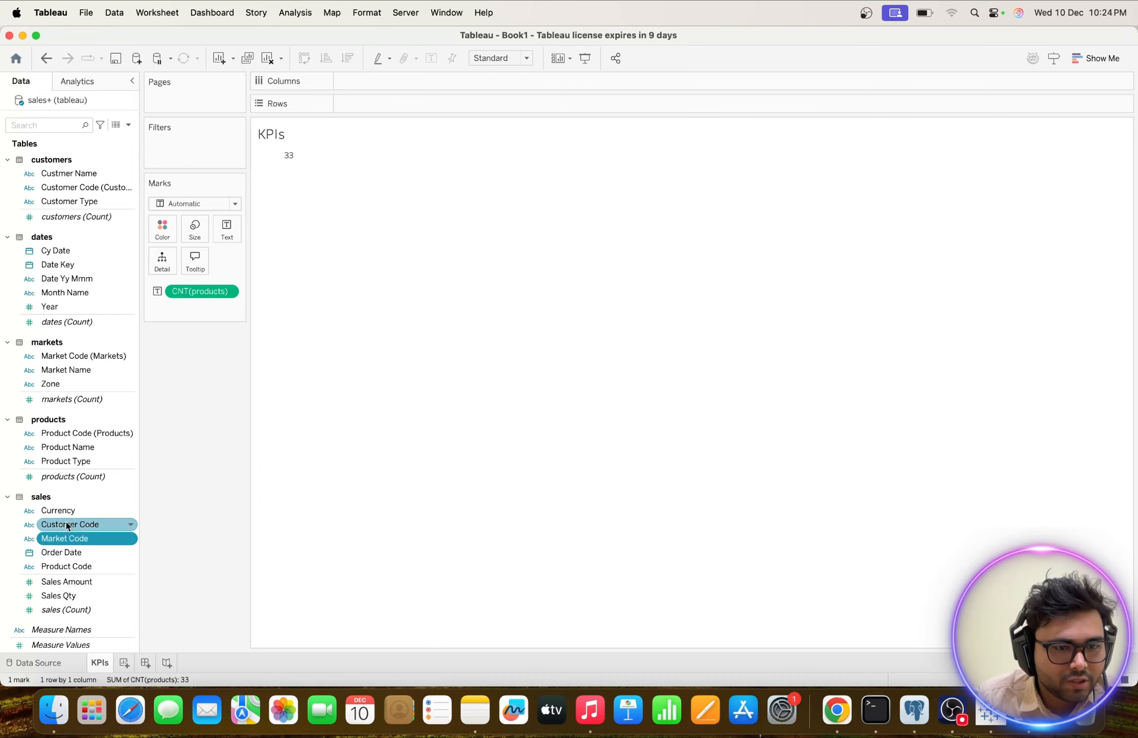
pyautogui.doubleClick(57, 582)
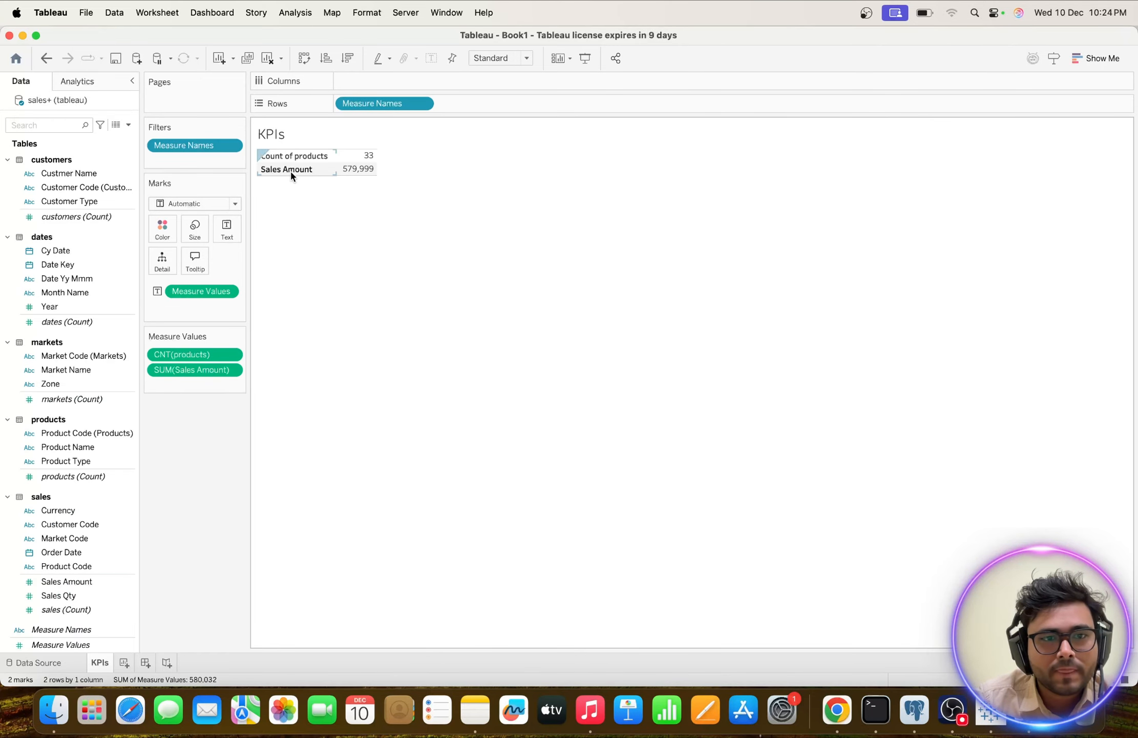
# Add Sales Qty to the KPIs sheet as the third measure, checking the sheet against the reference dashboard image.
pyautogui.hotkey('ctrl', 'Up')
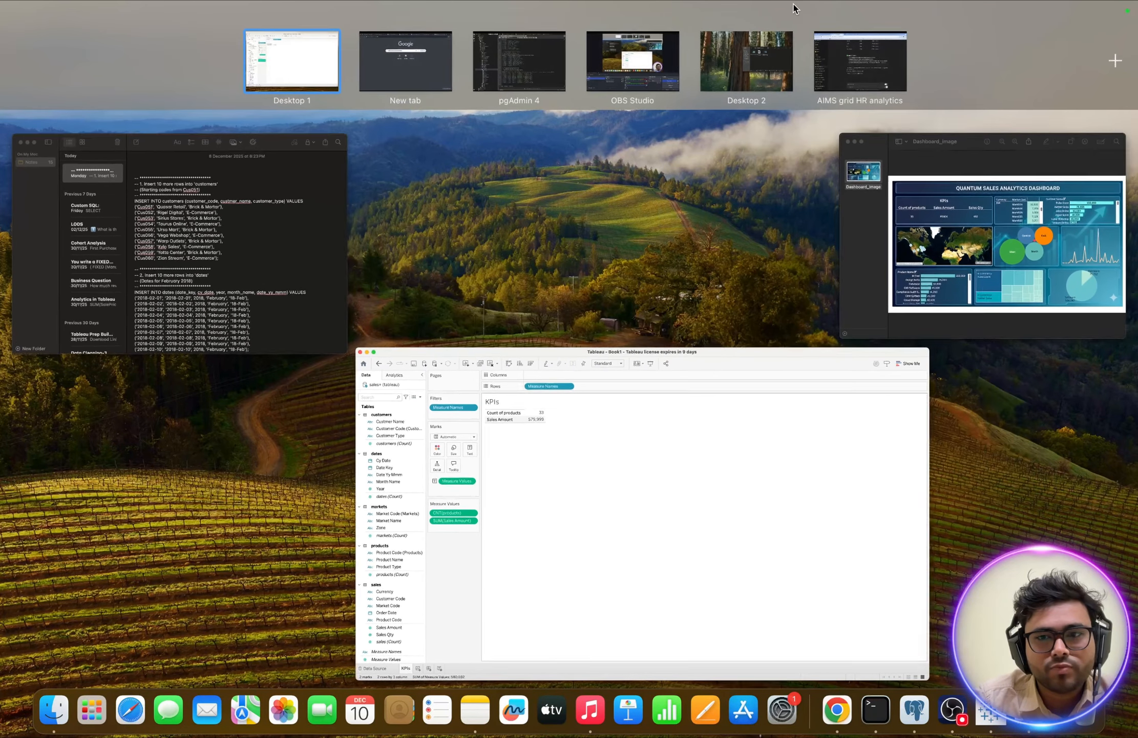
pyautogui.click(927, 246)
pyautogui.click(294, 432)
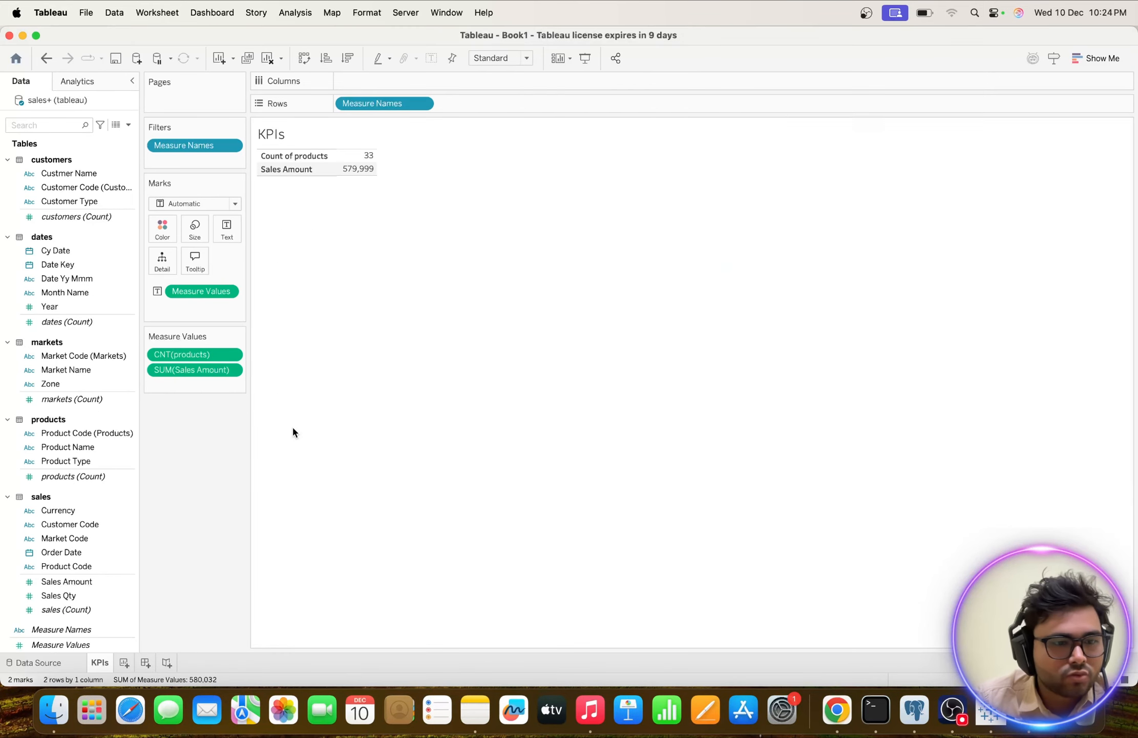
pyautogui.doubleClick(63, 596)
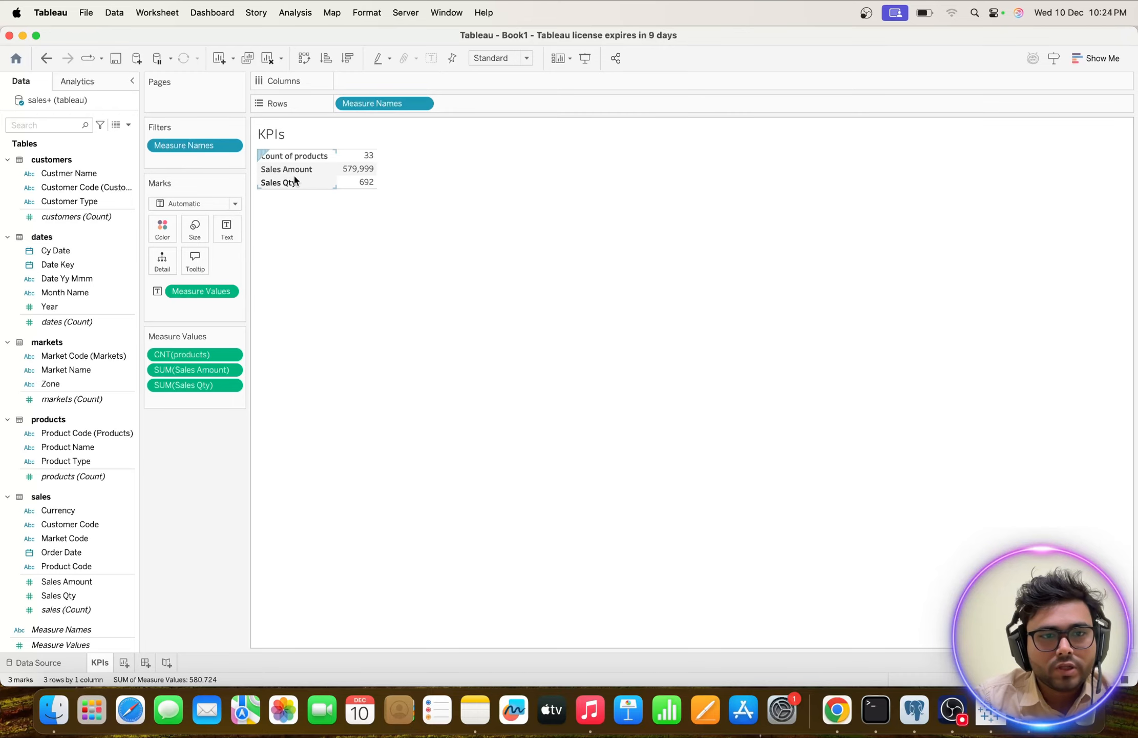
pyautogui.hotkey('ctrl', 'Up')
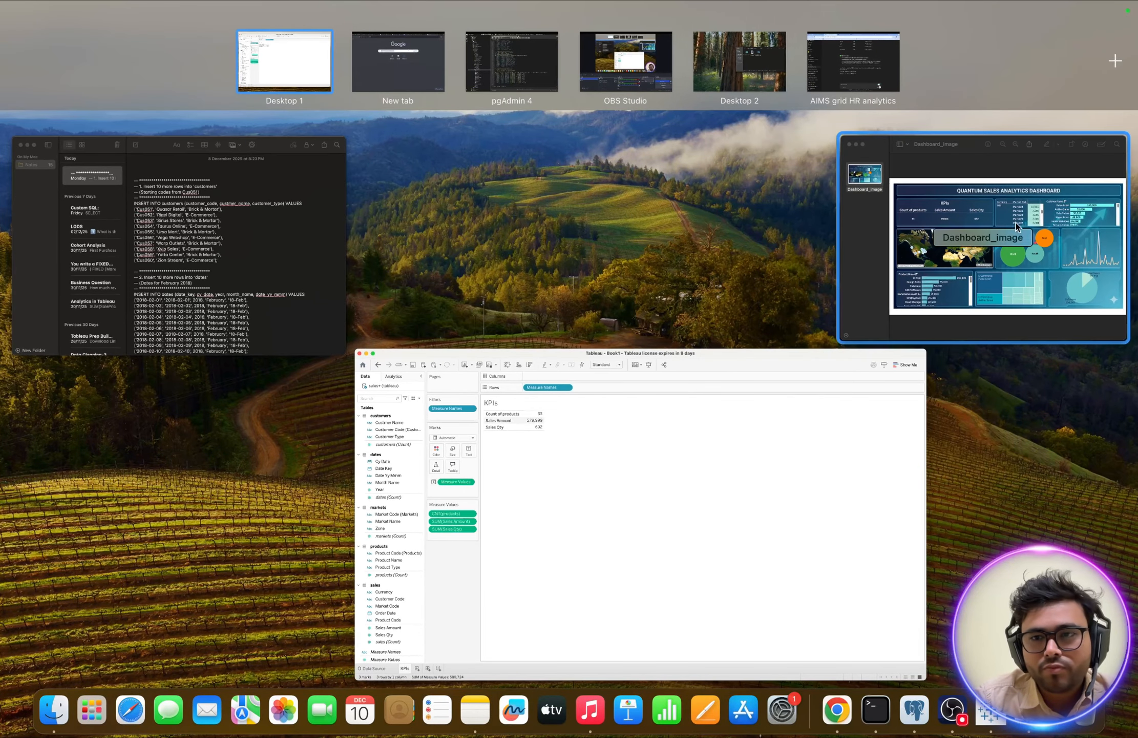
pyautogui.click(1017, 227)
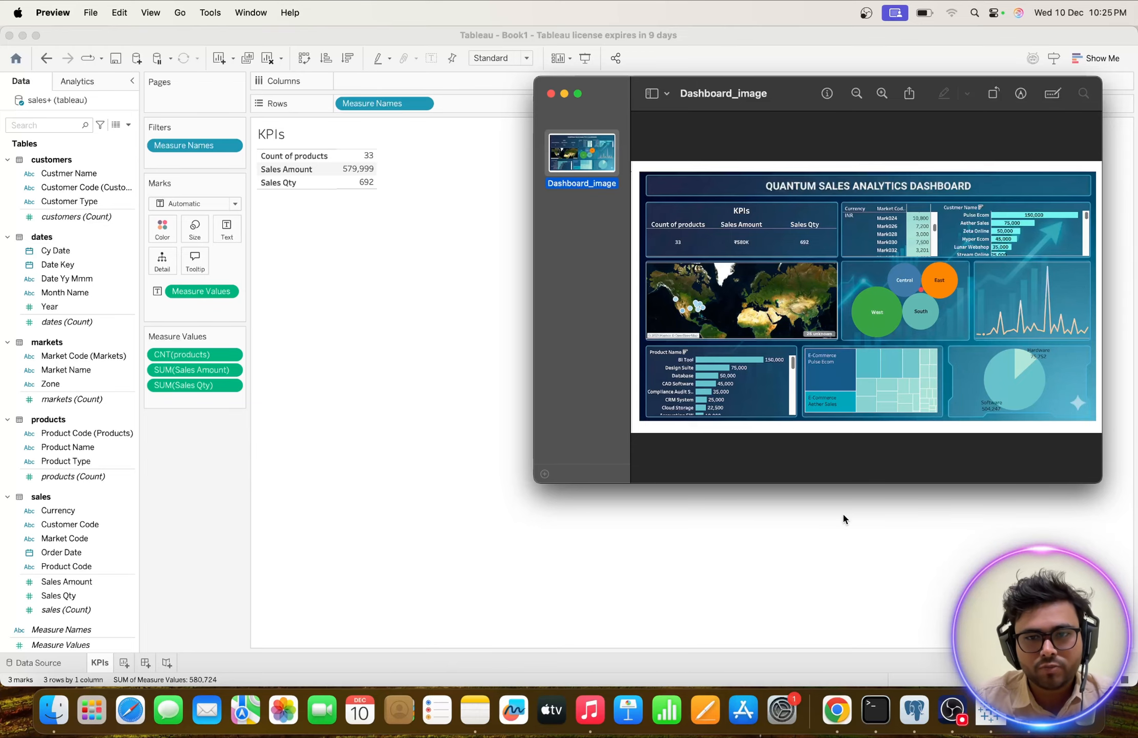
# Switch to Chrome and read the AIMS grid table of the business analytics problem in the Quantum Sales Analytics Report.
pyautogui.click(836, 708)
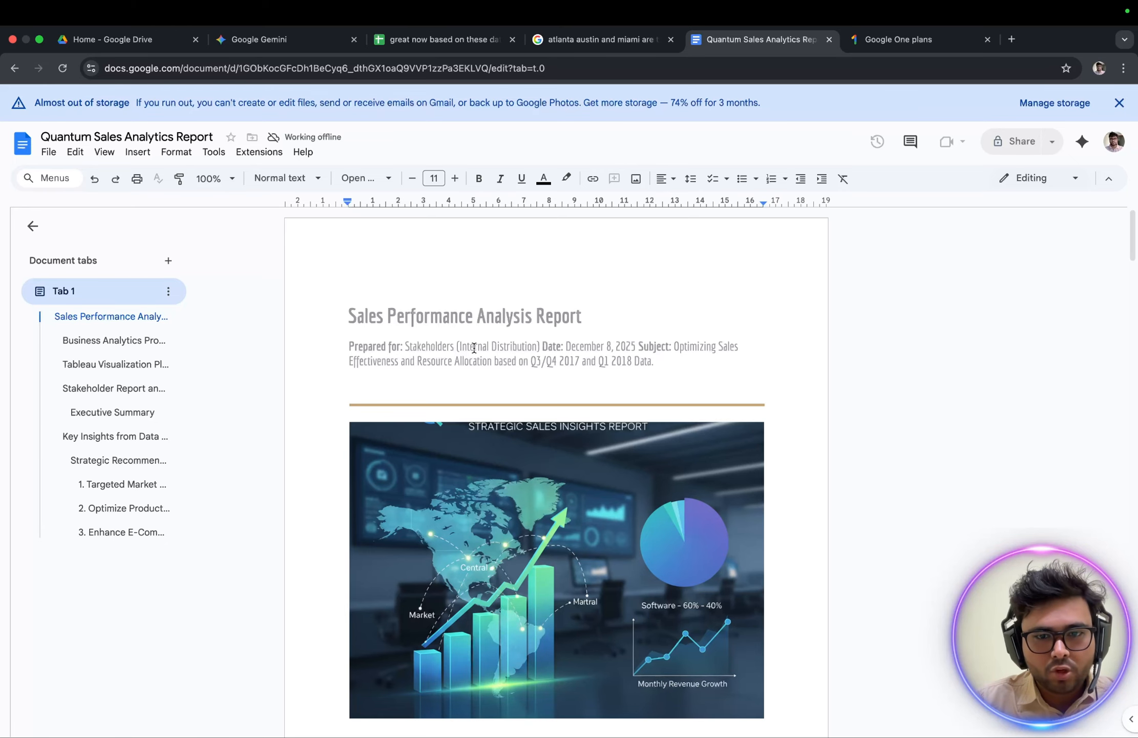
pyautogui.scroll(-3, 474, 348)
pyautogui.scroll(3, 461, 246)
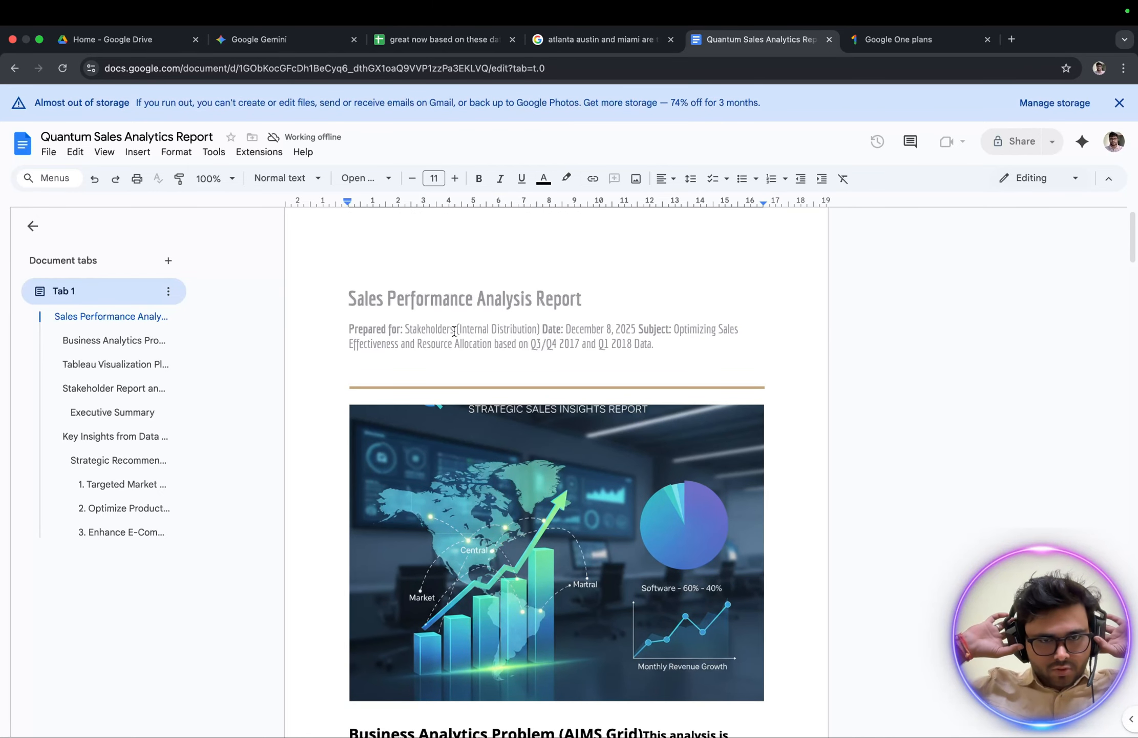
pyautogui.scroll(-10, 412, 323)
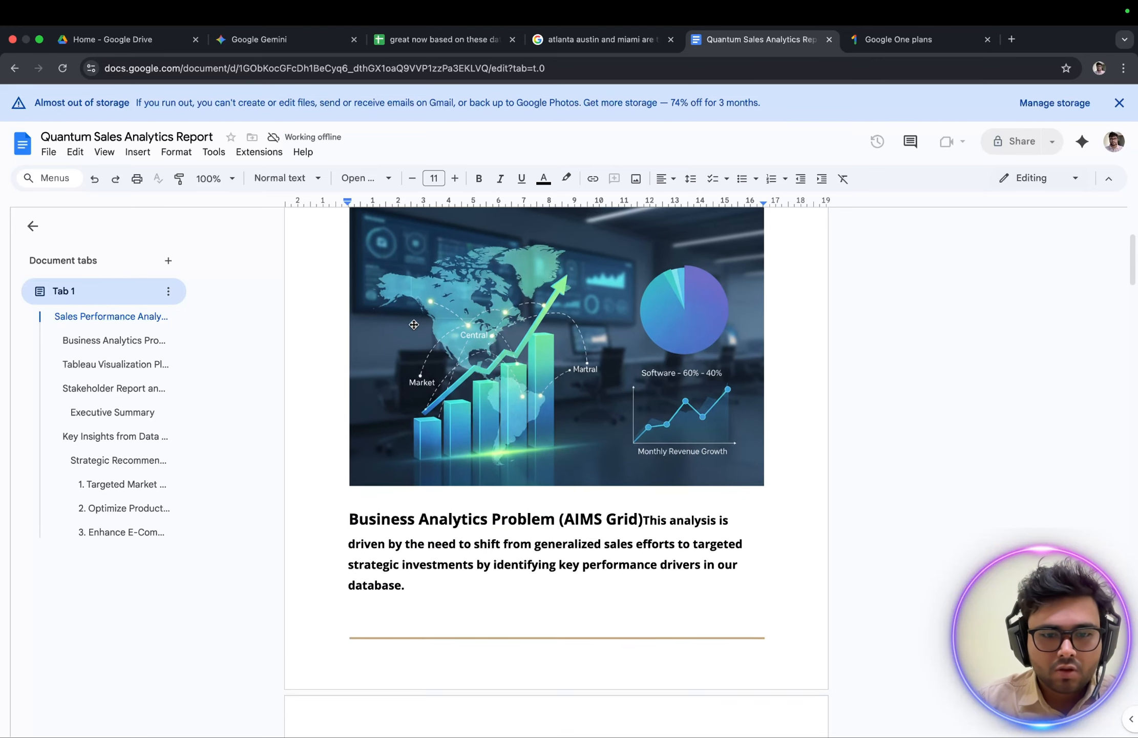
pyautogui.scroll(-7, 447, 460)
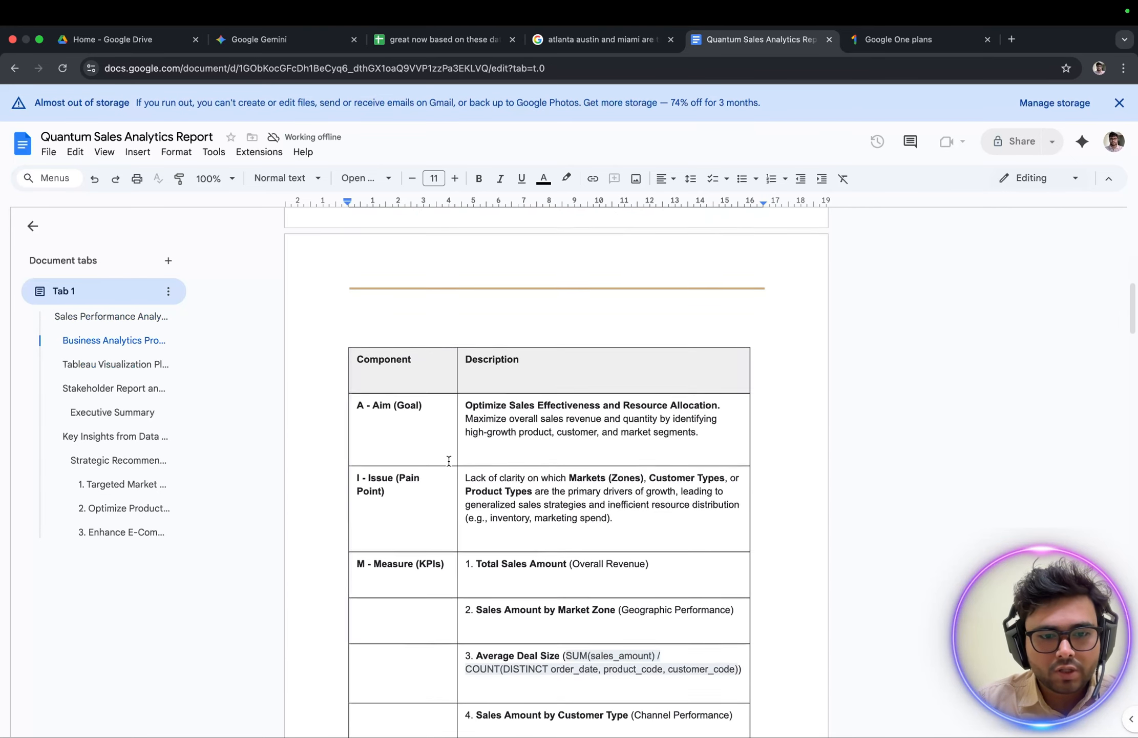
pyautogui.scroll(1, 451, 344)
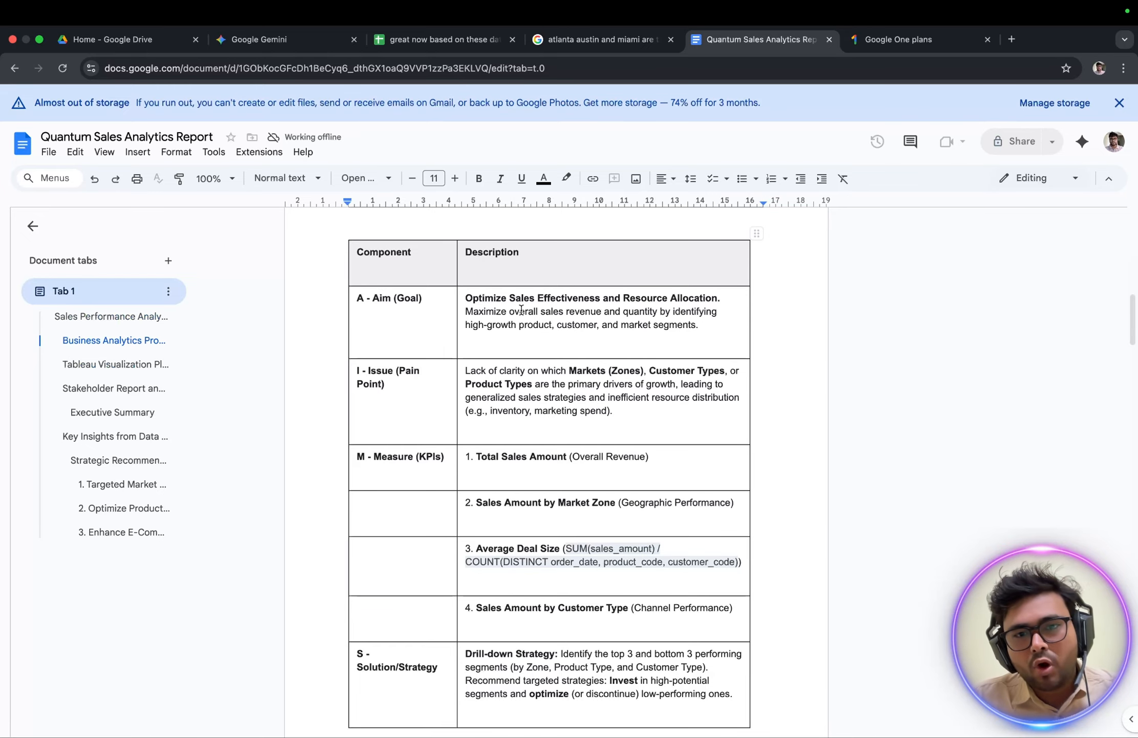
# Read the Aim and Issue rows of the AIMS grid table, highlighting the goal text and the Markets (Zones) wording.
pyautogui.moveTo(547, 300); pyautogui.dragTo(667, 325)
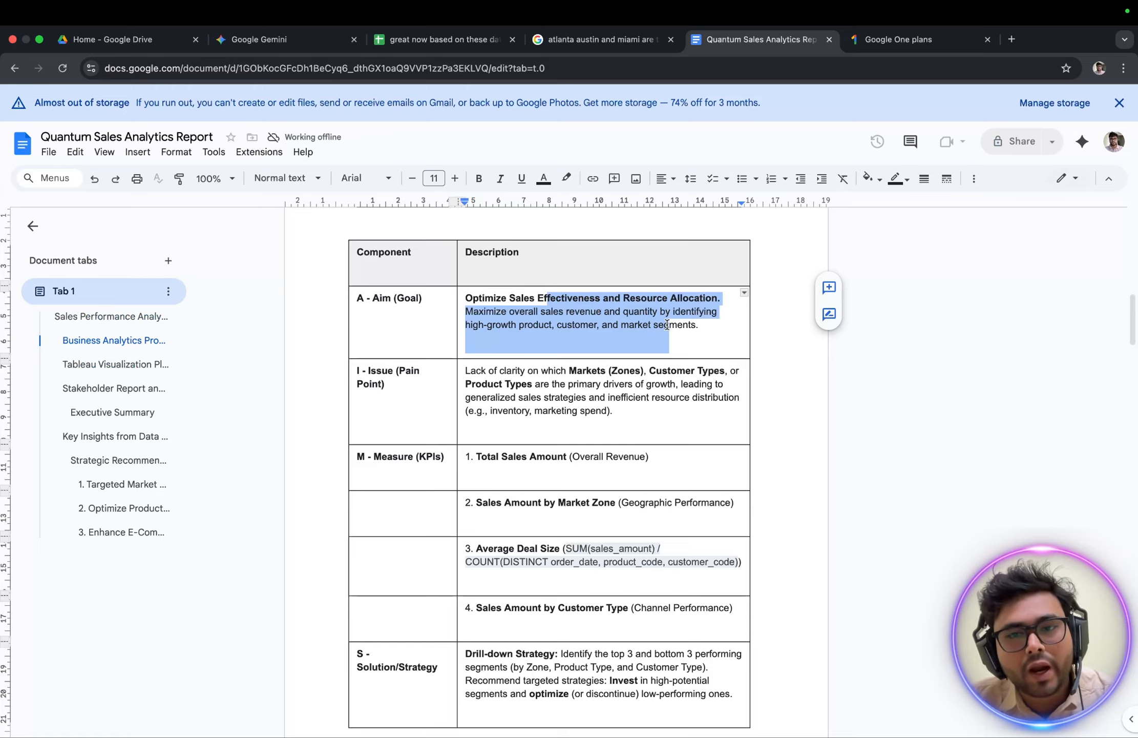
pyautogui.click(707, 324)
pyautogui.scroll(-2, 650, 334)
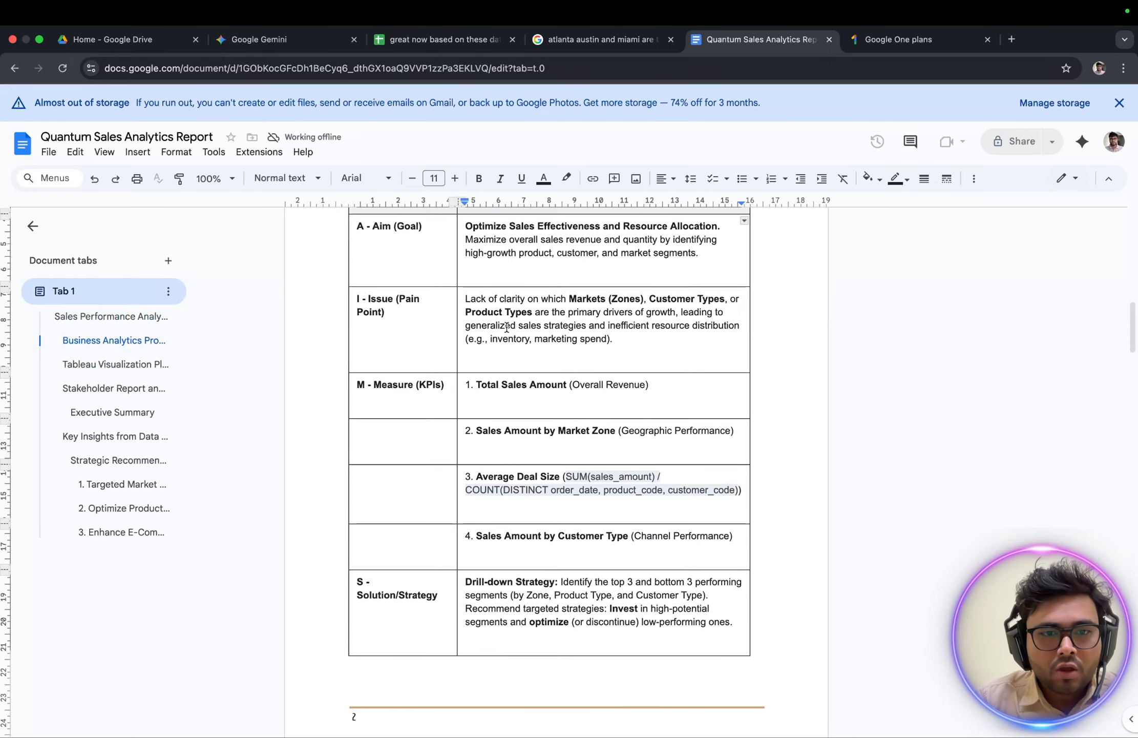
pyautogui.moveTo(482, 300); pyautogui.dragTo(687, 333)
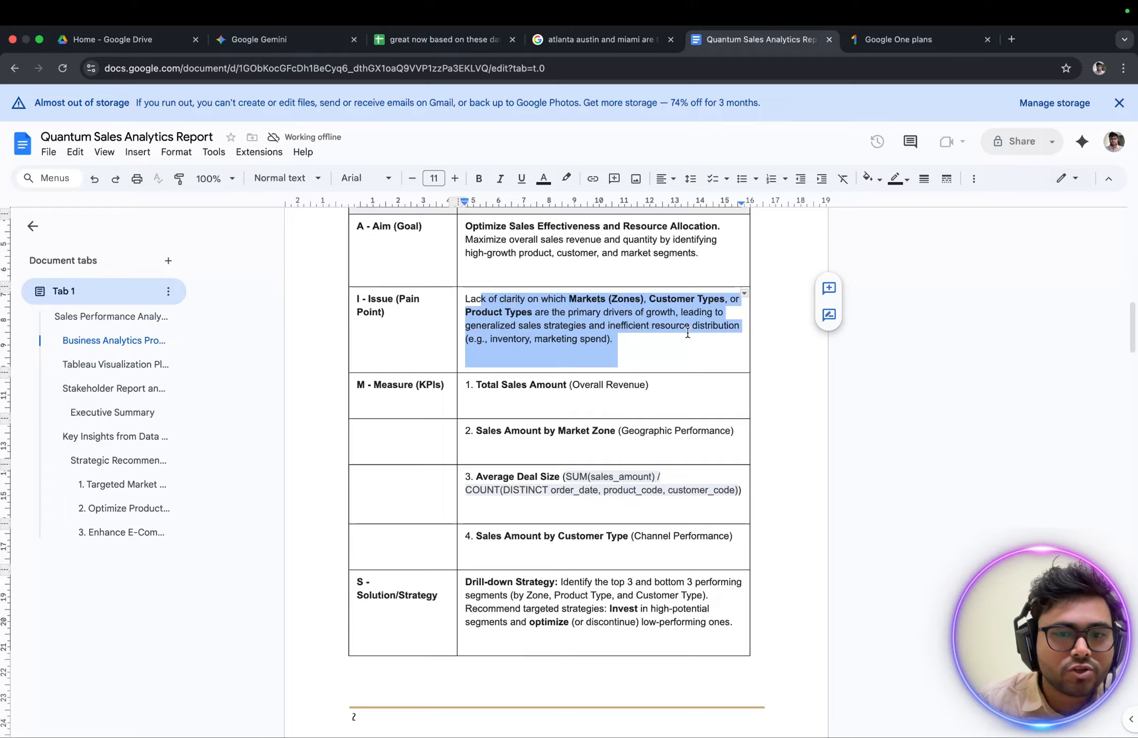
pyautogui.click(626, 313)
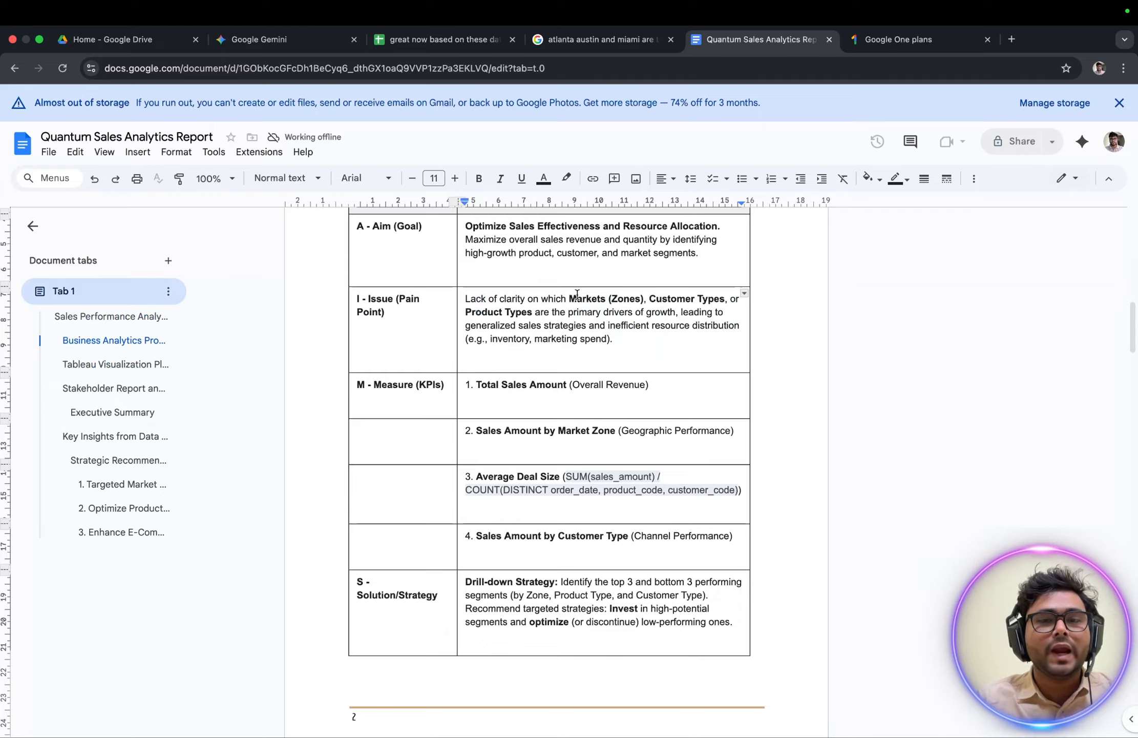
pyautogui.moveTo(569, 300); pyautogui.dragTo(662, 298)
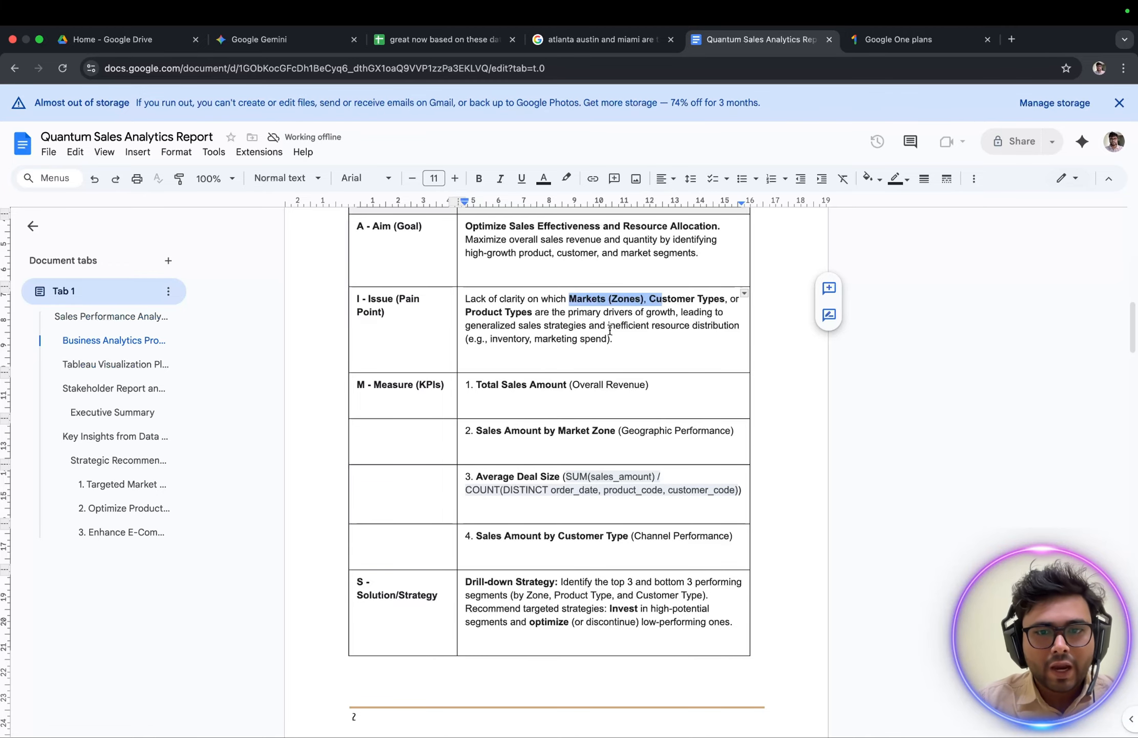
# Switch to the reference dashboard image in Preview and examine its KPI block, map, zone bubbles and remaining charts up close.
pyautogui.hotkey('ctrl', 'Up')
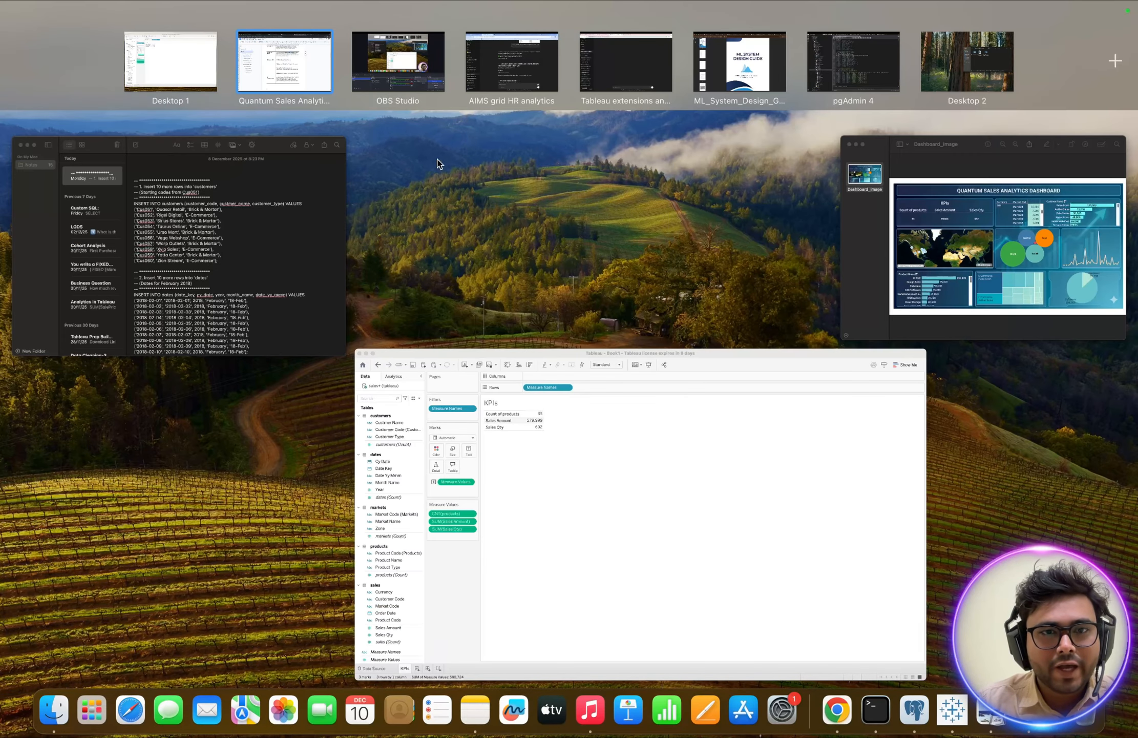
pyautogui.click(875, 242)
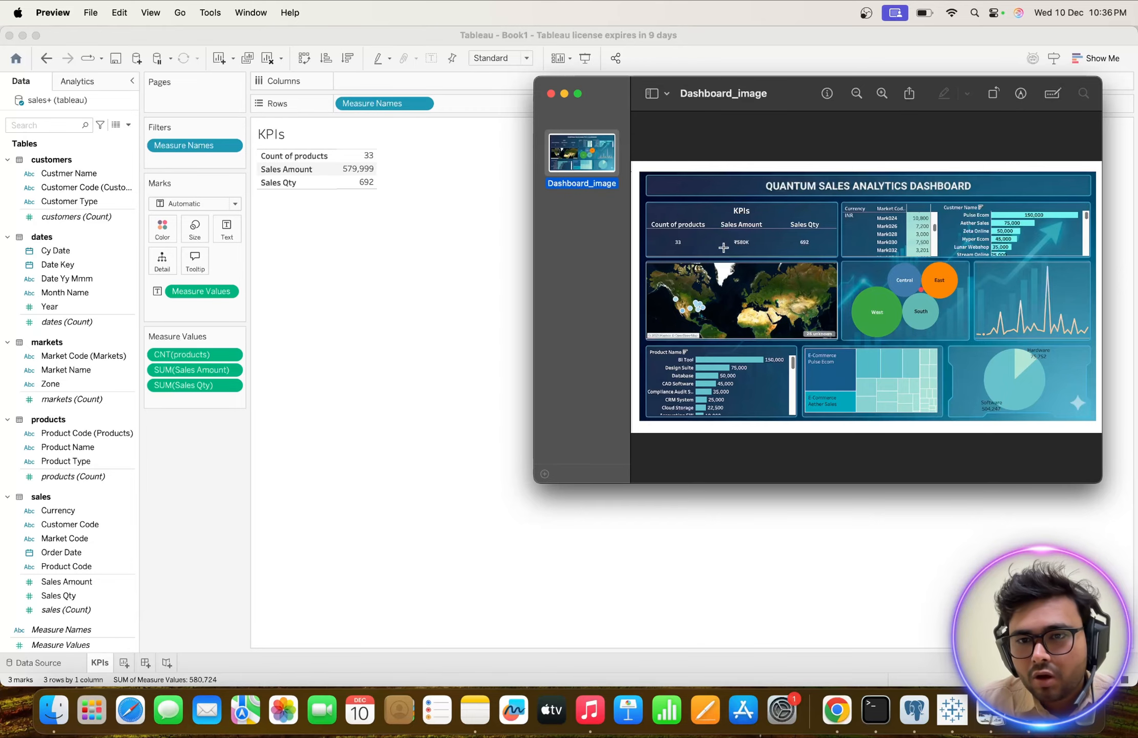
pyautogui.scroll(3, 768, 256)
pyautogui.scroll(-3, 768, 256)
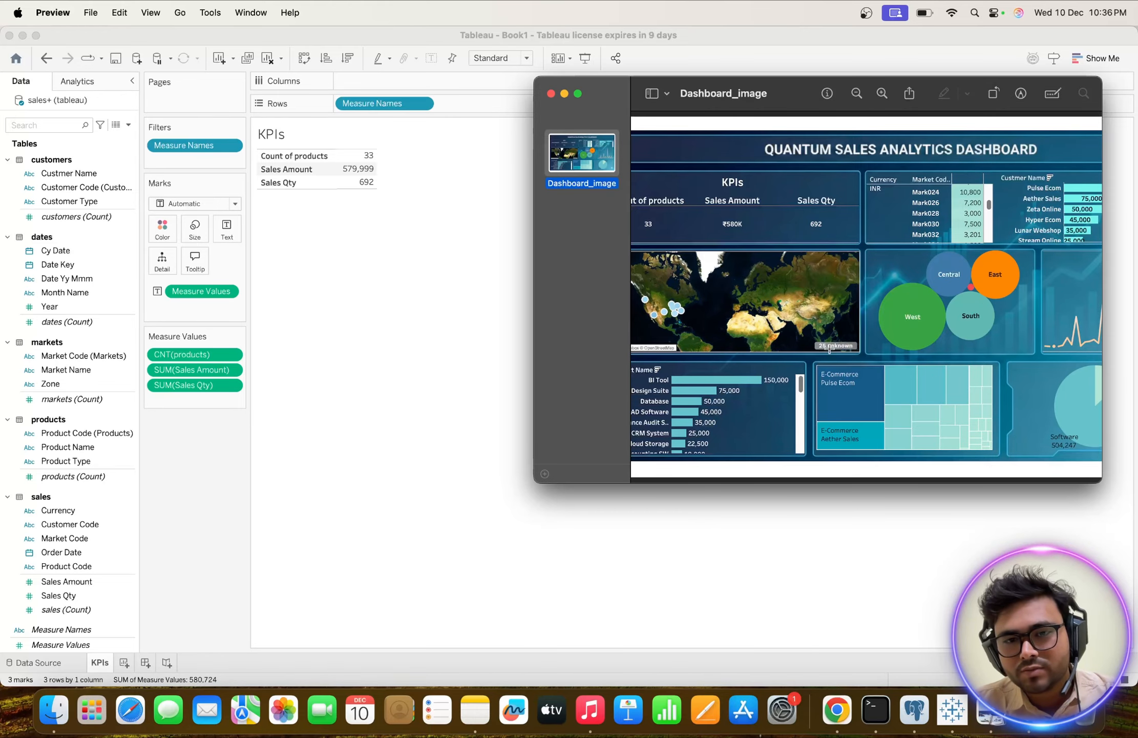
pyautogui.hscroll(-3, 825, 349)
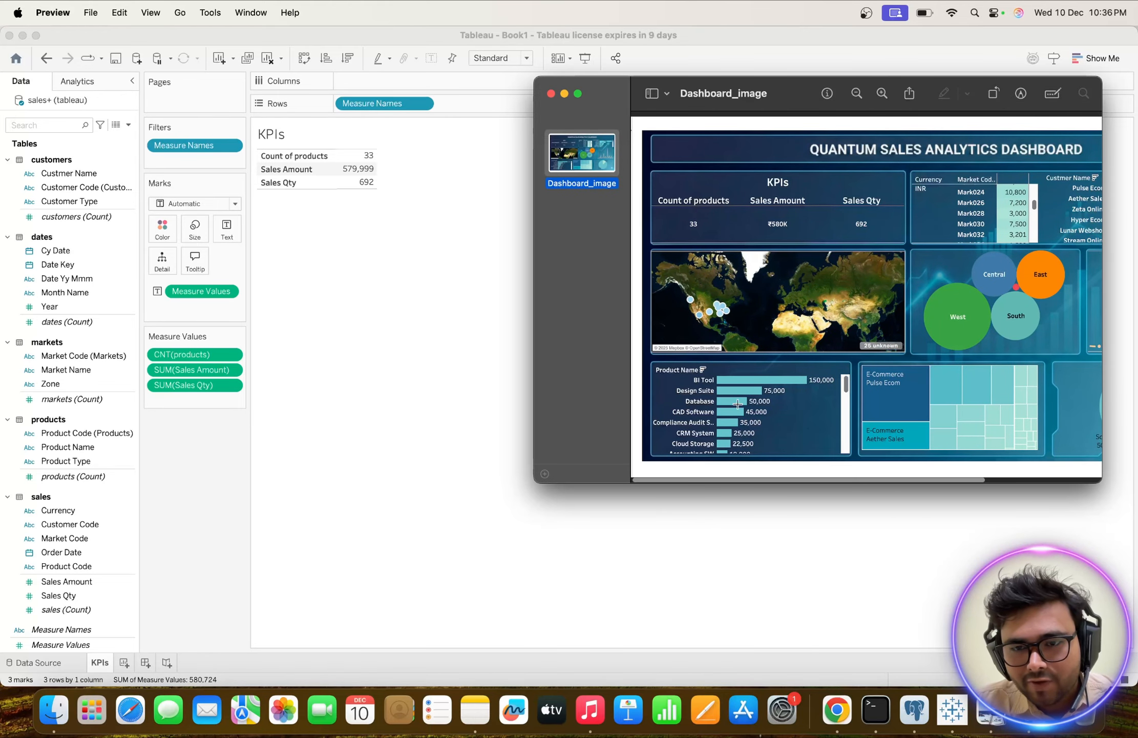
pyautogui.hscroll(3, 737, 416)
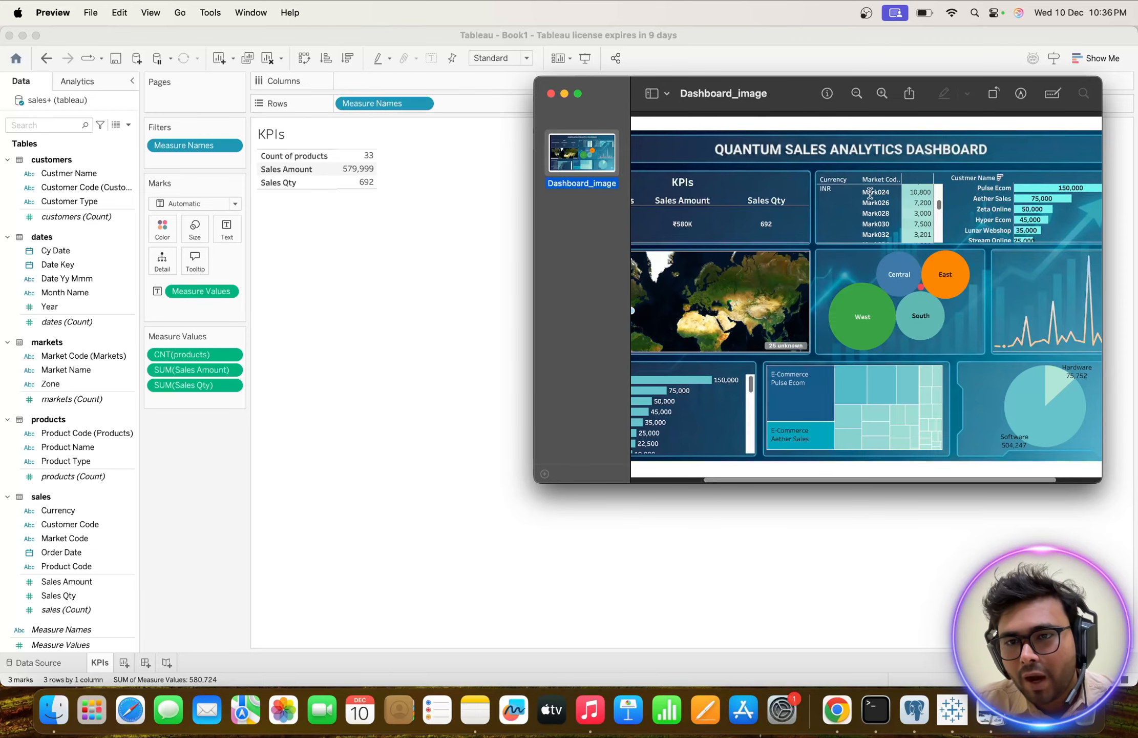
# Return to the Quantum Sales Analytics Report in Chrome and review the Issue row and the four KPI measures in the AIMS grid.
pyautogui.hotkey('ctrl', 'Up')
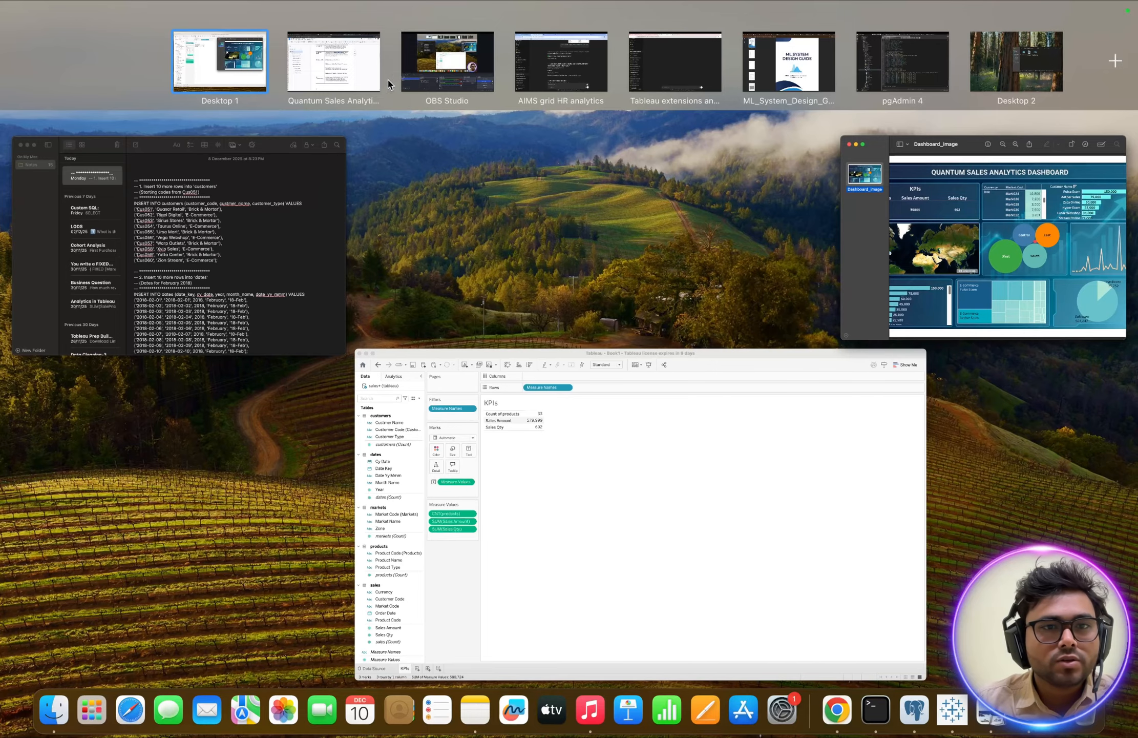
pyautogui.click(328, 77)
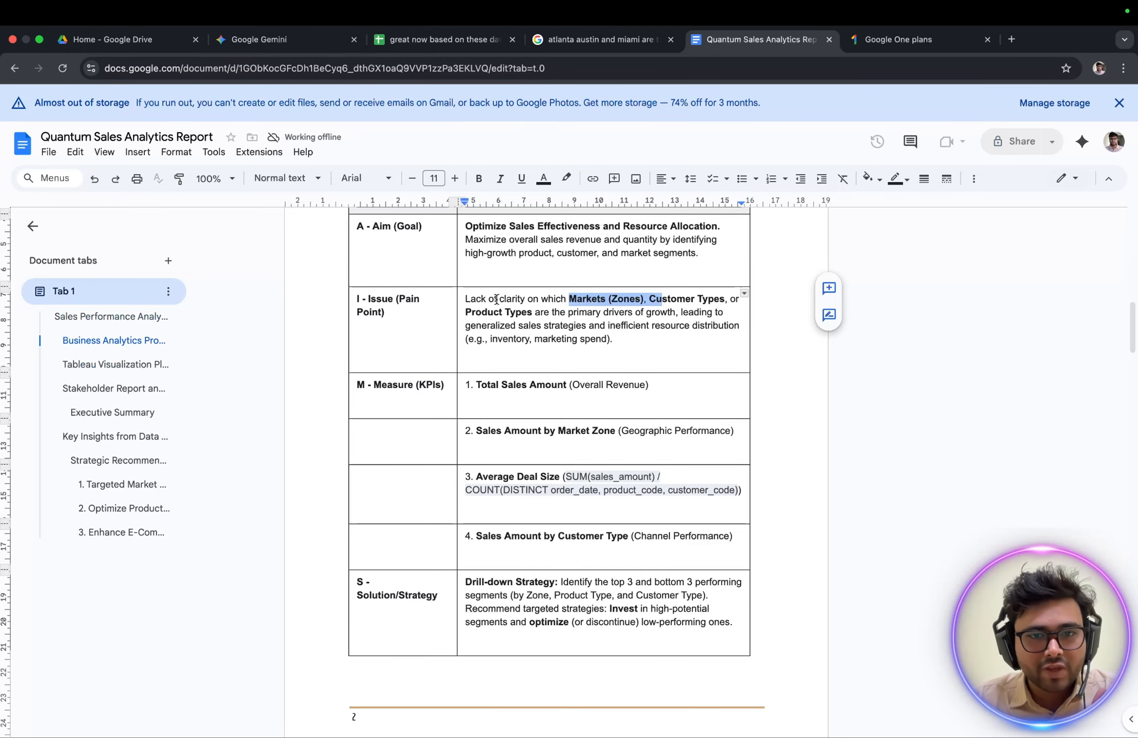
pyautogui.moveTo(498, 300); pyautogui.dragTo(605, 320)
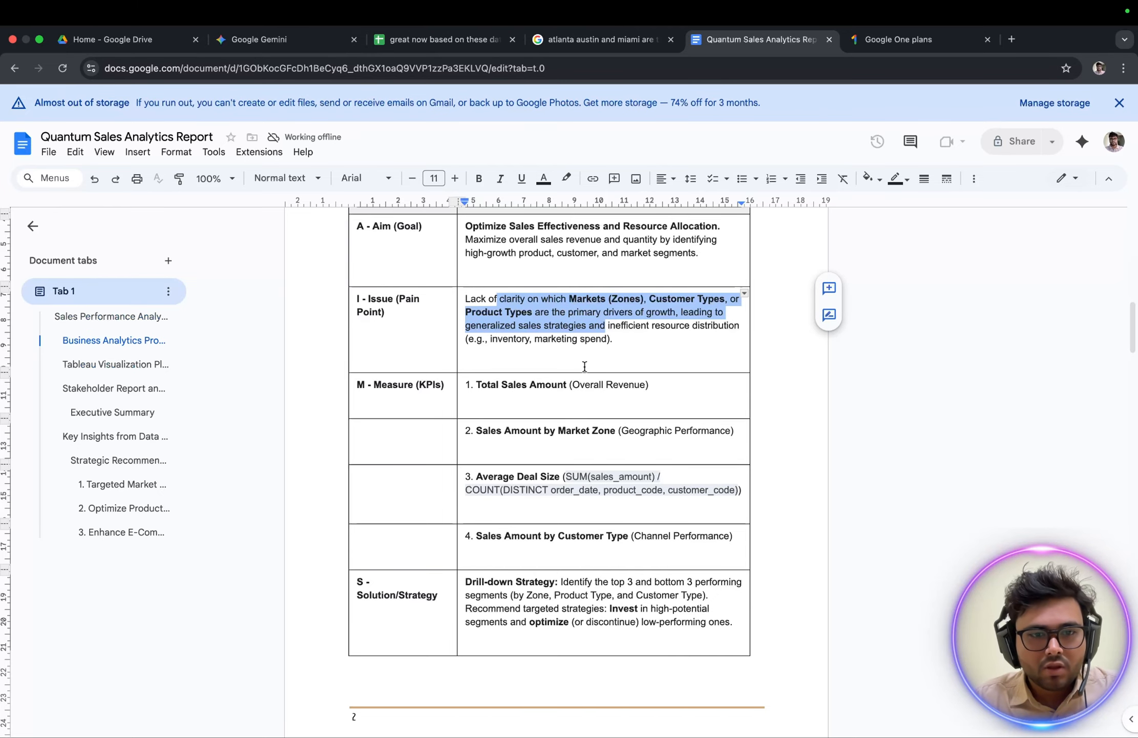
pyautogui.scroll(-2, 585, 361)
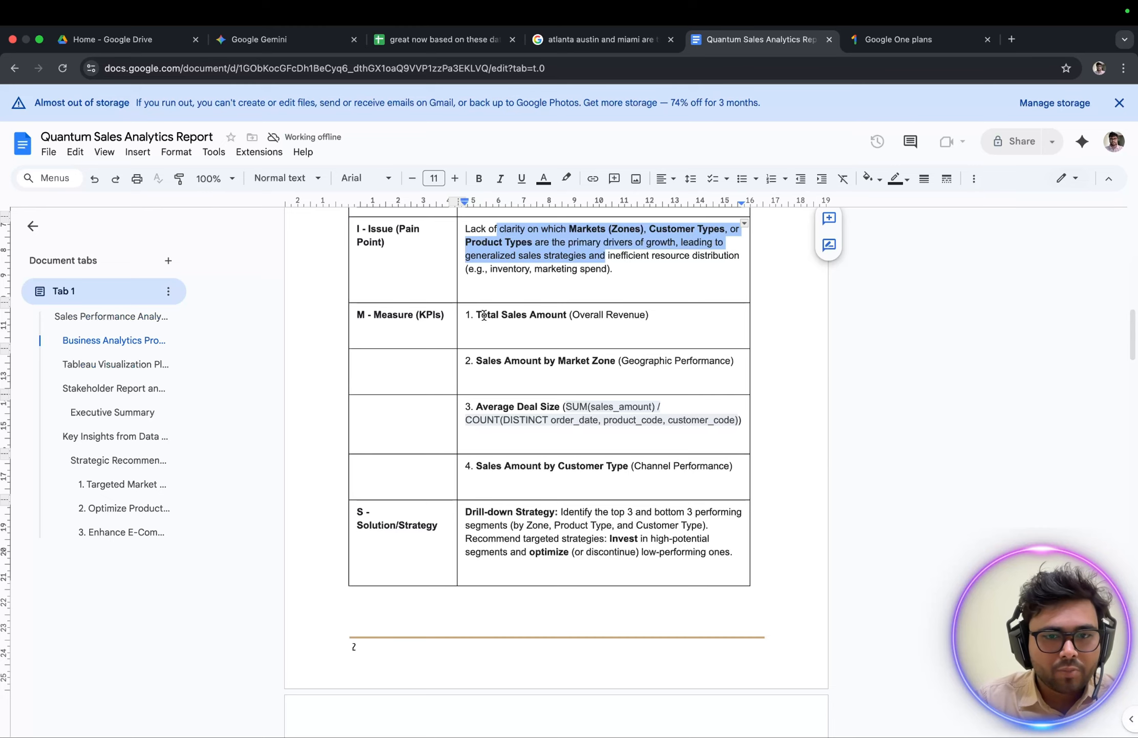
pyautogui.moveTo(482, 315); pyautogui.dragTo(629, 314)
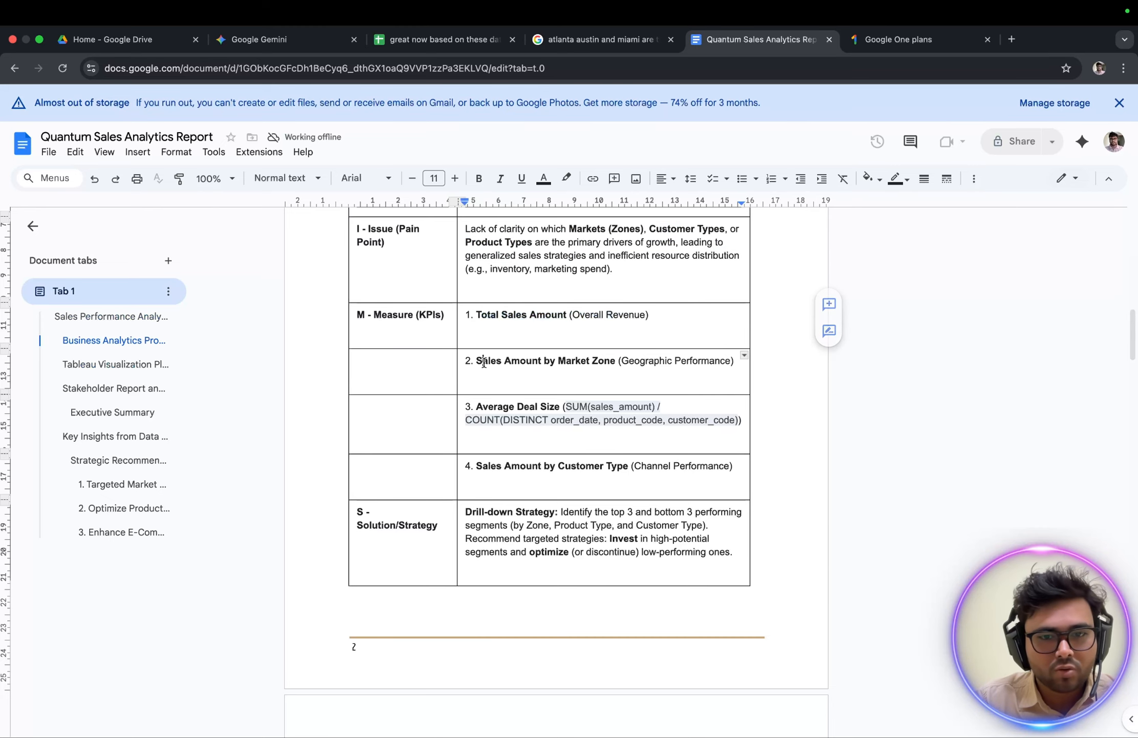
pyautogui.moveTo(482, 361); pyautogui.dragTo(675, 361)
pyautogui.moveTo(478, 408); pyautogui.dragTo(588, 408)
pyautogui.click(562, 442)
pyautogui.scroll(-2, 562, 442)
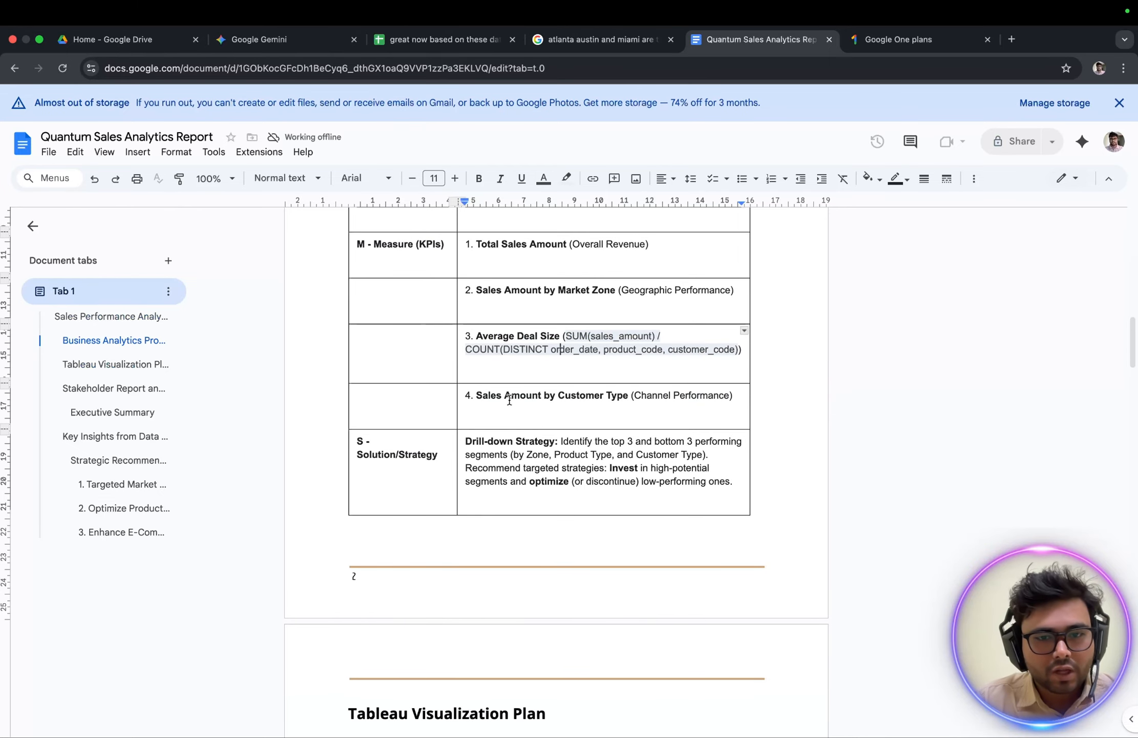
pyautogui.moveTo(491, 395); pyautogui.dragTo(641, 399)
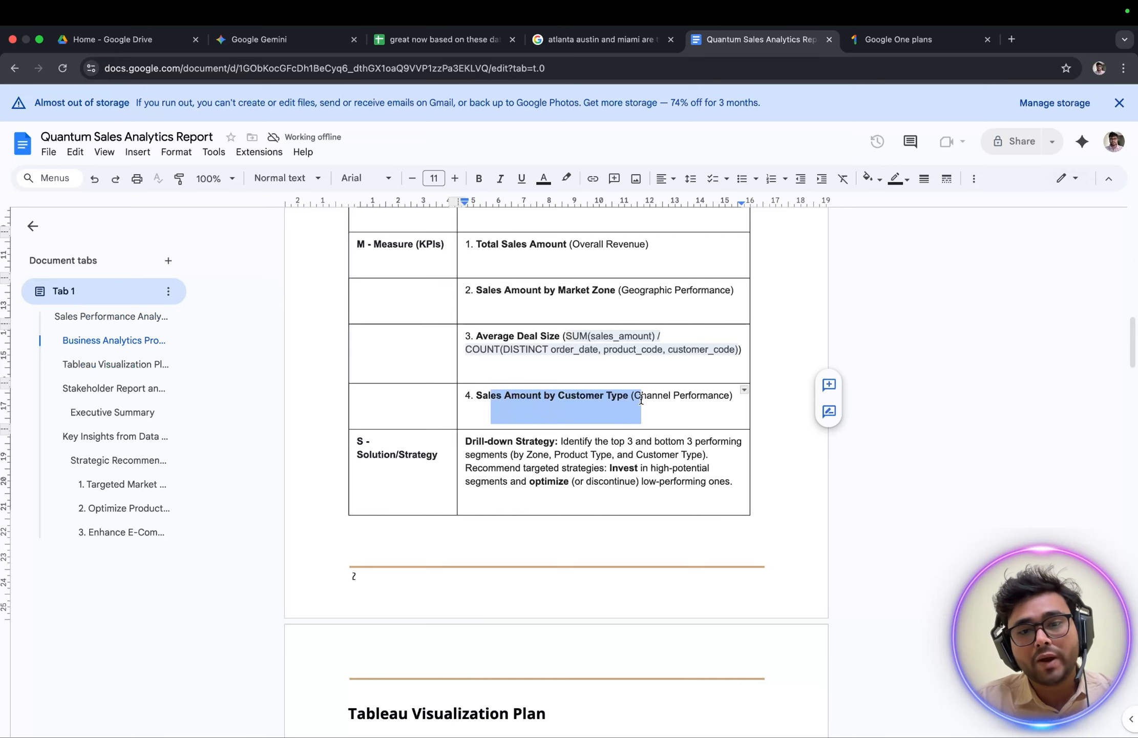
# Examine the Tableau Visualization Plan table, focusing on the Monthly Sales Trend row's chart type, measure and dimension.
pyautogui.scroll(-10, 642, 399)
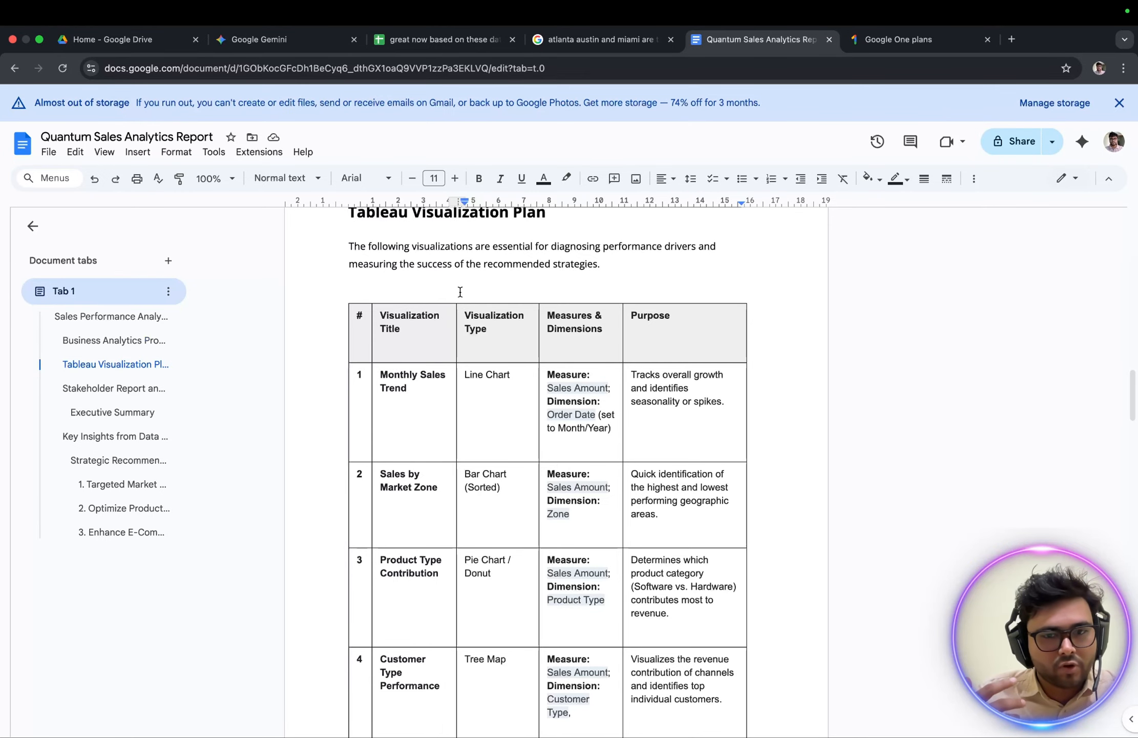
pyautogui.scroll(2, 460, 291)
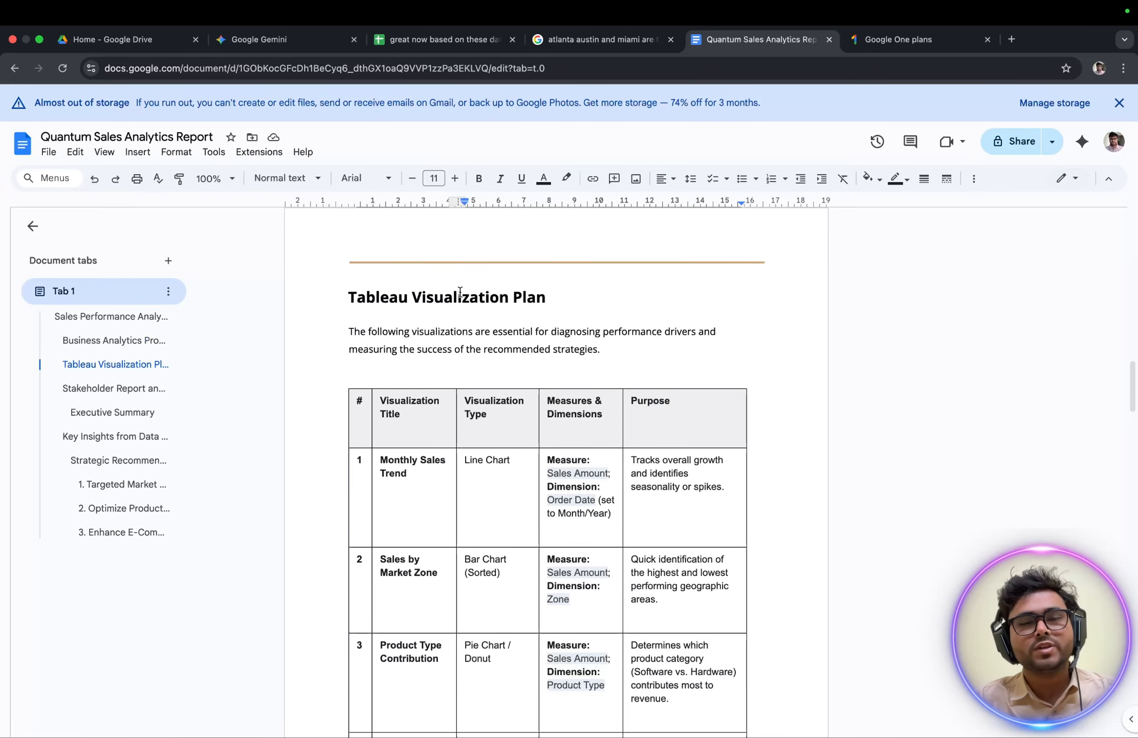
pyautogui.scroll(10, 460, 292)
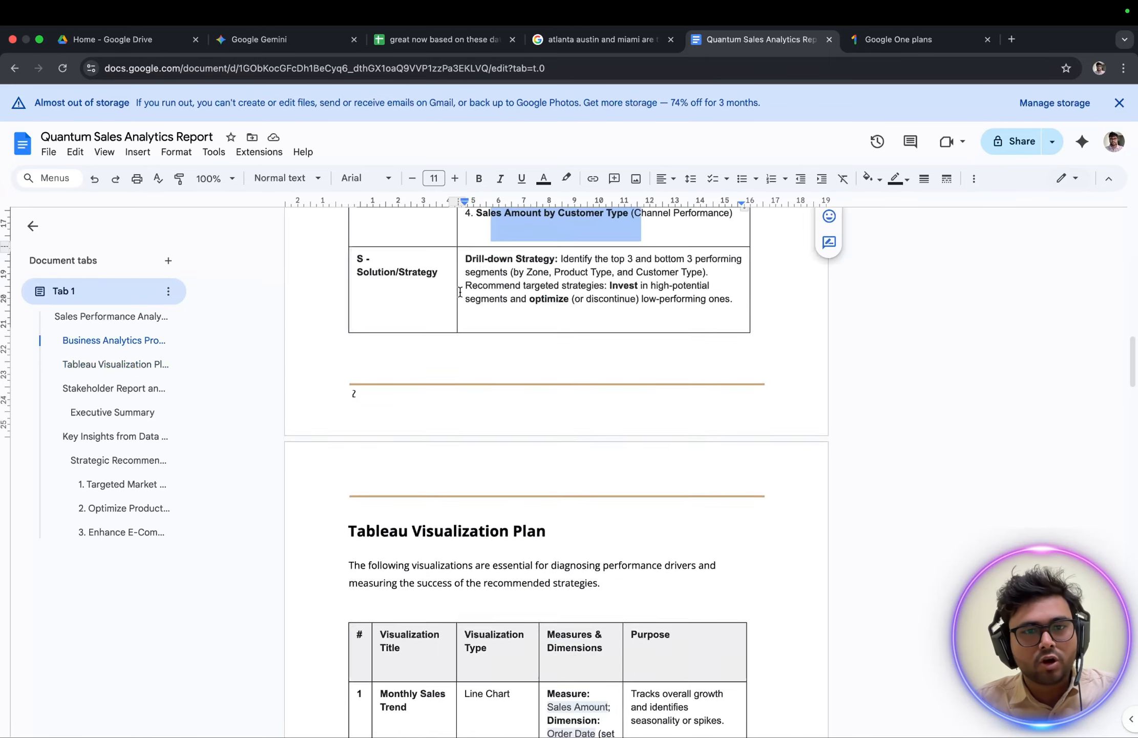
pyautogui.scroll(-10, 460, 292)
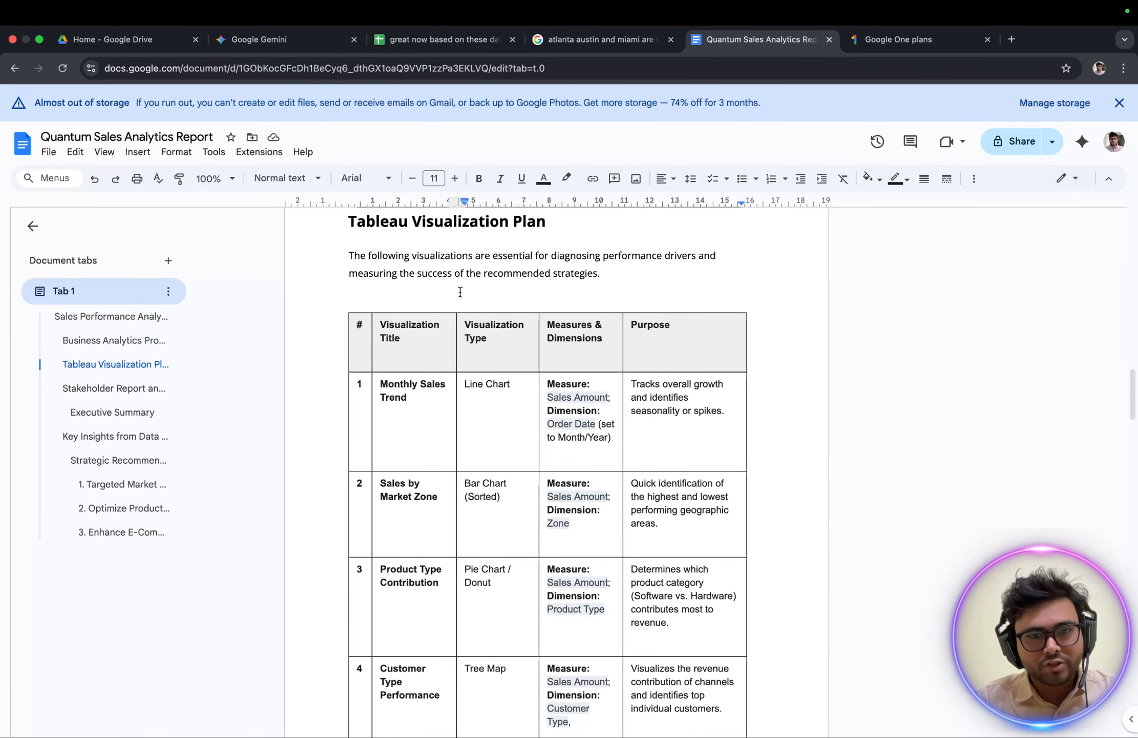
pyautogui.scroll(-2, 460, 291)
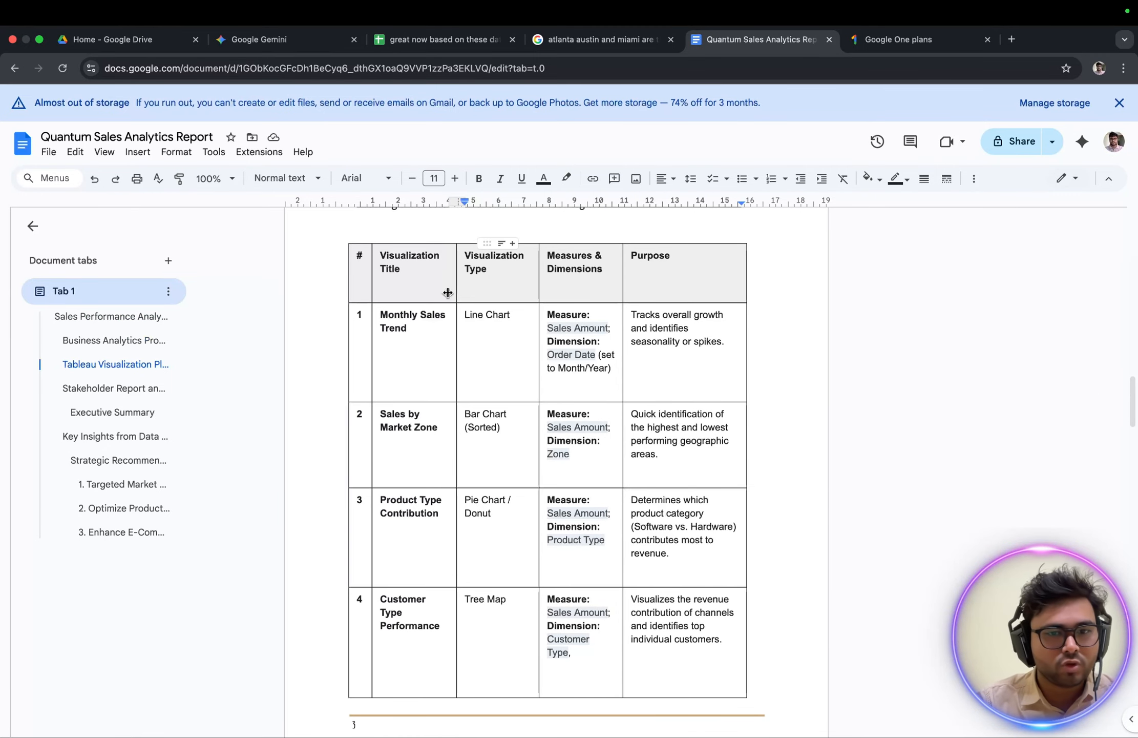
pyautogui.click(385, 313)
pyautogui.moveTo(385, 312); pyautogui.dragTo(479, 328)
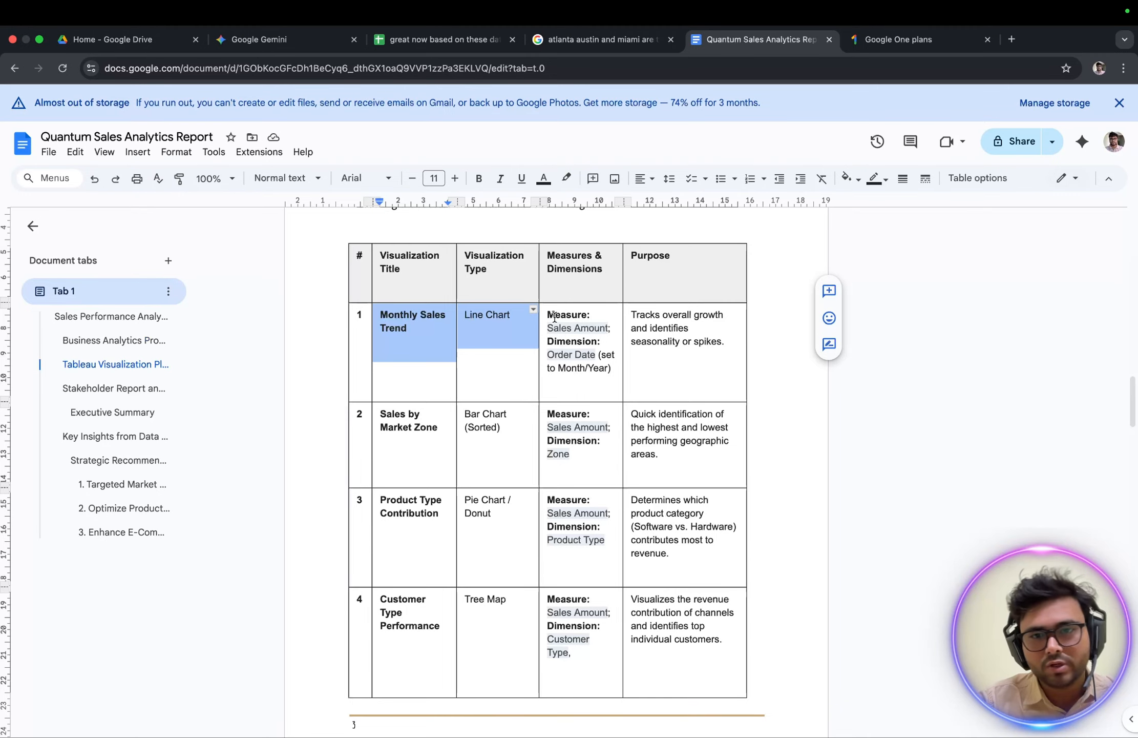
pyautogui.moveTo(553, 318); pyautogui.dragTo(609, 376)
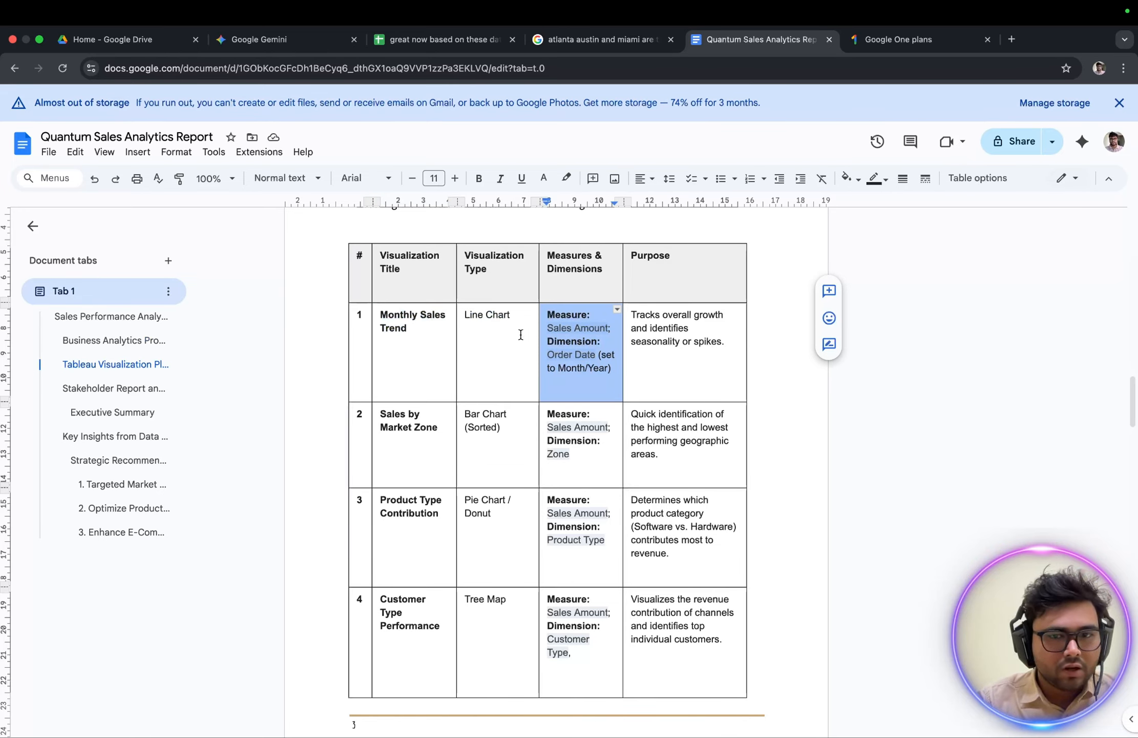
pyautogui.click(582, 314)
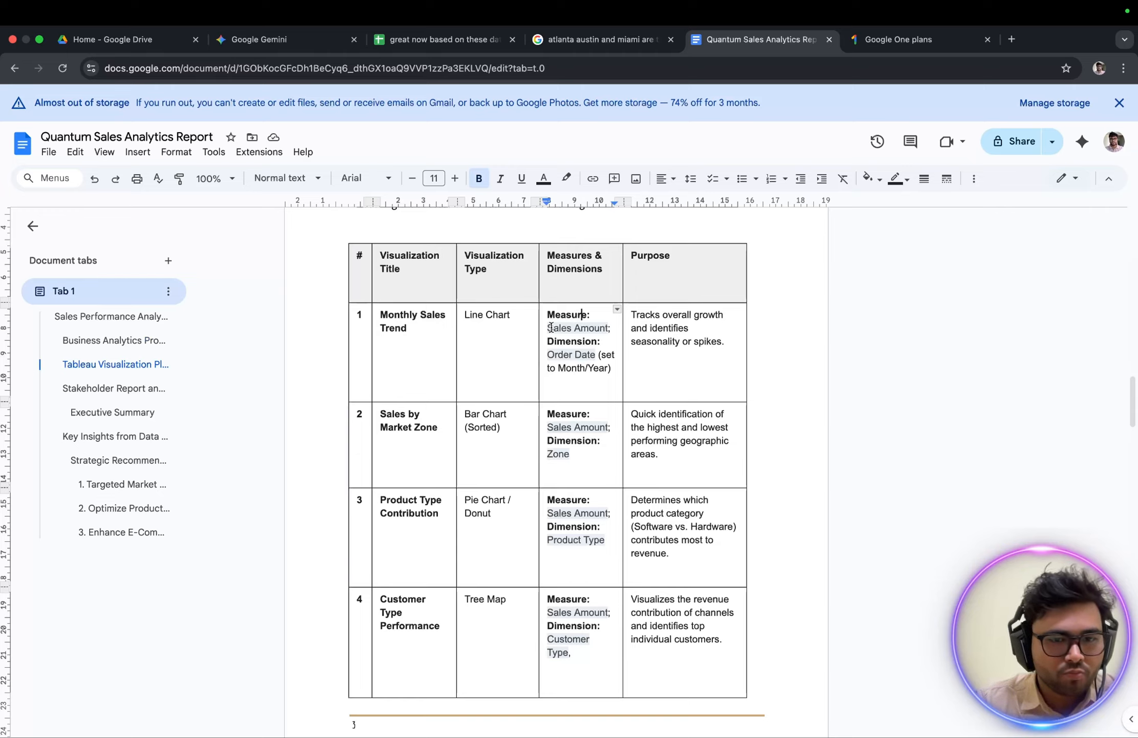
# Review the remaining planned visualizations in the table, from Sales by Market Zone through Geographic Sales Heatmap.
pyautogui.scroll(-3, 406, 501)
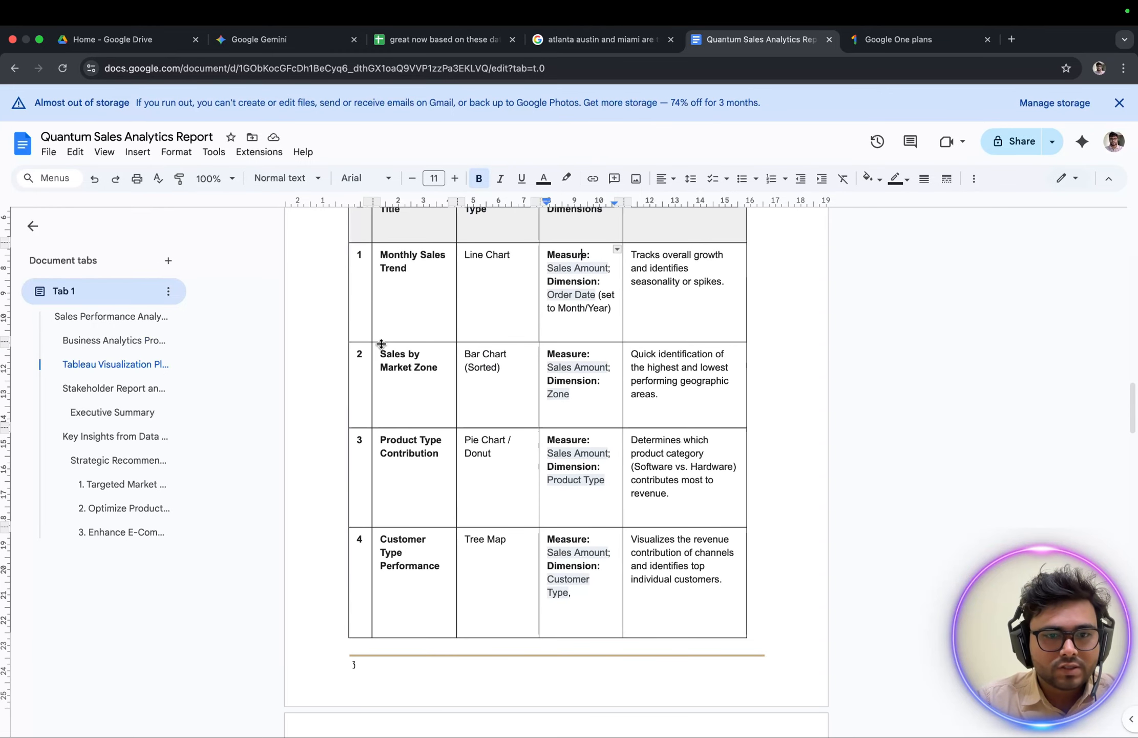
pyautogui.moveTo(387, 351); pyautogui.dragTo(560, 553)
pyautogui.scroll(-5, 556, 545)
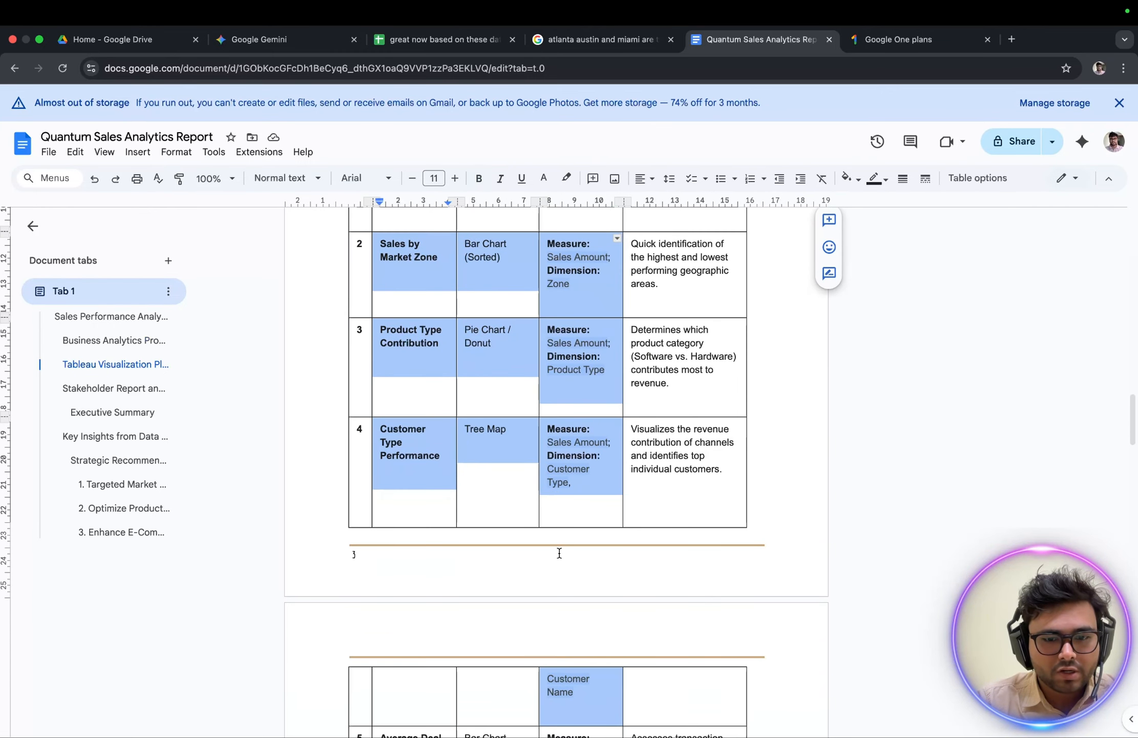
pyautogui.scroll(-12, 559, 553)
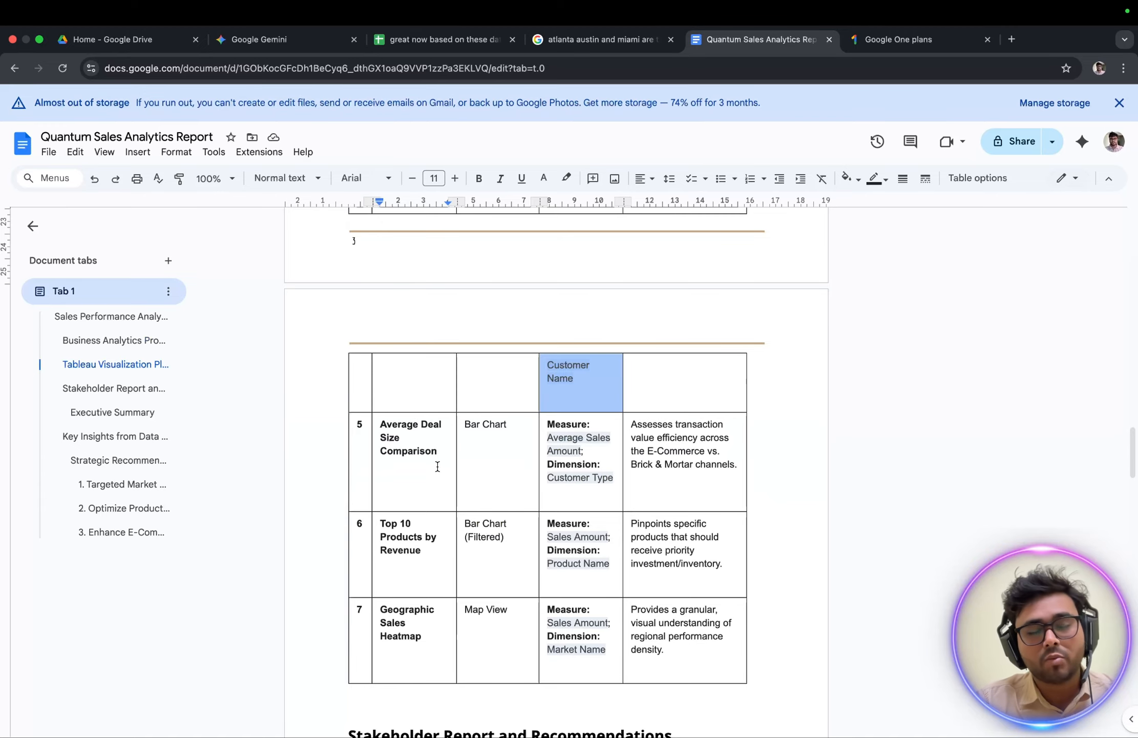
pyautogui.scroll(-5, 438, 466)
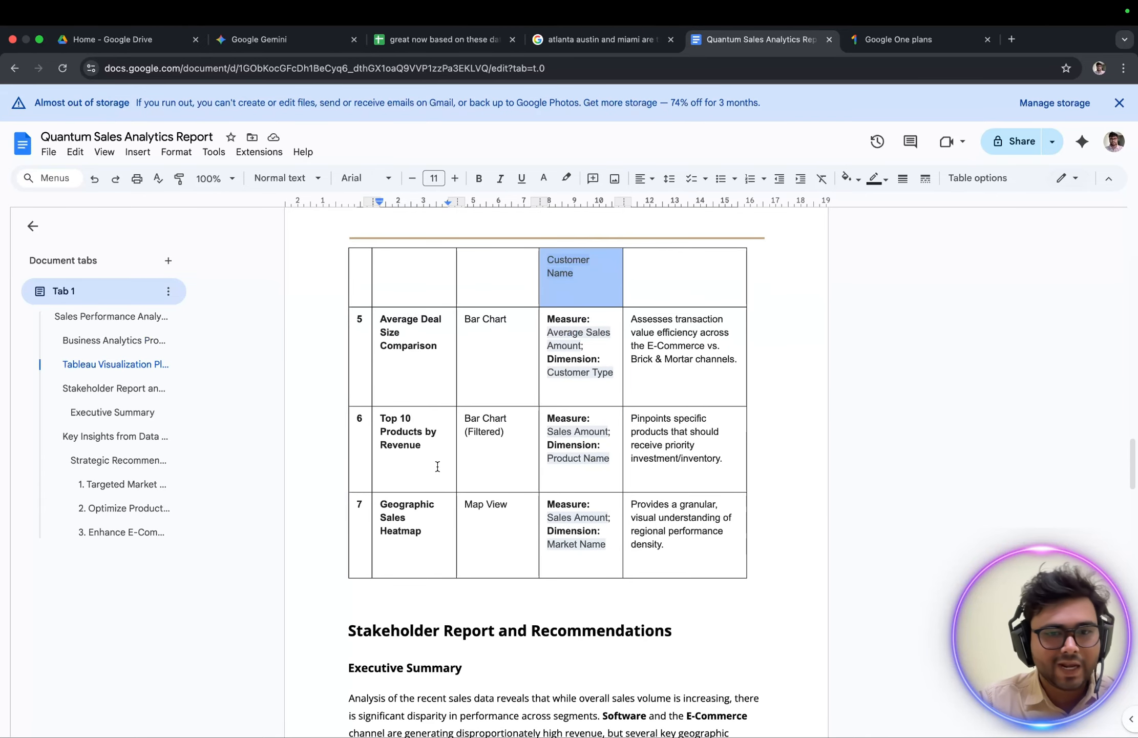
pyautogui.scroll(-11, 438, 466)
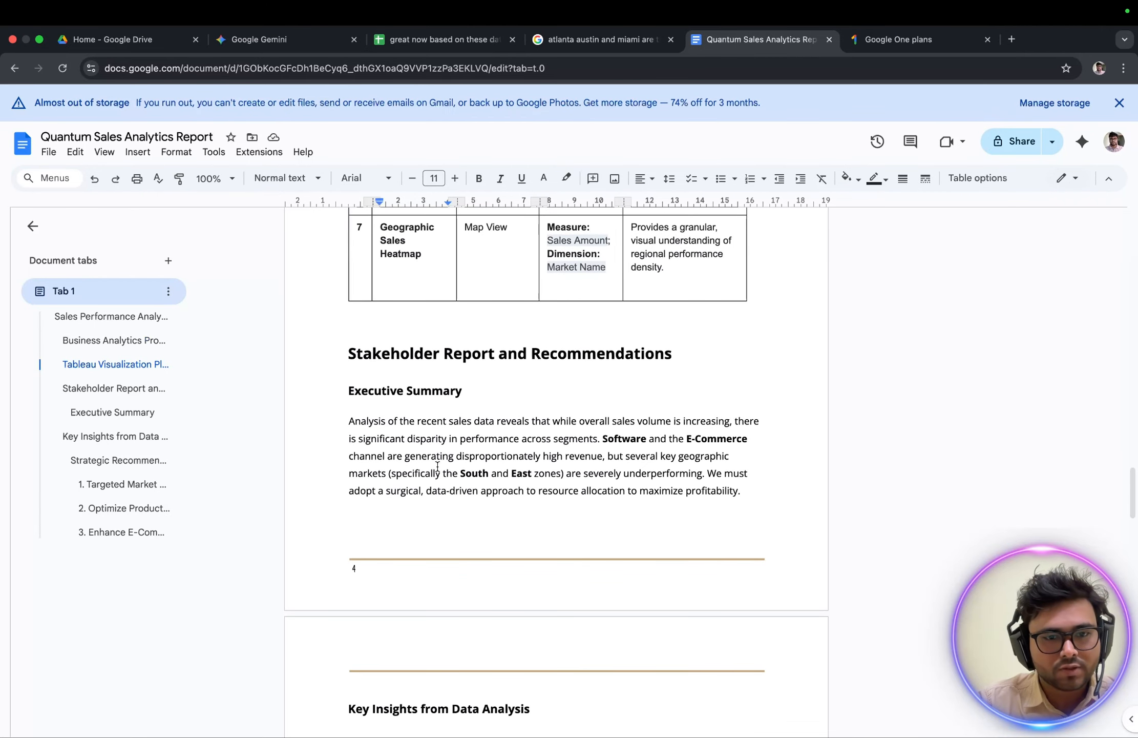
pyautogui.scroll(5, 425, 328)
pyautogui.scroll(-4, 426, 328)
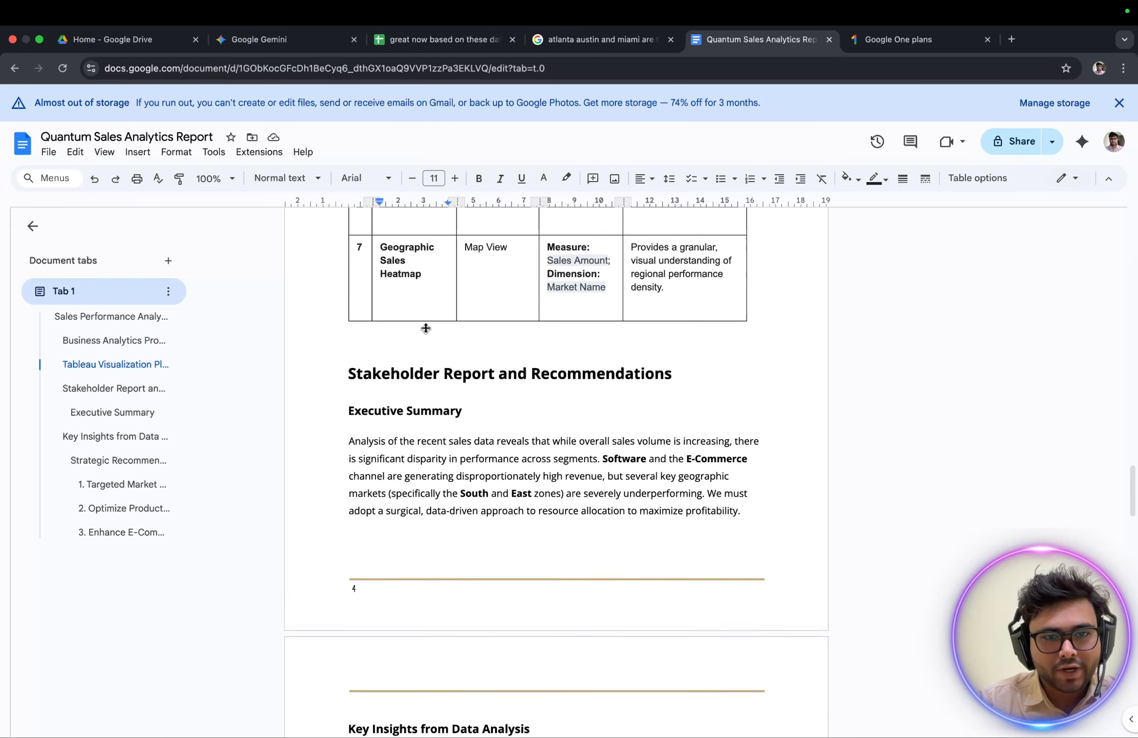
# Read the Executive Summary and the Key Insights table, then switch back to the reference dashboard image over the Tableau workbook.
pyautogui.moveTo(345, 365); pyautogui.dragTo(577, 474)
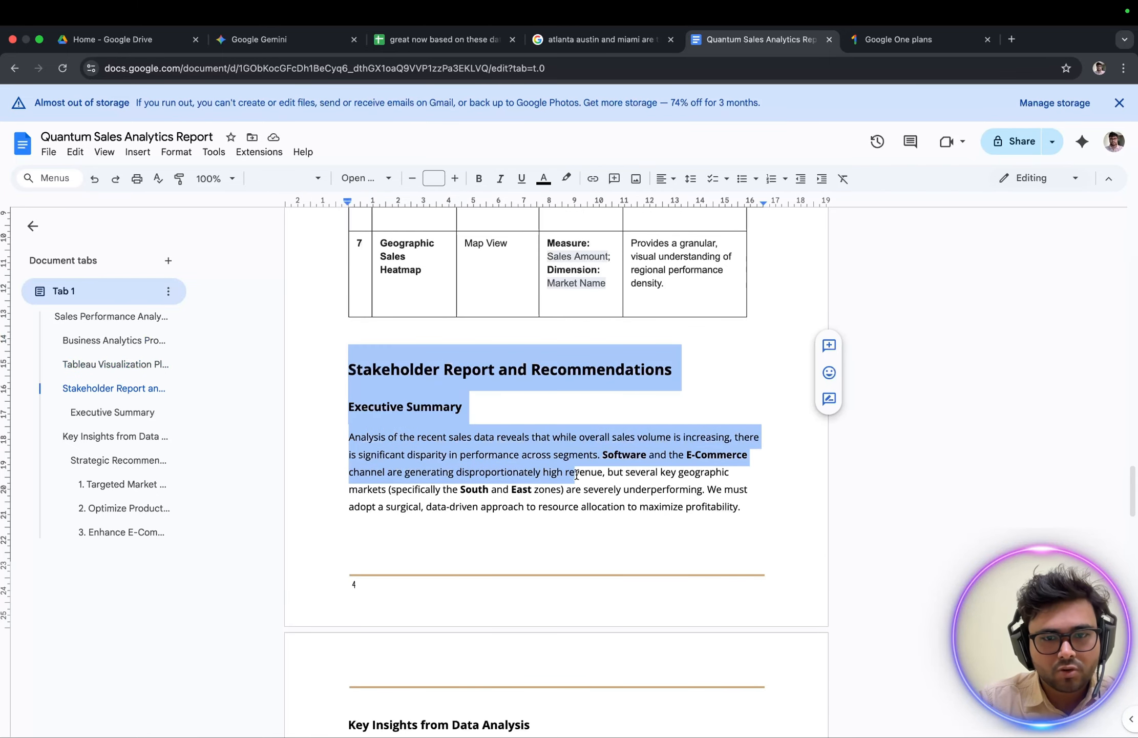
pyautogui.scroll(-10, 576, 474)
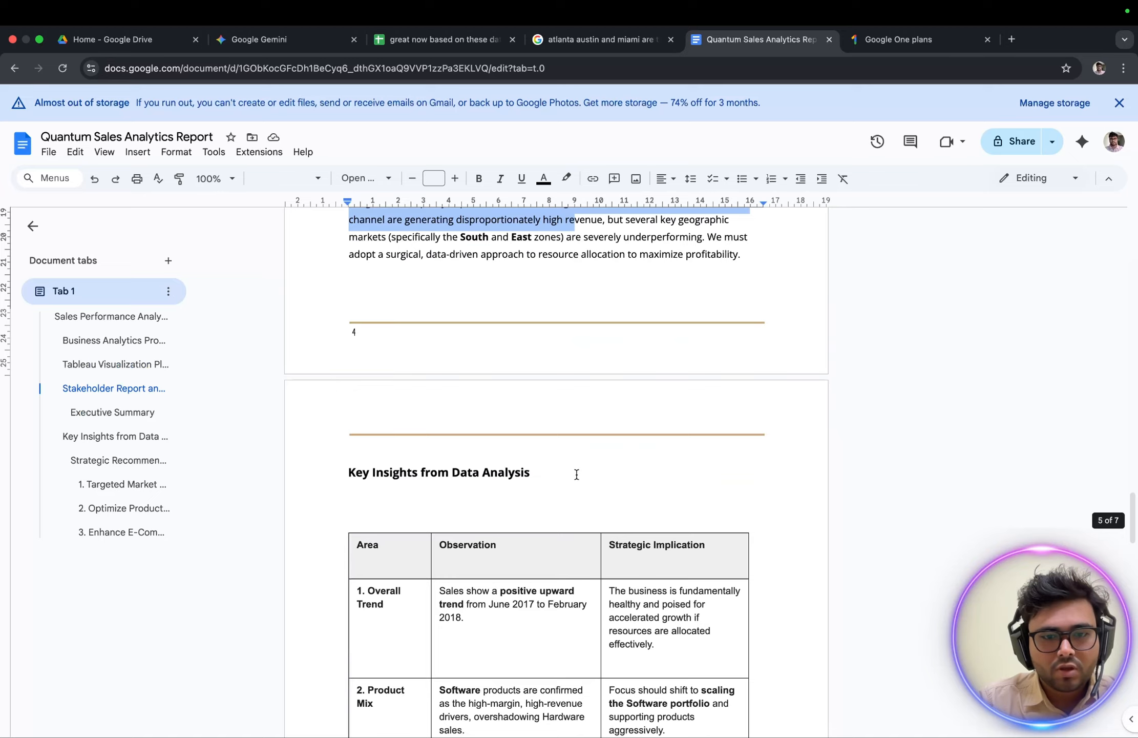
pyautogui.scroll(-7, 576, 474)
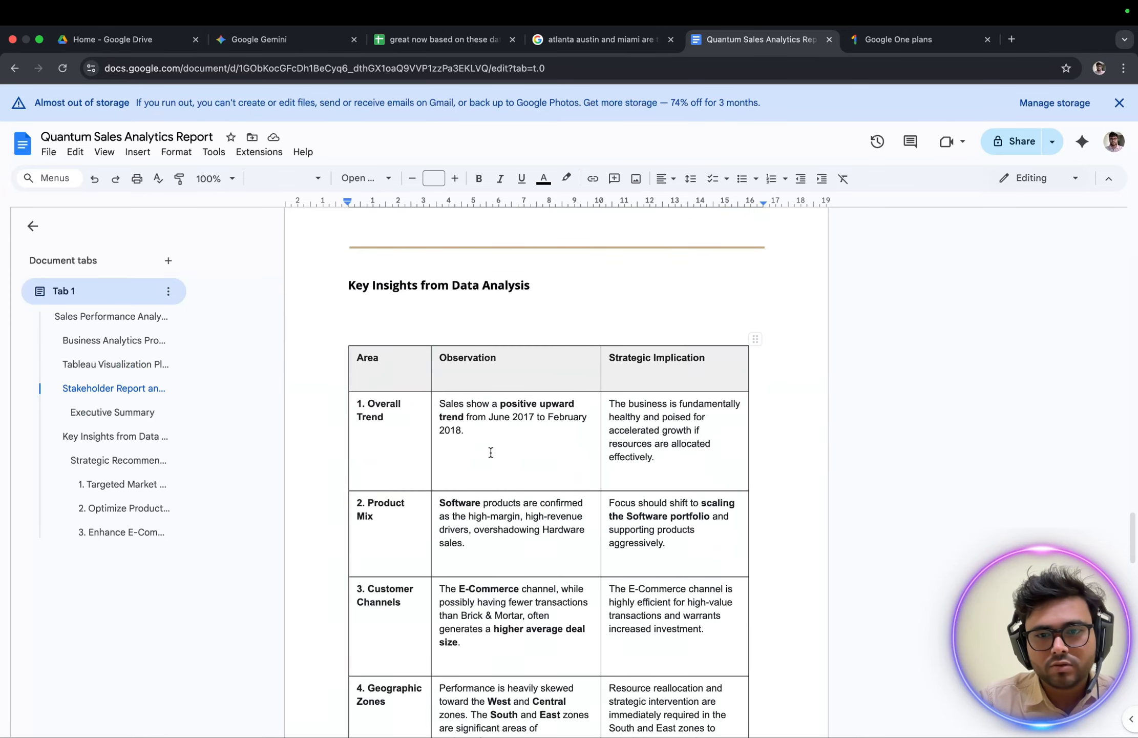
pyautogui.hotkey('ctrl', 'Up')
pyautogui.click(835, 212)
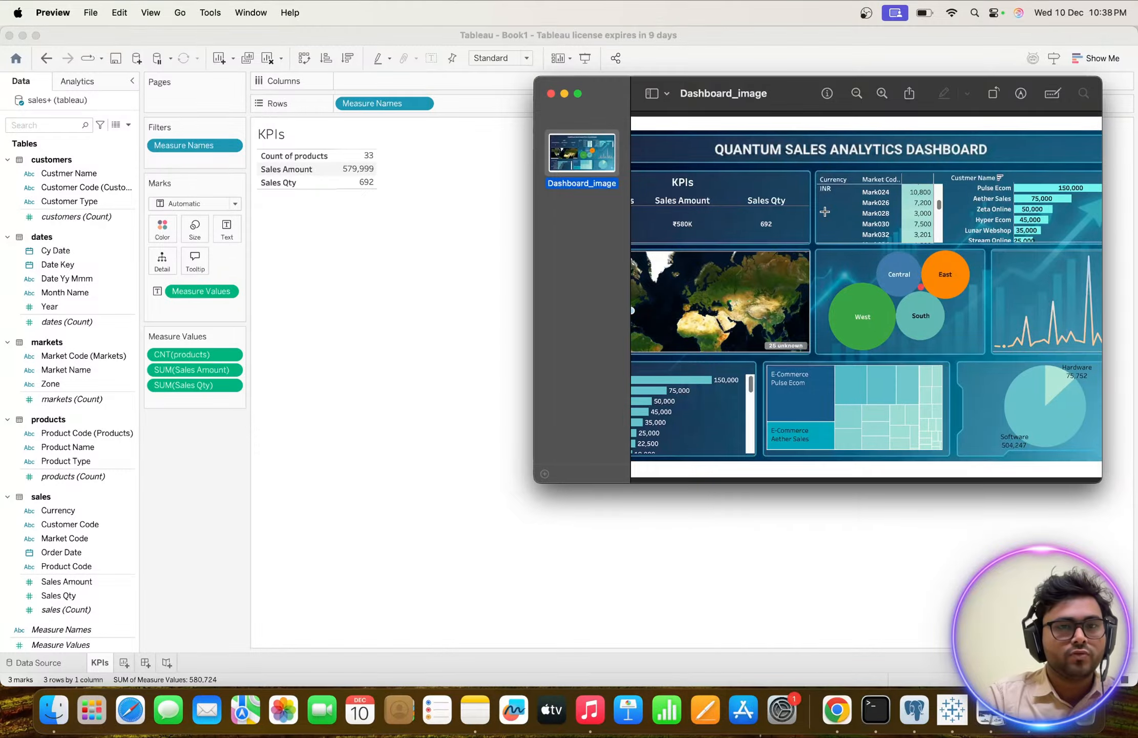
# Close the reference dashboard image, swap the KPIs sheet's rows and columns, and fit it to Entire View.
pyautogui.click(551, 94)
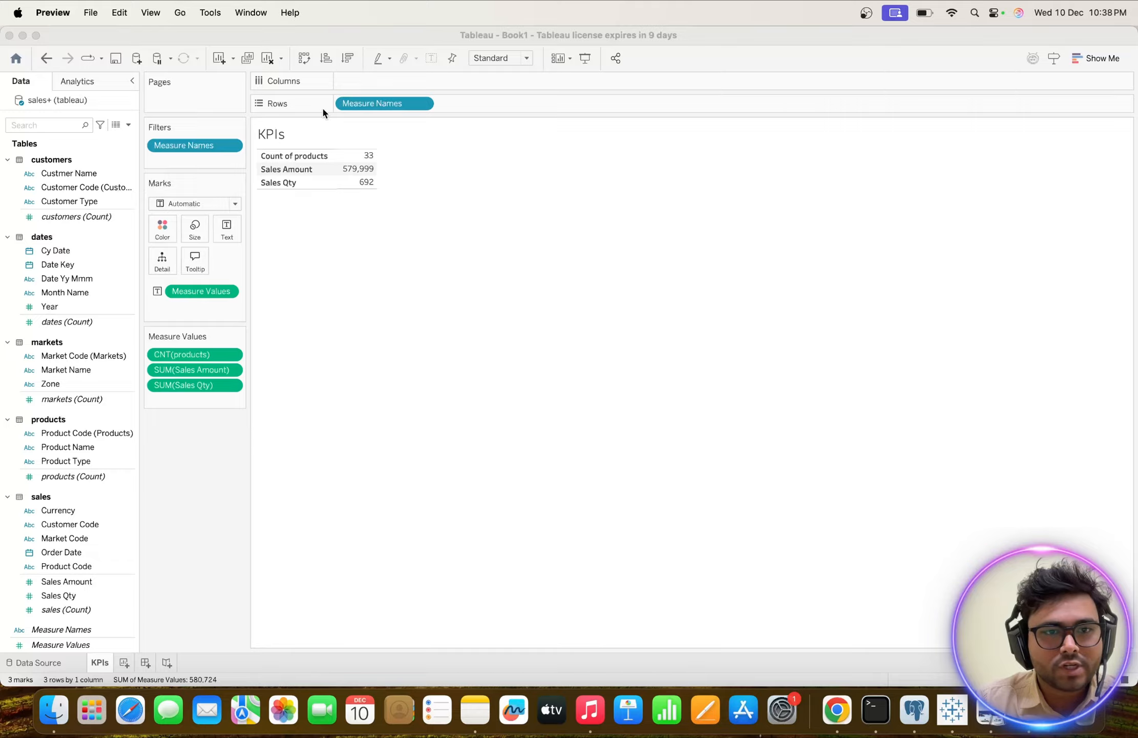
pyautogui.click(308, 60)
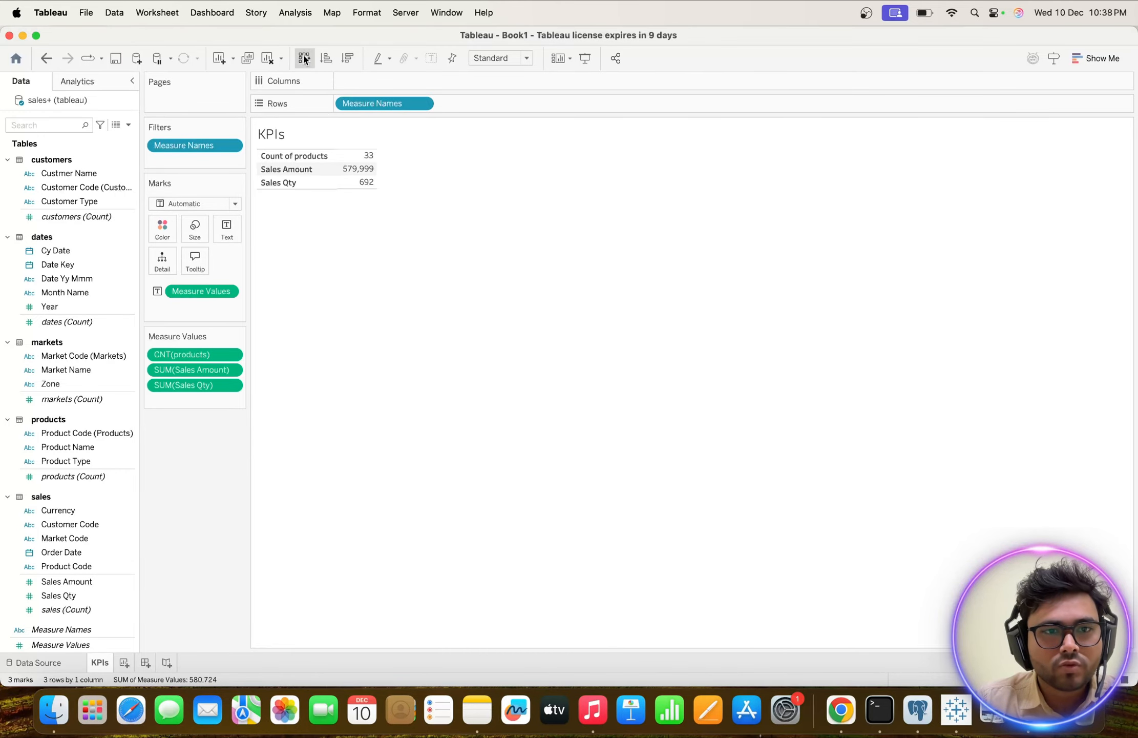
pyautogui.click(308, 60)
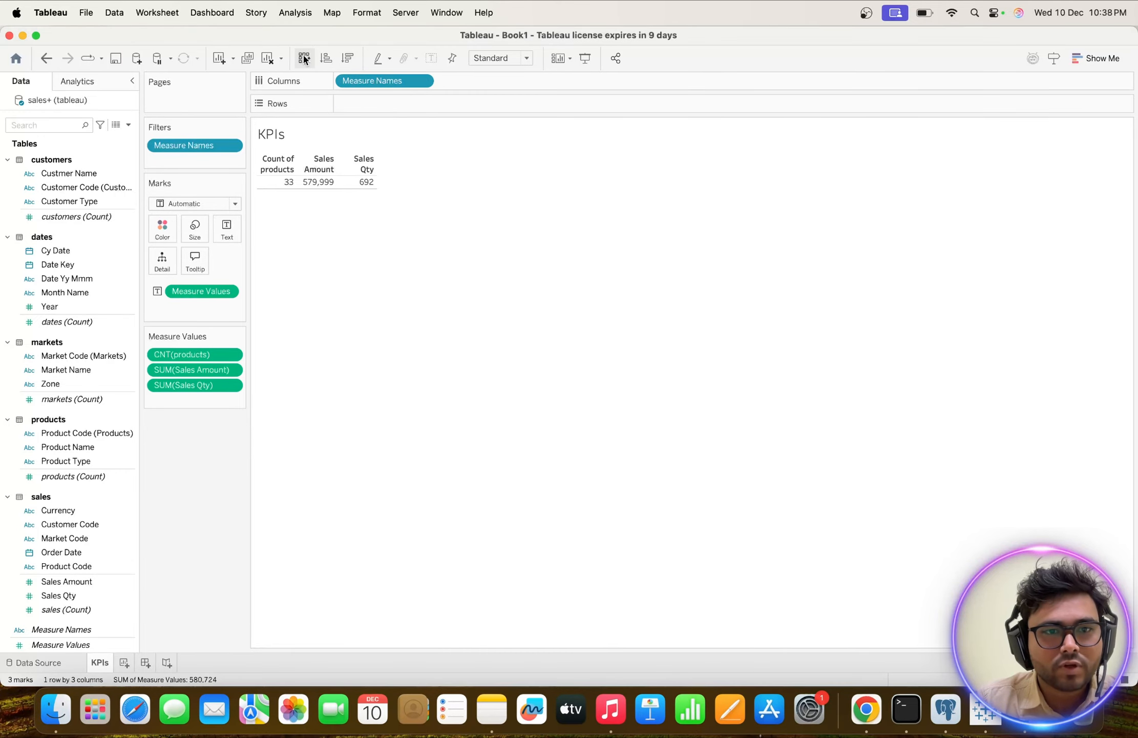
pyautogui.click(512, 58)
pyautogui.click(496, 111)
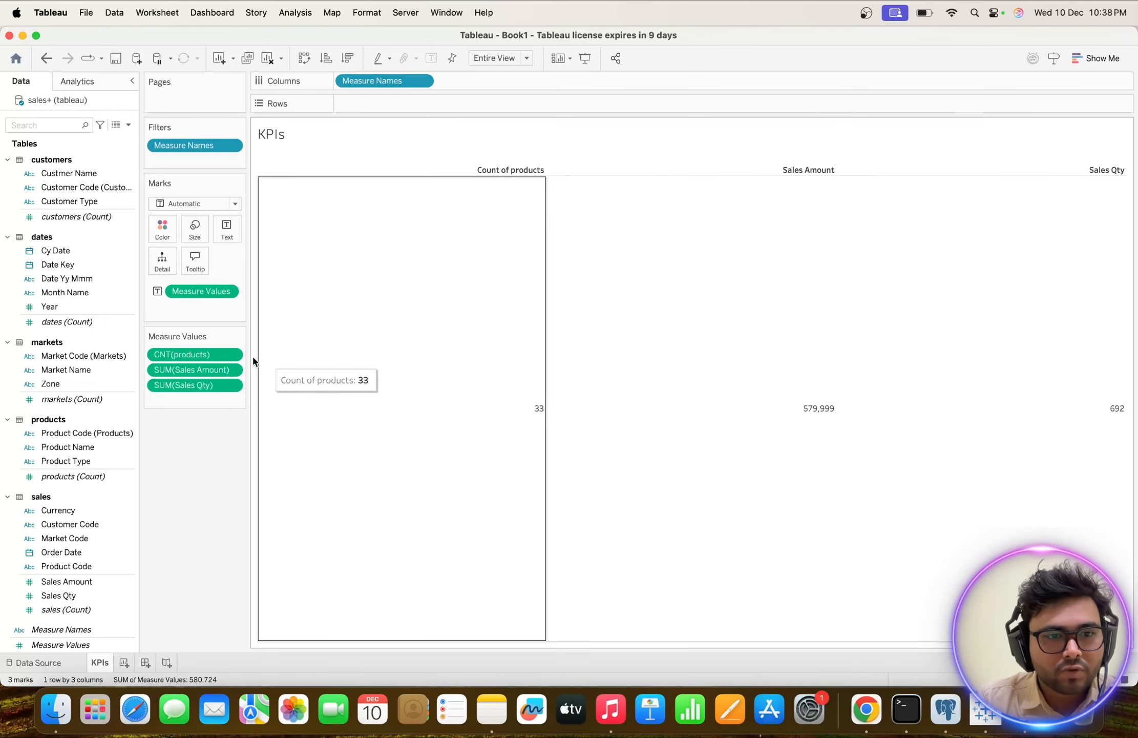
# Format the products count measure as Number (Custom) with 0 decimal places.
pyautogui.rightClick(185, 358)
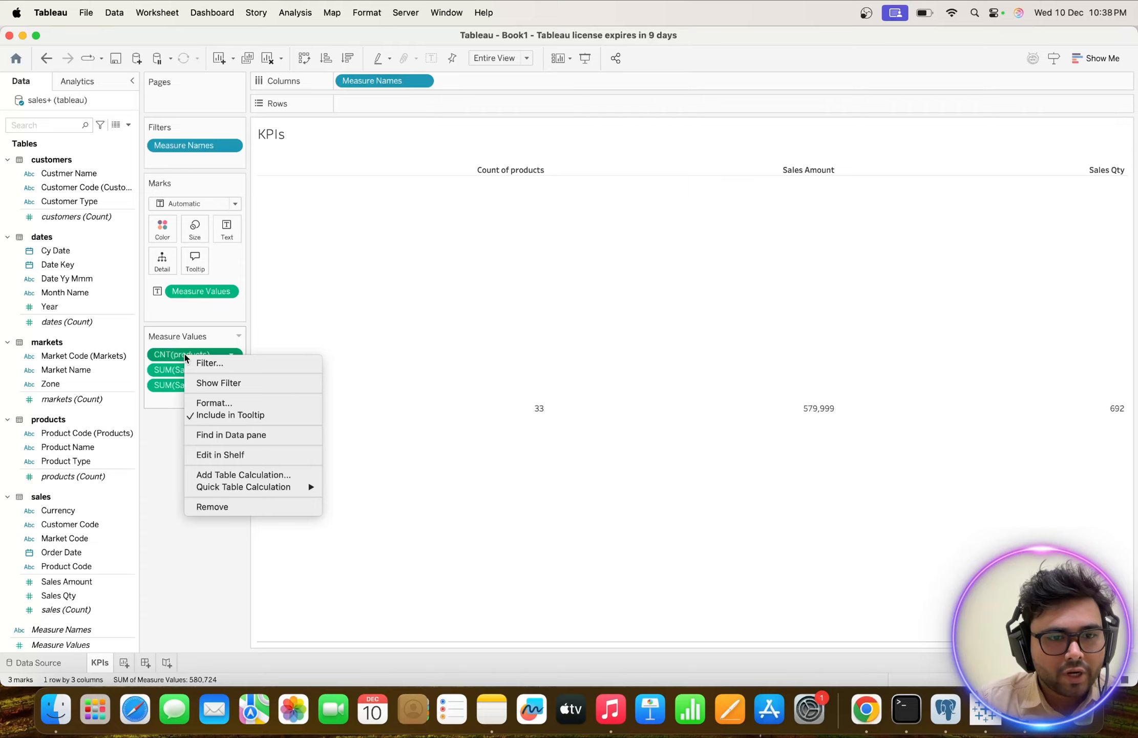
pyautogui.click(210, 404)
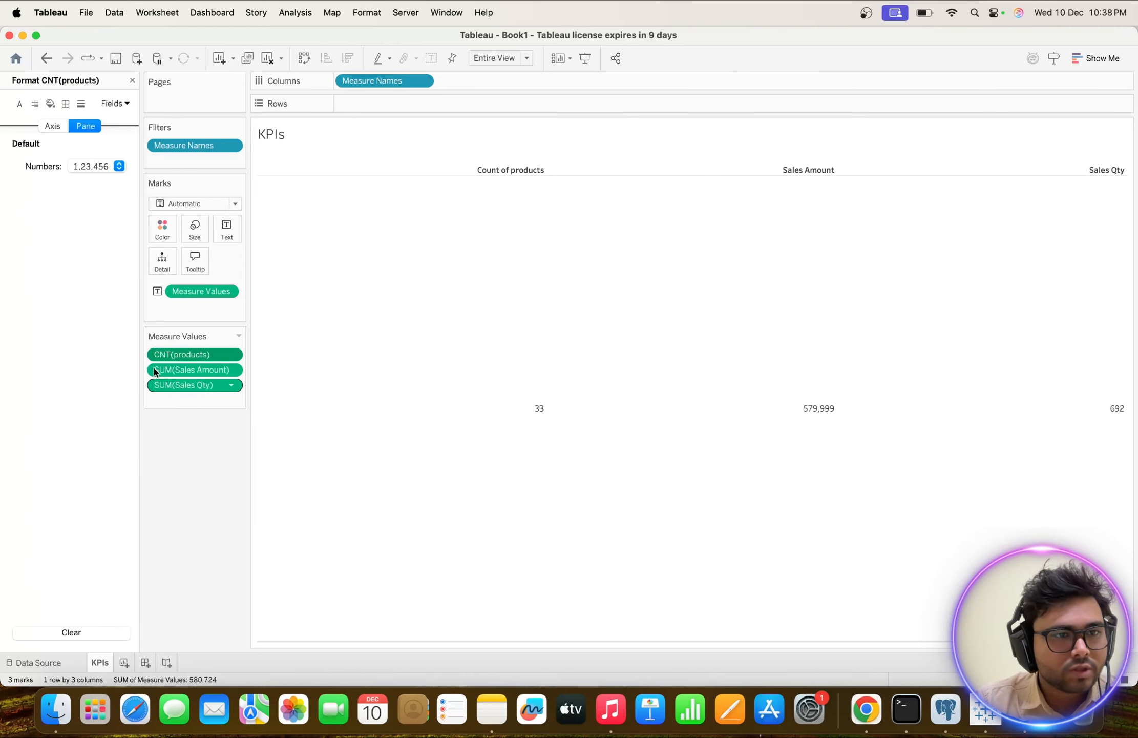
pyautogui.click(119, 165)
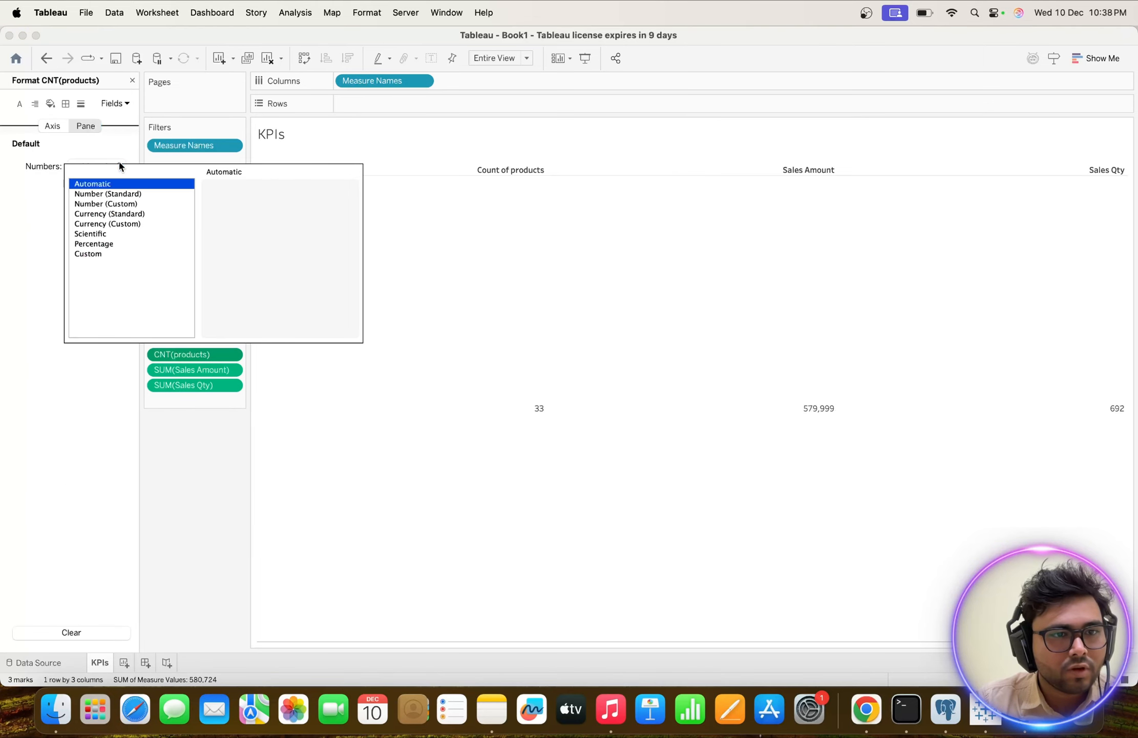
pyautogui.click(94, 204)
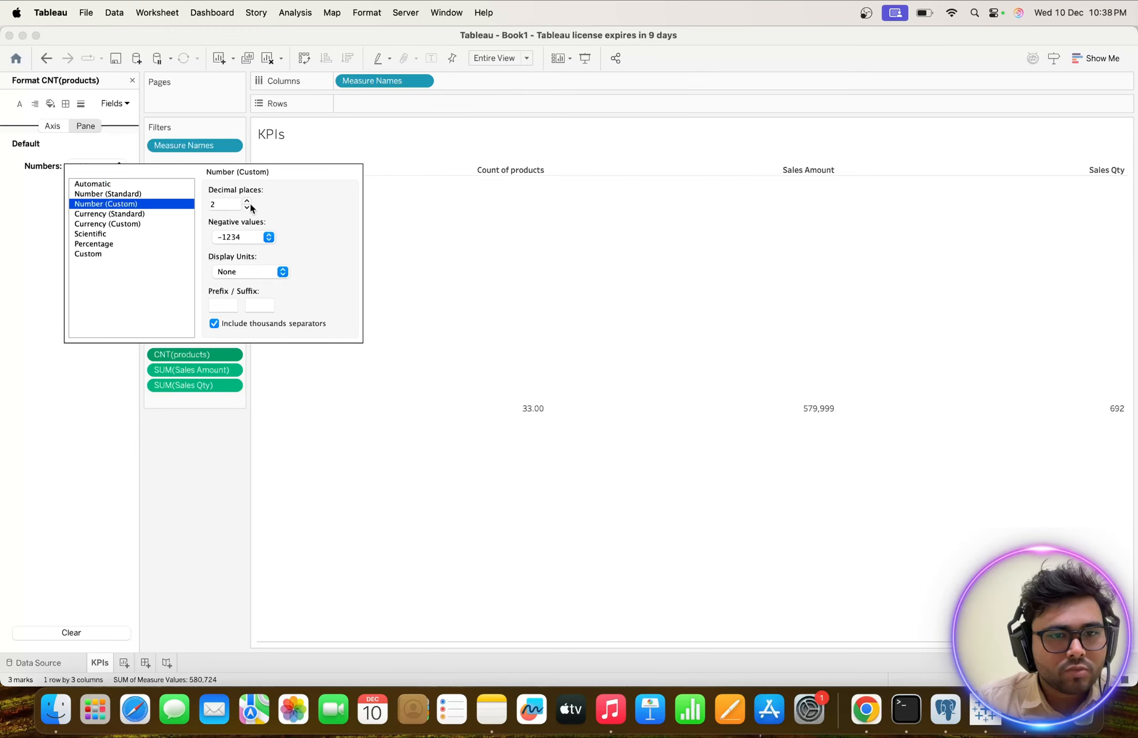
pyautogui.click(247, 201)
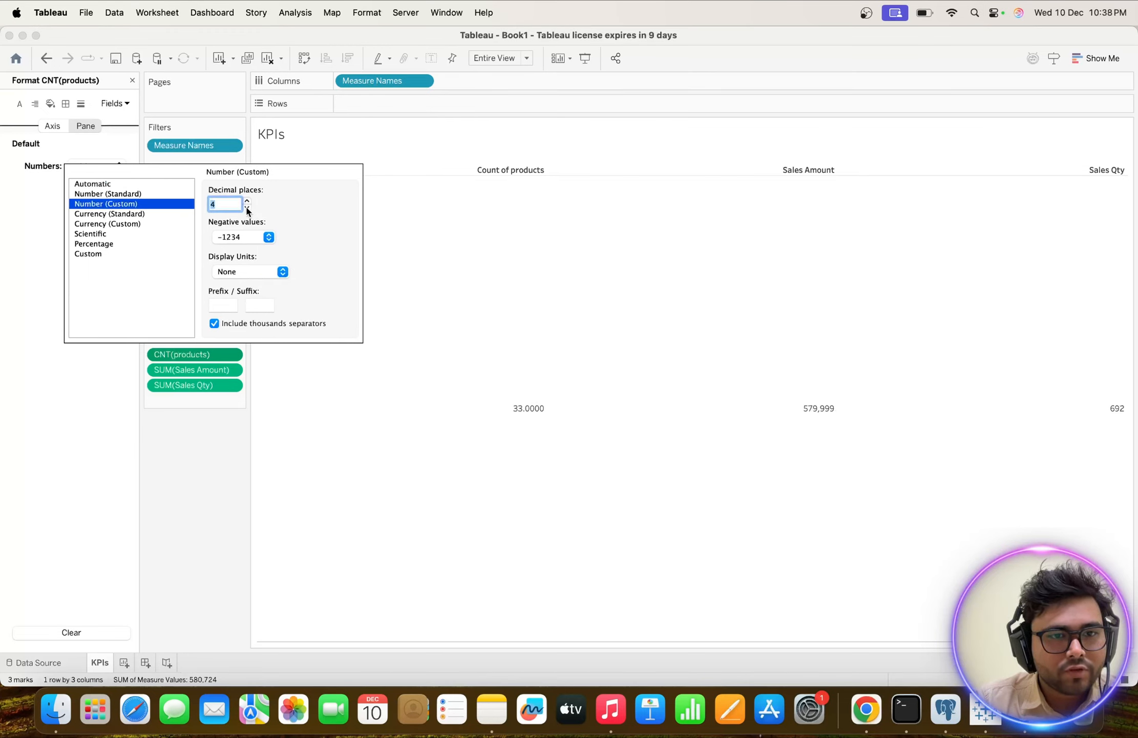
pyautogui.click(246, 207)
pyautogui.click(246, 207)
pyautogui.click(246, 208)
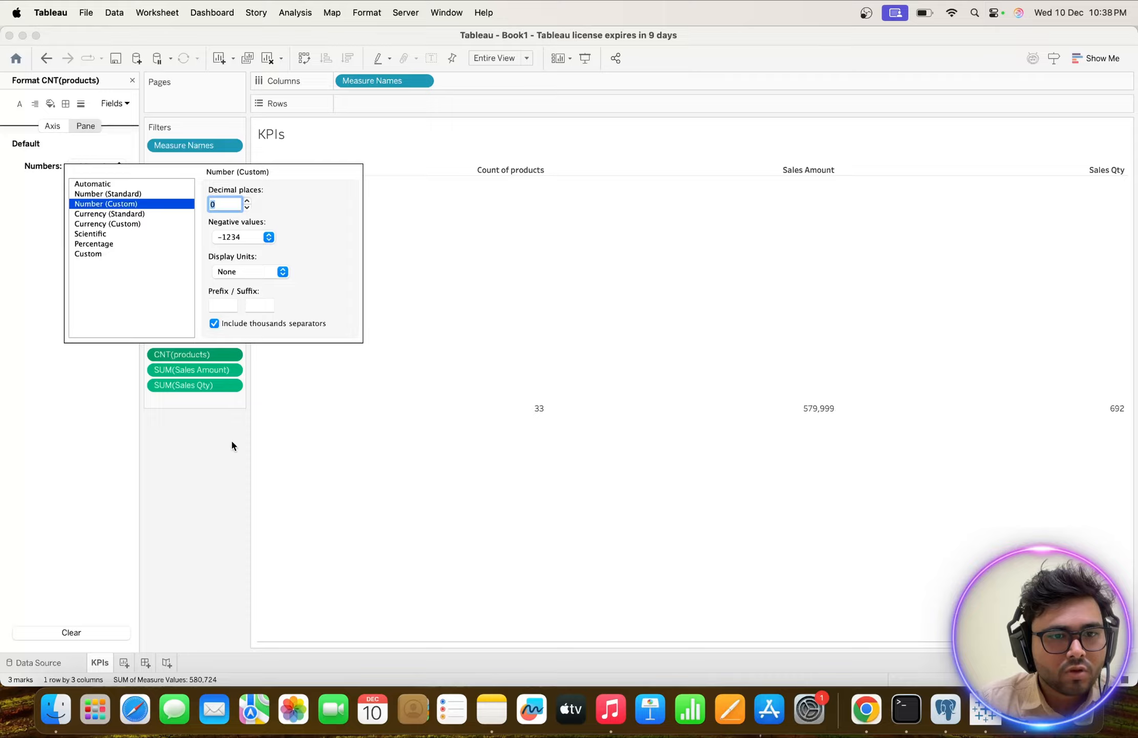
pyautogui.click(214, 456)
# Format the Sales Amount measure as Currency (Custom) with 0 decimal places and display units of Thousands (K).
pyautogui.rightClick(183, 372)
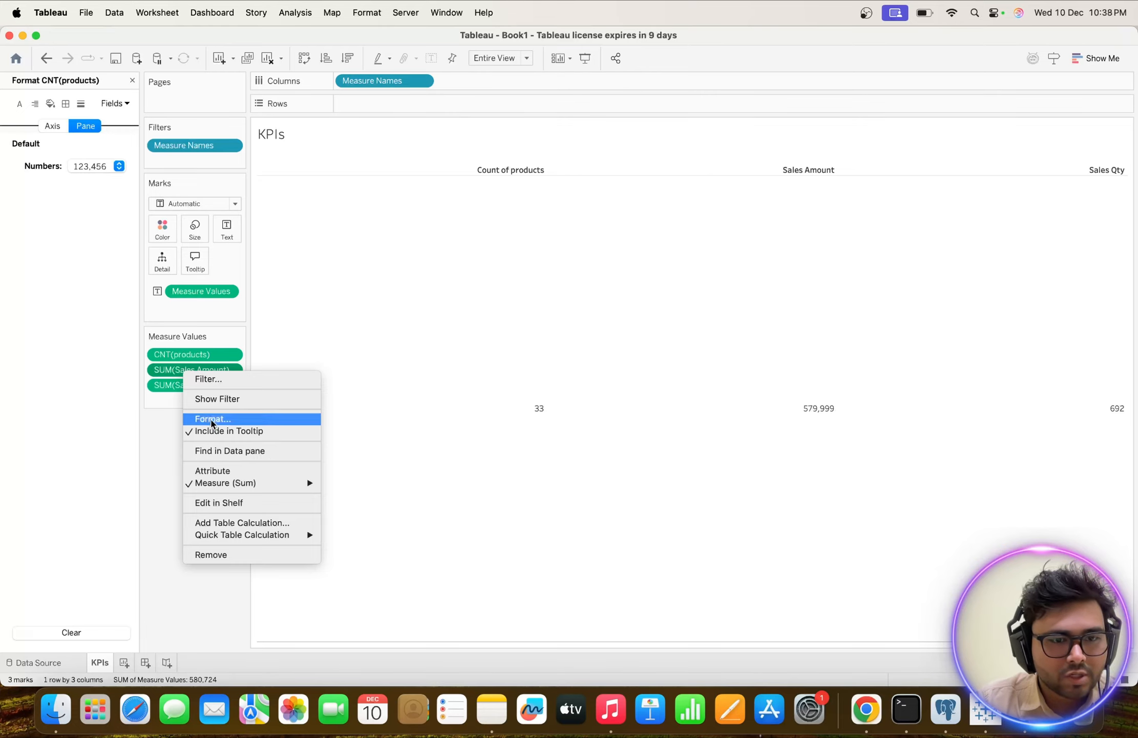
pyautogui.click(211, 419)
pyautogui.click(119, 166)
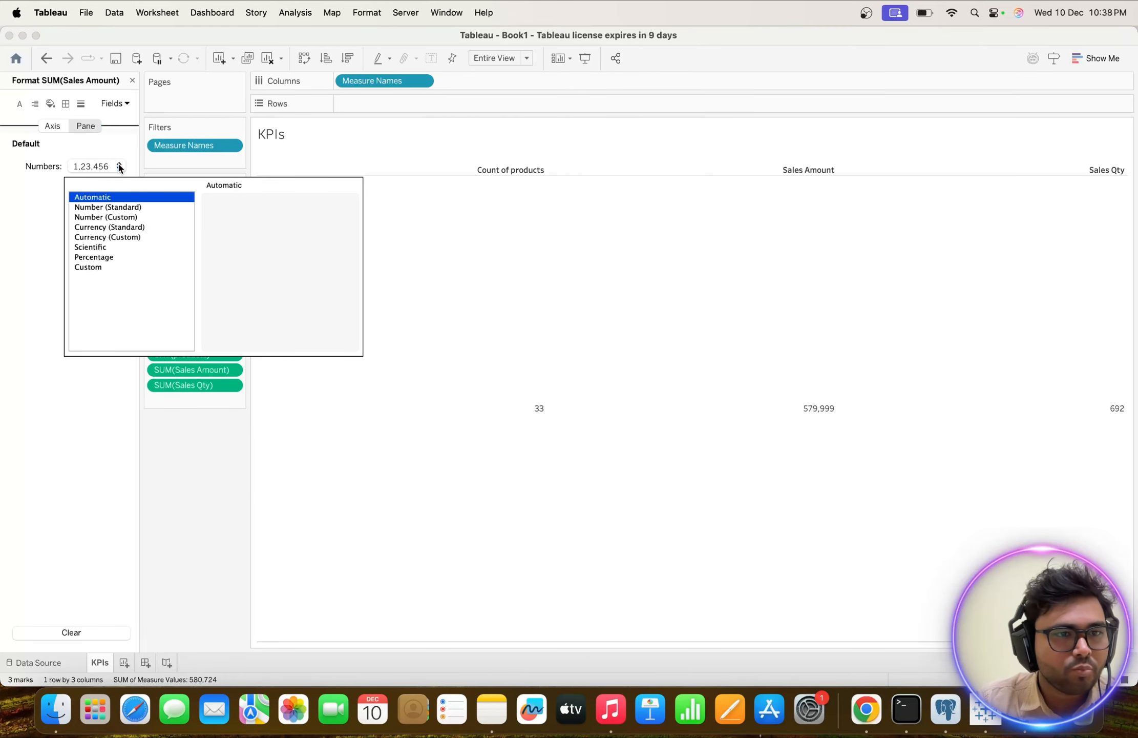
pyautogui.click(94, 238)
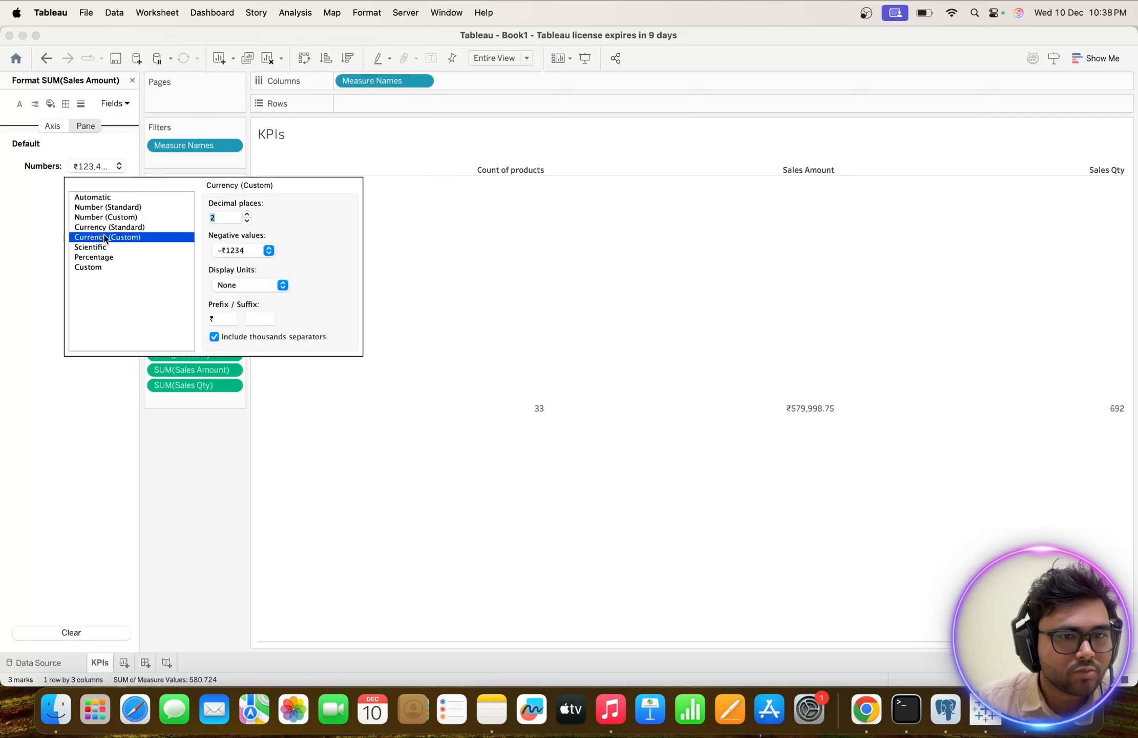
pyautogui.click(247, 222)
pyautogui.click(247, 221)
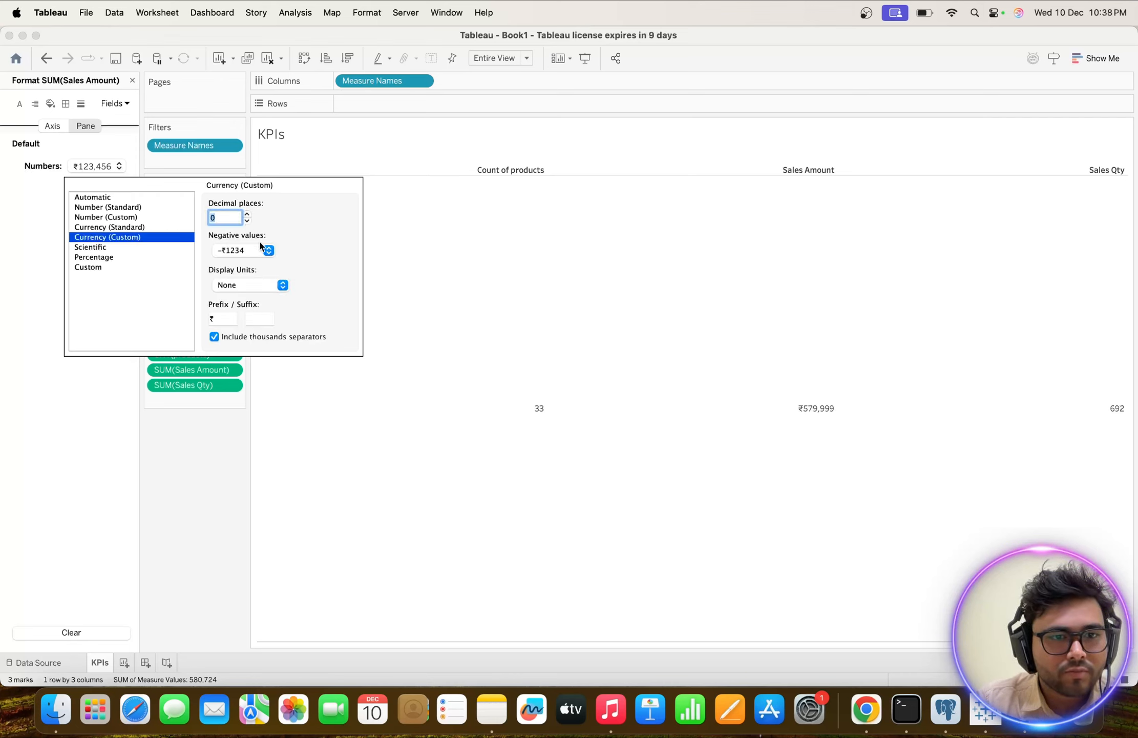
pyautogui.click(283, 285)
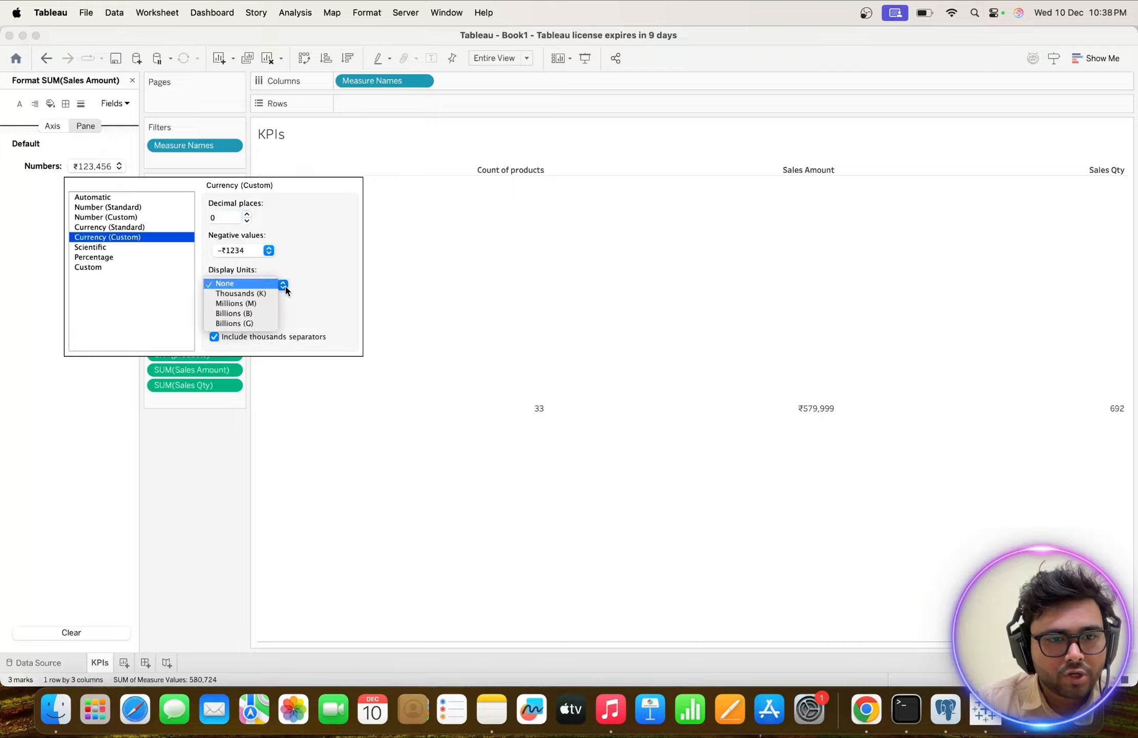
pyautogui.click(253, 293)
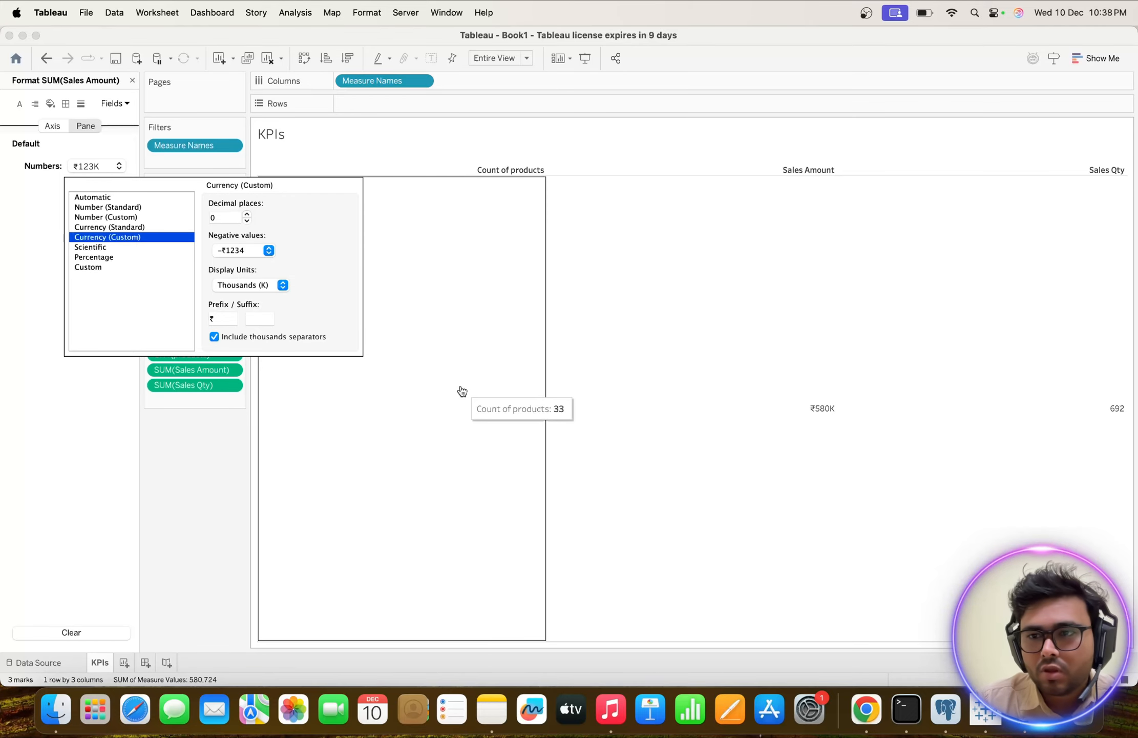
pyautogui.click(155, 450)
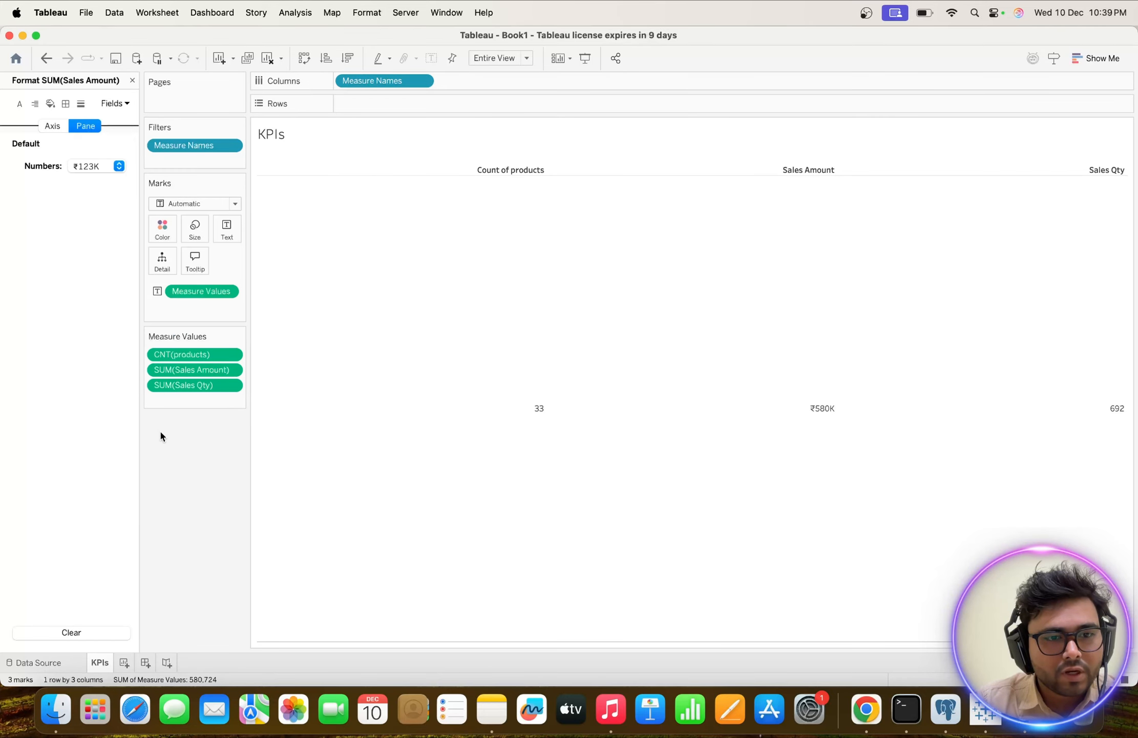
# Format the Sales Qty measure as Number (Custom) with 0 decimal places.
pyautogui.rightClick(176, 386)
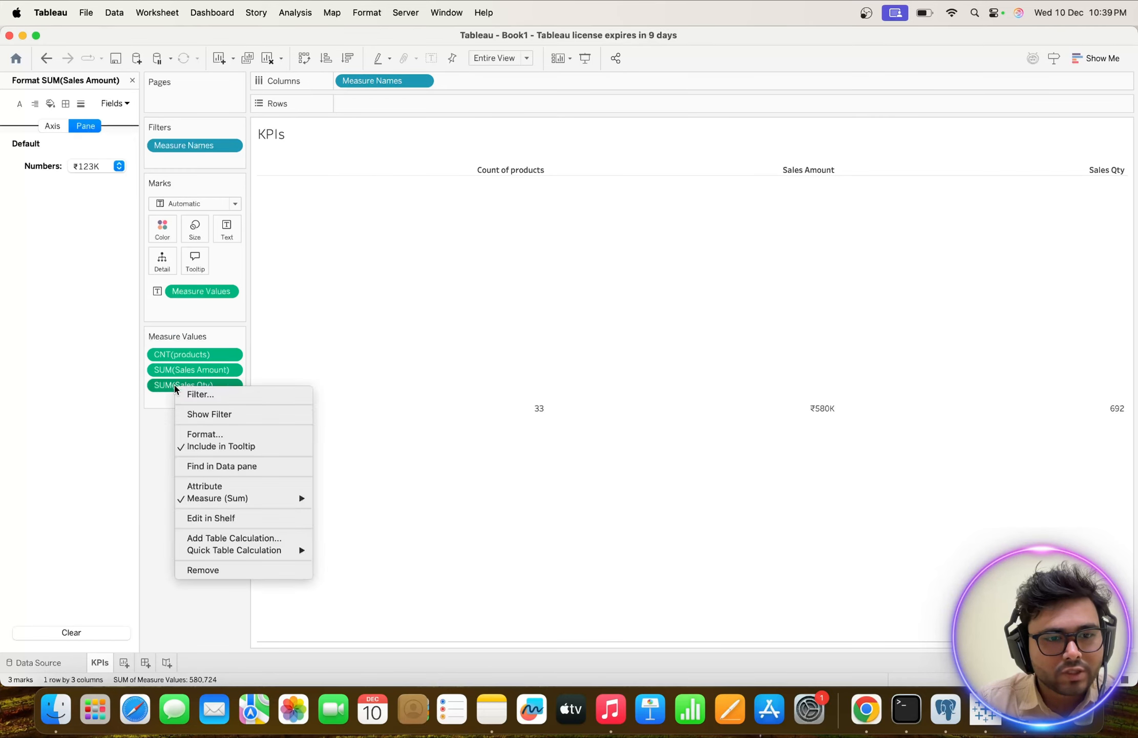
pyautogui.click(202, 434)
pyautogui.click(104, 161)
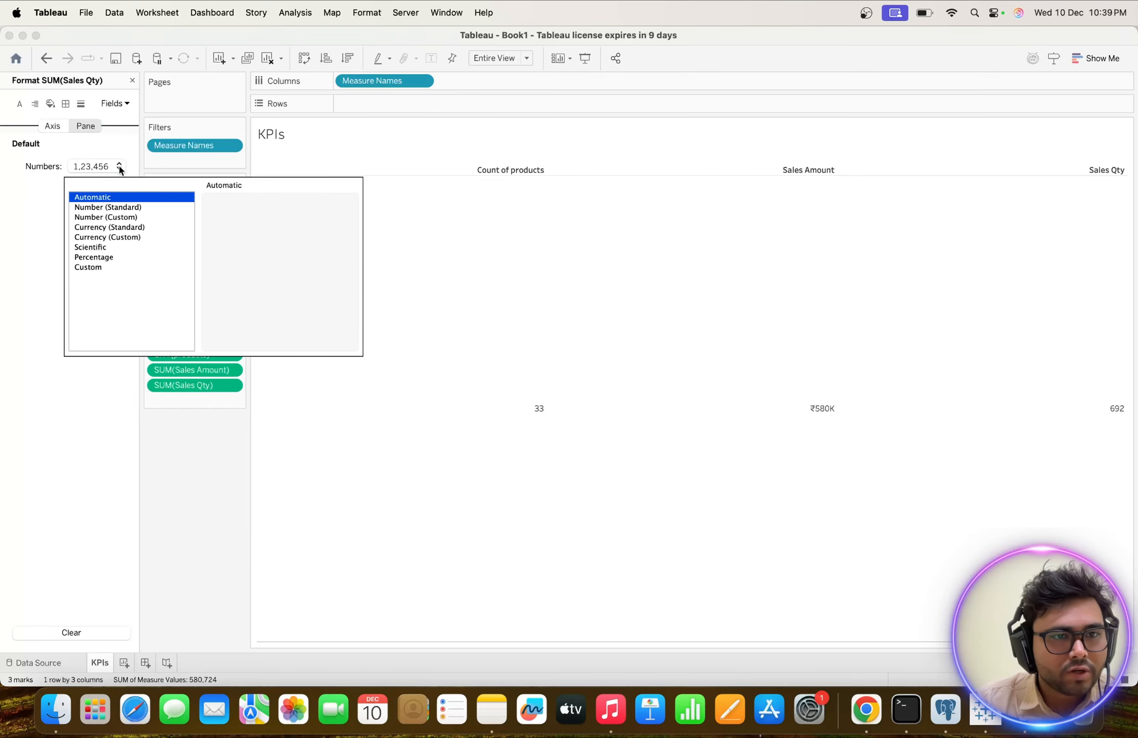
pyautogui.click(118, 217)
pyautogui.click(246, 220)
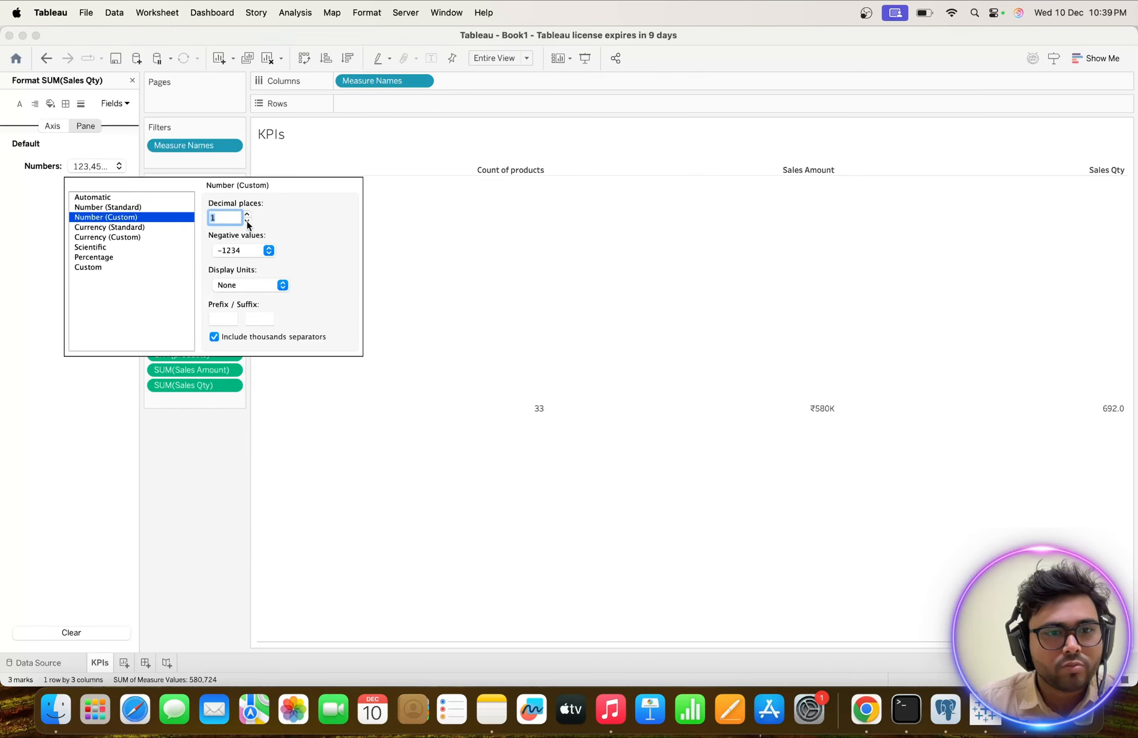
pyautogui.click(247, 221)
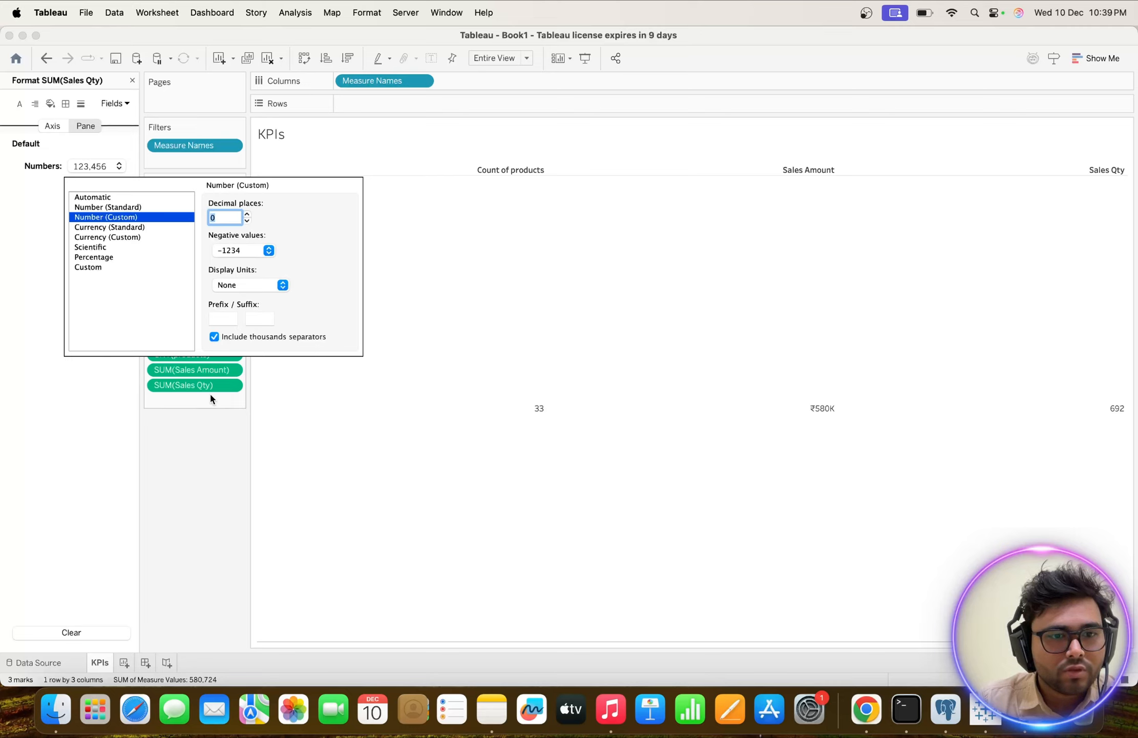
pyautogui.click(184, 454)
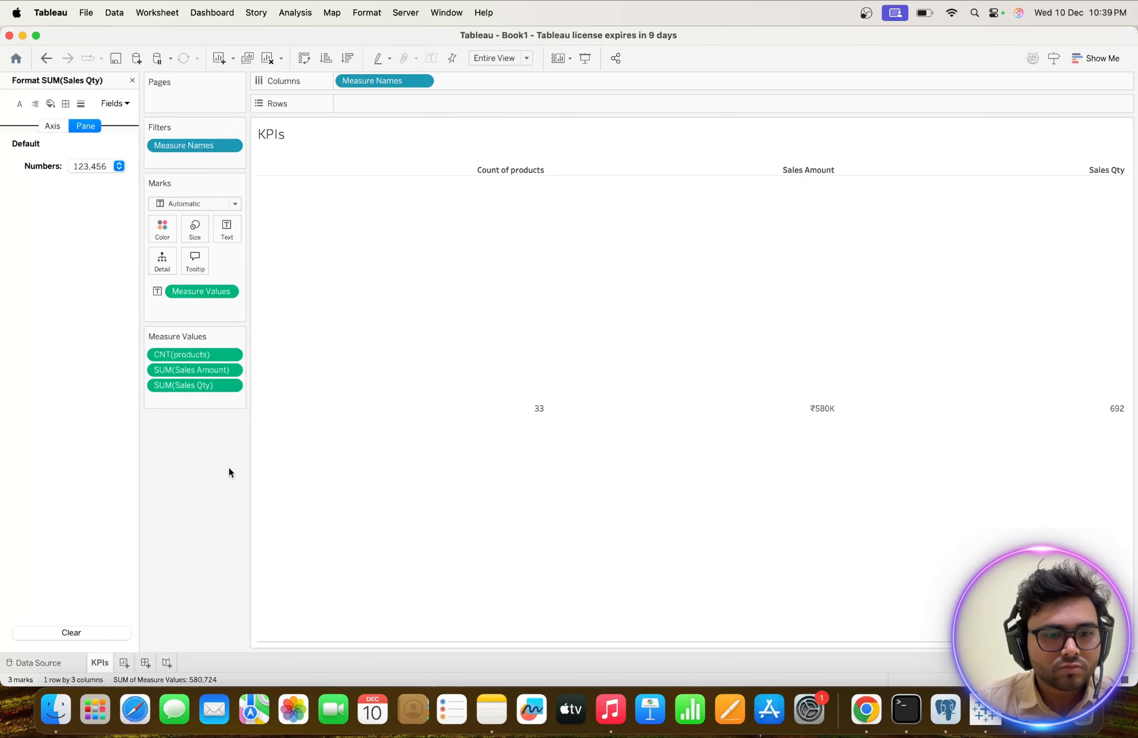
# Create a new dashboard and place a floating image object on its canvas with Center Image enabled.
pyautogui.click(145, 663)
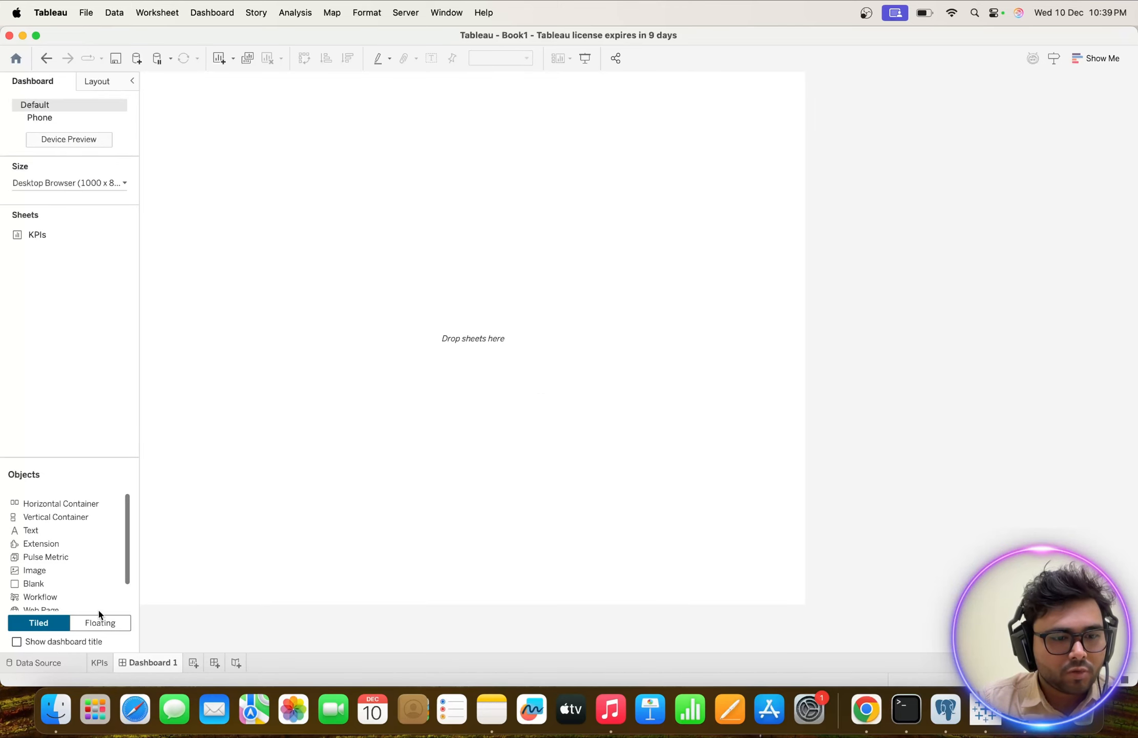
pyautogui.click(101, 623)
pyautogui.scroll(-2, 71, 543)
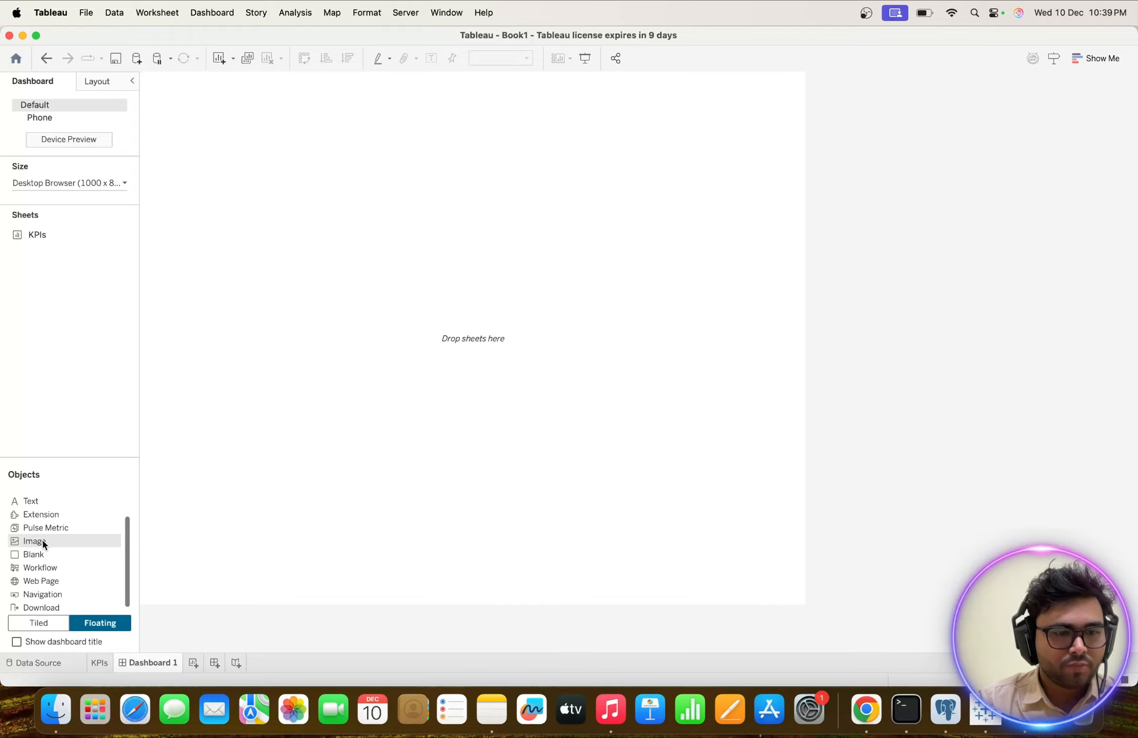
pyautogui.moveTo(43, 544); pyautogui.dragTo(322, 235)
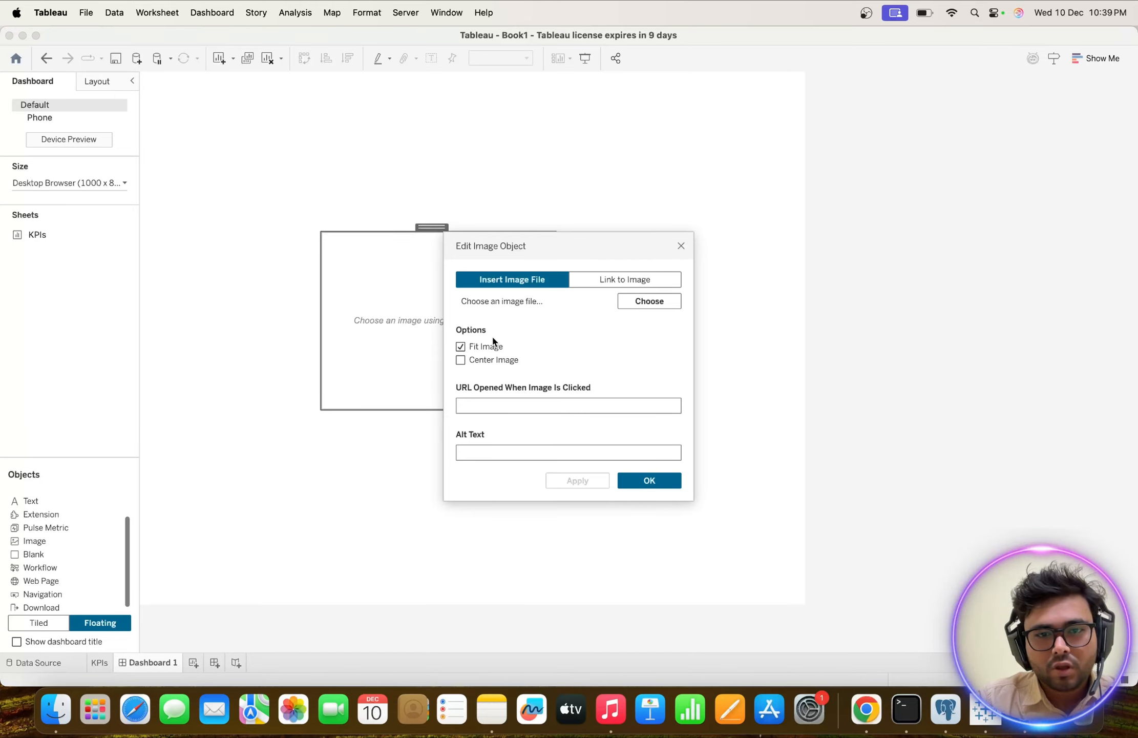
pyautogui.click(461, 360)
# Insert the Gemini_Generated_Image background PNG from Desktop > Tableau_Masters > Sales Analytics Project into the image object.
pyautogui.click(634, 303)
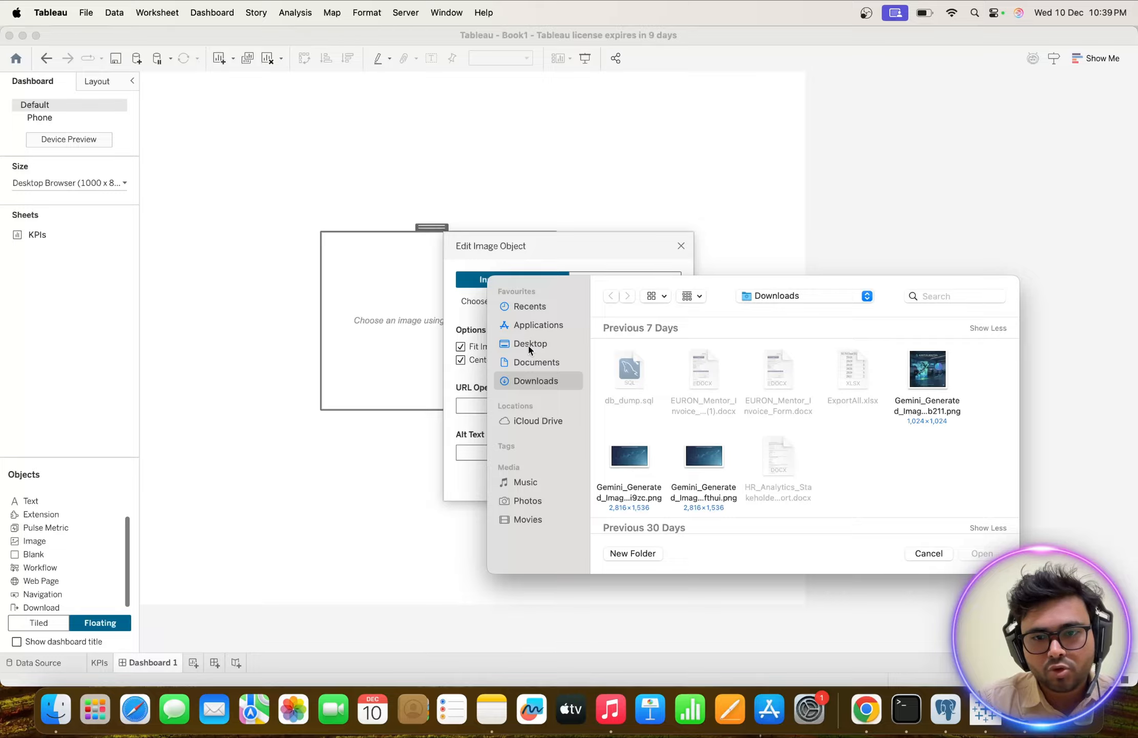
pyautogui.click(532, 344)
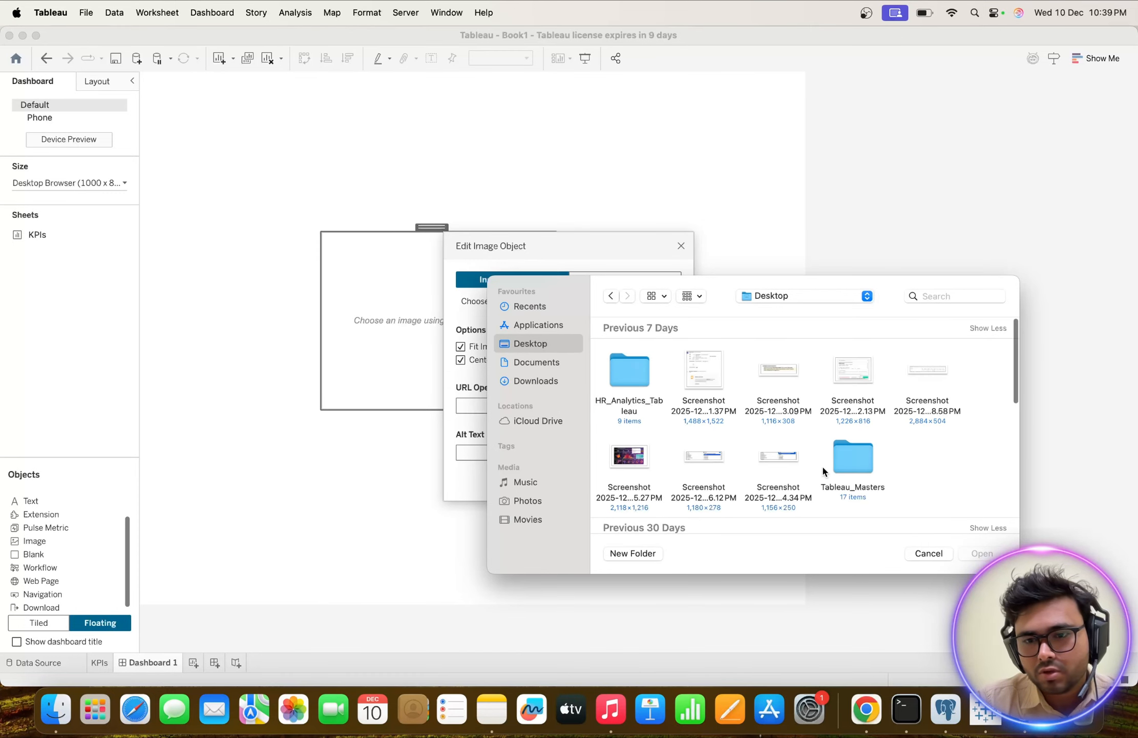
pyautogui.scroll(-2, 822, 464)
pyautogui.doubleClick(852, 389)
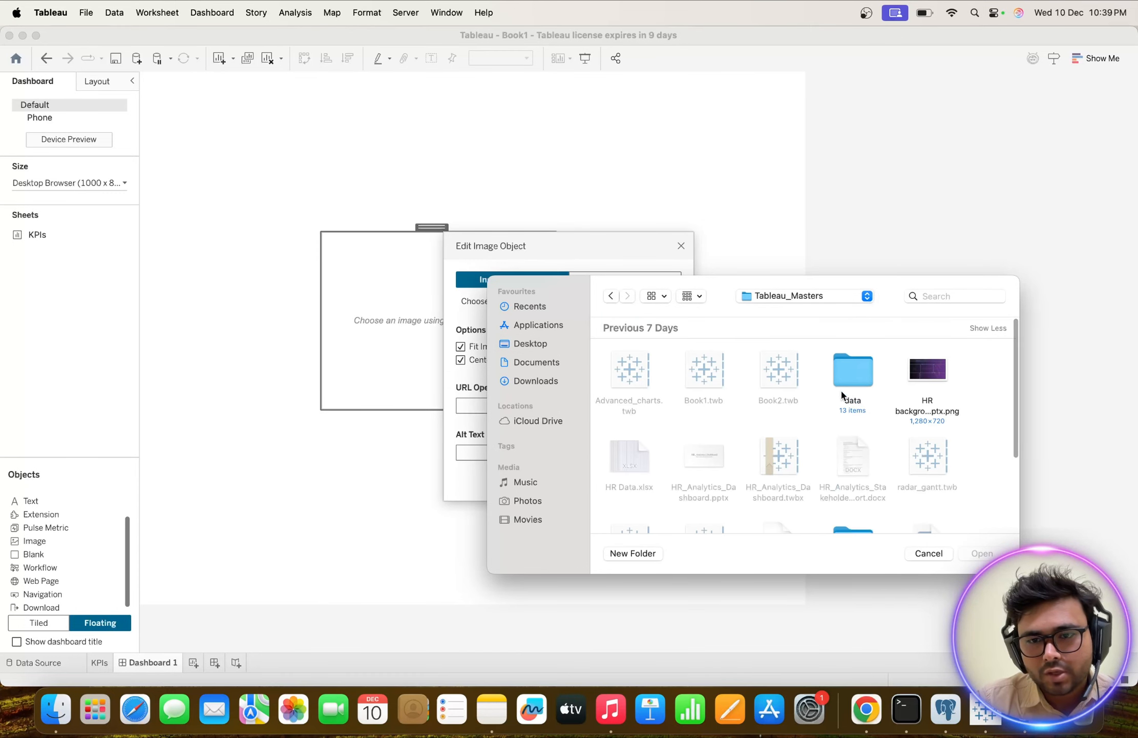
pyautogui.scroll(-3, 804, 397)
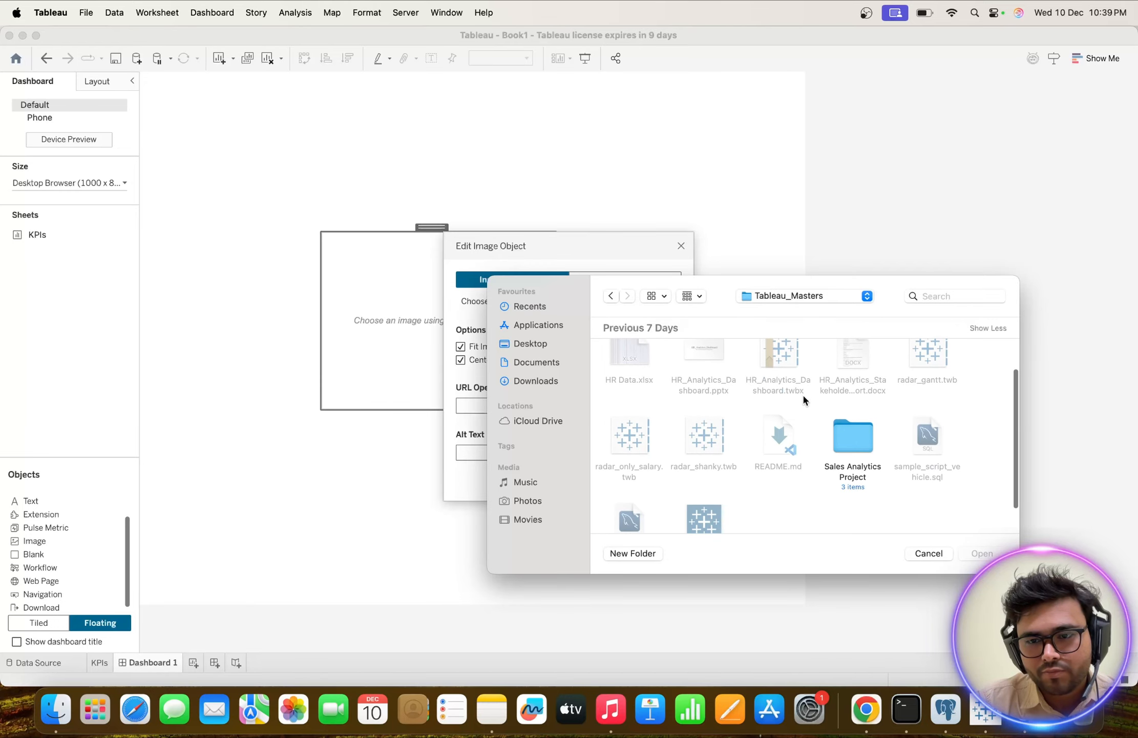
pyautogui.scroll(-2, 803, 396)
pyautogui.doubleClick(858, 397)
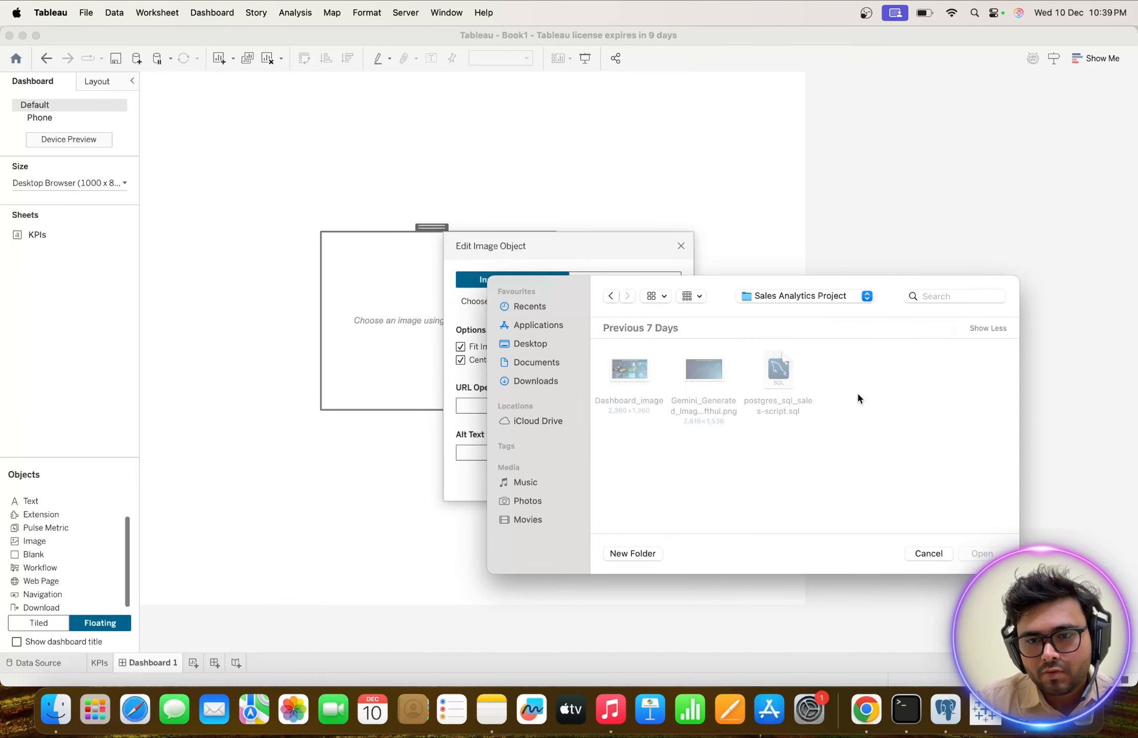
pyautogui.click(723, 371)
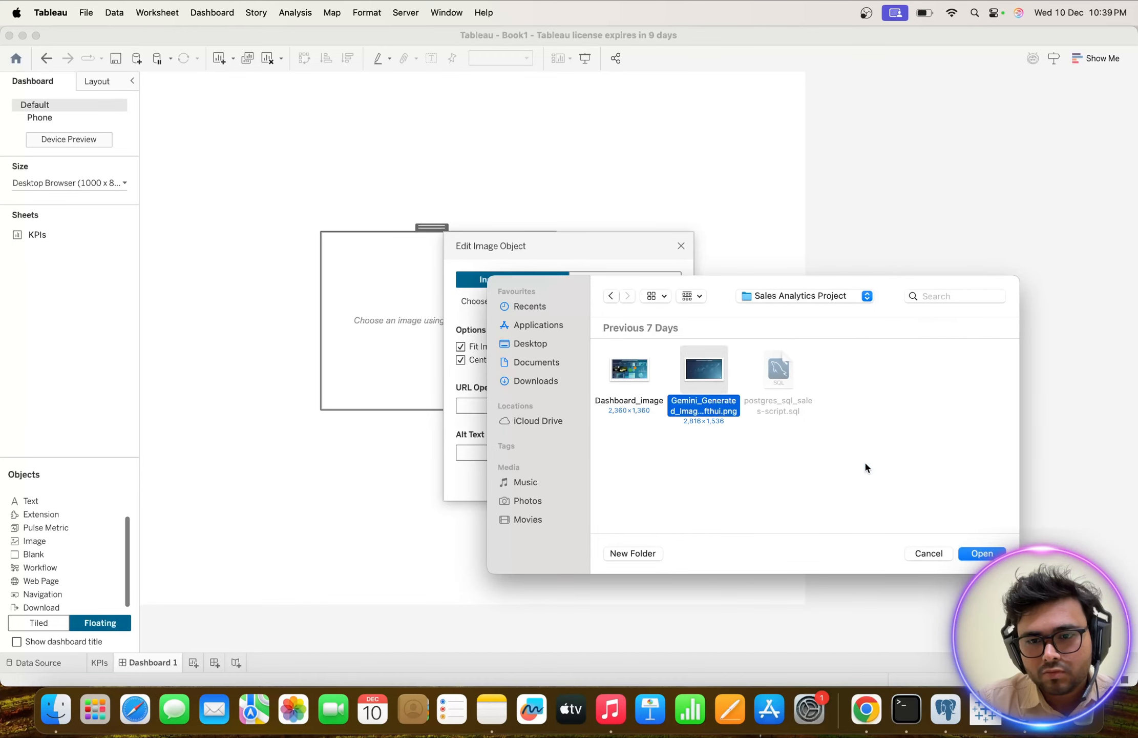
pyautogui.click(982, 553)
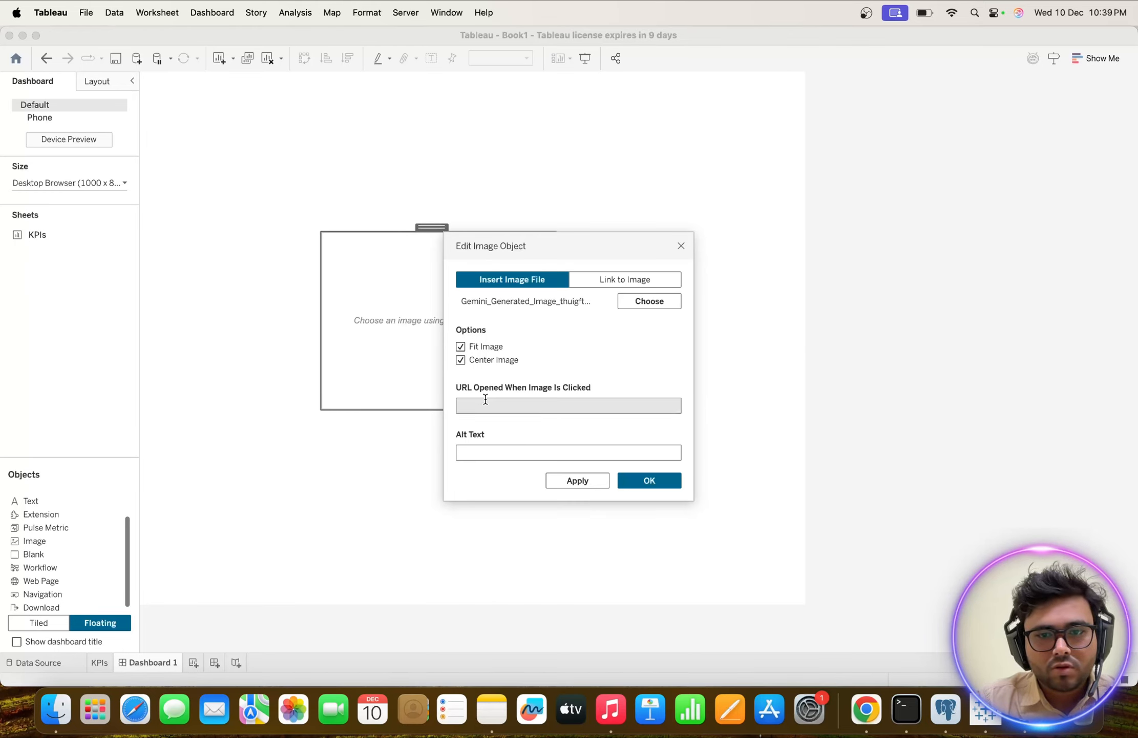
pyautogui.click(581, 480)
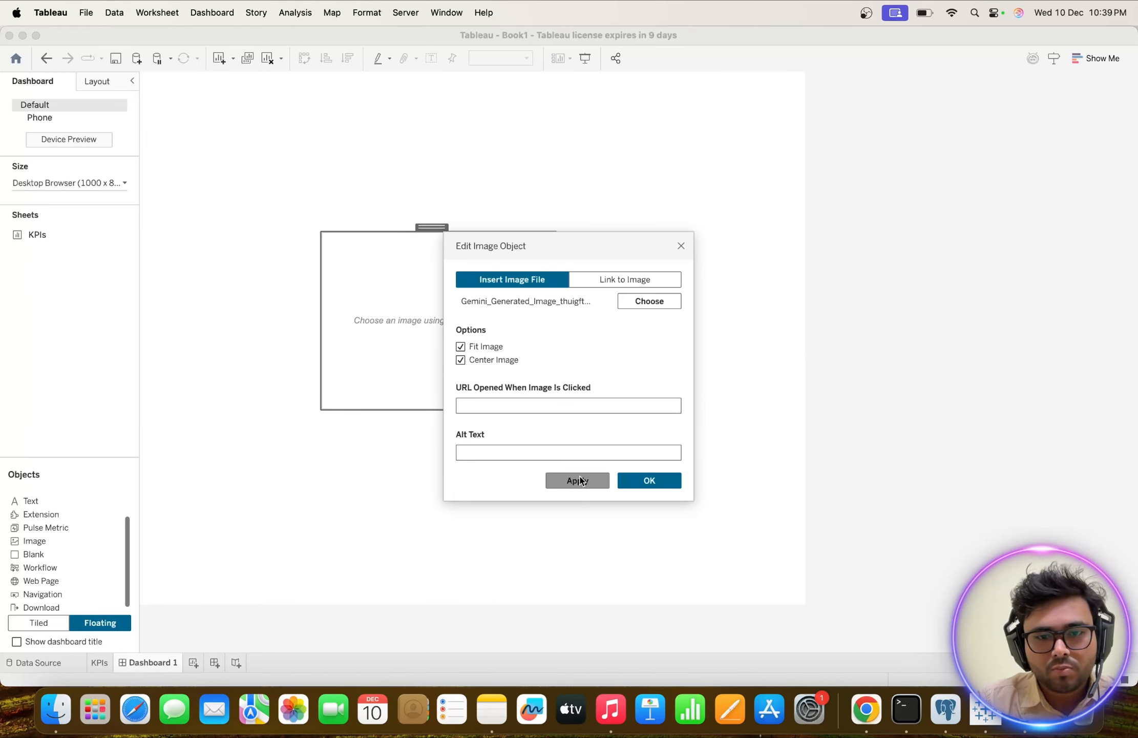
pyautogui.click(650, 480)
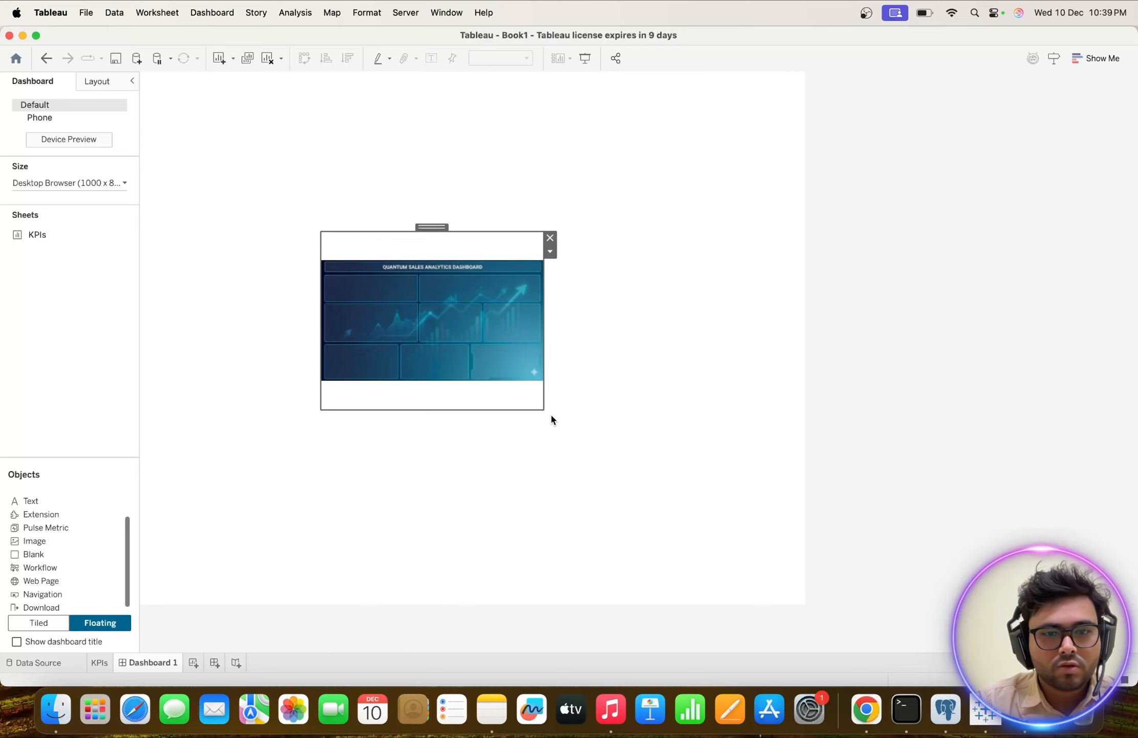
# Enlarge the background image to cover most of the dashboard canvas and set the dashboard's fixed width to 1200 px.
pyautogui.moveTo(544, 411); pyautogui.dragTo(777, 535)
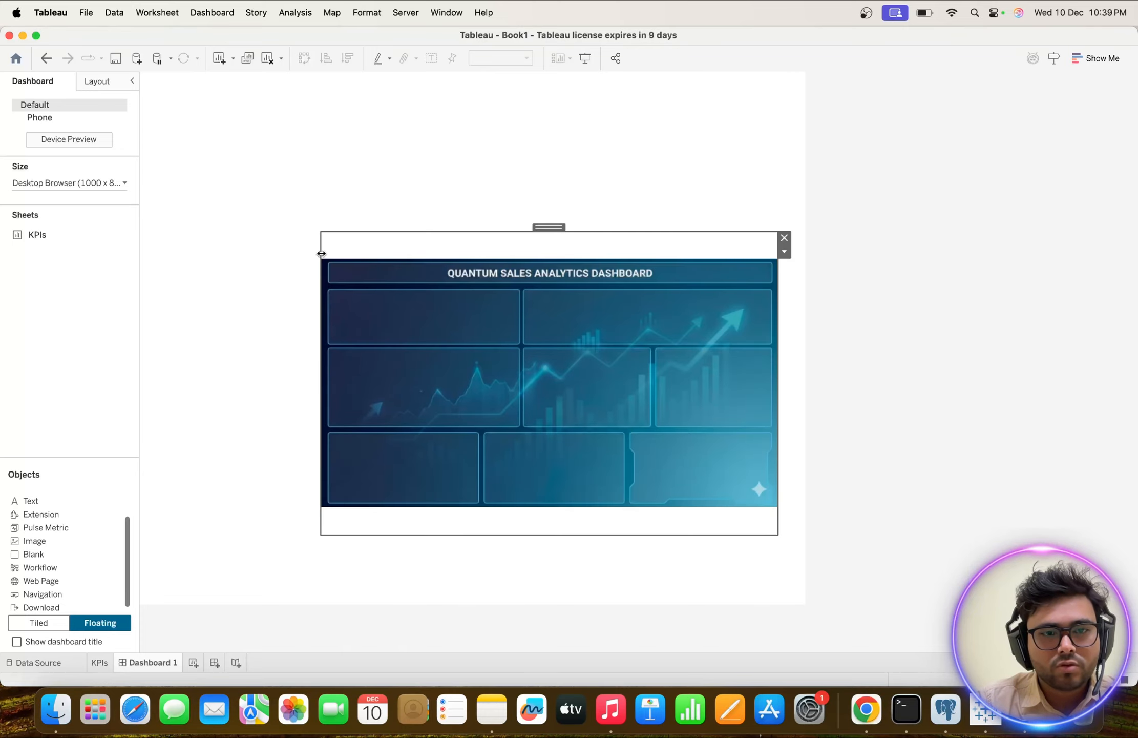
pyautogui.moveTo(318, 237); pyautogui.dragTo(171, 109)
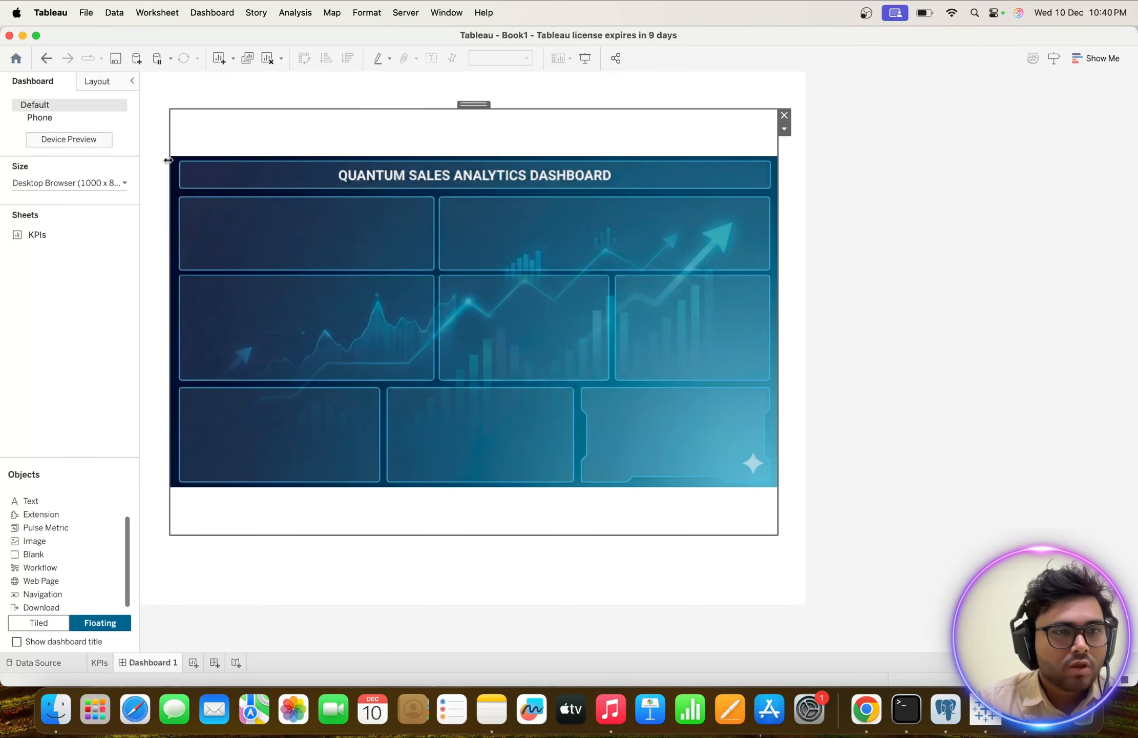
pyautogui.click(72, 182)
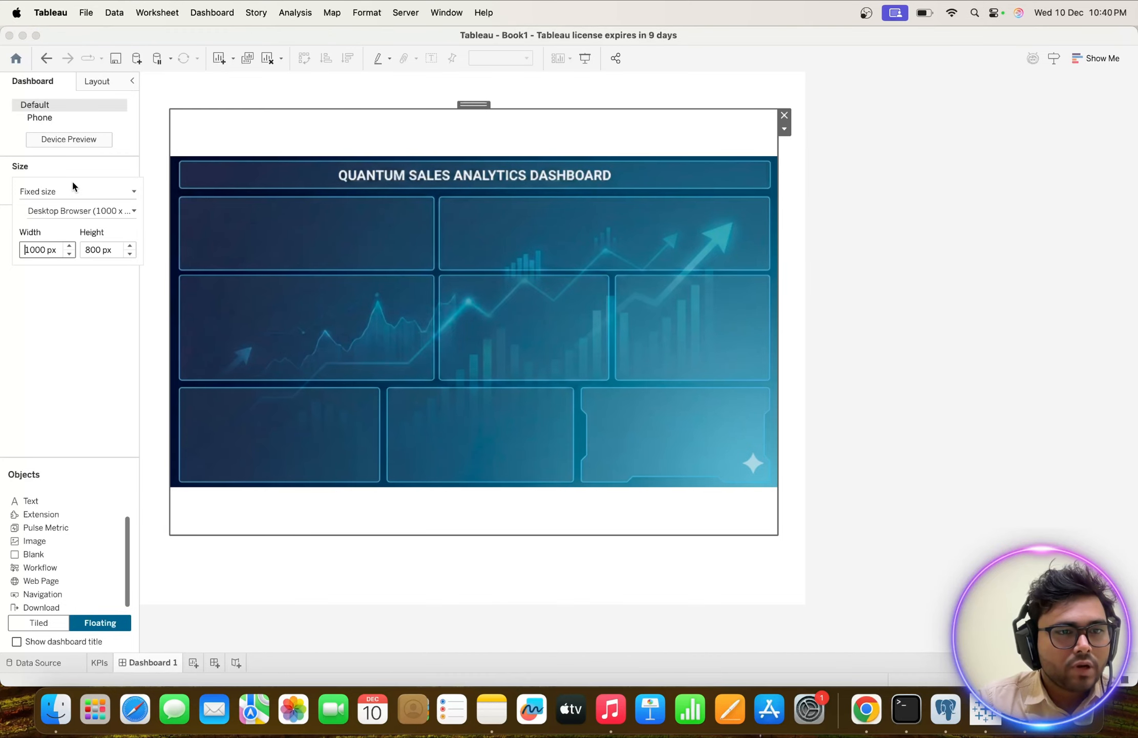
pyautogui.click(48, 247)
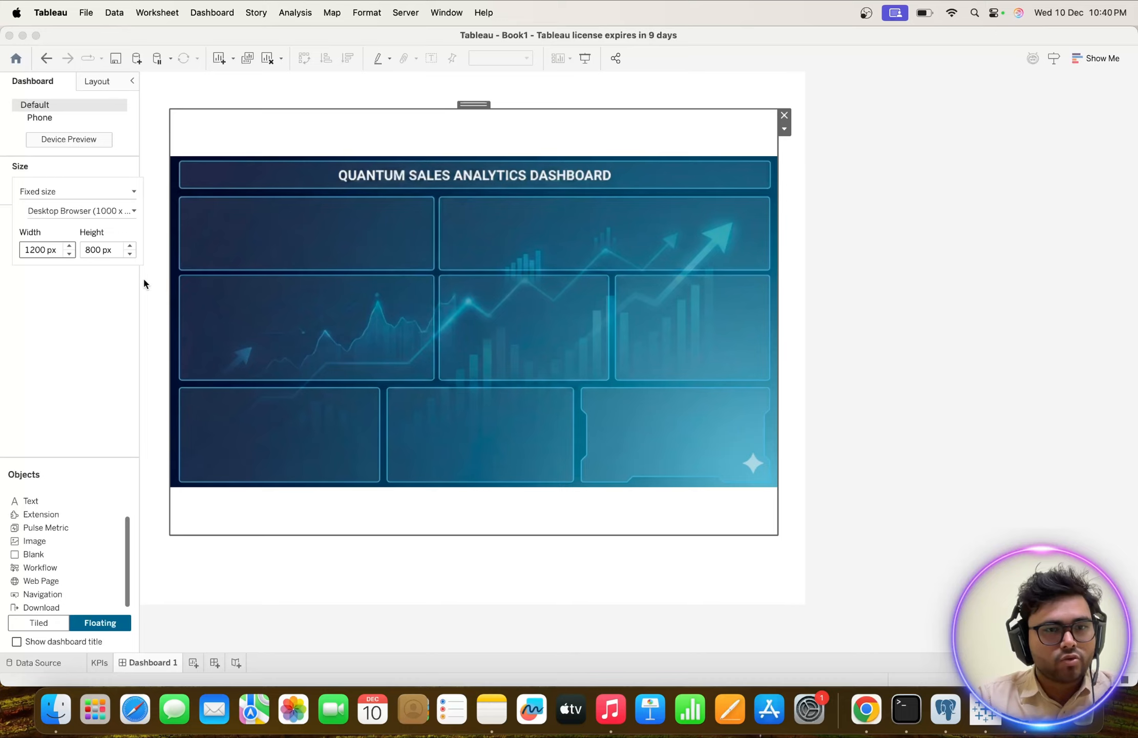
pyautogui.click(309, 560)
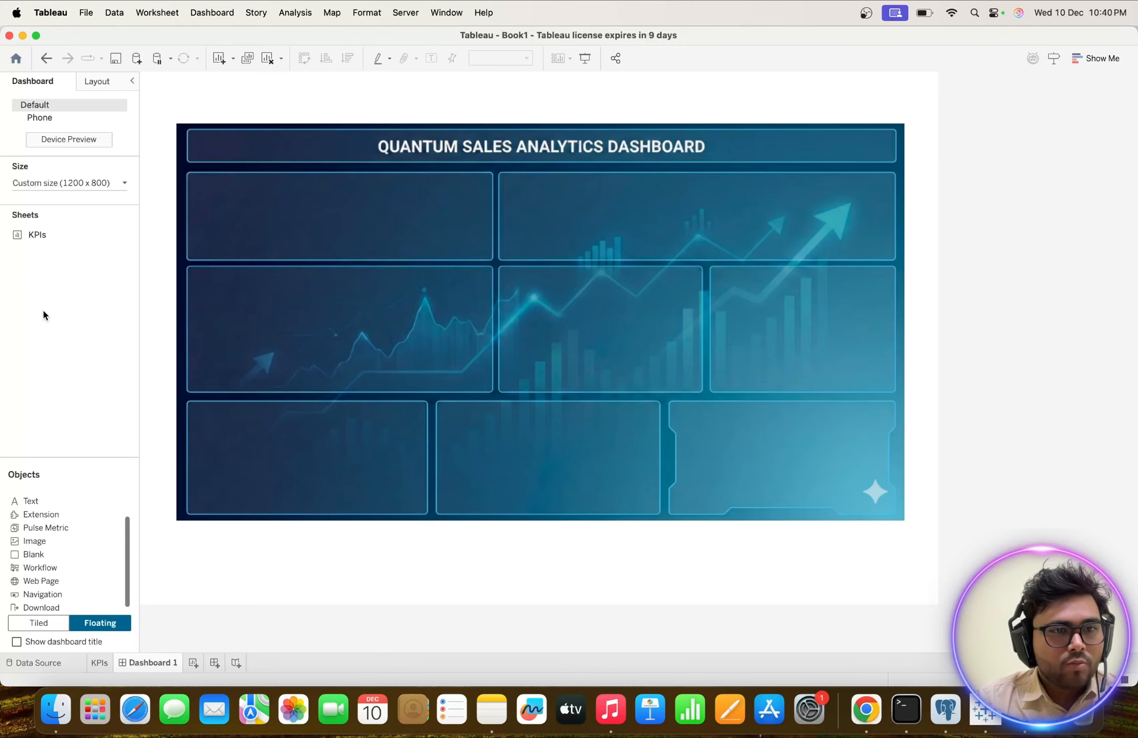
# Place the KPIs sheet as a floating object over the background's upper-left panel and shorten it to the panel's lower edge.
pyautogui.moveTo(34, 237)
pyautogui.moveTo(33, 237); pyautogui.dragTo(197, 175)
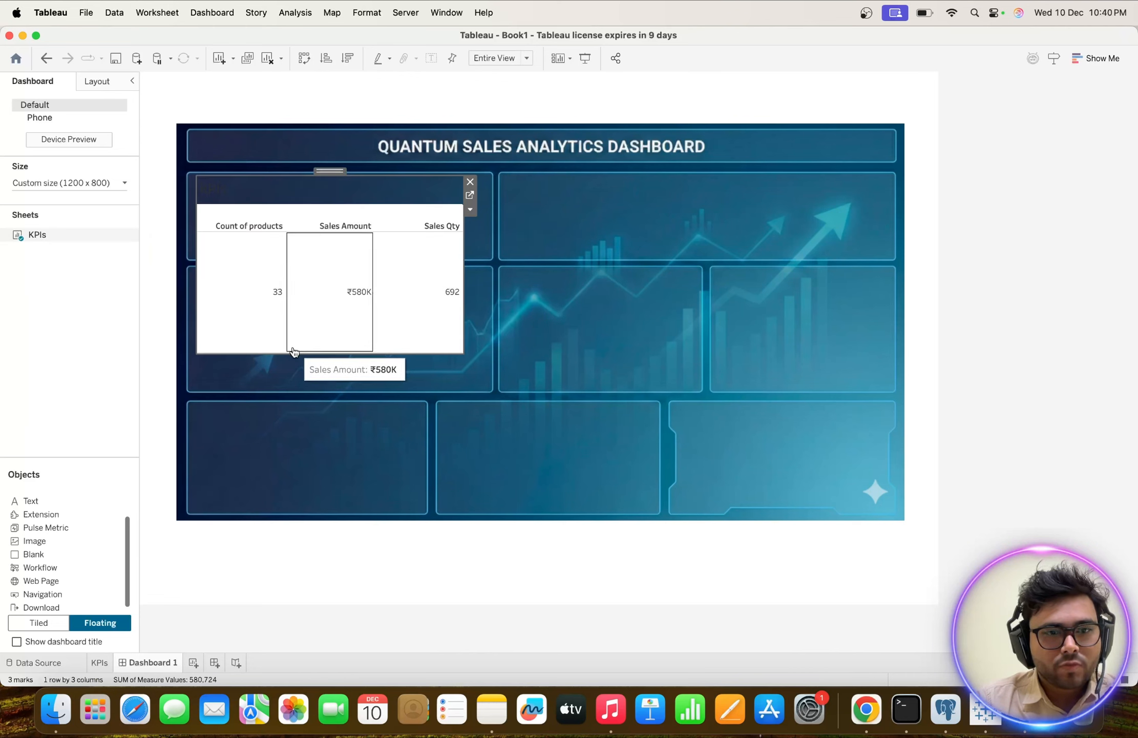
pyautogui.moveTo(287, 352); pyautogui.dragTo(277, 260)
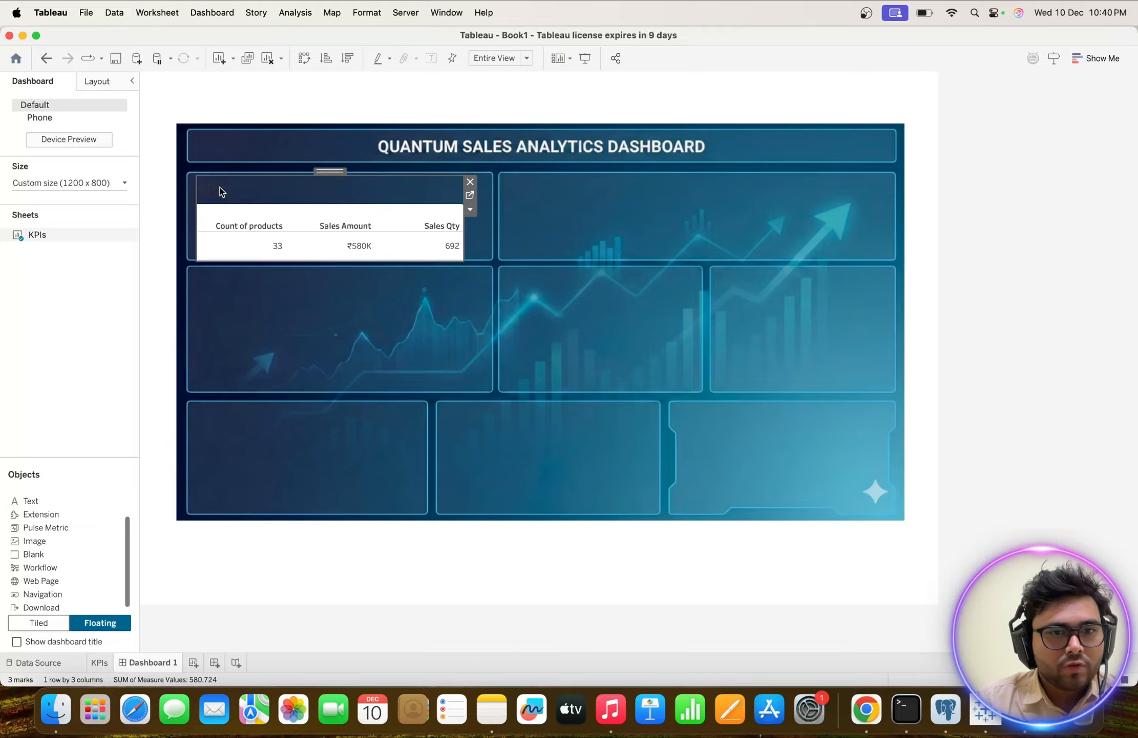
# Format the KPIs sheet title in the Tableau Semibold font, bold and white.
pyautogui.doubleClick(220, 191)
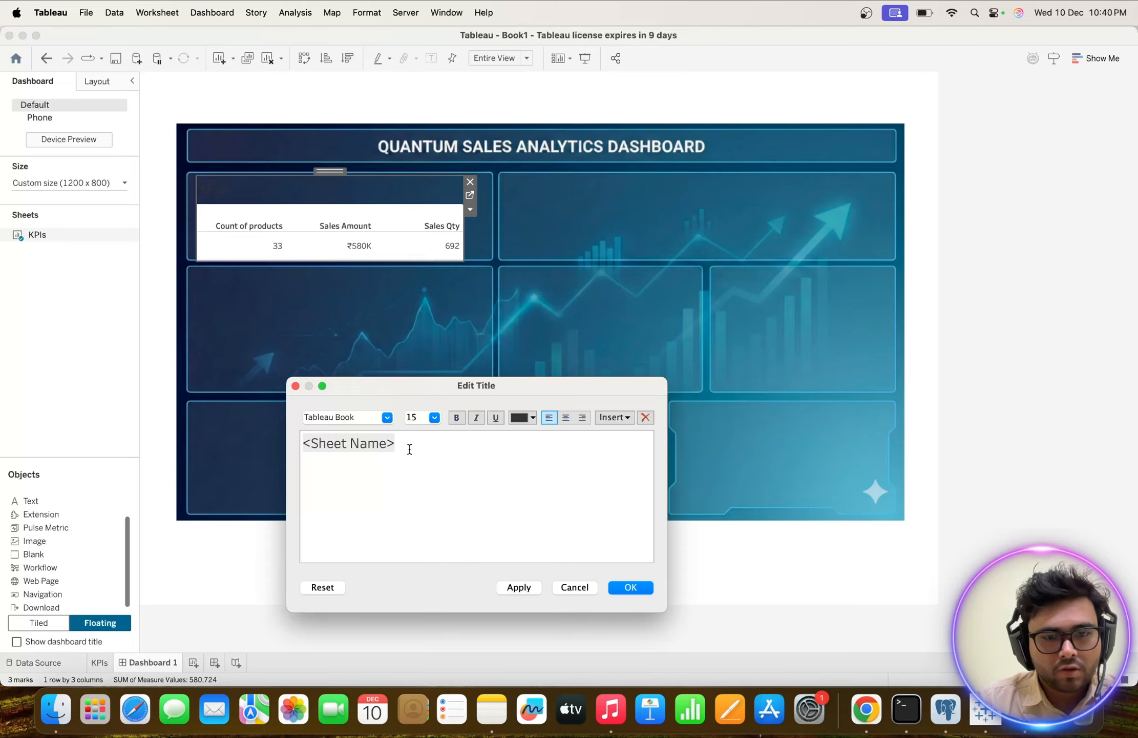
pyautogui.moveTo(410, 449); pyautogui.dragTo(243, 434)
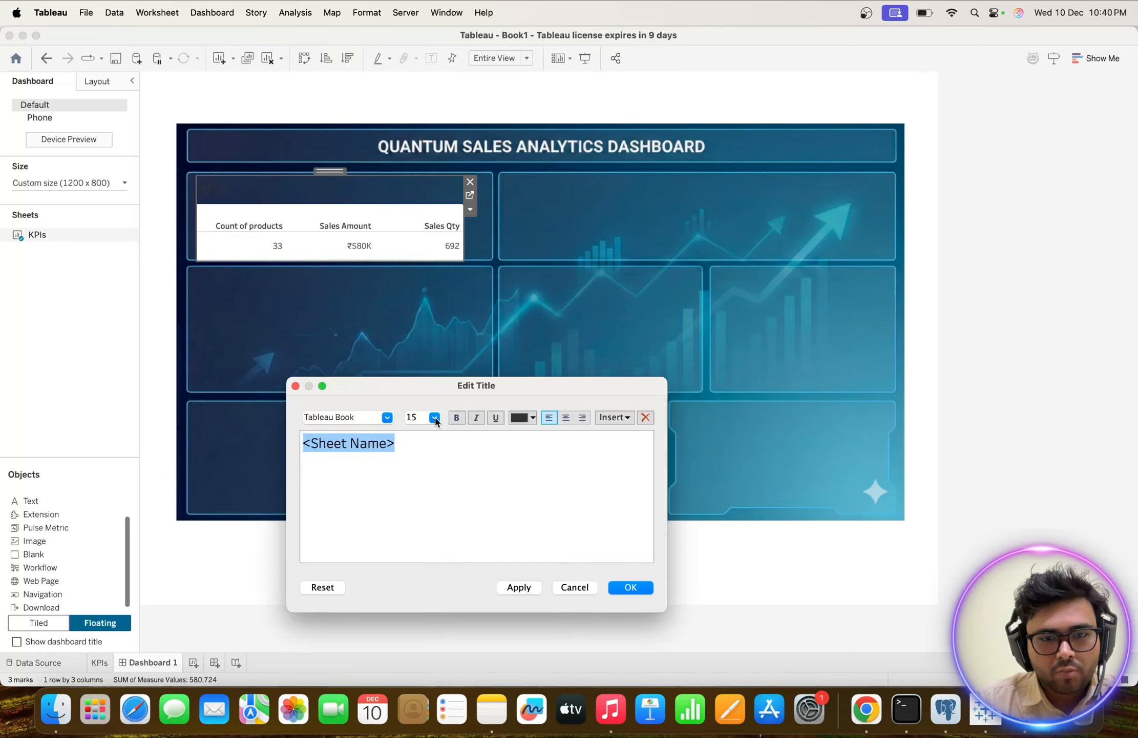
pyautogui.click(387, 417)
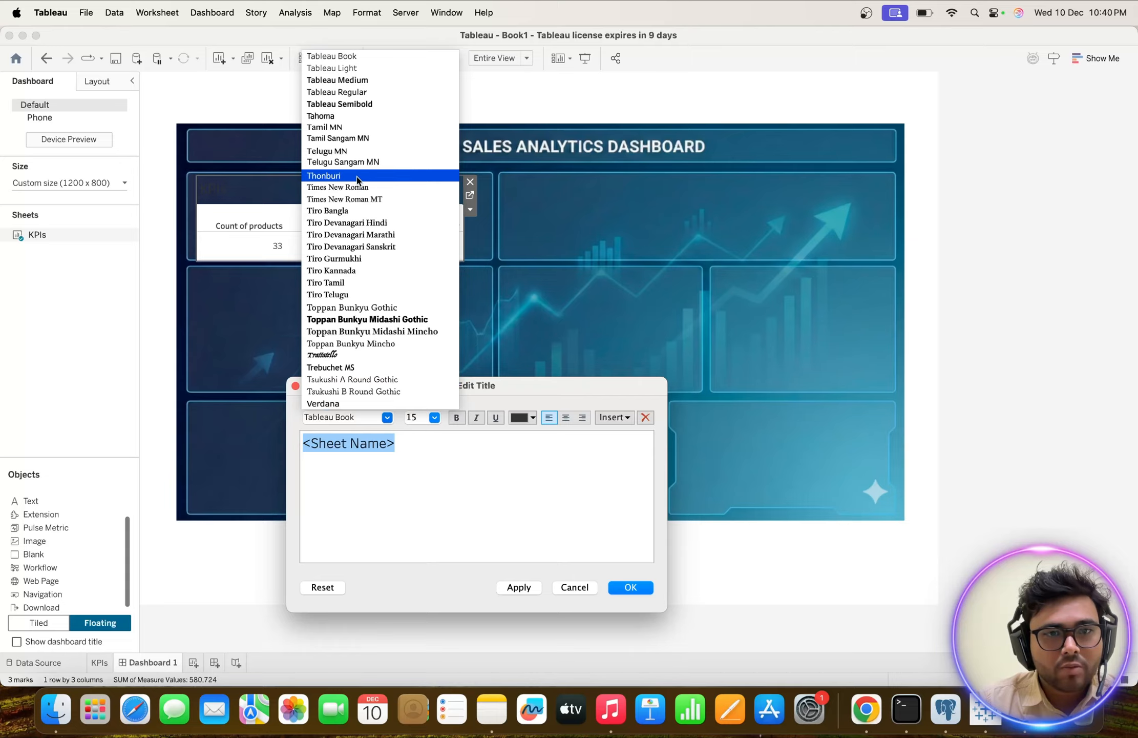
pyautogui.click(362, 105)
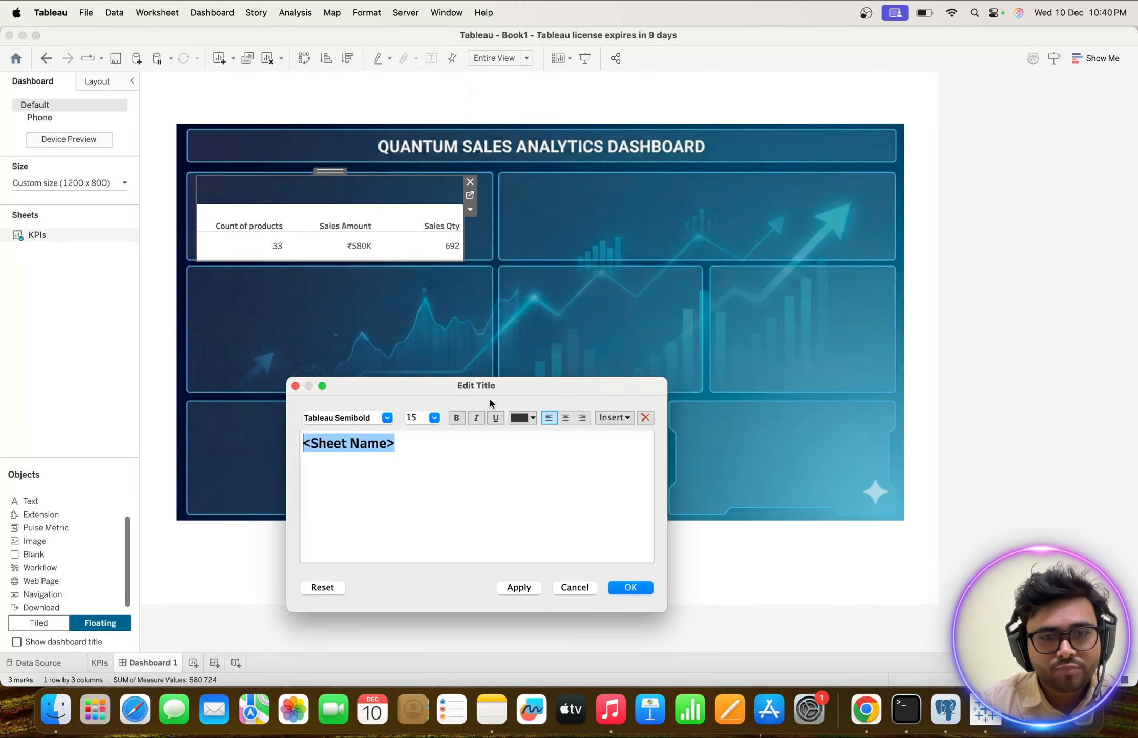
pyautogui.click(457, 420)
pyautogui.click(533, 419)
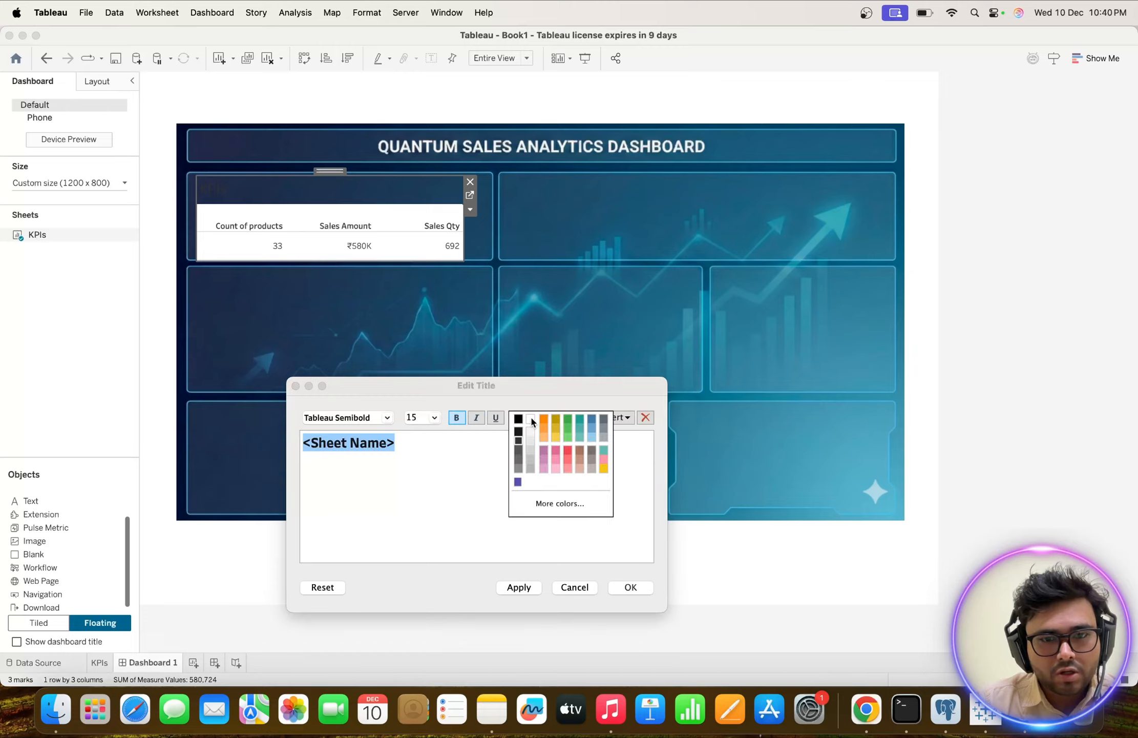
pyautogui.click(530, 420)
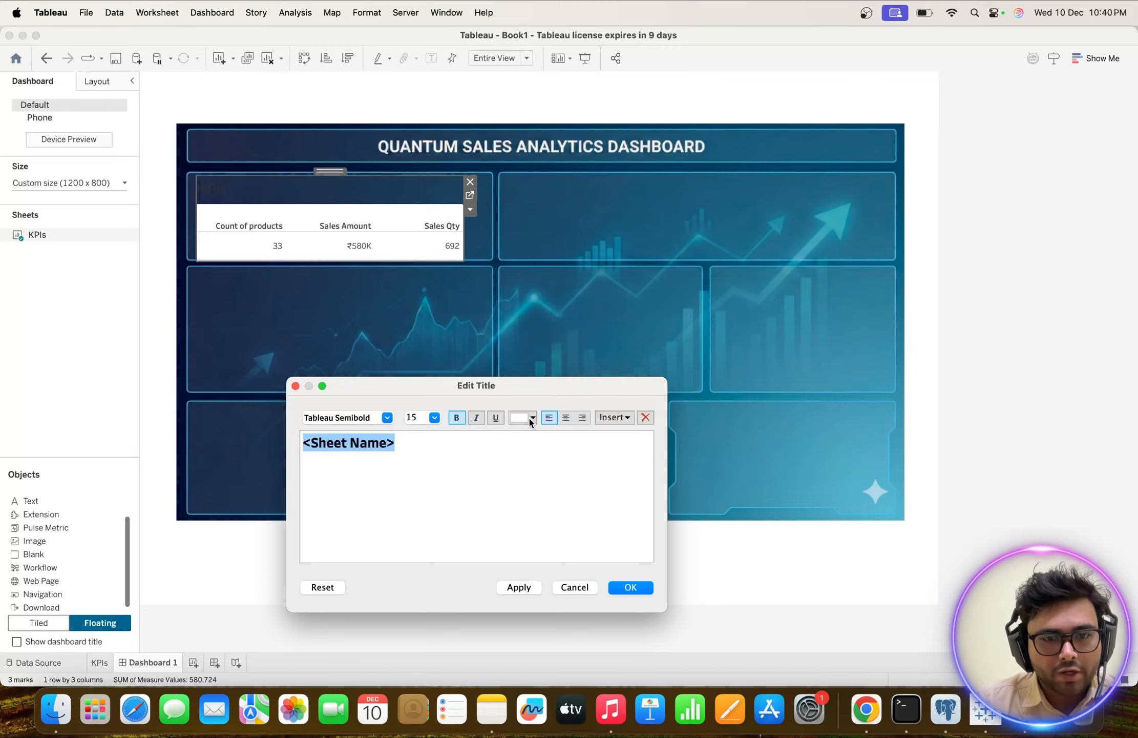
pyautogui.click(519, 588)
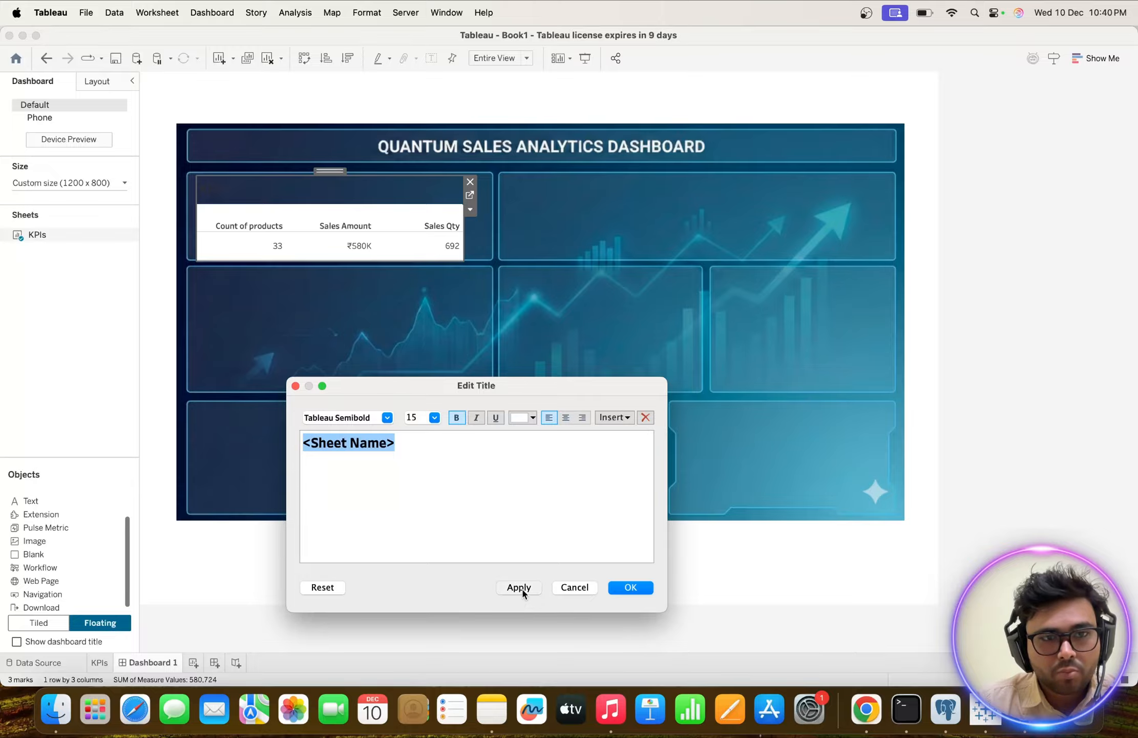
pyautogui.click(631, 590)
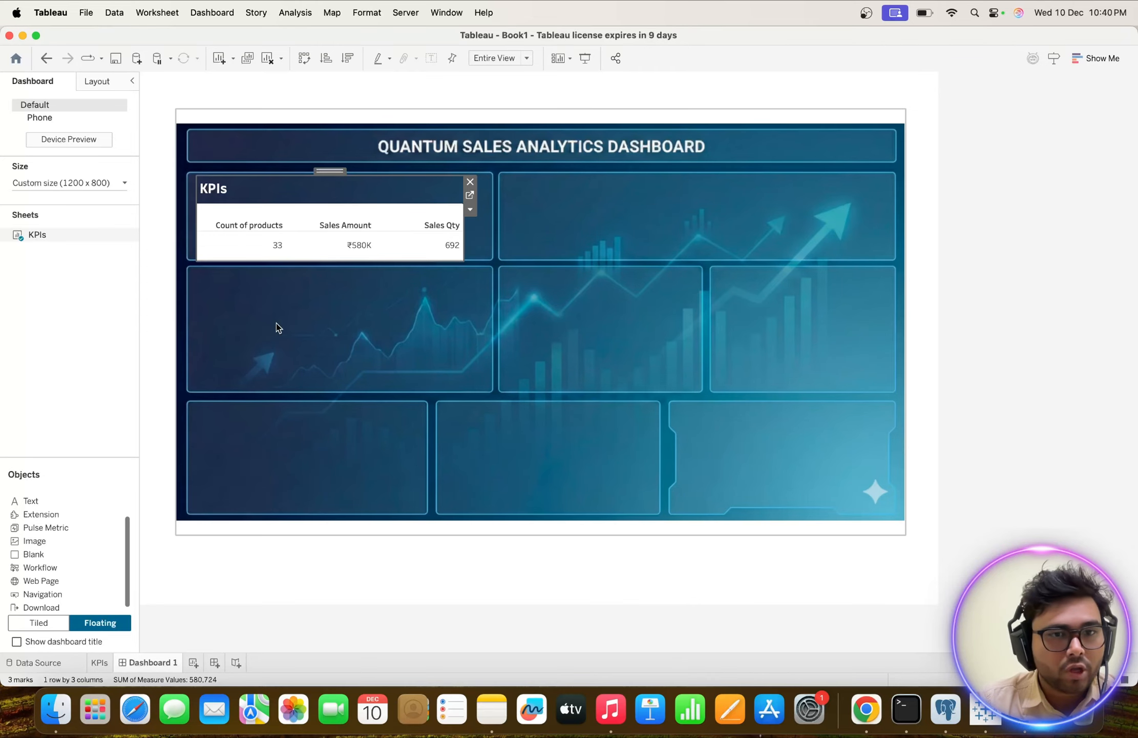
# Center-align the KPIs sheet title.
pyautogui.rightClick(234, 195)
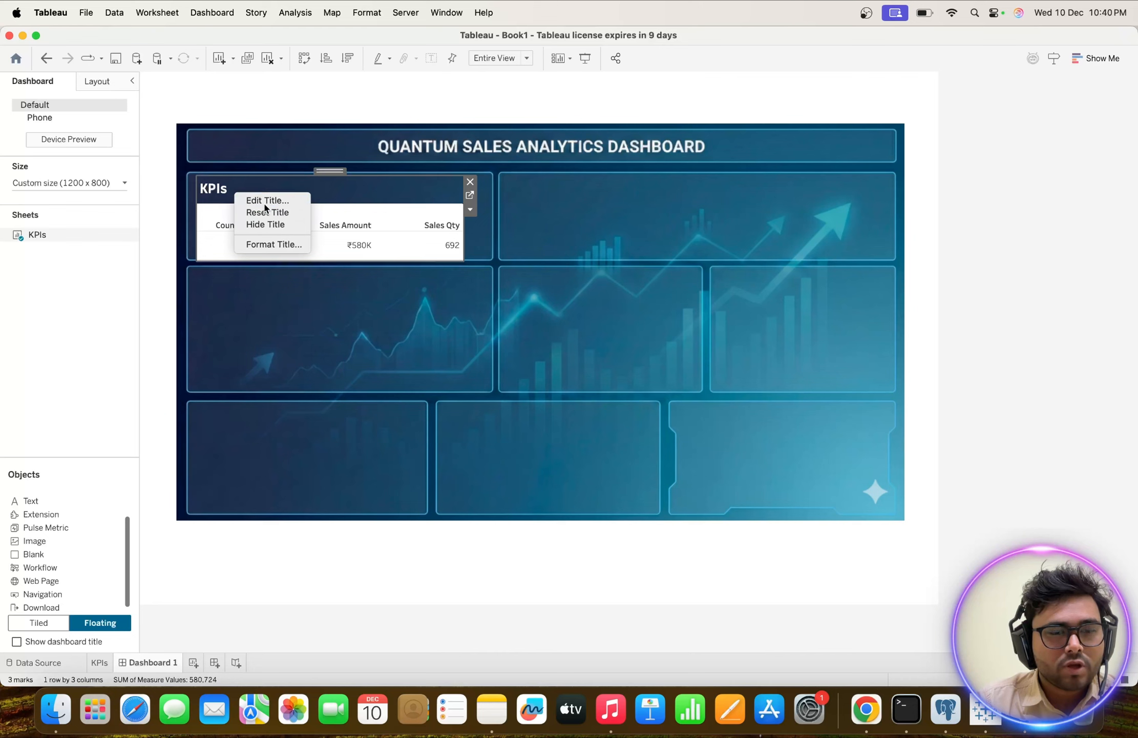
pyautogui.click(265, 203)
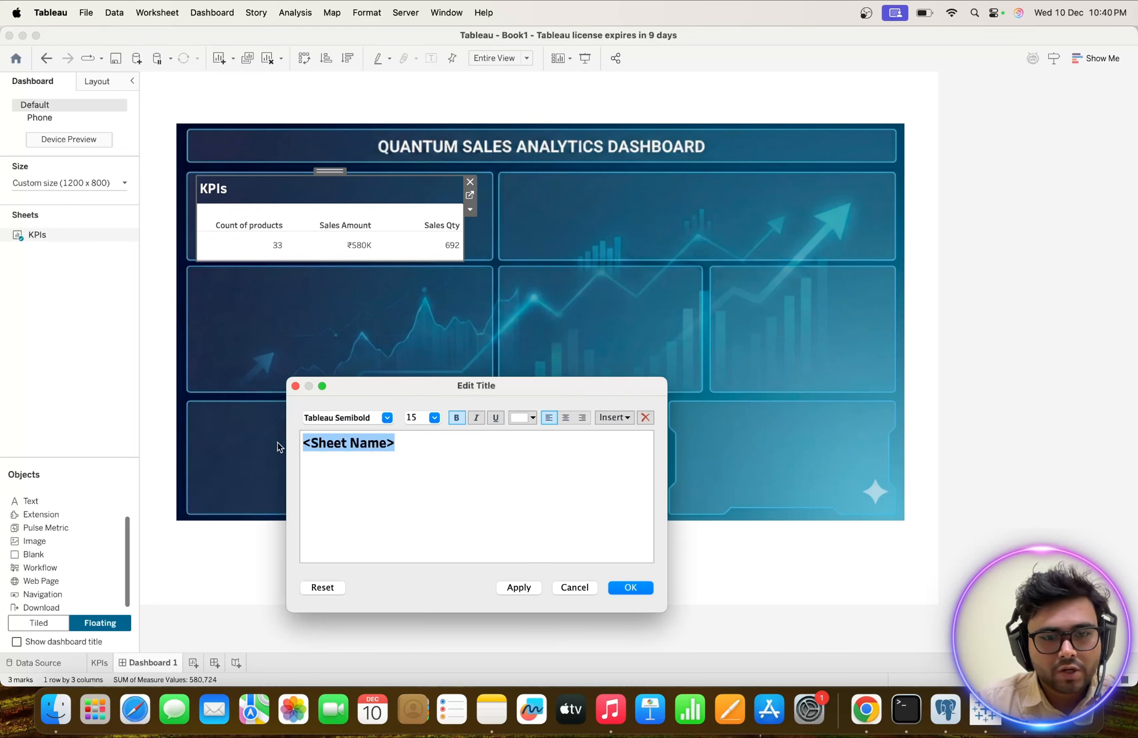
pyautogui.click(565, 418)
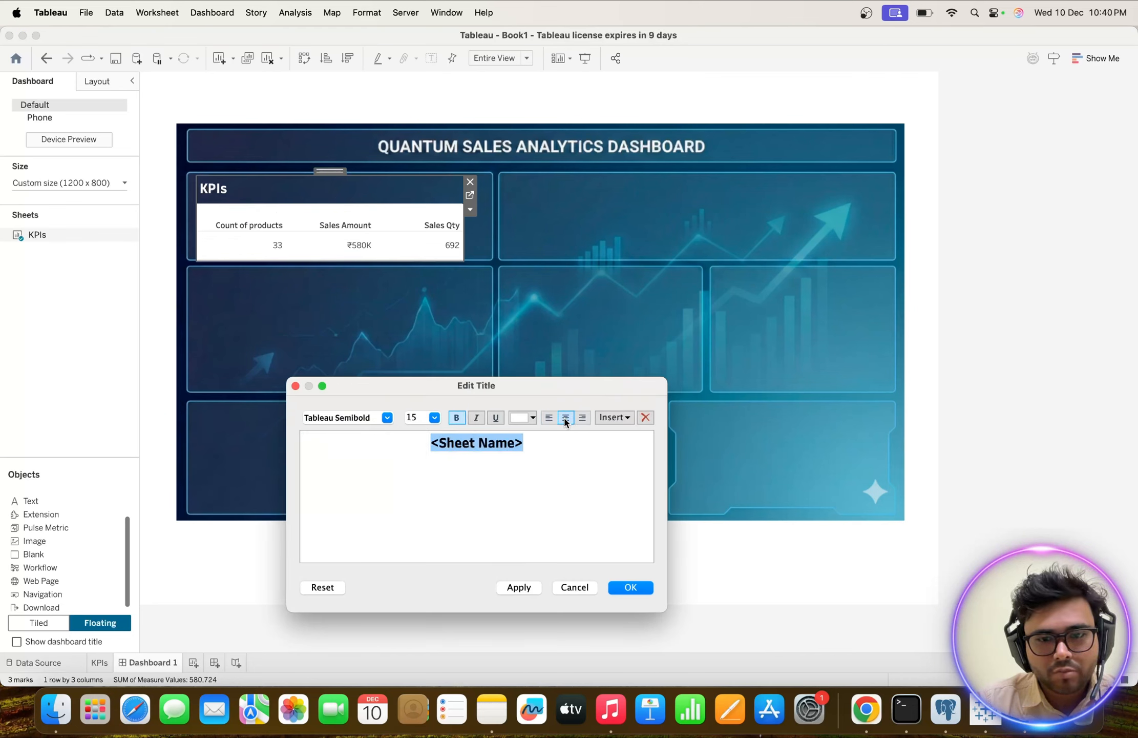
pyautogui.click(519, 586)
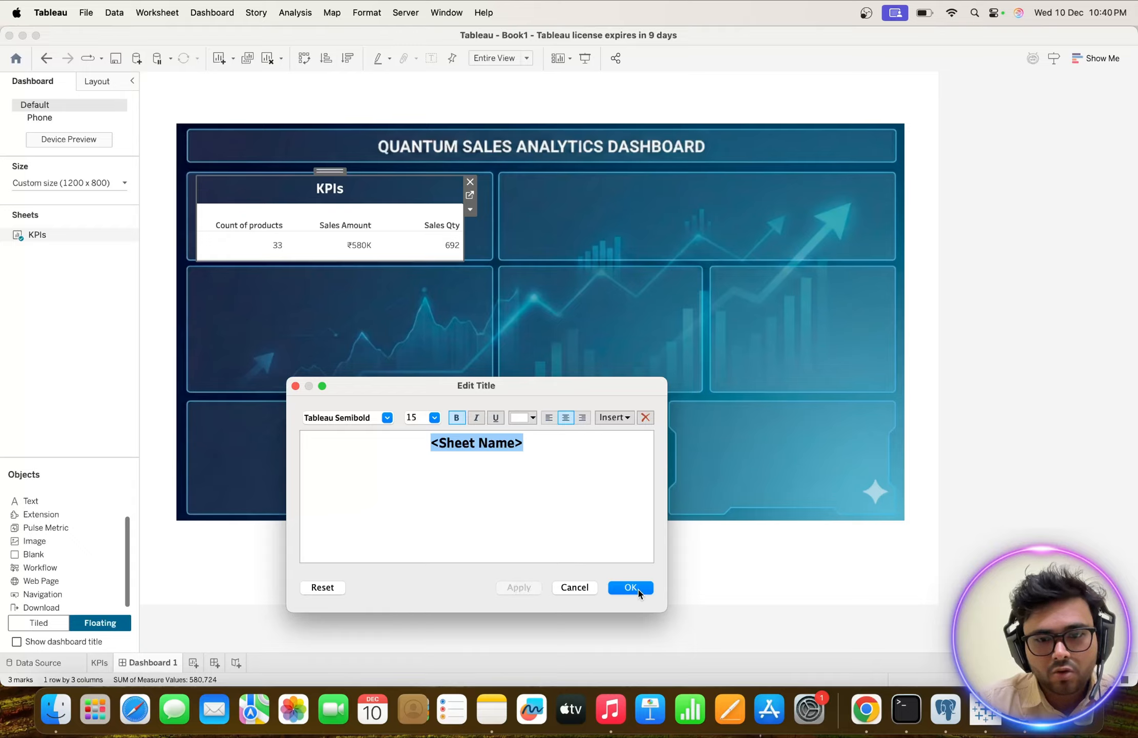
pyautogui.click(632, 587)
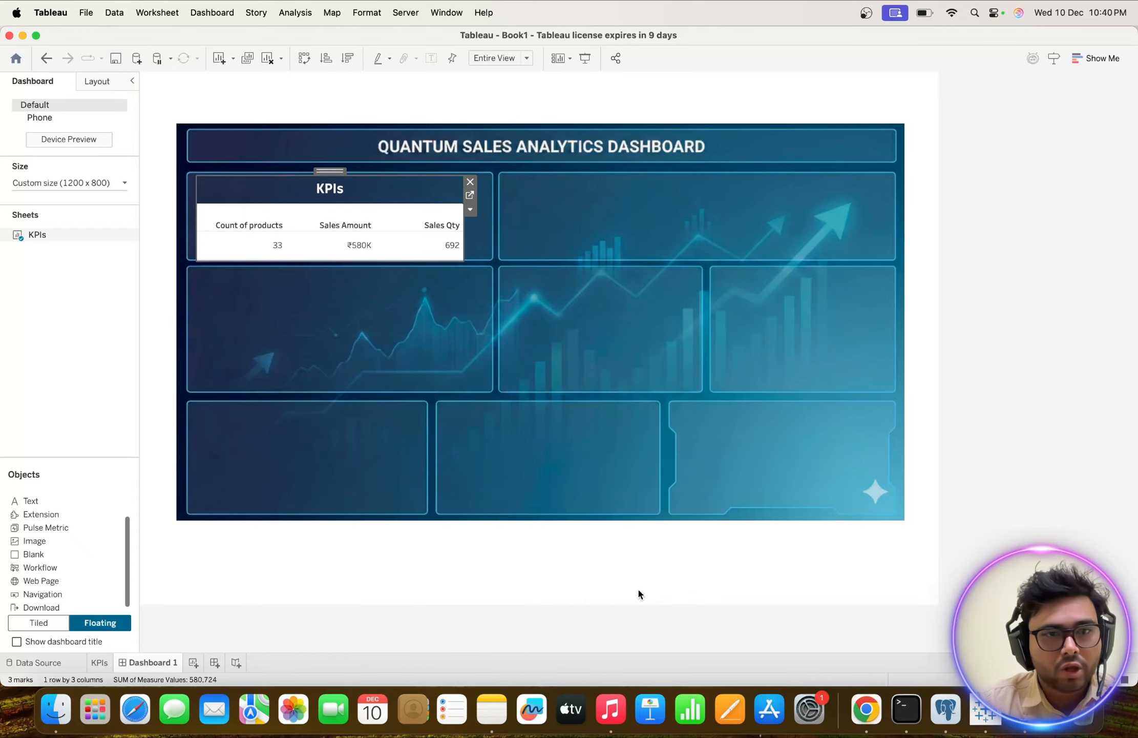
# Set the KPIs sheet's default worksheet shading to None so the background image shows through.
pyautogui.rightClick(299, 224)
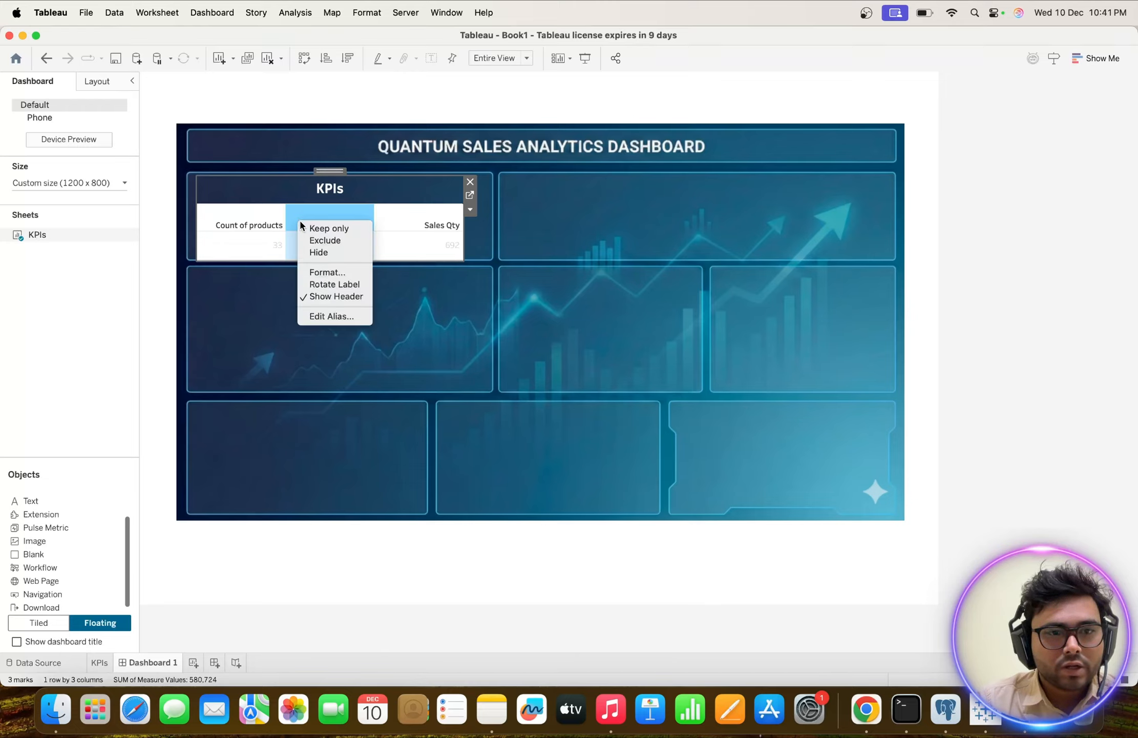
pyautogui.click(318, 271)
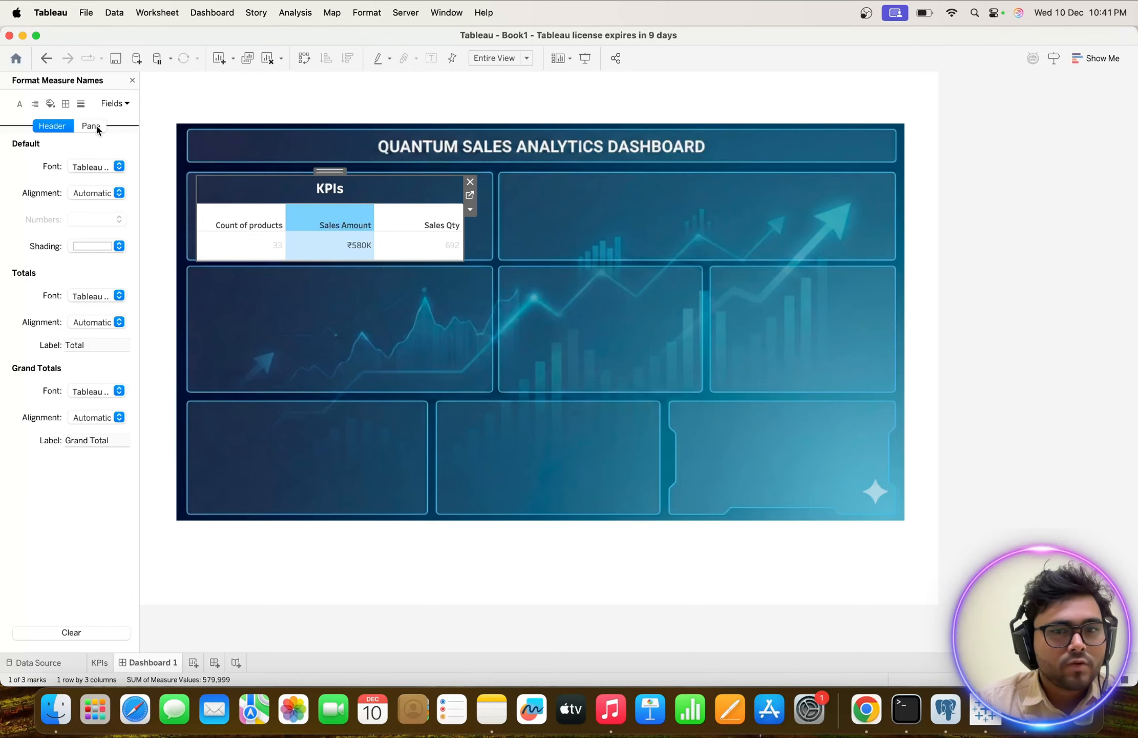
pyautogui.click(51, 104)
pyautogui.click(114, 165)
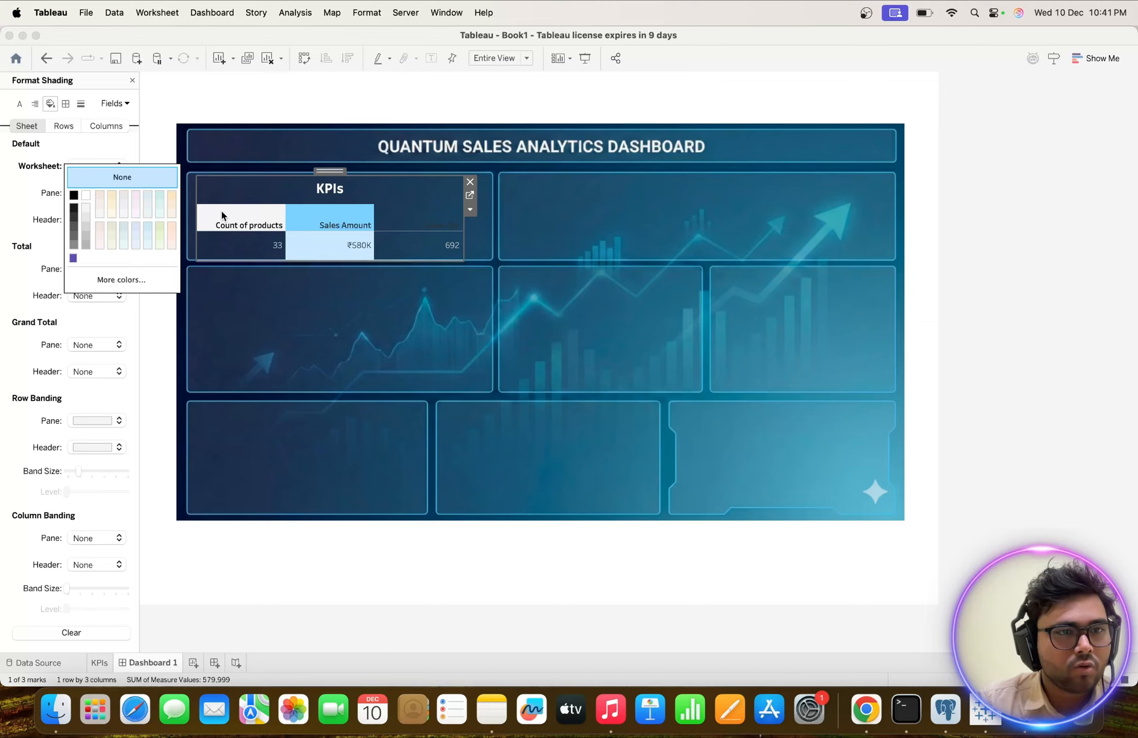
# Set the KPIs sheet's default worksheet font to Tableau Semibold, size 12, in white.
pyautogui.click(20, 104)
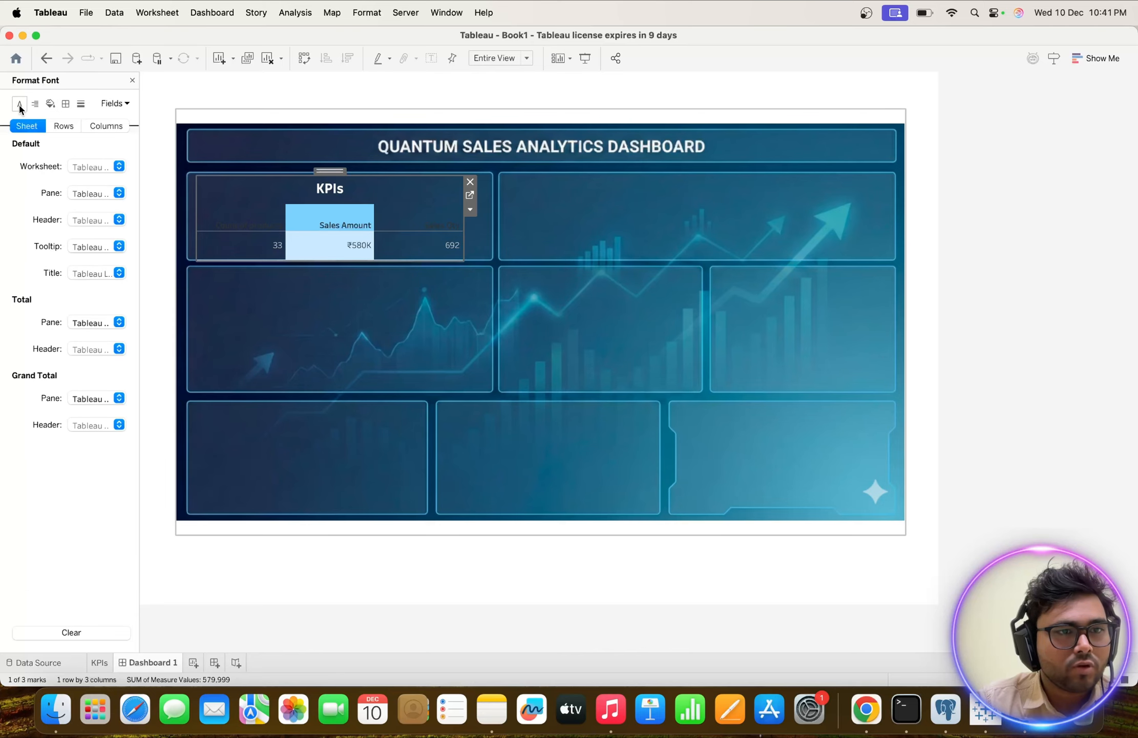
pyautogui.click(120, 166)
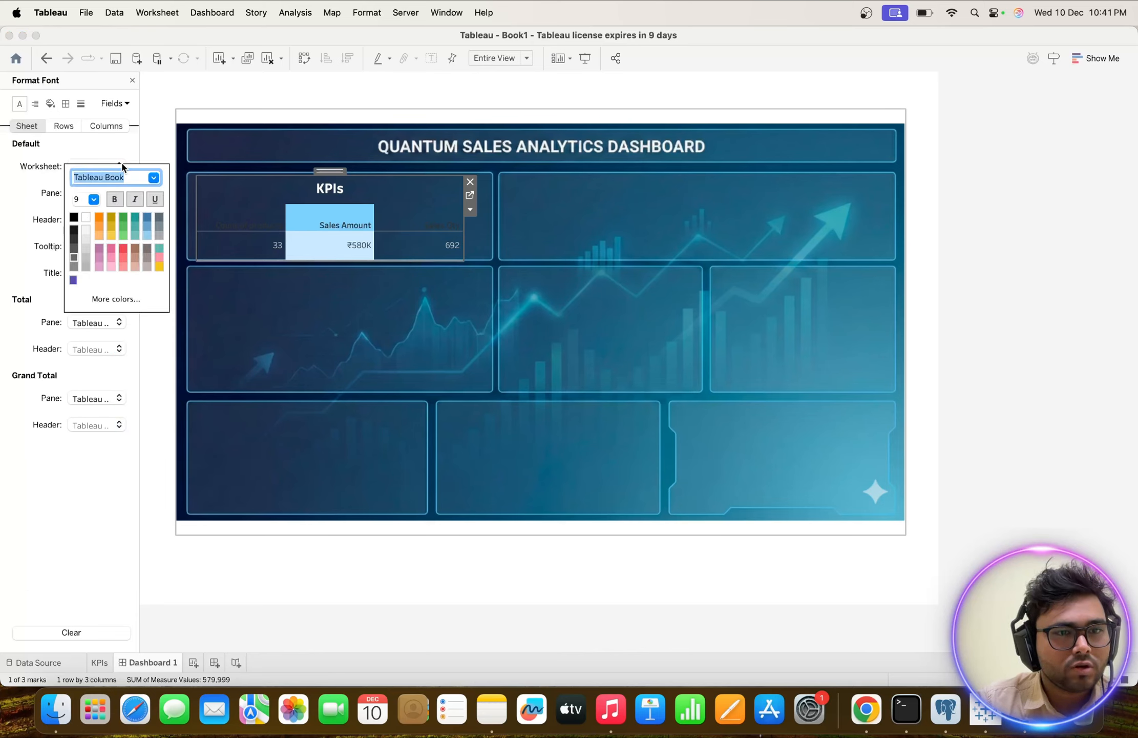
pyautogui.click(154, 178)
pyautogui.click(121, 228)
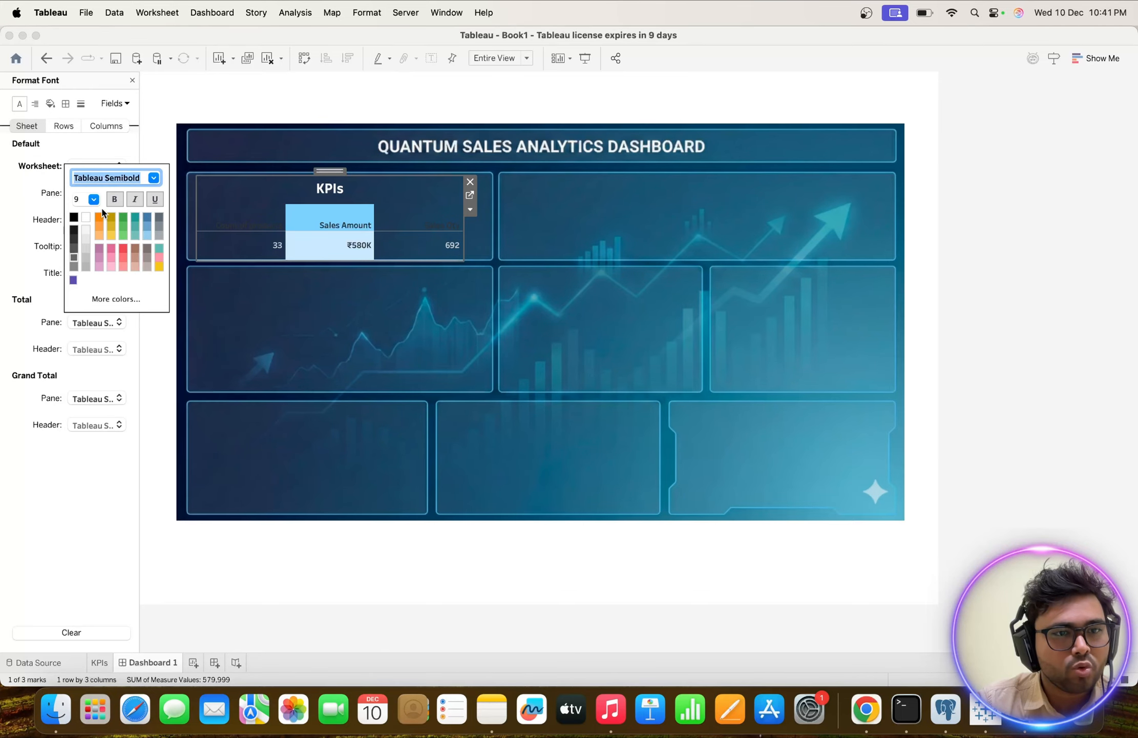
pyautogui.click(93, 198)
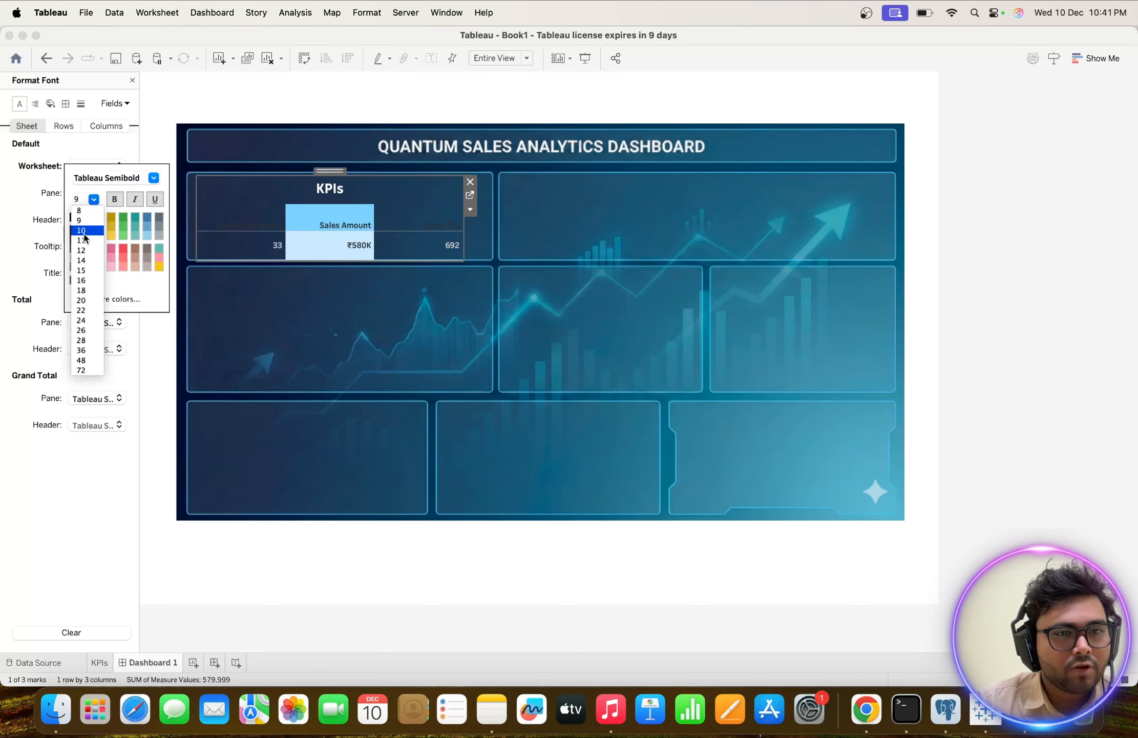
pyautogui.click(81, 250)
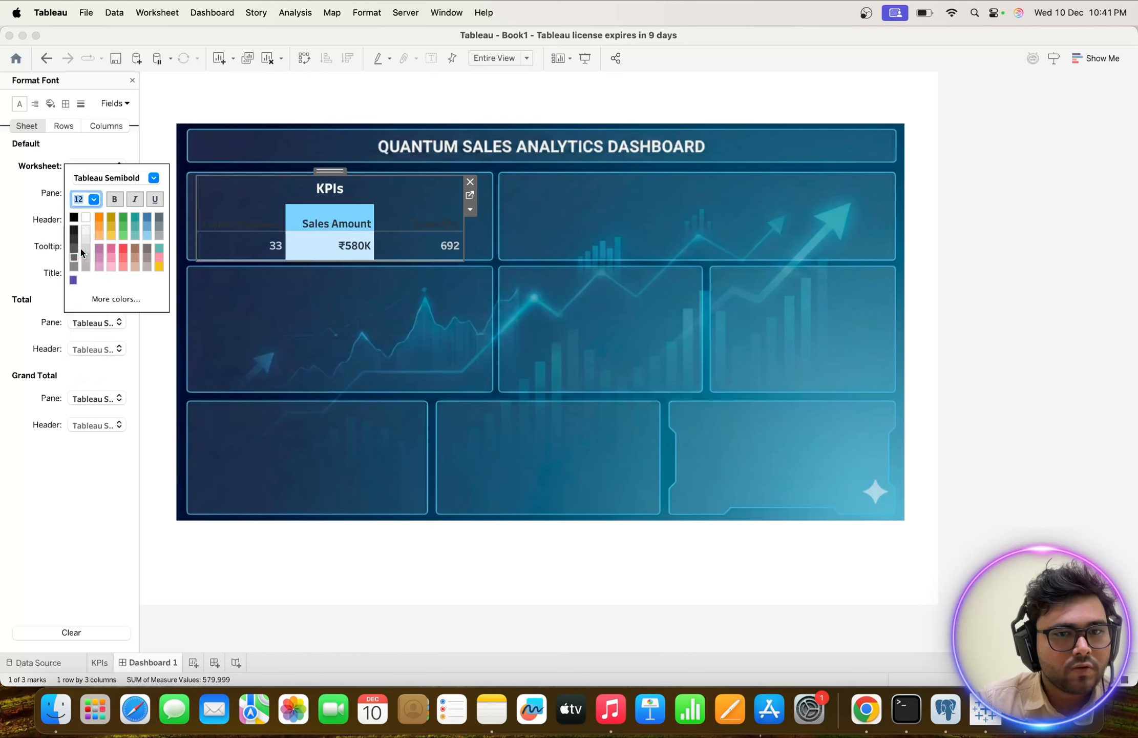
pyautogui.click(85, 223)
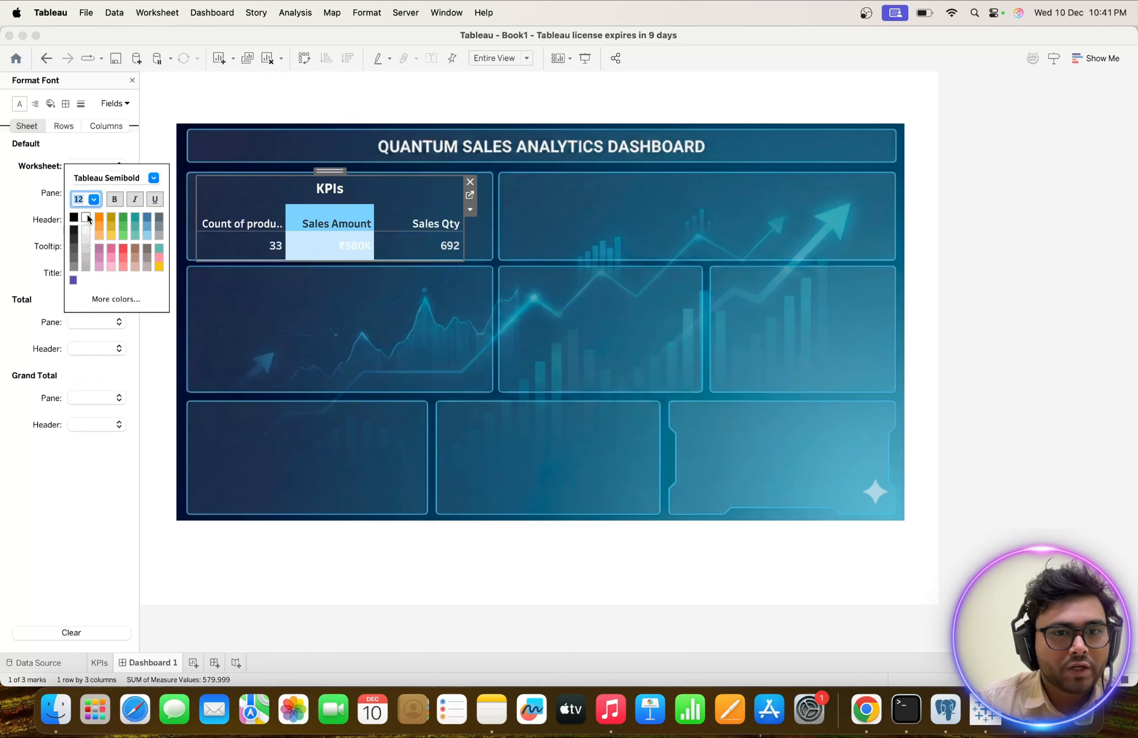
pyautogui.click(321, 219)
pyautogui.click(320, 328)
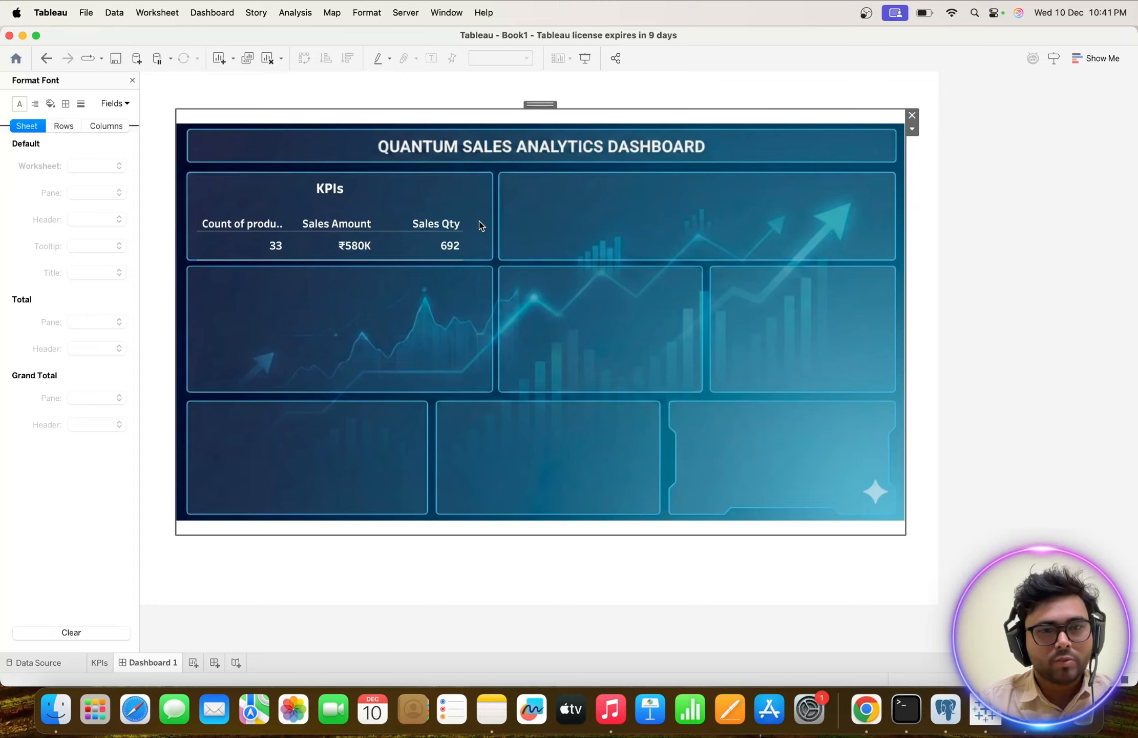
# Widen the KPIs sheet on both sides to span the full width of its background panel.
pyautogui.click(447, 191)
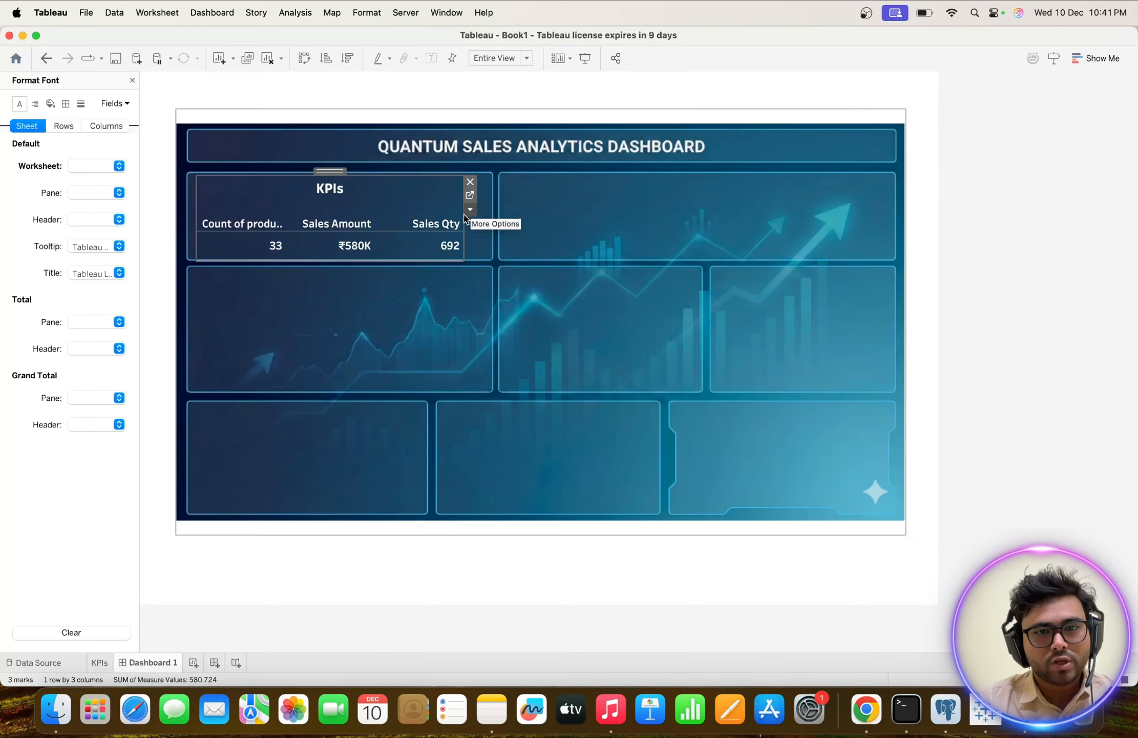
pyautogui.moveTo(466, 220); pyautogui.dragTo(492, 220)
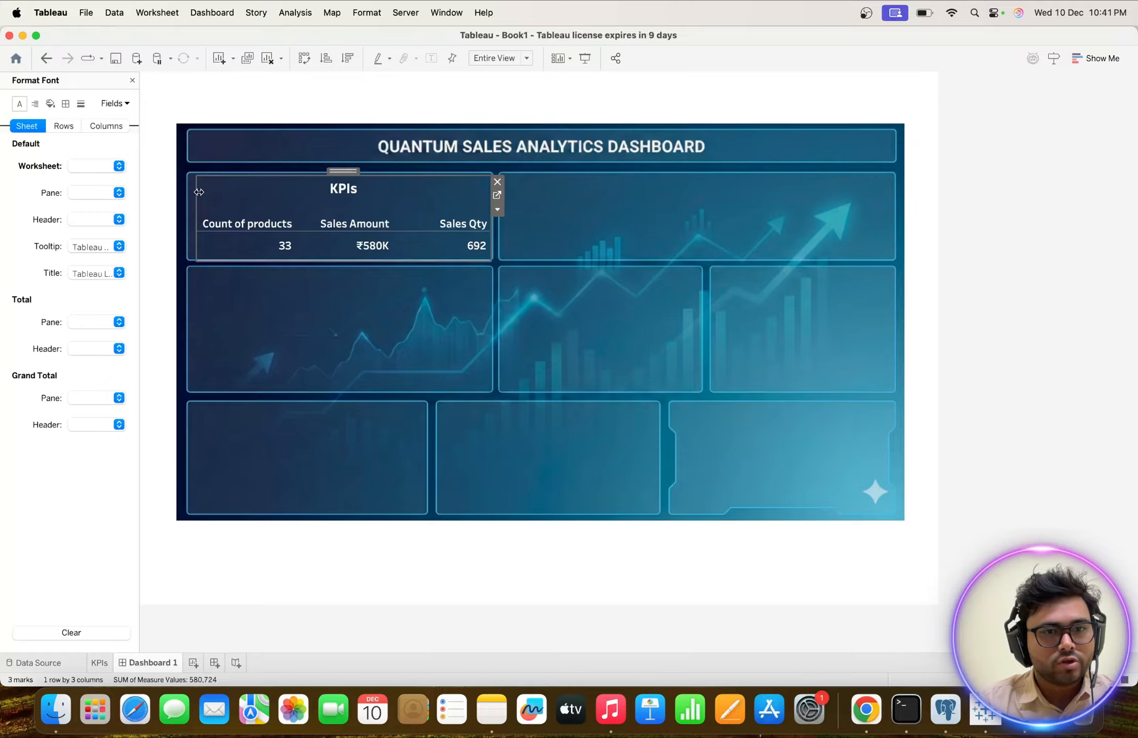
pyautogui.moveTo(196, 192); pyautogui.dragTo(188, 190)
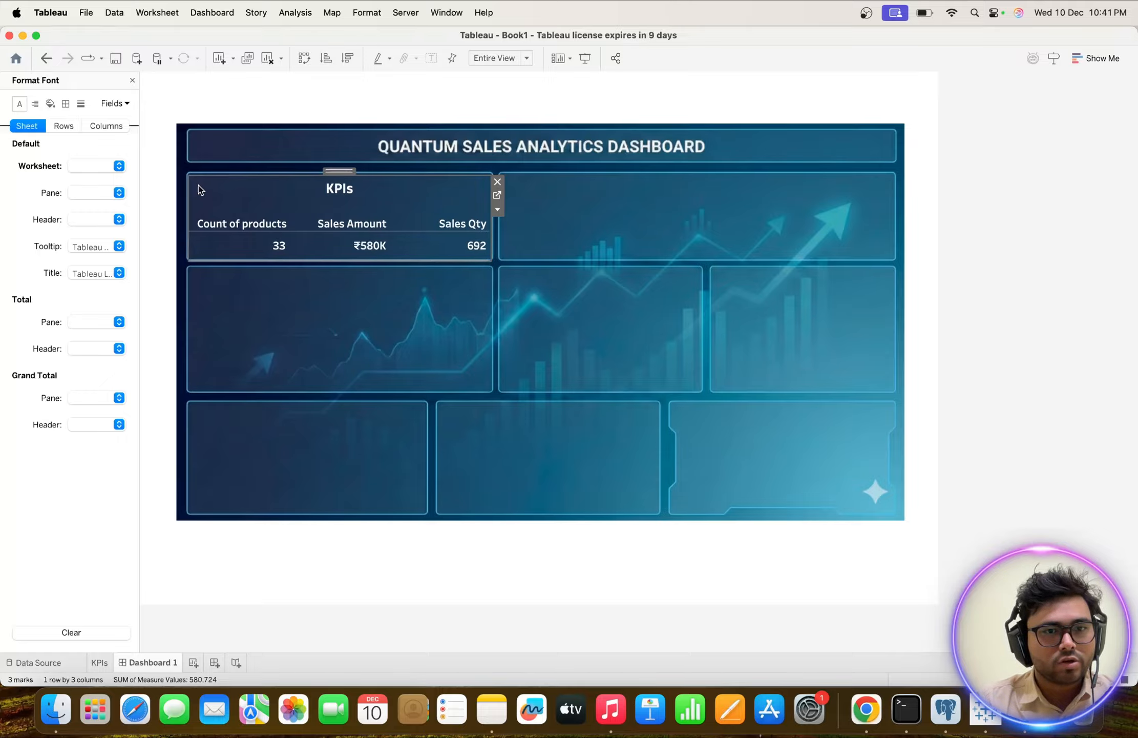
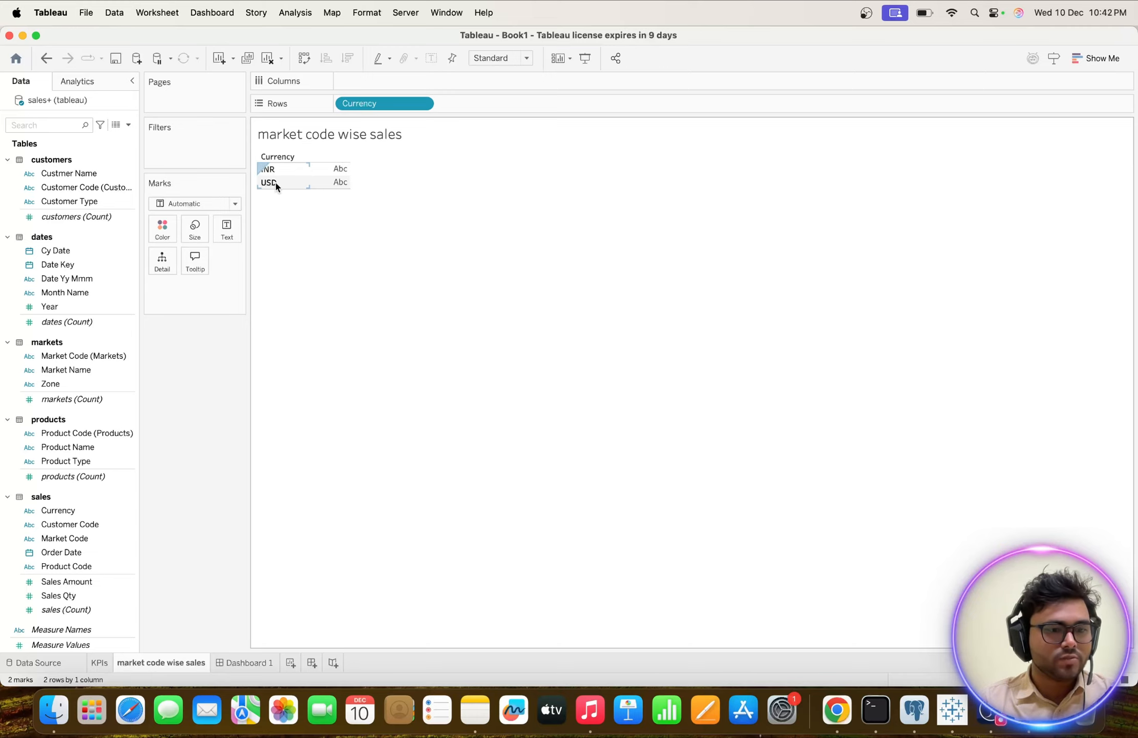
# Examine the customers, markets and sales tables in the data source, including the mixed INR and USD currencies in the sales rows.
pyautogui.click(39, 662)
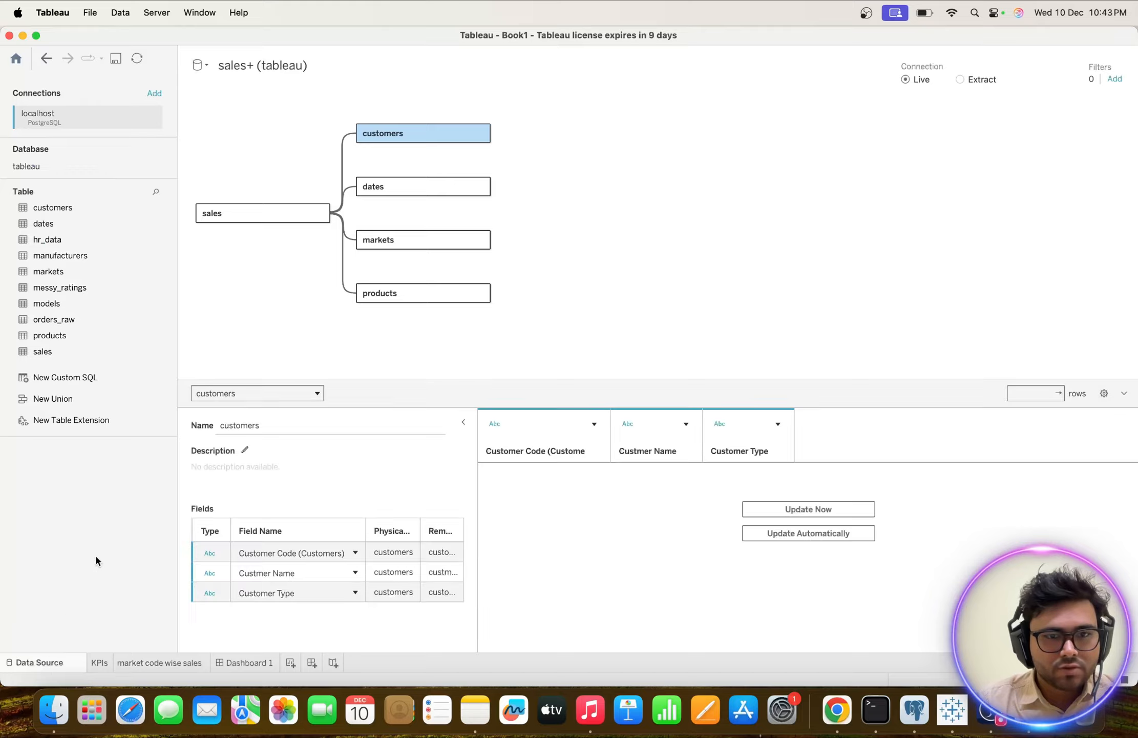
pyautogui.scroll(-9, 478, 492)
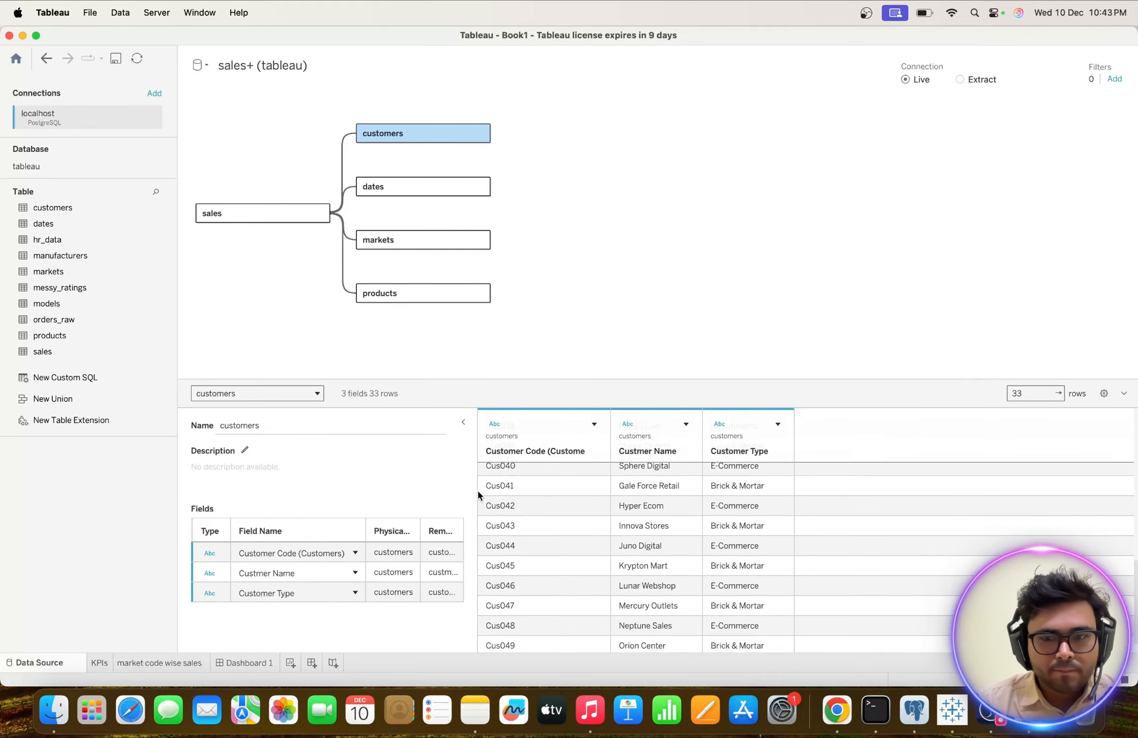
pyautogui.scroll(9, 478, 492)
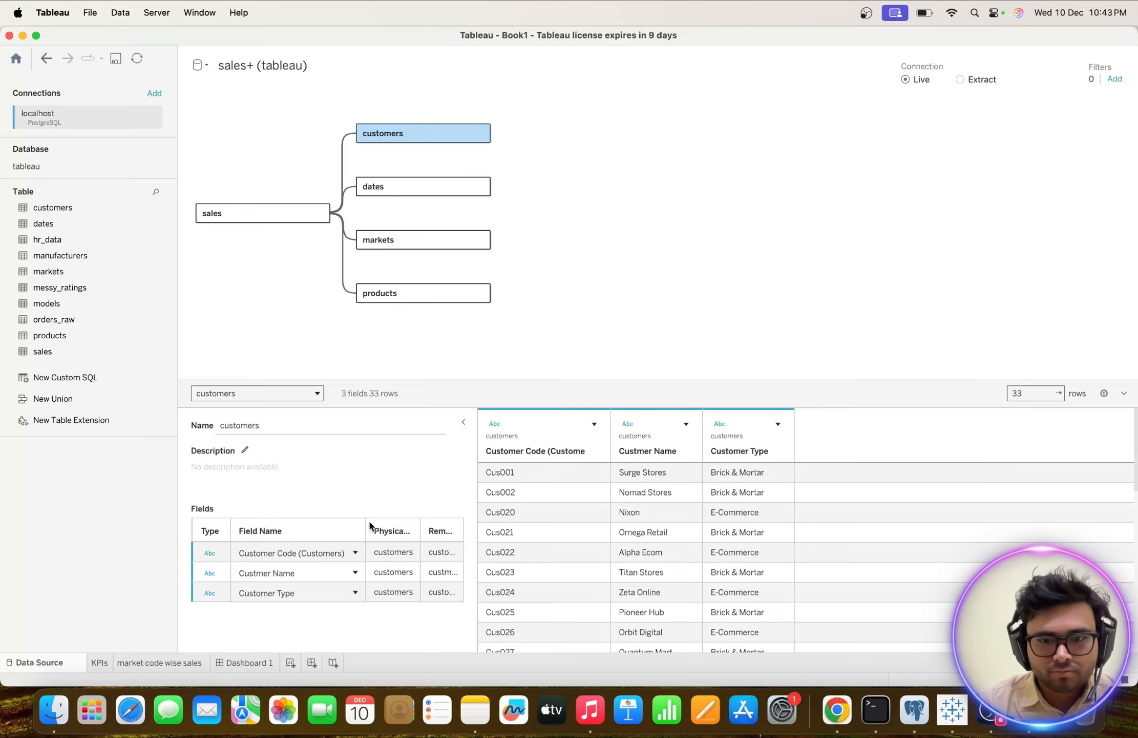
pyautogui.click(375, 240)
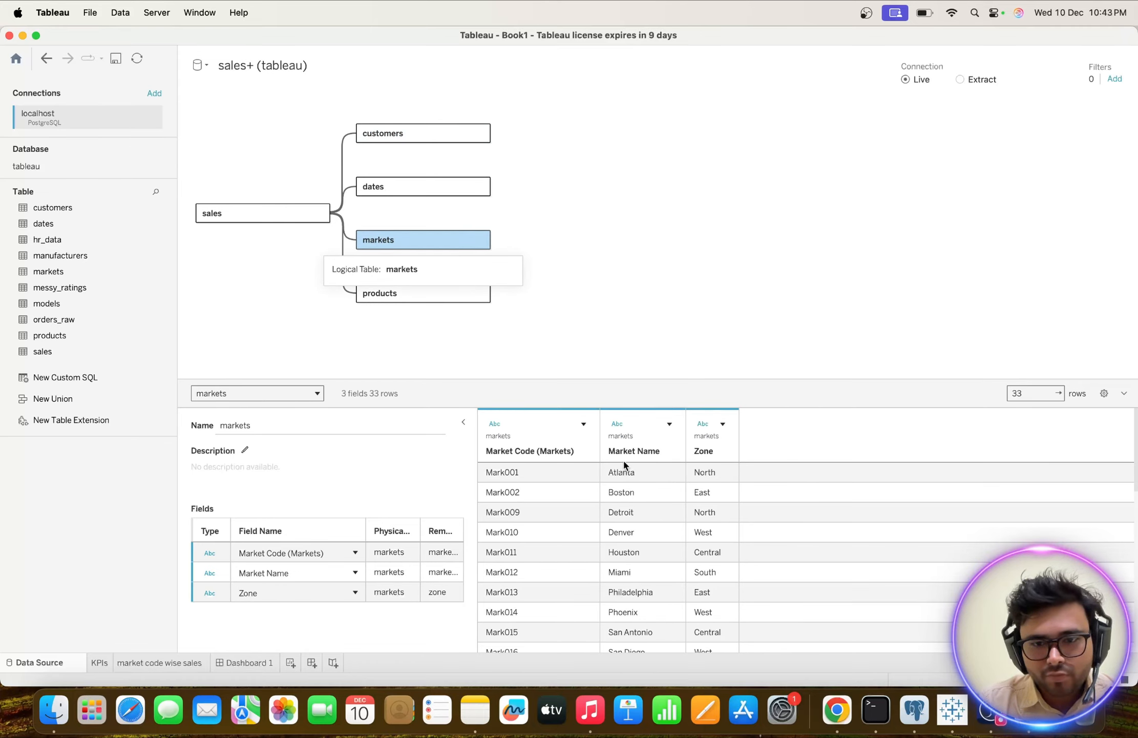
pyautogui.scroll(-10, 531, 512)
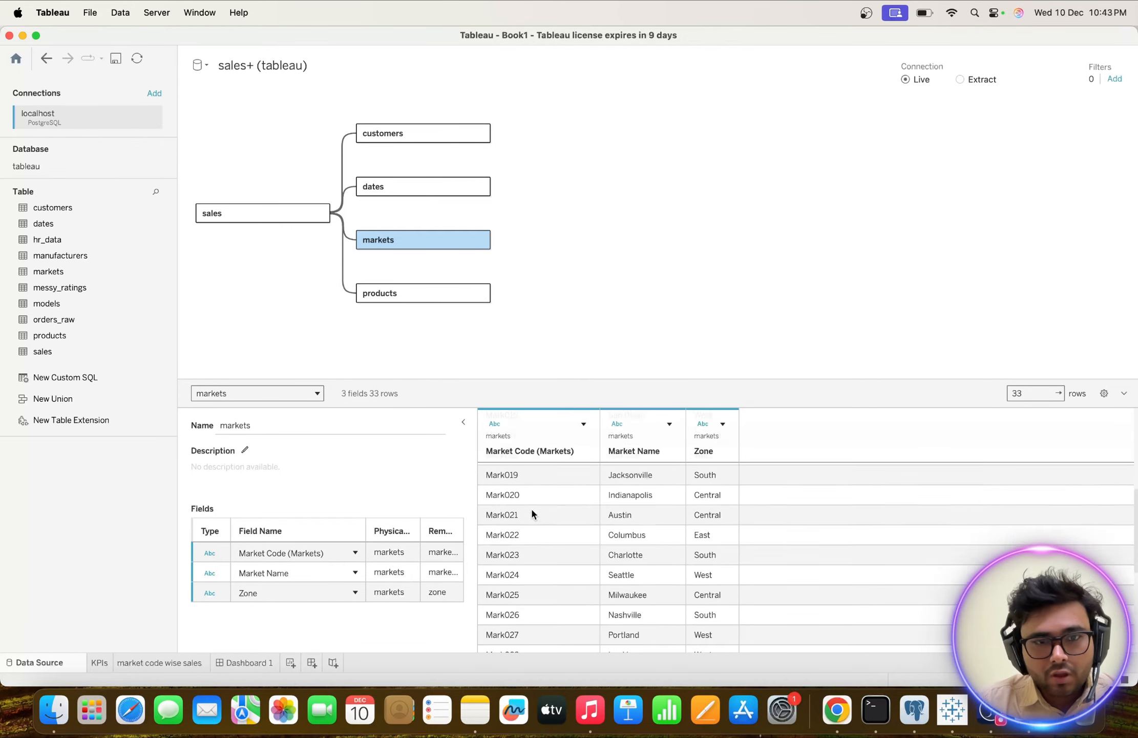
pyautogui.scroll(10, 531, 513)
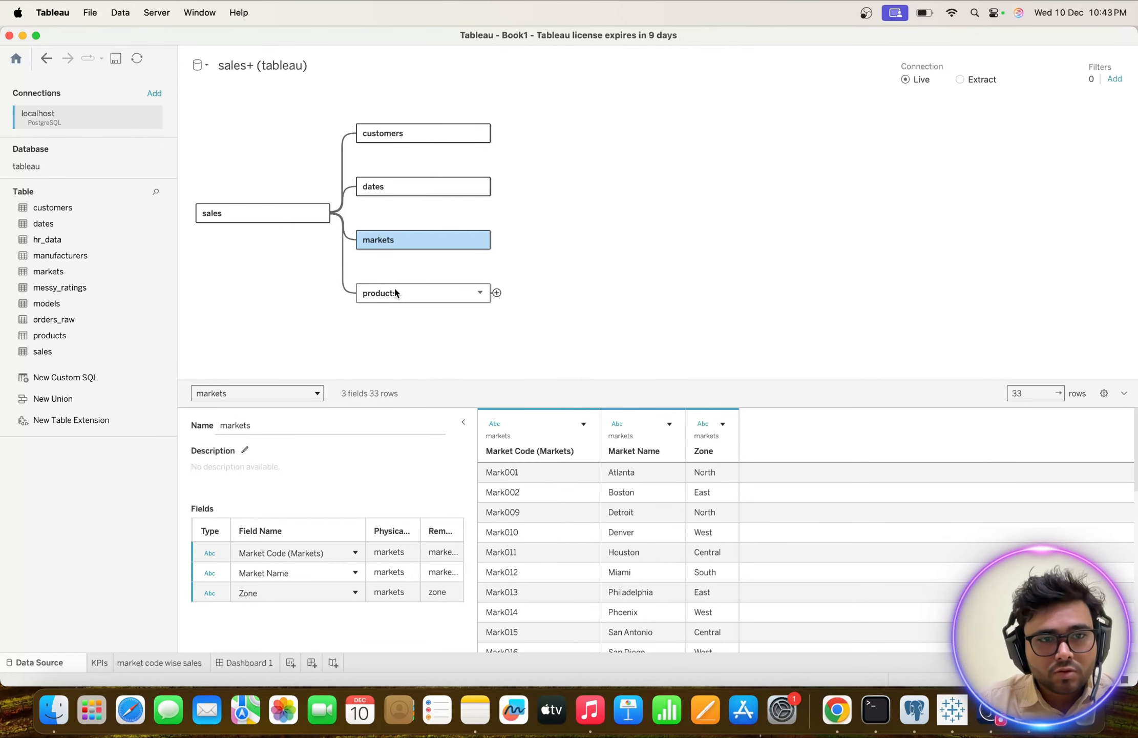
pyautogui.click(244, 214)
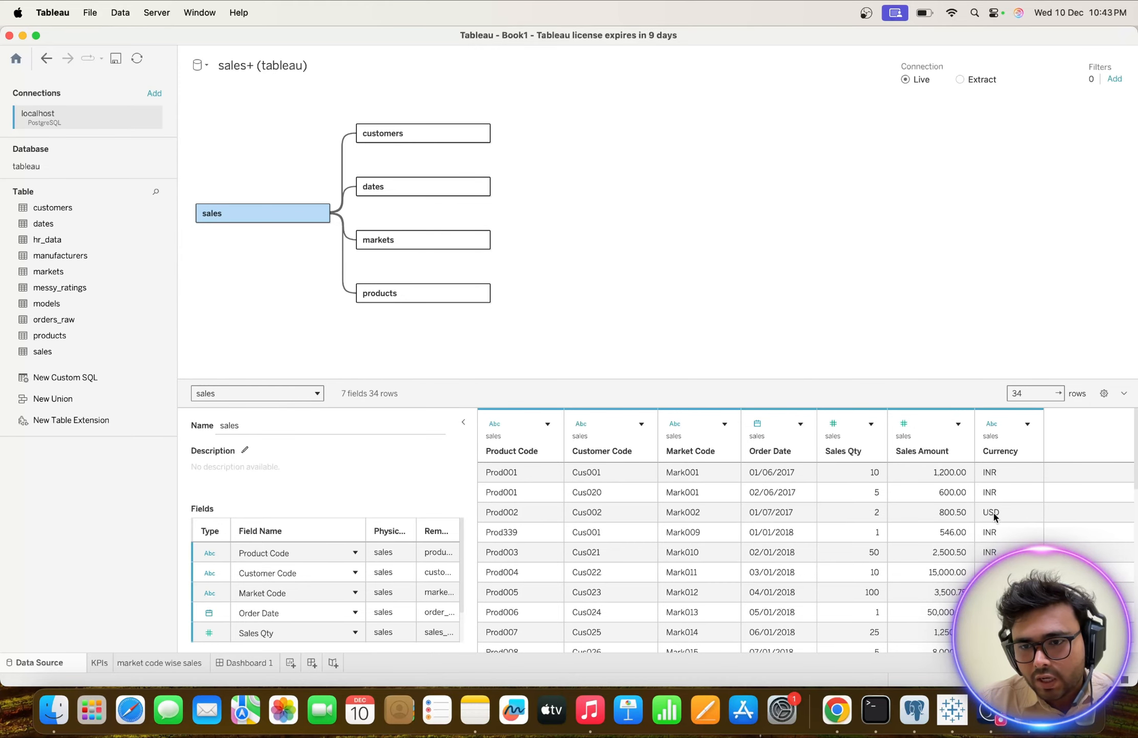
pyautogui.scroll(-10, 995, 512)
pyautogui.scroll(10, 993, 516)
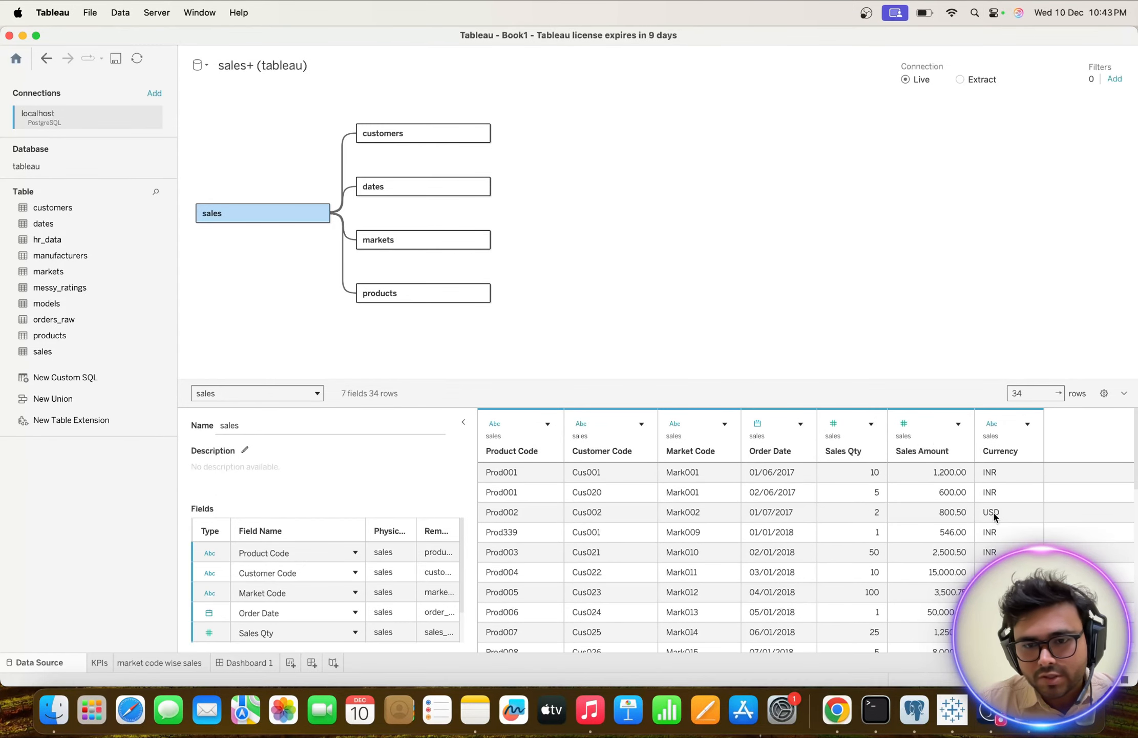
pyautogui.scroll(-10, 702, 505)
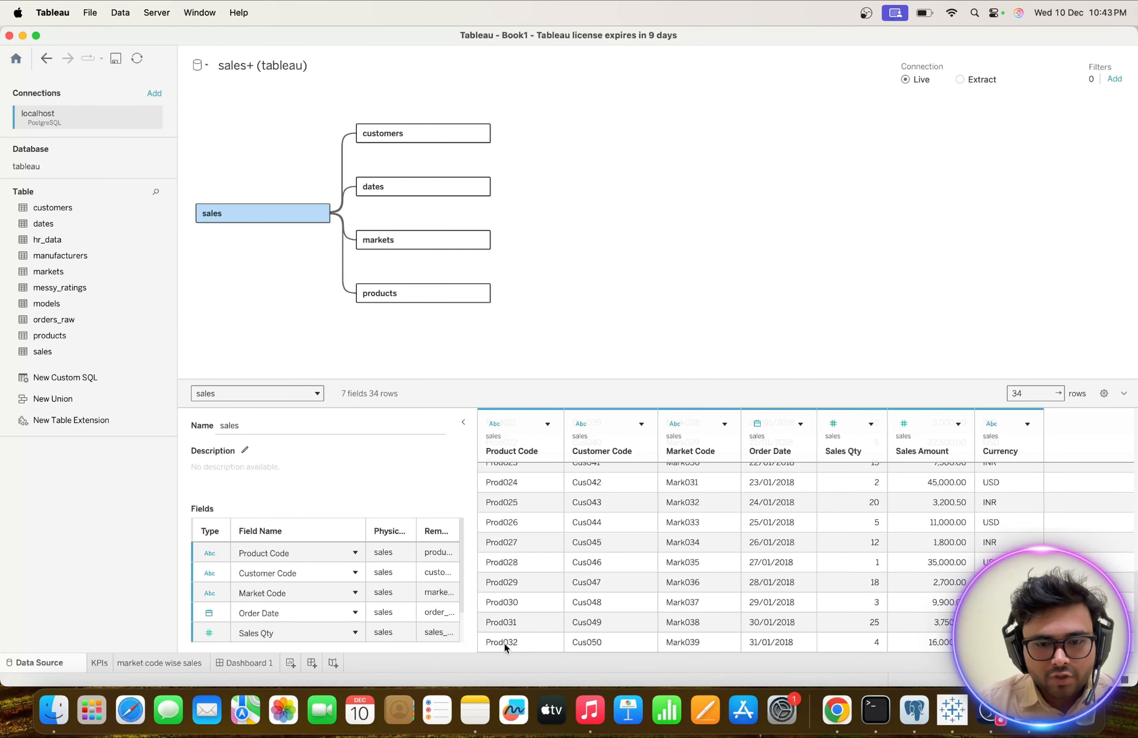
# Copy the first batch of insert statements, starting from Cus051, from Notes into postgres_sql_sales-script.sql in pgAdmin, below the existing sales rows.
pyautogui.click(474, 708)
pyautogui.scroll(-3, 379, 353)
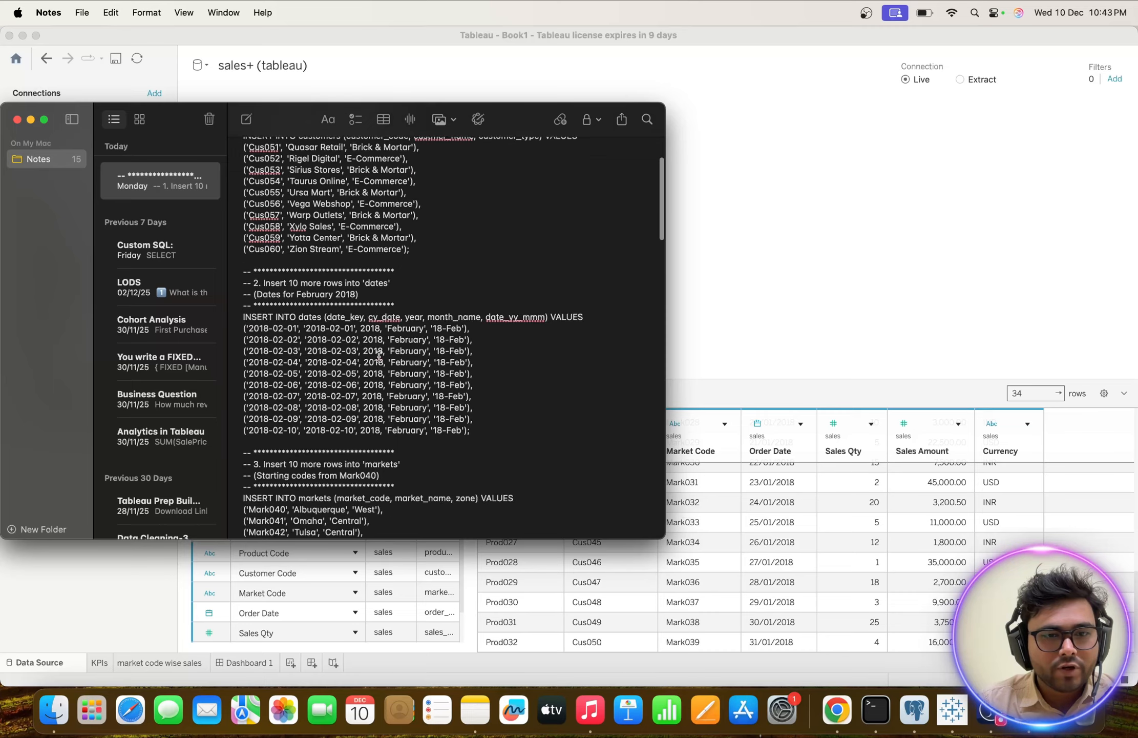
pyautogui.scroll(5, 379, 355)
pyautogui.scroll(6, 379, 355)
pyautogui.scroll(-4, 380, 355)
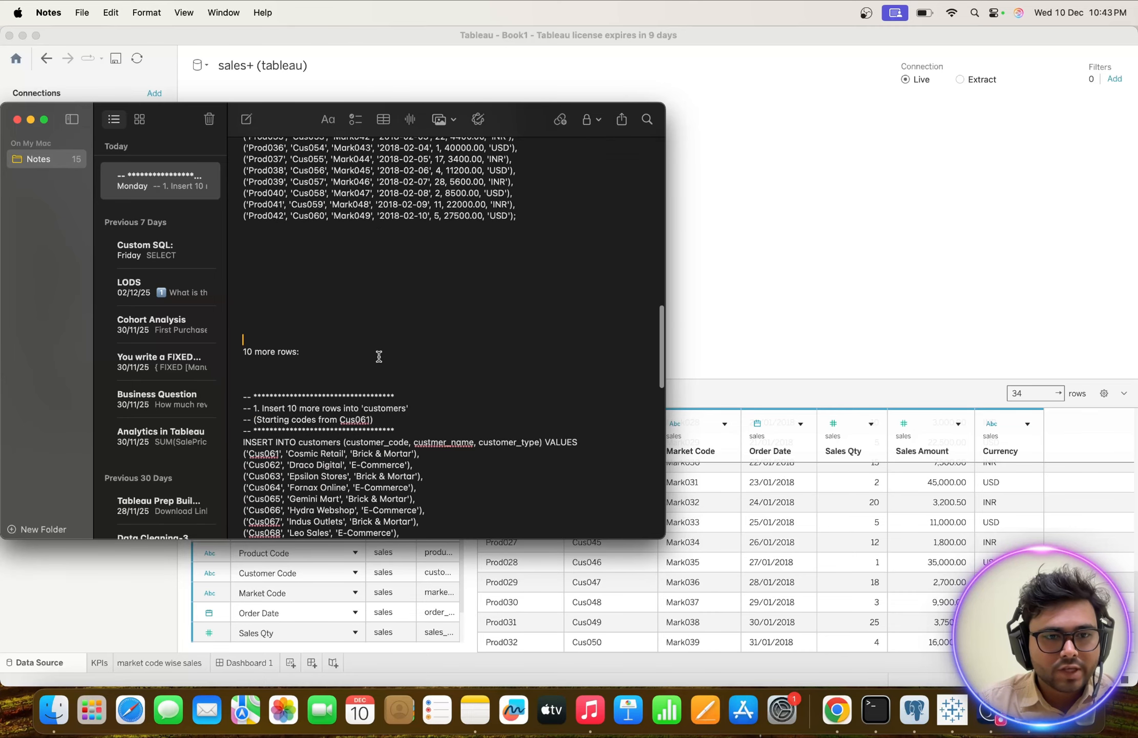
pyautogui.scroll(3, 379, 356)
pyautogui.press('cmd+a')
pyautogui.scroll(15, 531, 371)
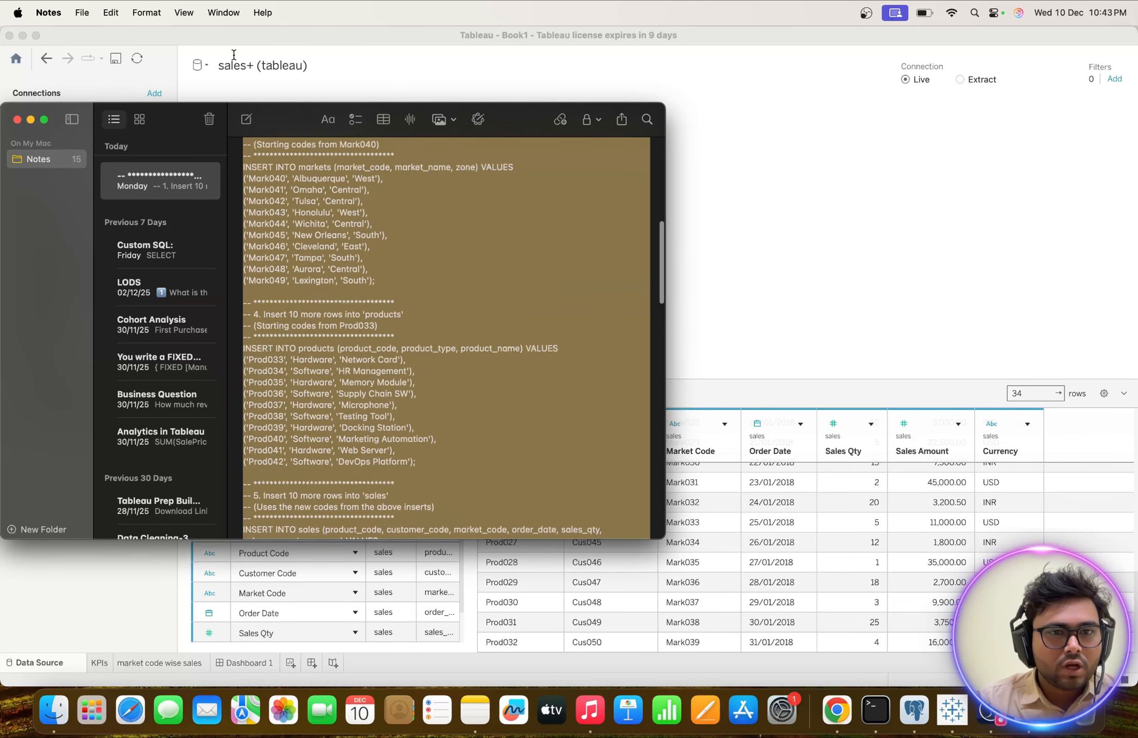
pyautogui.moveTo(233, 55); pyautogui.dragTo(229, 193)
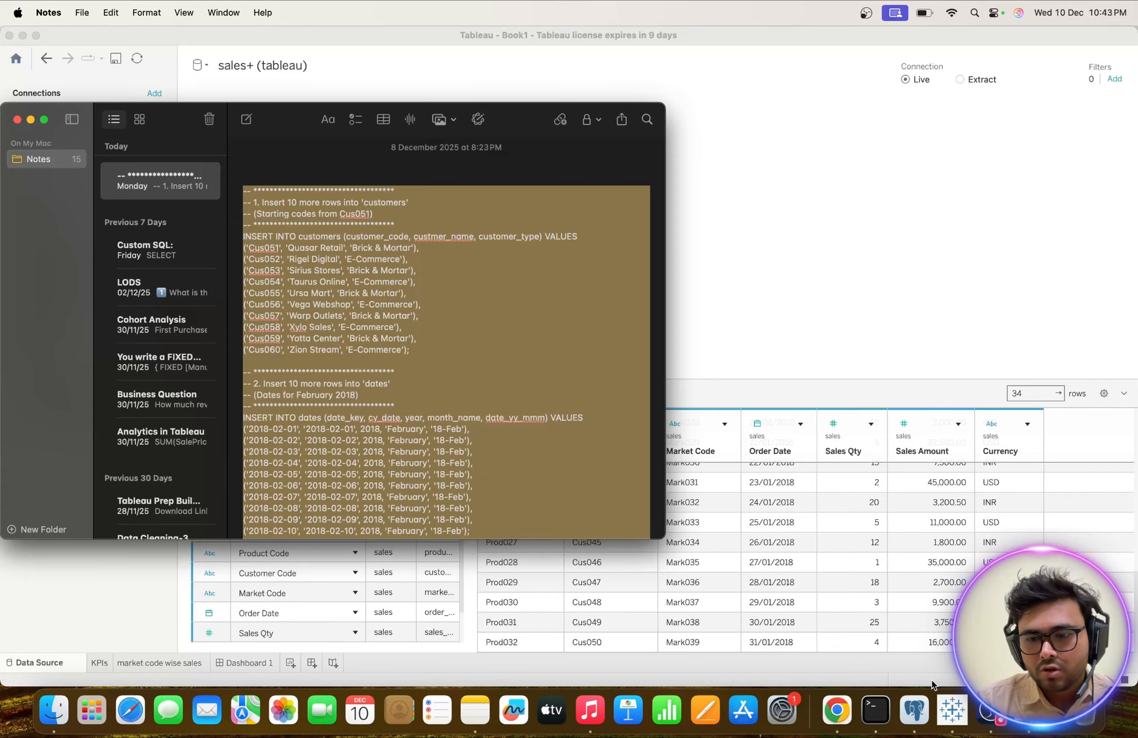
pyautogui.click(922, 720)
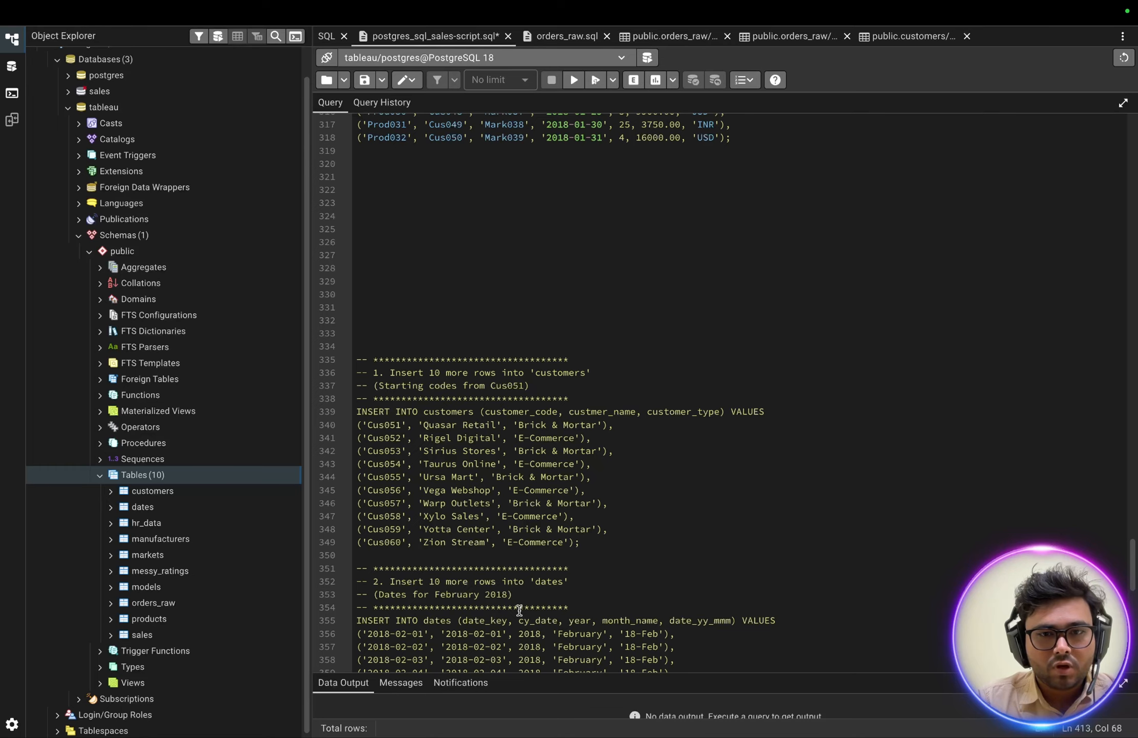
# Execute only the added insert statements, from the customers block starting at Cus051 through the last sales row, Prod042.
pyautogui.keyDown('shift'); pyautogui.click(524, 648); pyautogui.keyUp('shift')
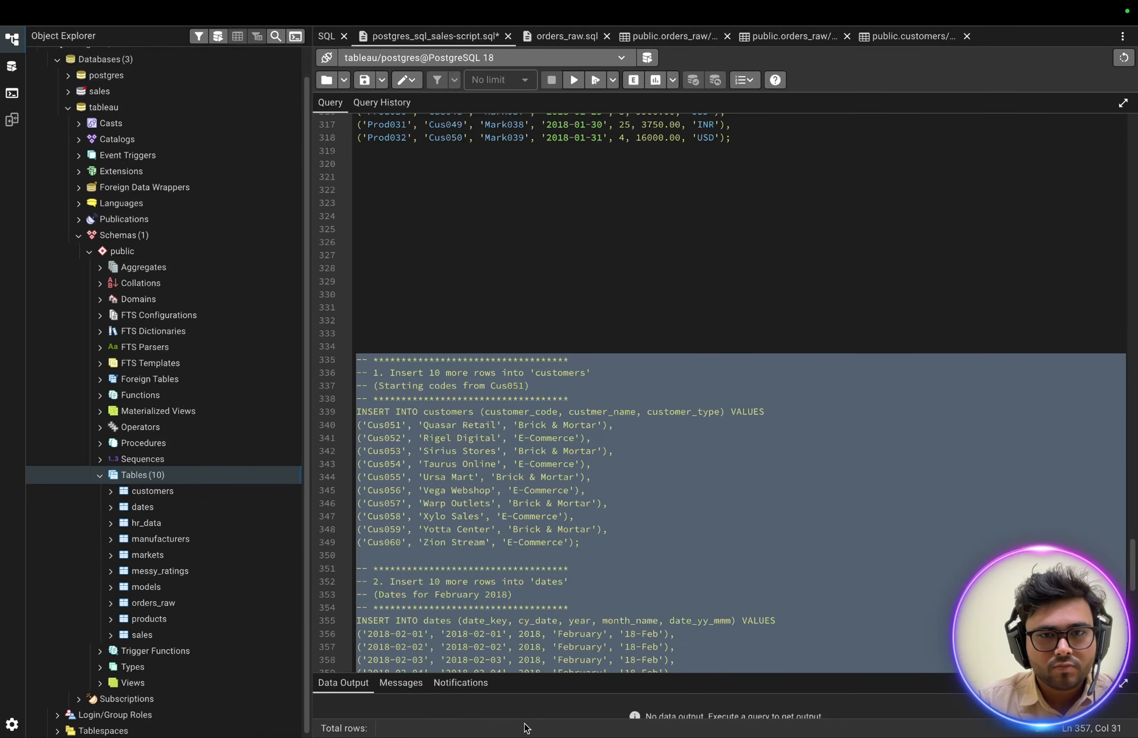
pyautogui.hotkey('shift', 'Down')
pyautogui.hotkey('shift', 'Down')
pyautogui.hotkey('shift', 'Down')
pyautogui.hotkey('shift', 'Down')
pyautogui.hotkey('shift', 'Down')
pyautogui.hotkey('shift', 'Down')
pyautogui.hotkey('shift', 'Down')
pyautogui.hotkey('shift', 'Down')
pyautogui.hotkey('shift', 'Down')
pyautogui.hotkey('shift', 'Down')
pyautogui.hotkey('shift', 'Down')
pyautogui.hotkey('shift', 'Down')
pyautogui.hotkey('shift', 'Down')
pyautogui.hotkey('shift', 'Down')
pyautogui.hotkey('shift', 'Down')
pyautogui.hotkey('shift', 'Down')
pyautogui.hotkey('shift', 'Down')
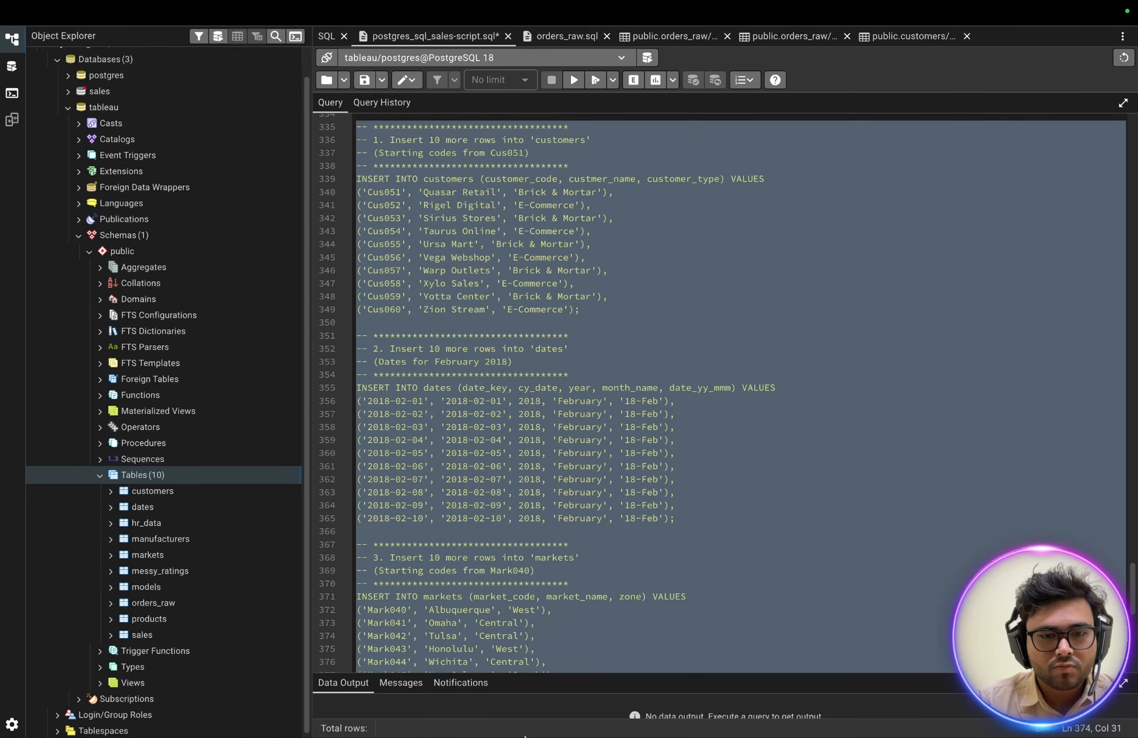
pyautogui.hotkey('shift', 'Down')
pyautogui.hotkey('shift', 'Down')
pyautogui.hotkey('shift', 'Down')
pyautogui.hotkey('shift', 'Down')
pyautogui.hotkey('shift', 'Down')
pyautogui.hotkey('shift', 'Down')
pyautogui.hotkey('shift', 'Down')
pyautogui.hotkey('shift', 'Down')
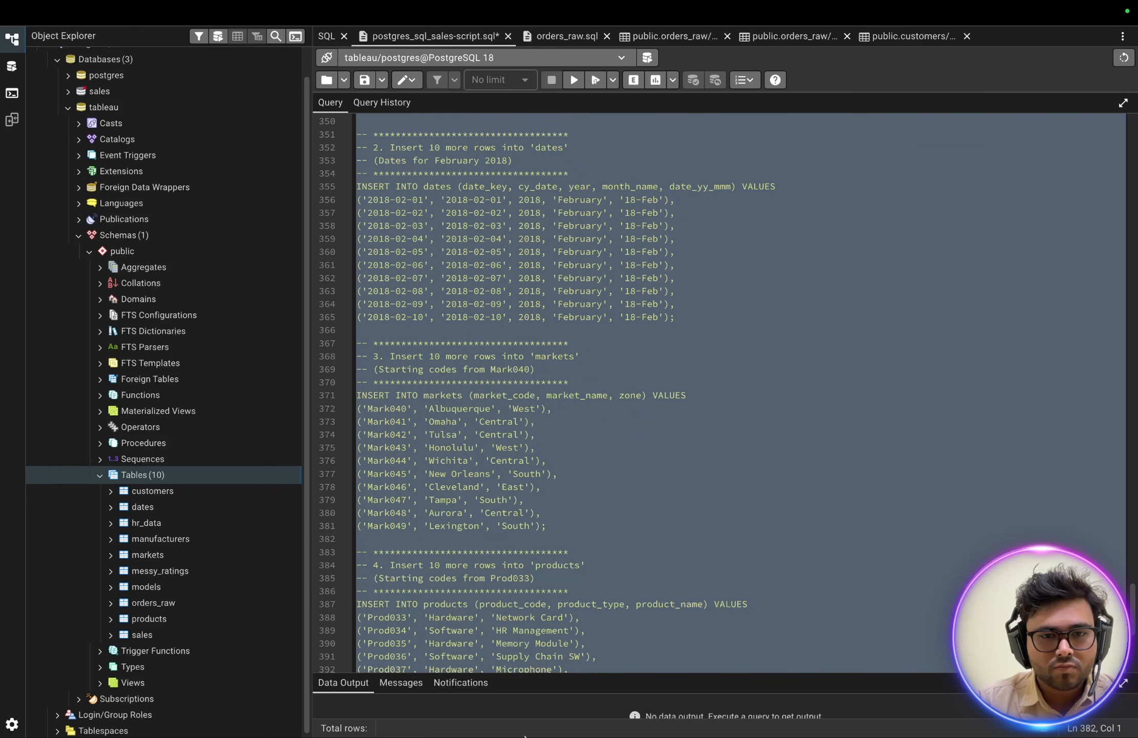
pyautogui.hotkey('shift', 'Down')
pyautogui.hotkey('shift', 'Down')
pyautogui.hotkey('shift', 'Down')
pyautogui.hotkey('shift', 'Down')
pyautogui.hotkey('shift', 'Down')
pyautogui.hotkey('shift', 'Down')
pyautogui.hotkey('shift', 'Down')
pyautogui.hotkey('shift', 'Down')
pyautogui.hotkey('shift', 'Down')
pyautogui.hotkey('shift', 'Down')
pyautogui.hotkey('shift', 'Down')
pyautogui.hotkey('shift', 'Down')
pyautogui.hotkey('shift', 'Down')
pyautogui.hotkey('shift', 'Down')
pyautogui.hotkey('shift', 'Down')
pyautogui.hotkey('shift', 'Down')
pyautogui.hotkey('shift', 'Down')
pyautogui.hotkey('shift', 'Down')
pyautogui.hotkey('shift', 'Down')
pyautogui.hotkey('shift', 'Down')
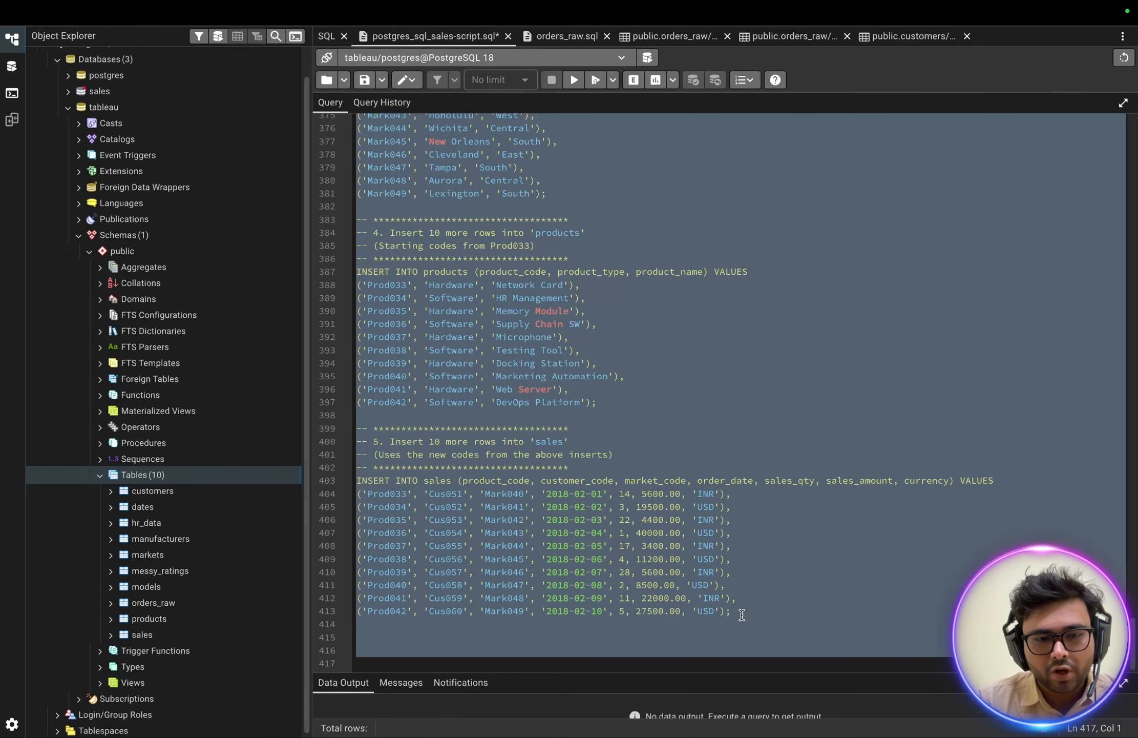
pyautogui.hotkey('shift', 'Up')
pyautogui.hotkey('shift', 'Up')
pyautogui.hotkey('shift', 'Up')
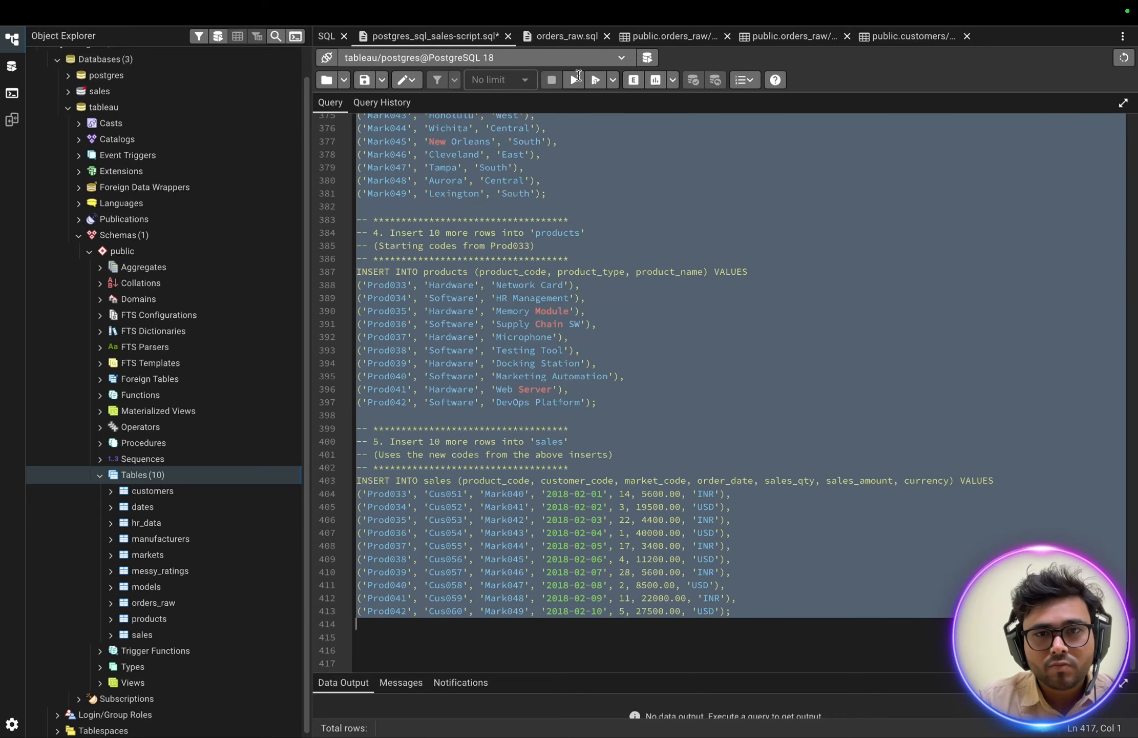
pyautogui.hotkey('shift', 'Left')
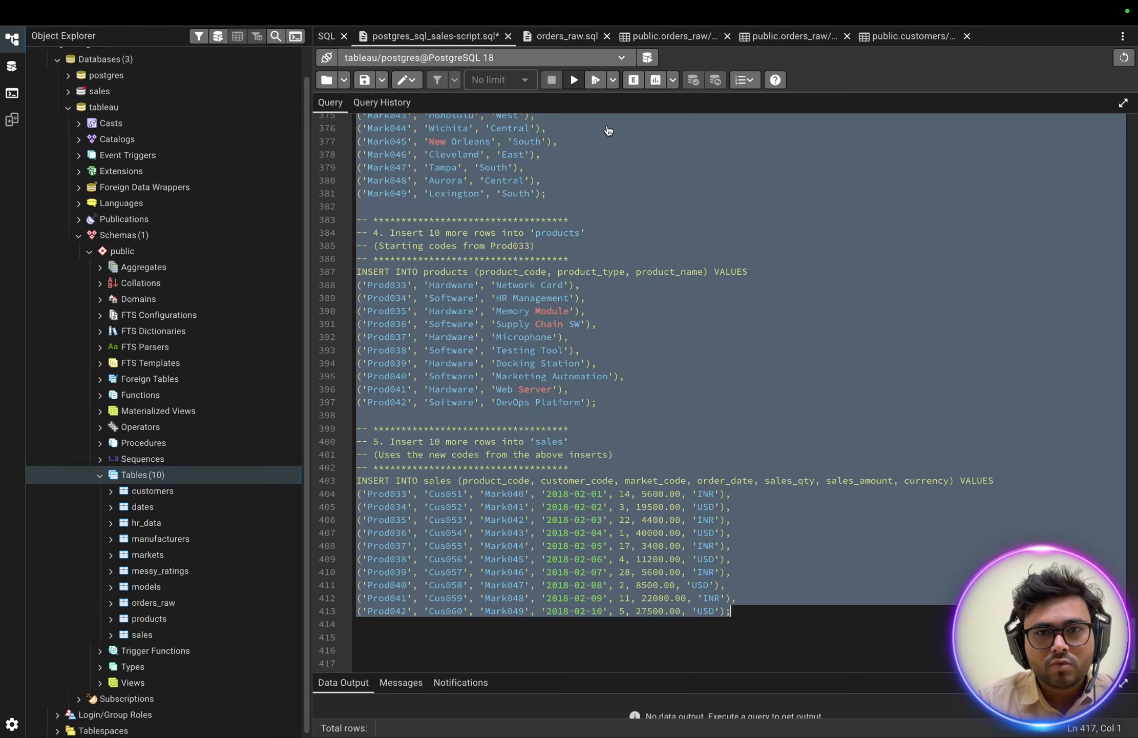
pyautogui.press('F5')
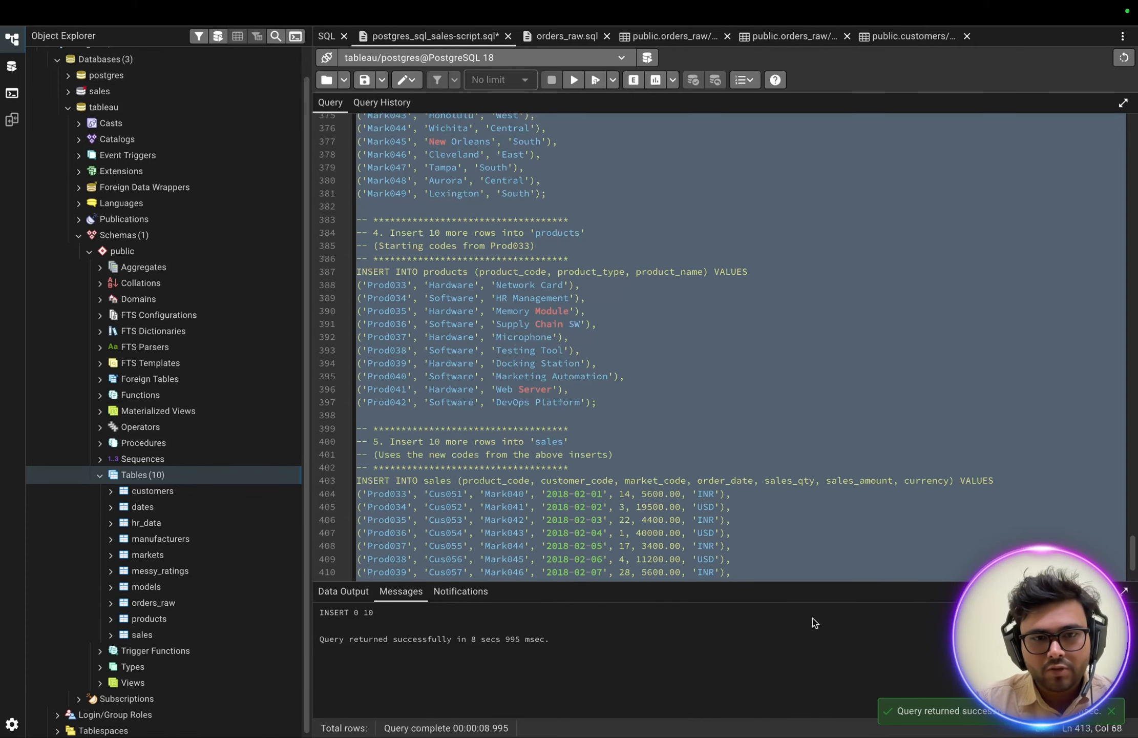
# Return to Tableau, close the note, refresh the data source and update the sales table preview to check the added rows.
pyautogui.hotkey('ctrl', 'Left')
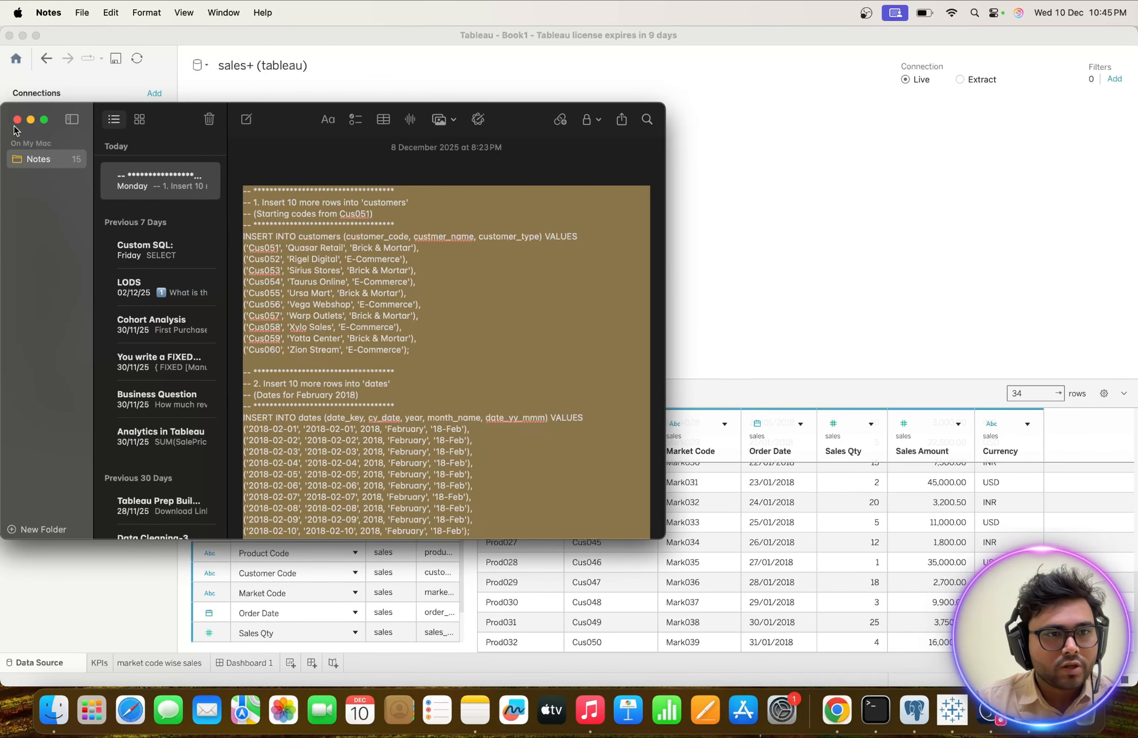
pyautogui.click(17, 119)
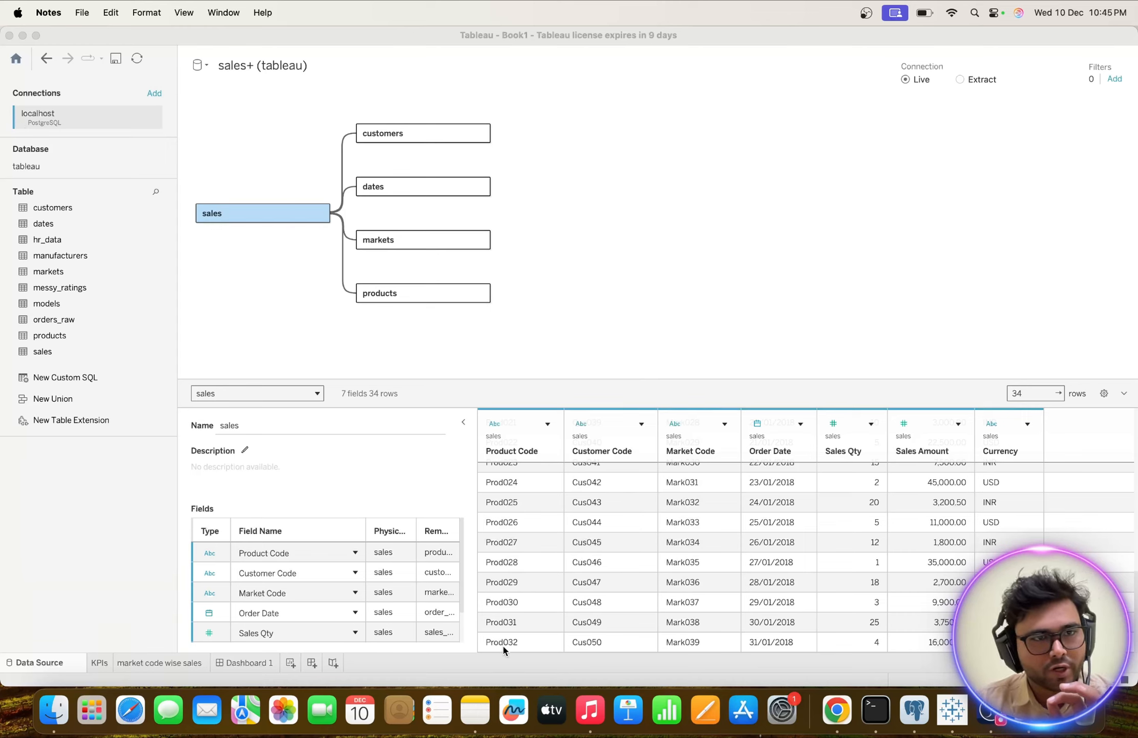
pyautogui.click(139, 57)
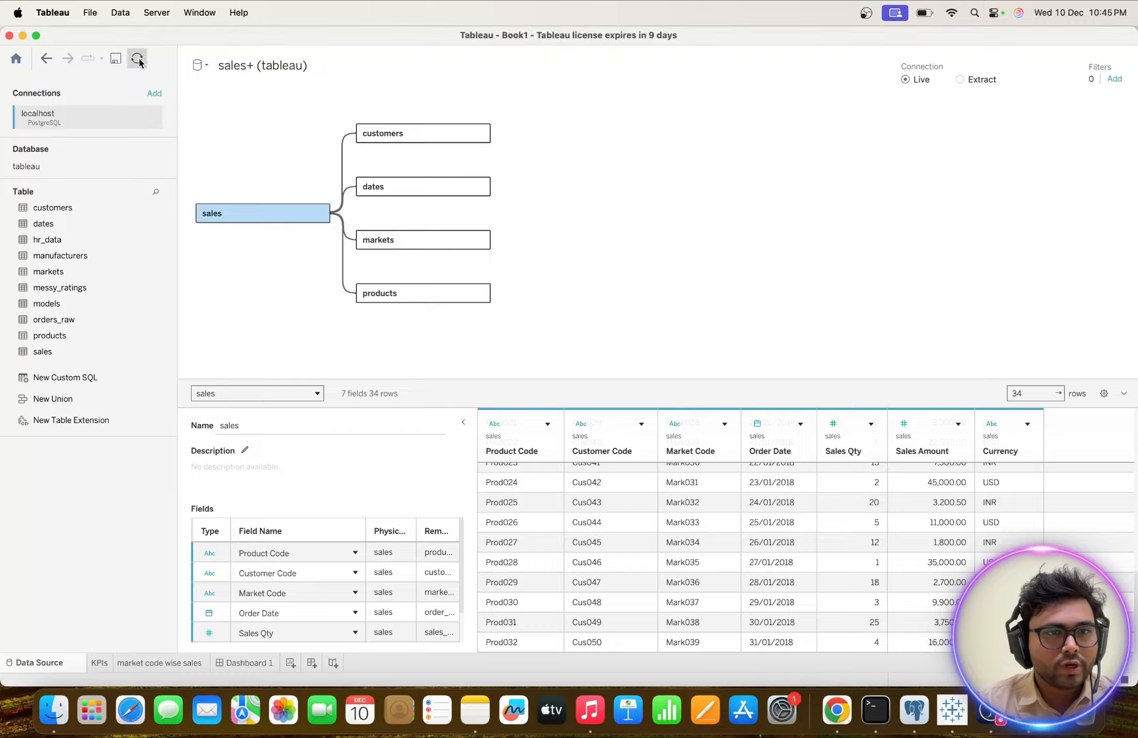
pyautogui.click(808, 508)
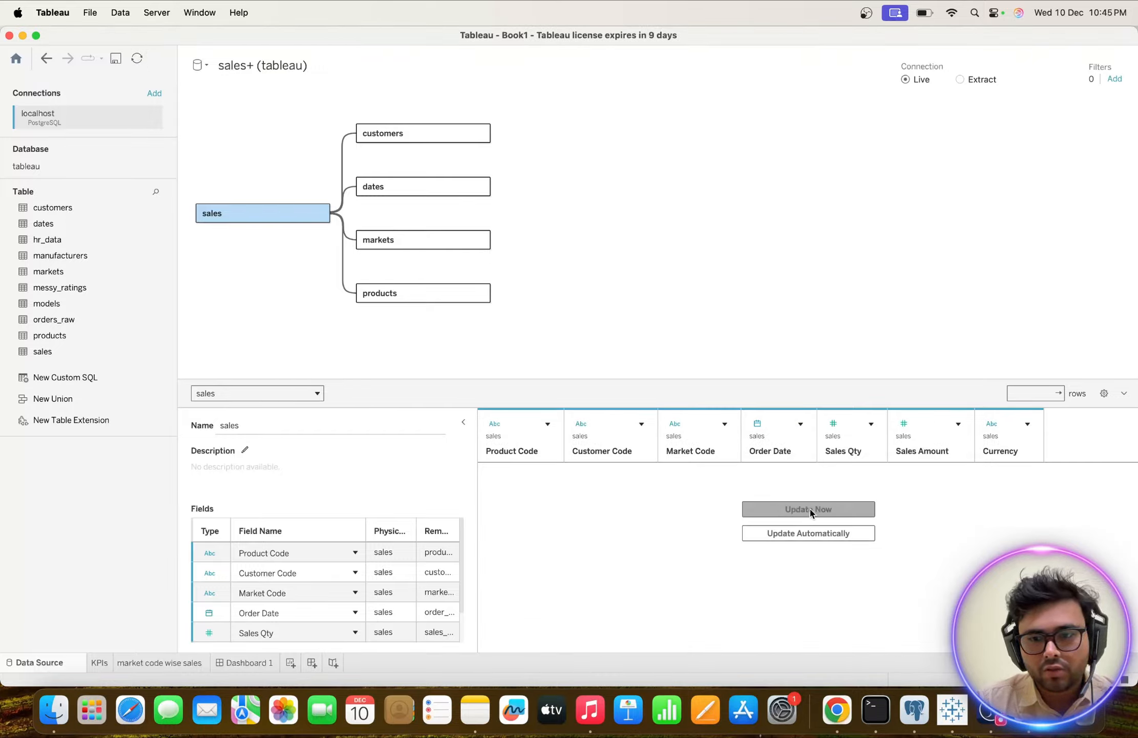
pyautogui.scroll(-10, 615, 568)
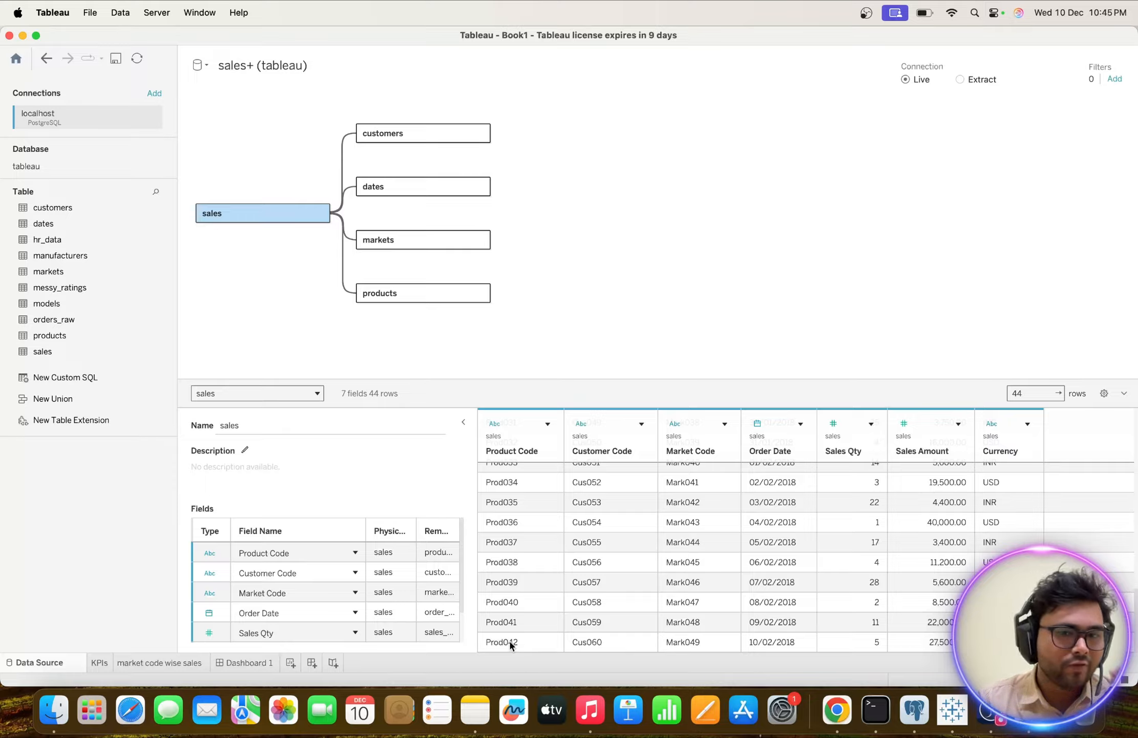
pyautogui.scroll(10, 528, 546)
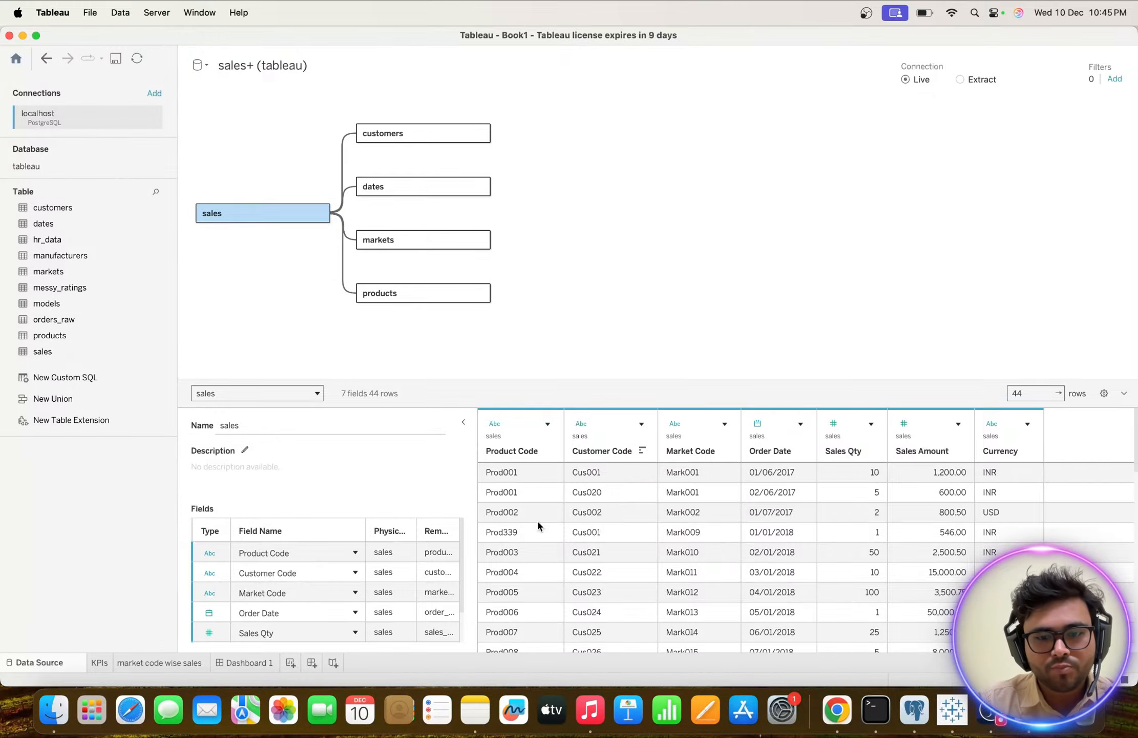
# Copy the second batch of insert statements, from Cus061 through sales row Prod052, from Notes to the end of the pgAdmin script.
pyautogui.hotkey('ctrl', 'Right')
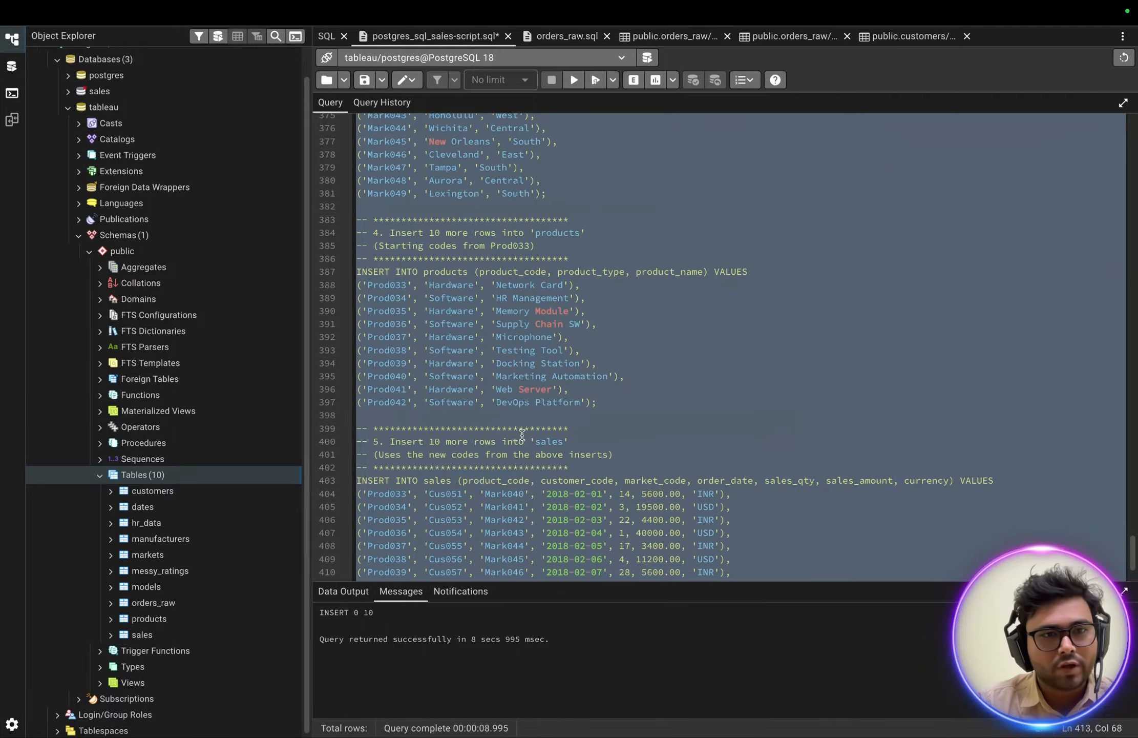
pyautogui.hotkey('ctrl', 'Left')
pyautogui.click(475, 710)
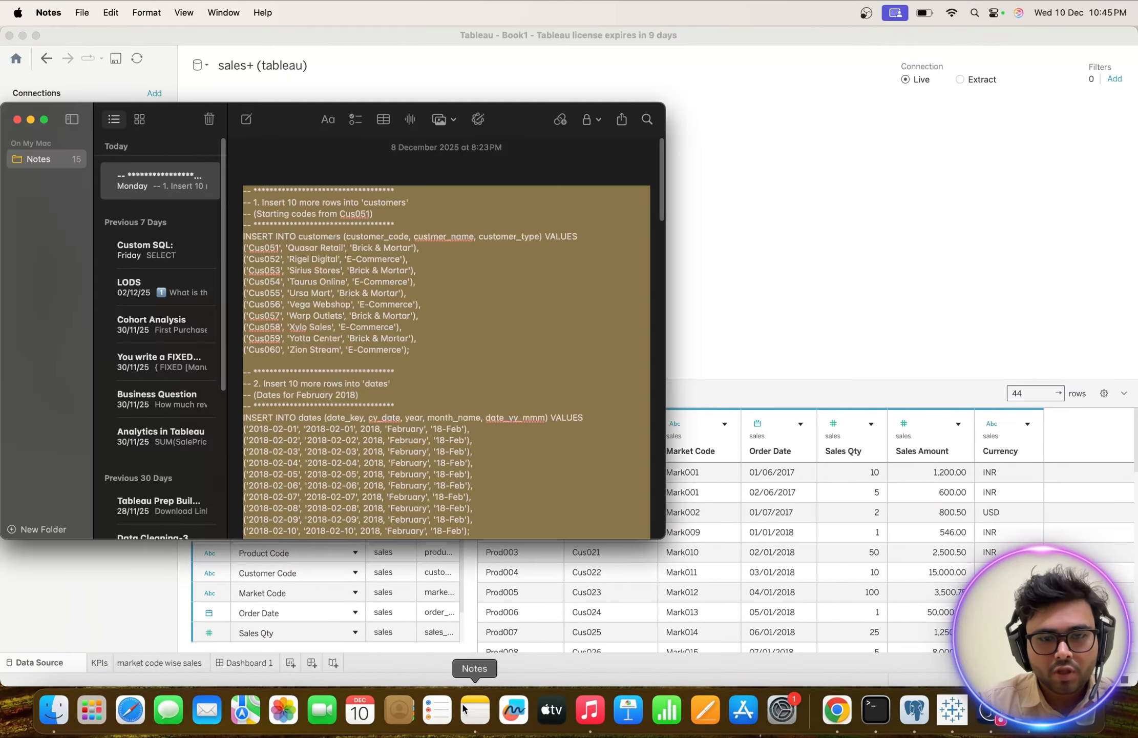
pyautogui.scroll(-15, 423, 384)
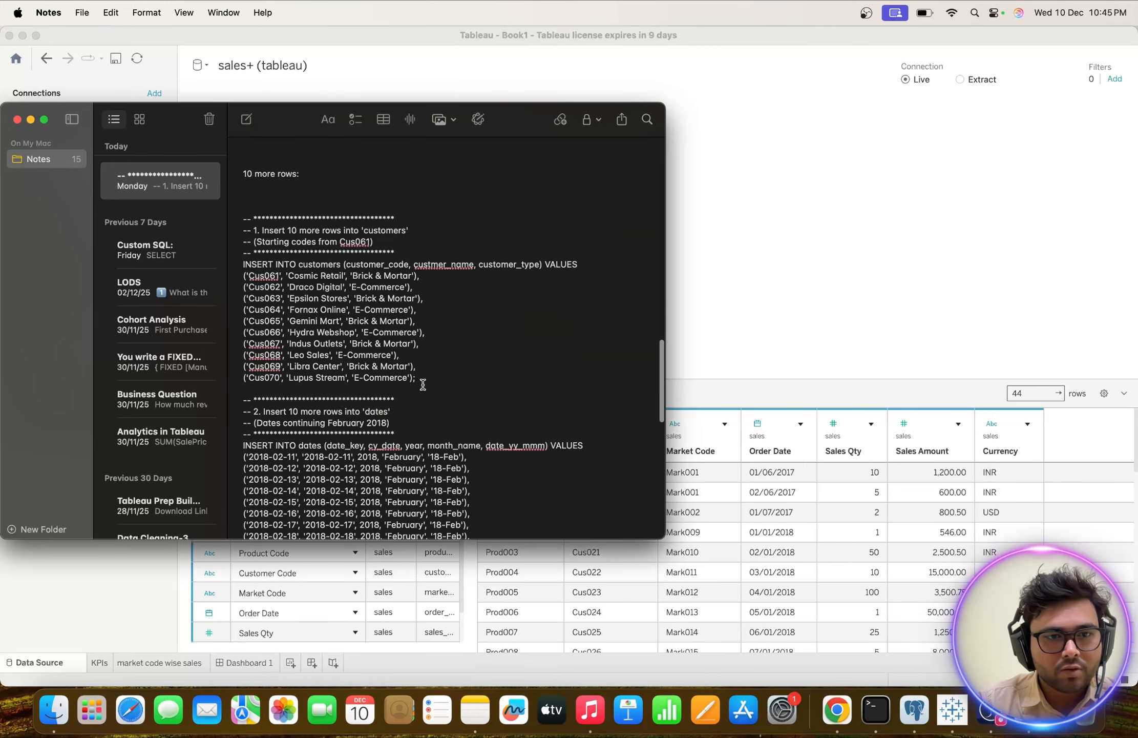
pyautogui.moveTo(244, 219); pyautogui.dragTo(466, 564)
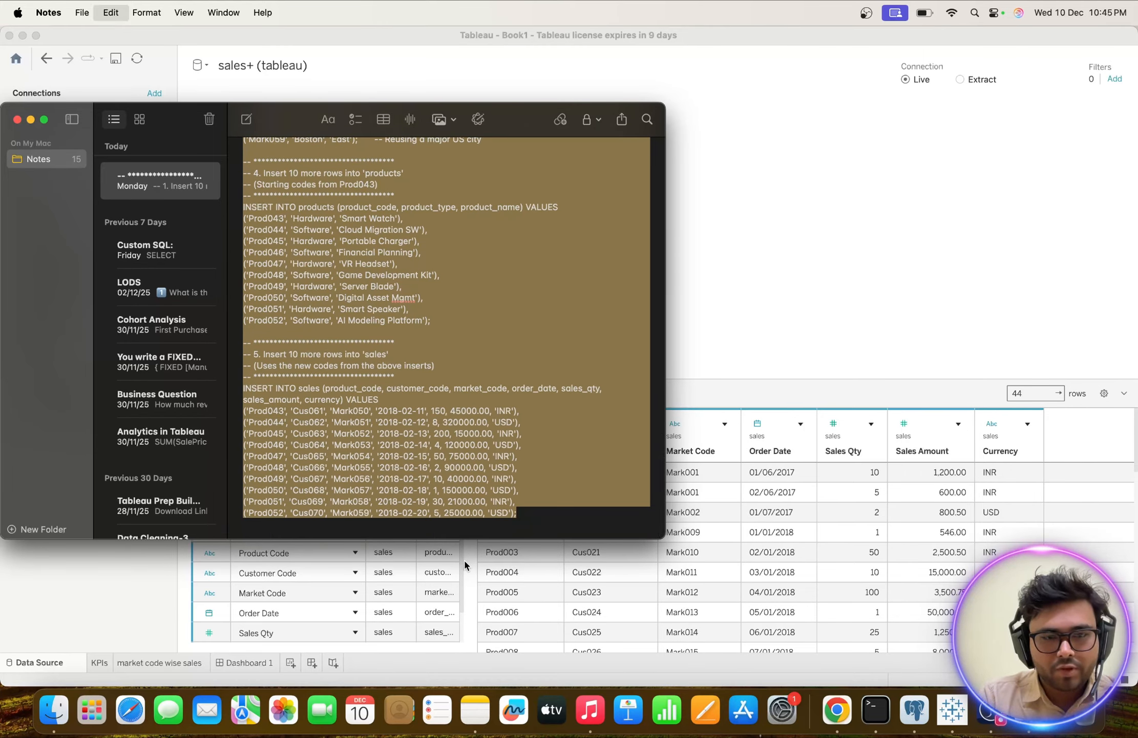
pyautogui.hotkey('ctrl', 'Right')
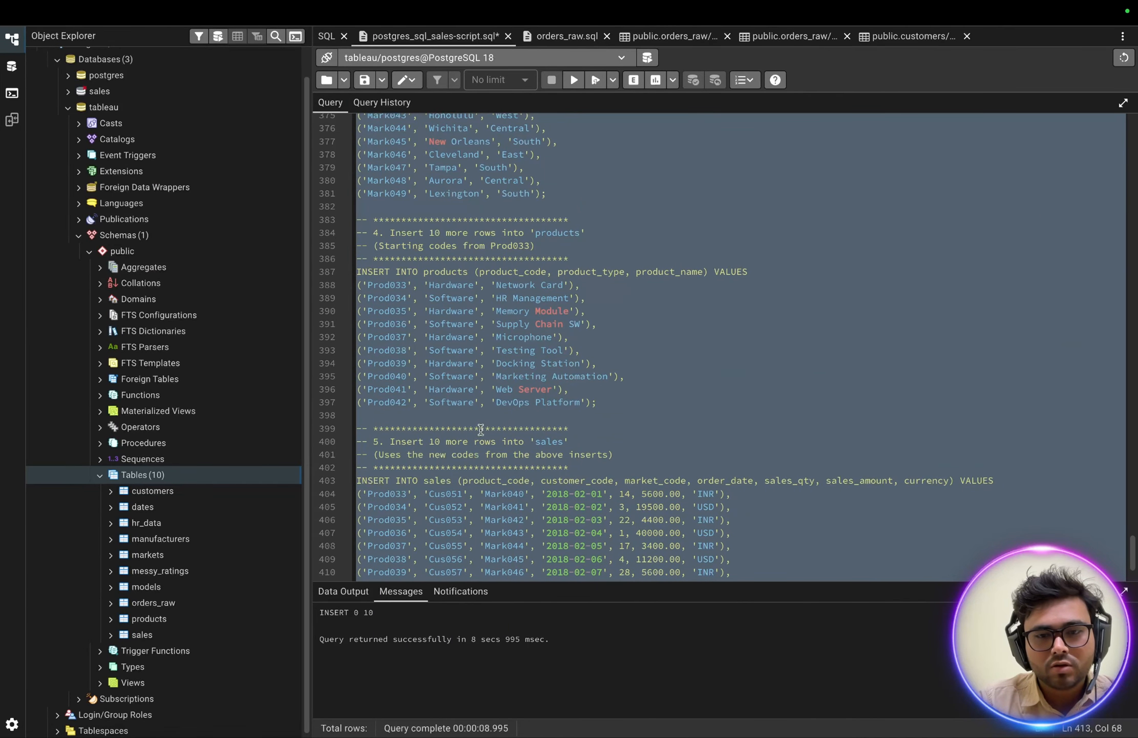
pyautogui.scroll(-3, 733, 560)
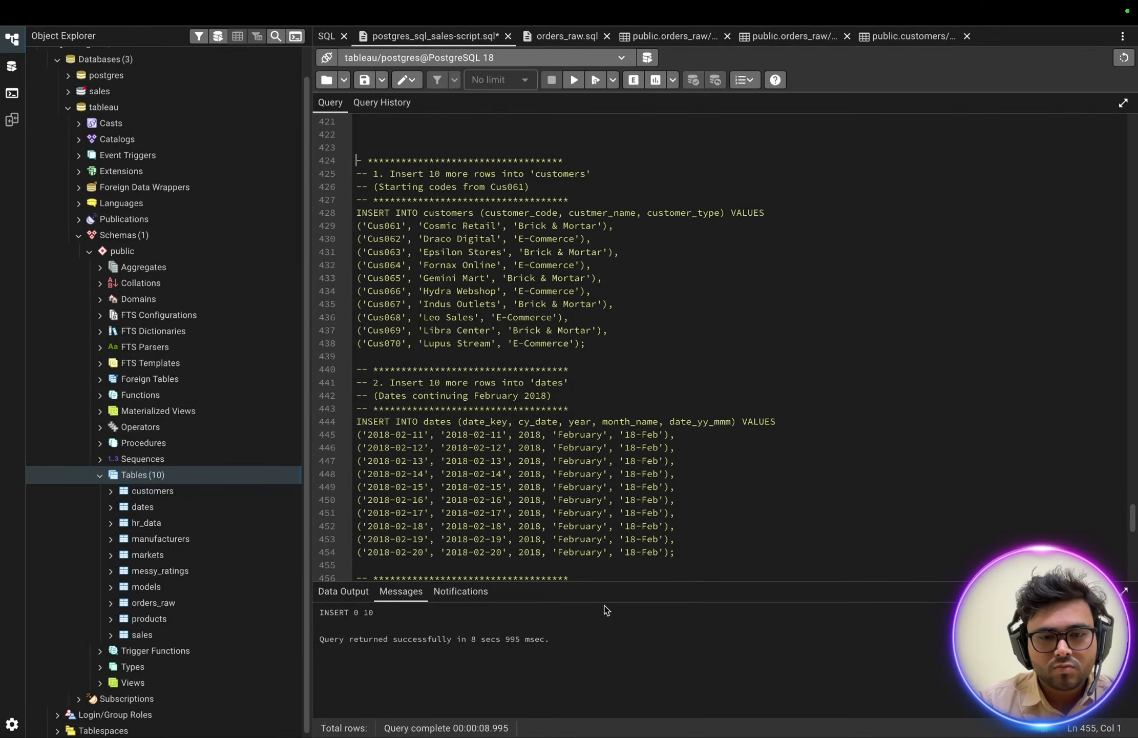
# Try to execute the second batch of insert statements, from the customers block starting at Cus061 through sales row Prod052.
pyautogui.press('super+z')
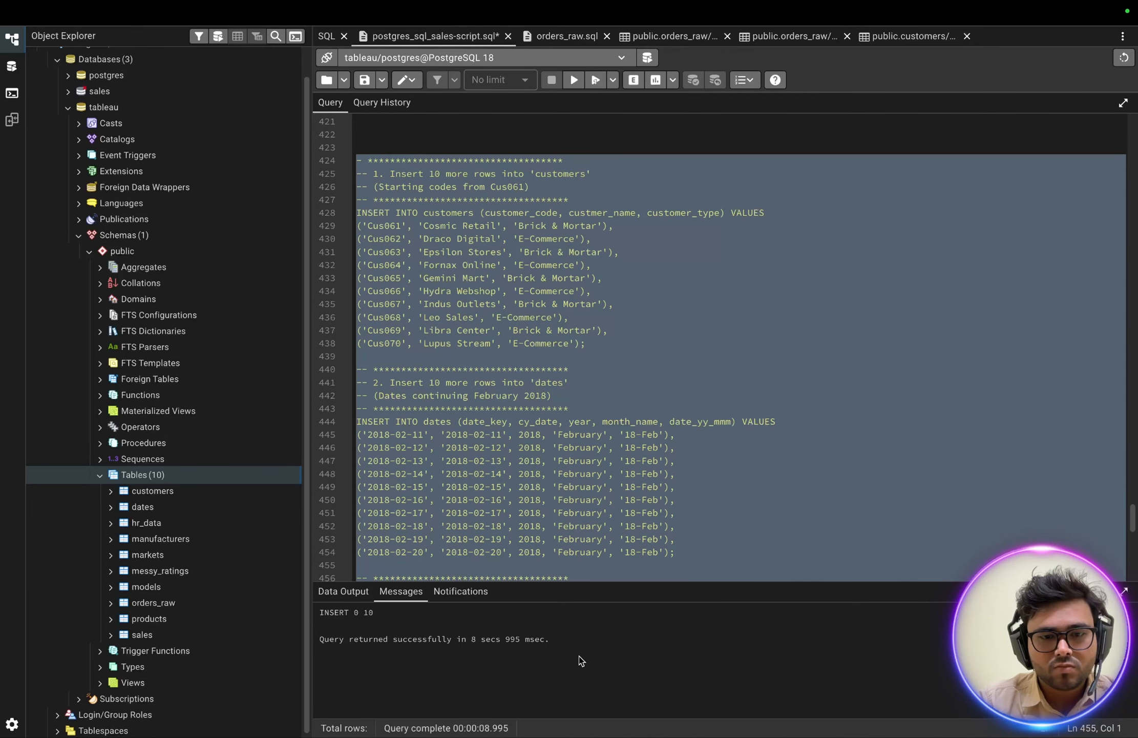
pyautogui.moveTo(579, 656); pyautogui.dragTo(578, 656)
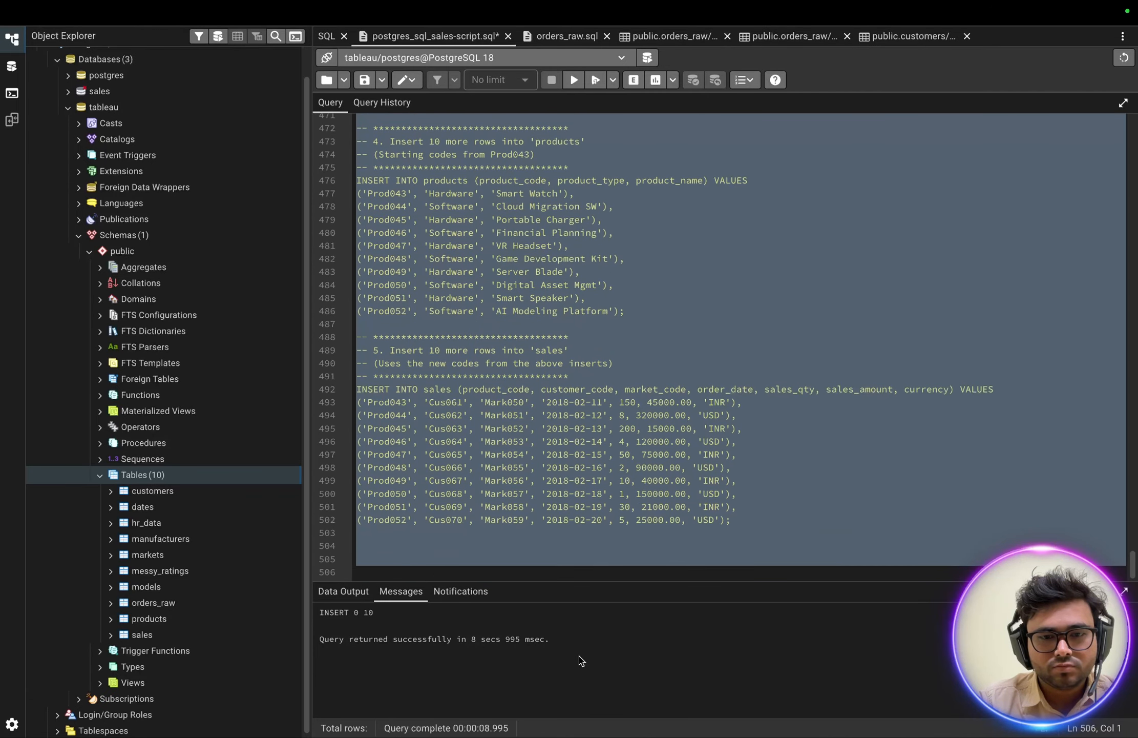
pyautogui.keyDown('shift'); pyautogui.click(731, 520); pyautogui.keyUp('shift')
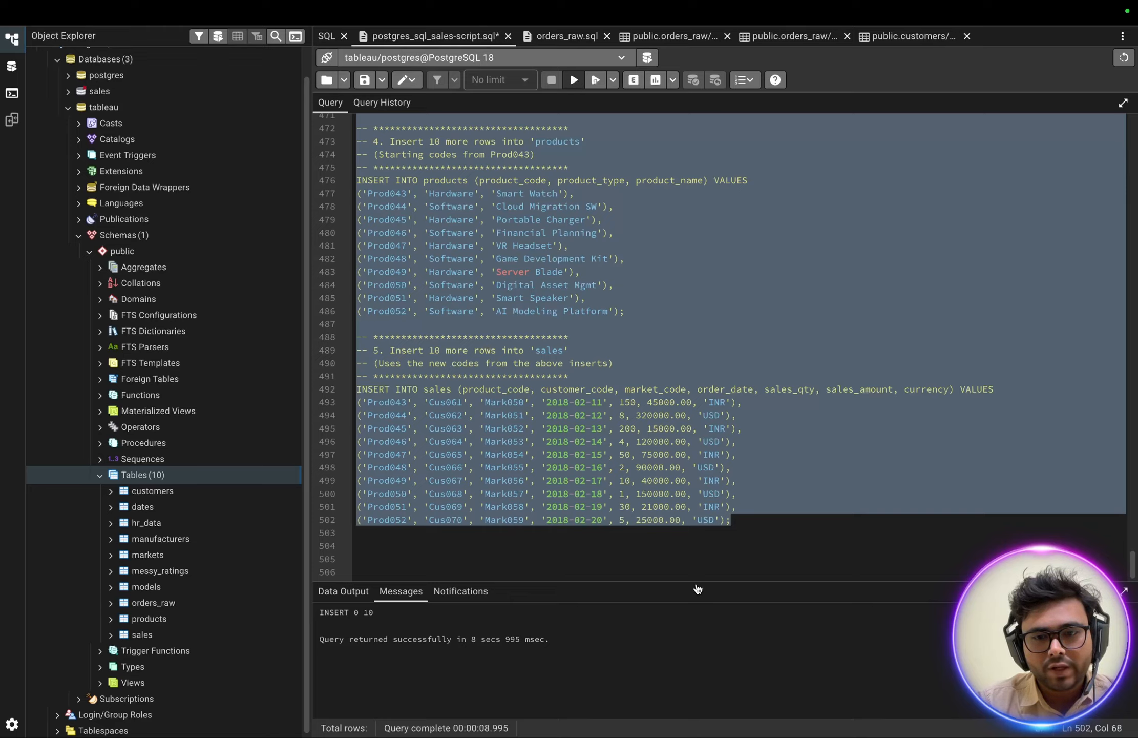
pyautogui.press('F5')
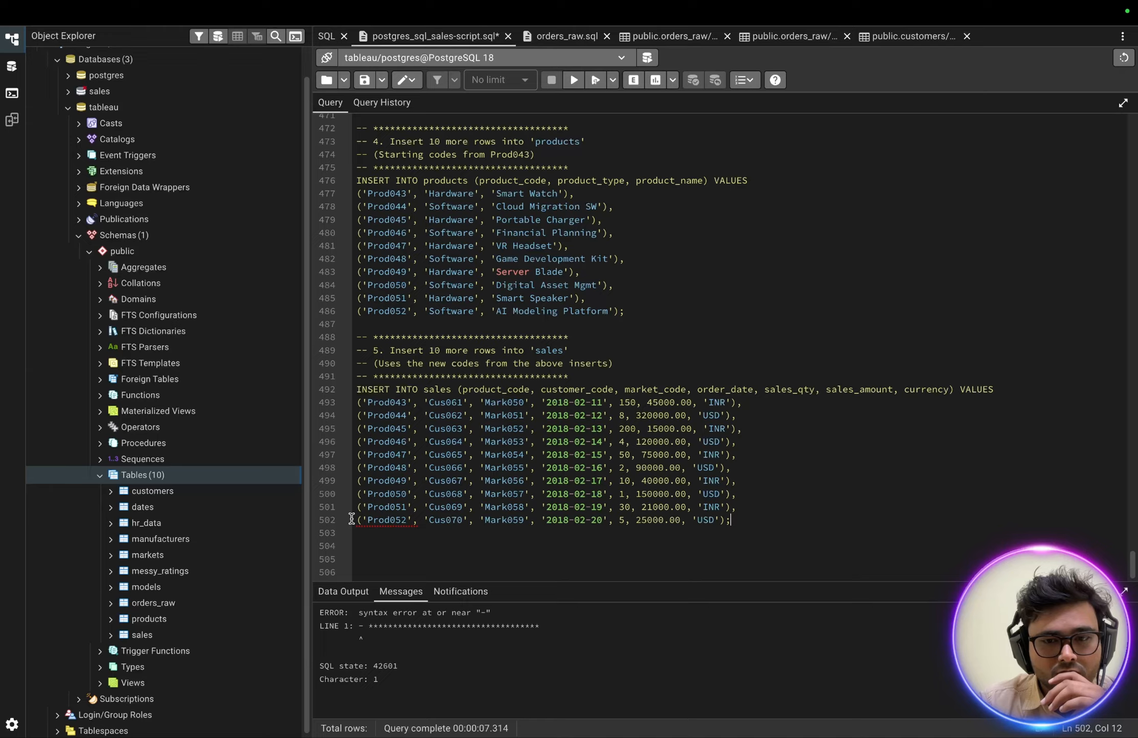
# Delete the Prod052 row from the last sales insert and end the Prod051 row with a semicolon.
pyautogui.press('super+shift+Left')
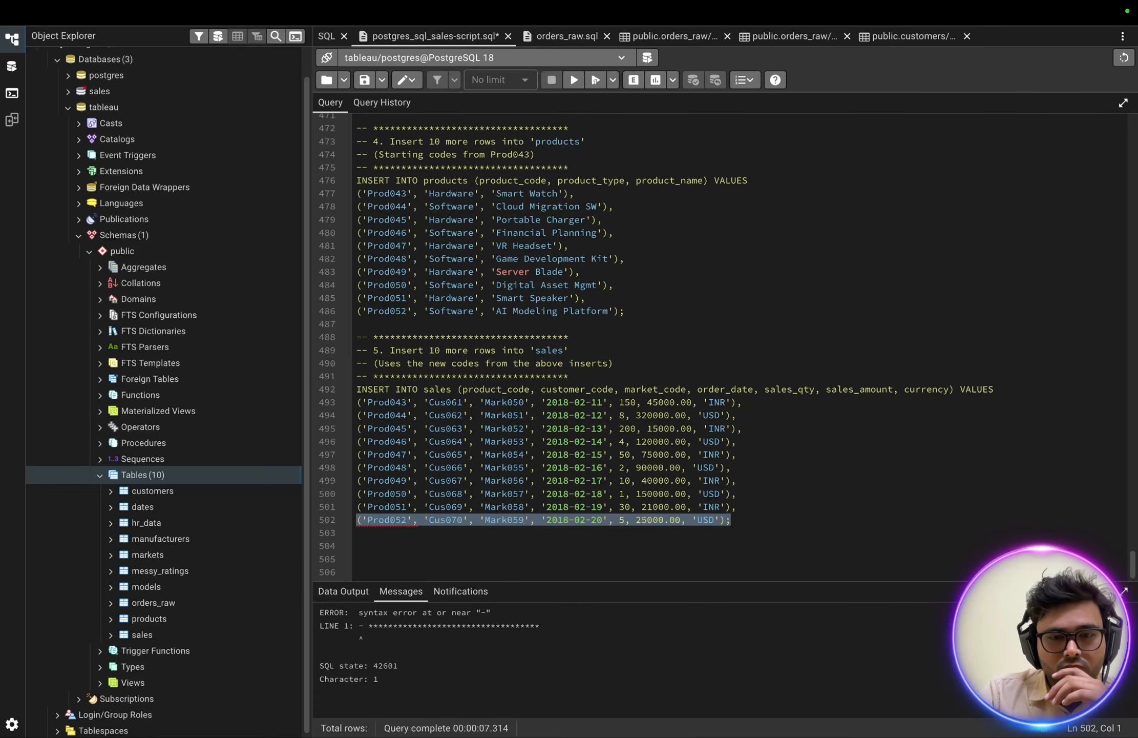
pyautogui.press('BackSpace')
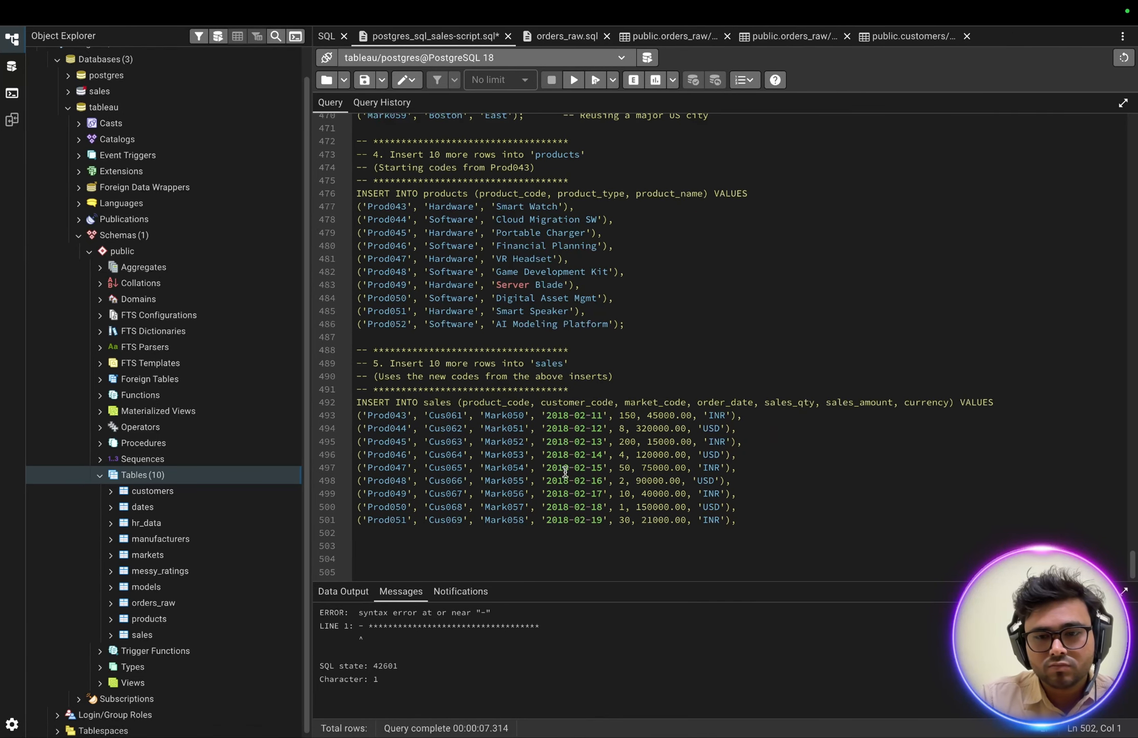
pyautogui.press('BackSpace')
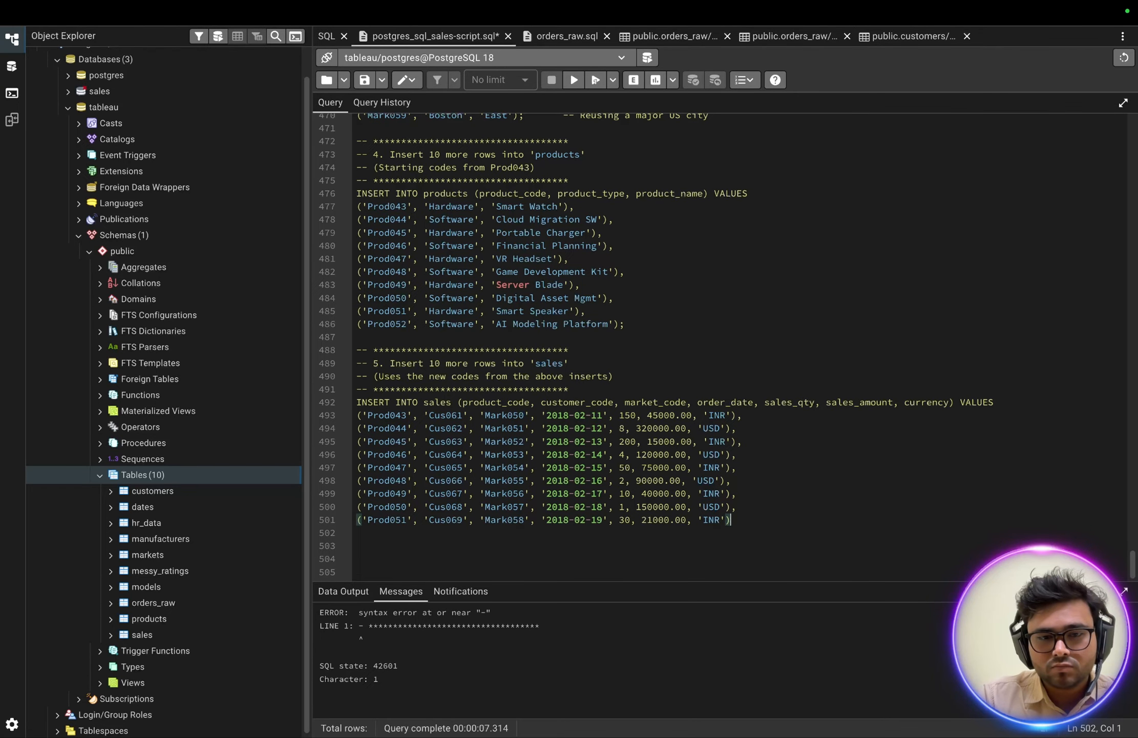
pyautogui.write(';')
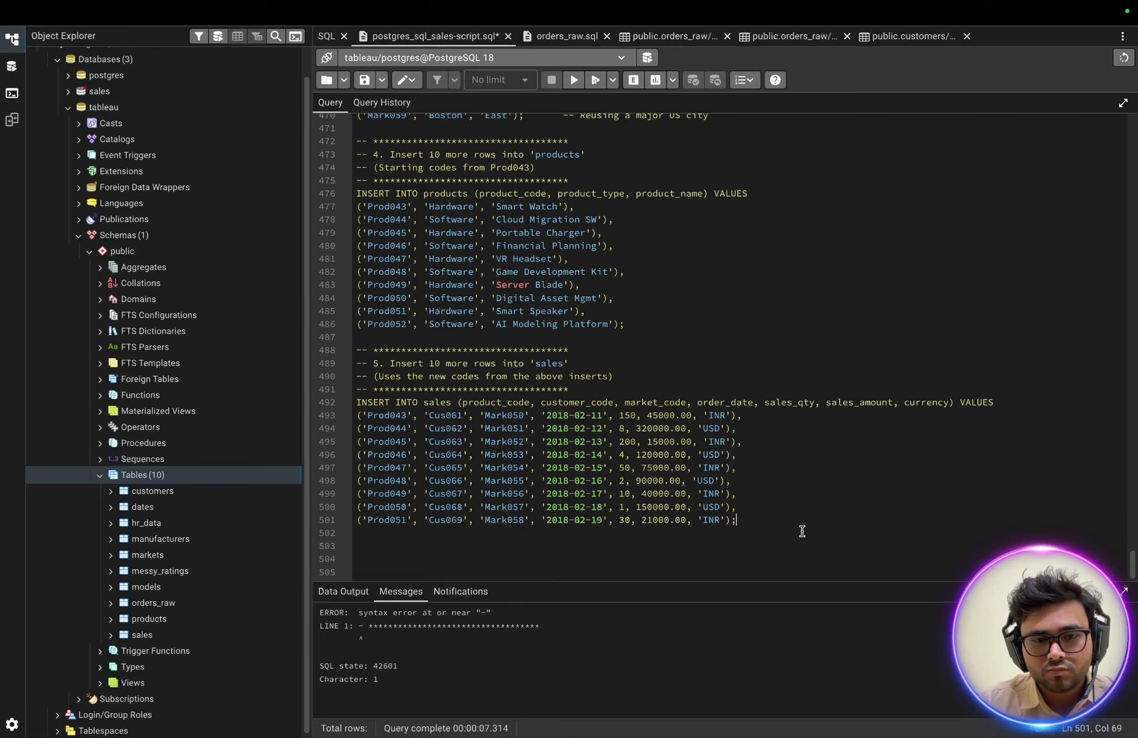
# Execute only the second batch of insert statements, ending with sales row Prod051.
pyautogui.press('super+a')
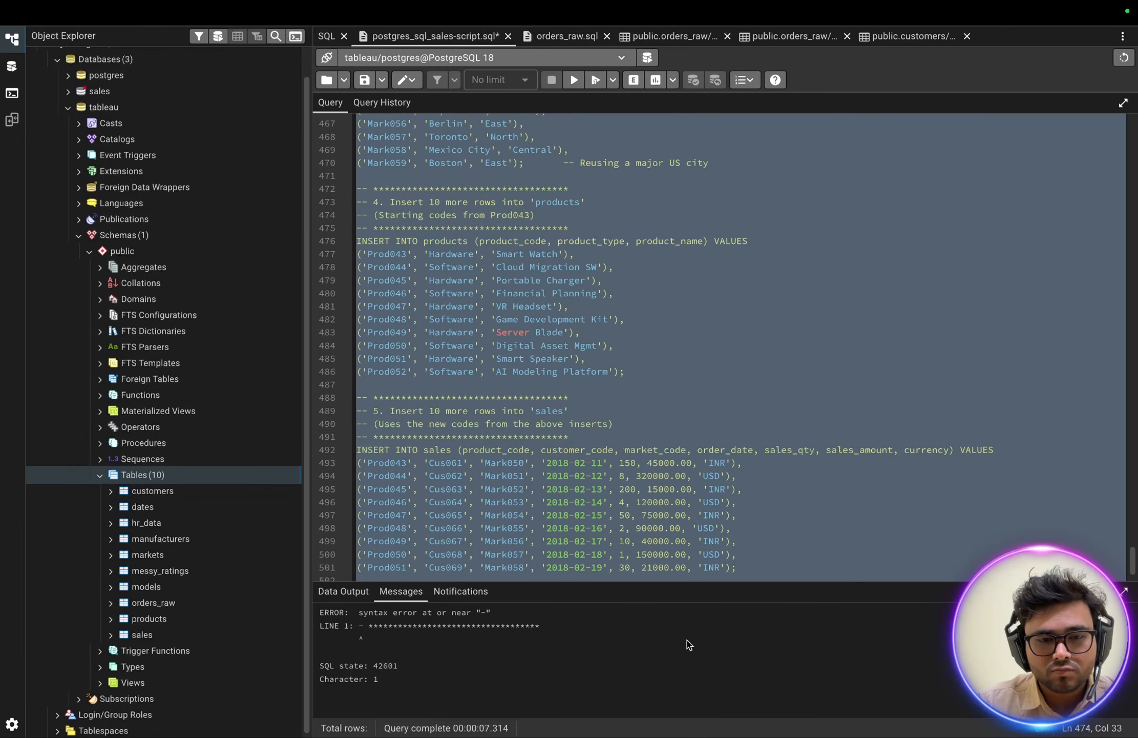
pyautogui.moveTo(689, 645); pyautogui.dragTo(750, 534)
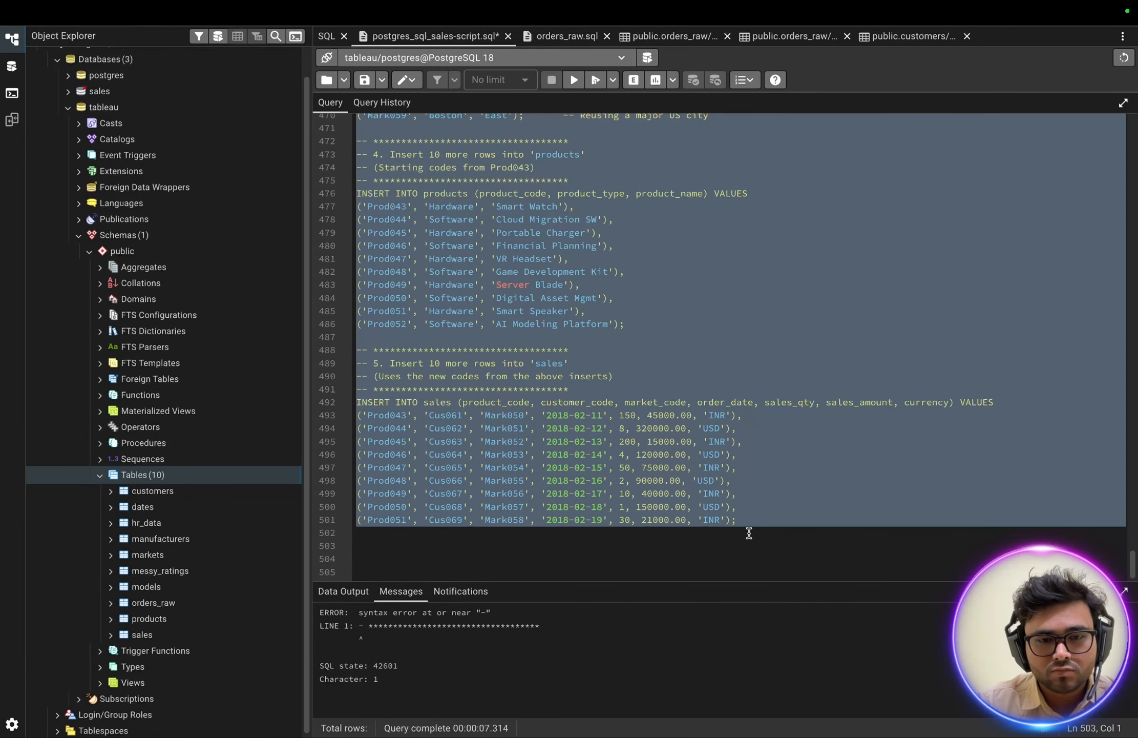
pyautogui.click(575, 80)
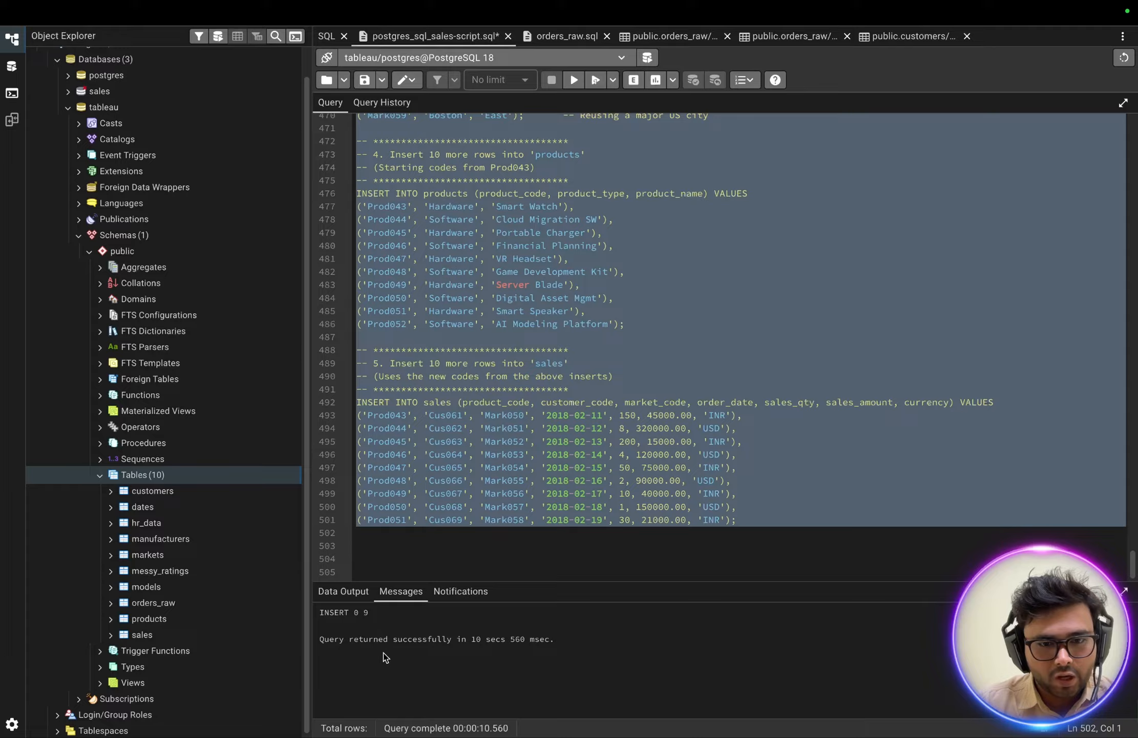
# Switch to Tableau, close the note, and refresh the data source and sales table preview to check the newly inserted rows.
pyautogui.hotkey('ctrl', 'Left')
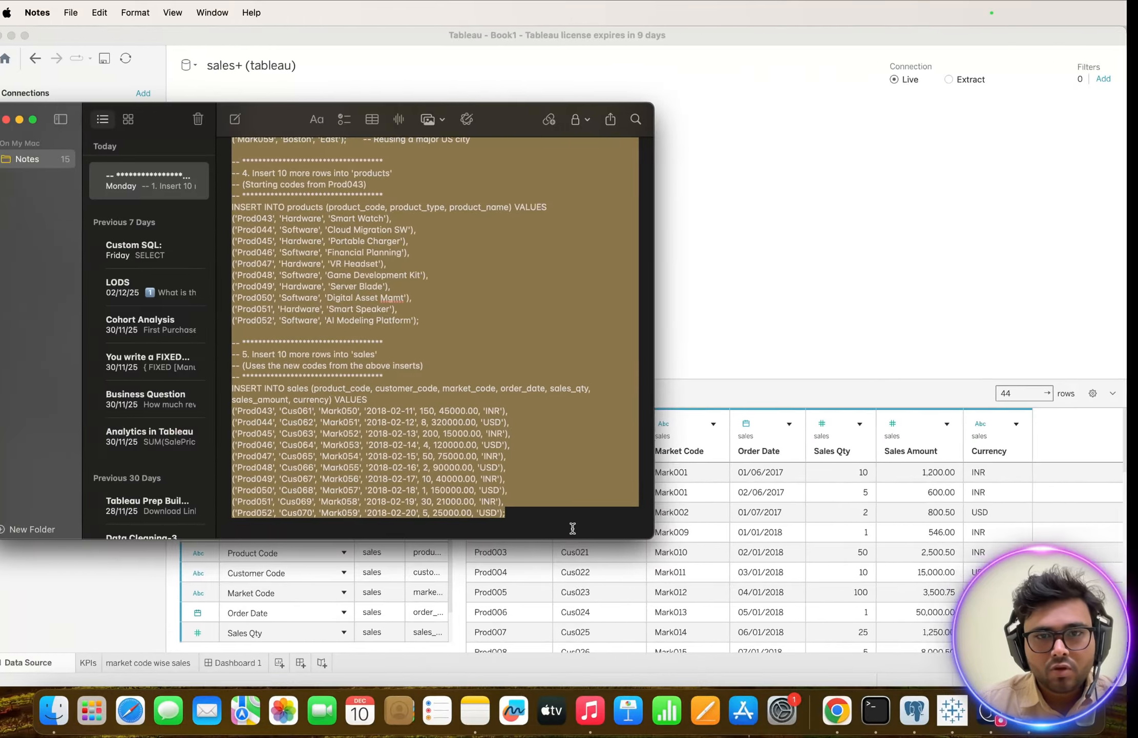
pyautogui.click(31, 120)
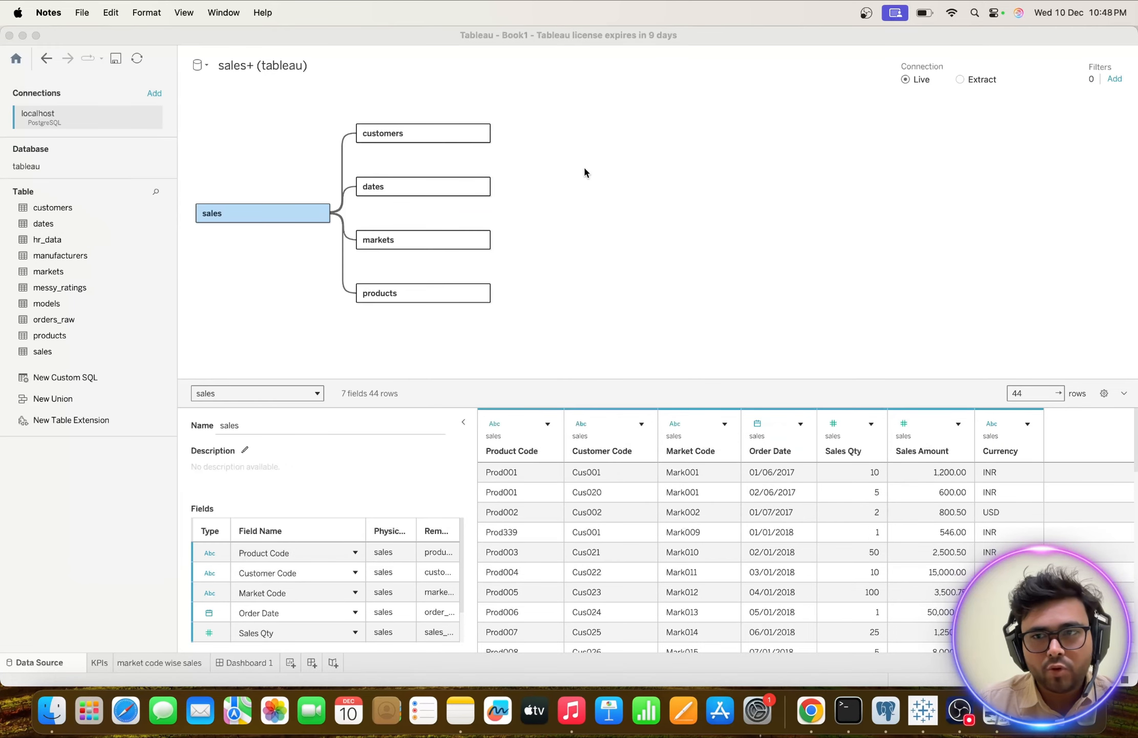
pyautogui.scroll(-10, 522, 553)
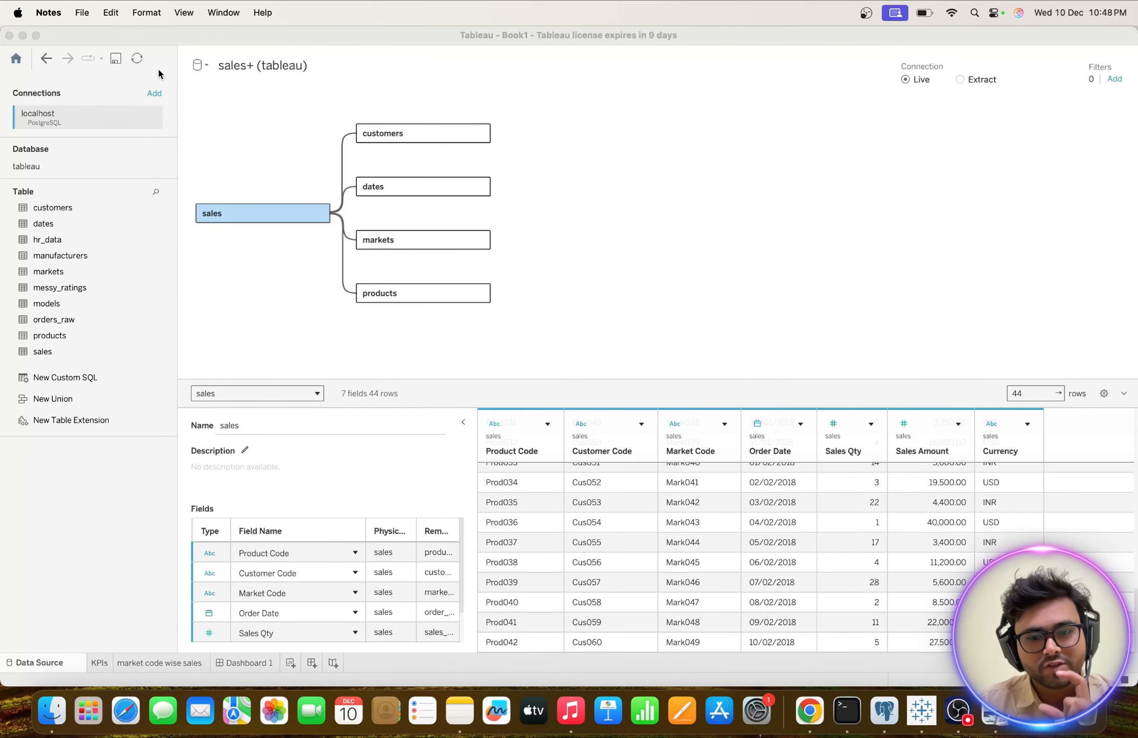
pyautogui.click(137, 60)
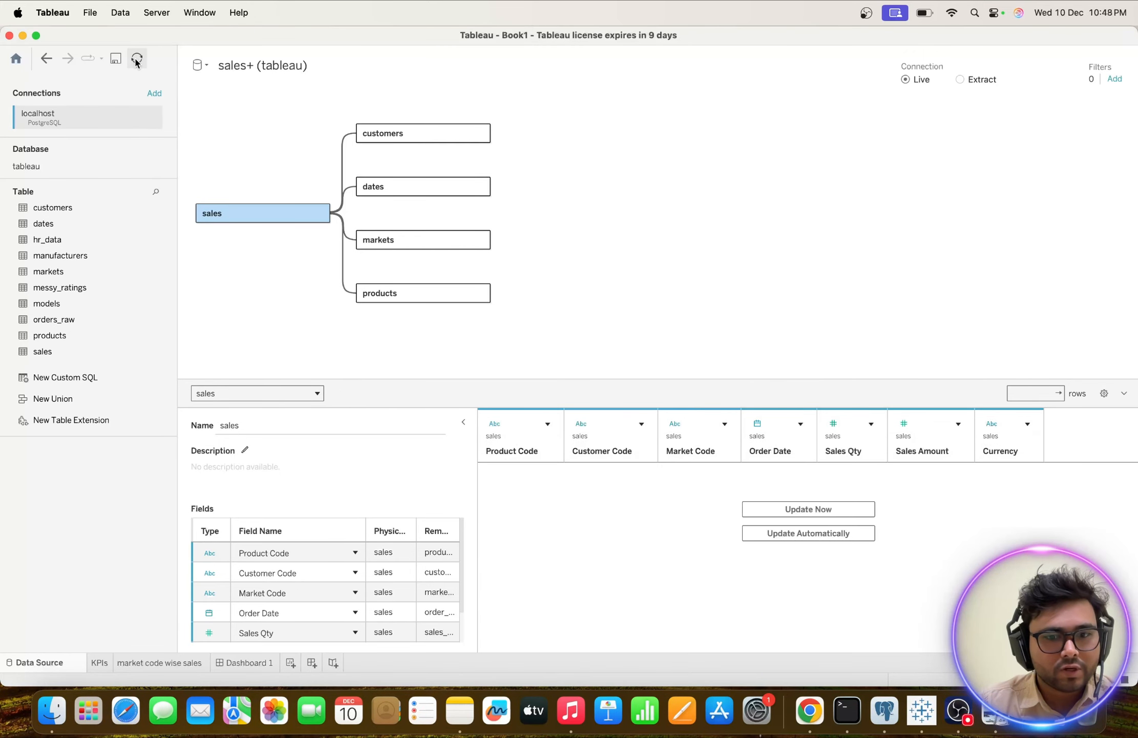
pyautogui.click(807, 509)
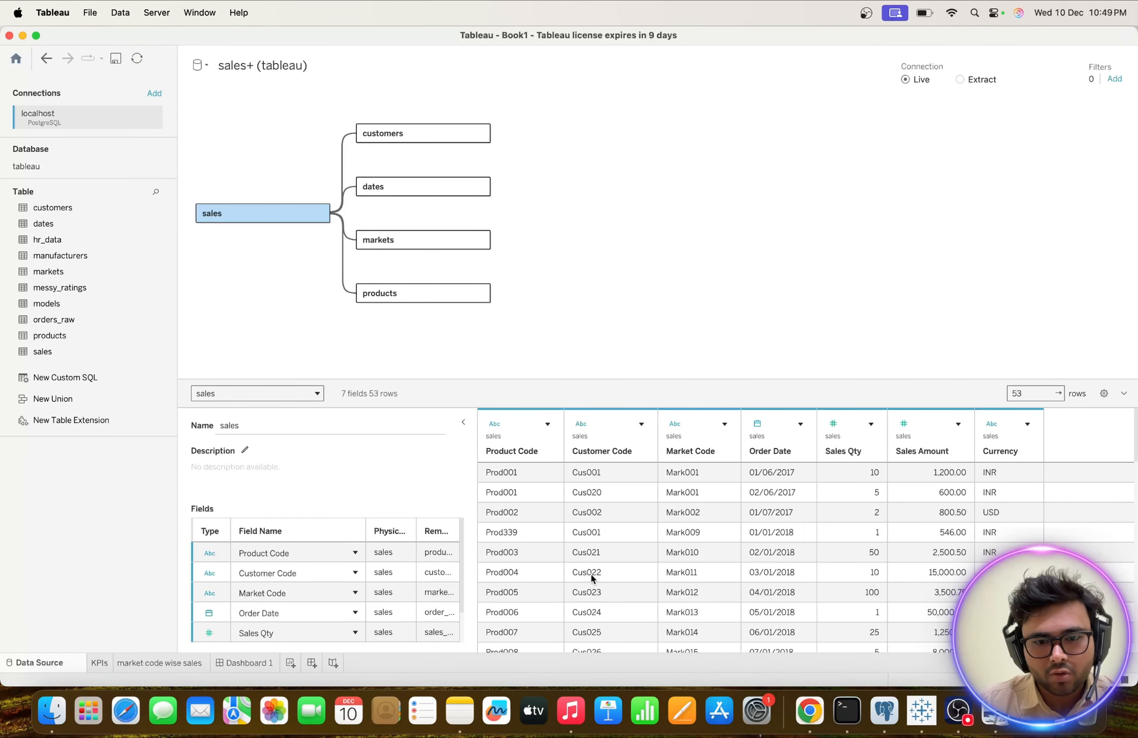
pyautogui.scroll(-12, 592, 578)
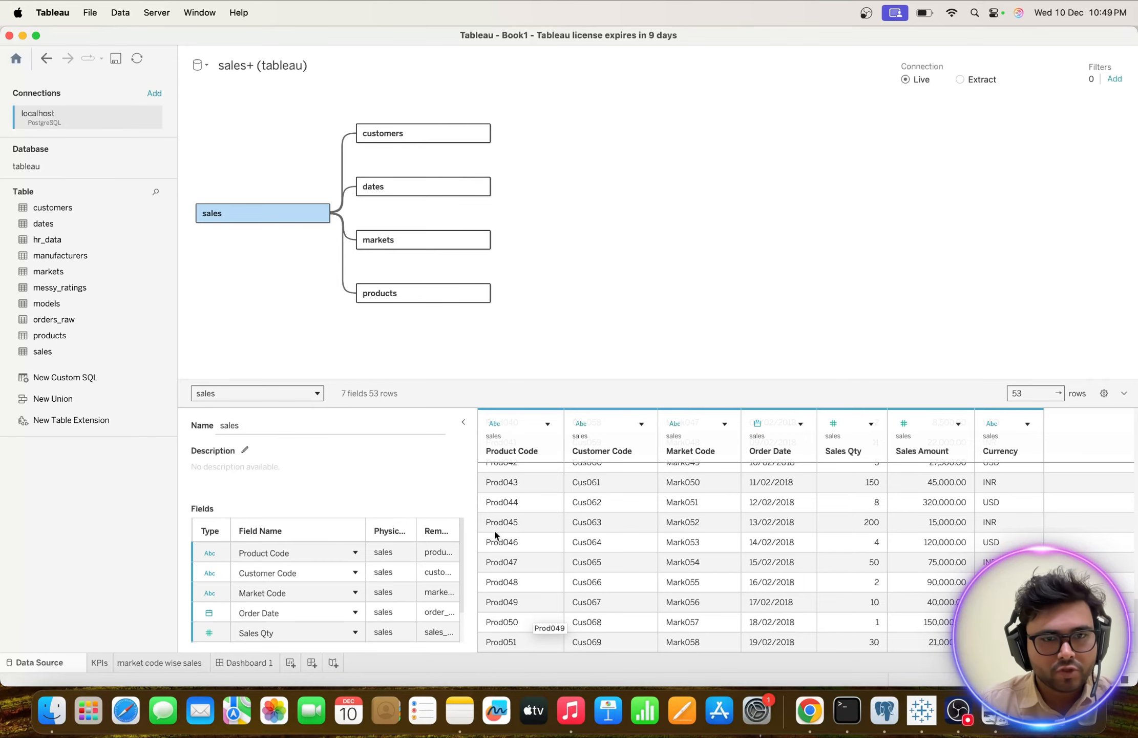
# Review the KPIs sheet, the market code wise sales sheet and Dashboard 1 with the refreshed data.
pyautogui.click(99, 662)
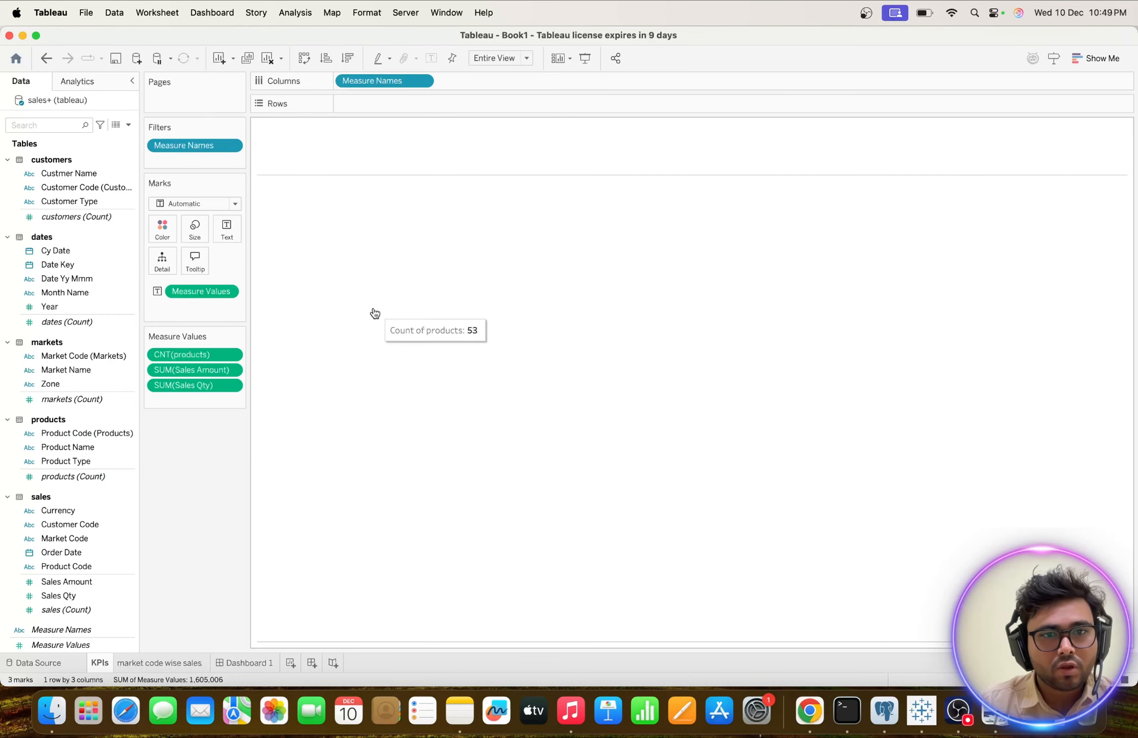
pyautogui.click(145, 662)
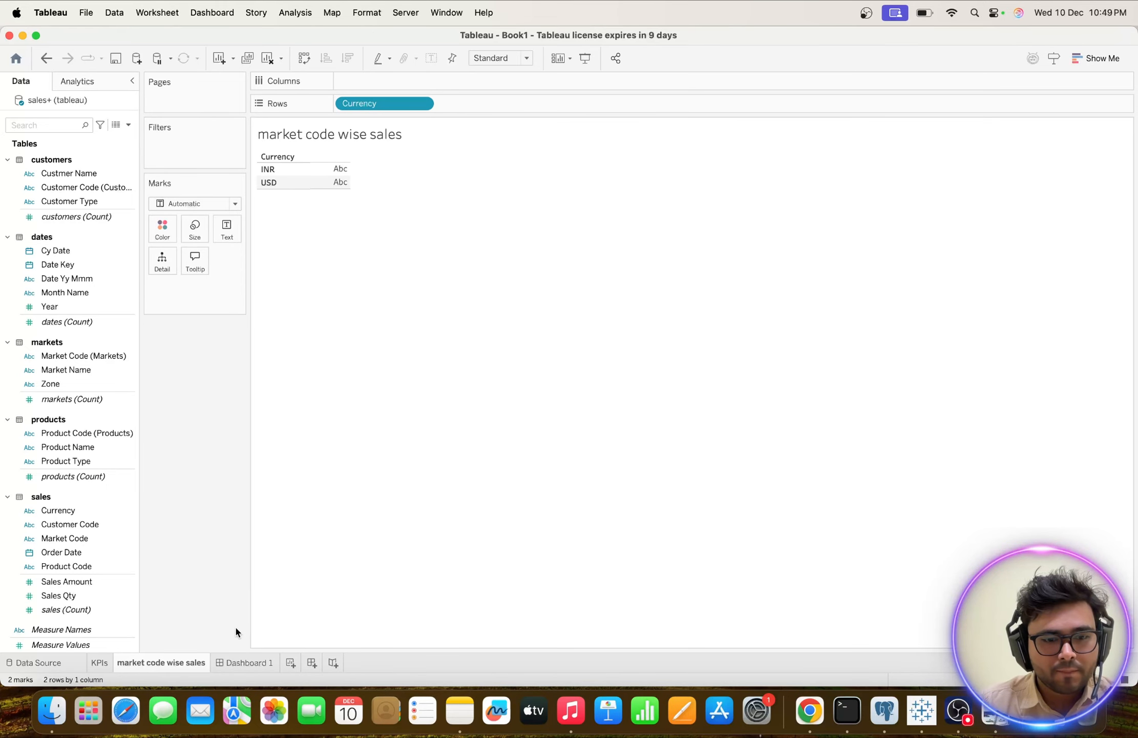
pyautogui.click(241, 662)
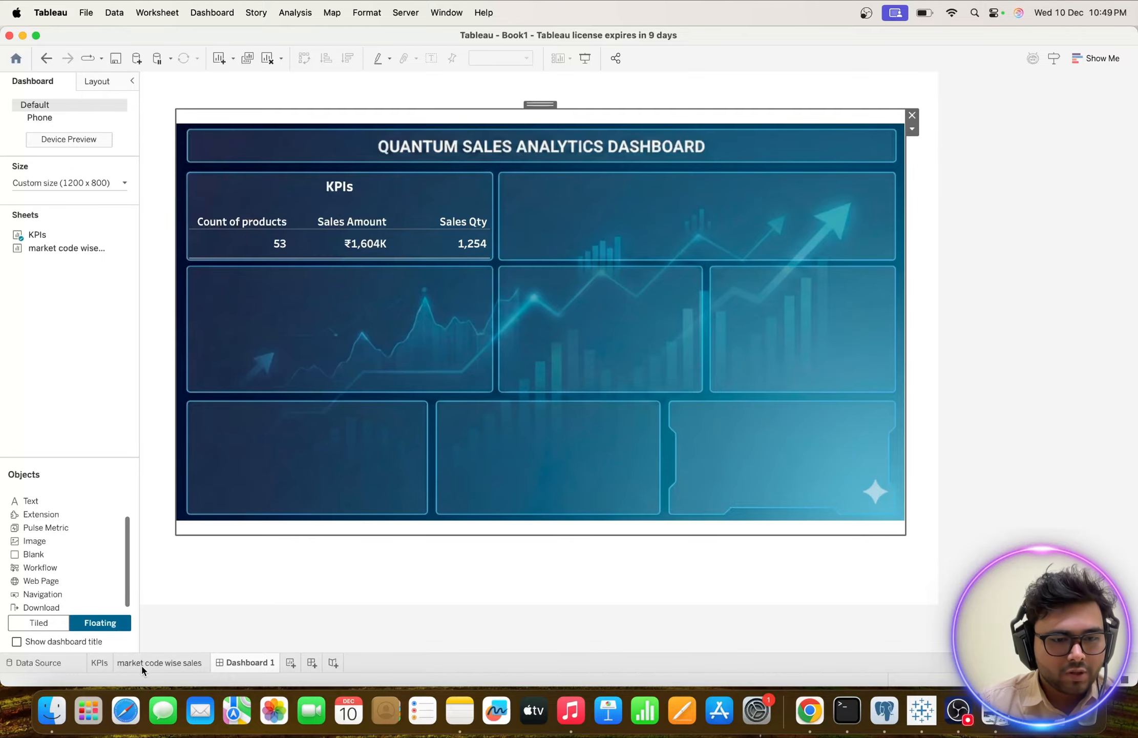
pyautogui.moveTo(140, 665)
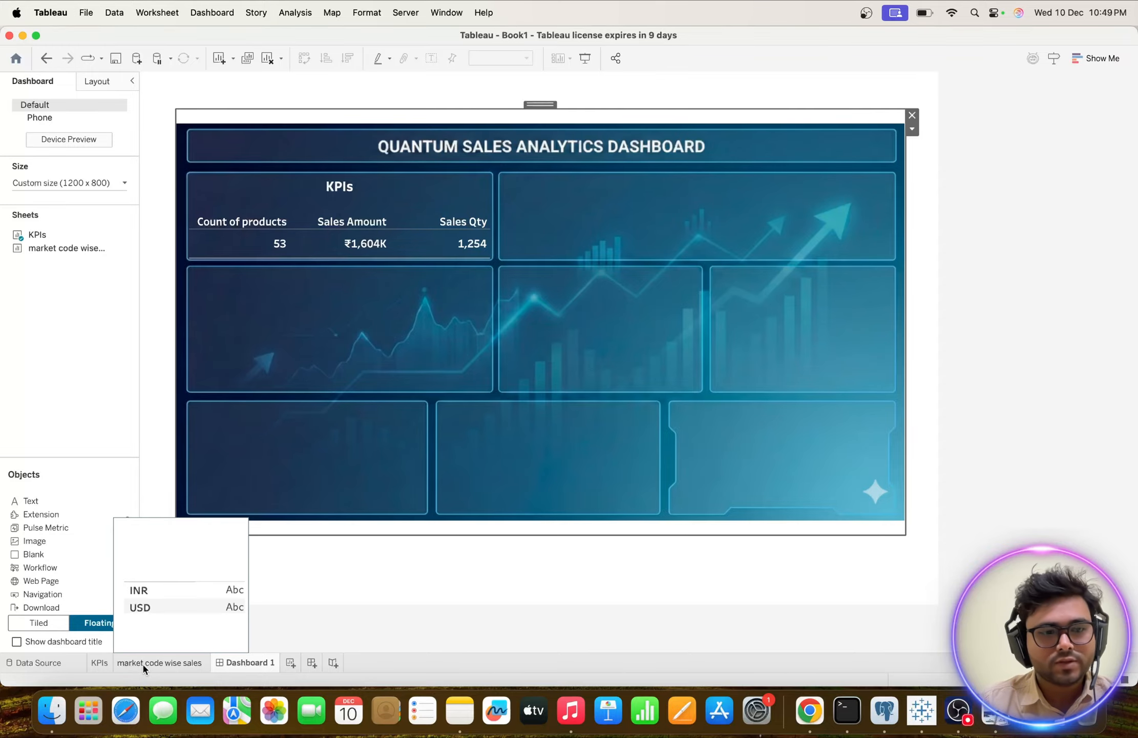
# Open the market code wise sales sheet and consult the Dashboard_image reference in Preview before returning to Tableau.
pyautogui.click(142, 663)
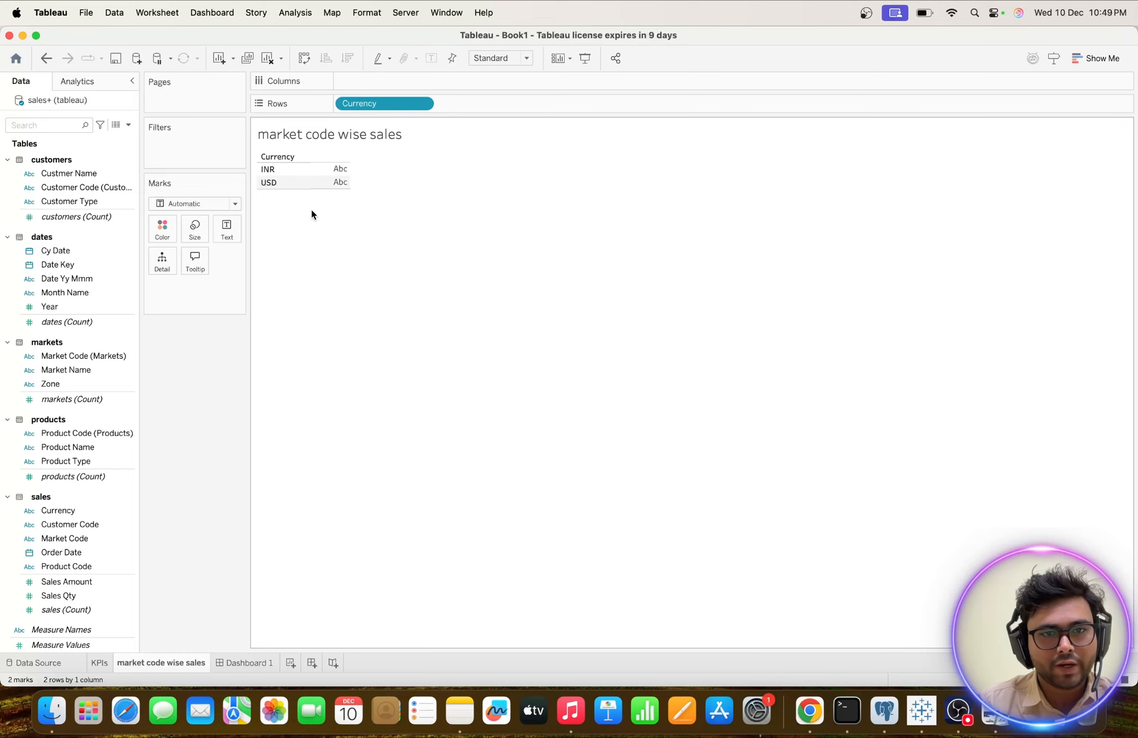
pyautogui.hotkey('ctrl', 'Right')
pyautogui.hotkey('ctrl', 'Left')
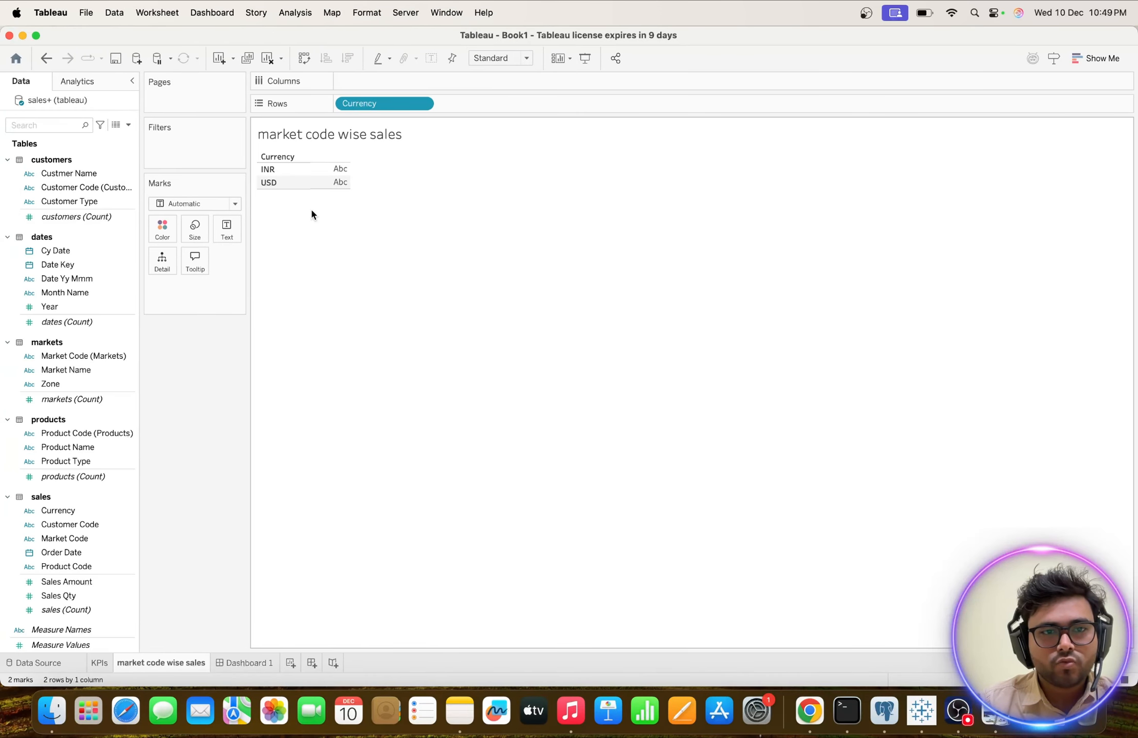
pyautogui.hotkey('ctrl', 'Up')
pyautogui.click(393, 66)
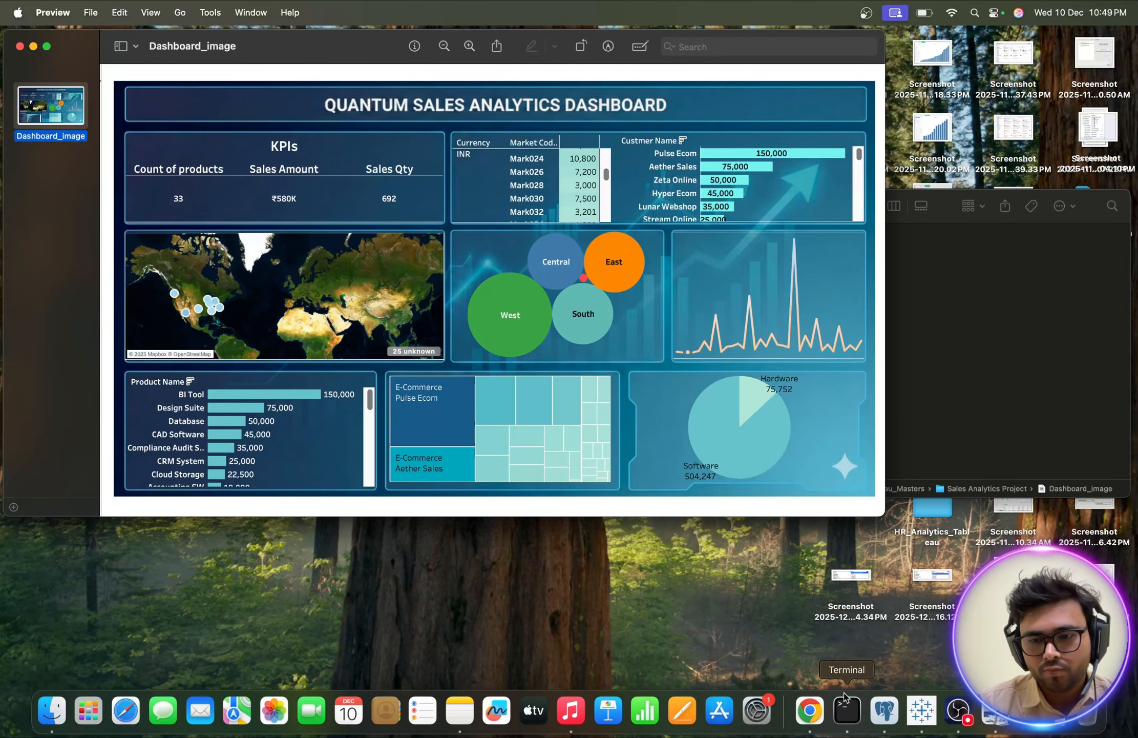
pyautogui.click(921, 710)
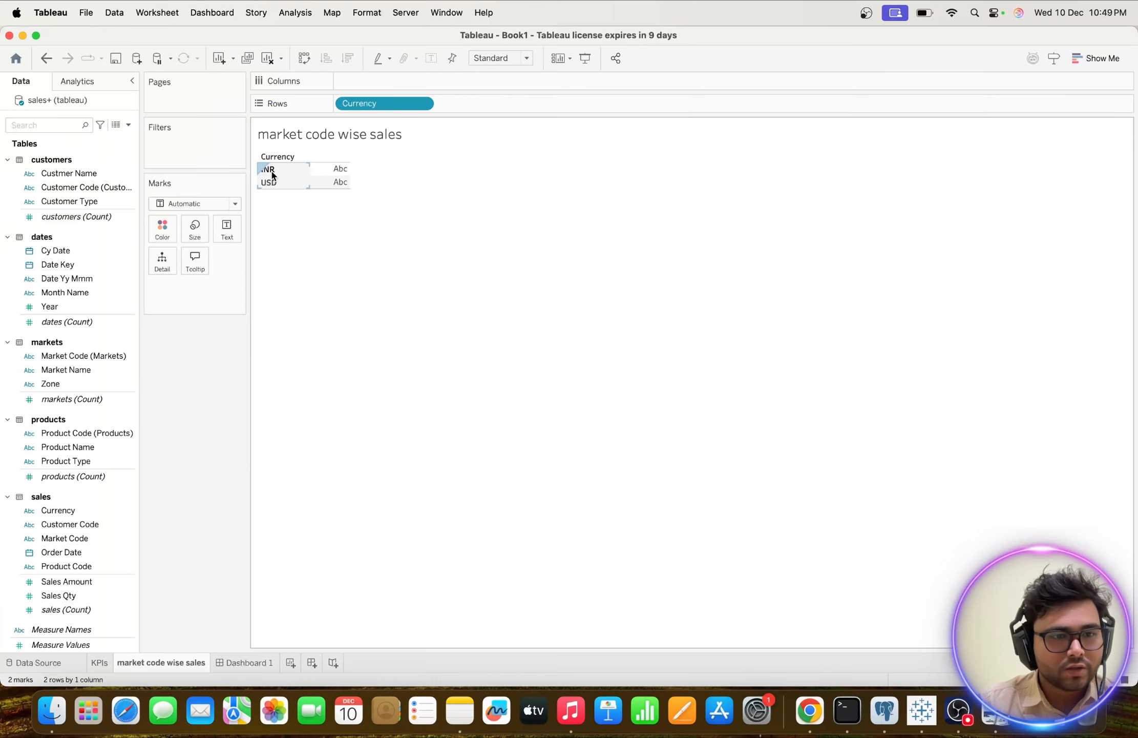
# Add Market Code (Markets) to the rows after Currency and look through the market codes listed under INR and USD.
pyautogui.doubleClick(65, 357)
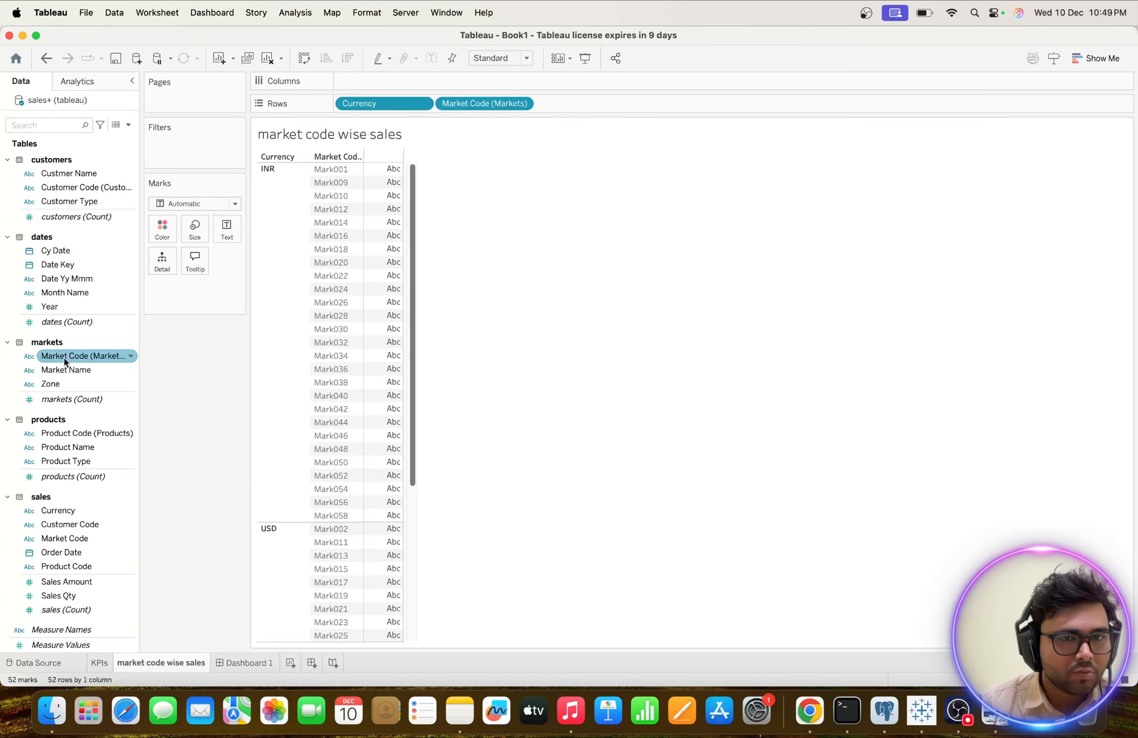
pyautogui.scroll(-5, 324, 348)
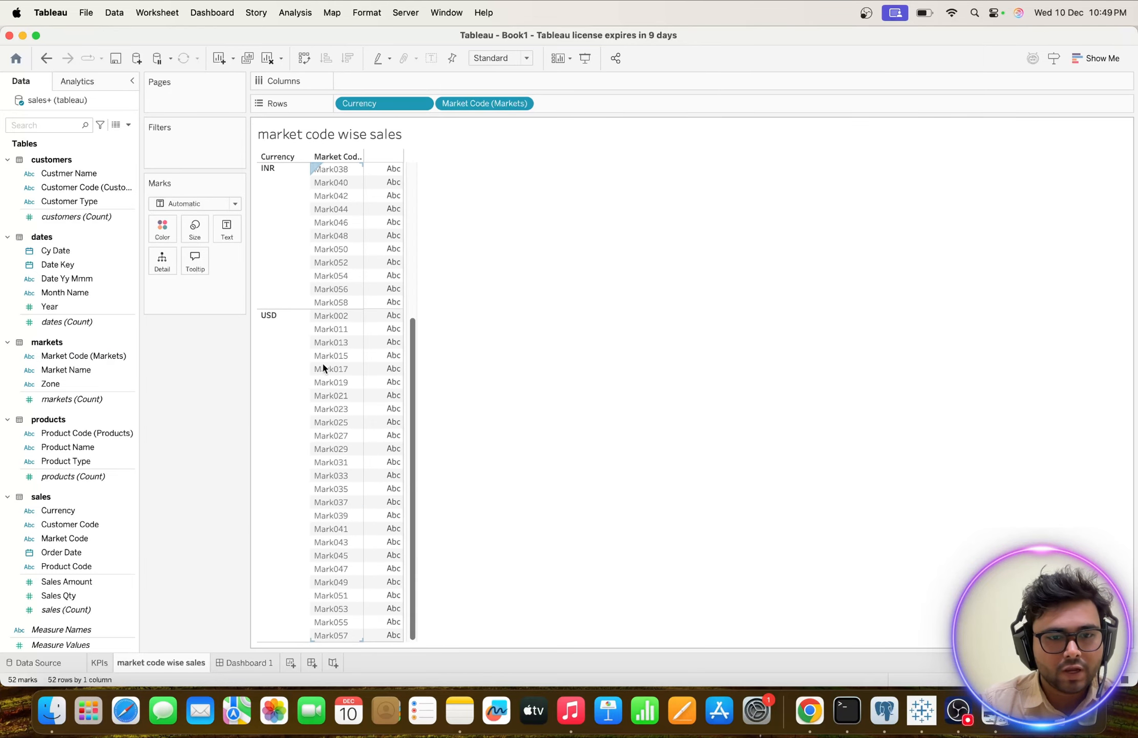
pyautogui.scroll(5, 324, 368)
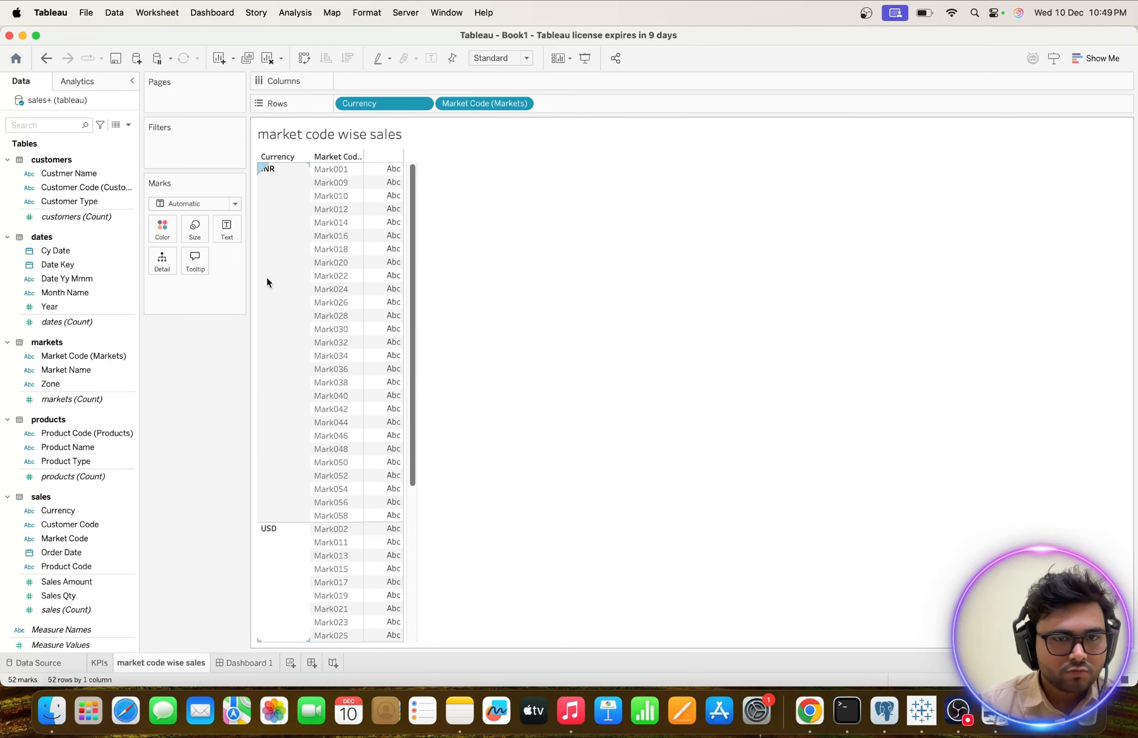
pyautogui.scroll(-5, 312, 336)
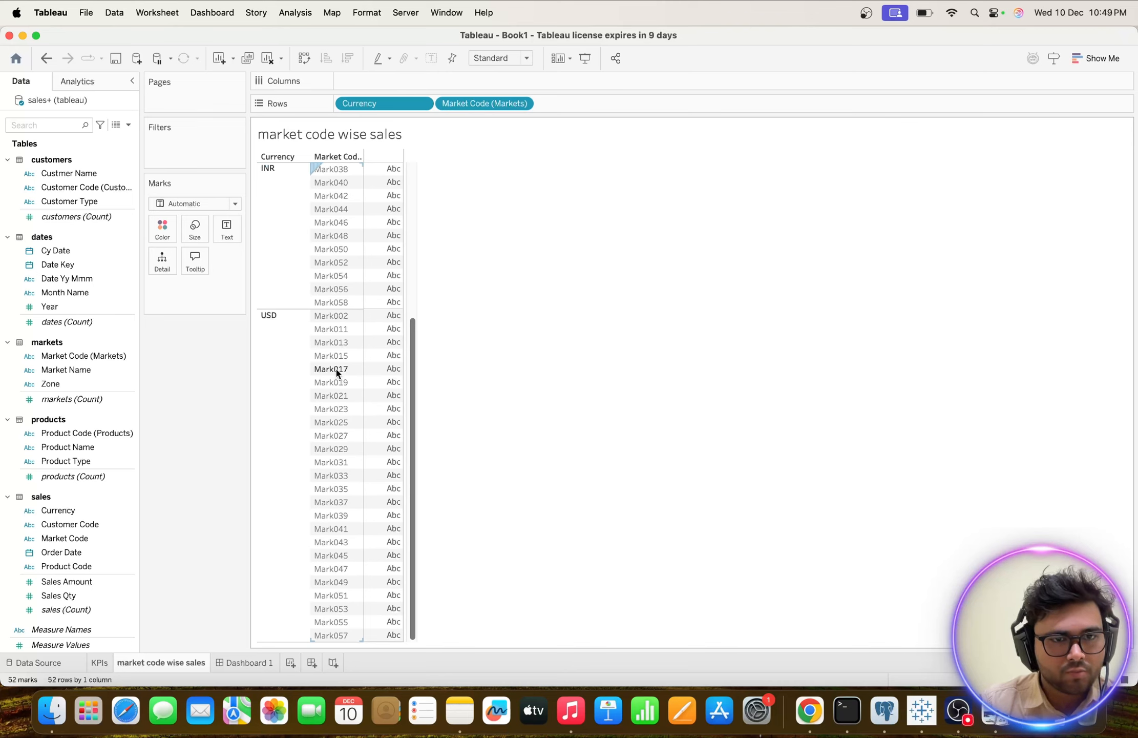
pyautogui.scroll(5, 337, 373)
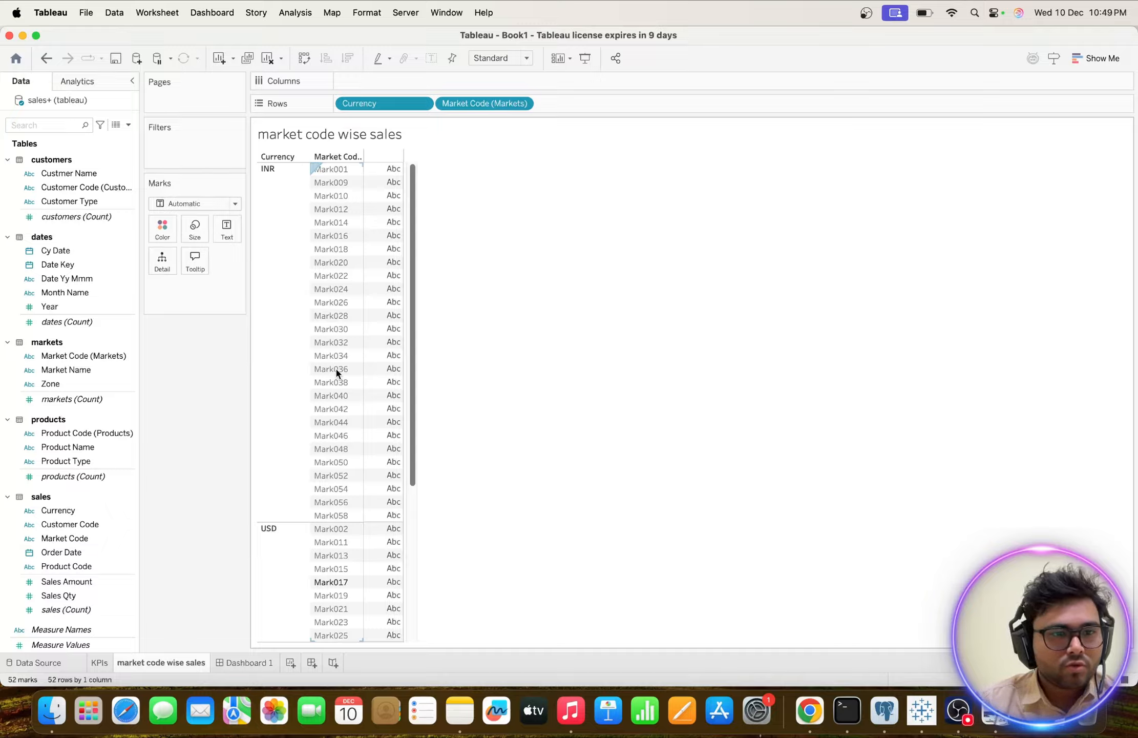
# Add the sum of Sales Amount as the text value for each currency and market code, and look over the amounts.
pyautogui.doubleClick(65, 582)
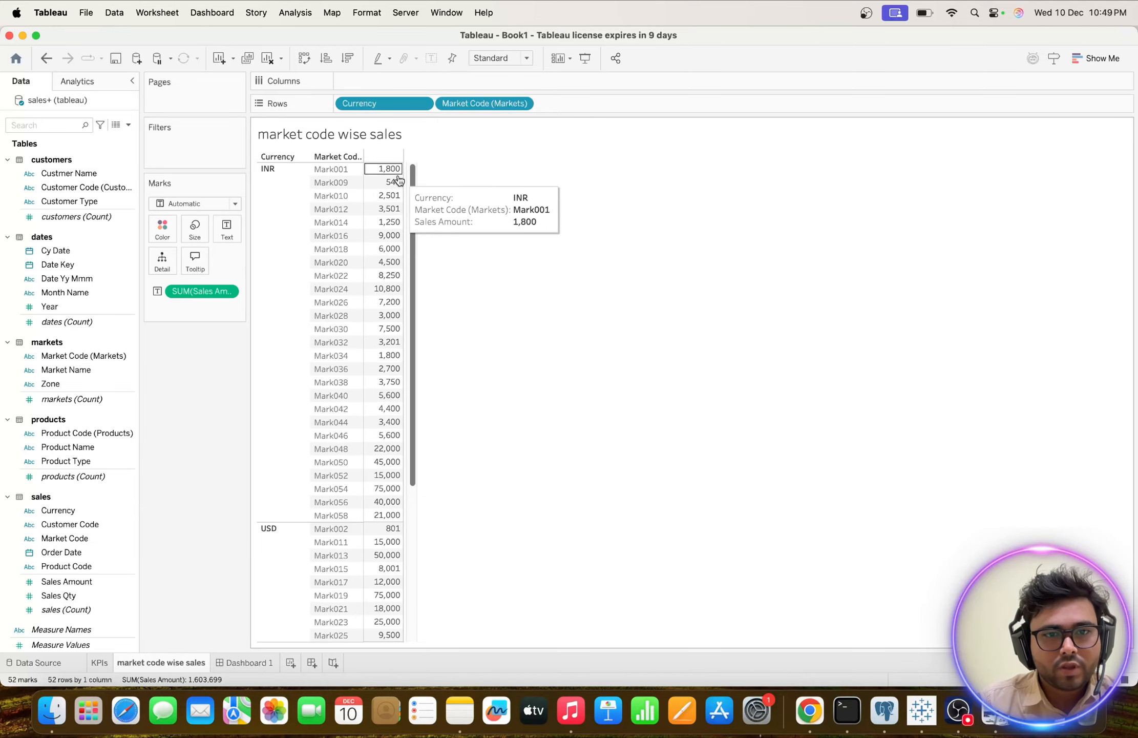
pyautogui.scroll(-5, 372, 350)
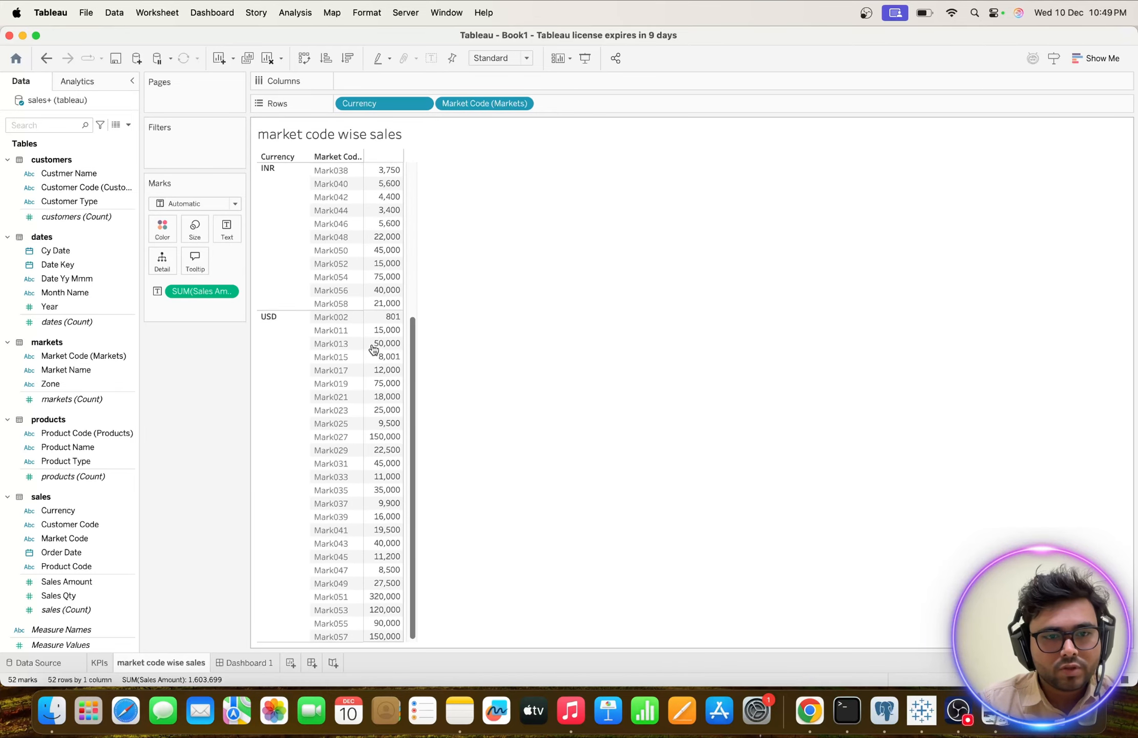
pyautogui.scroll(5, 373, 349)
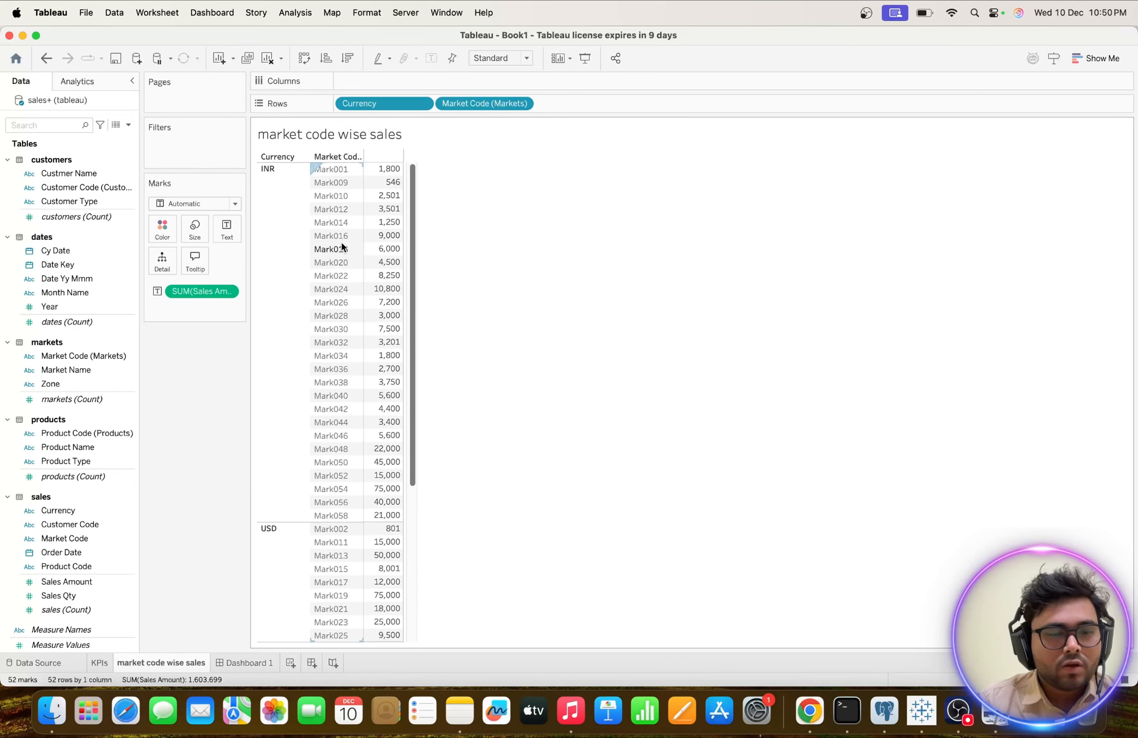
# Filter the table by the sales Market Code field to the top 10 by the sum of Sales Amount.
pyautogui.click(99, 557)
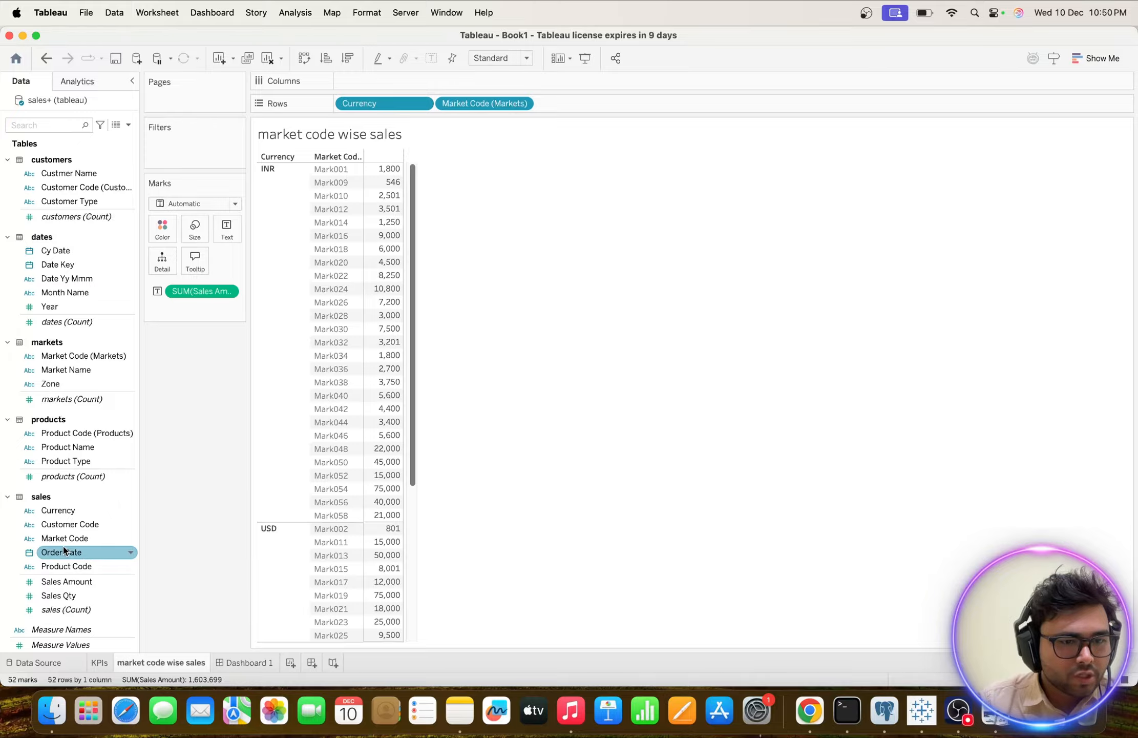
pyautogui.click(46, 541)
pyautogui.moveTo(45, 543); pyautogui.dragTo(159, 139)
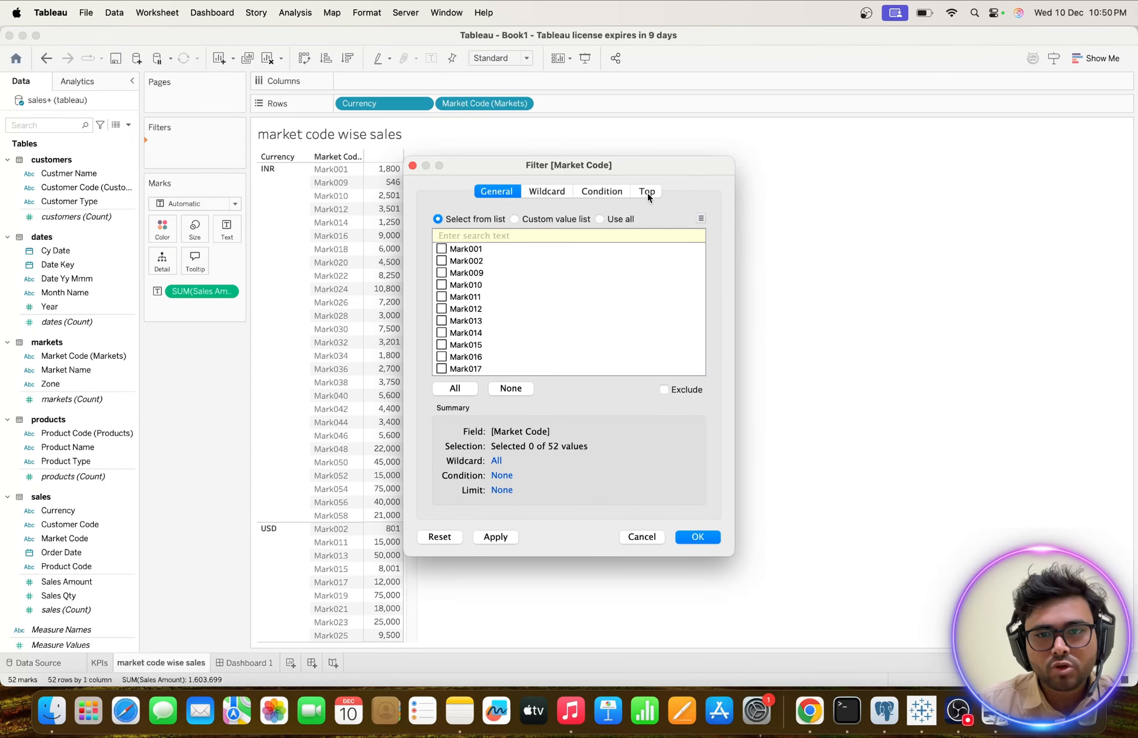
pyautogui.click(648, 194)
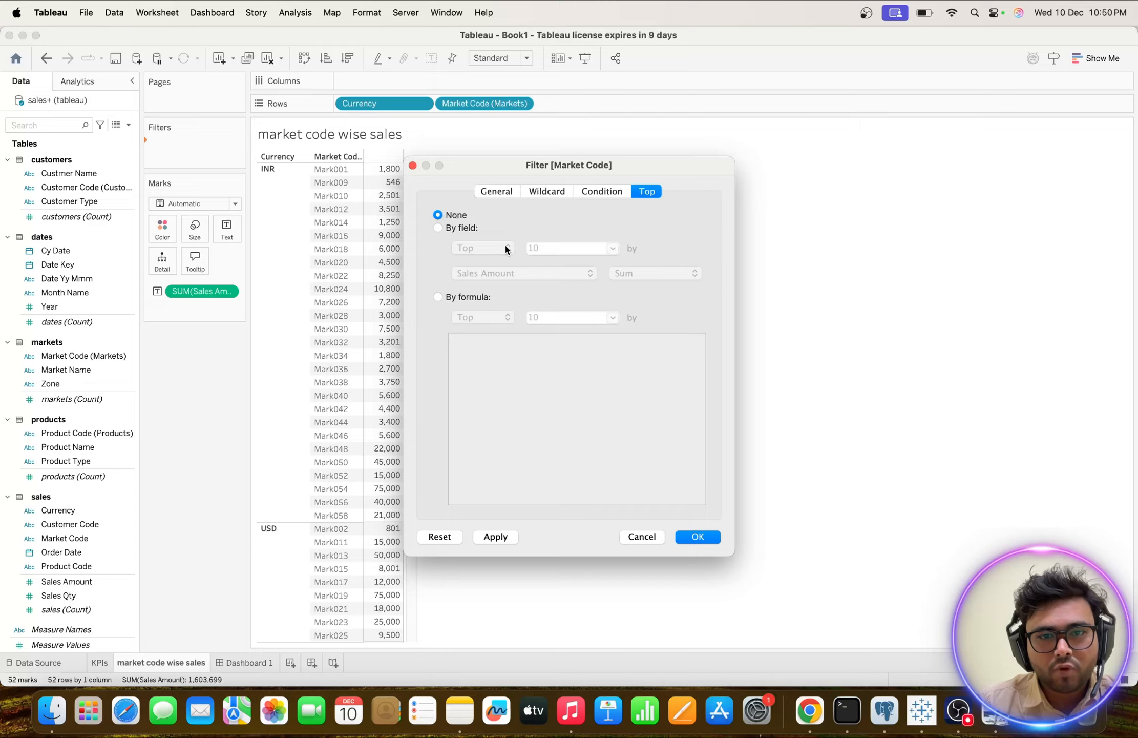
pyautogui.click(439, 229)
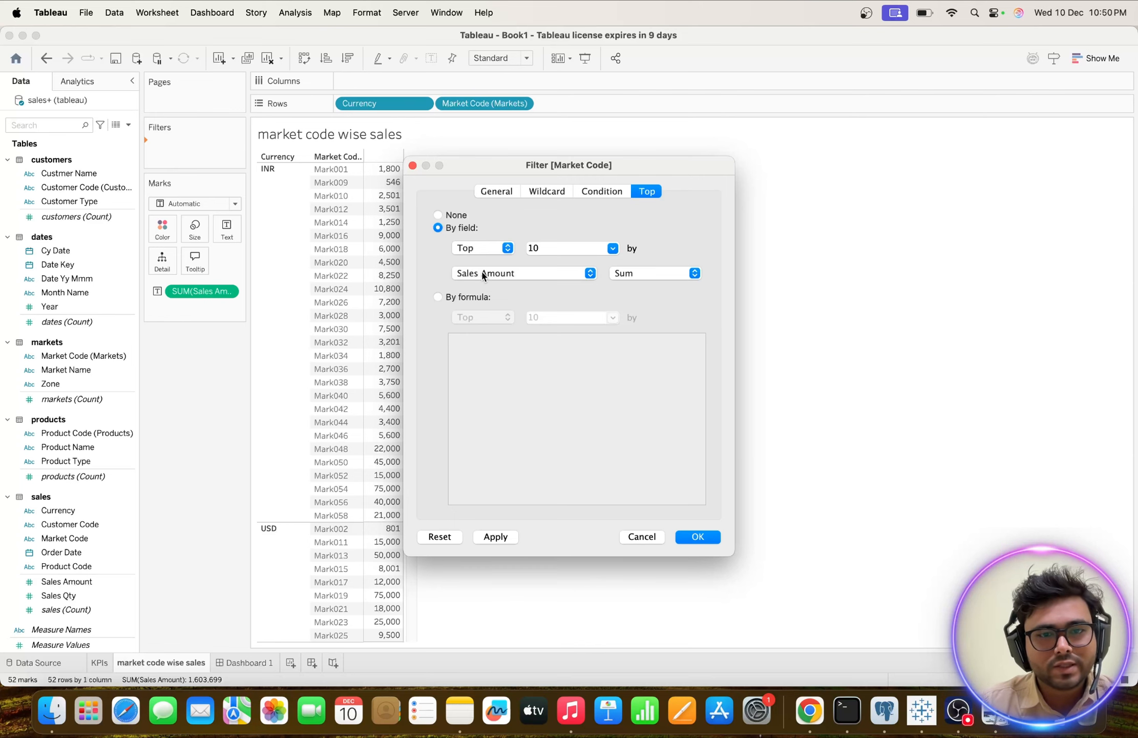
pyautogui.click(697, 537)
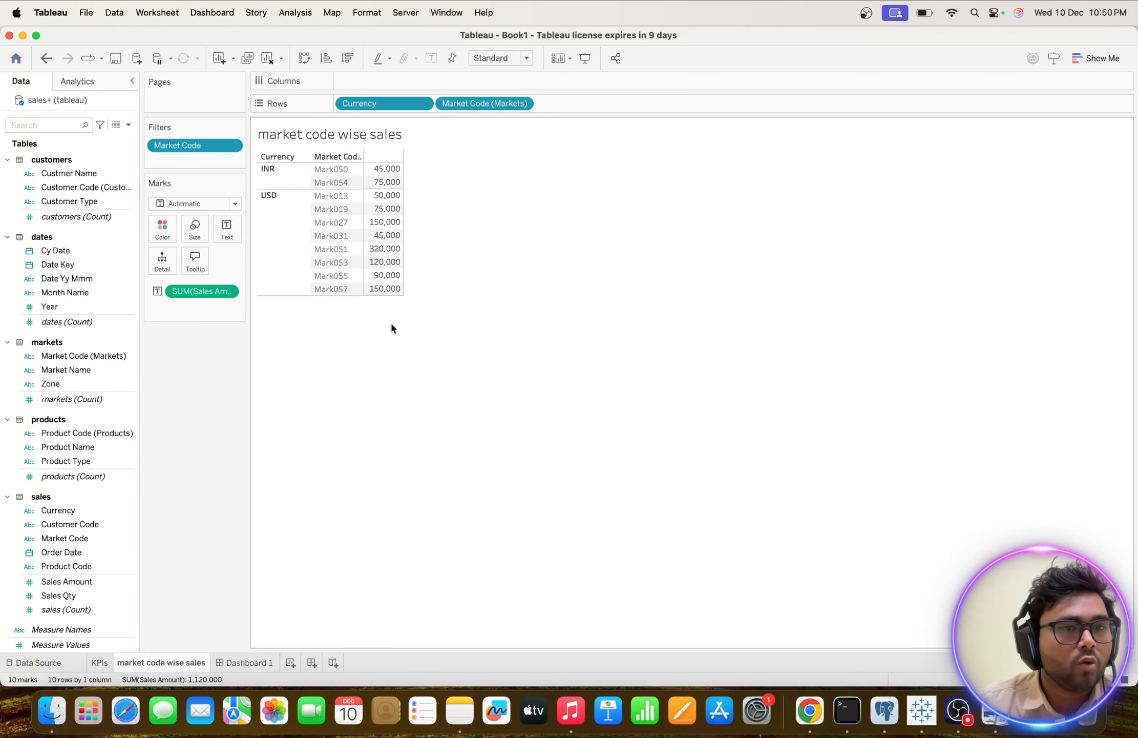
# Change the Market Code filter to show the top 15 by the sum of Sales Amount.
pyautogui.click(232, 147)
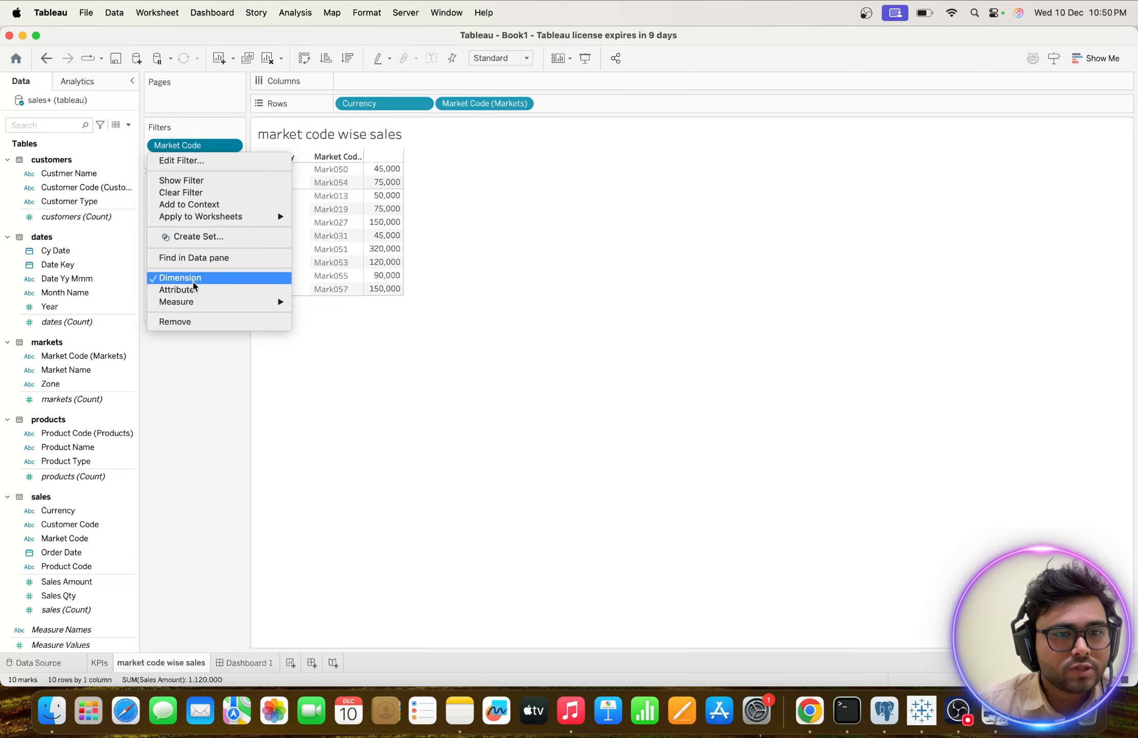
pyautogui.click(176, 160)
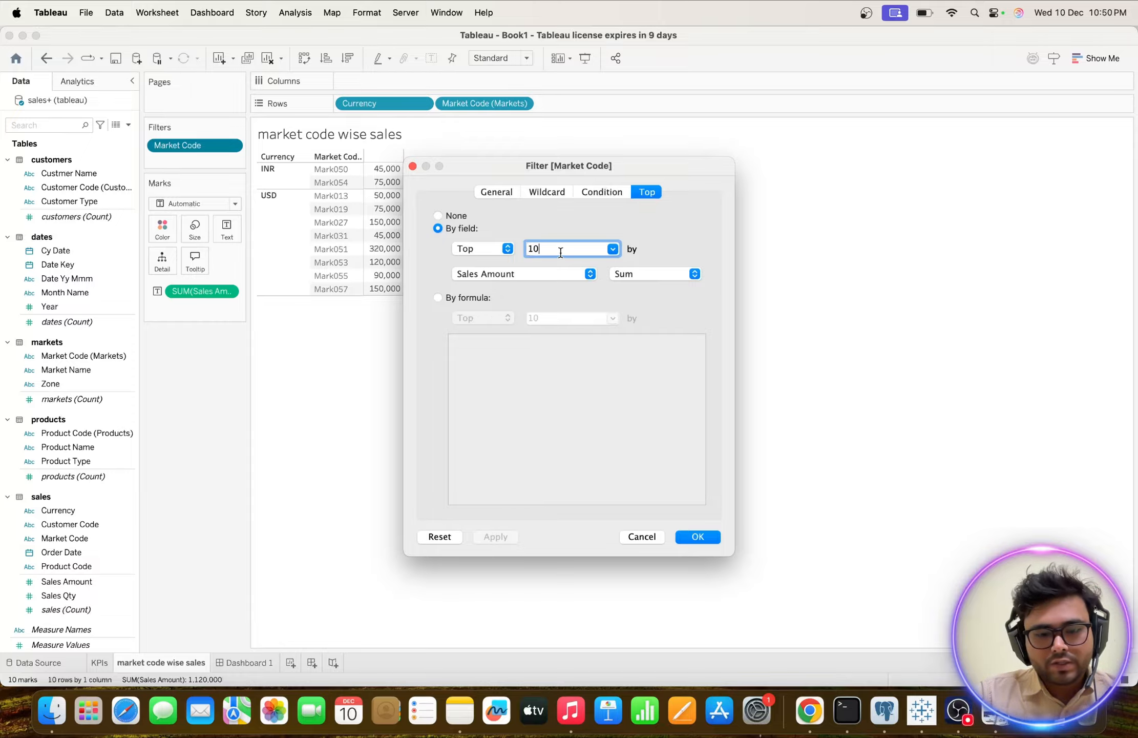
pyautogui.press('BackSpace')
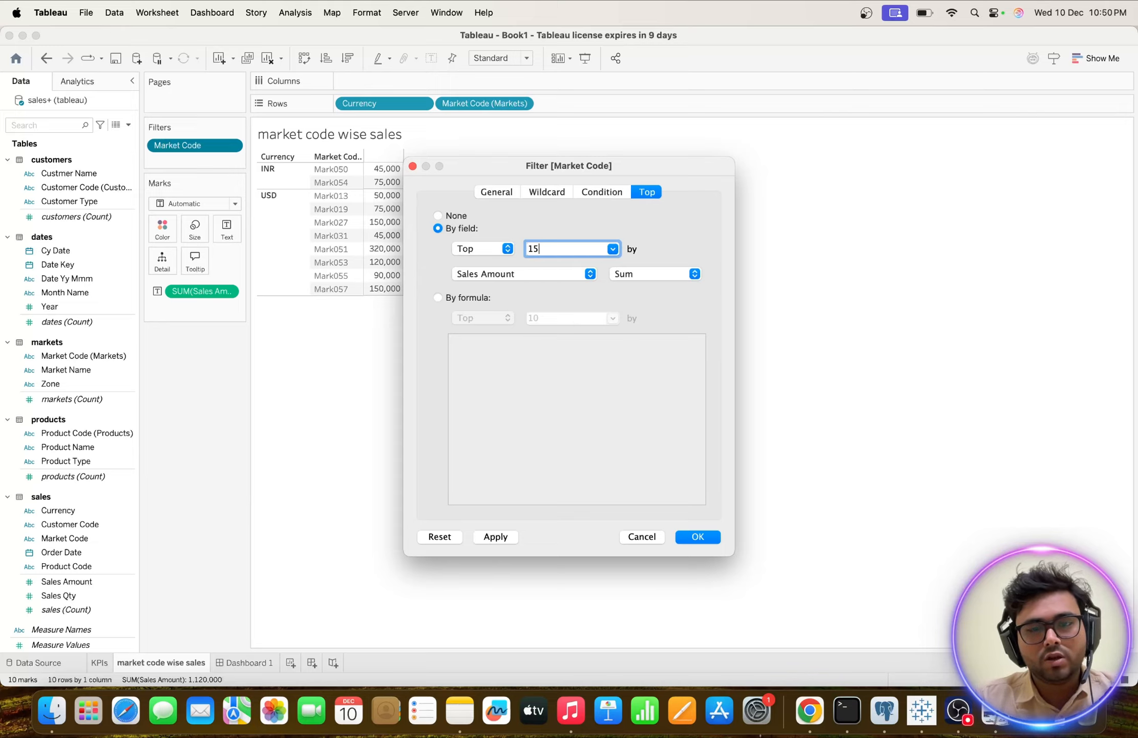
pyautogui.click(492, 536)
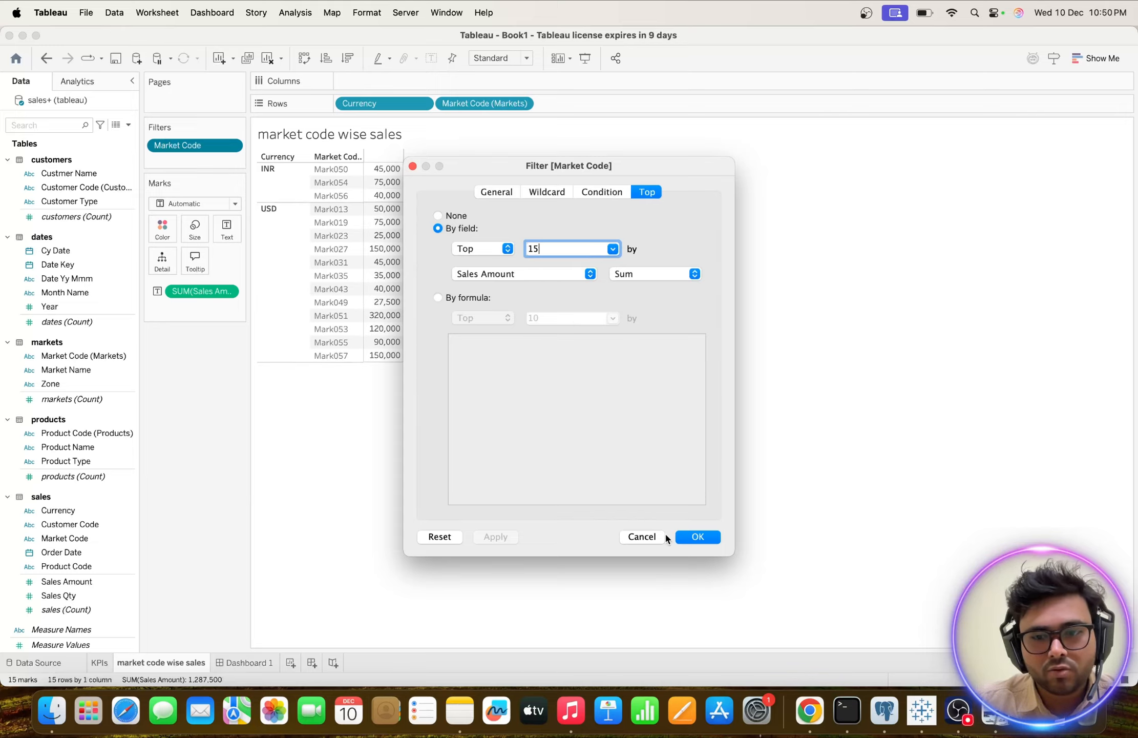
pyautogui.click(697, 537)
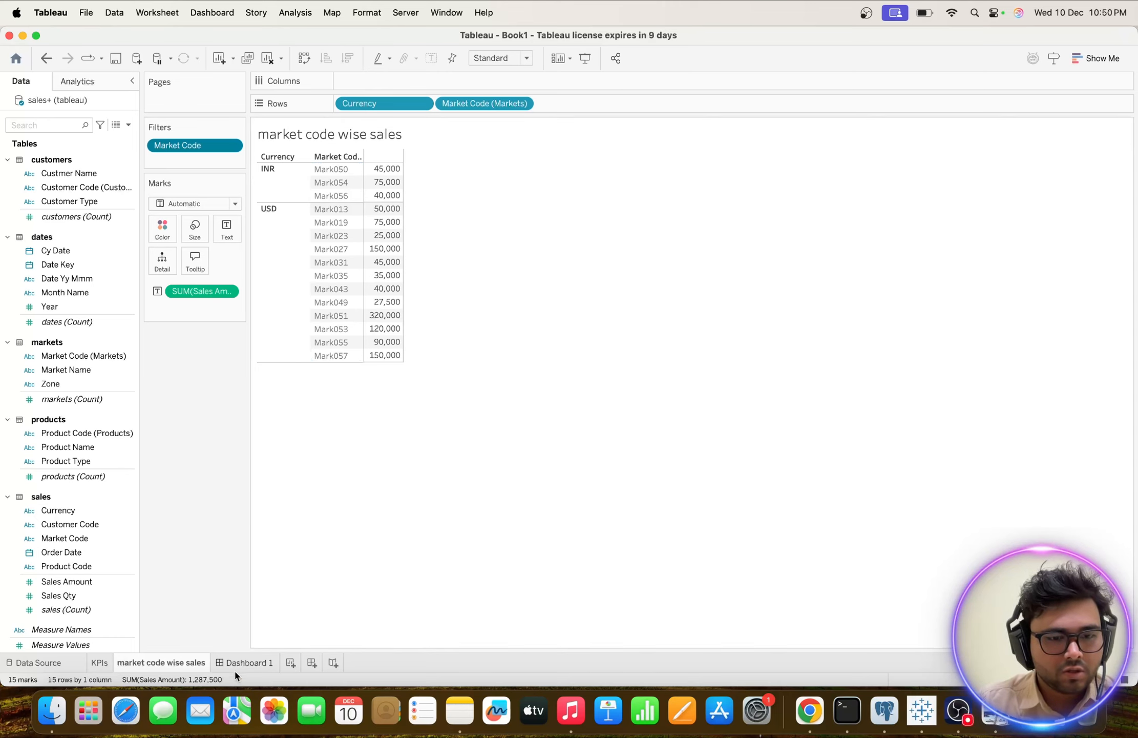
# Convert the market code wise sales table into a highlight table and compare it with the Dashboard_image reference in Preview.
pyautogui.moveTo(235, 666)
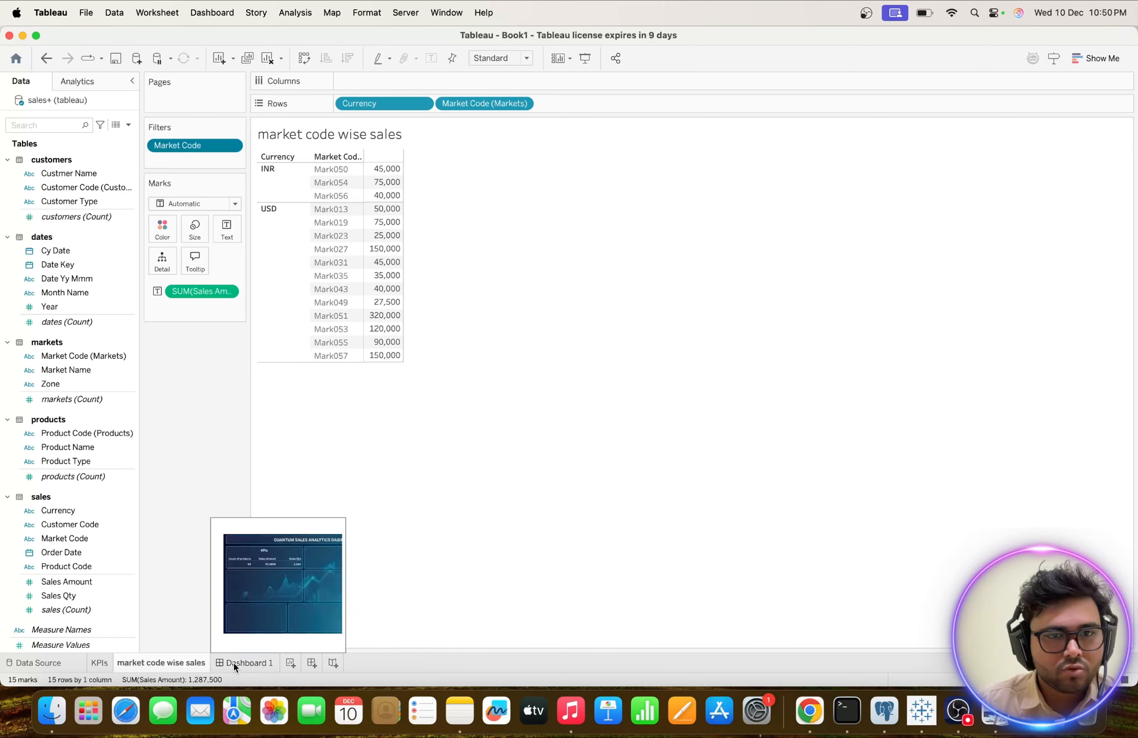
pyautogui.click(1097, 61)
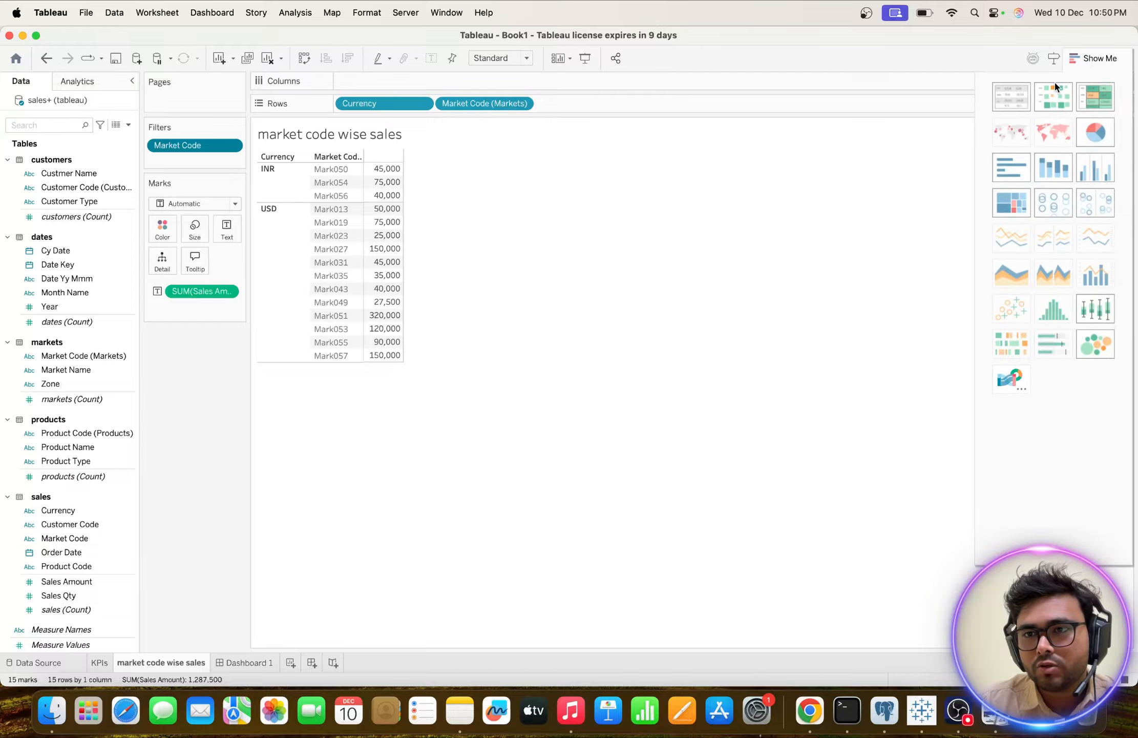
pyautogui.click(1103, 98)
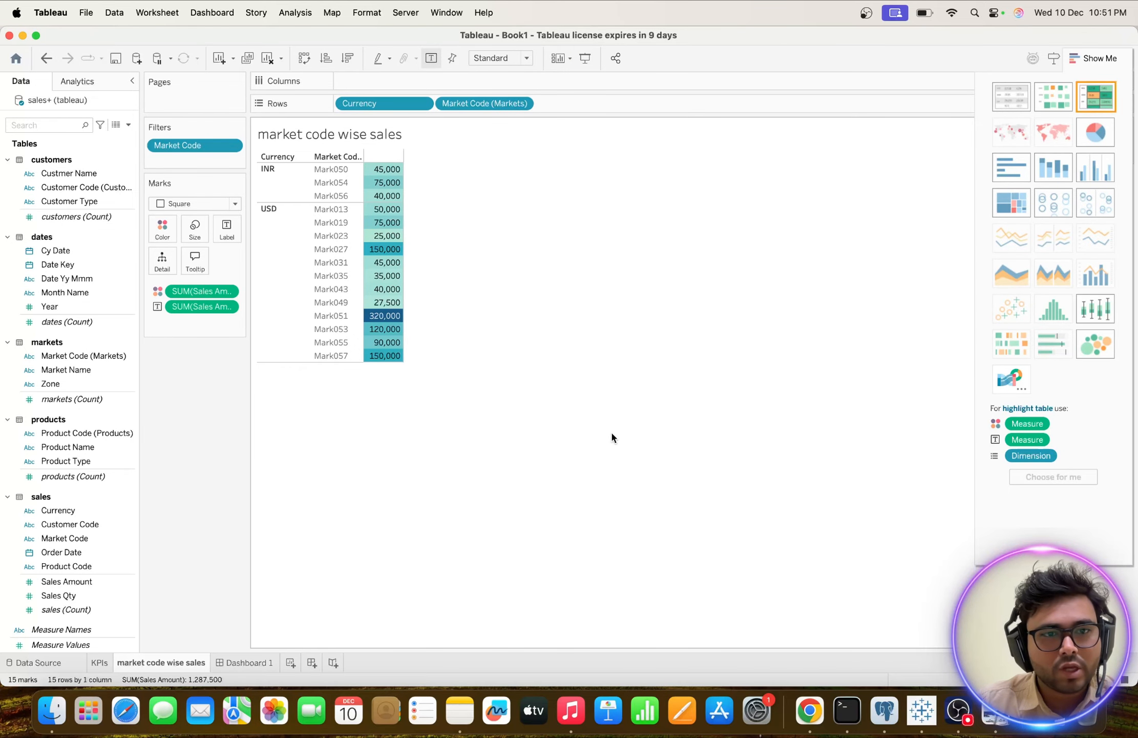
pyautogui.hotkey('ctrl', 'Up')
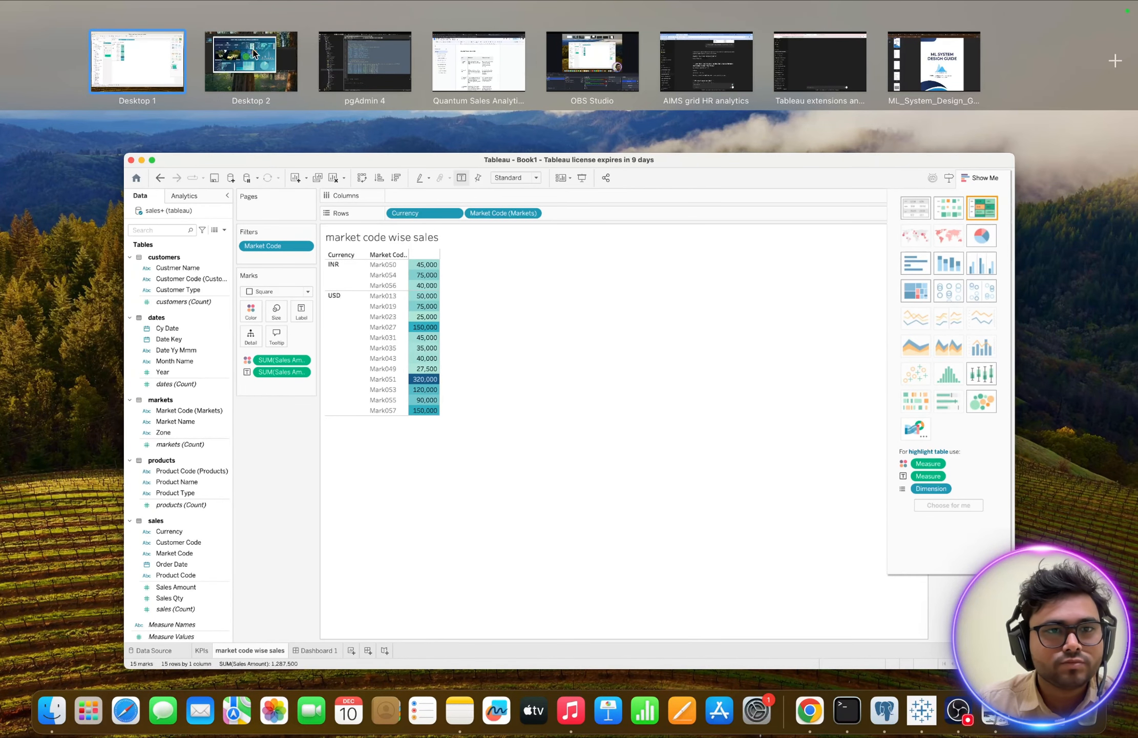
pyautogui.click(252, 55)
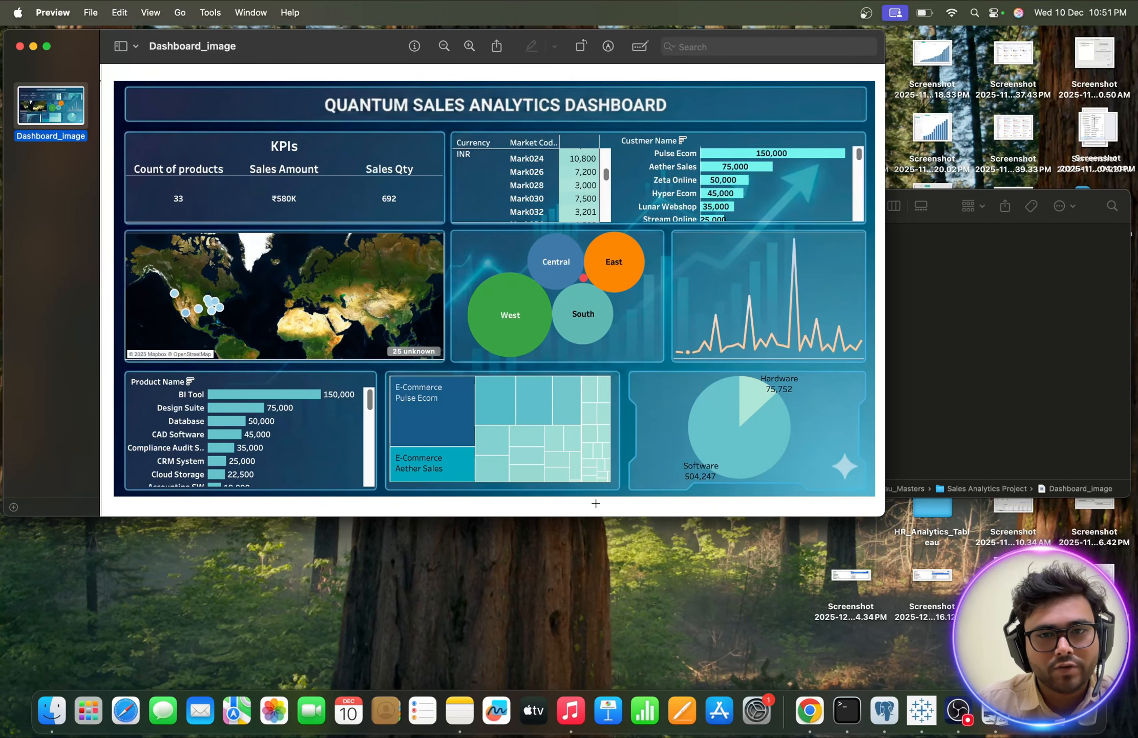
pyautogui.click(918, 710)
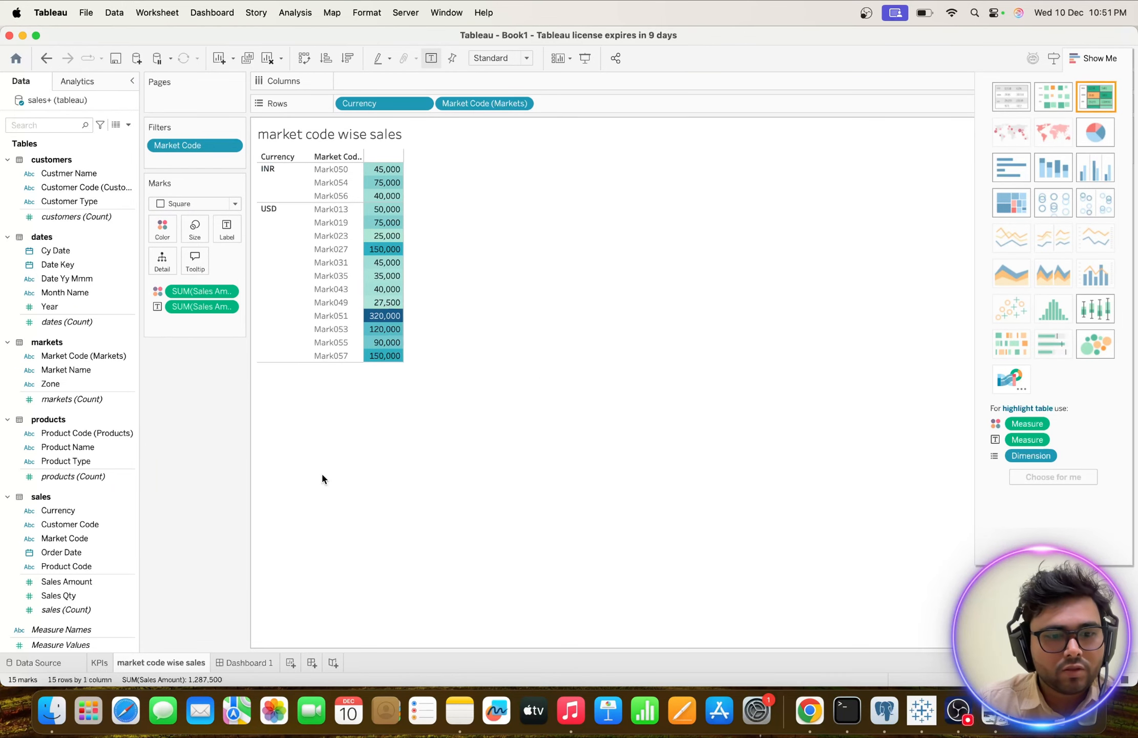
# Place the market code wise sales sheet on Dashboard 1 beside the KPIs and shorten it to the background panel's height.
pyautogui.click(241, 662)
pyautogui.moveTo(64, 248); pyautogui.dragTo(497, 174)
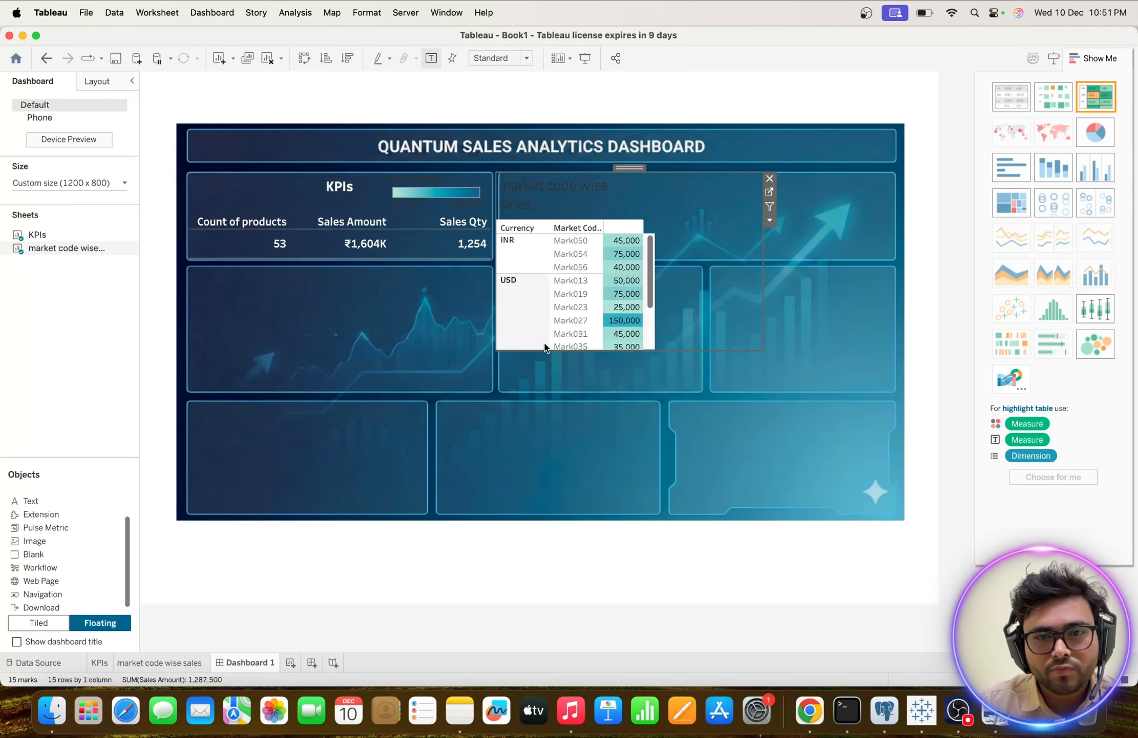
pyautogui.moveTo(540, 349); pyautogui.dragTo(543, 259)
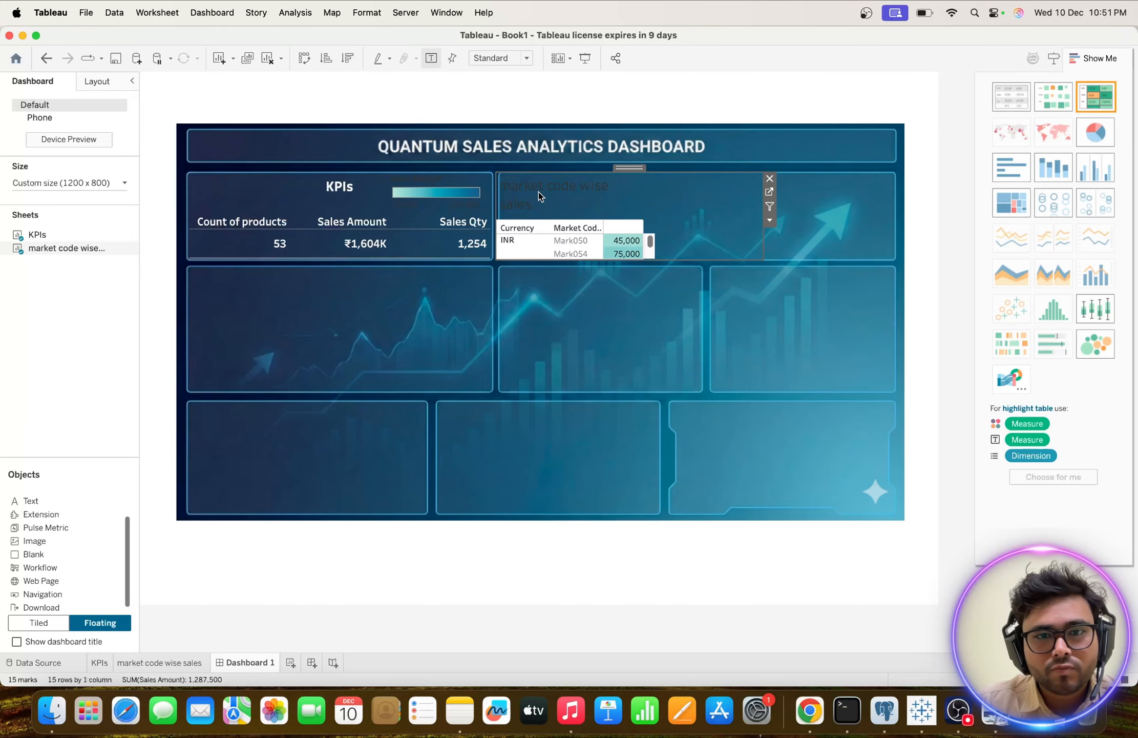
# Check the currency and market code table's layout in the Dashboard_image reference in Preview, then return to Tableau.
pyautogui.hotkey('ctrl', 'Up')
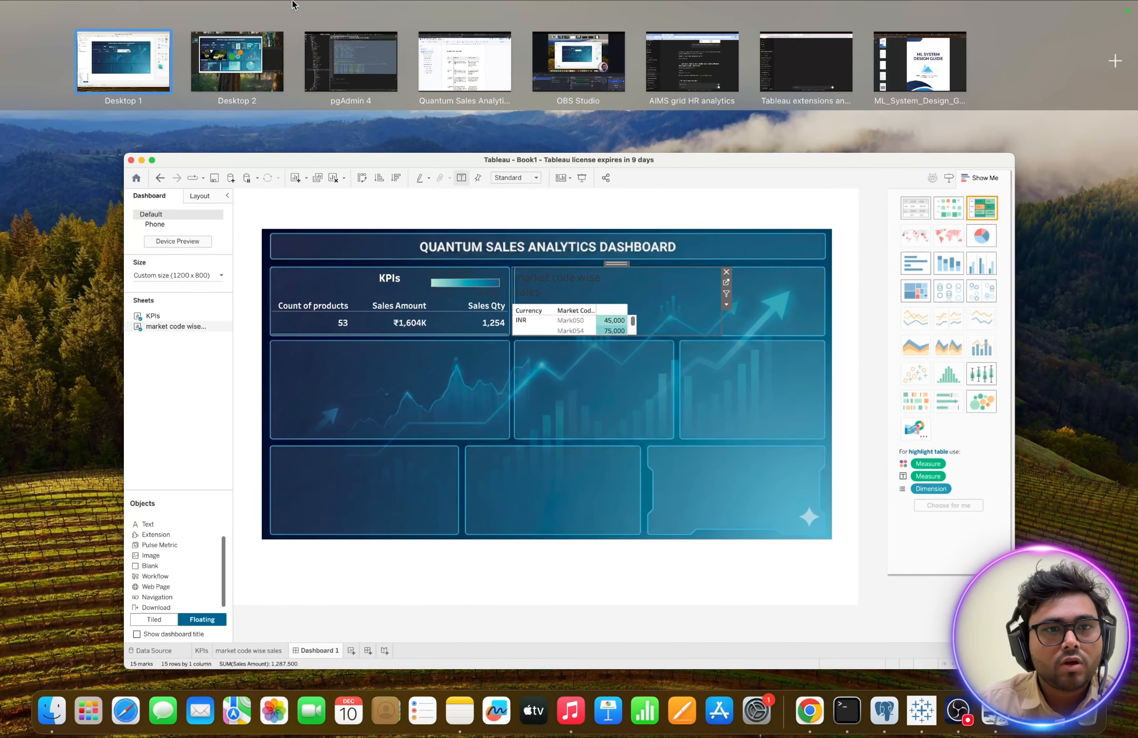
pyautogui.click(244, 62)
pyautogui.hotkey('ctrl', 'Up')
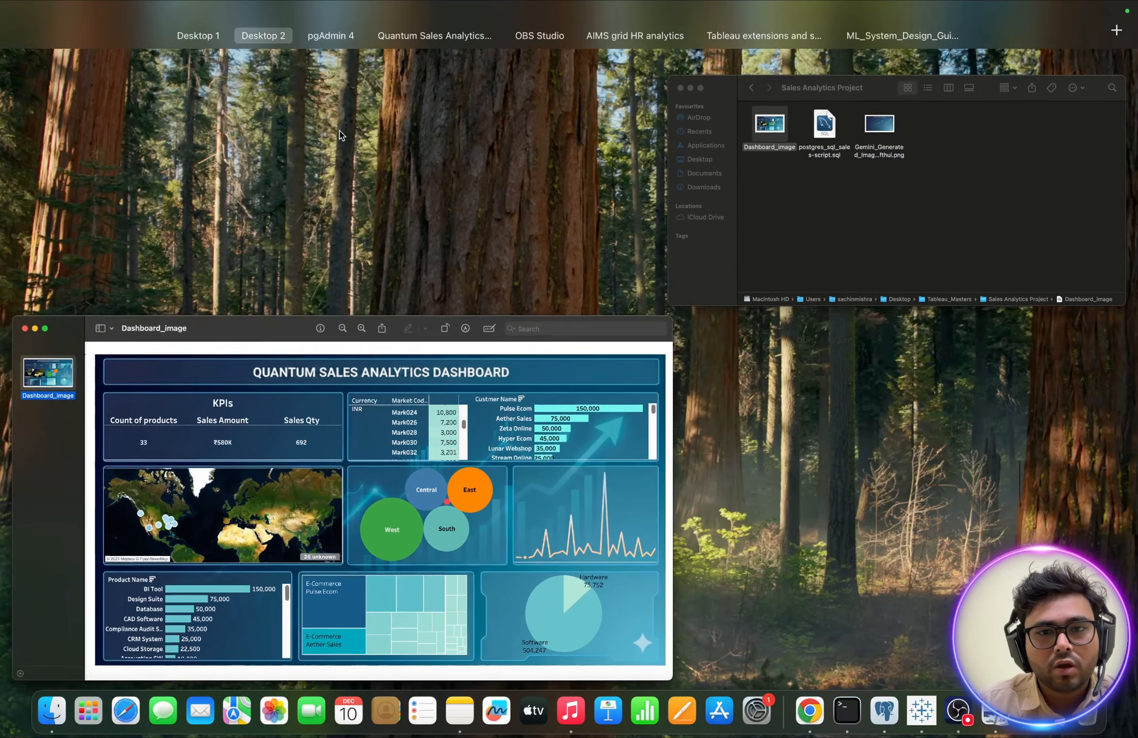
pyautogui.click(299, 56)
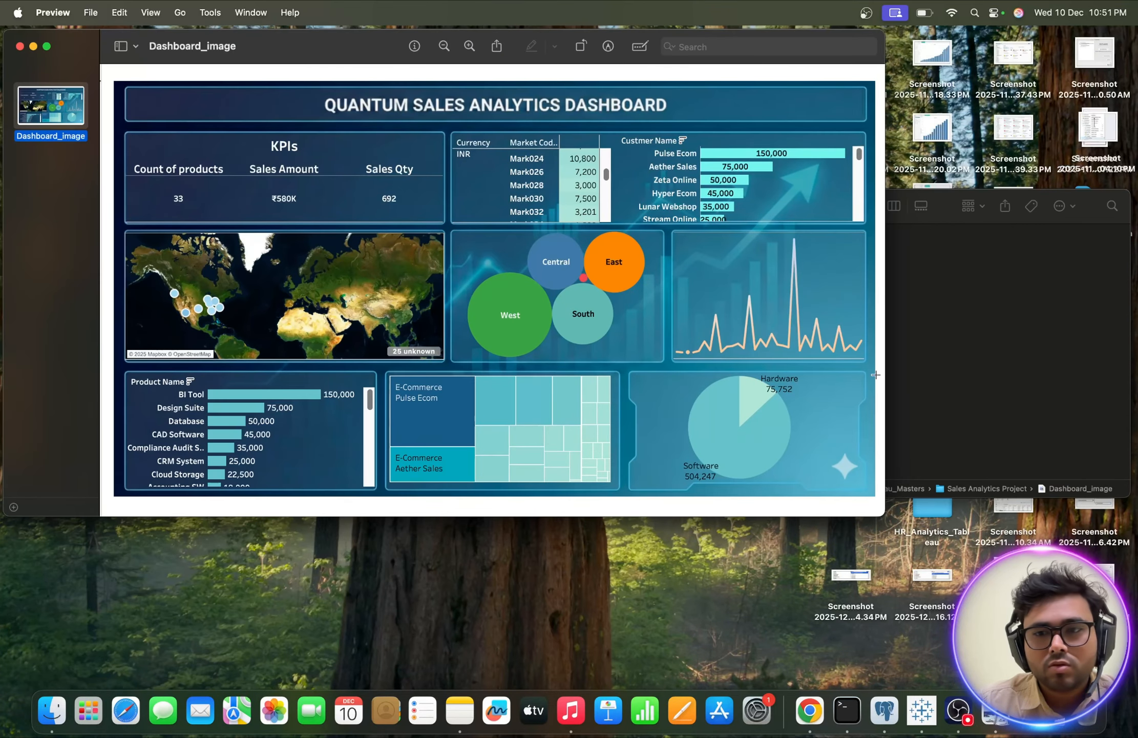
pyautogui.click(922, 709)
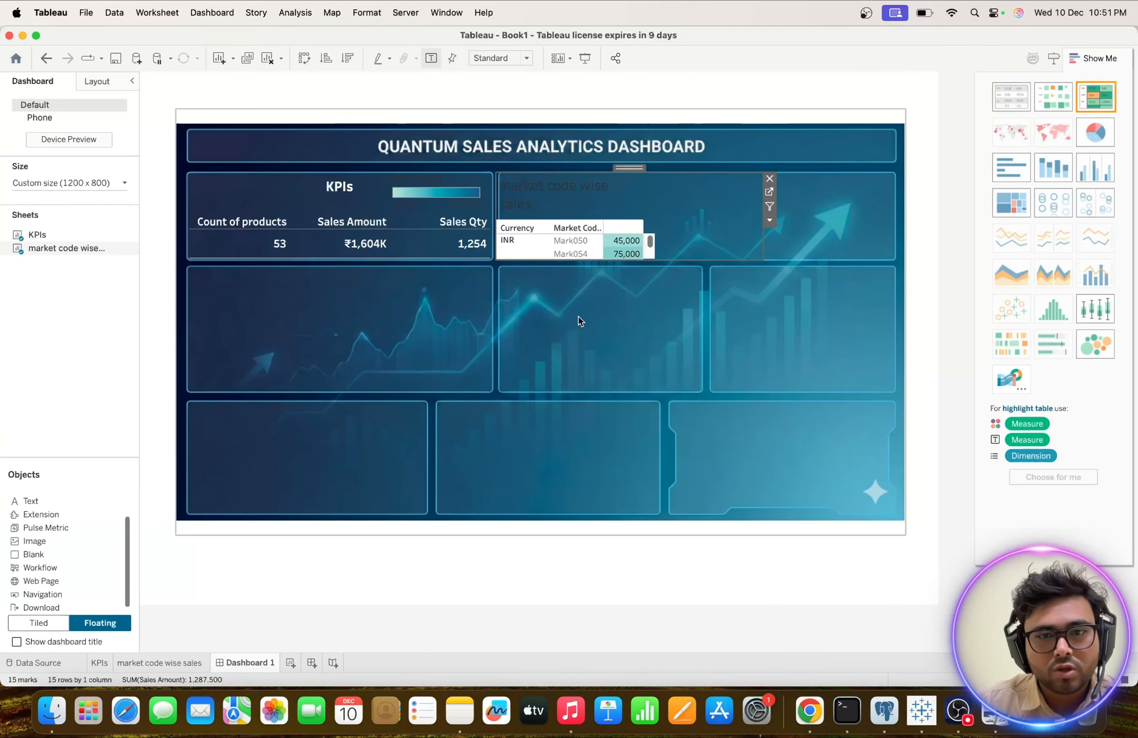
# Format the market code wise sales title on the dashboard as 10 pt, bold and white.
pyautogui.rightClick(537, 199)
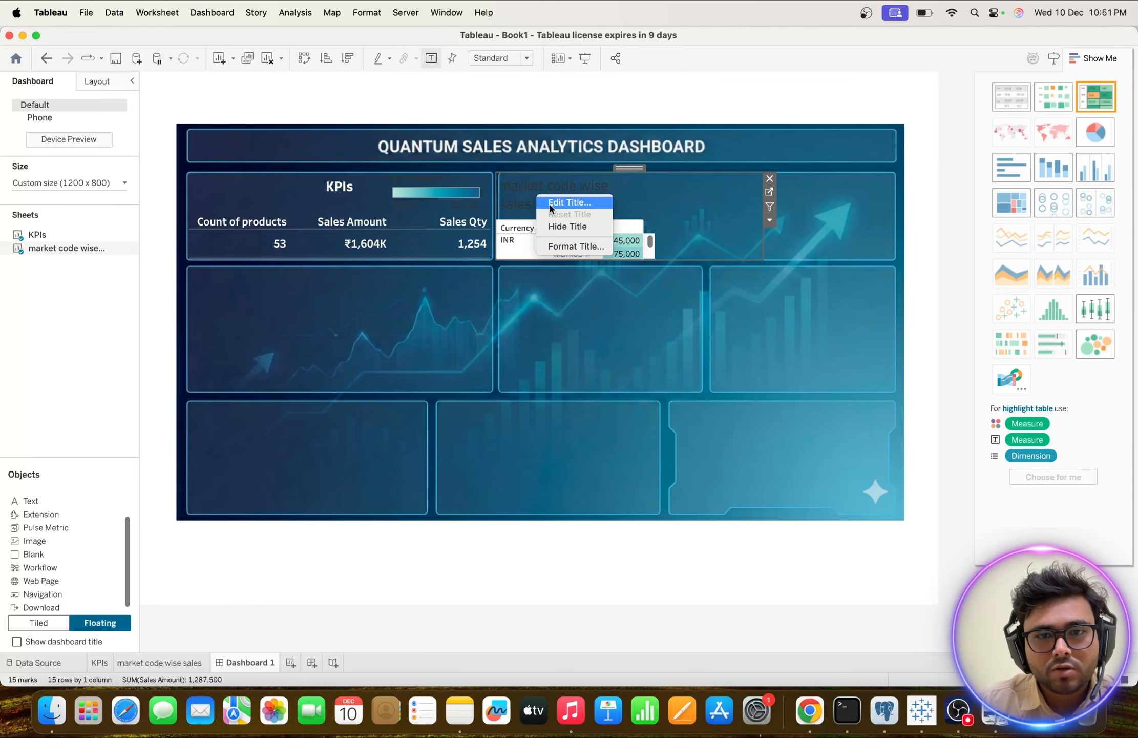
pyautogui.click(550, 205)
pyautogui.moveTo(406, 442); pyautogui.dragTo(264, 443)
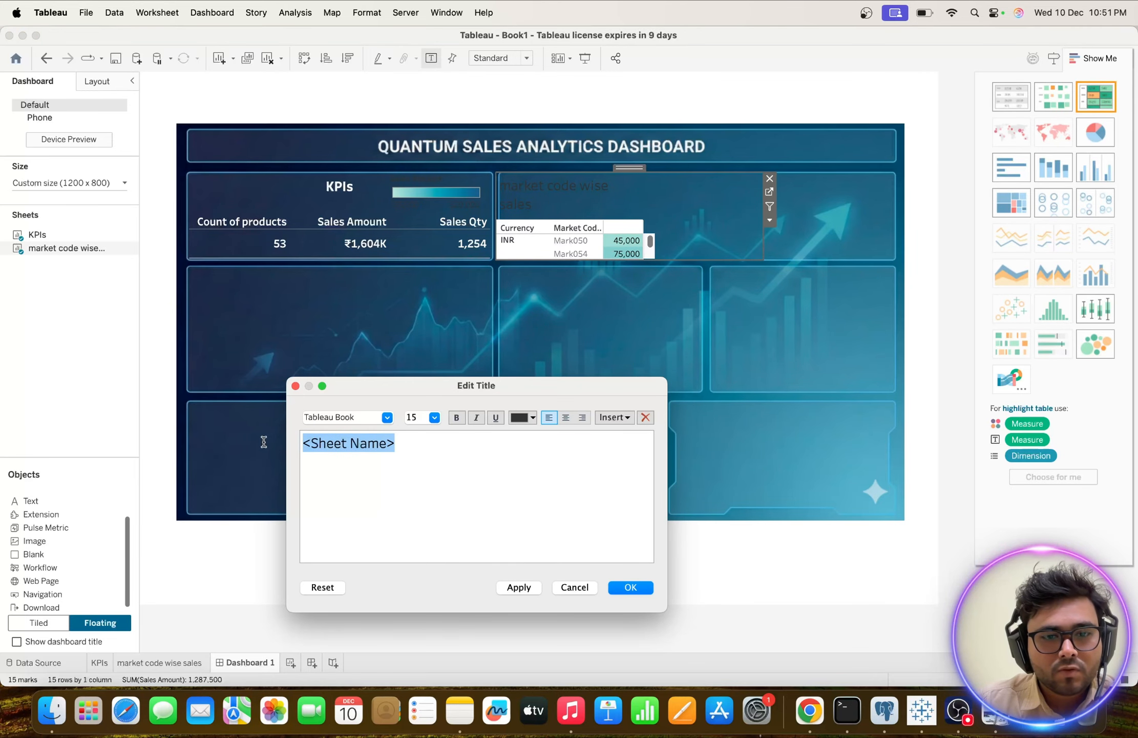
pyautogui.click(435, 417)
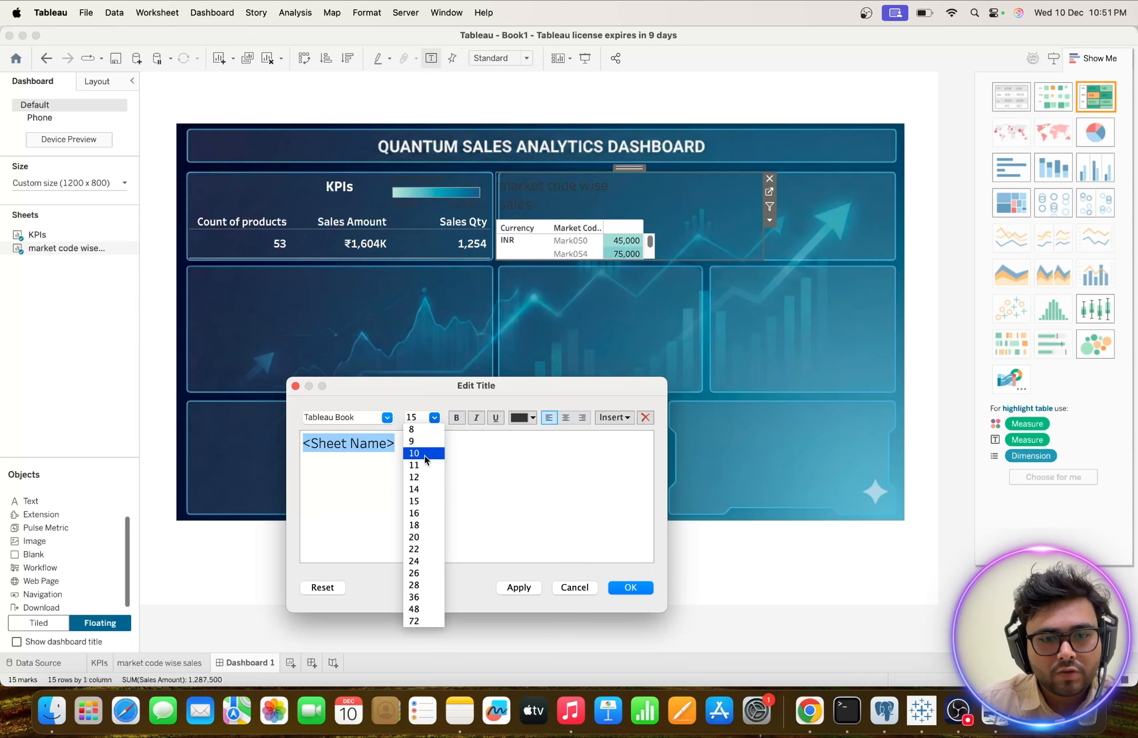
pyautogui.click(424, 453)
pyautogui.click(457, 419)
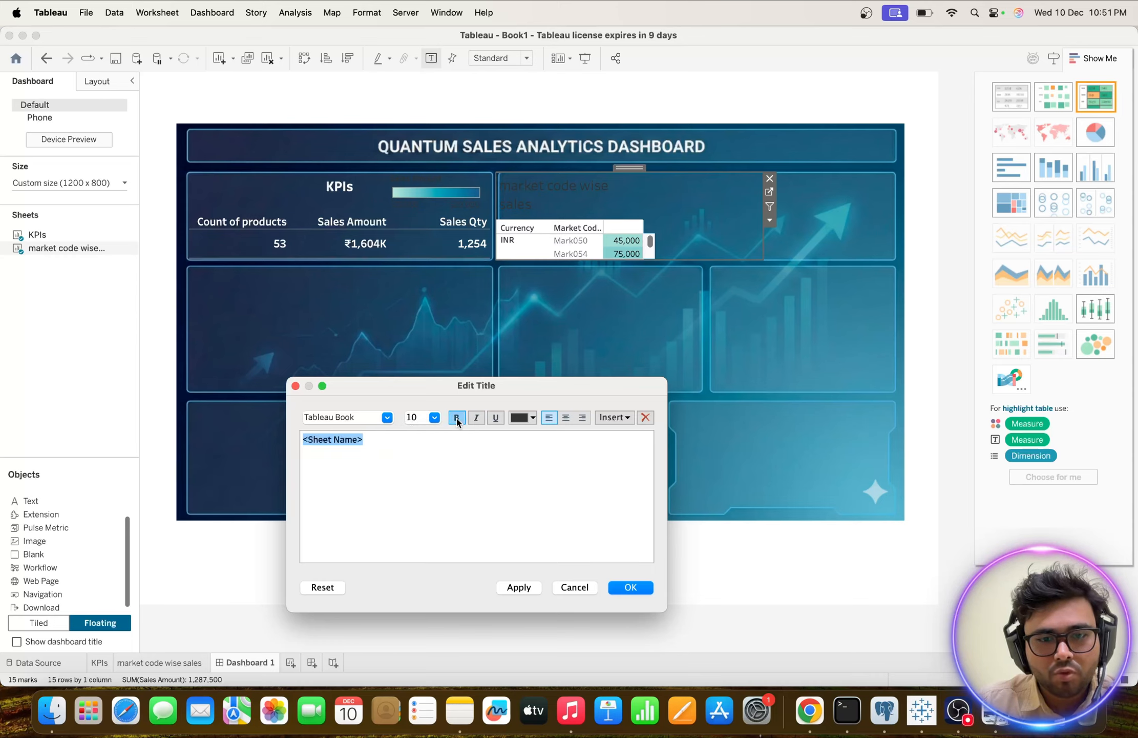
pyautogui.click(533, 417)
pyautogui.click(532, 419)
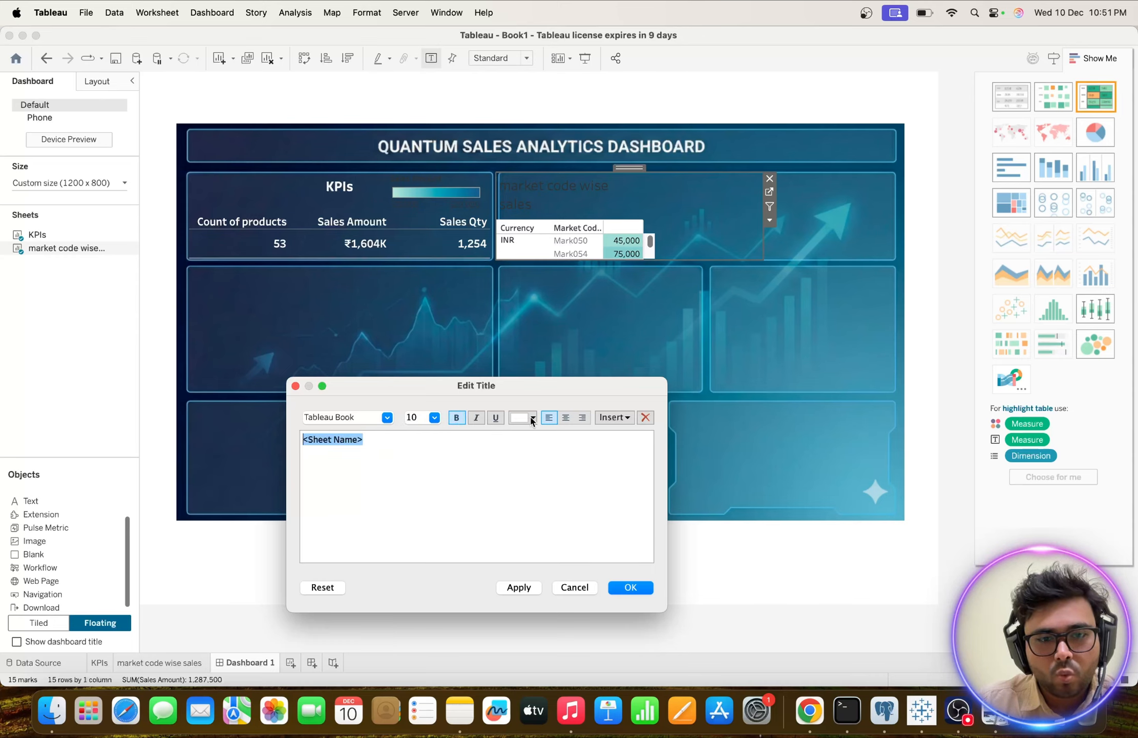
pyautogui.click(519, 588)
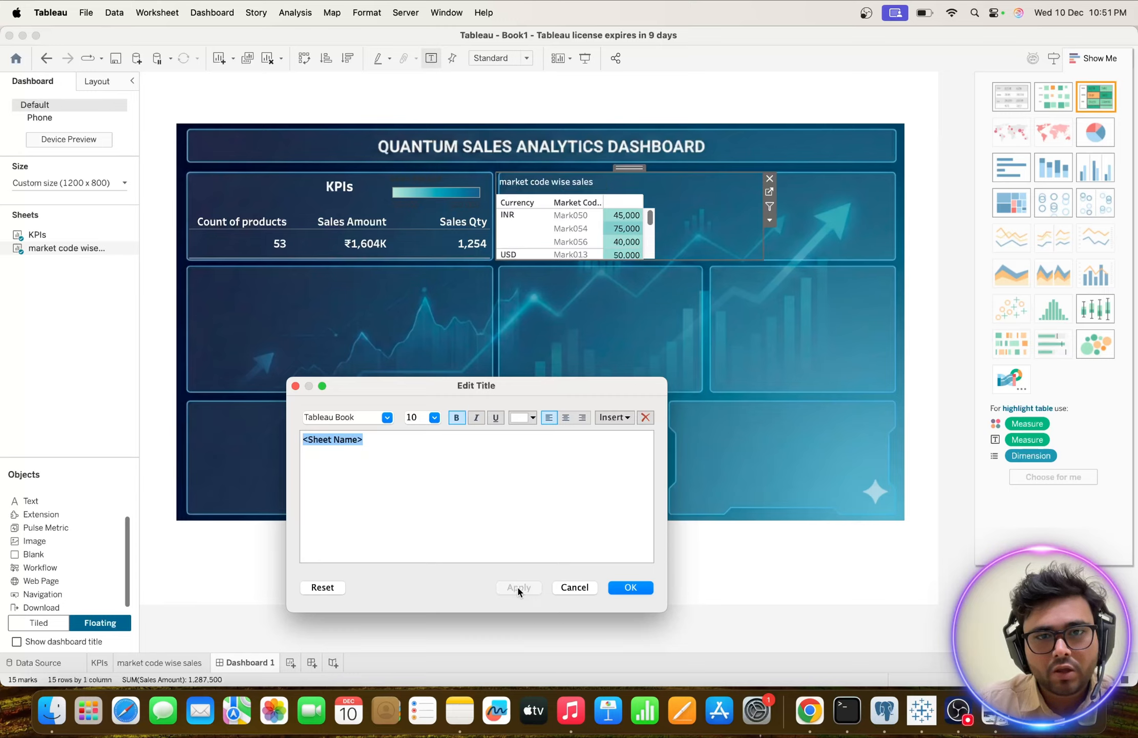
pyautogui.click(624, 591)
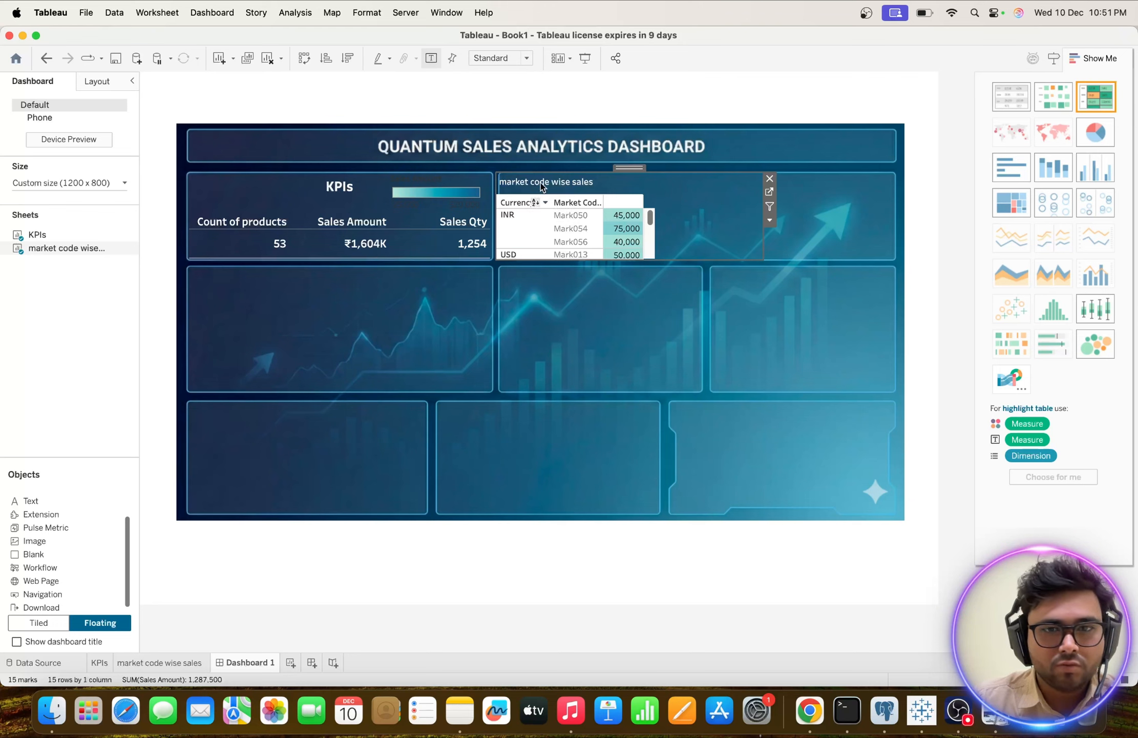
pyautogui.rightClick(541, 183)
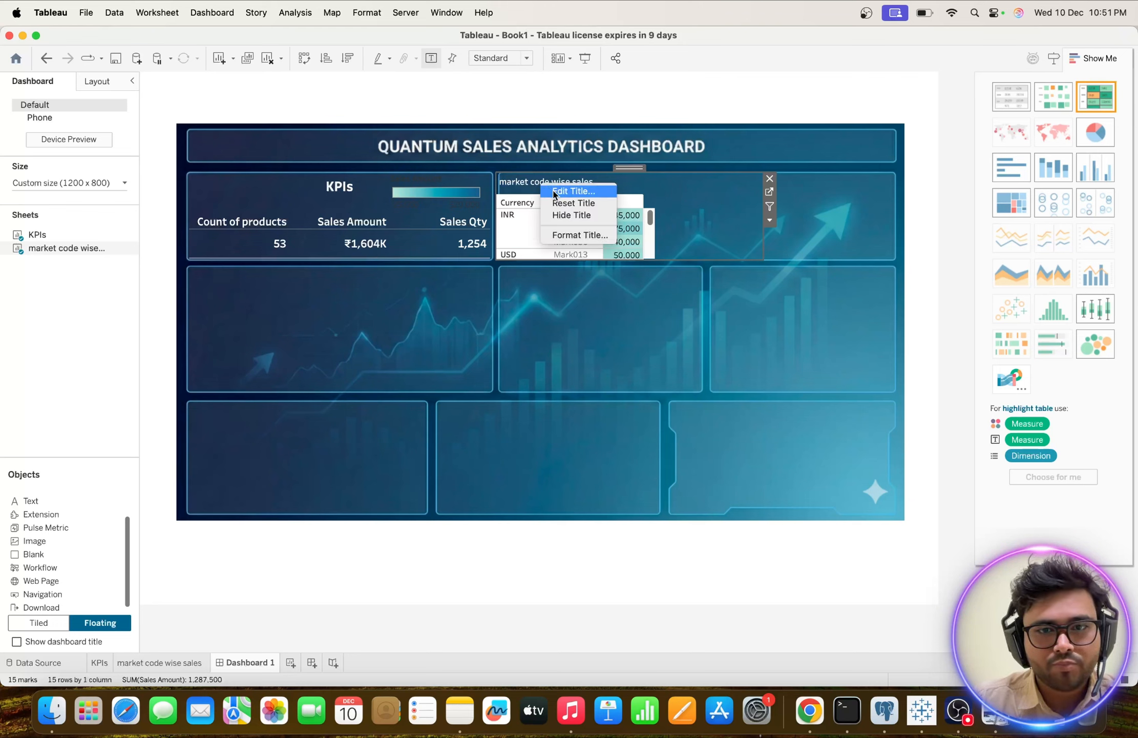
pyautogui.click(566, 234)
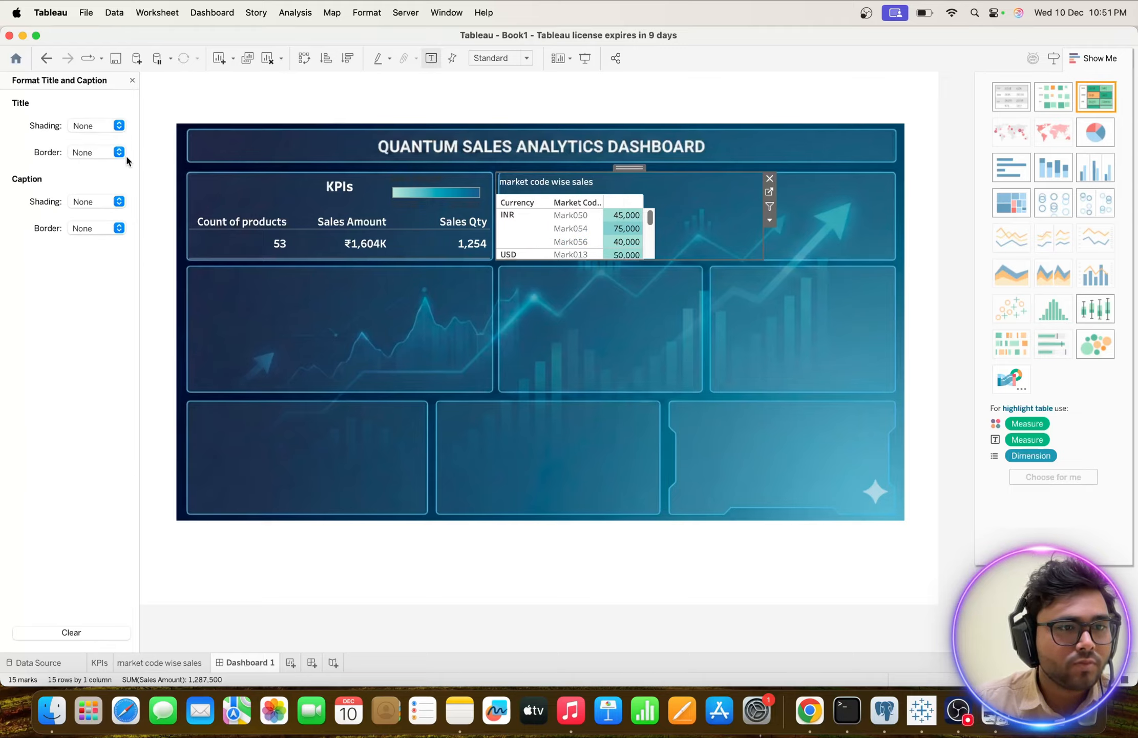
pyautogui.click(119, 127)
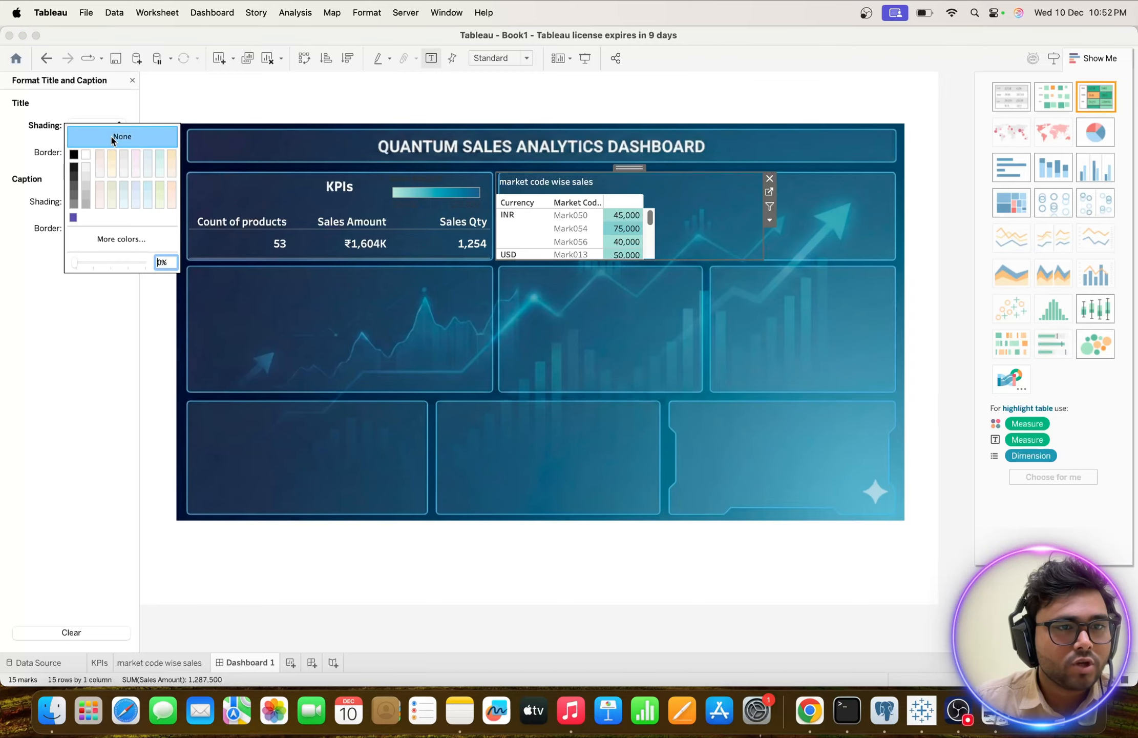
pyautogui.click(40, 145)
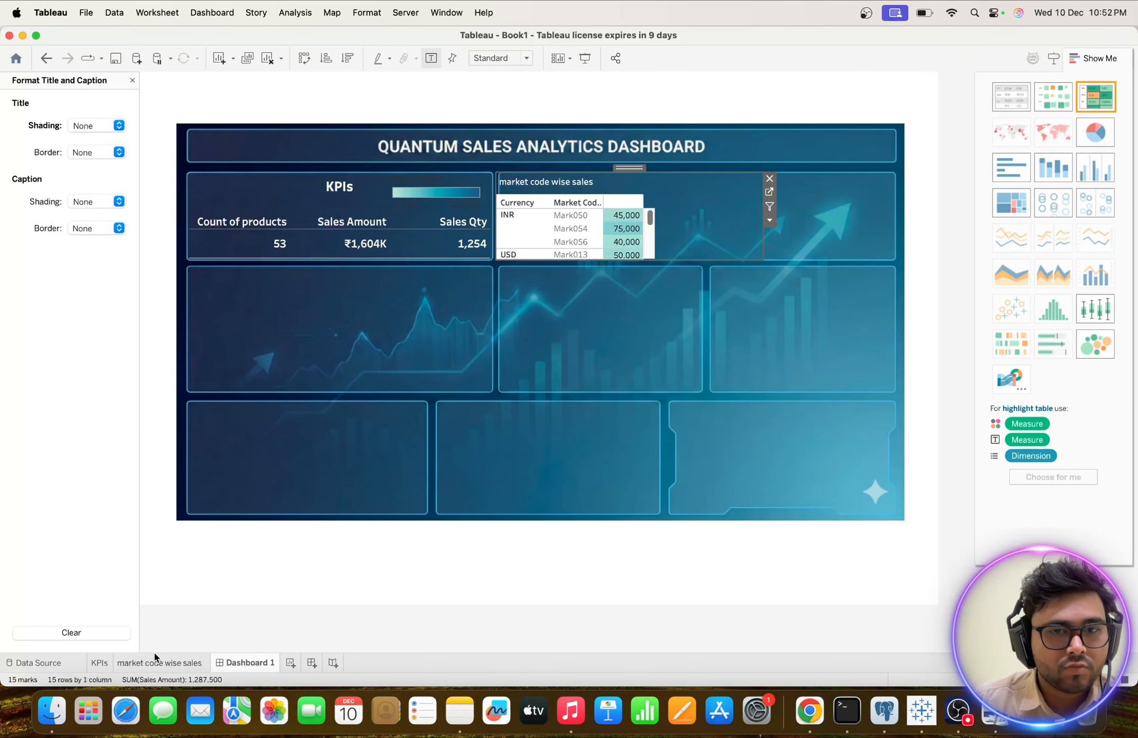
# Rename the market code wise sales worksheet as "Market code wise Sales".
pyautogui.click(149, 664)
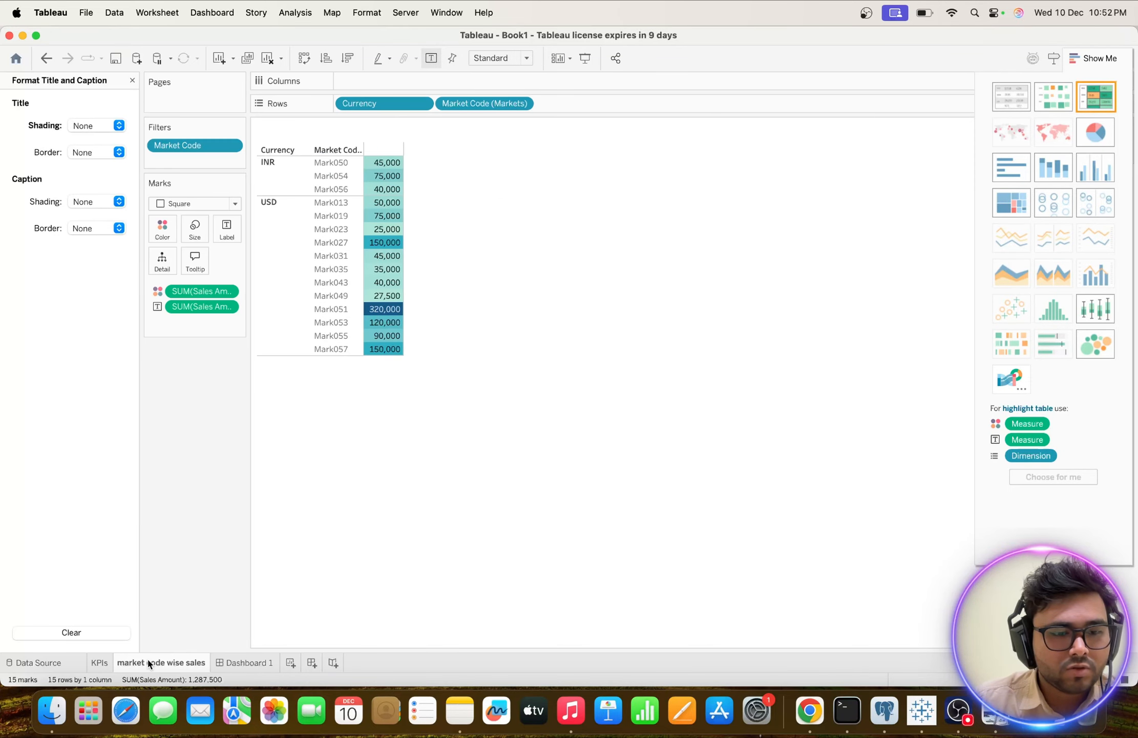
pyautogui.doubleClick(148, 664)
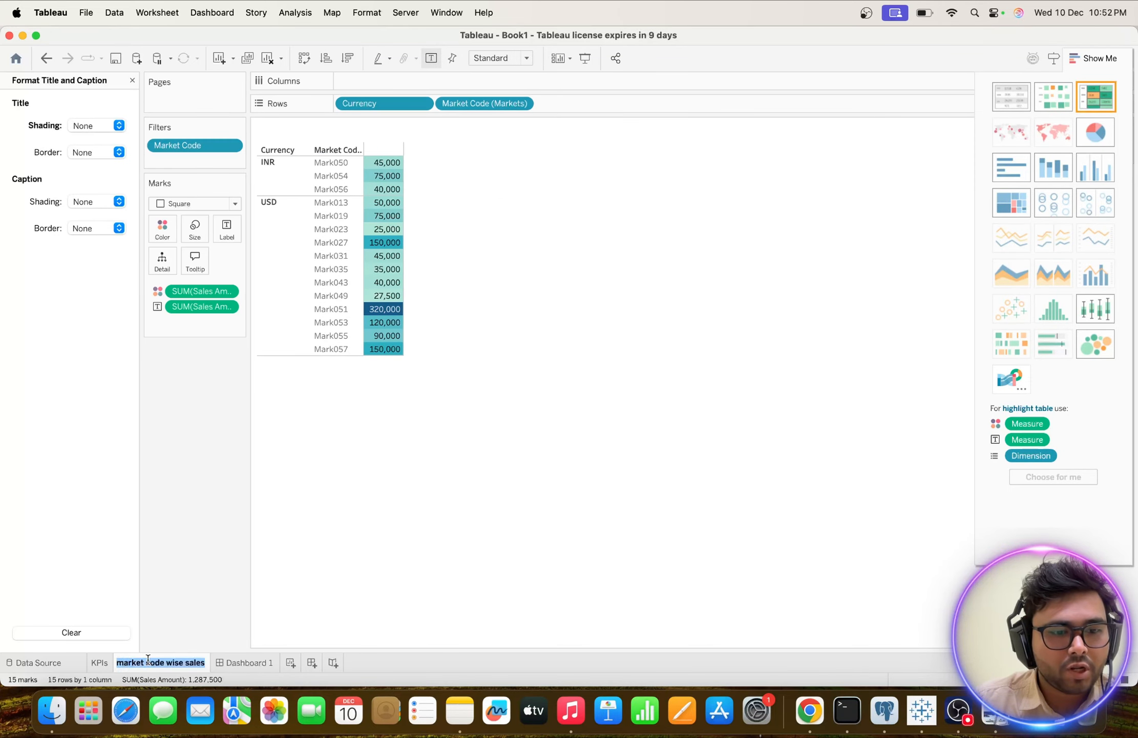
pyautogui.click(148, 660)
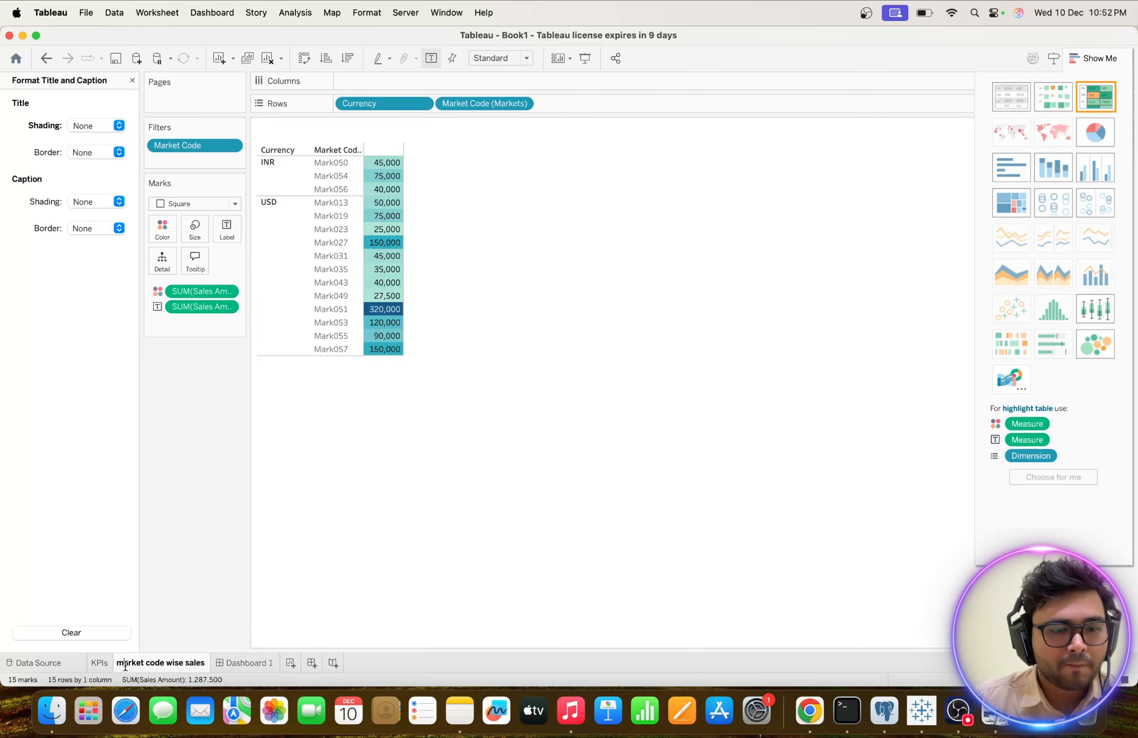
pyautogui.click(125, 665)
pyautogui.press('BackSpace')
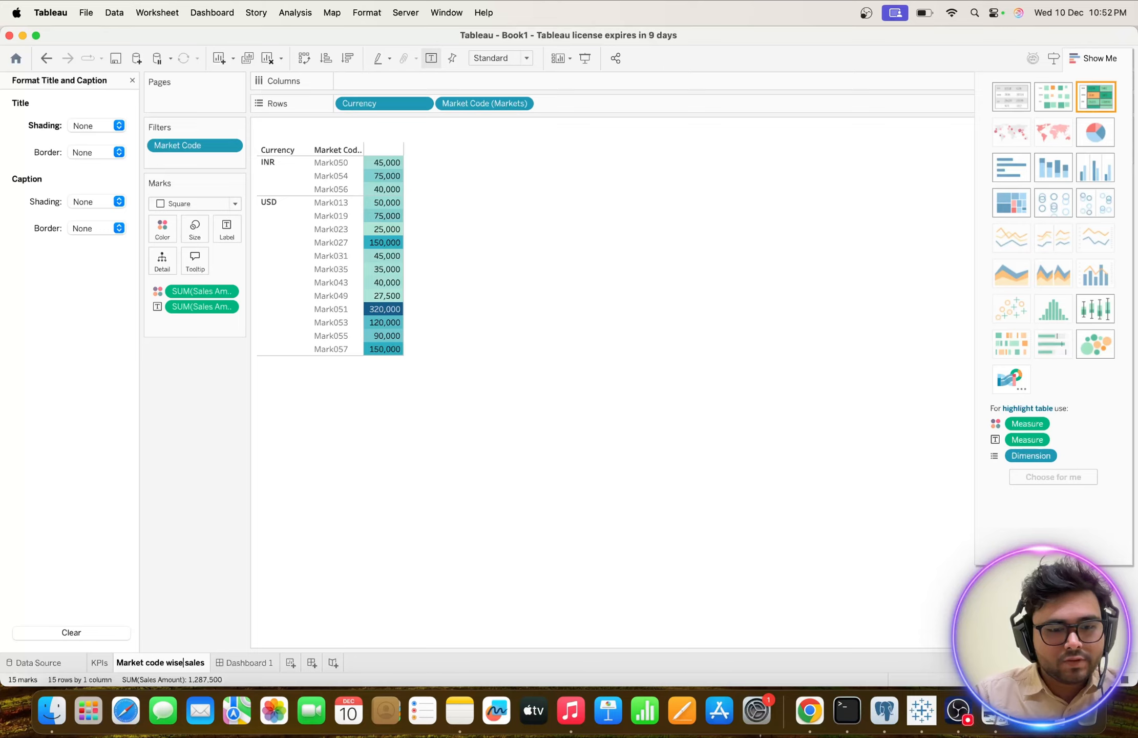
pyautogui.press('Return')
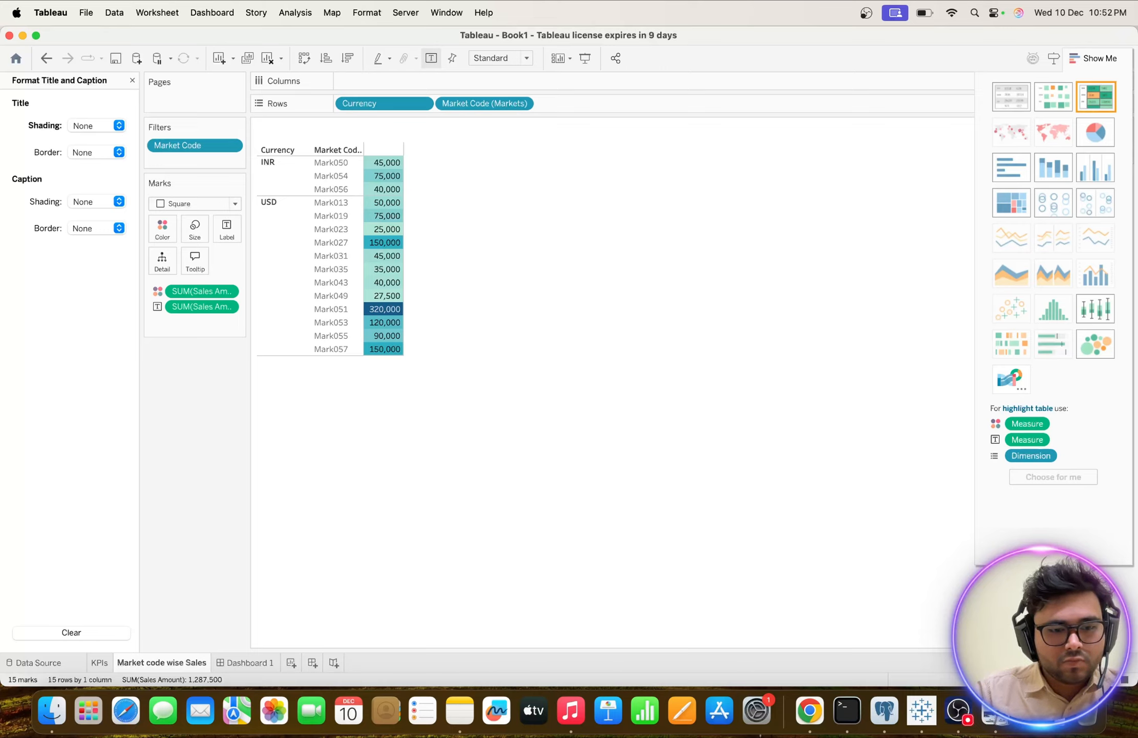
# Centre the Market code wise Sales title on Dashboard 1.
pyautogui.click(246, 662)
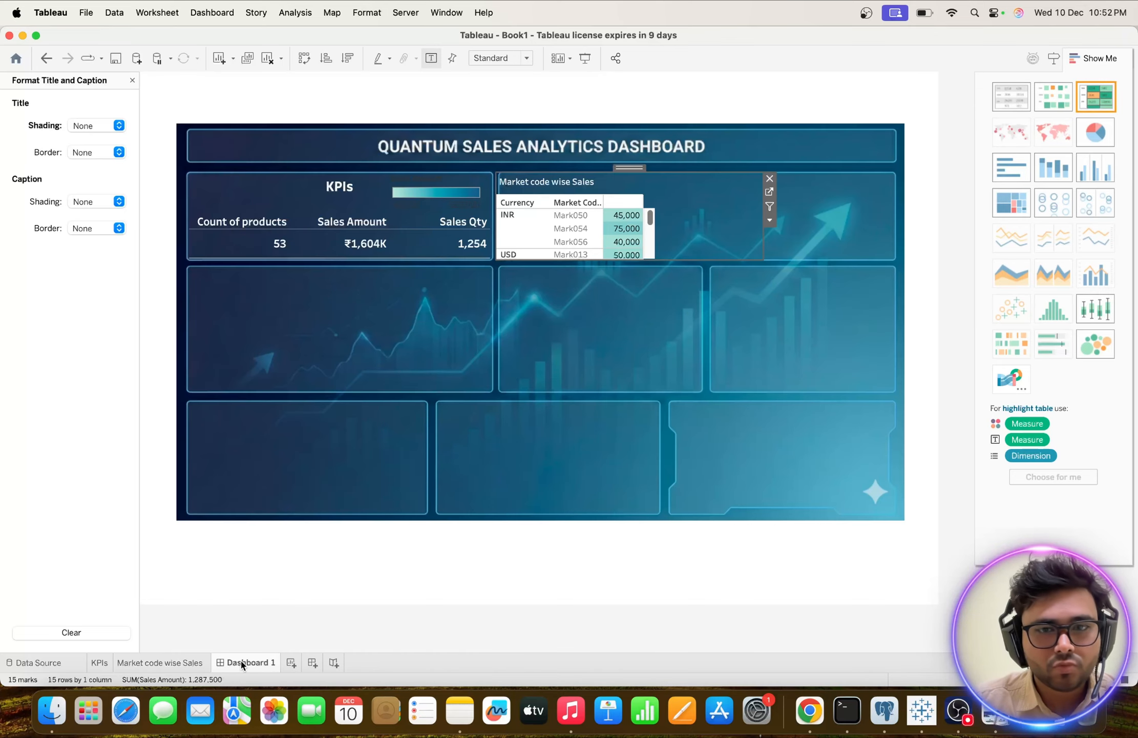
pyautogui.rightClick(530, 184)
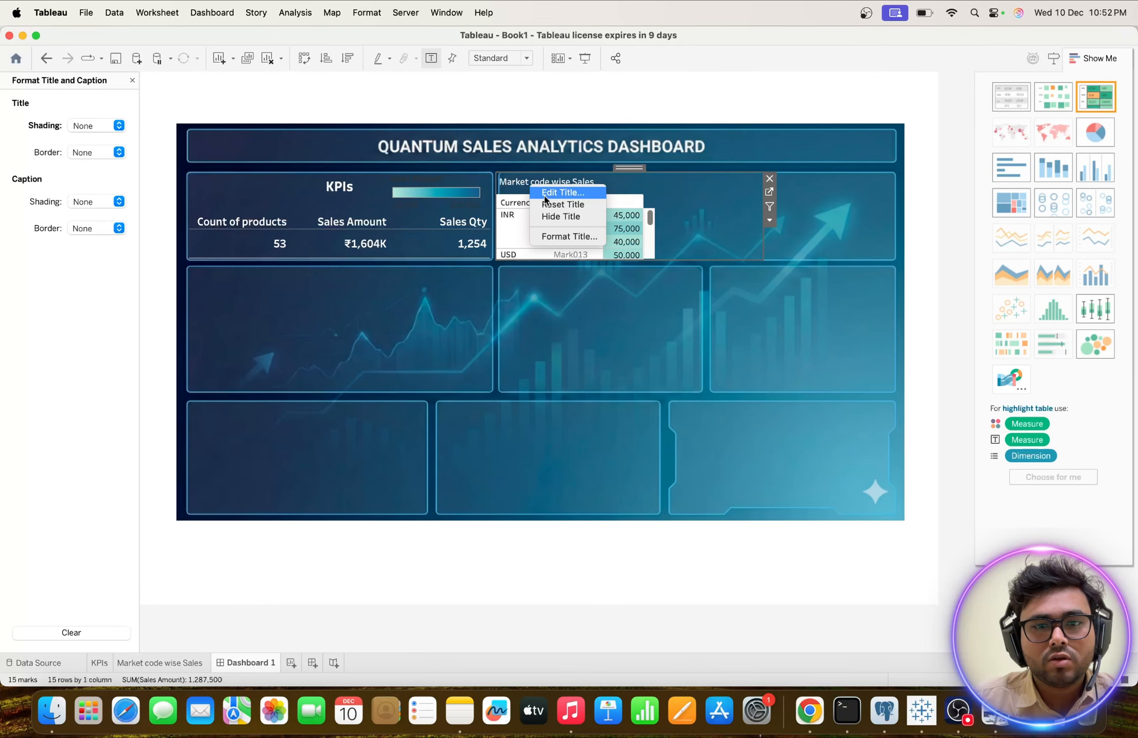
pyautogui.click(544, 194)
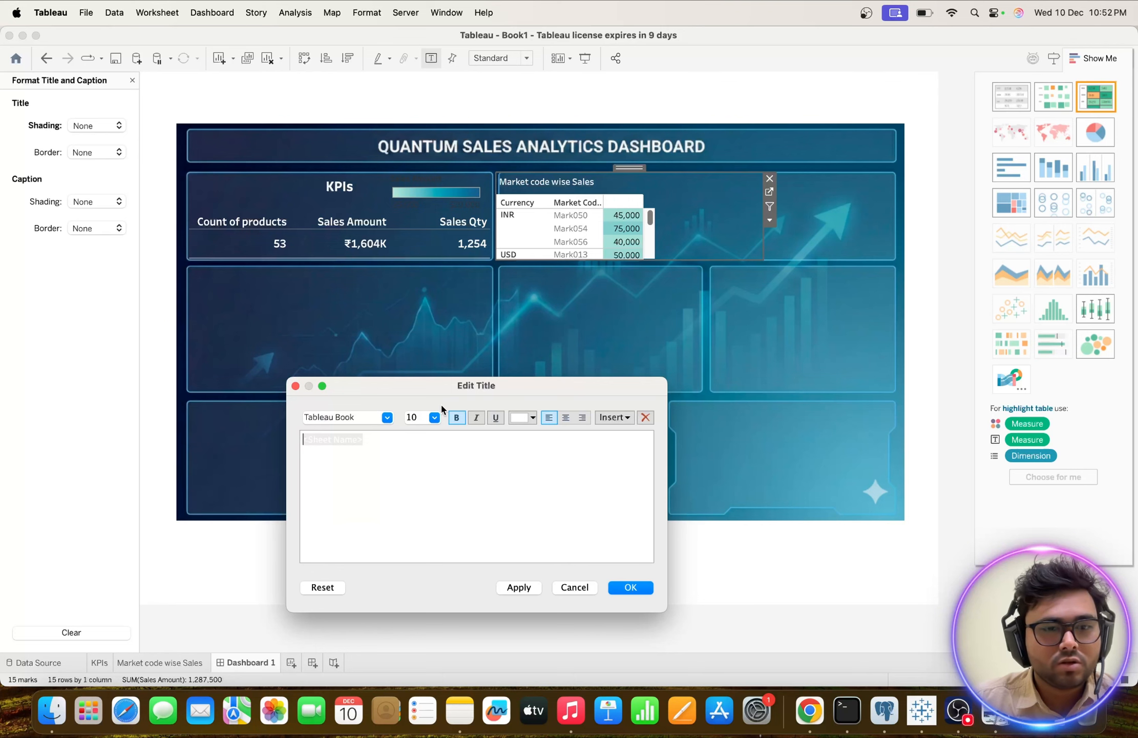
pyautogui.moveTo(389, 451); pyautogui.dragTo(257, 408)
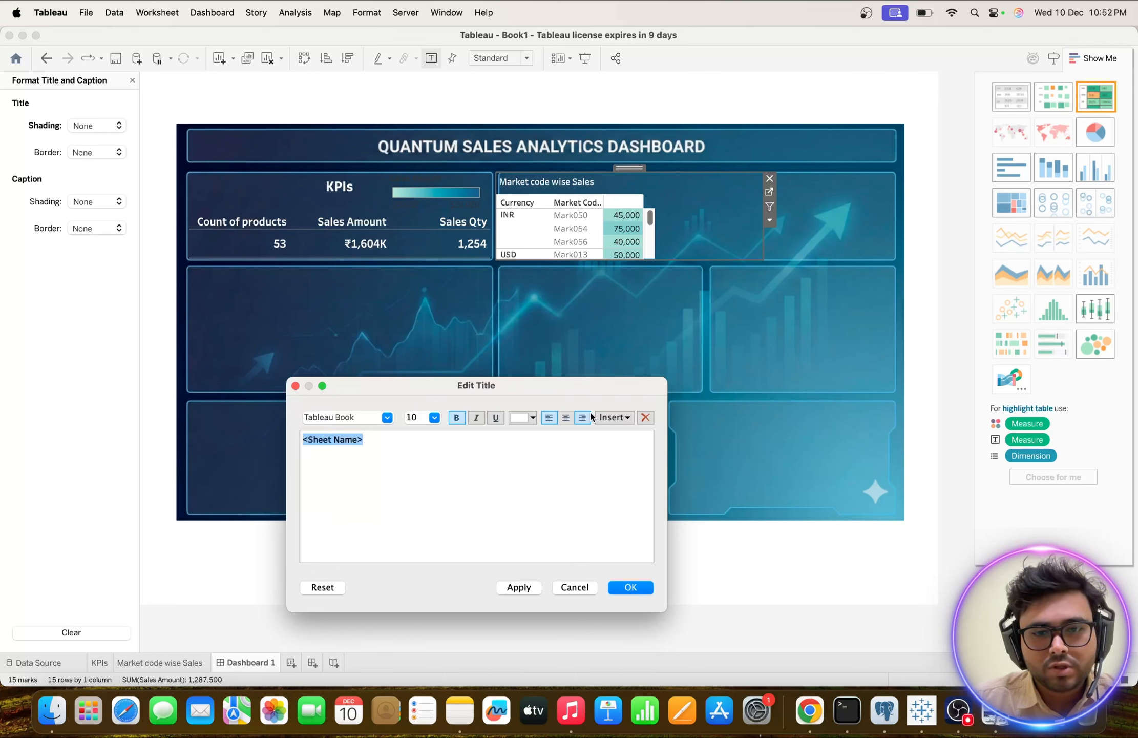
pyautogui.click(565, 417)
pyautogui.click(519, 587)
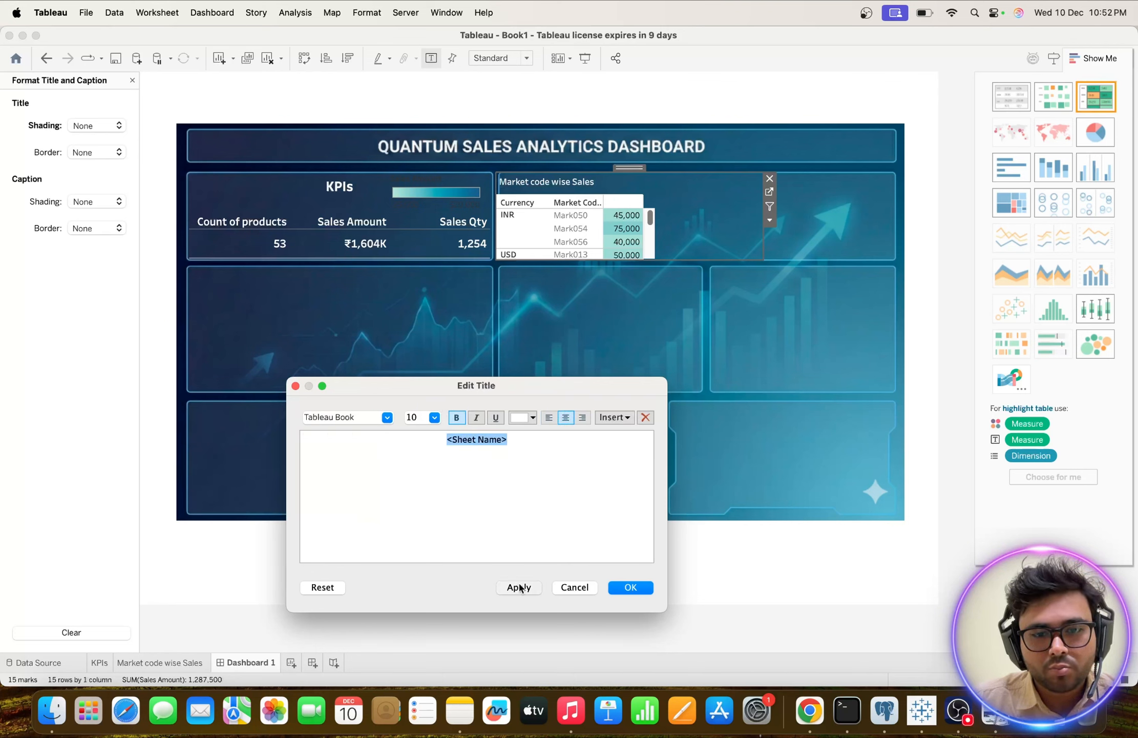
pyautogui.click(640, 586)
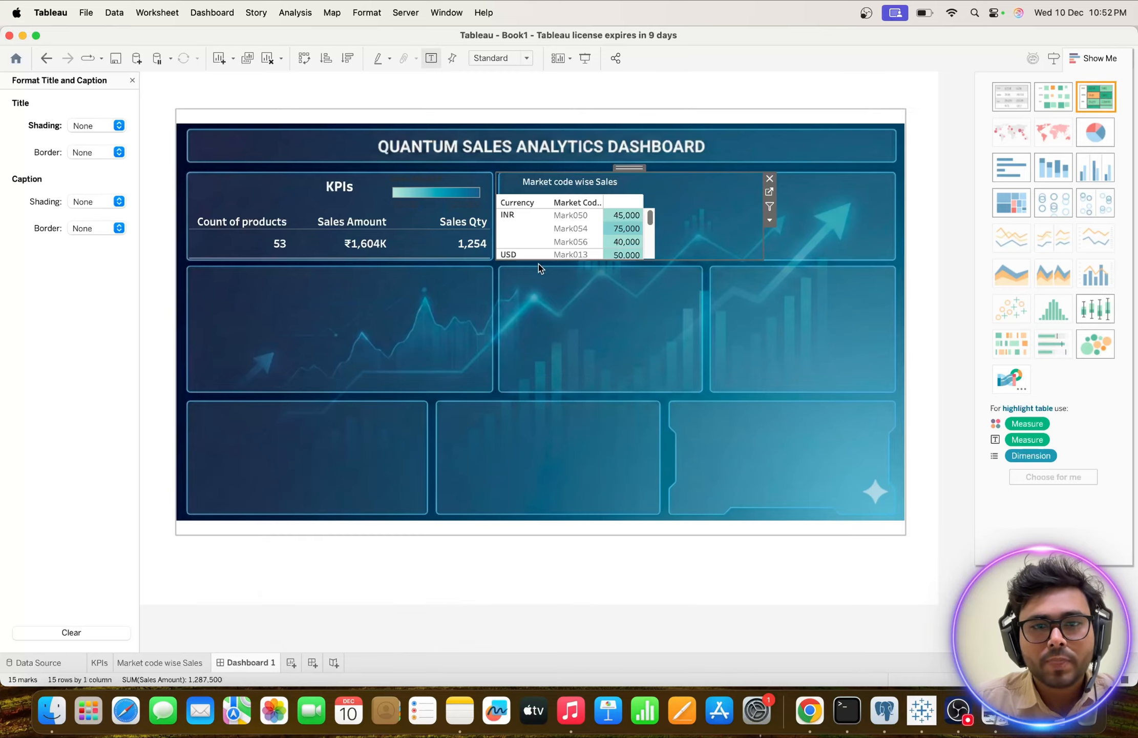
# Set the worksheet font of the market code table to Tableau Semibold in black.
pyautogui.scroll(-5, 534, 217)
pyautogui.scroll(5, 535, 217)
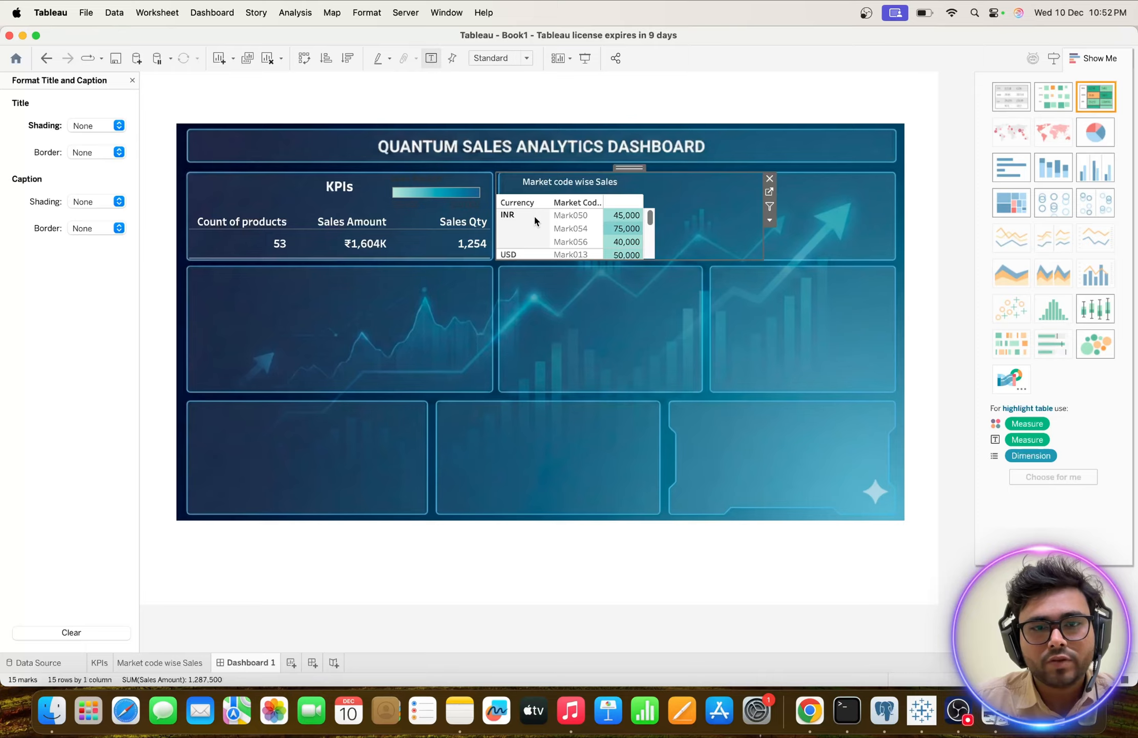
pyautogui.click(572, 229)
pyautogui.rightClick(572, 228)
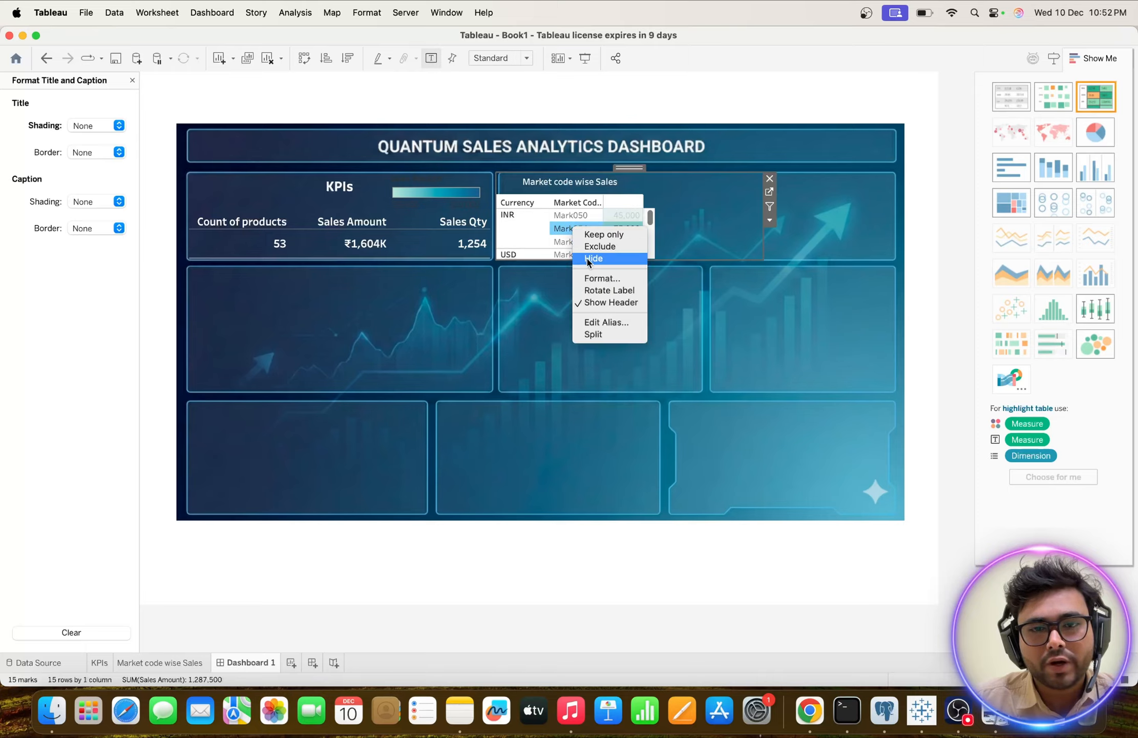
pyautogui.click(594, 278)
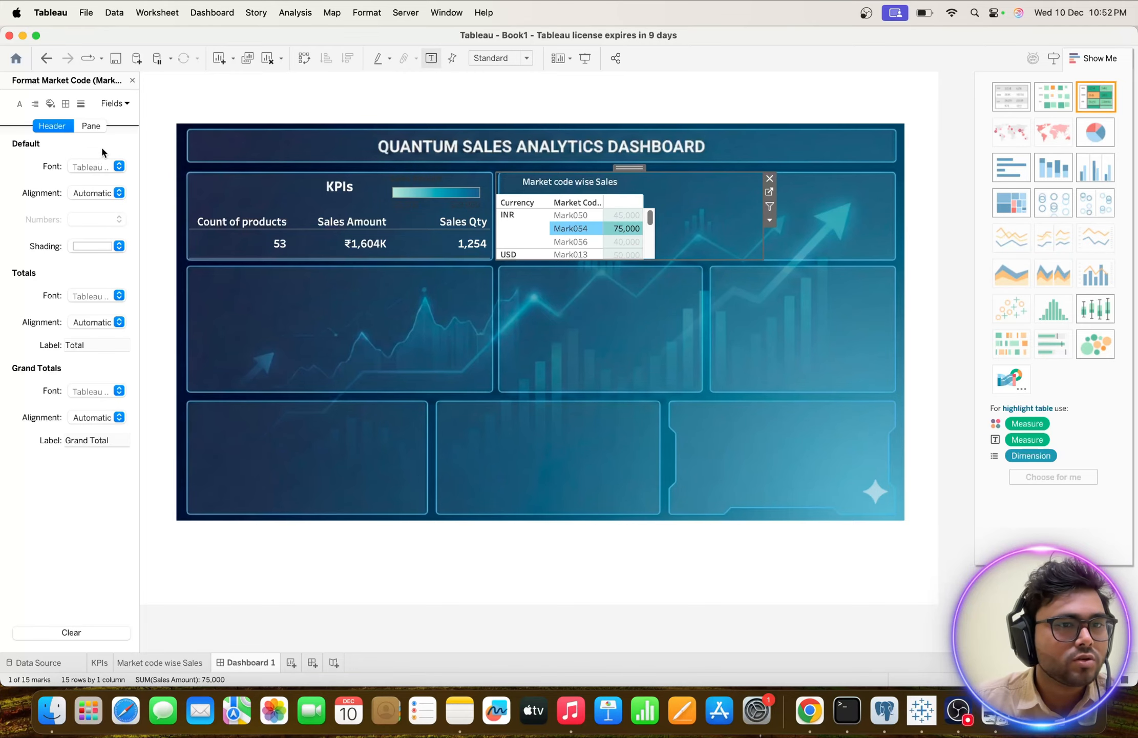
pyautogui.click(20, 104)
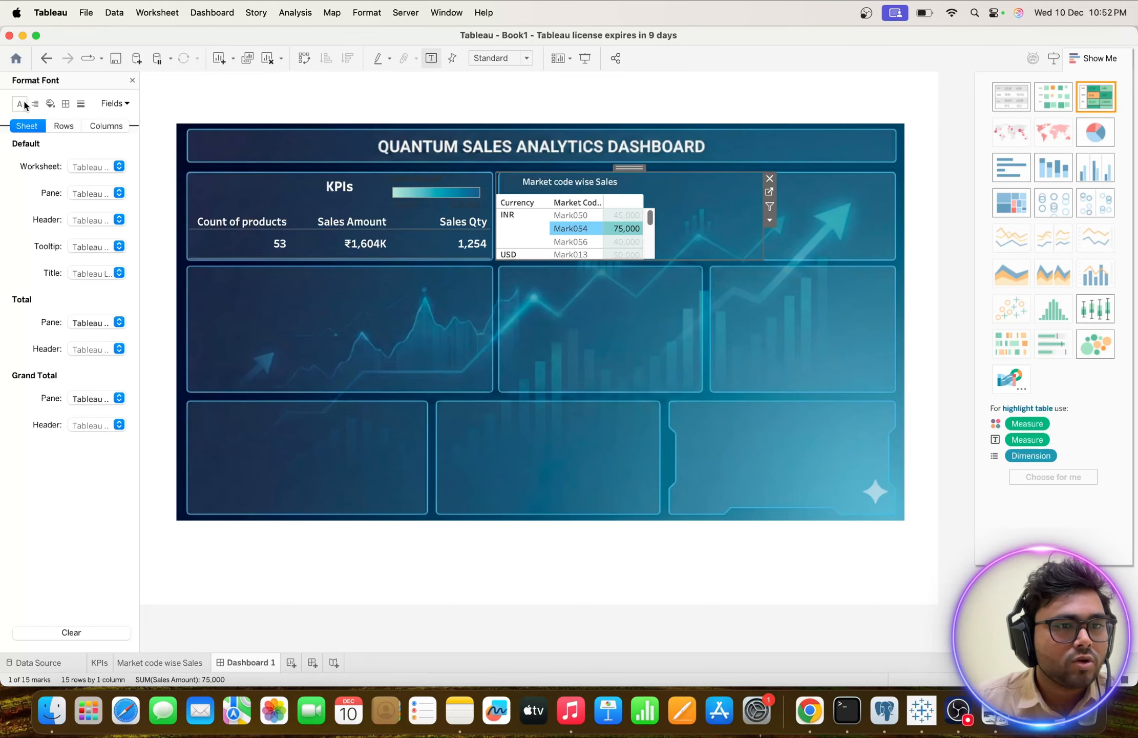
pyautogui.click(119, 167)
pyautogui.click(153, 177)
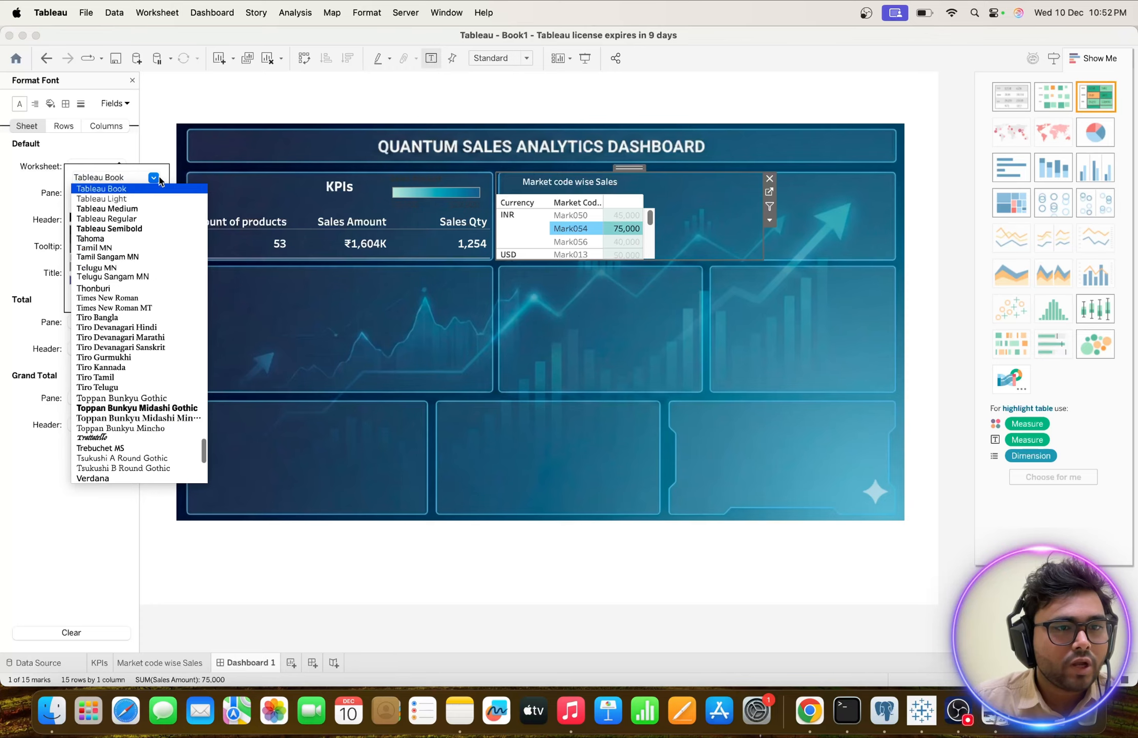
pyautogui.click(122, 229)
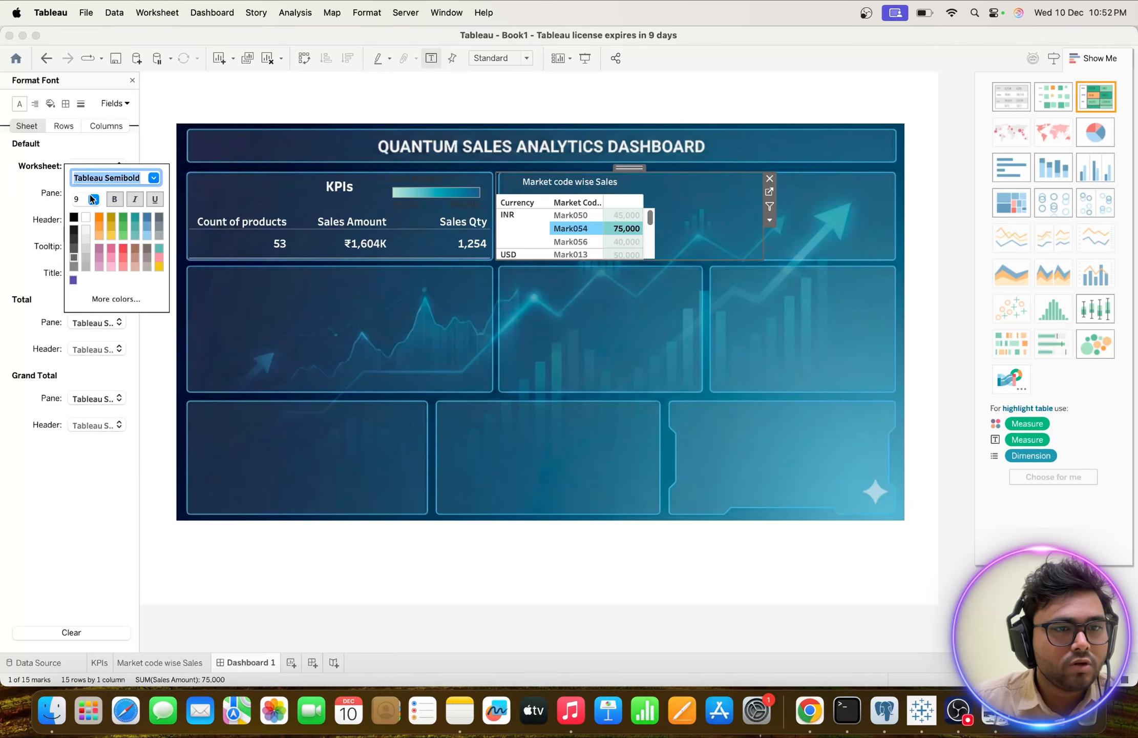
pyautogui.click(86, 219)
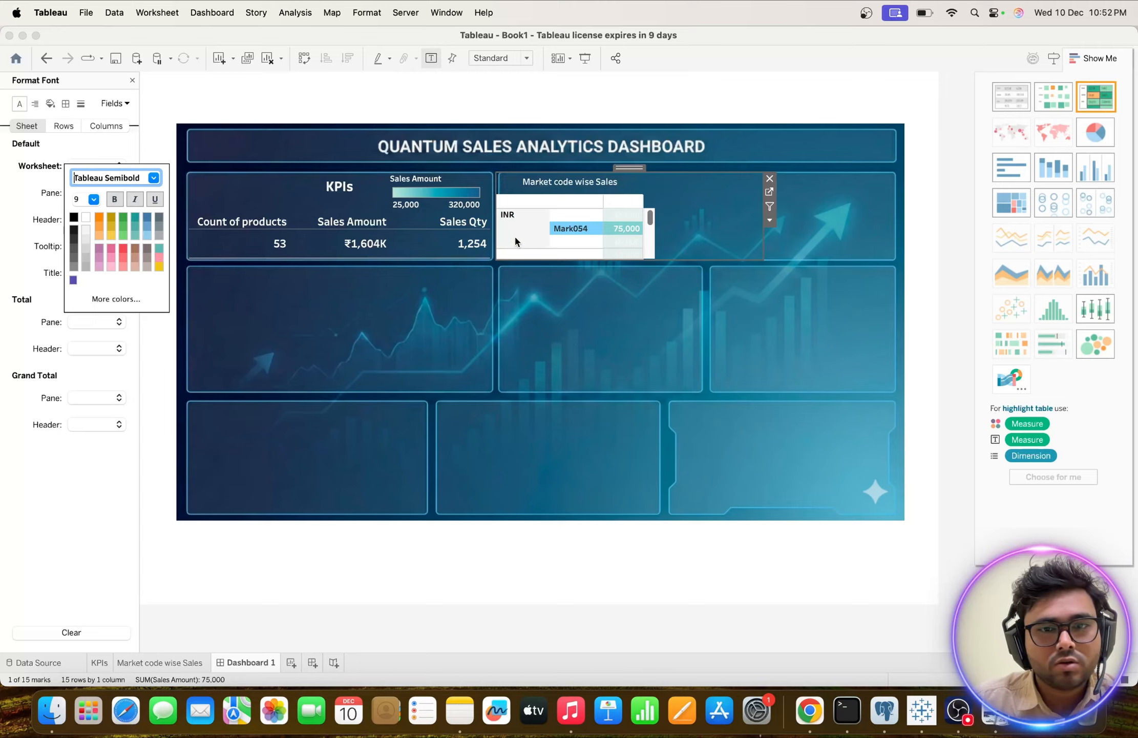
pyautogui.click(73, 218)
pyautogui.click(686, 225)
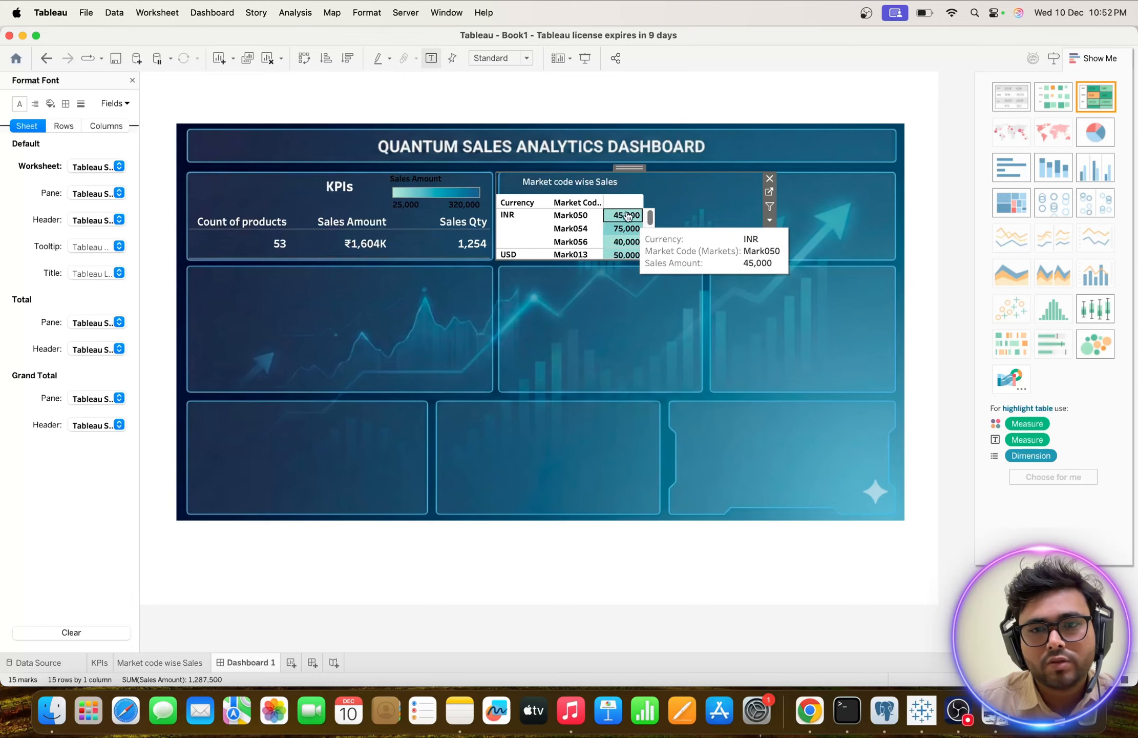
# Look through the market code table's rows on the dashboard and hide the table's title.
pyautogui.scroll(-5, 577, 230)
pyautogui.scroll(3, 577, 232)
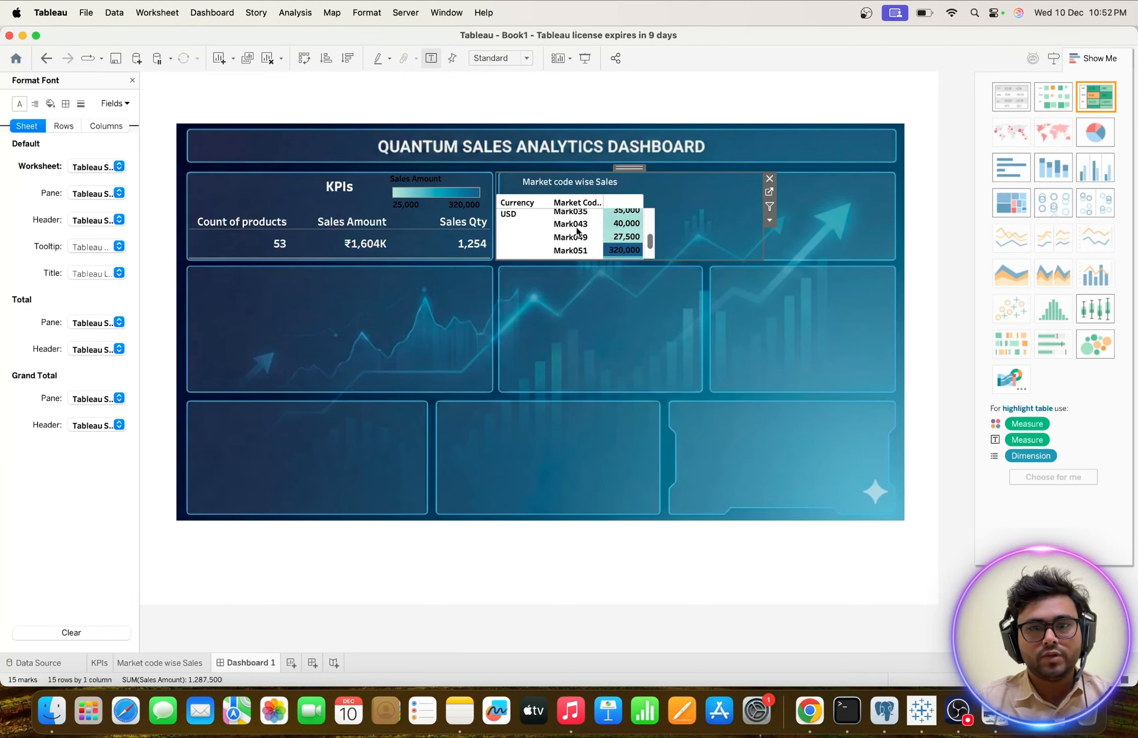
pyautogui.scroll(-3, 578, 231)
pyautogui.scroll(5, 578, 231)
pyautogui.scroll(-5, 577, 232)
pyautogui.scroll(3, 577, 230)
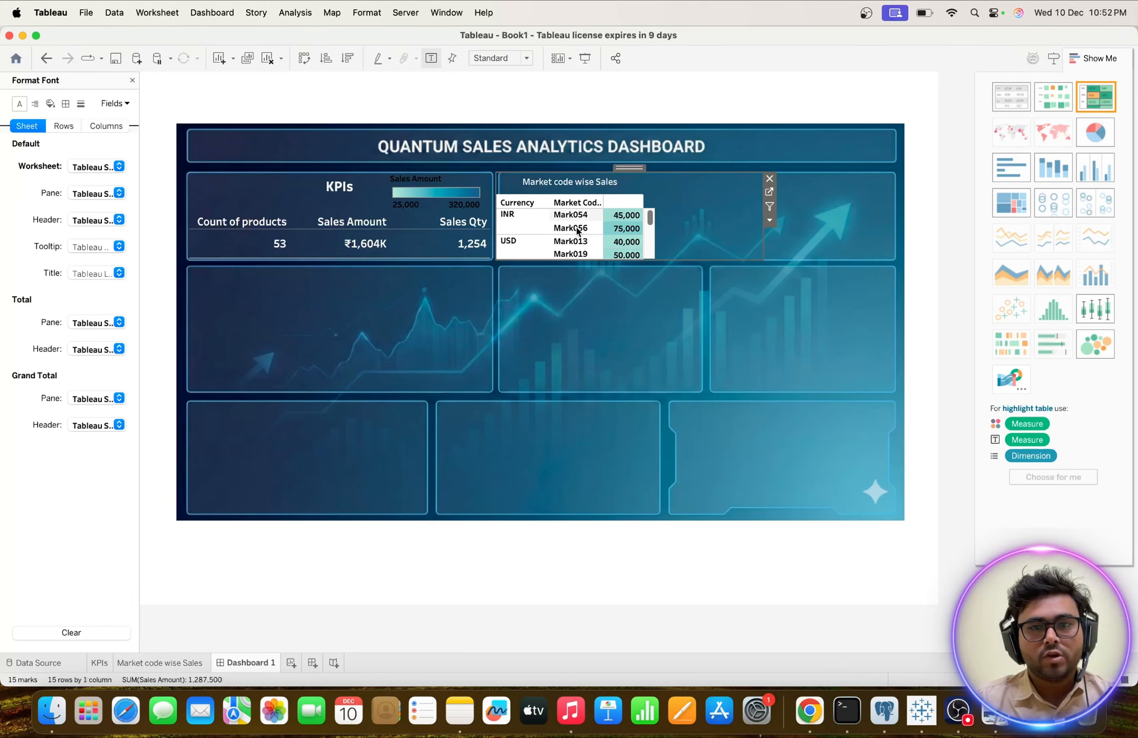
pyautogui.scroll(-3, 576, 229)
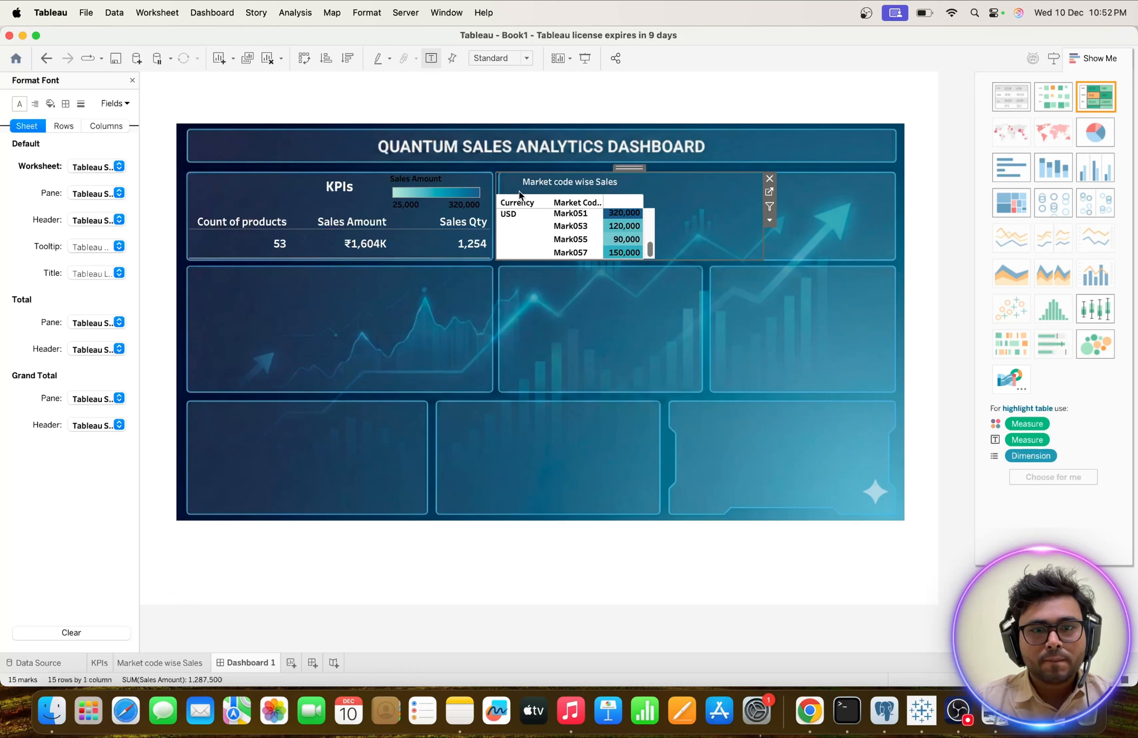
pyautogui.rightClick(557, 185)
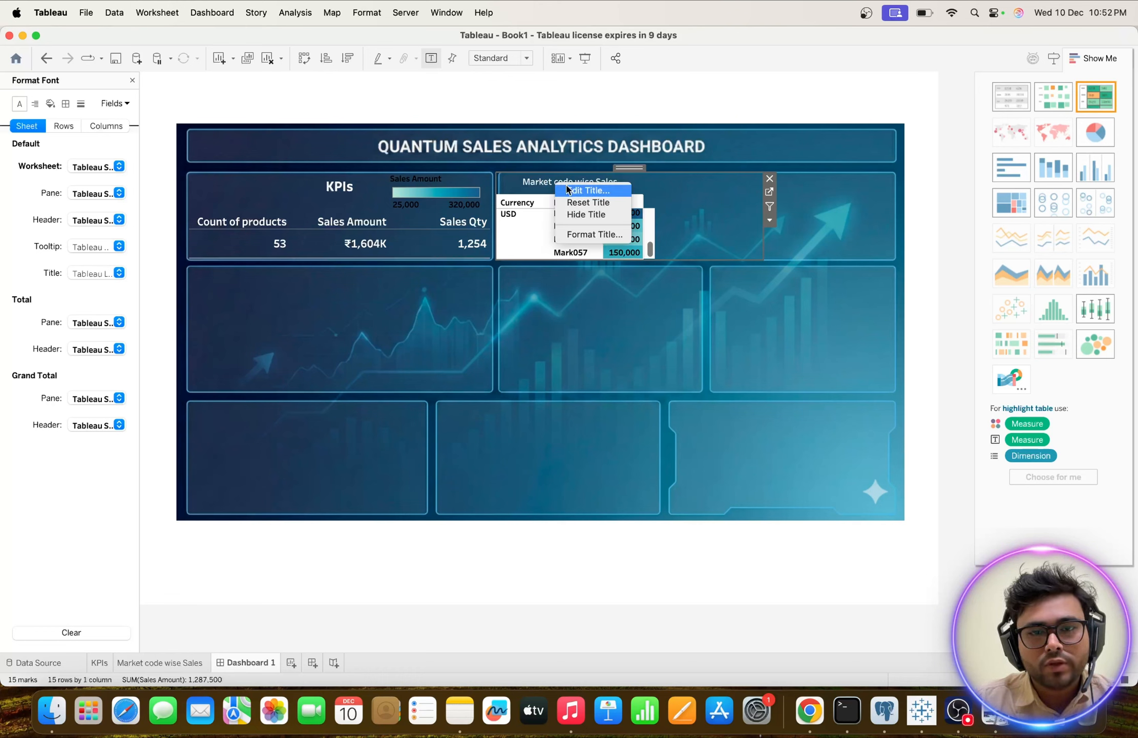
pyautogui.click(579, 215)
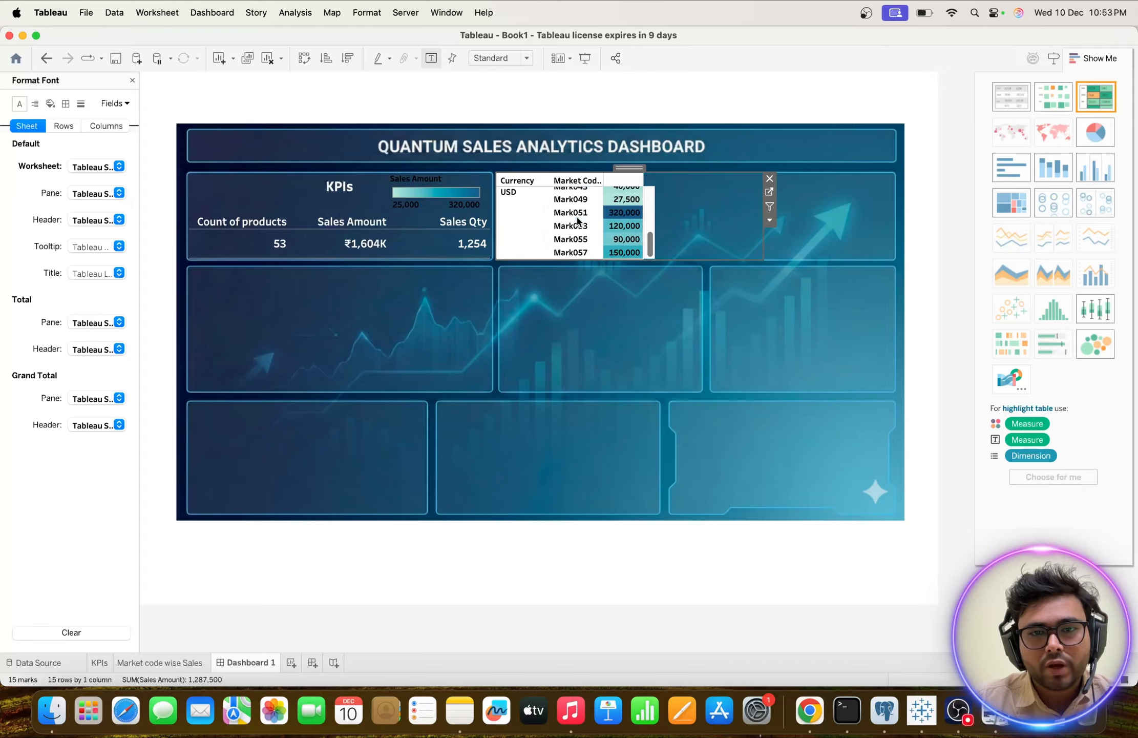
# Narrow the market code table's frame on the dashboard to fit just around its columns.
pyautogui.scroll(5, 615, 210)
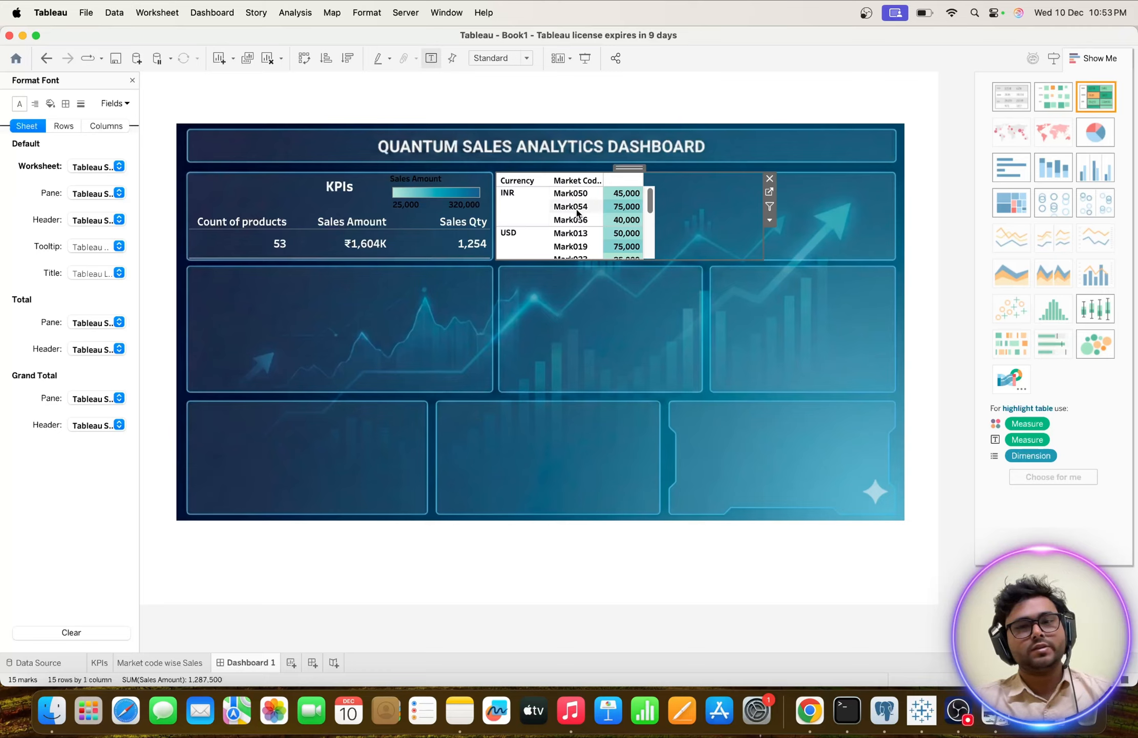
pyautogui.scroll(-5, 571, 227)
pyautogui.scroll(5, 572, 227)
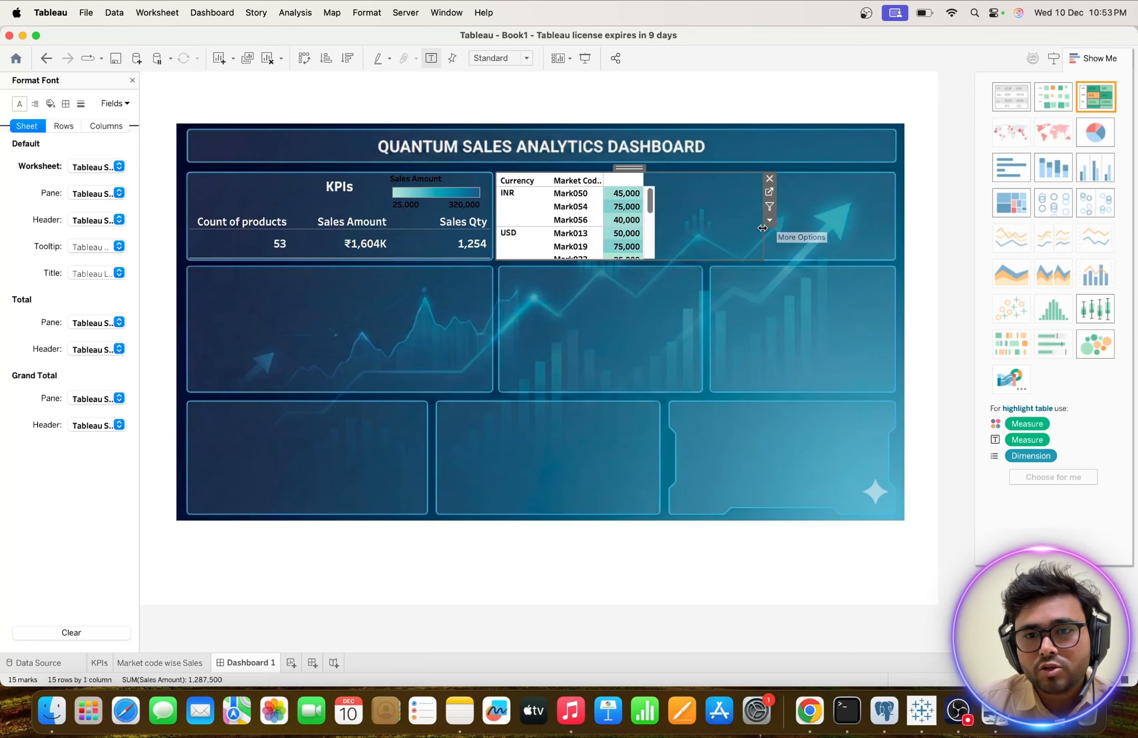
pyautogui.moveTo(763, 228); pyautogui.dragTo(664, 221)
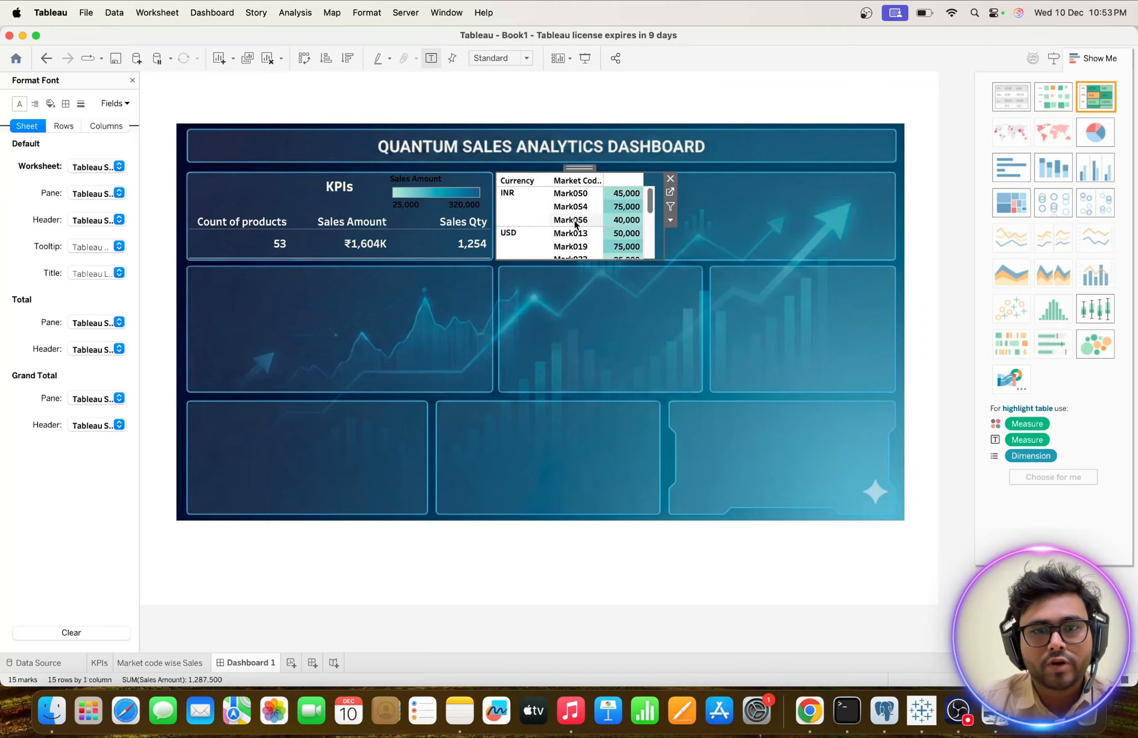
pyautogui.click(778, 233)
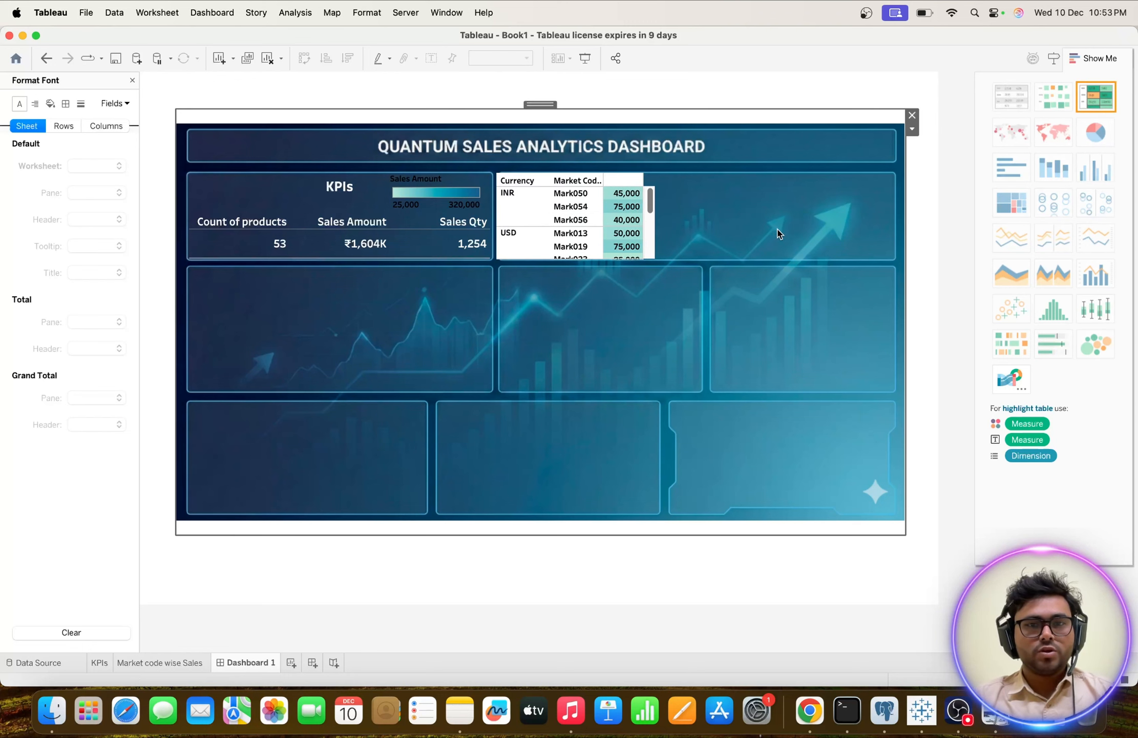
# Set the market code table's default worksheet shading to None so the dashboard background shows through.
pyautogui.rightClick(543, 212)
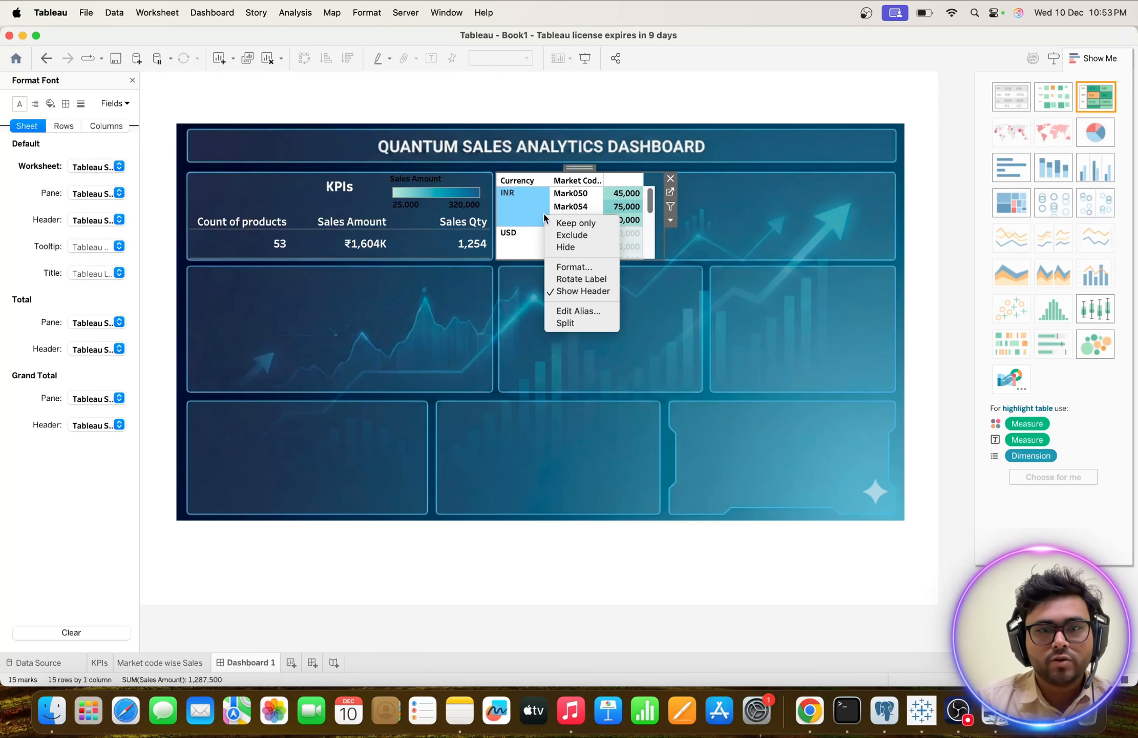
pyautogui.click(564, 265)
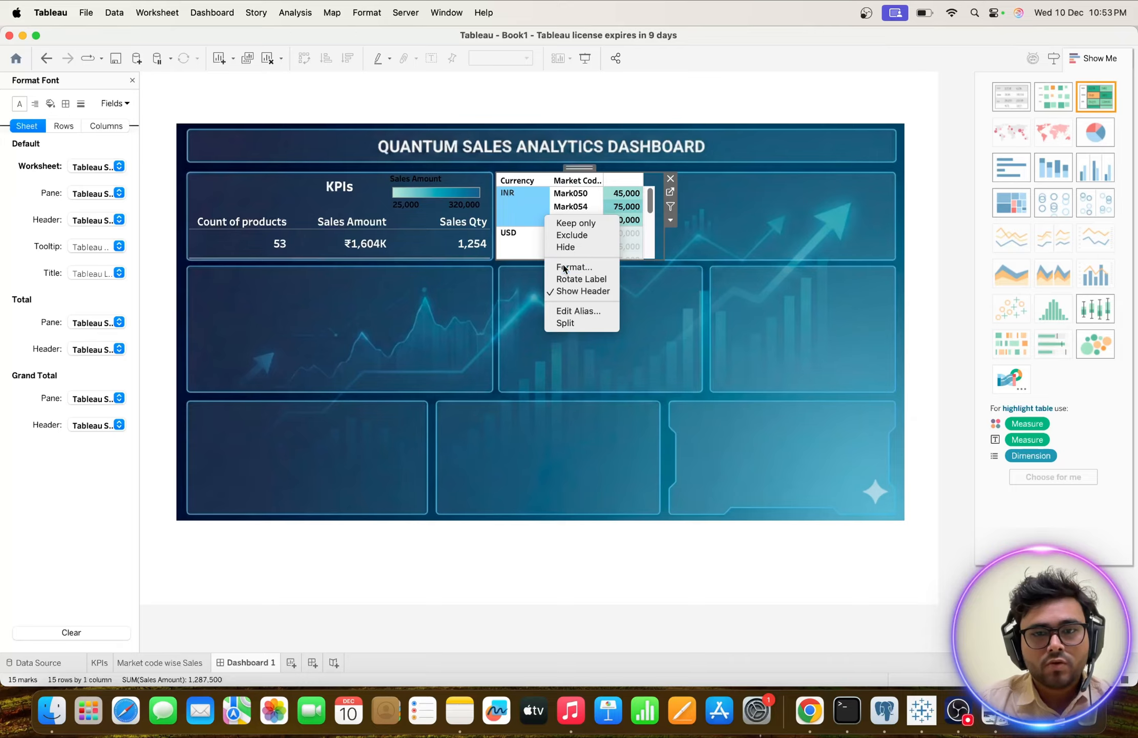
pyautogui.click(51, 103)
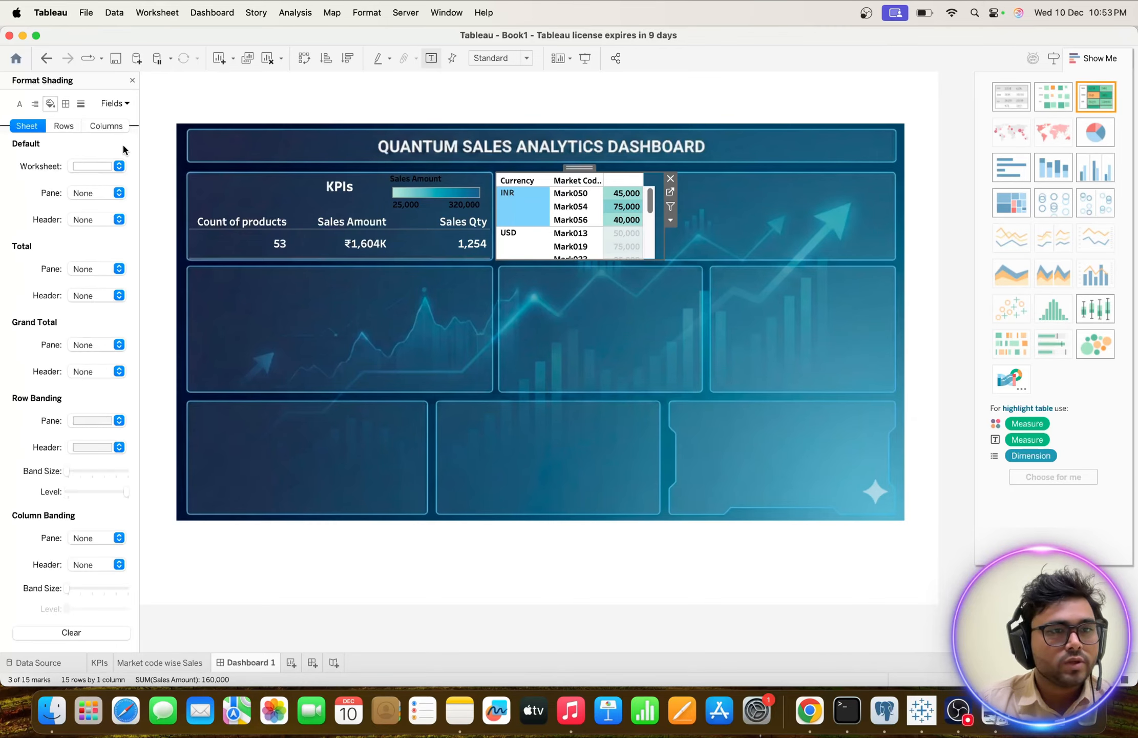
pyautogui.click(120, 169)
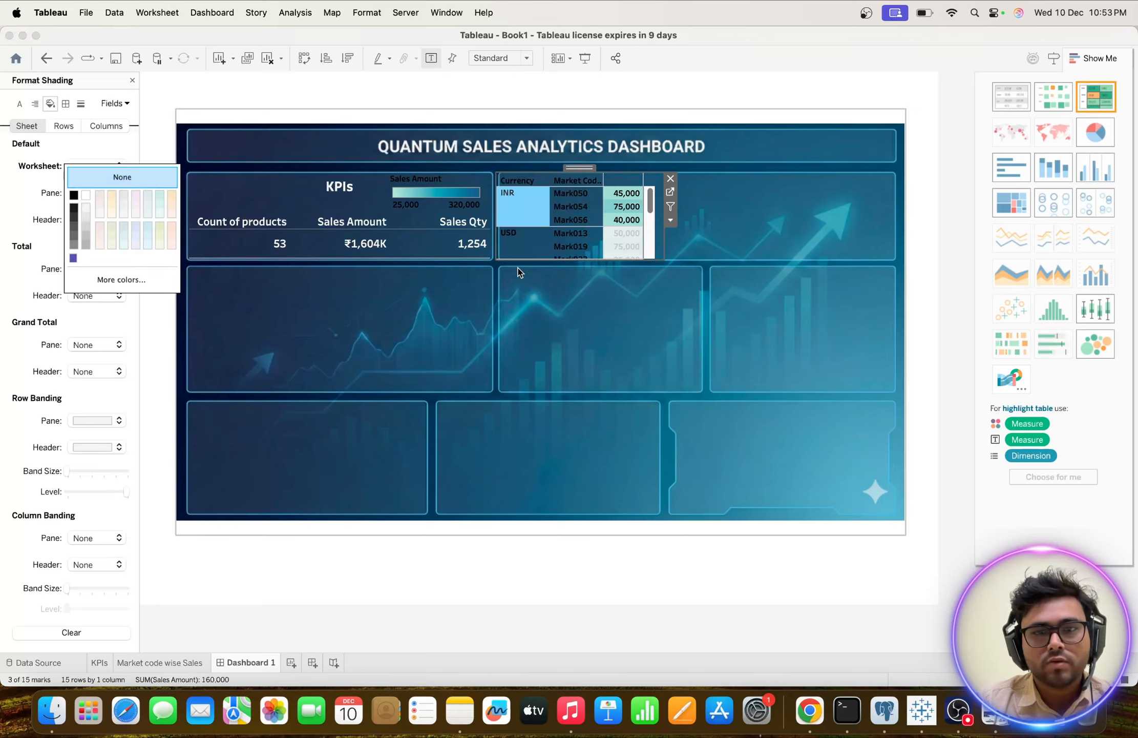
pyautogui.click(509, 196)
pyautogui.click(584, 300)
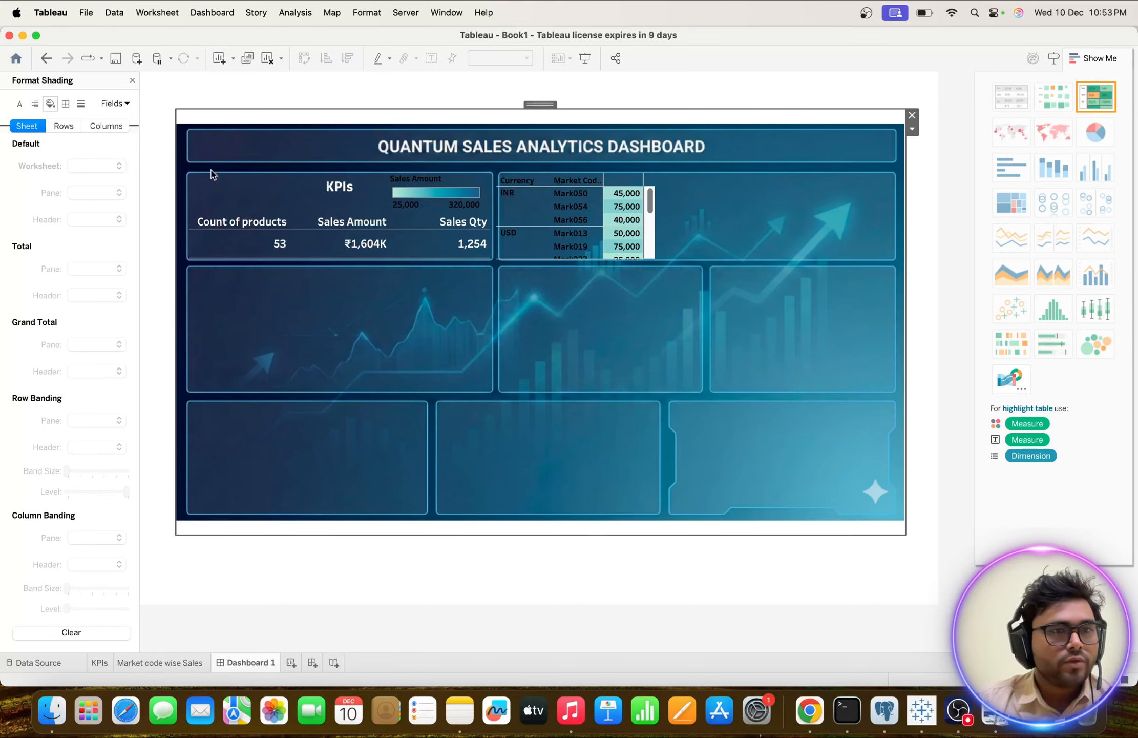
# Set the row total pane and header borders of the market code table to None.
pyautogui.click(63, 125)
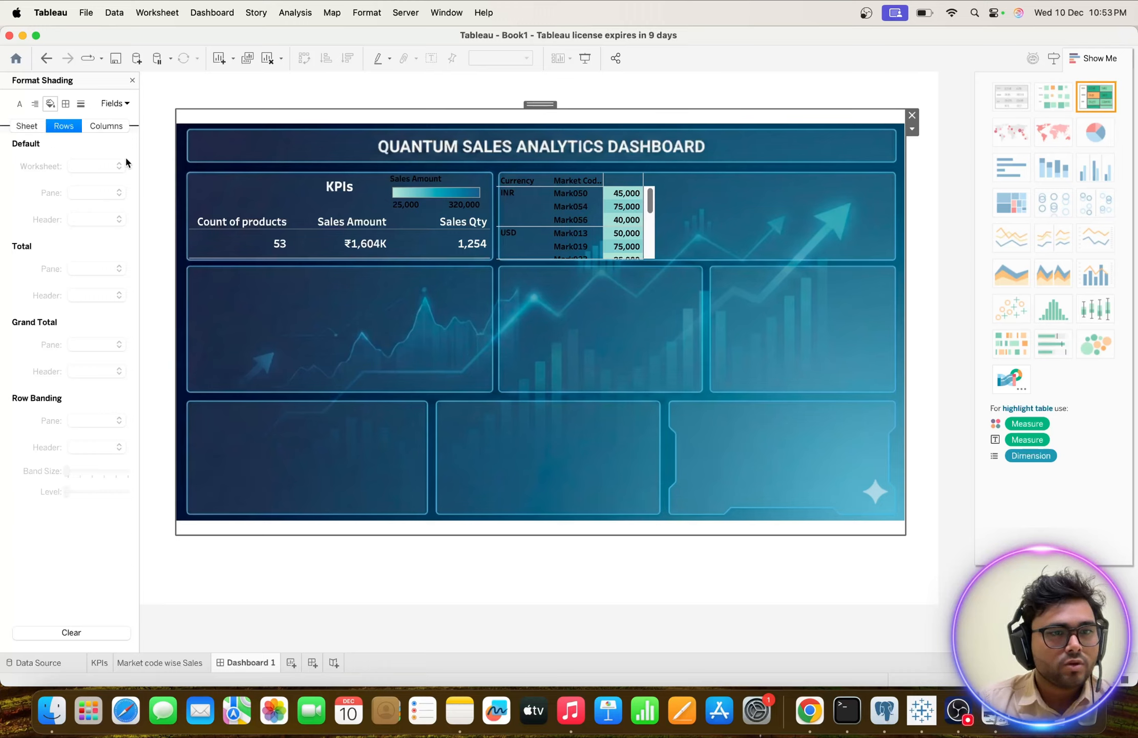
pyautogui.rightClick(540, 220)
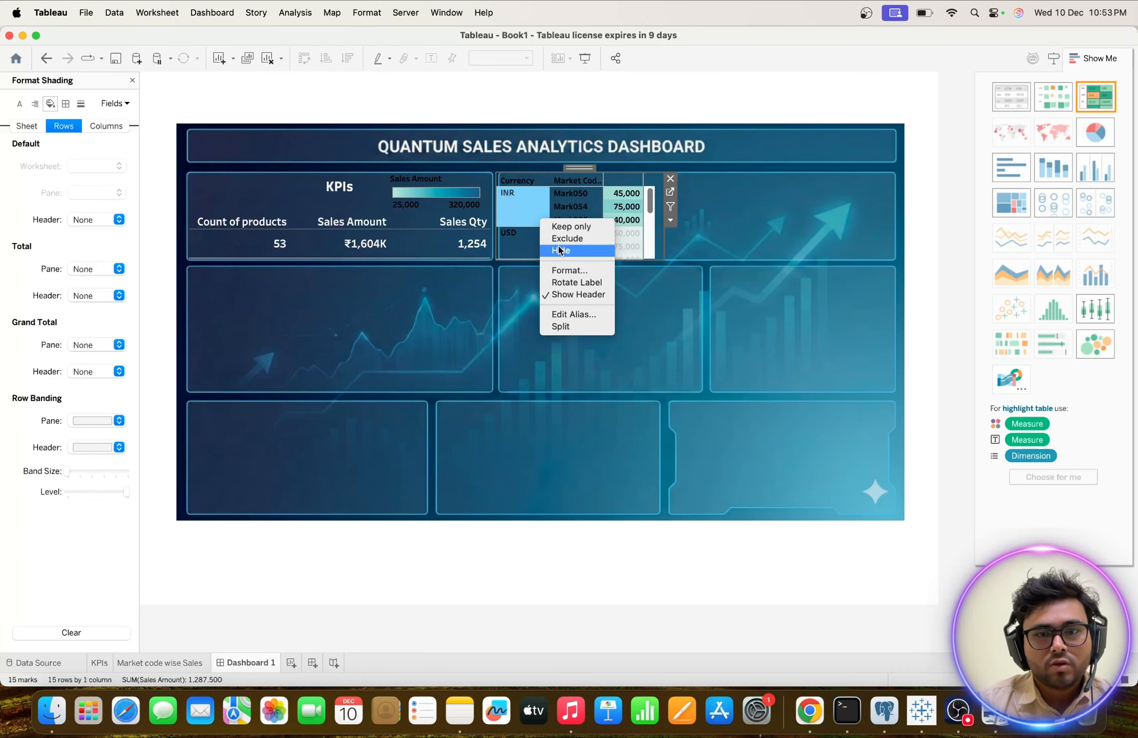
pyautogui.click(562, 269)
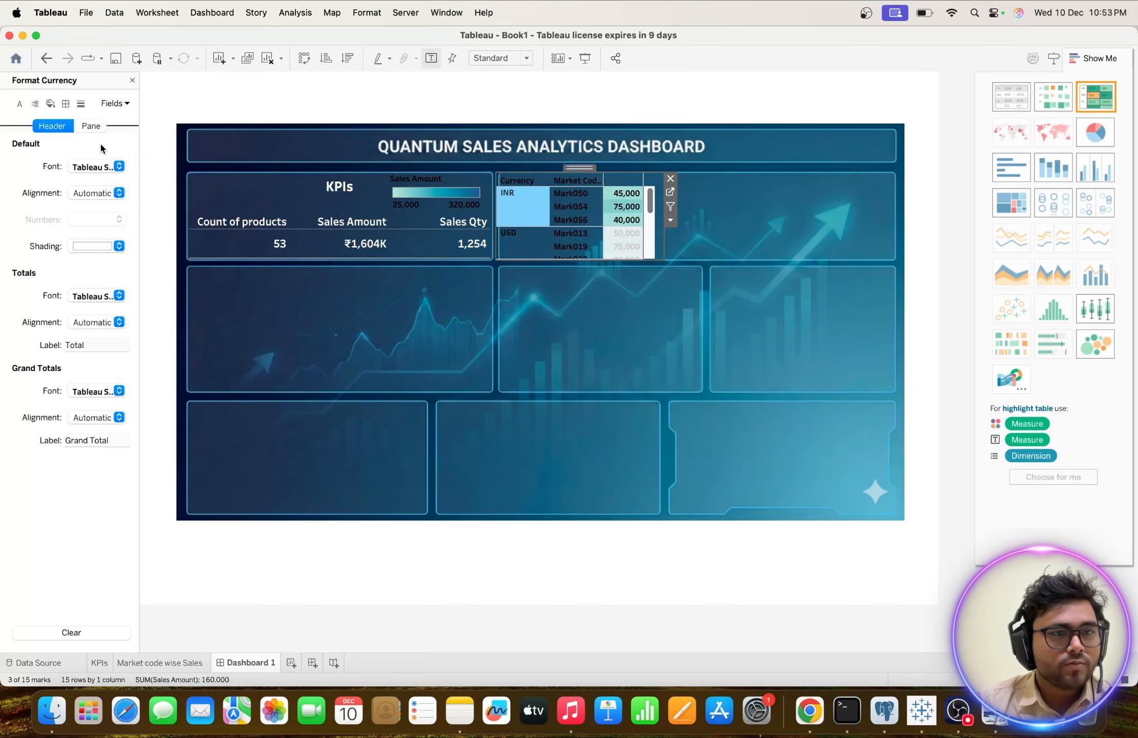
pyautogui.click(65, 104)
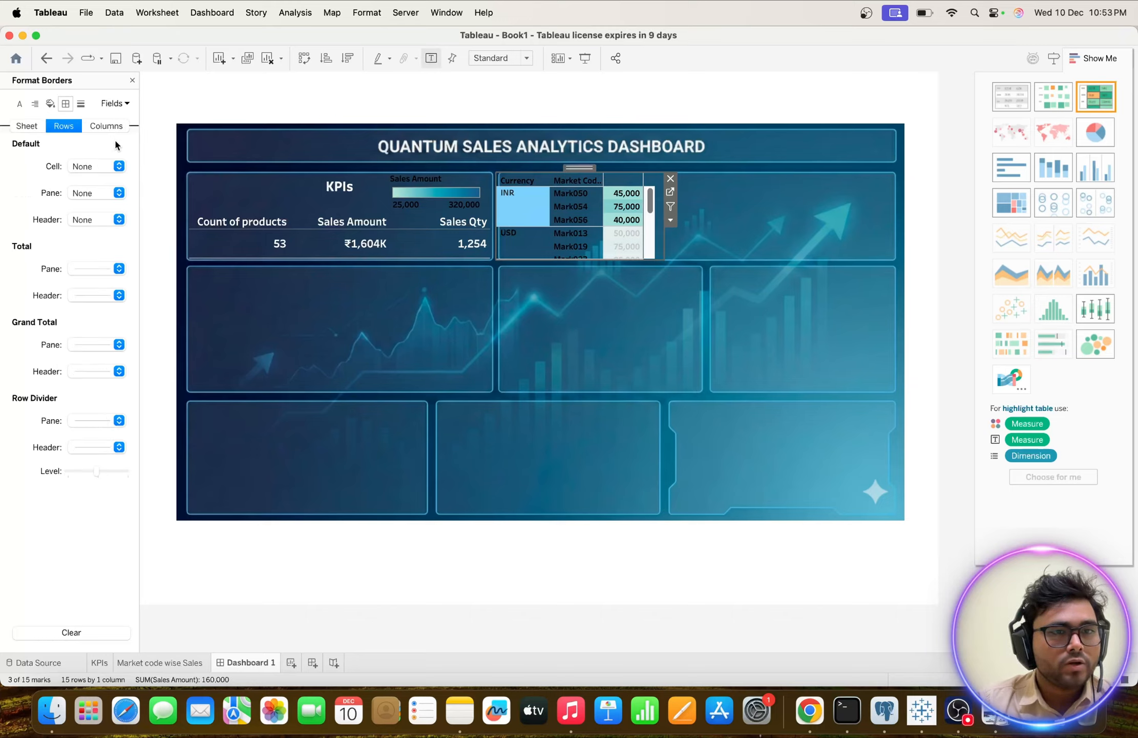
pyautogui.click(119, 269)
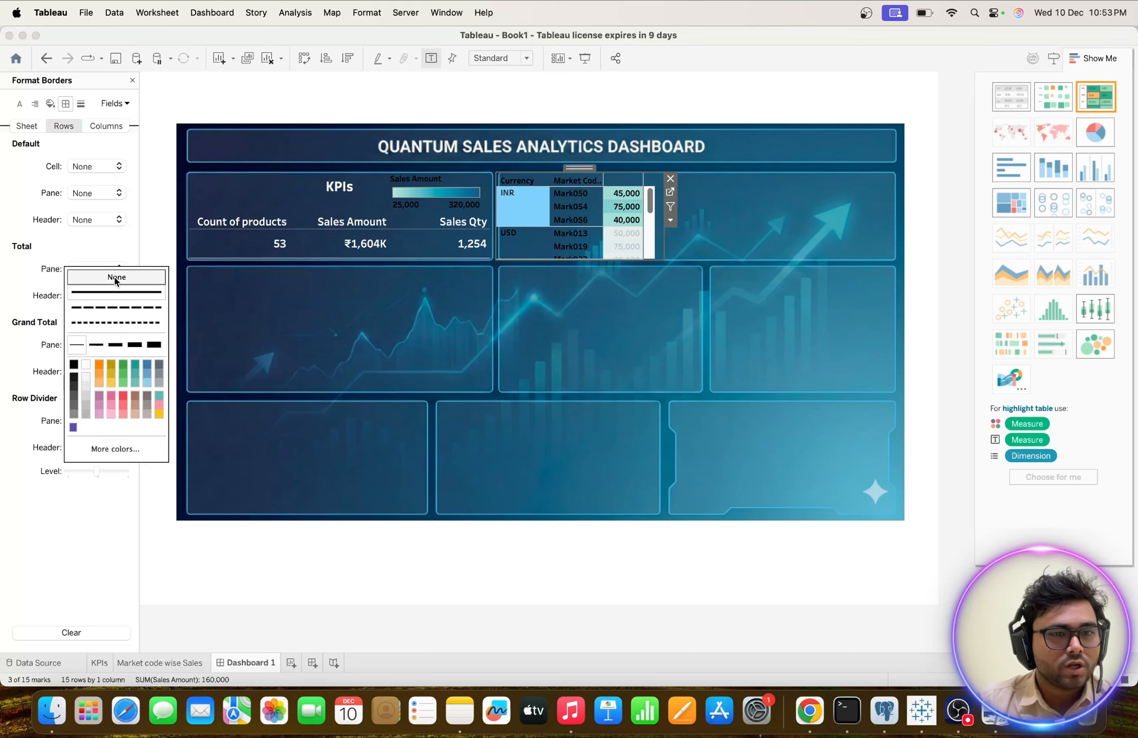
pyautogui.click(135, 234)
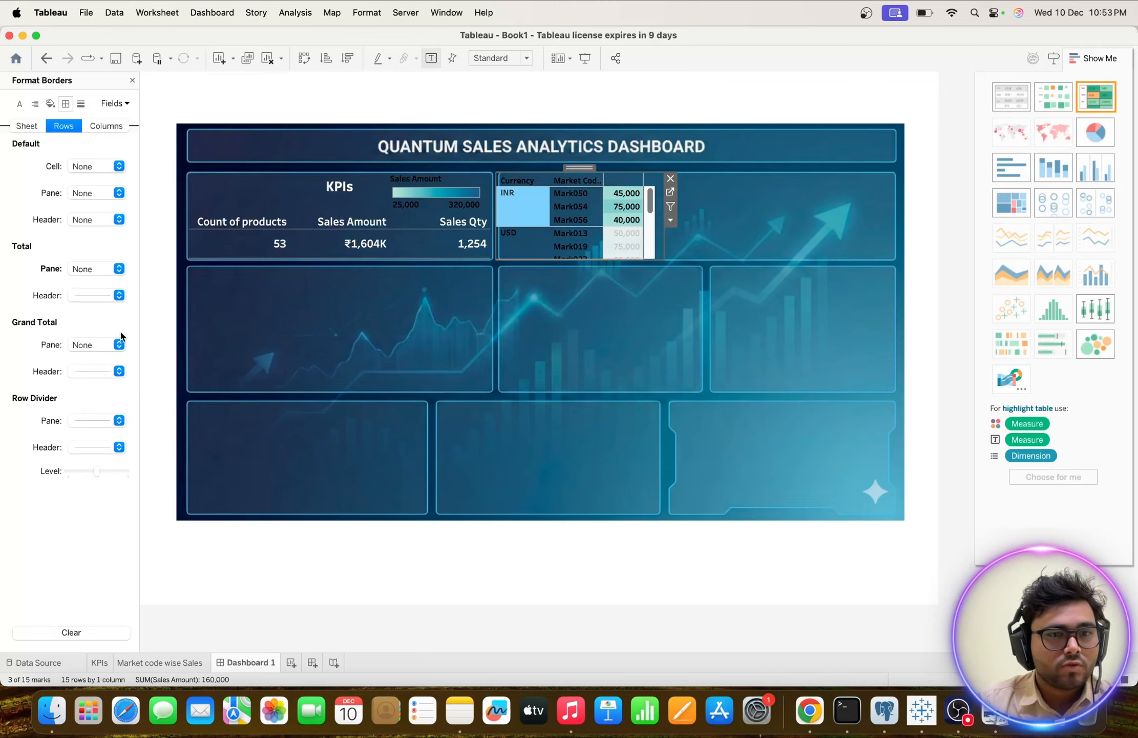
pyautogui.click(119, 295)
pyautogui.click(112, 302)
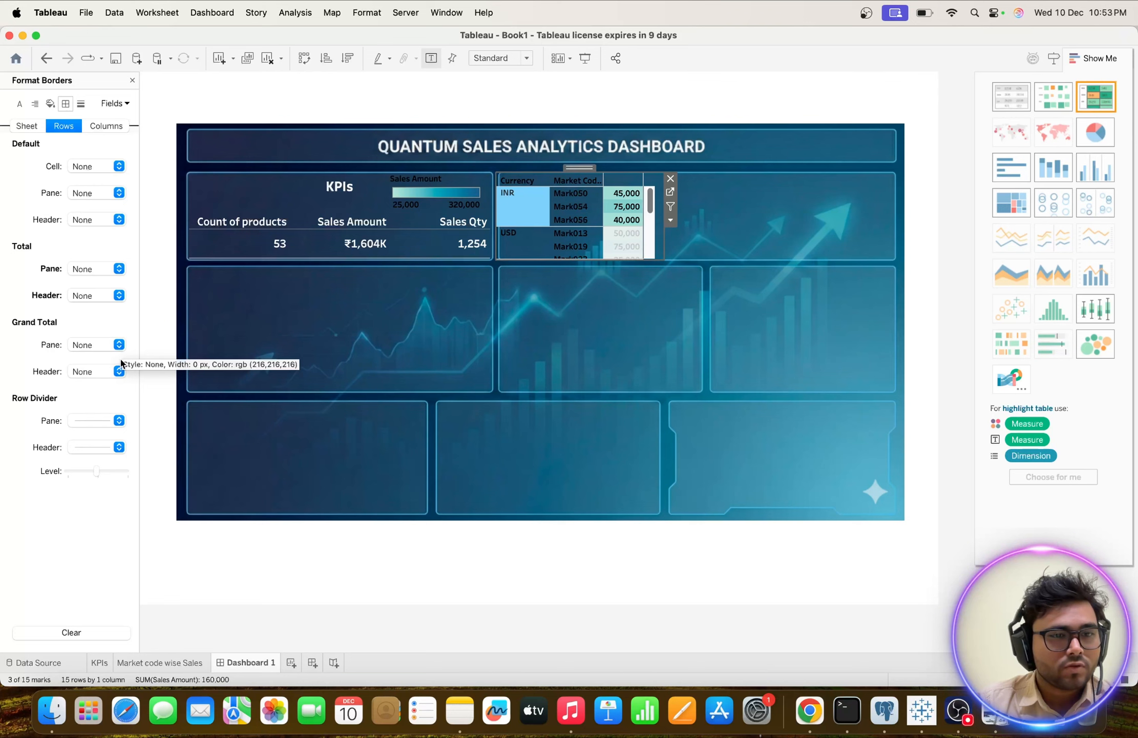
# Set the row divider pane border of the market code table to None.
pyautogui.click(119, 420)
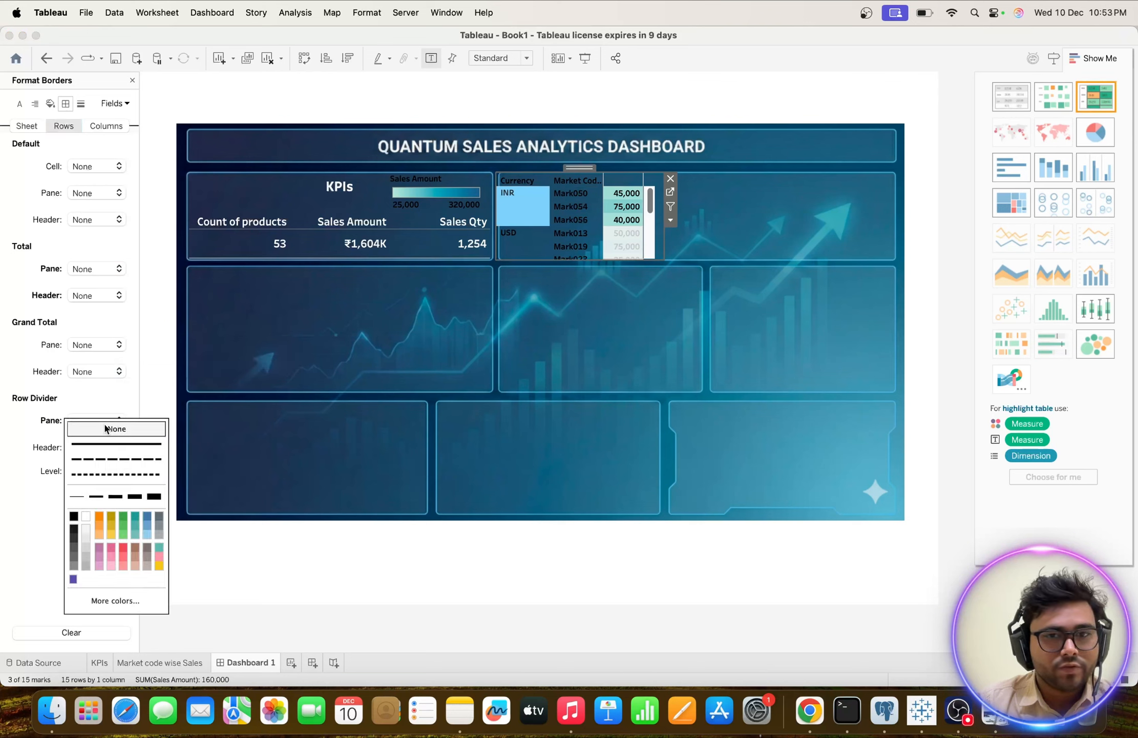
pyautogui.click(23, 419)
pyautogui.click(534, 209)
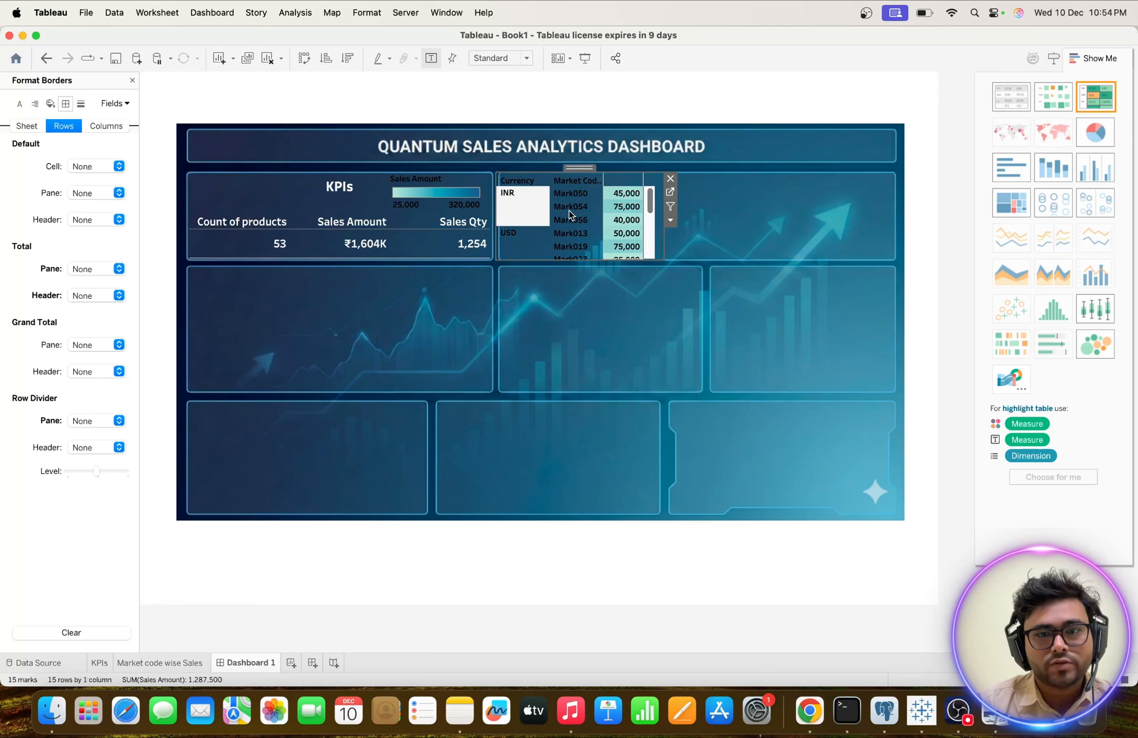
# Remove the Sales Amount color legend overlapping the KPIs from the dashboard.
pyautogui.click(743, 234)
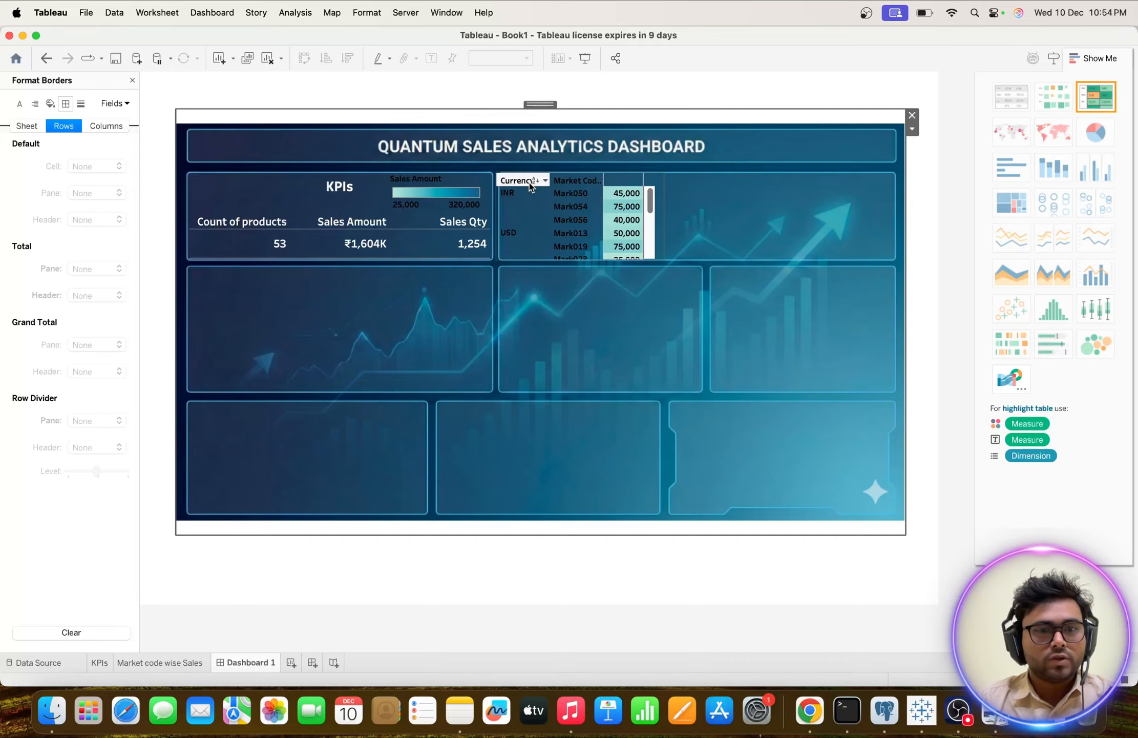
pyautogui.click(429, 177)
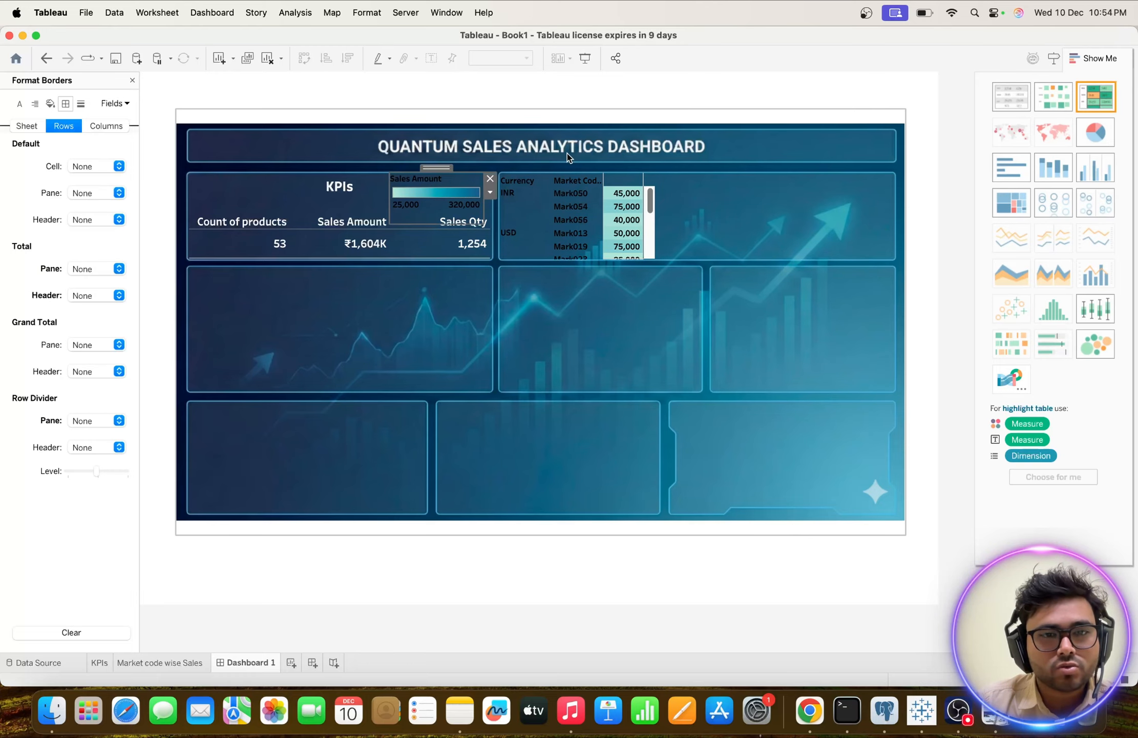
pyautogui.click(490, 178)
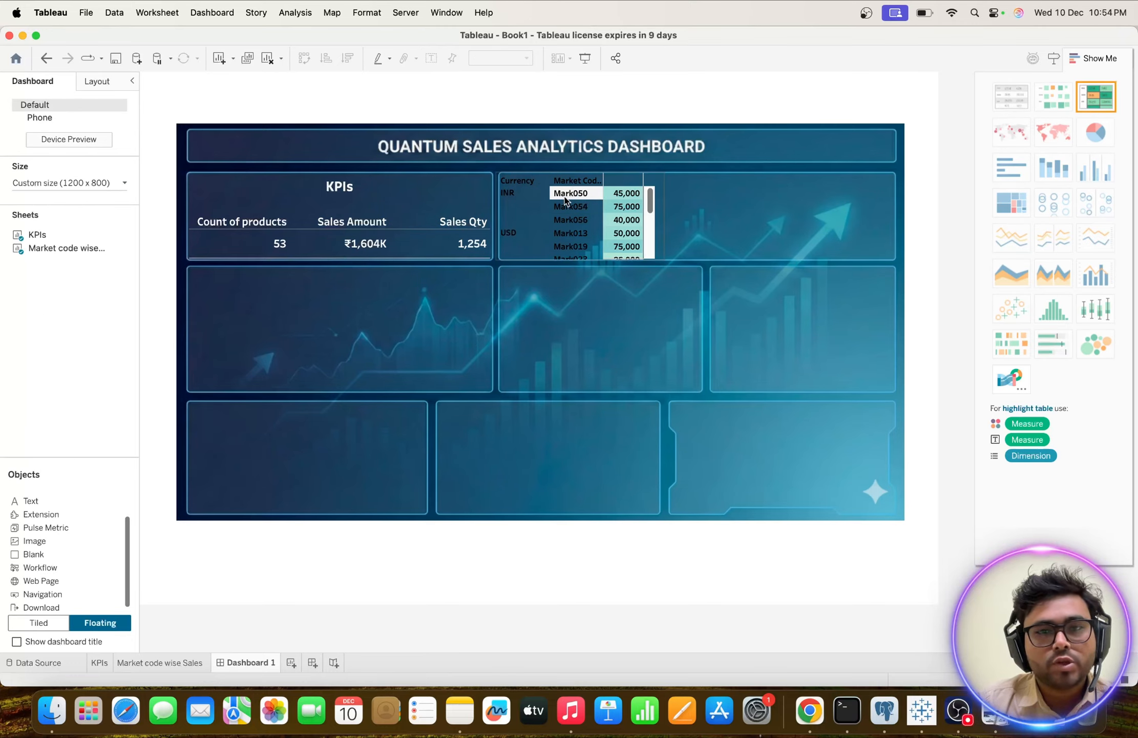
# Set the default row header font color of the market code table to white.
pyautogui.rightClick(528, 193)
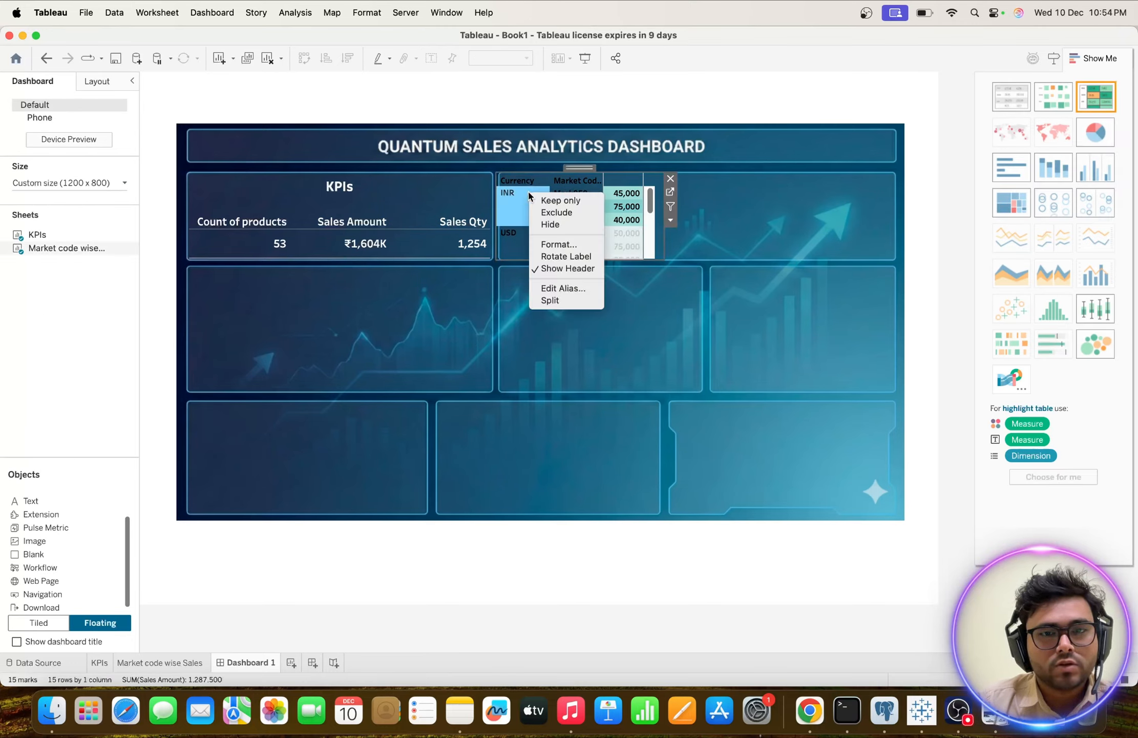
pyautogui.click(558, 244)
pyautogui.click(20, 103)
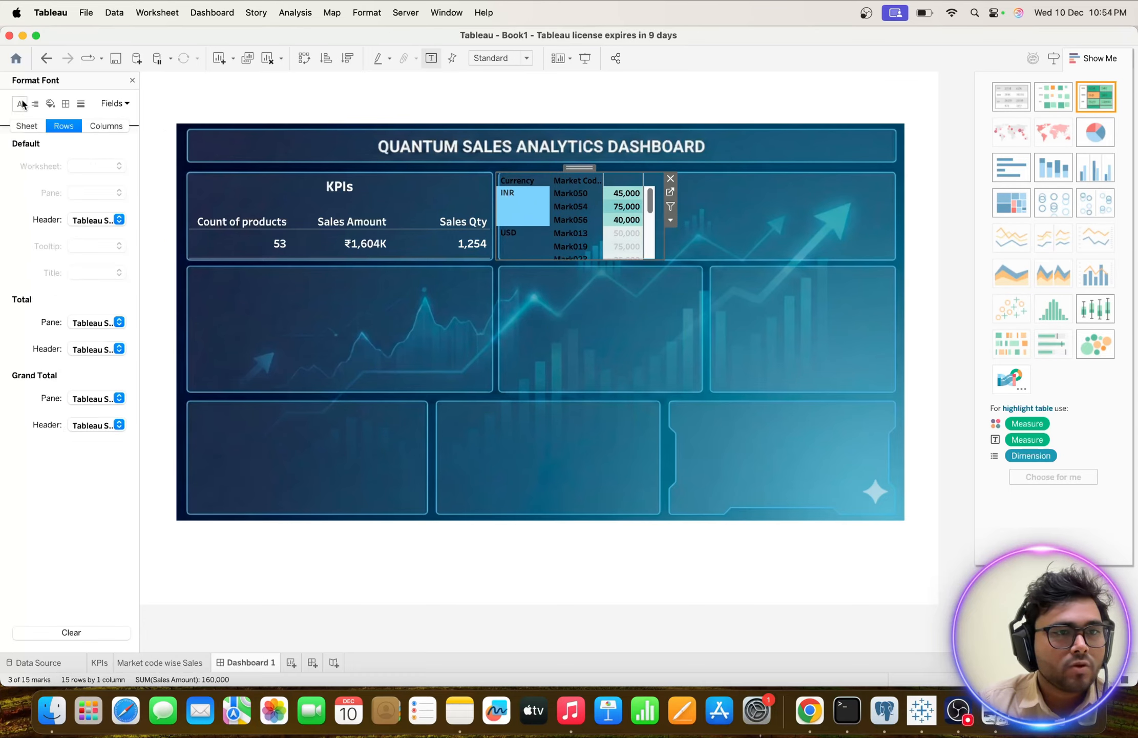
pyautogui.click(119, 219)
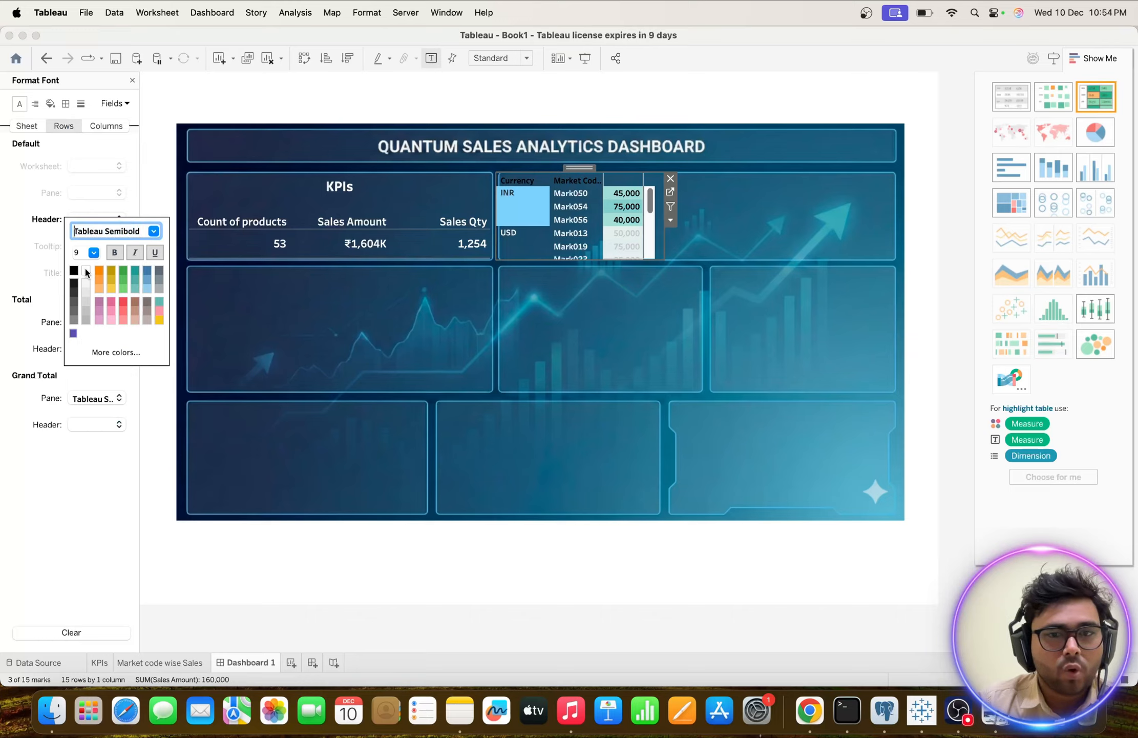
pyautogui.click(579, 311)
# Set the corner field label font color to white for the Currency and Market Code headings.
pyautogui.click(517, 183)
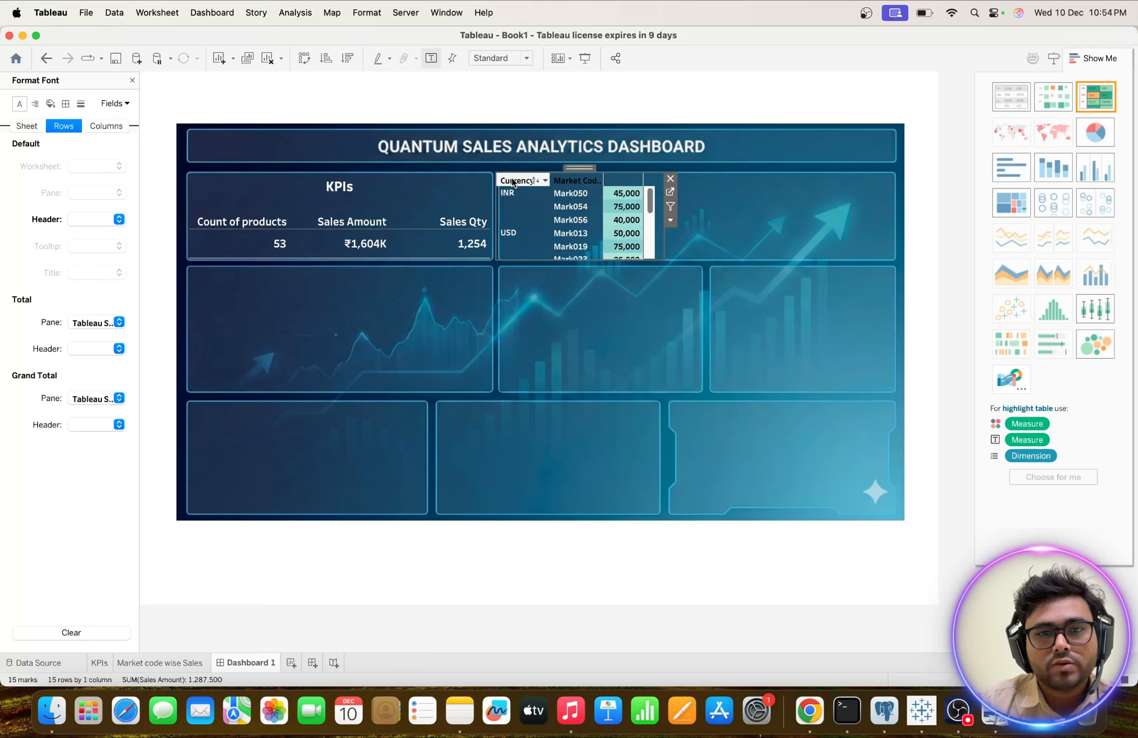
pyautogui.rightClick(513, 179)
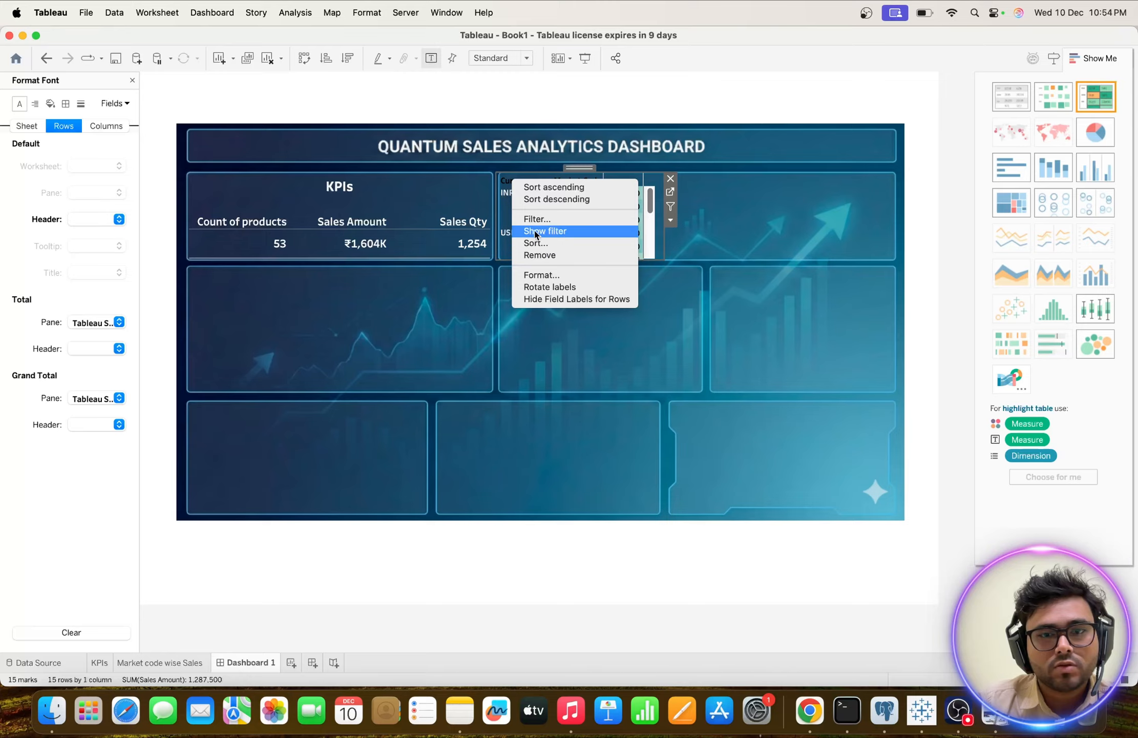
pyautogui.click(536, 274)
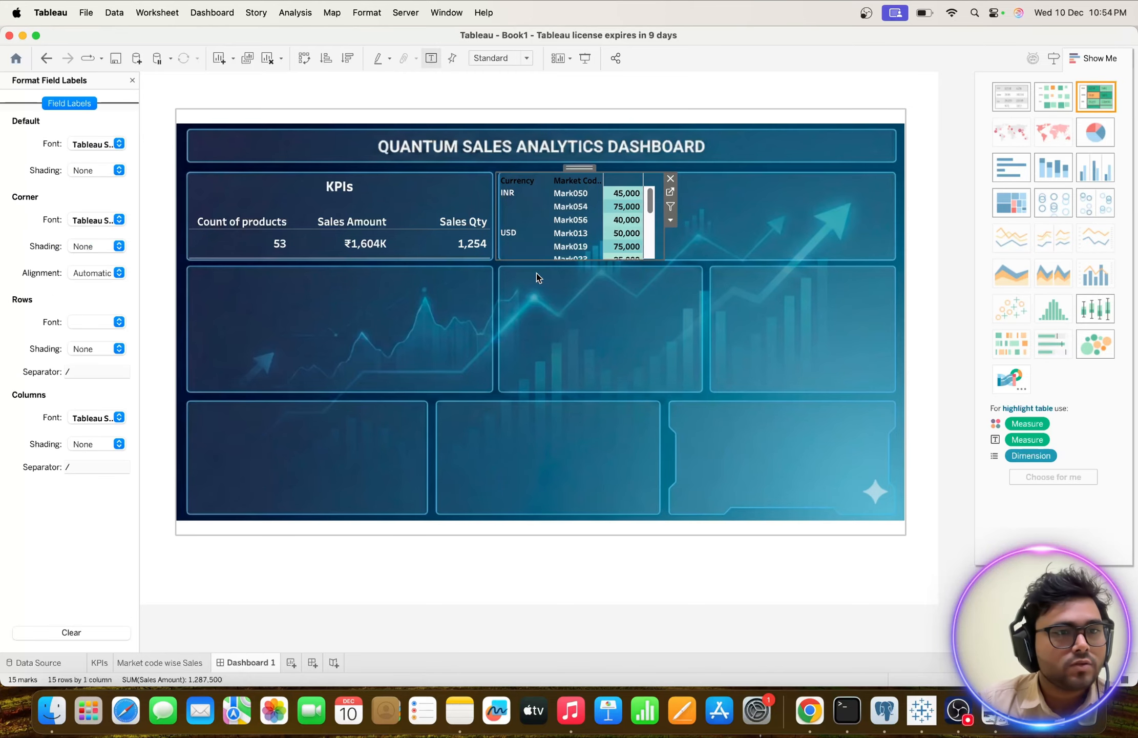
pyautogui.click(120, 219)
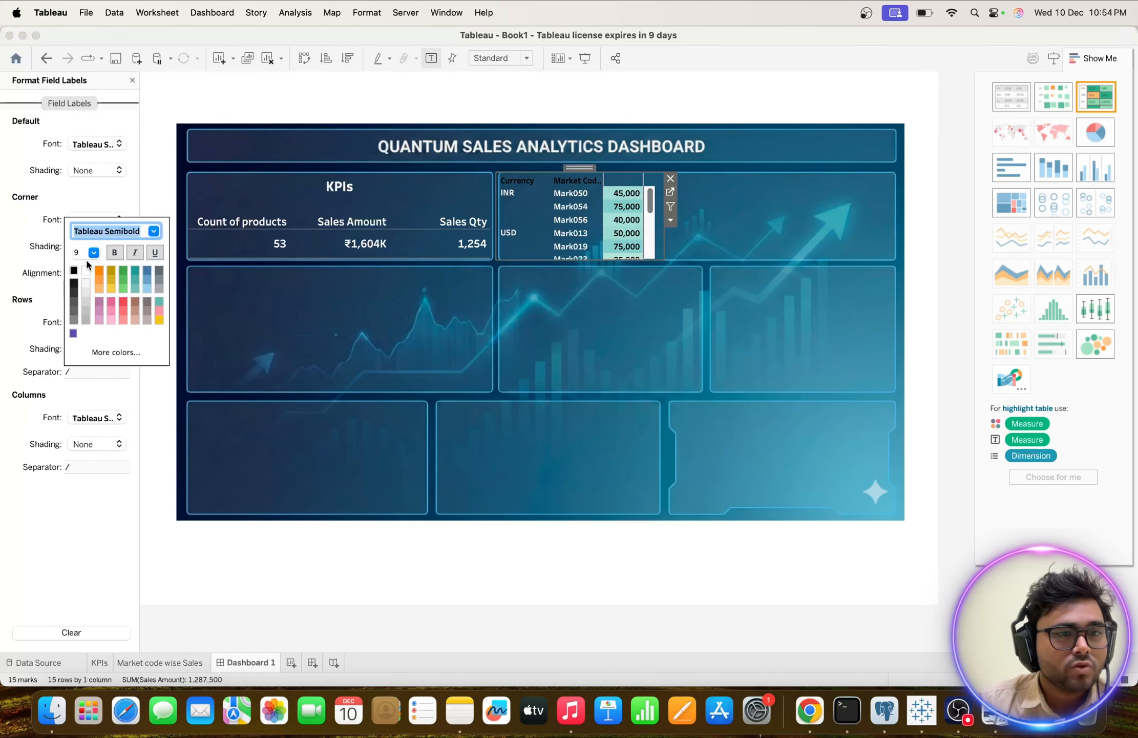
pyautogui.click(568, 338)
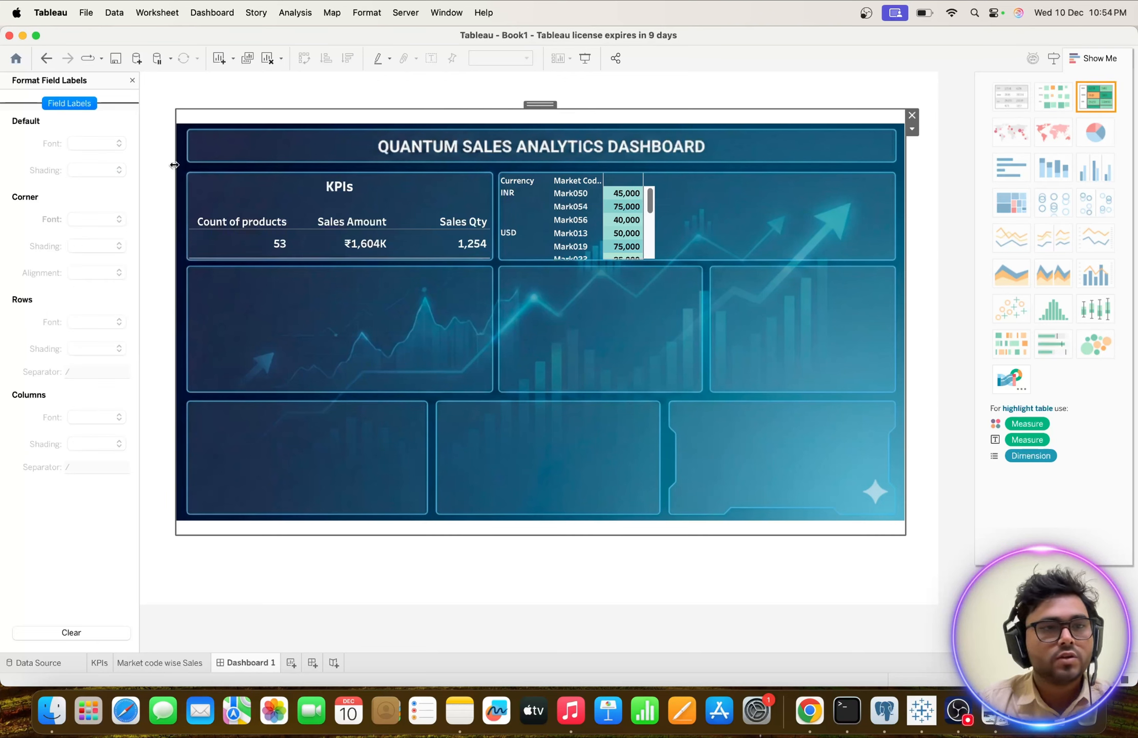
# Make the default field label font of the market code table bold.
pyautogui.rightClick(514, 181)
pyautogui.click(538, 275)
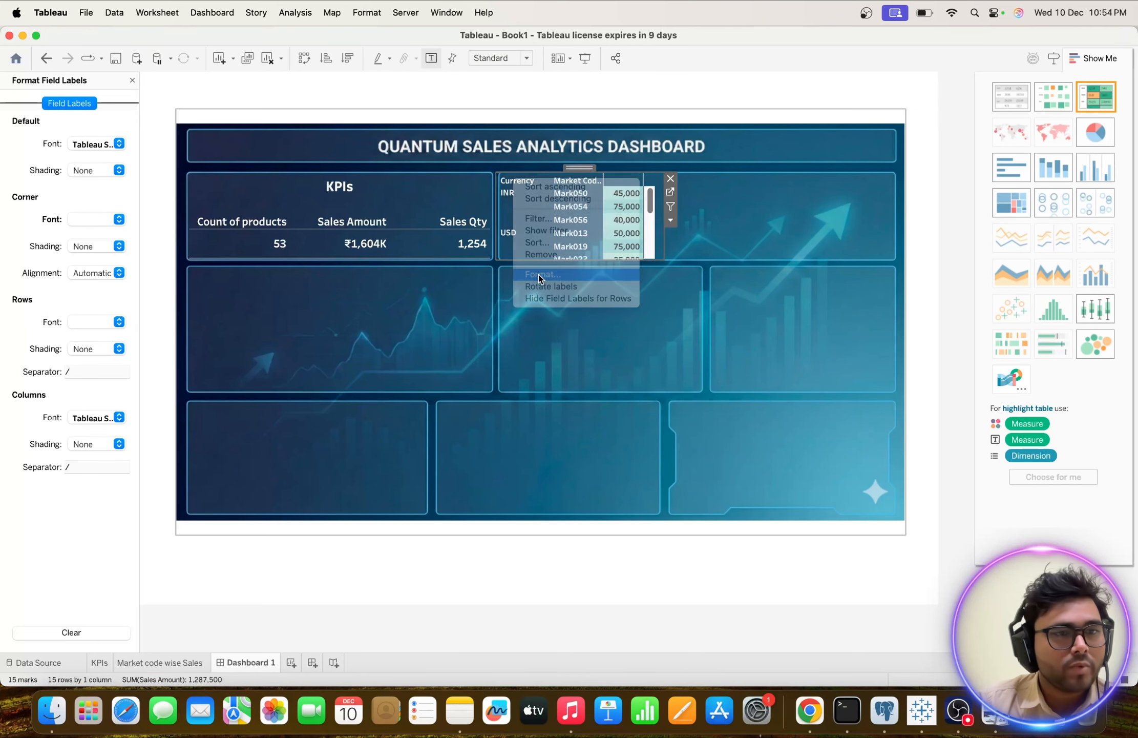
pyautogui.click(118, 147)
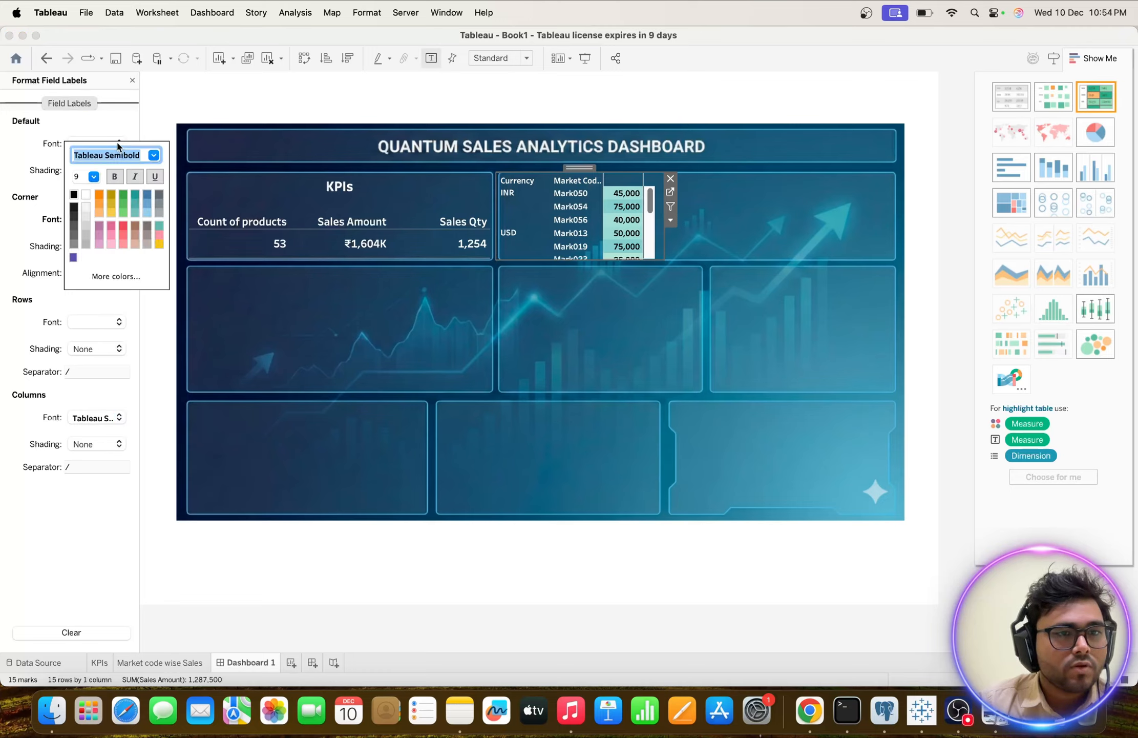
pyautogui.click(114, 177)
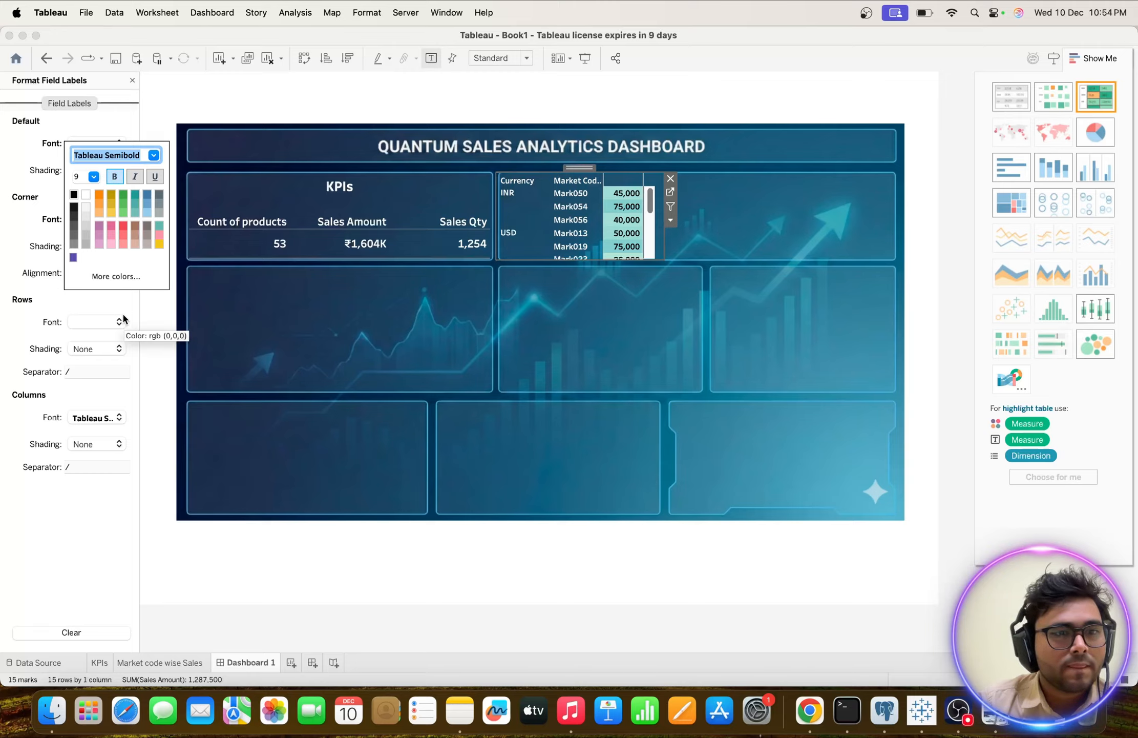
pyautogui.click(141, 312)
pyautogui.click(455, 333)
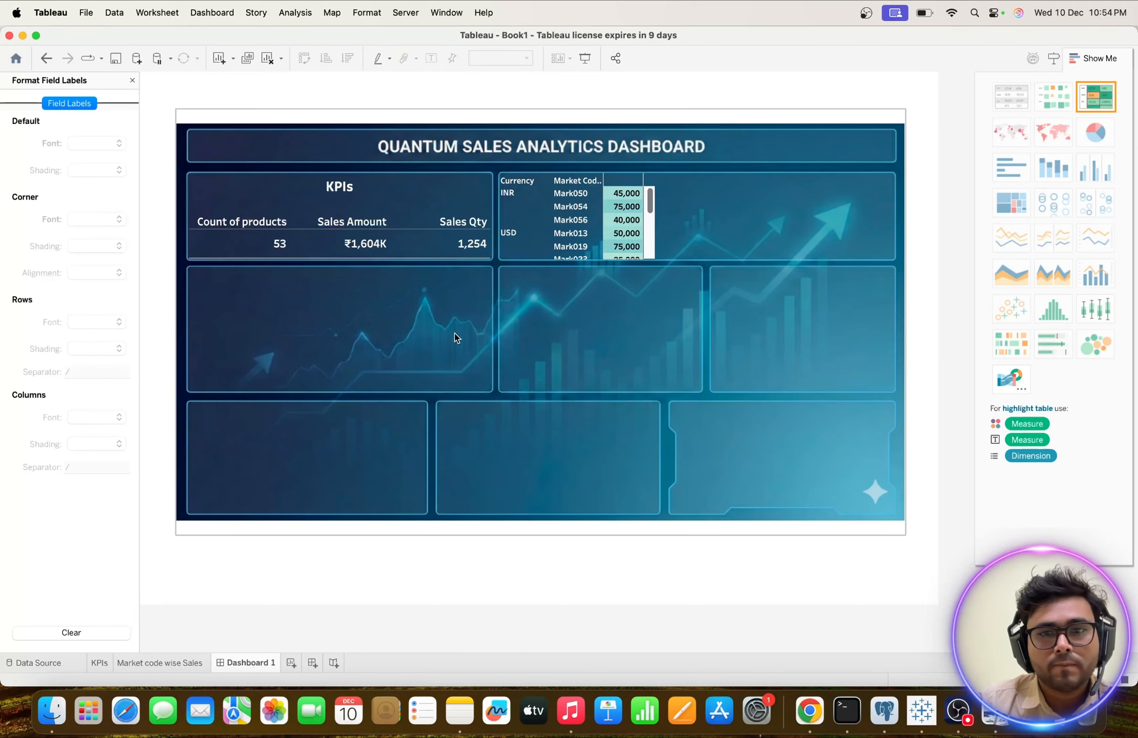
# Set the default field label font color of the market code table to black.
pyautogui.rightClick(525, 181)
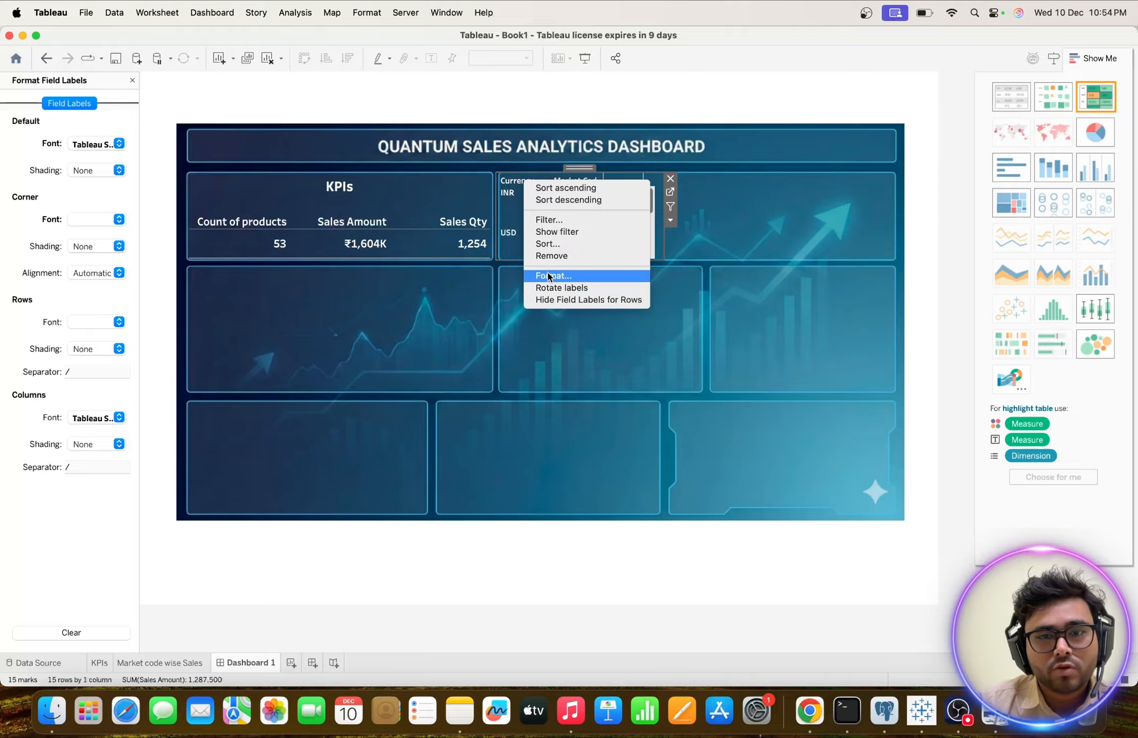
pyautogui.click(549, 276)
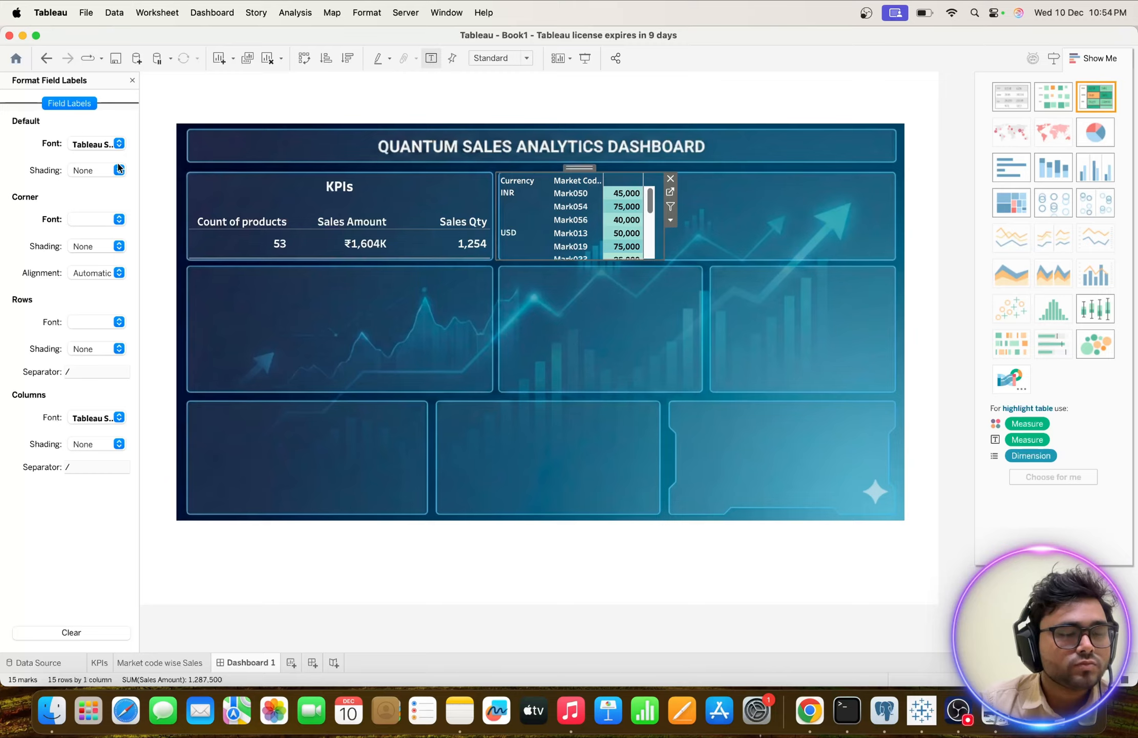
pyautogui.click(116, 144)
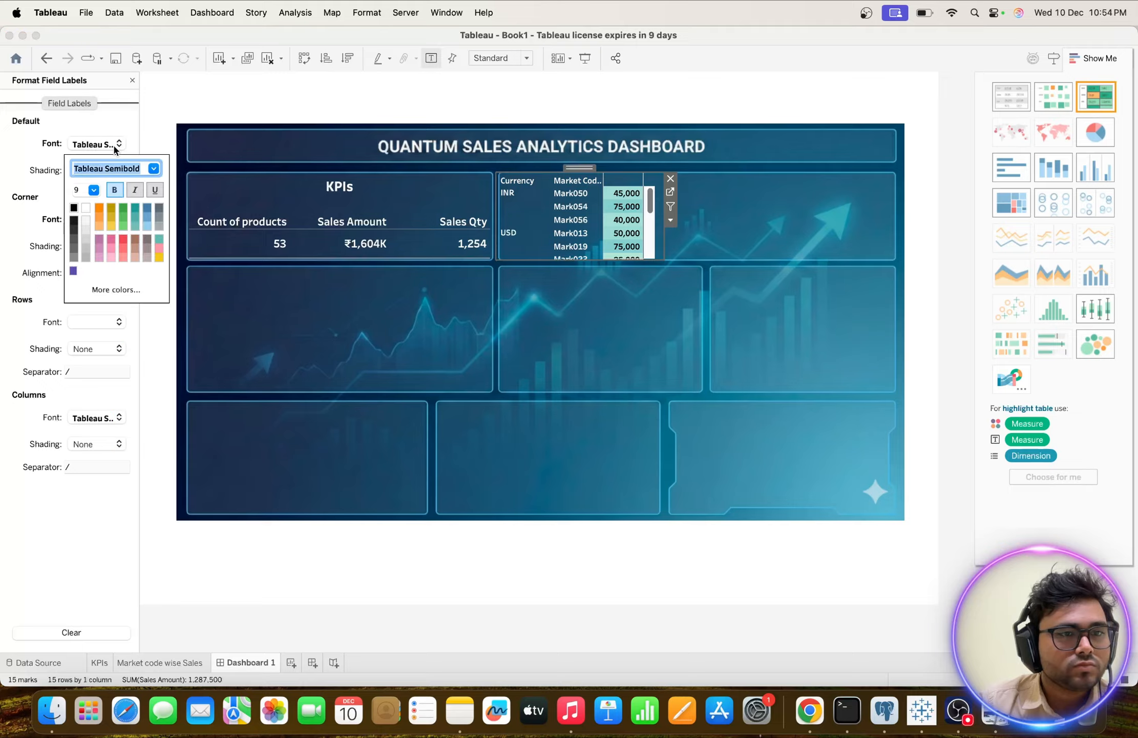
pyautogui.click(76, 208)
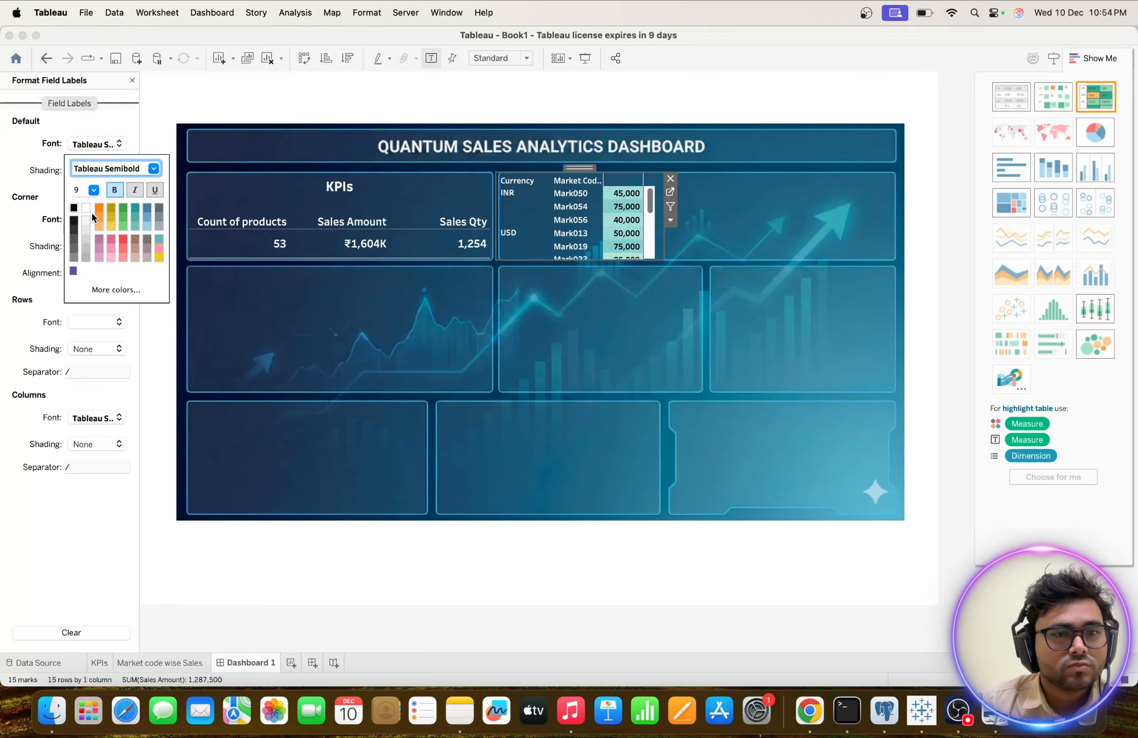
pyautogui.click(138, 328)
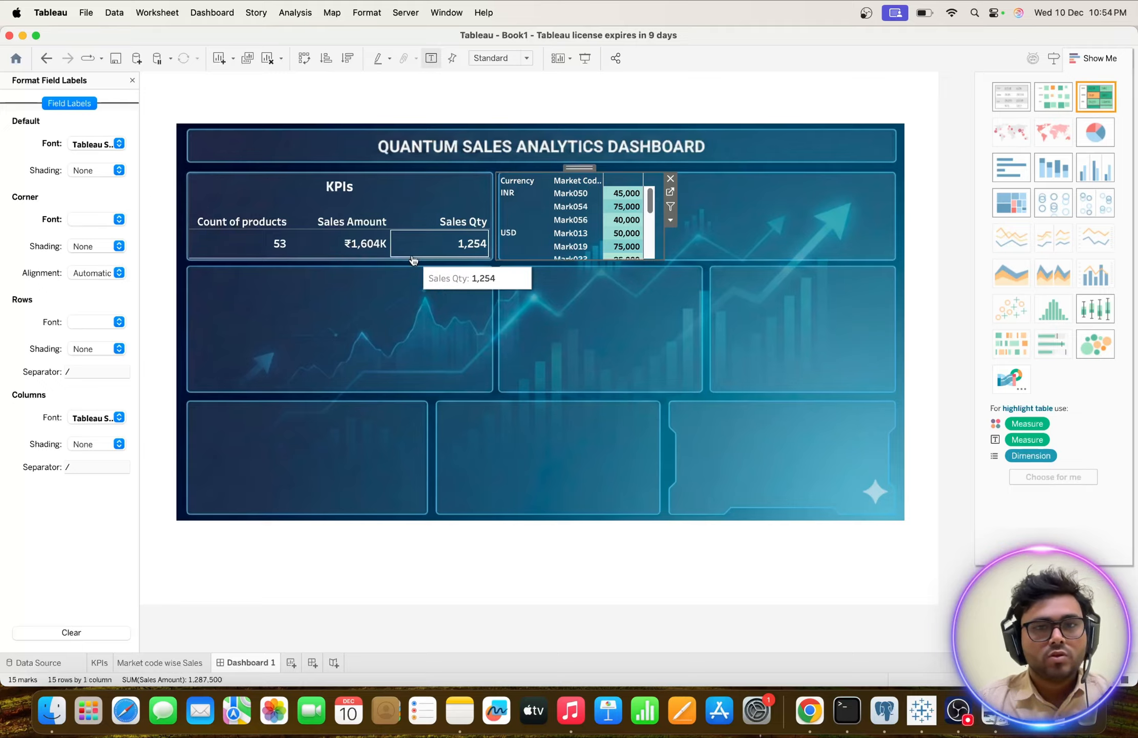
# Set the default header font color of the Currency field in the market code table to white.
pyautogui.rightClick(531, 194)
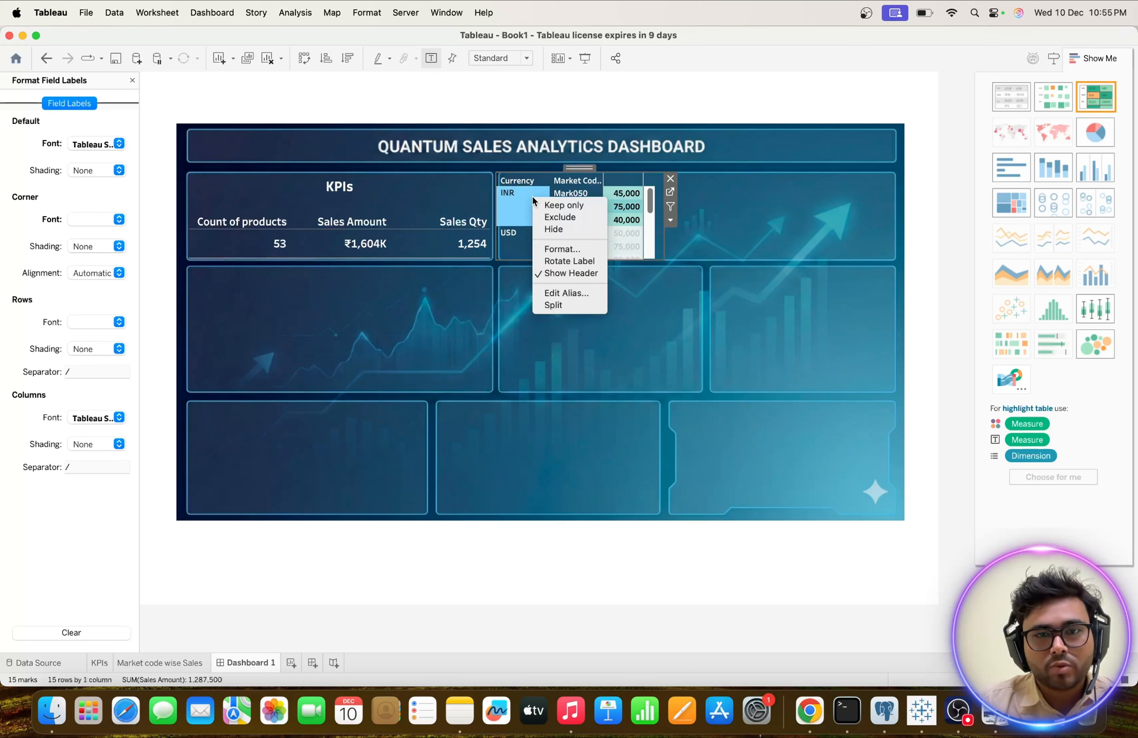
pyautogui.click(563, 248)
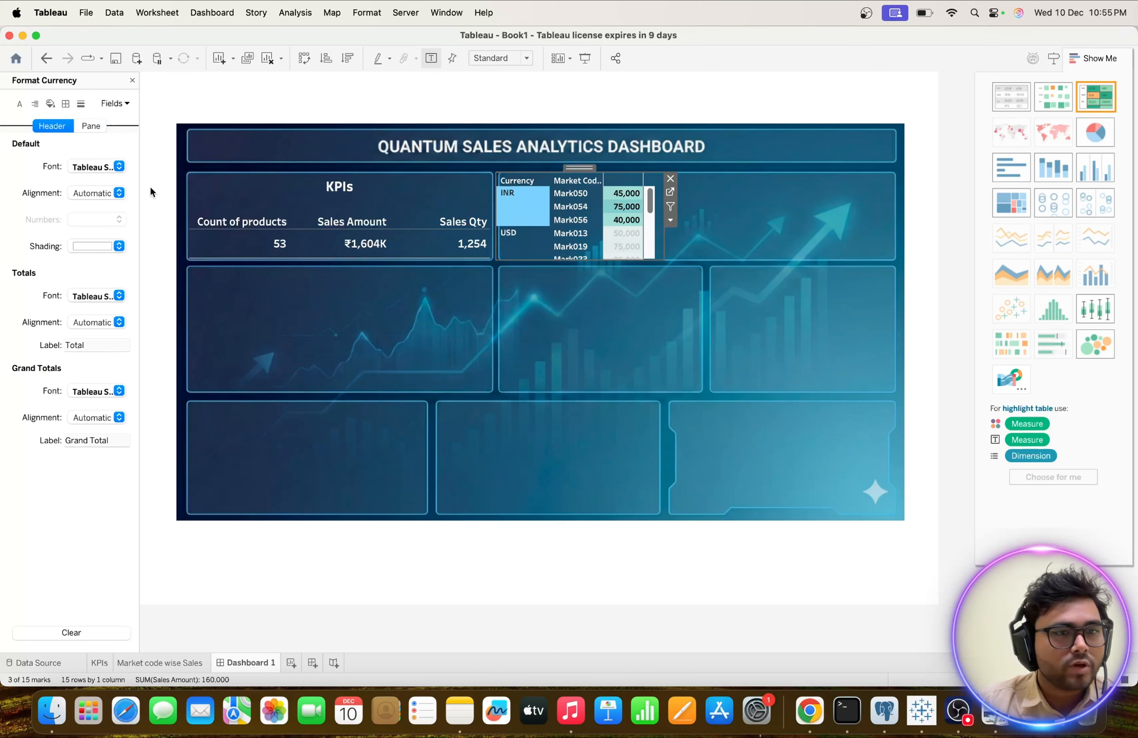
pyautogui.click(120, 167)
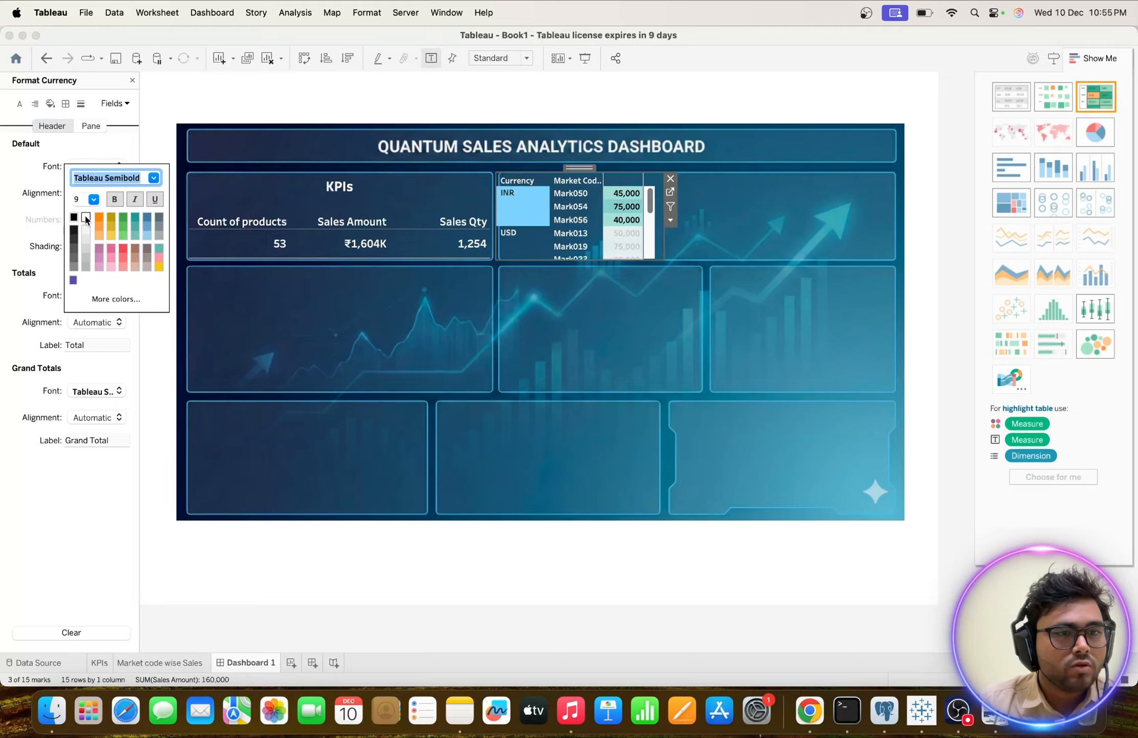
pyautogui.click(150, 313)
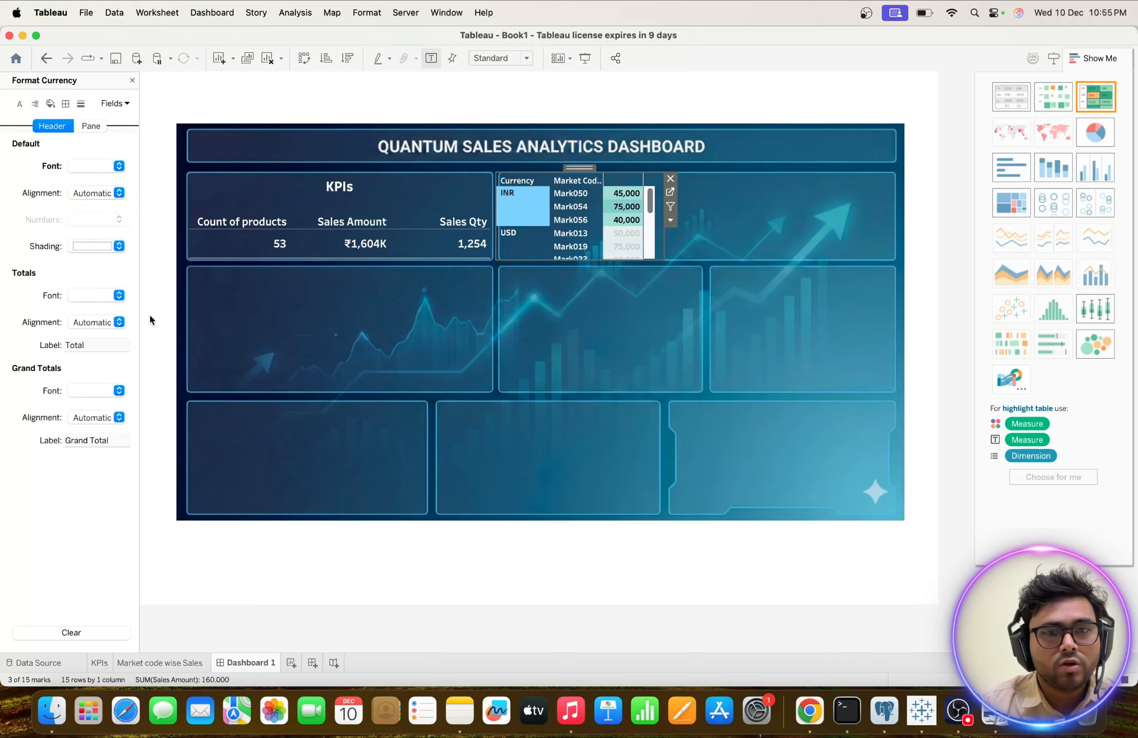
pyautogui.click(587, 338)
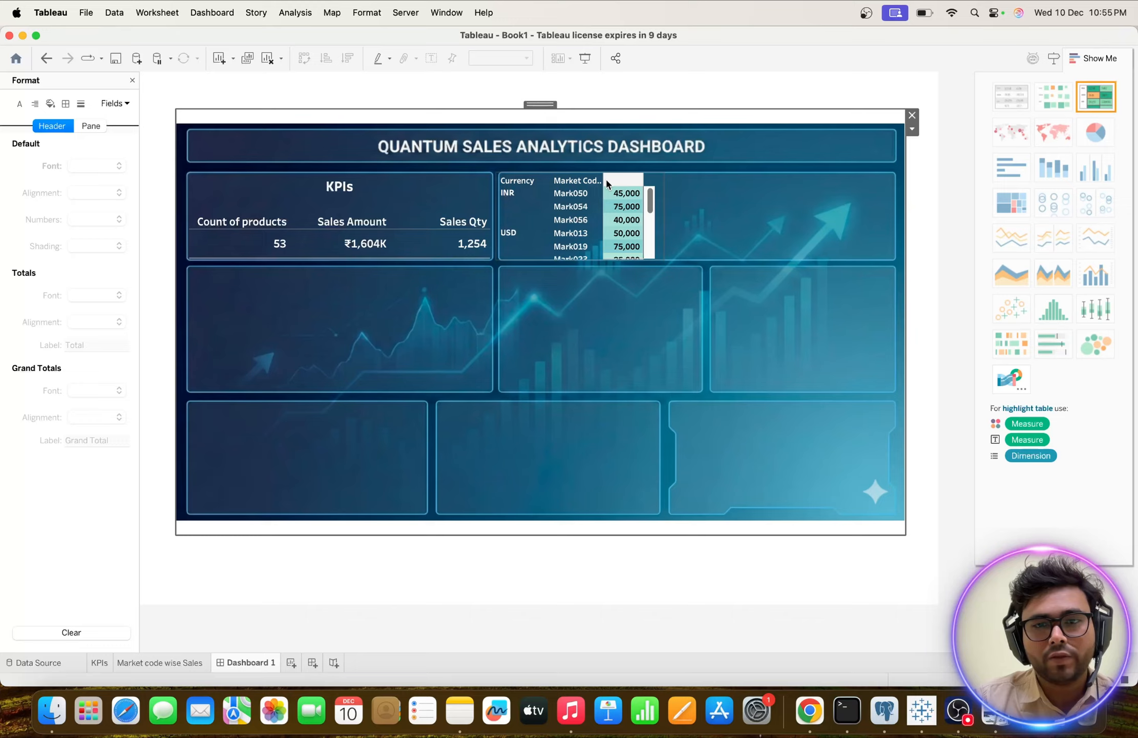
pyautogui.click(661, 184)
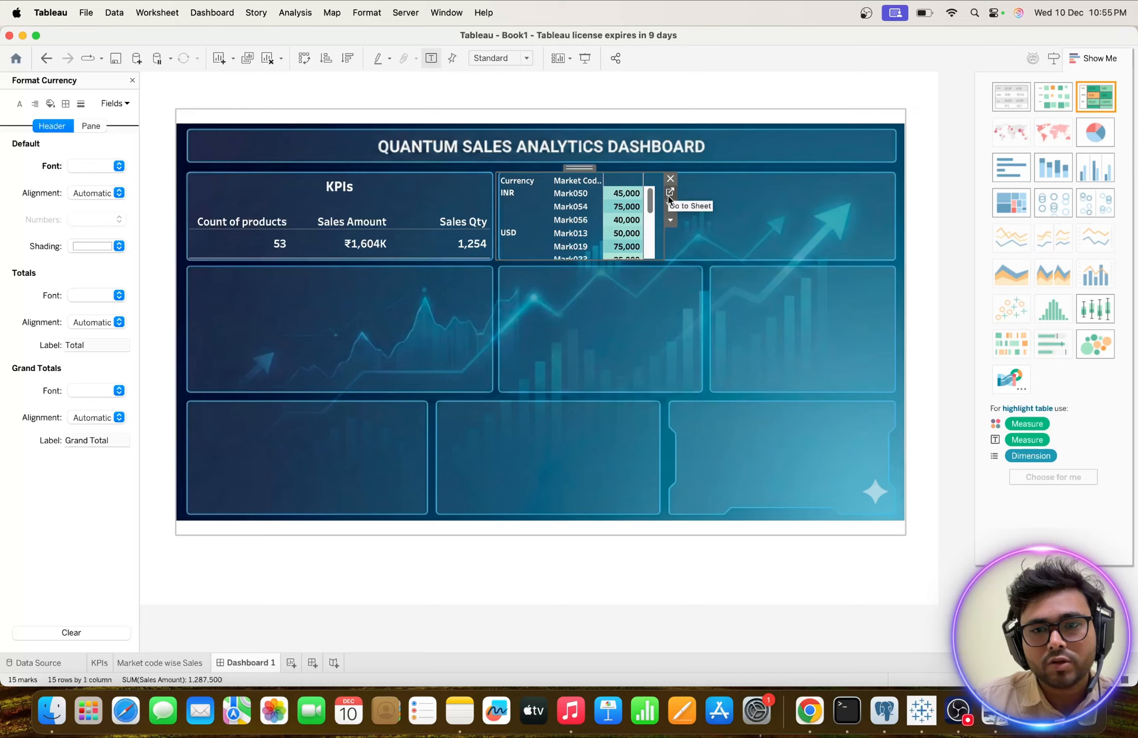
# Widen the market code table slightly toward the empty part of its dashboard frame.
pyautogui.moveTo(665, 223); pyautogui.dragTo(671, 223)
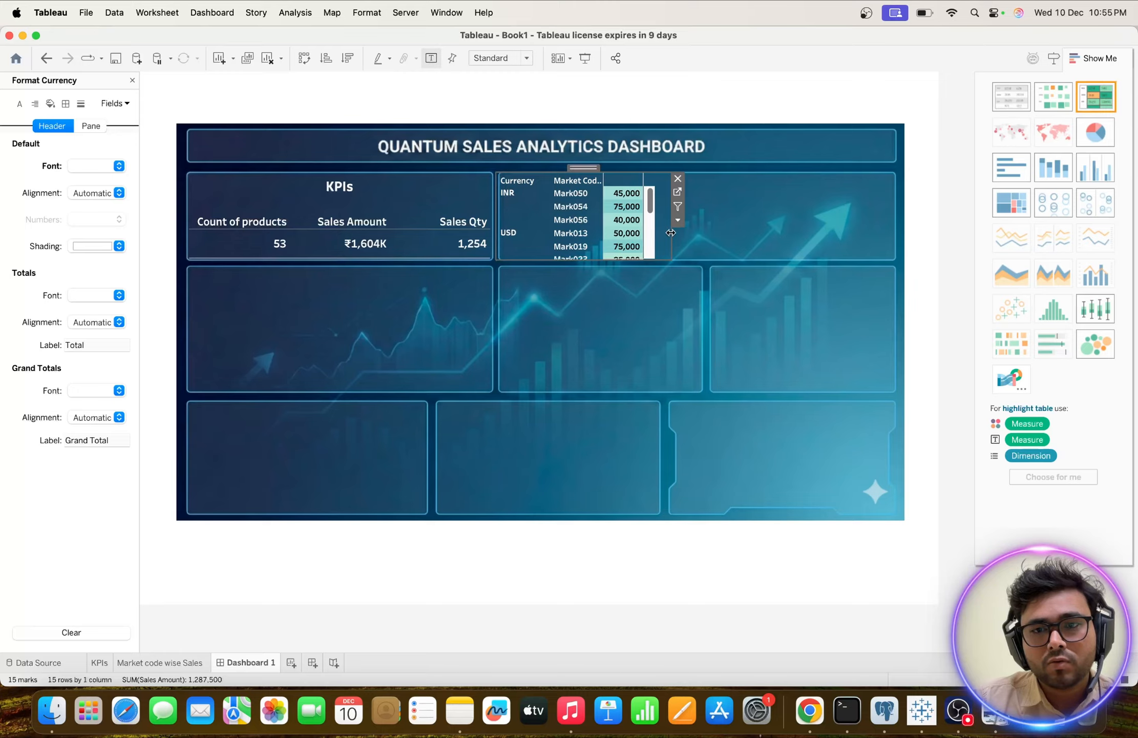
pyautogui.moveTo(671, 233); pyautogui.dragTo(673, 231)
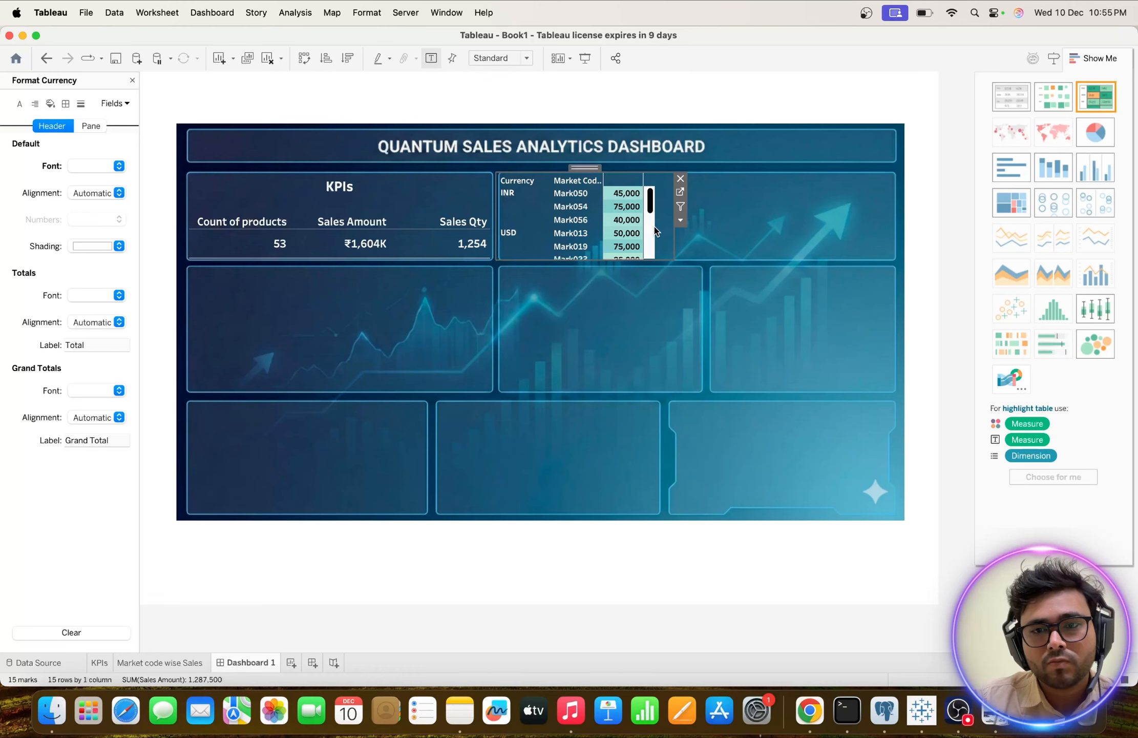
pyautogui.click(680, 194)
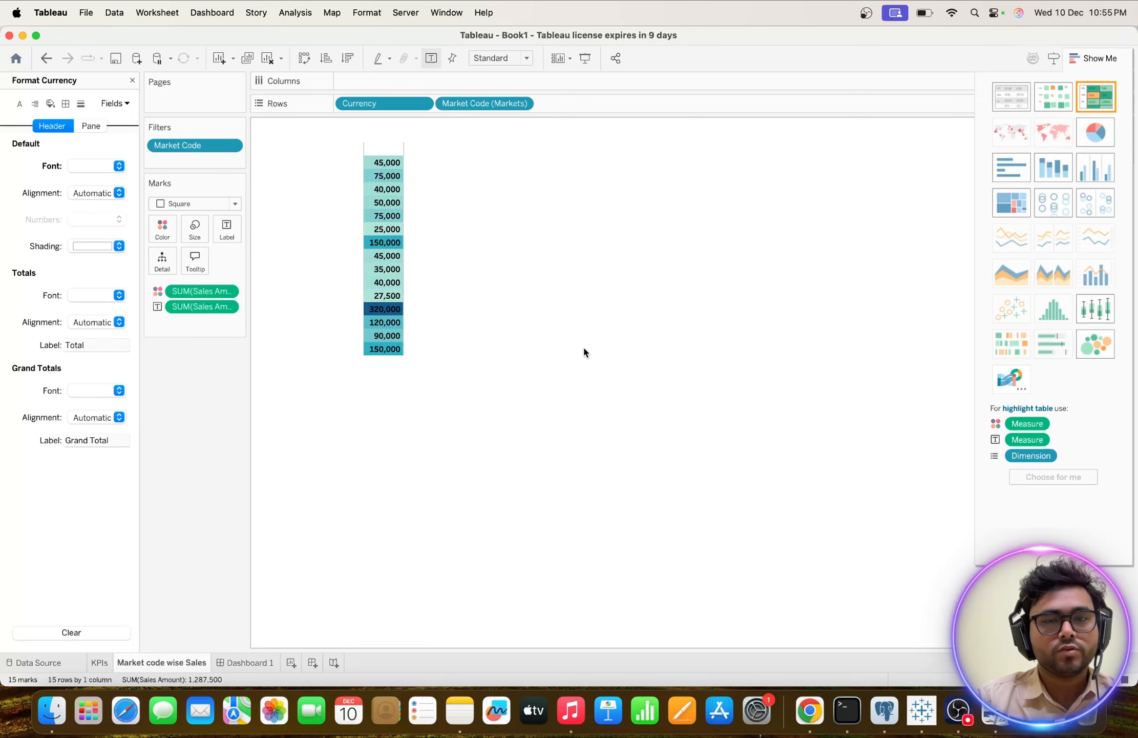
pyautogui.click(248, 662)
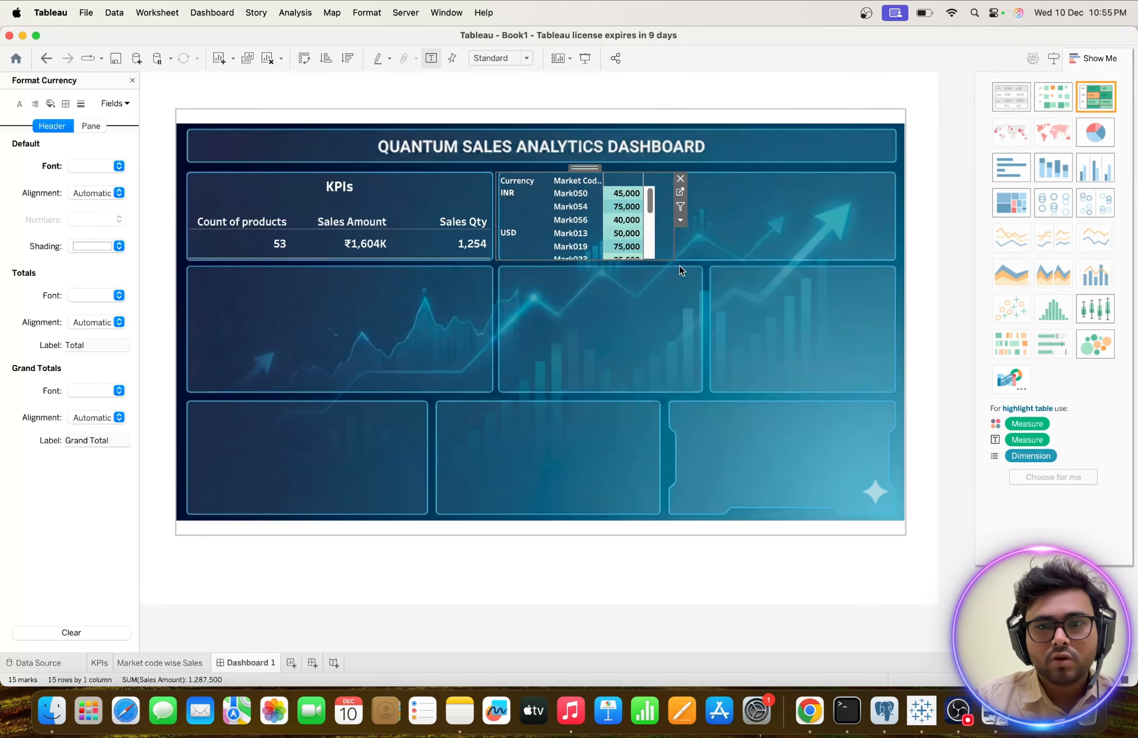
pyautogui.click(761, 227)
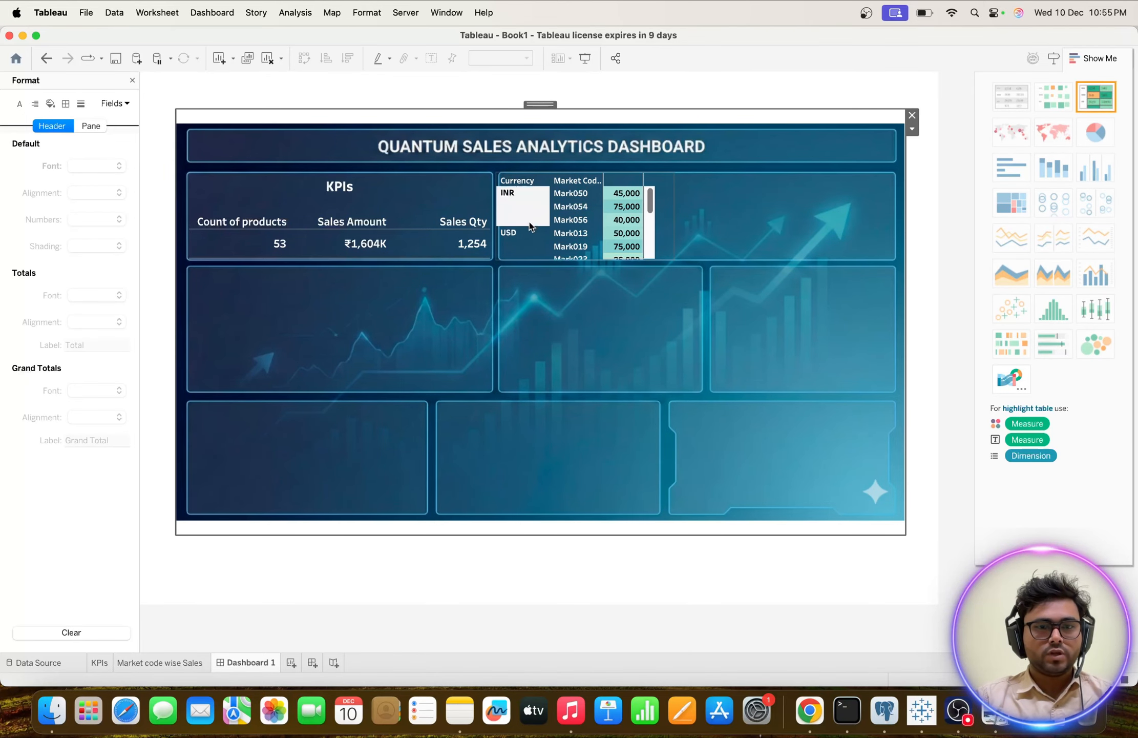
# Look through the market code table's rows and compare the layout with the reference picture Dashboard_image in Preview.
pyautogui.scroll(-5, 529, 230)
pyautogui.scroll(5, 529, 229)
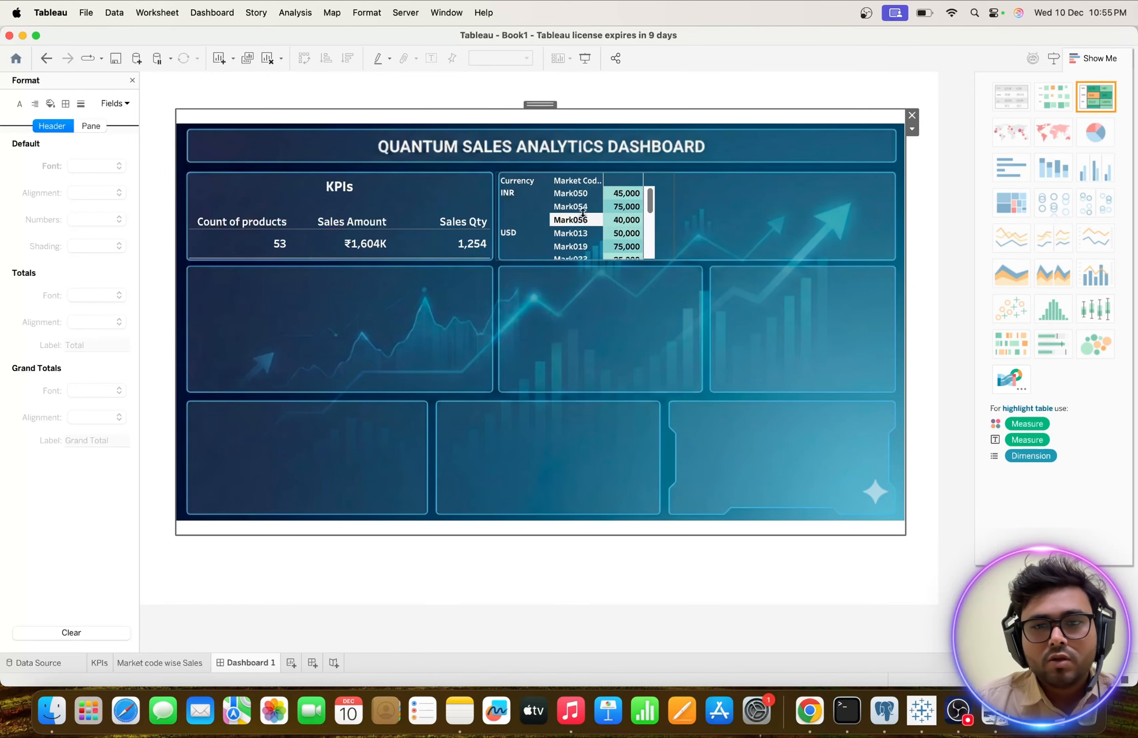
pyautogui.scroll(-4, 584, 212)
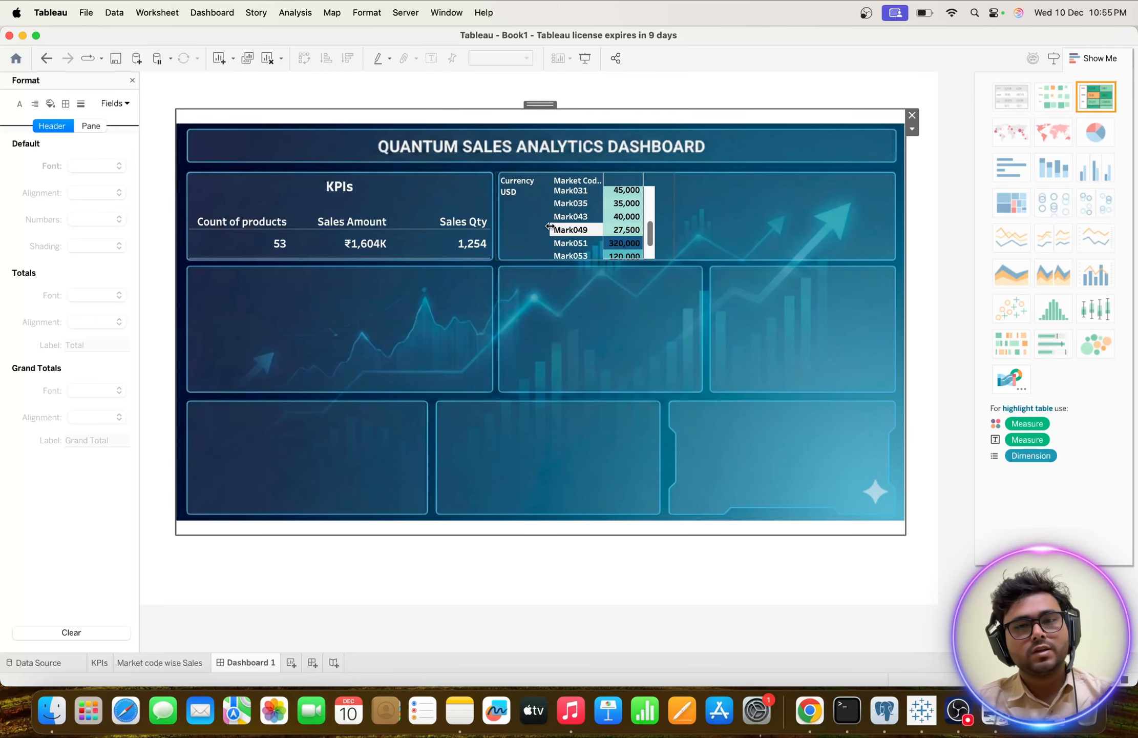
pyautogui.scroll(4, 550, 226)
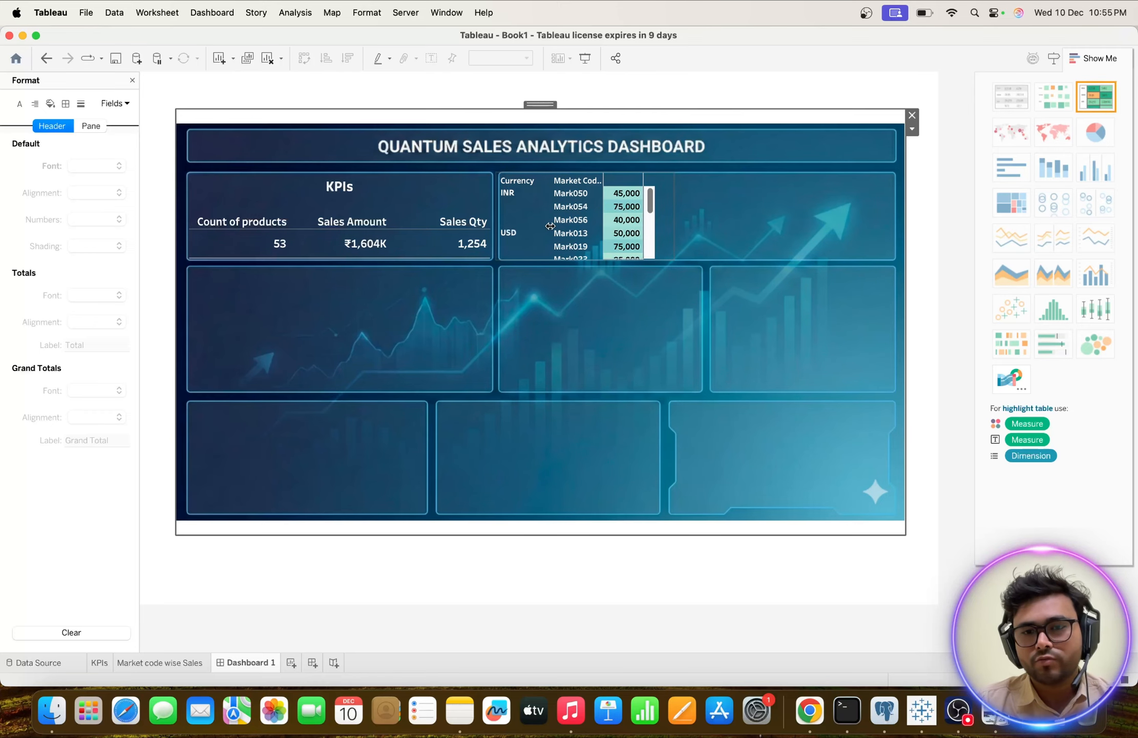
pyautogui.hotkey('ctrl', 'Up')
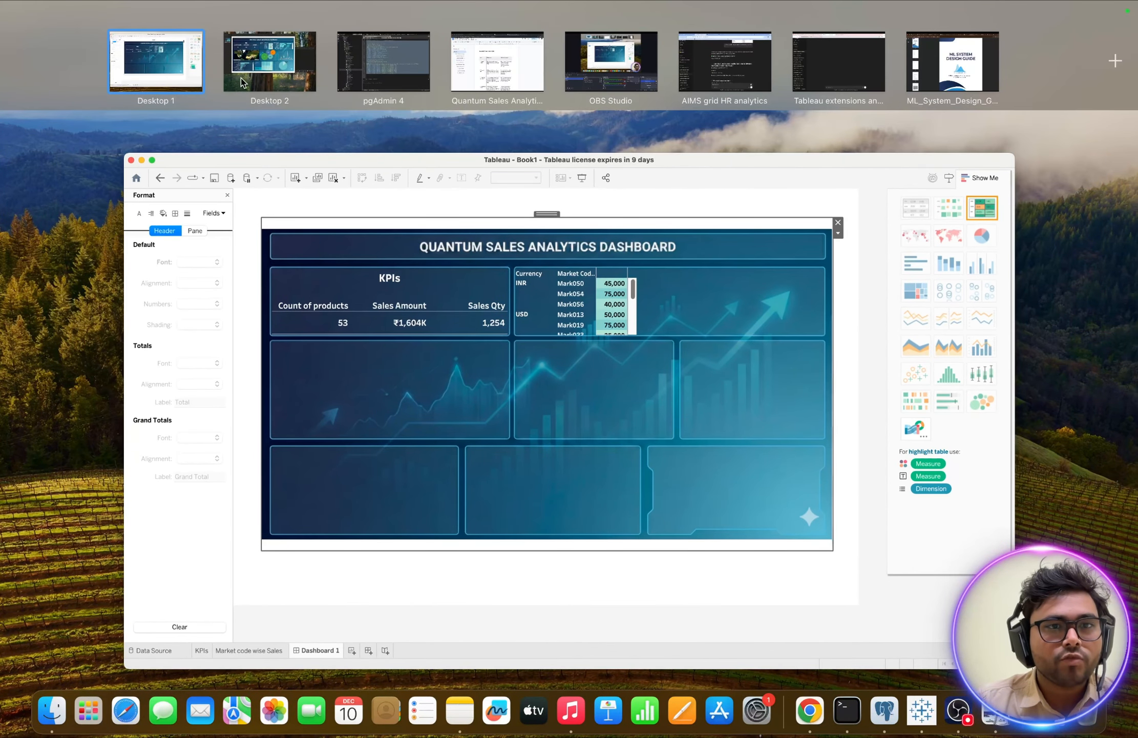
pyautogui.click(270, 63)
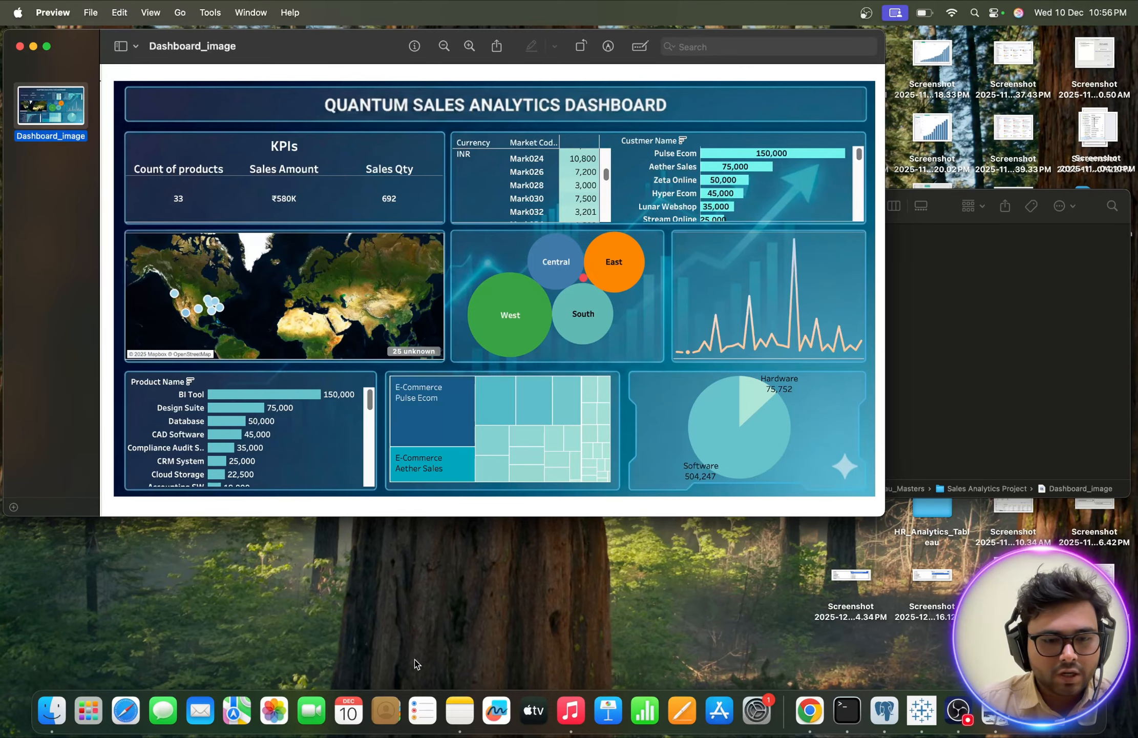
# Return to Tableau, close the formatting options and add a new worksheet named Customer Name Wise Sales.
pyautogui.click(922, 709)
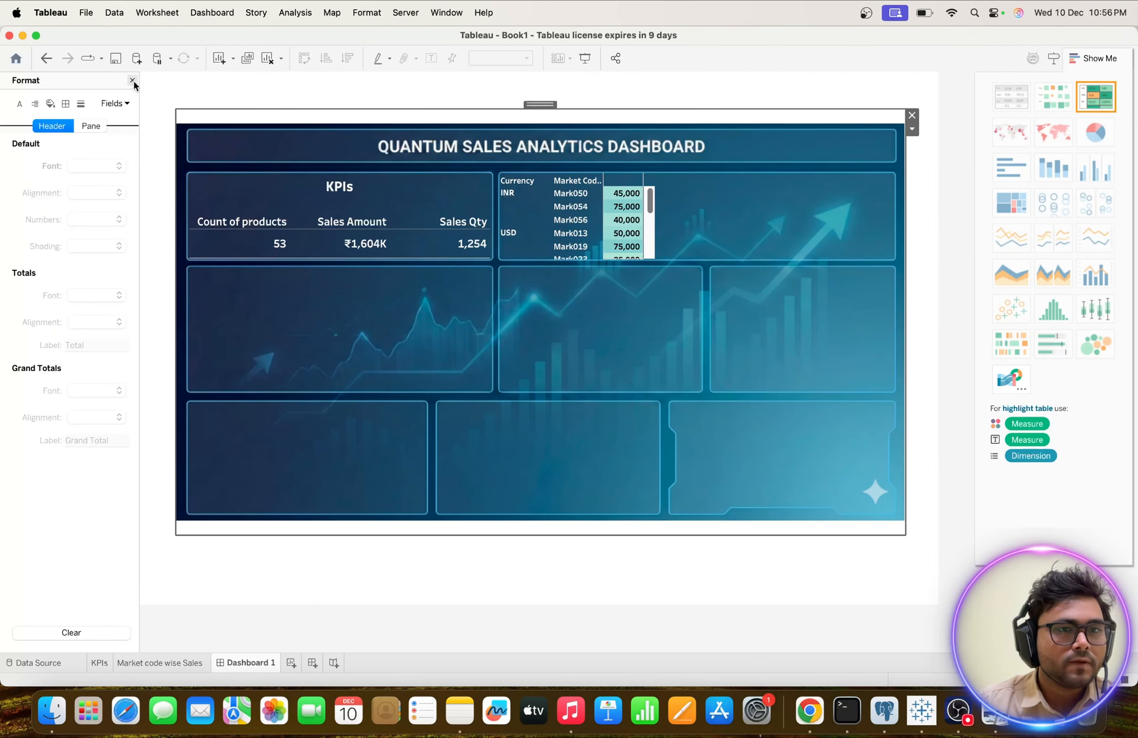
pyautogui.click(132, 80)
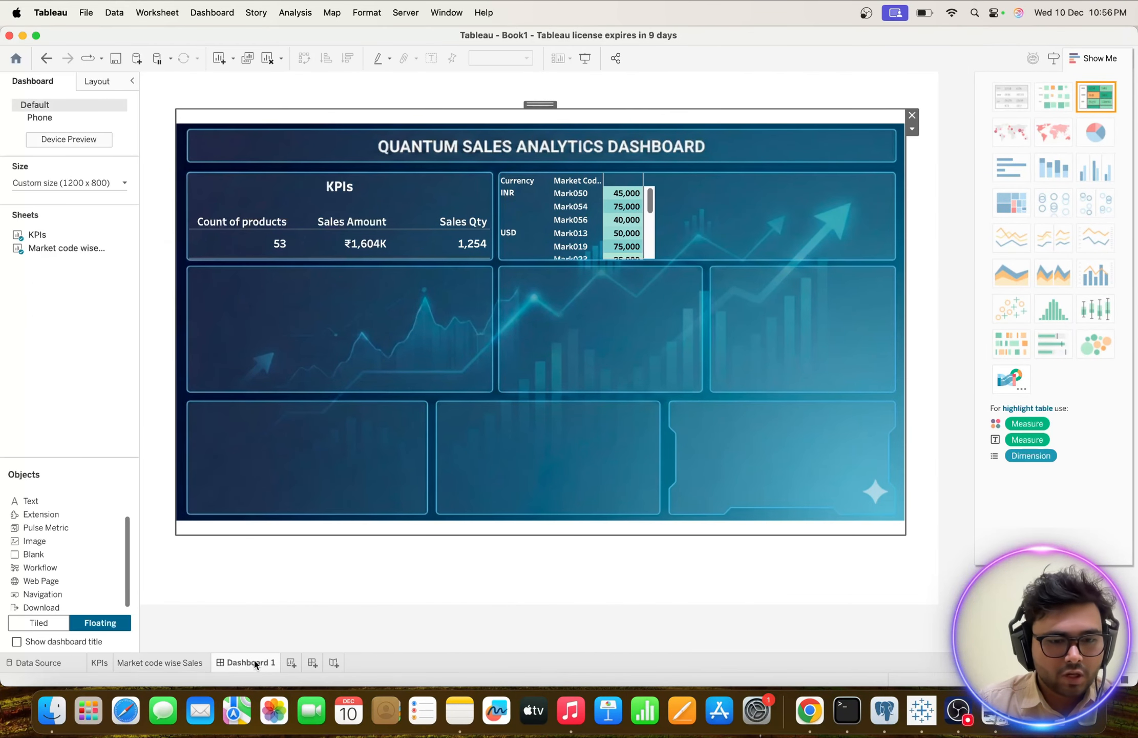
pyautogui.click(291, 662)
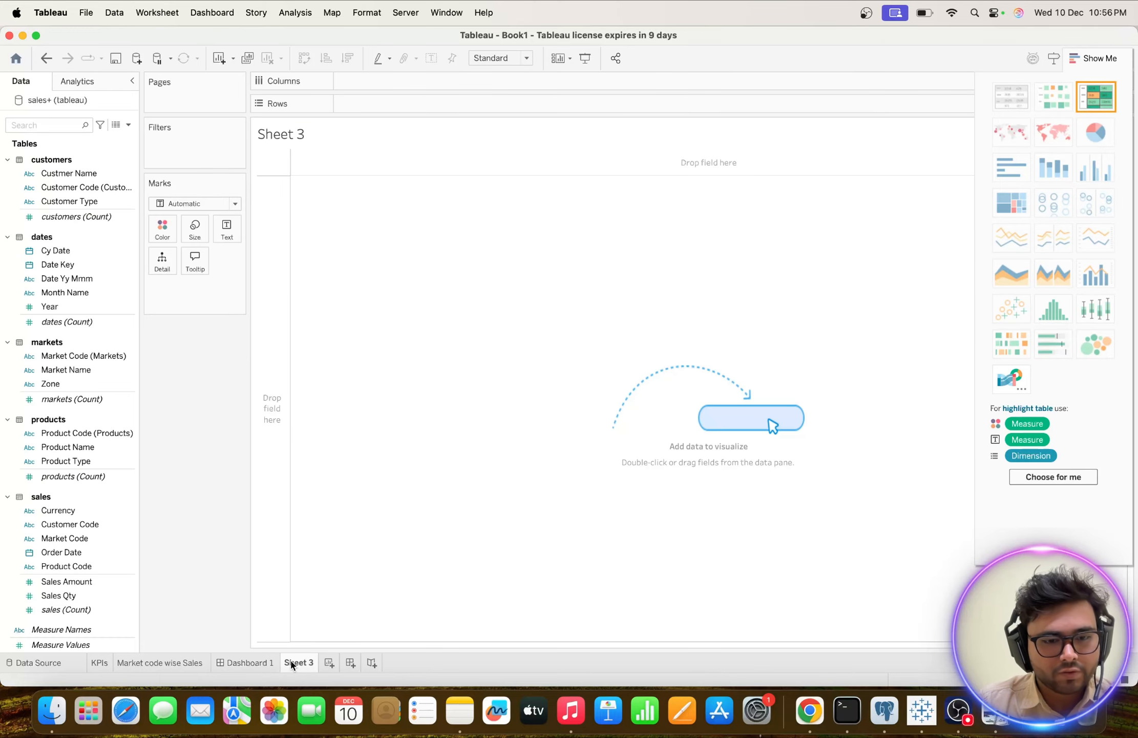
pyautogui.doubleClick(291, 663)
pyautogui.write('Cu')
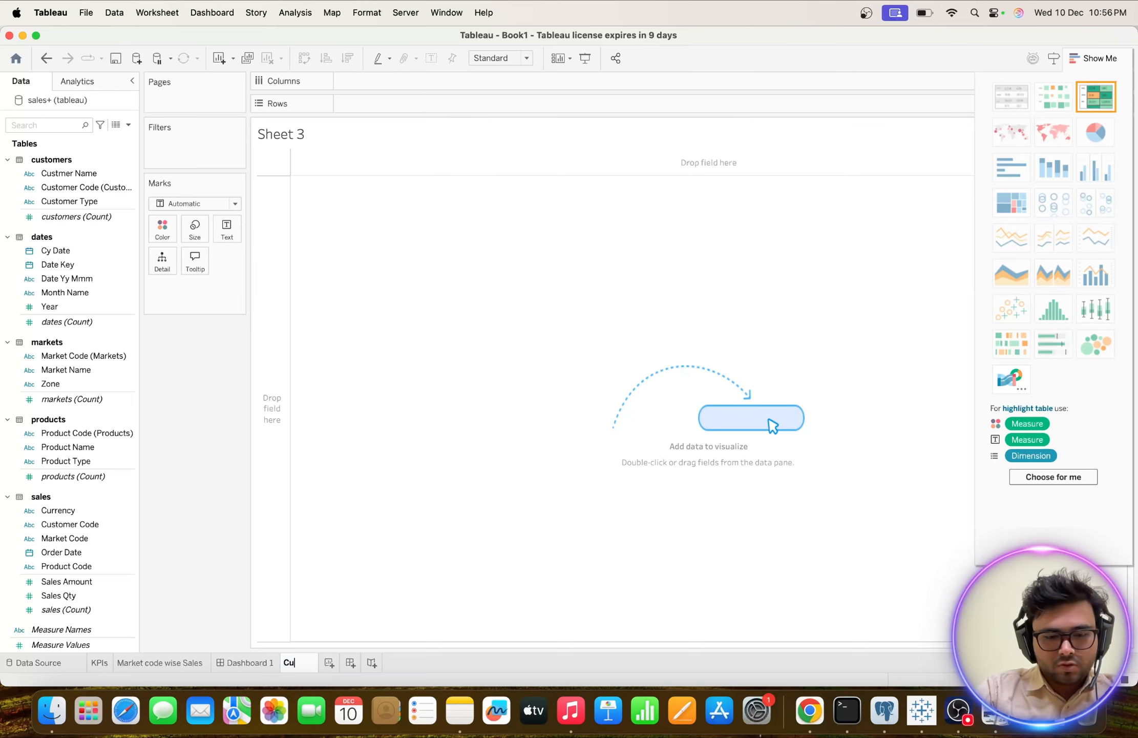
pyautogui.write('stomer Namw')
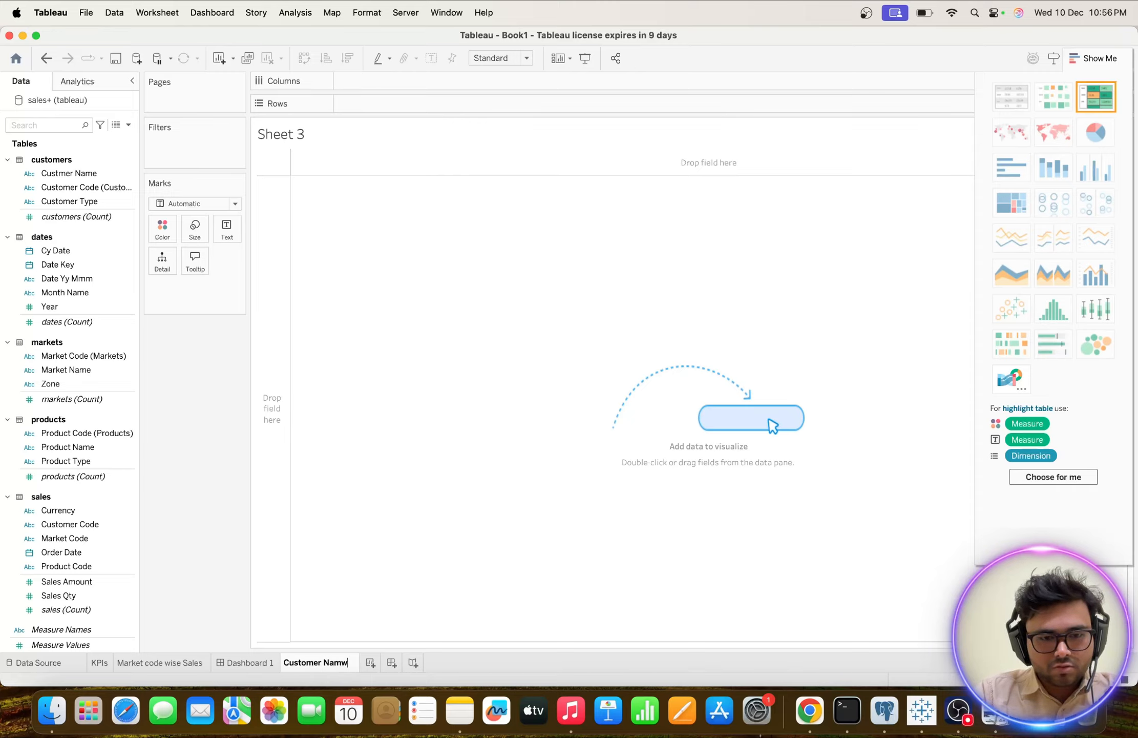
pyautogui.press('BackSpace')
pyautogui.write('e wis')
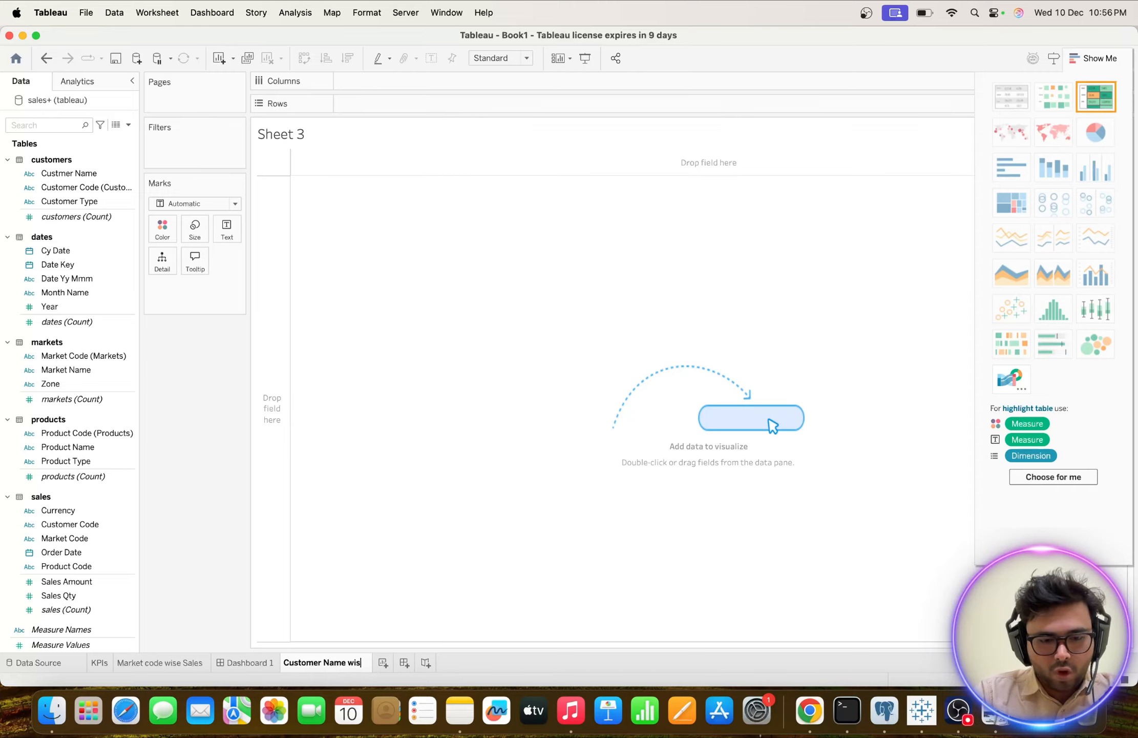
pyautogui.write('e sales')
pyautogui.press('BackSpace')
pyautogui.press('BackSpace')
pyautogui.press('BackSpace')
pyautogui.press('BackSpace')
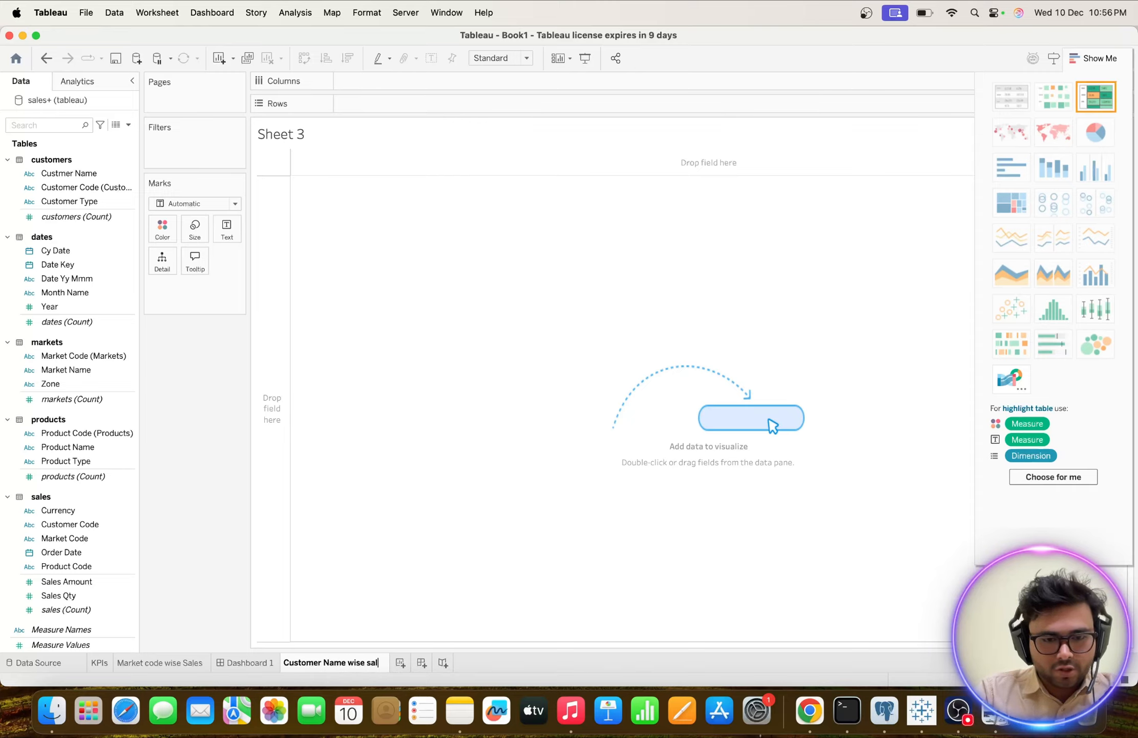
pyautogui.press('BackSpace')
pyautogui.press('BackSpace')
pyautogui.press('BackSpace')
pyautogui.press('BackSpace')
pyautogui.press('BackSpace')
pyautogui.press('BackSpace')
pyautogui.press('BackSpace')
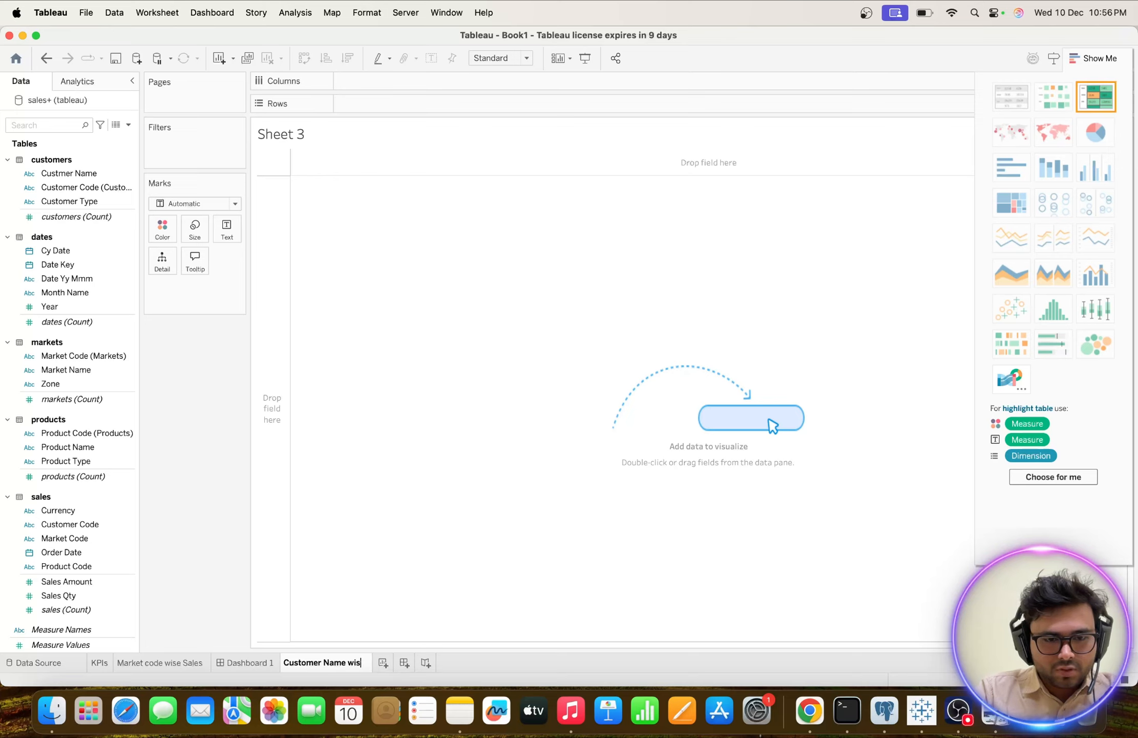
pyautogui.write('Wise S')
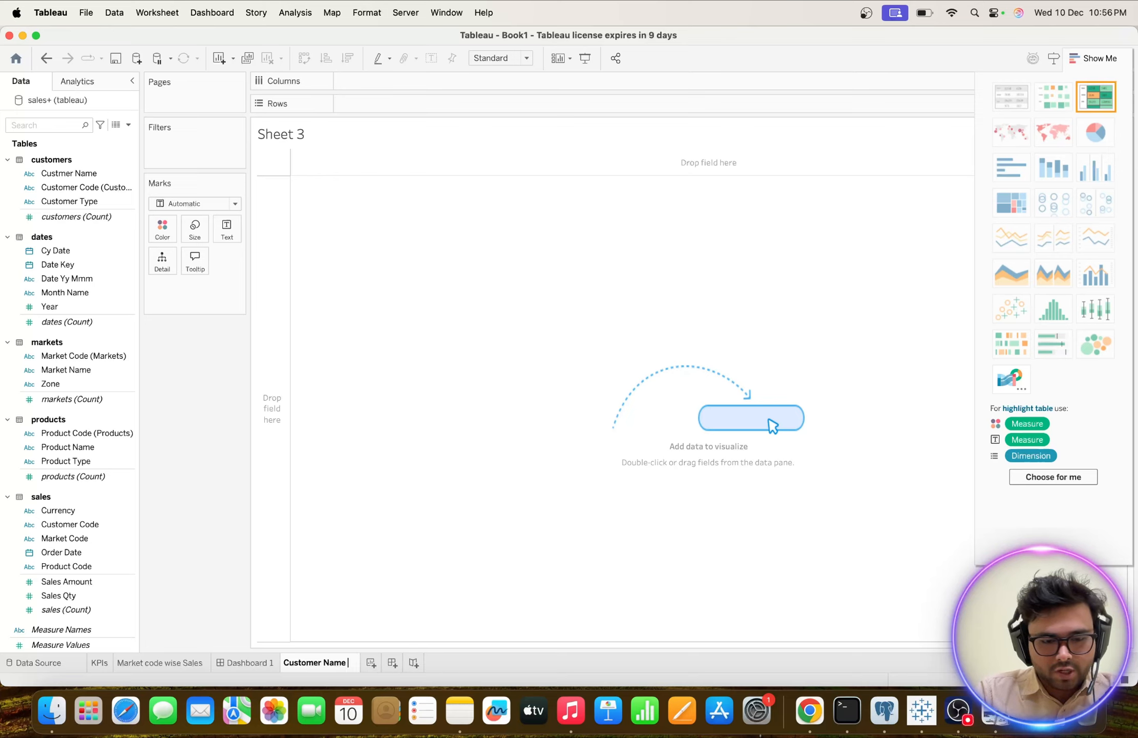
pyautogui.write('ales')
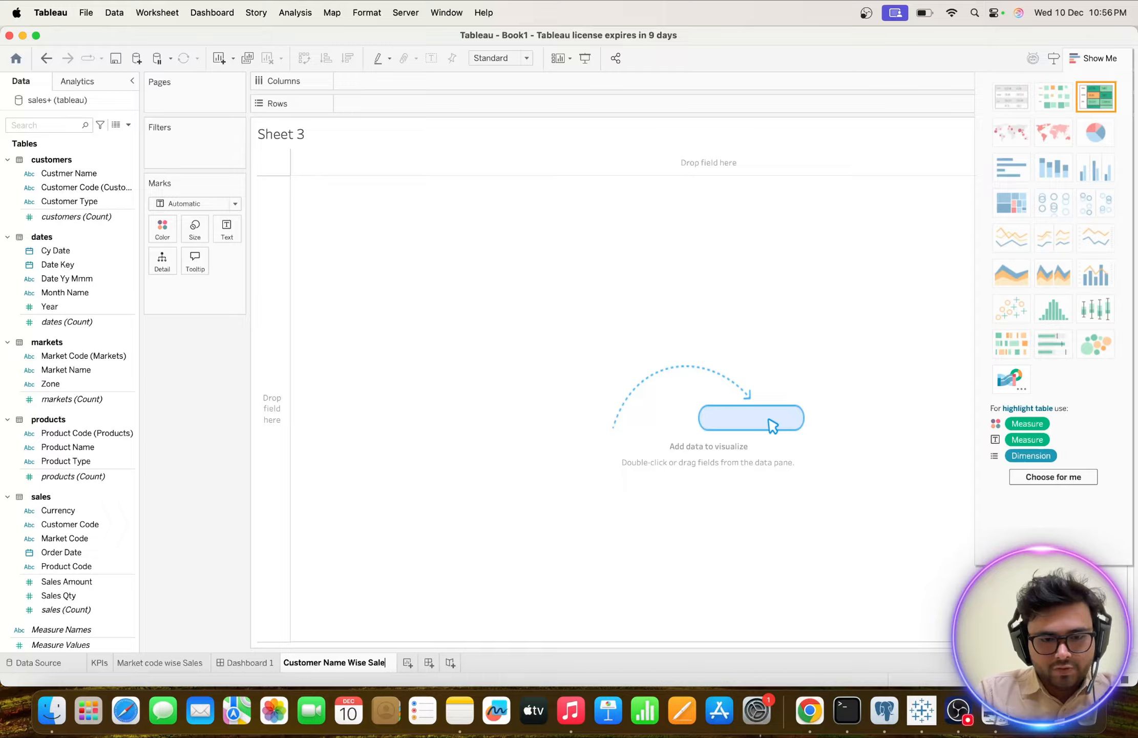
pyautogui.press('Return')
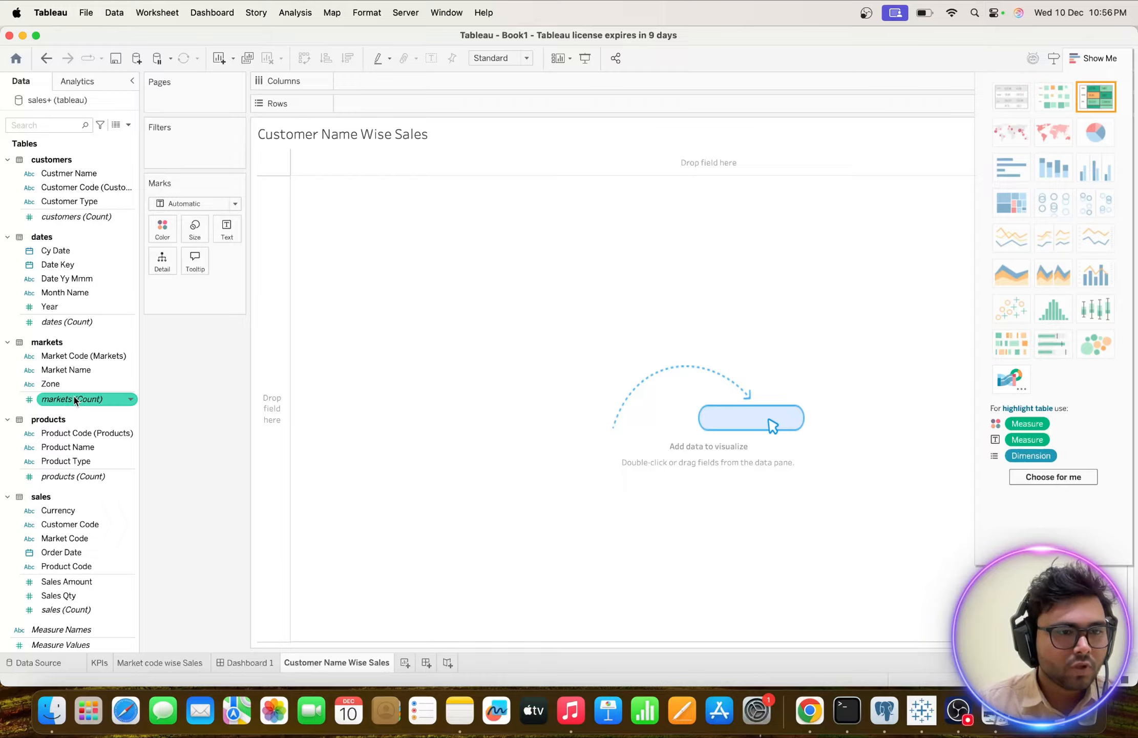
# Add Custmer Name as rows and Sales Amount as the measure on the Customer Name Wise Sales sheet.
pyautogui.doubleClick(59, 173)
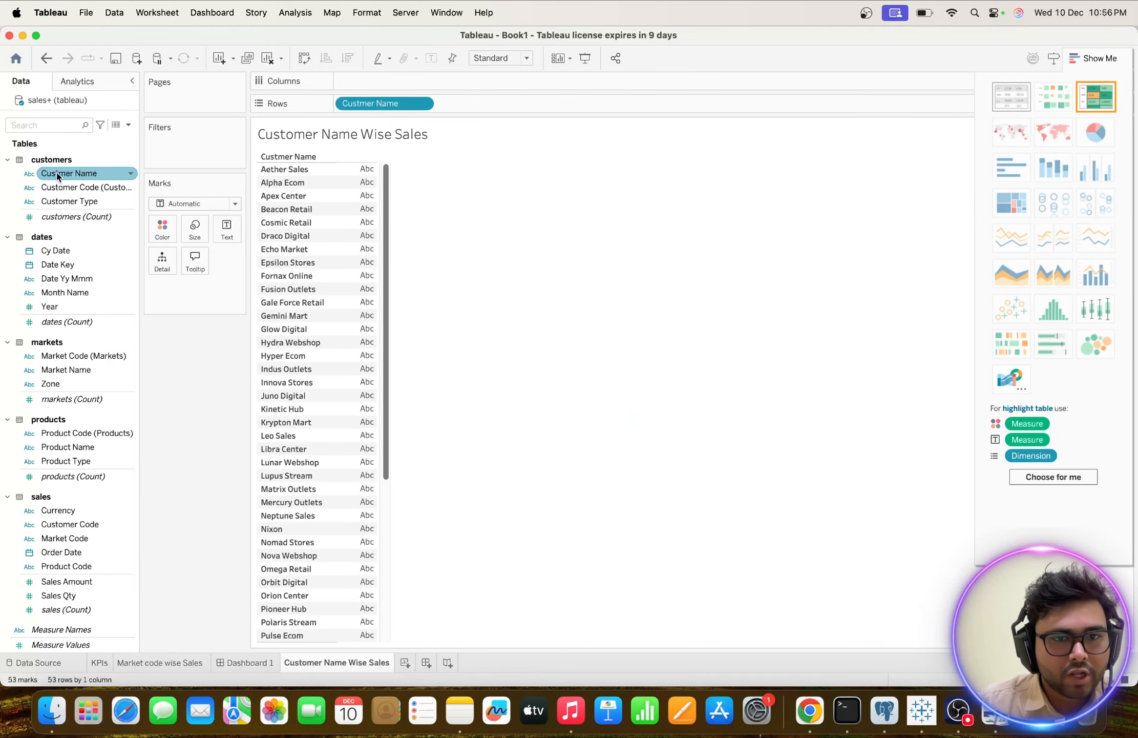
pyautogui.scroll(-5, 333, 303)
pyautogui.scroll(5, 333, 303)
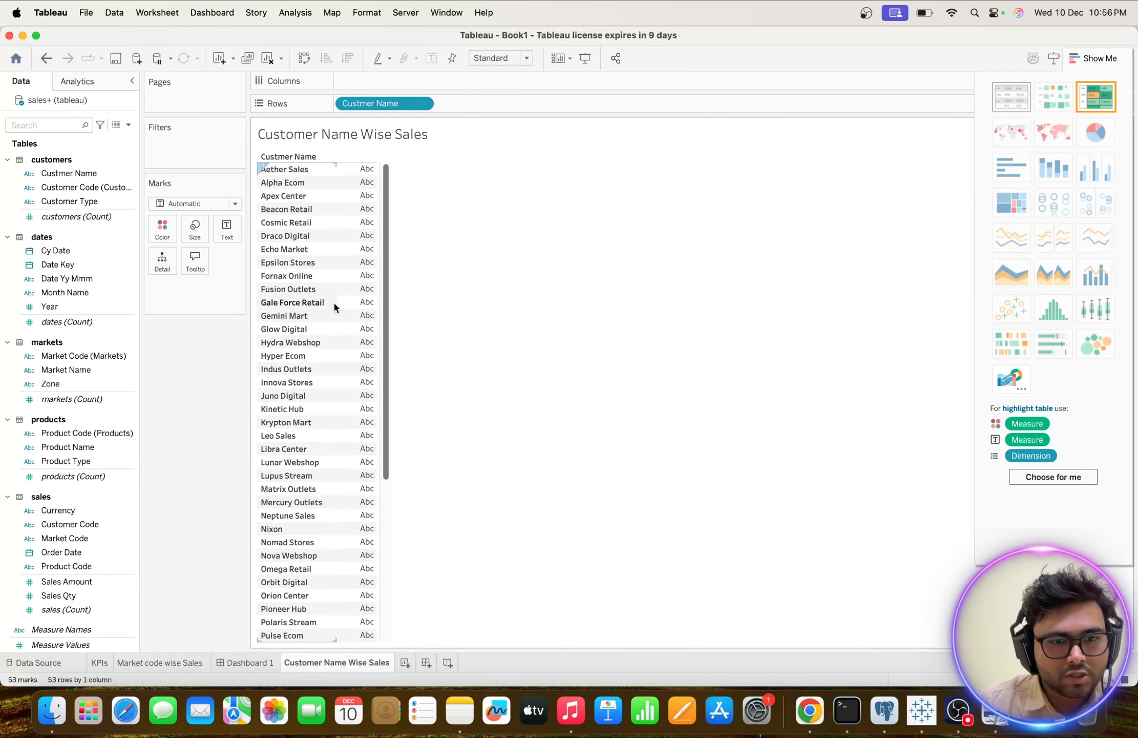
pyautogui.click(104, 293)
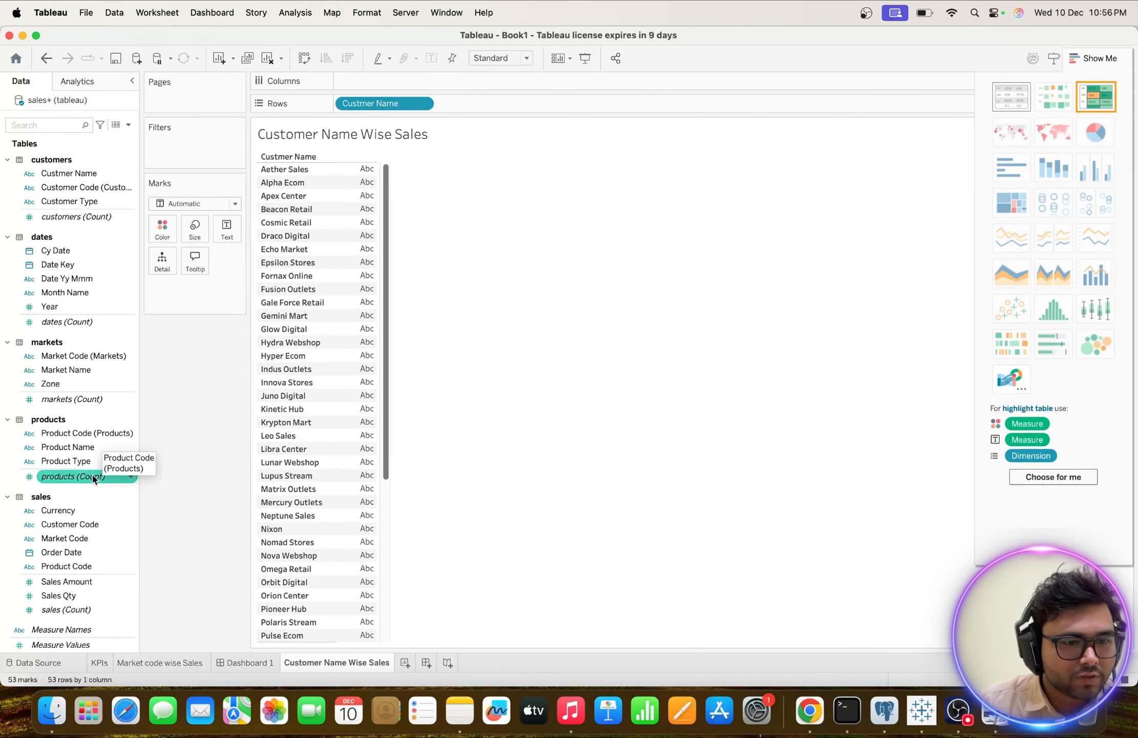
pyautogui.doubleClick(61, 581)
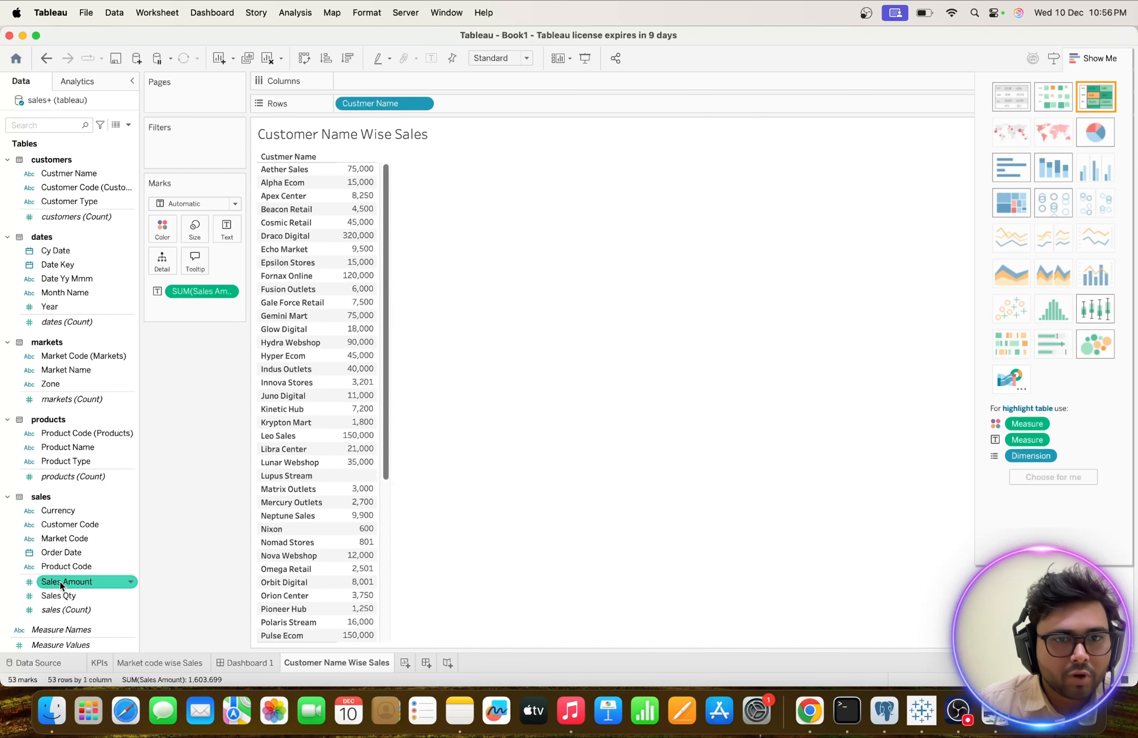
# Show the customer sales as a horizontal bar chart sorted in descending order of Sales Amount.
pyautogui.click(1011, 167)
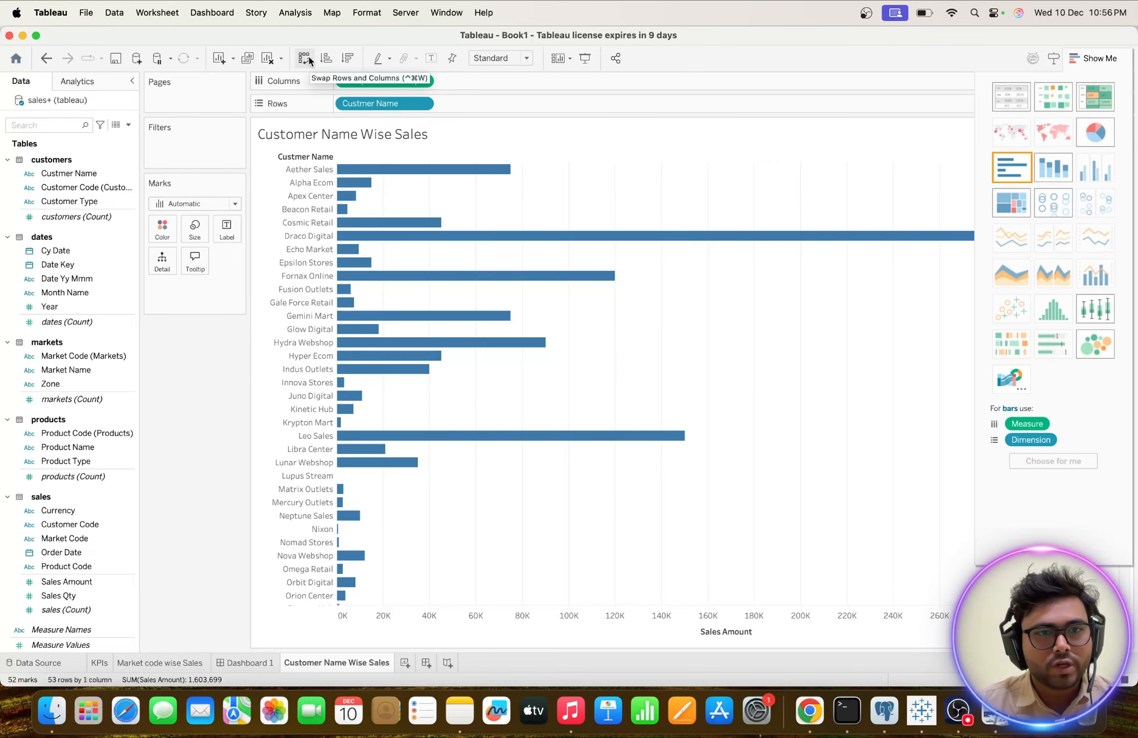
pyautogui.click(348, 58)
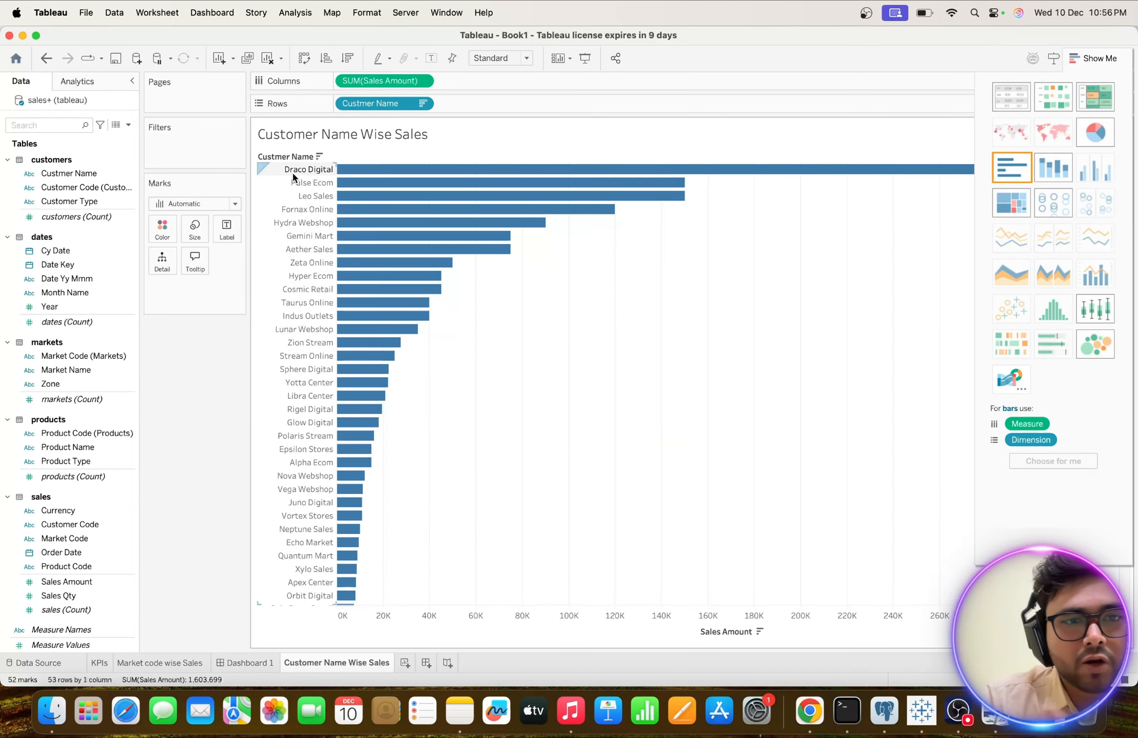
pyautogui.moveTo(377, 175)
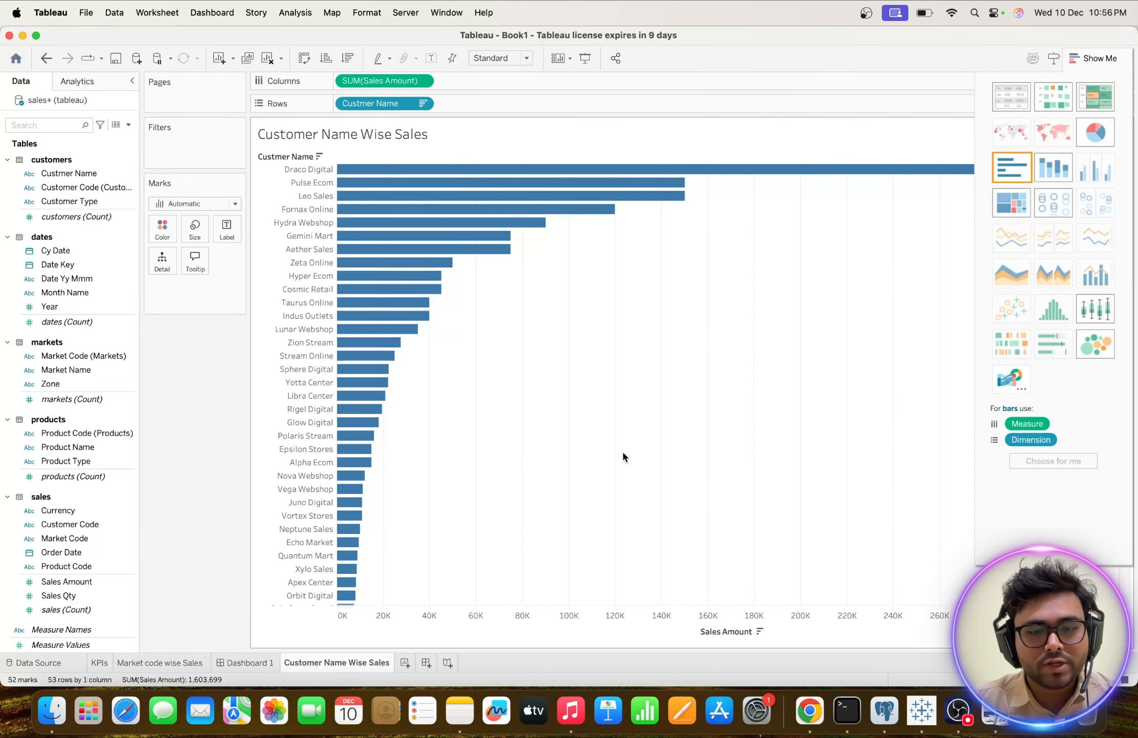
# Review the market code table on Dashboard 1 and check the customer bar chart's styling in the reference picture Dashboard_image.
pyautogui.click(251, 663)
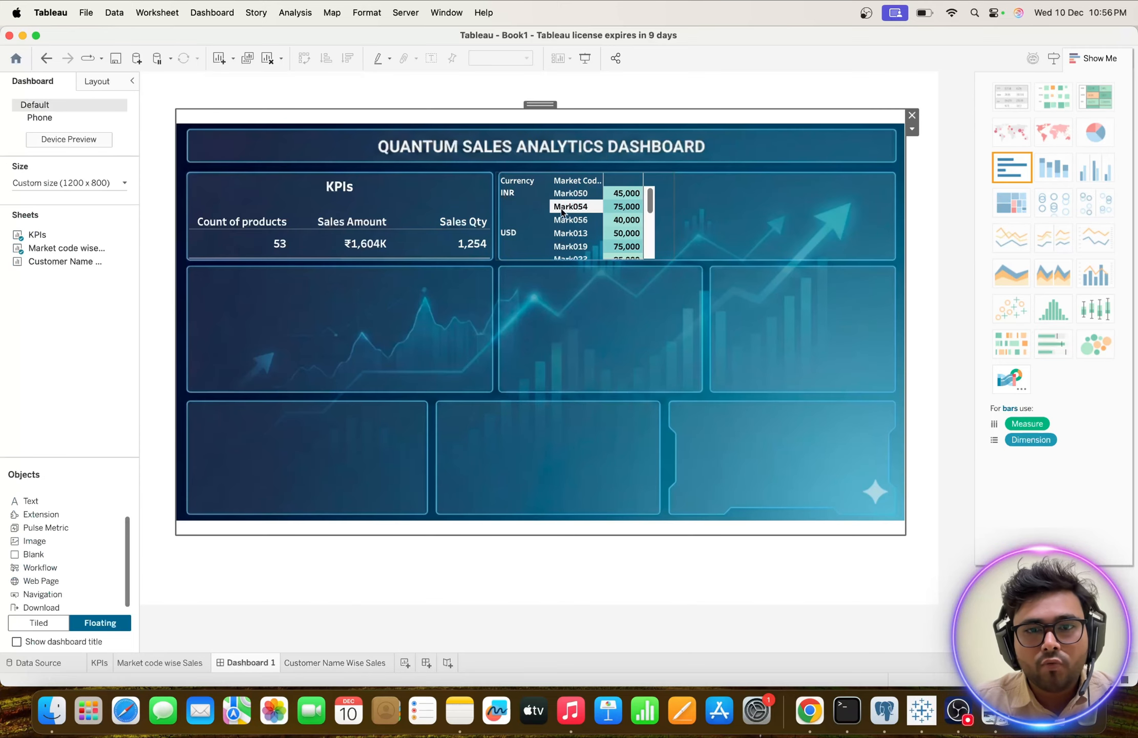
pyautogui.scroll(-5, 564, 211)
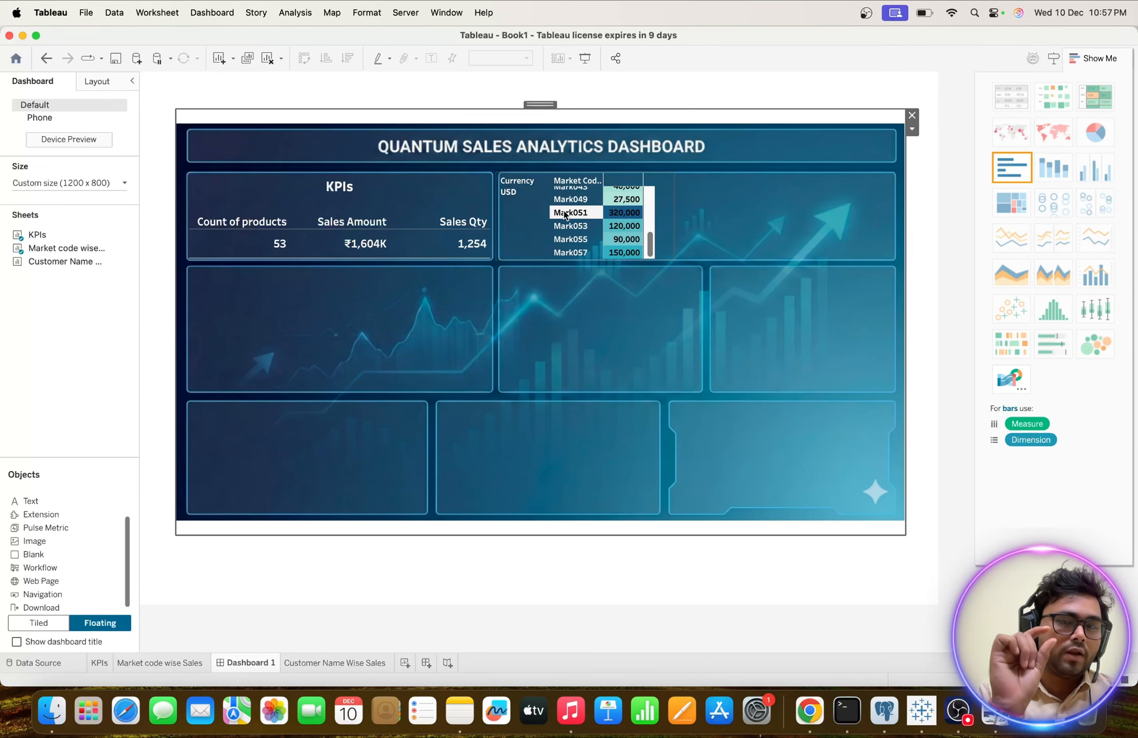
pyautogui.click(307, 663)
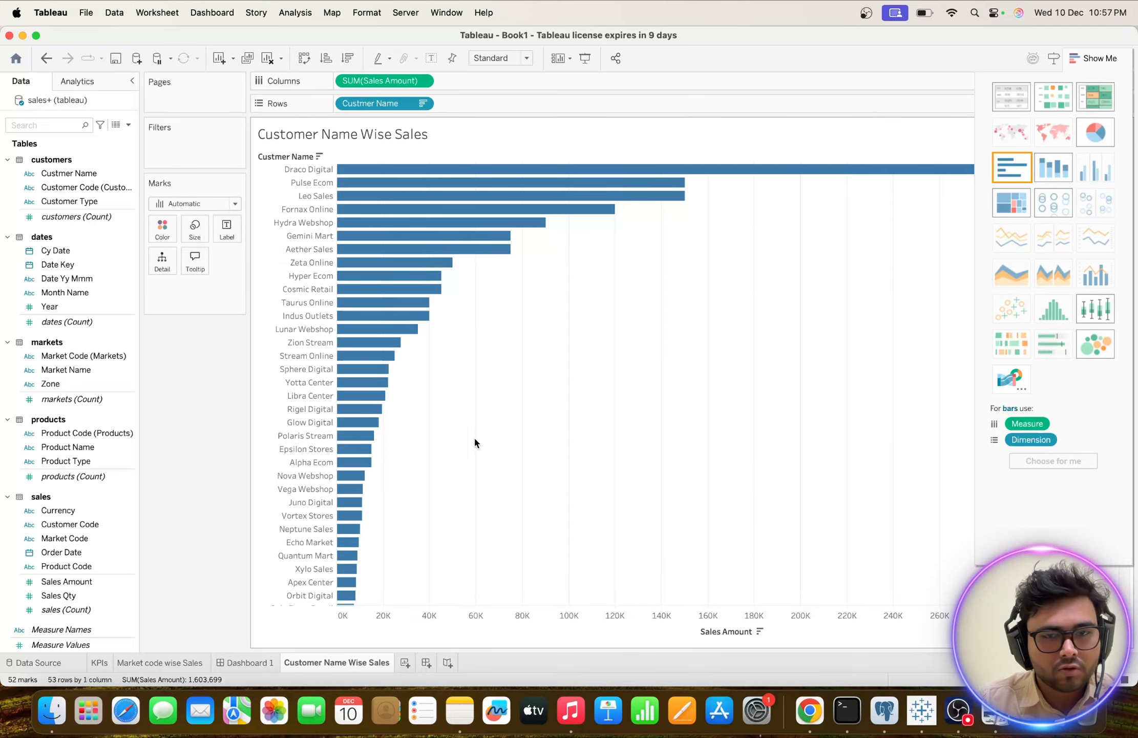
pyautogui.hotkey('ctrl', 'Up')
pyautogui.click(228, 83)
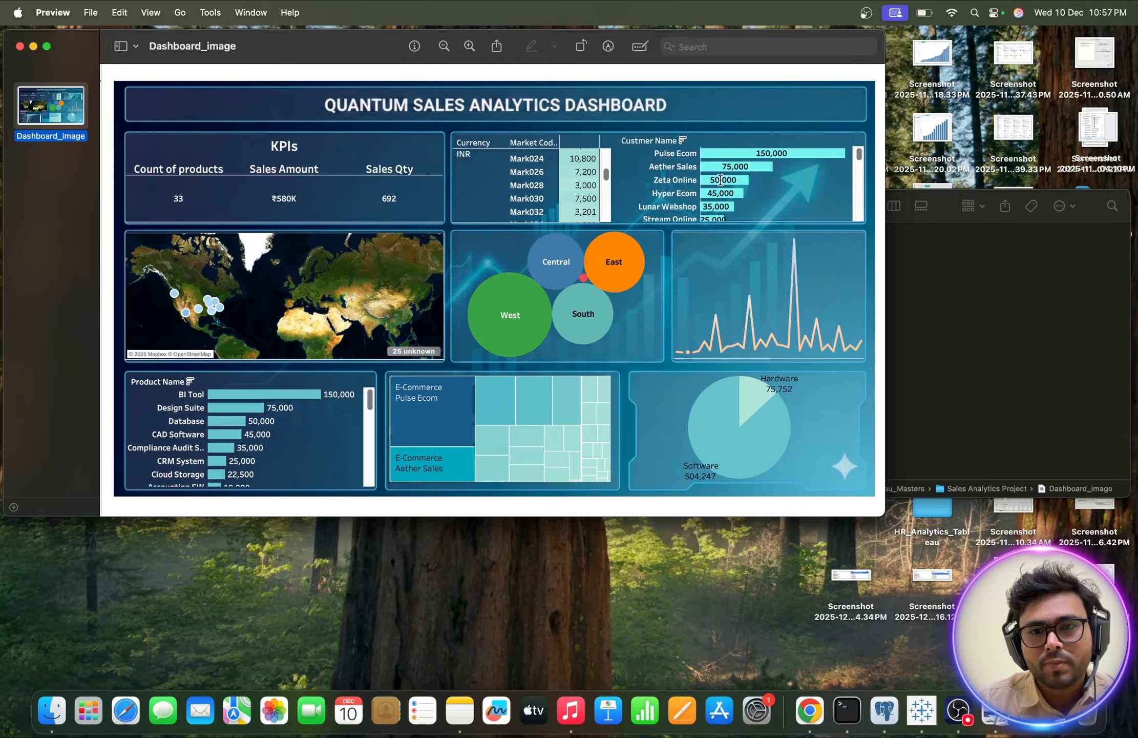
pyautogui.hotkey('ctrl', 'Up')
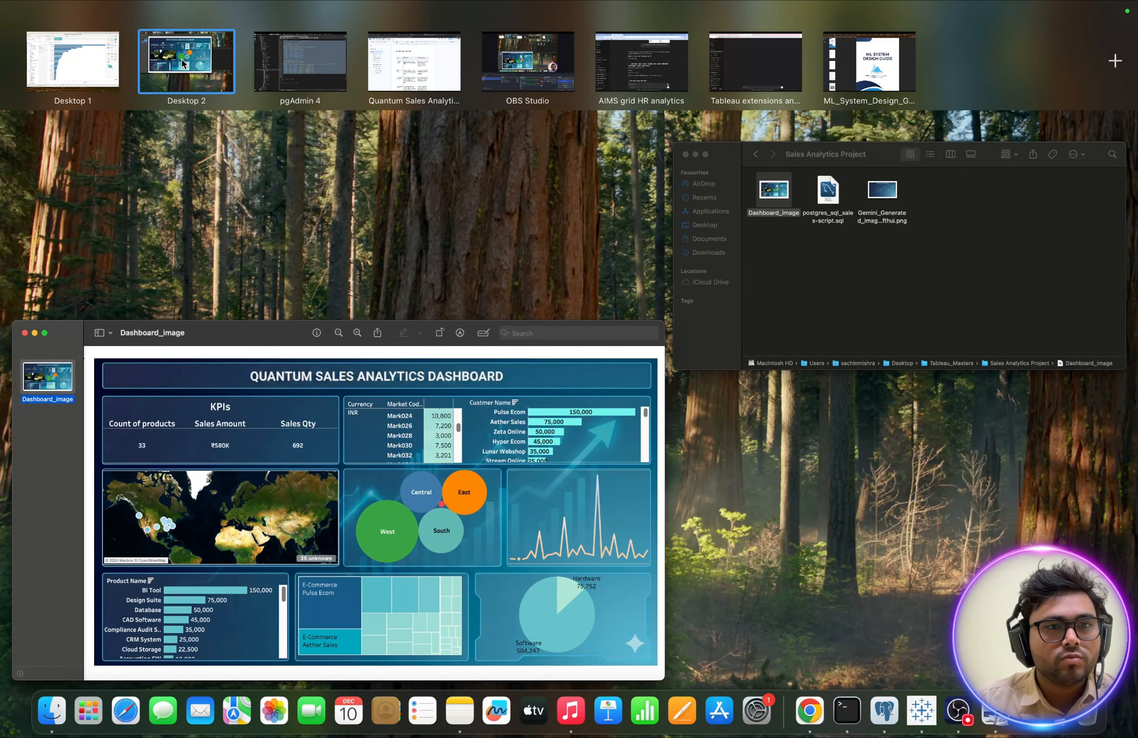
# Switch back to Tableau and color the customer bars by Sales Amount.
pyautogui.click(102, 65)
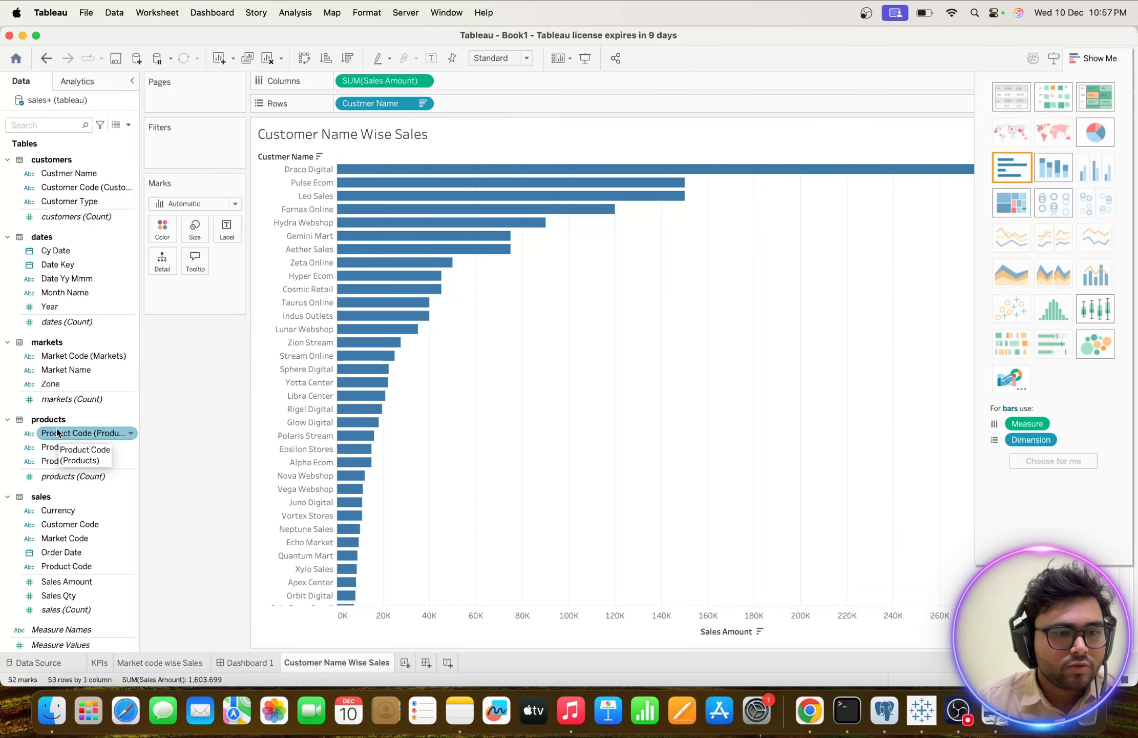
pyautogui.click(53, 582)
pyautogui.moveTo(53, 582); pyautogui.dragTo(162, 229)
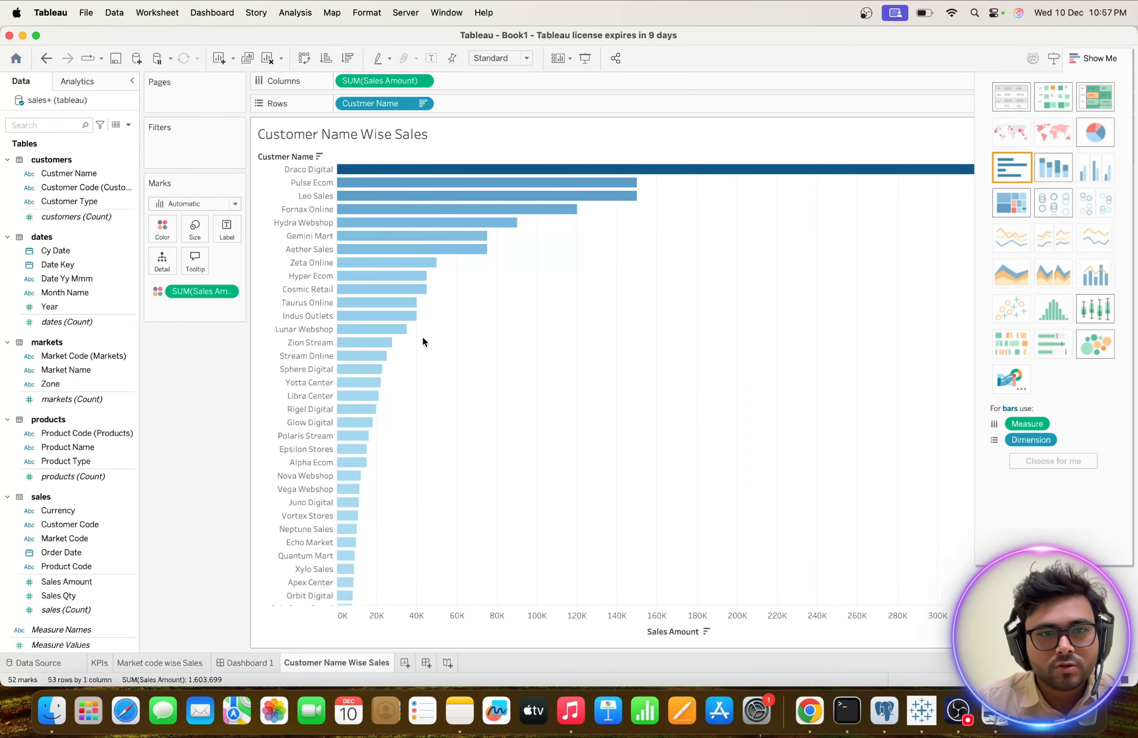
# Label the bars on the Customer Name Wise Sales sheet with Sales Amount and center the labels horizontally.
pyautogui.scroll(-5, 375, 395)
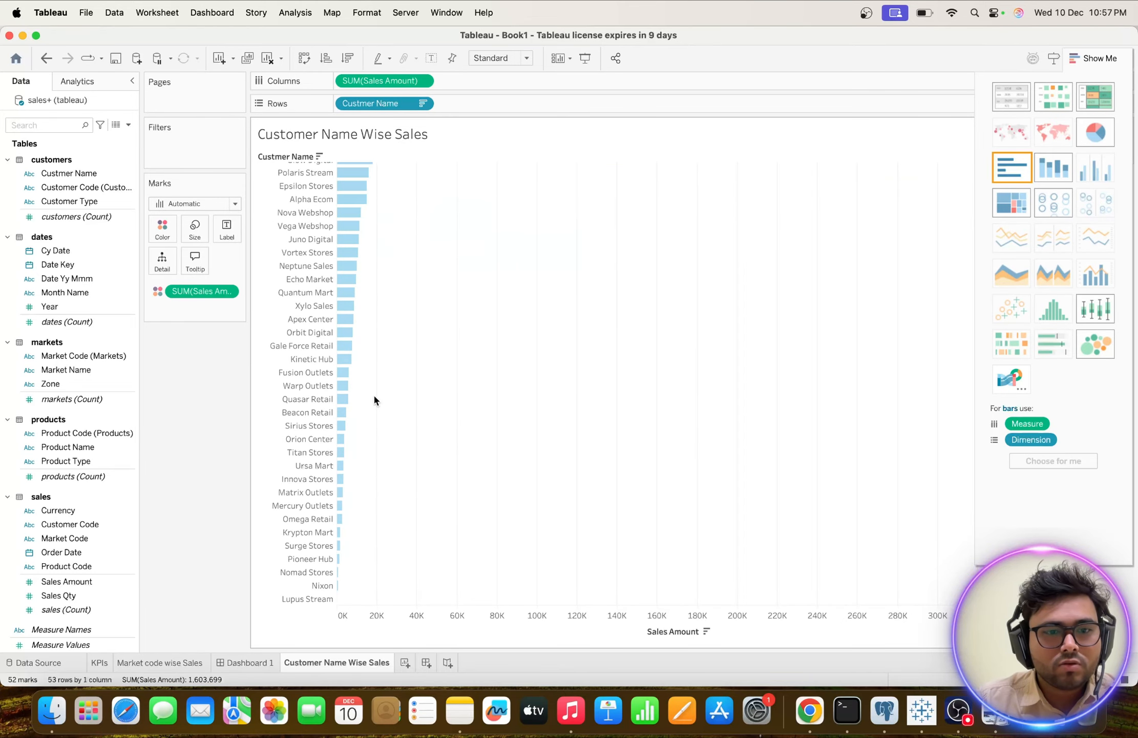
pyautogui.scroll(5, 374, 397)
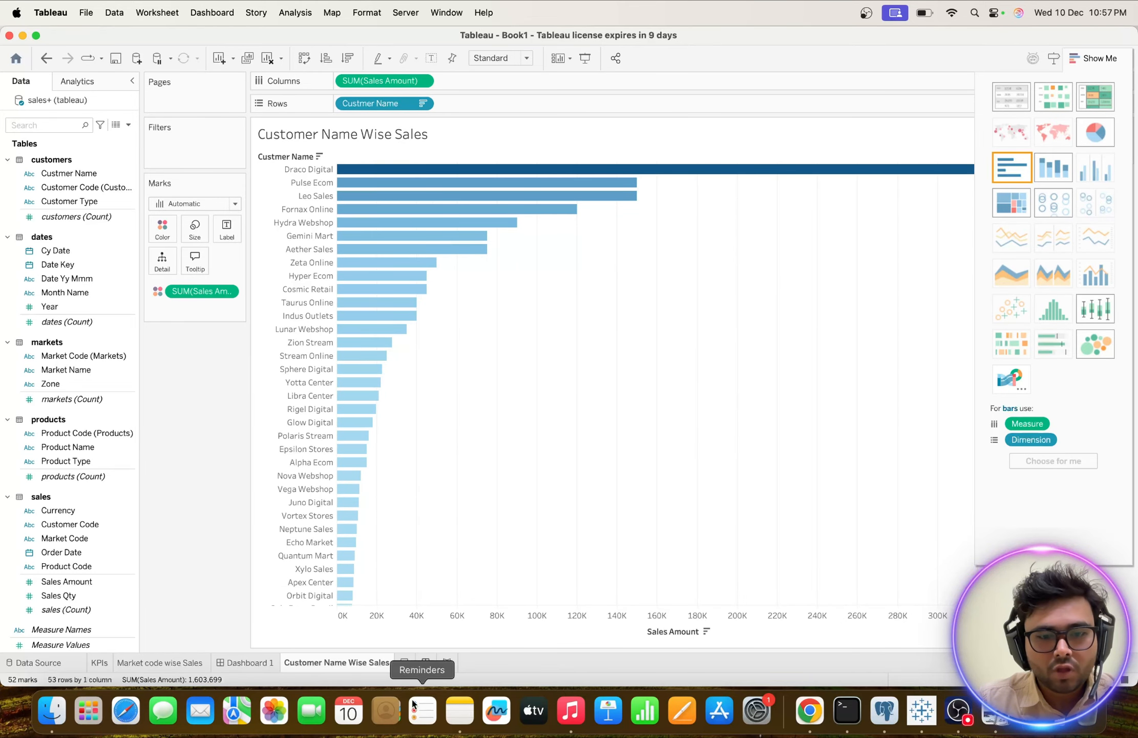
pyautogui.moveTo(240, 668)
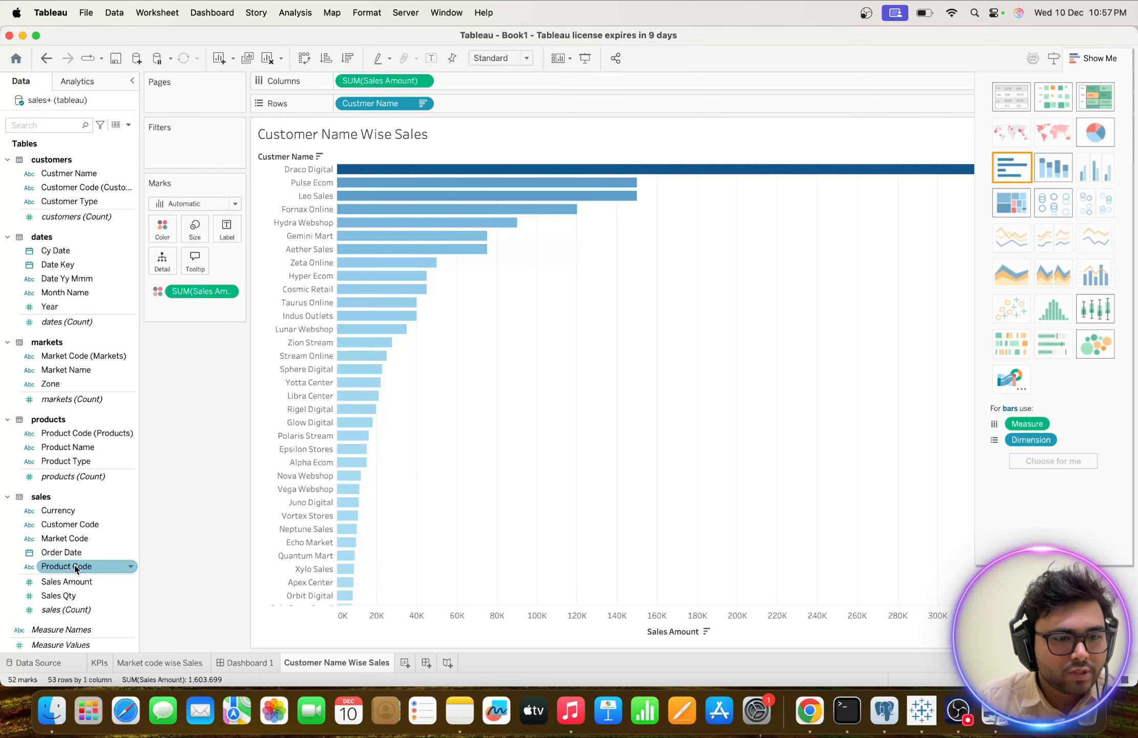
pyautogui.moveTo(61, 586); pyautogui.dragTo(227, 228)
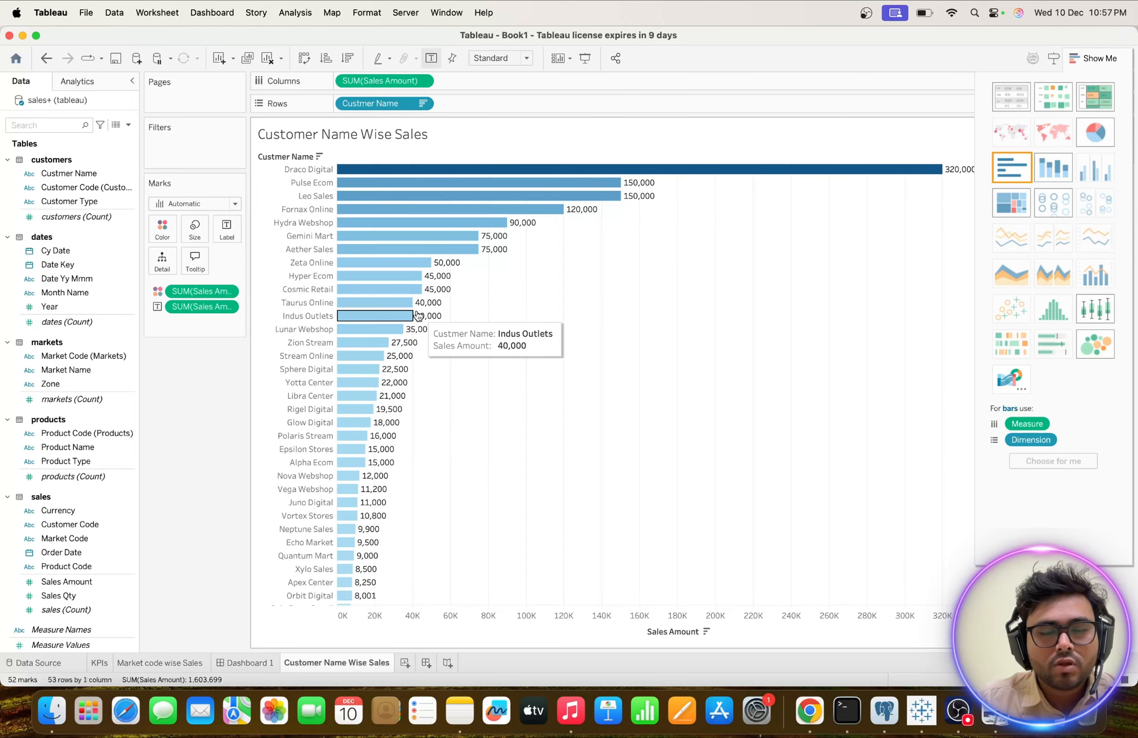
pyautogui.click(227, 230)
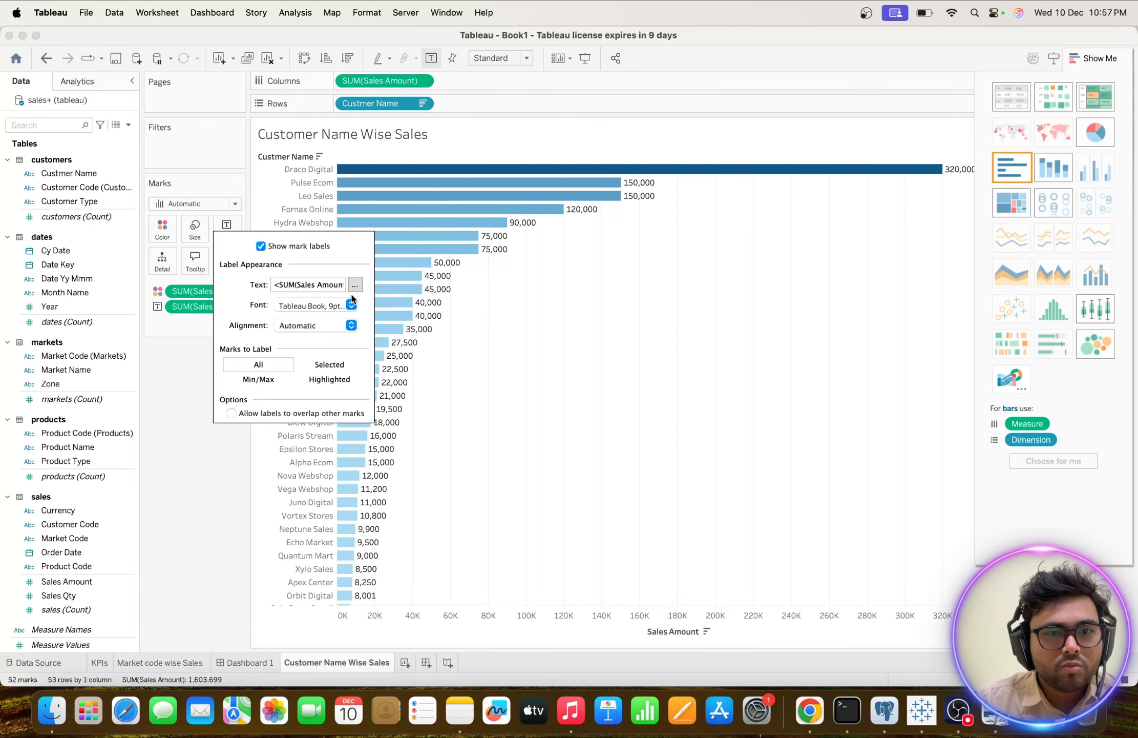
pyautogui.click(351, 325)
pyautogui.click(307, 374)
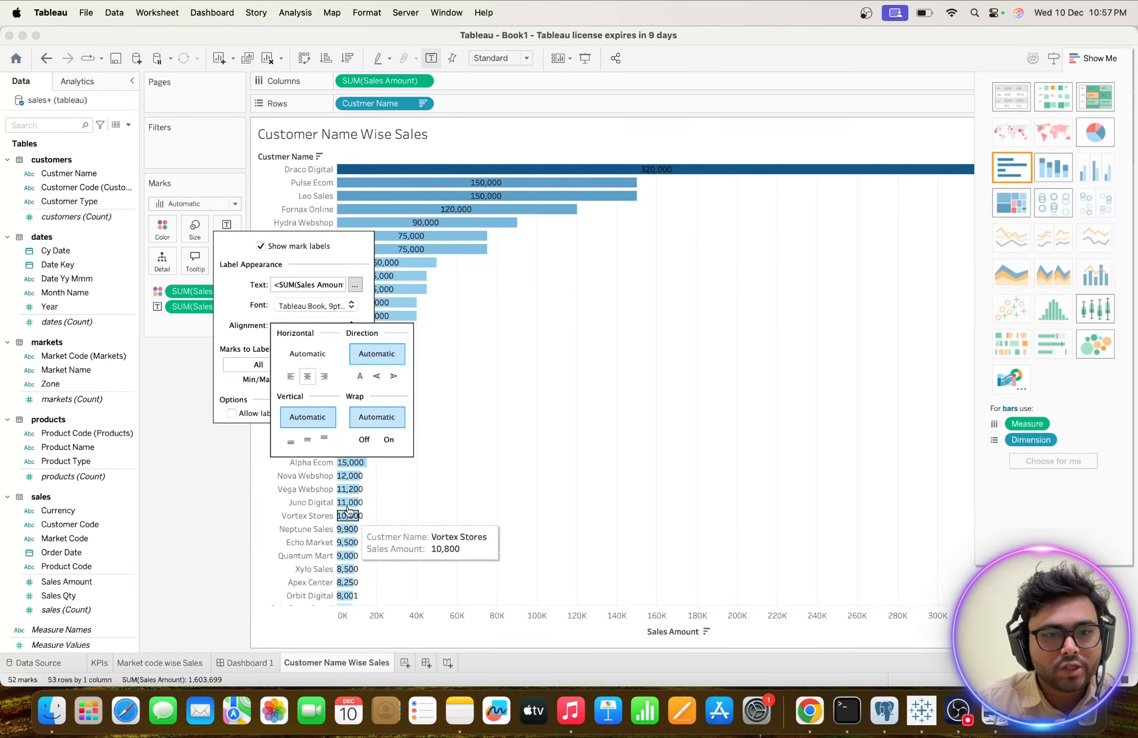
pyautogui.click(328, 258)
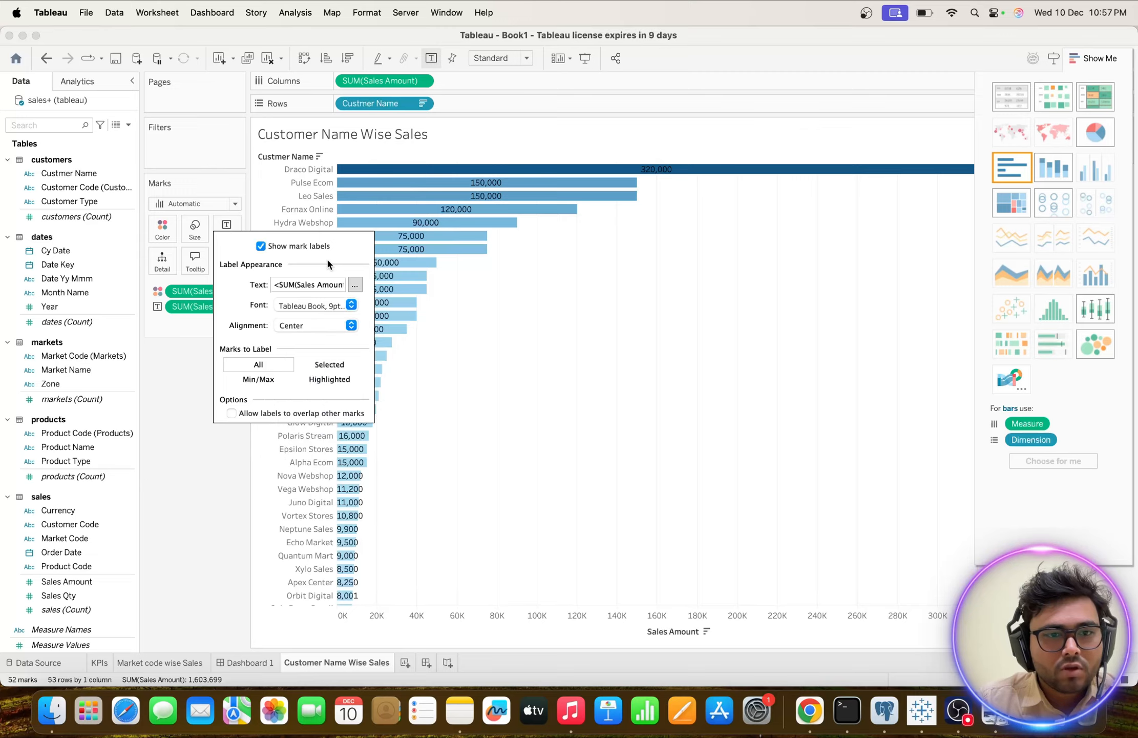
# Format the Sales Amount label text of the customer bars as bold and white.
pyautogui.click(355, 285)
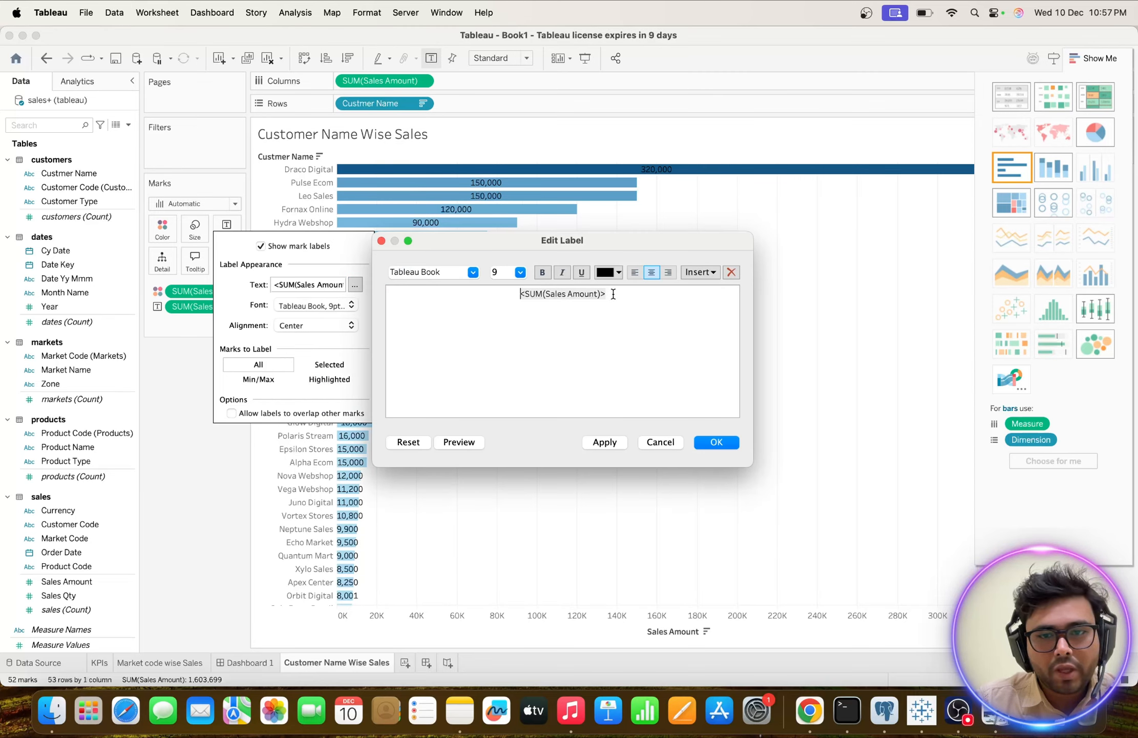
pyautogui.moveTo(614, 293); pyautogui.dragTo(490, 294)
pyautogui.click(541, 273)
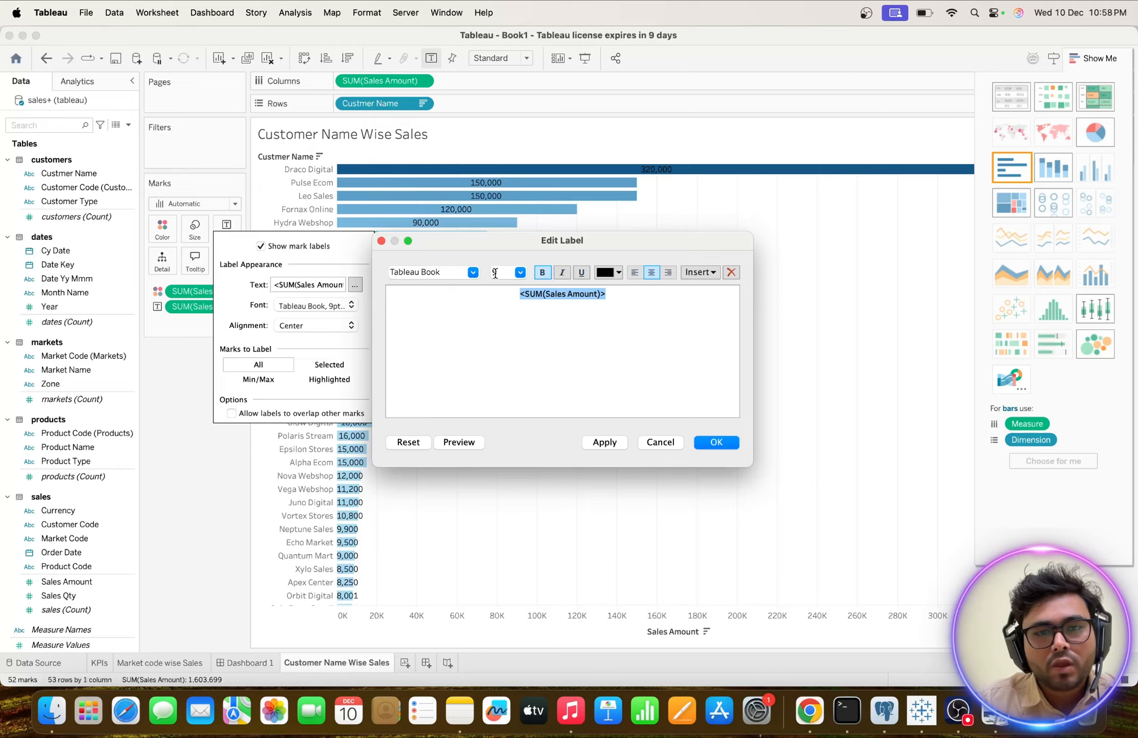
pyautogui.click(619, 273)
pyautogui.click(617, 275)
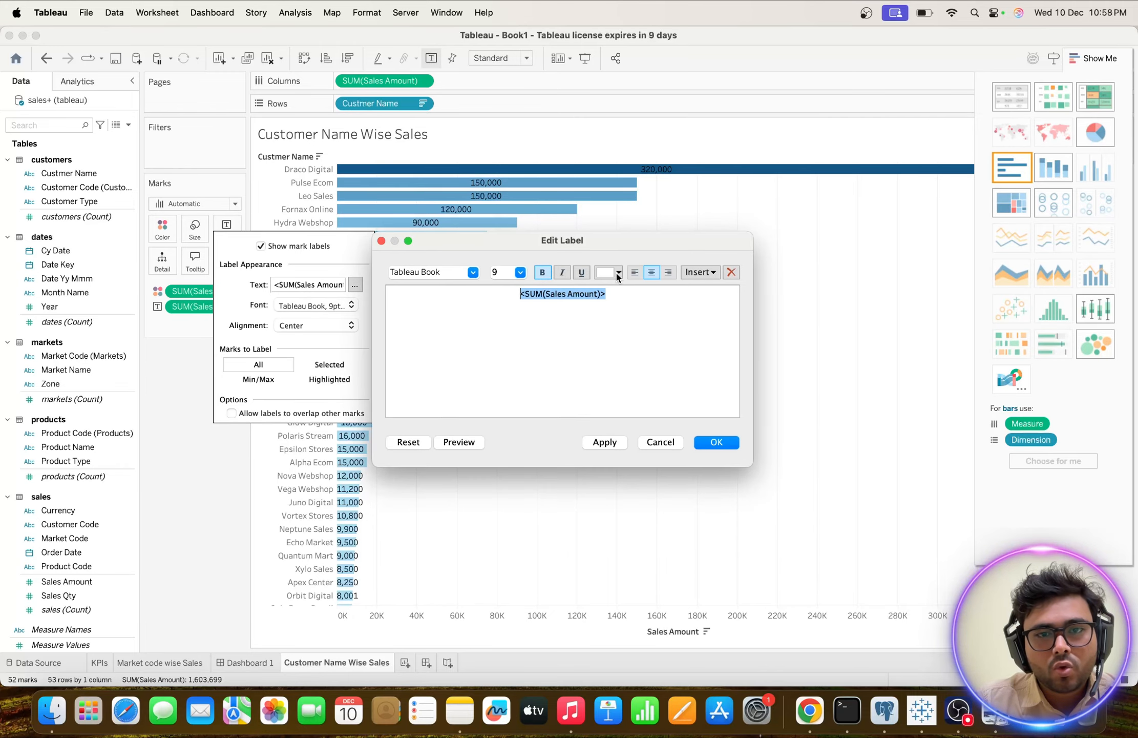
pyautogui.click(605, 444)
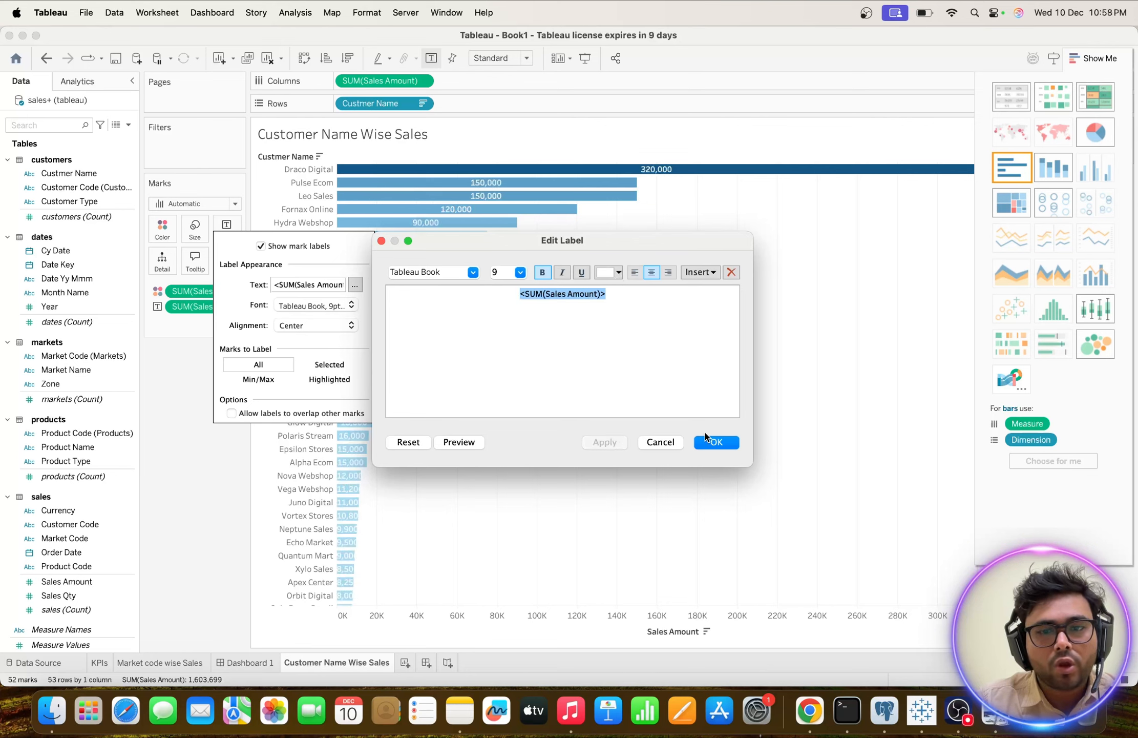
pyautogui.click(714, 443)
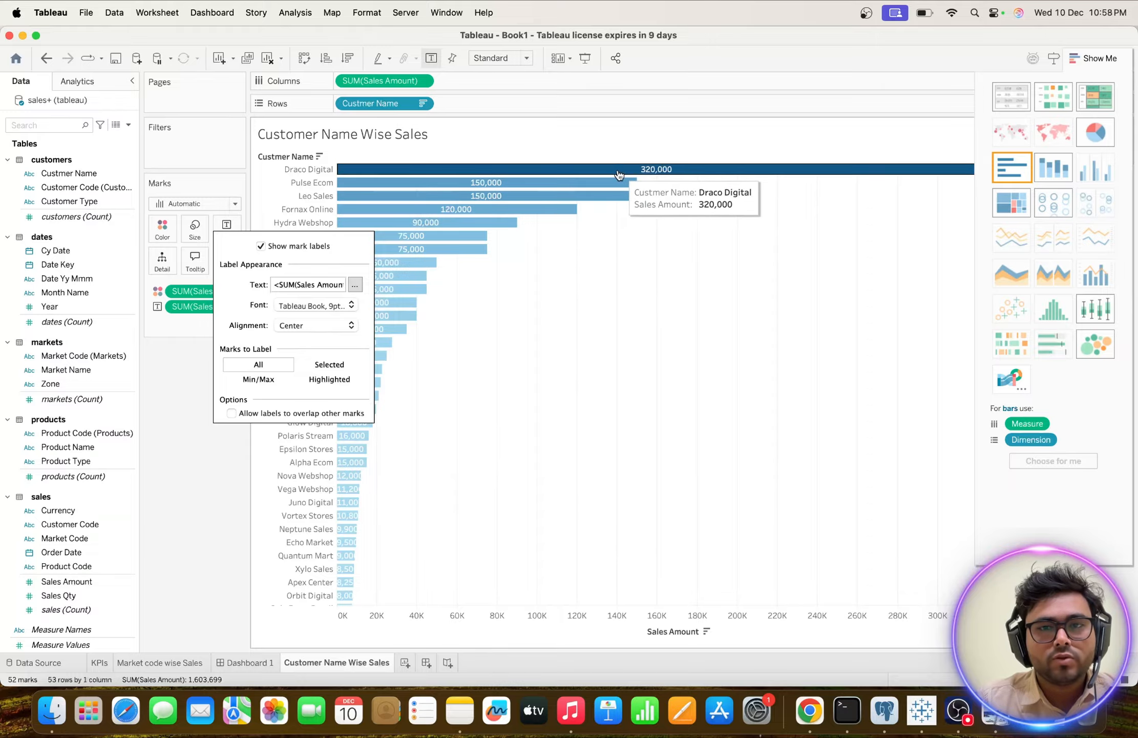
pyautogui.click(479, 408)
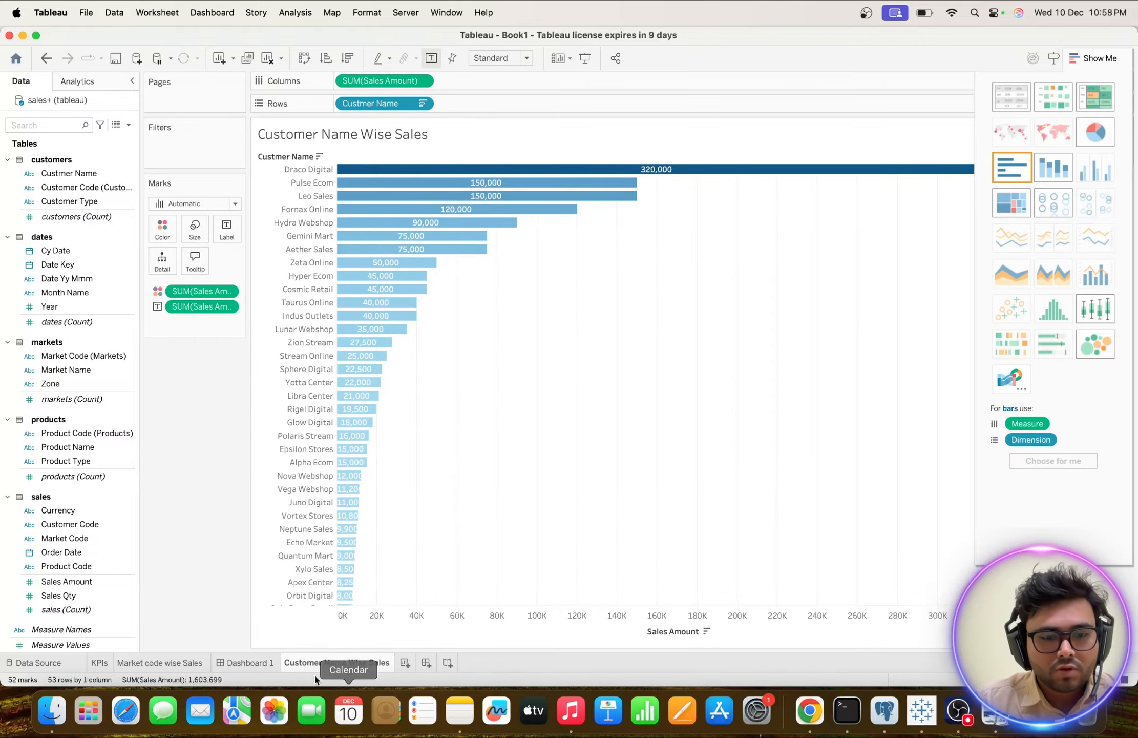
# Move the Customer Name Wise Sales sheet before Dashboard 1 and float it beside the dashboard's market code table, shortened to the panel's lower edge.
pyautogui.moveTo(331, 665); pyautogui.dragTo(231, 663)
pyautogui.click(351, 665)
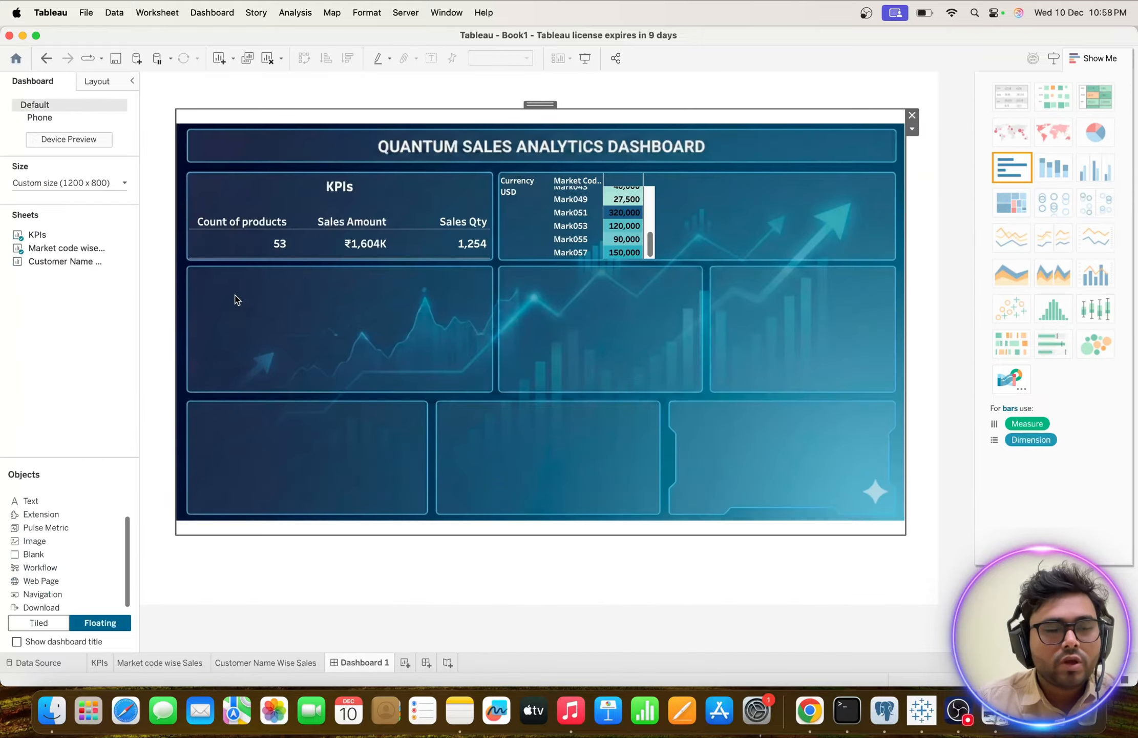
pyautogui.moveTo(36, 261); pyautogui.dragTo(657, 168)
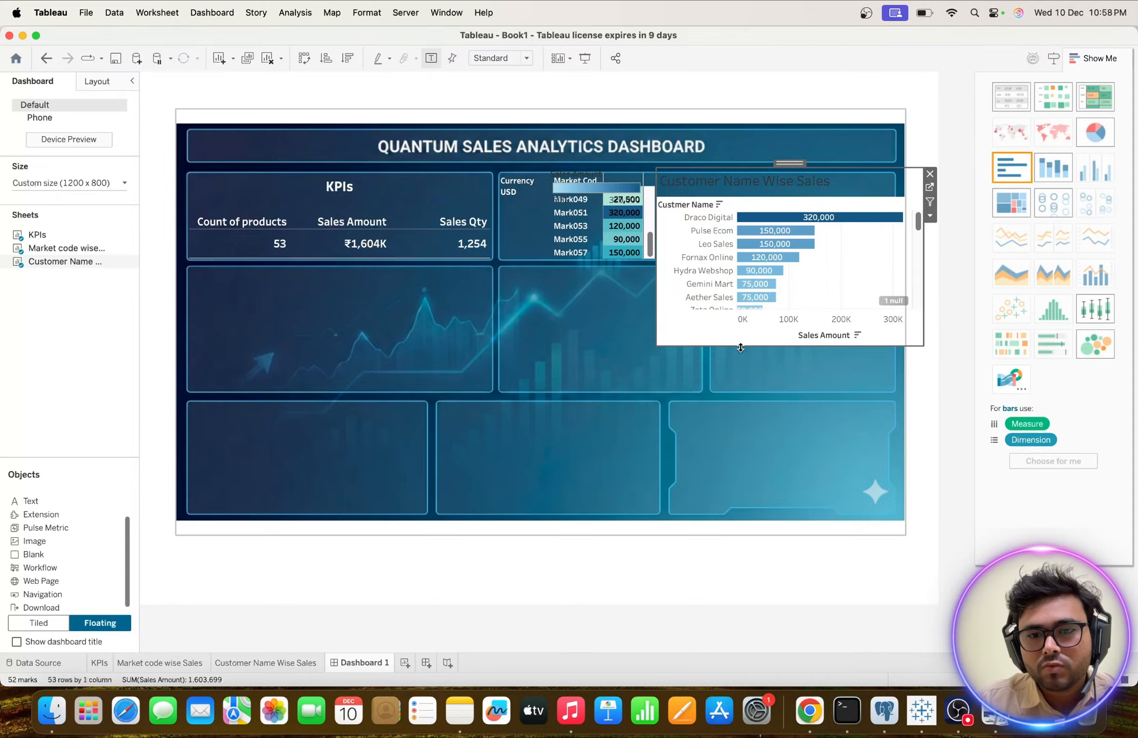
pyautogui.moveTo(740, 345); pyautogui.dragTo(738, 262)
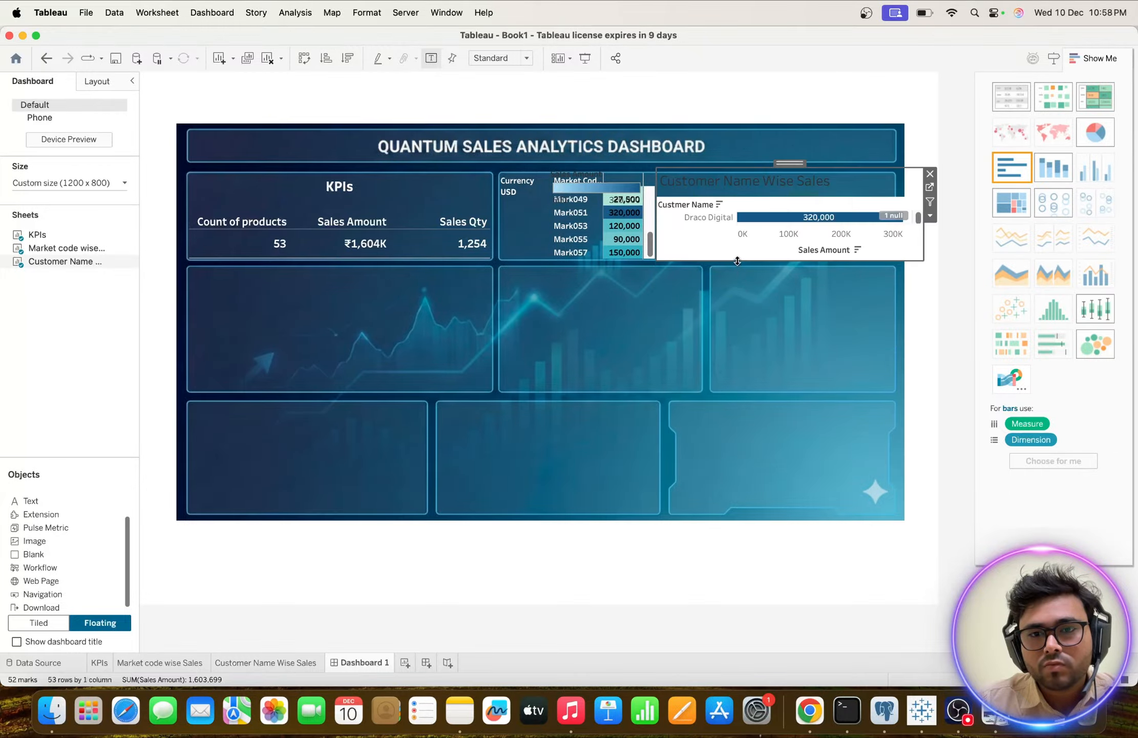
# Hide the title of the Customer Name Wise Sales chart on Dashboard 1.
pyautogui.rightClick(746, 184)
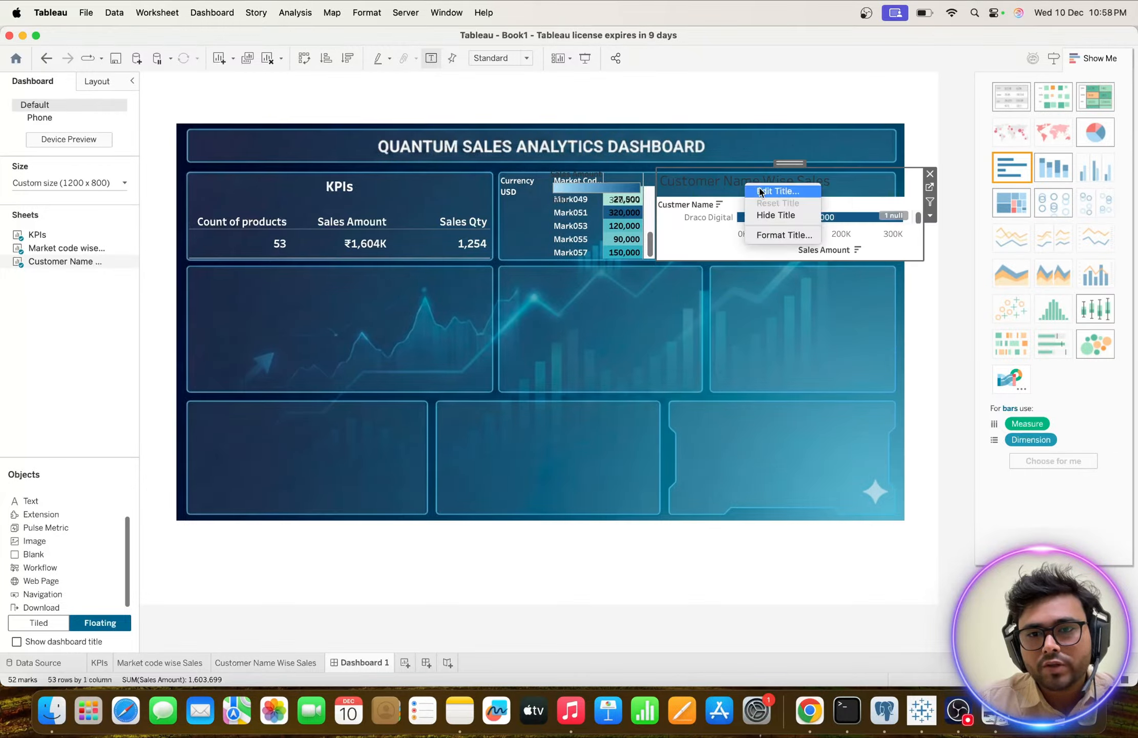
pyautogui.click(771, 215)
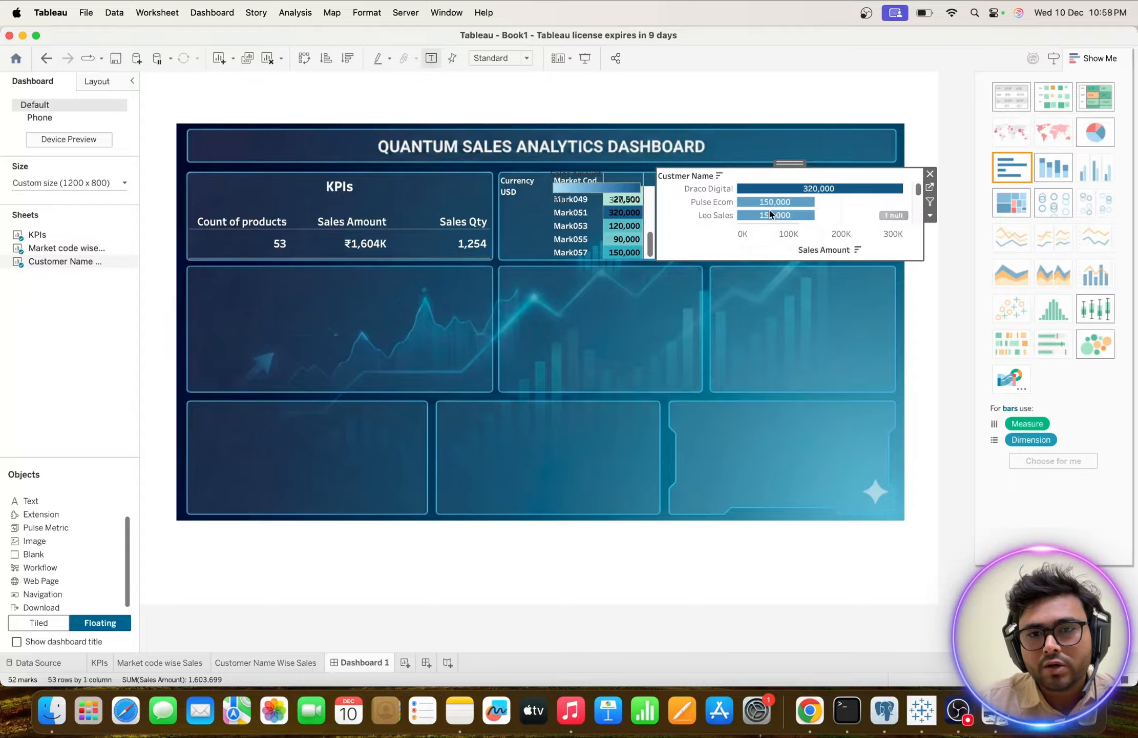
pyautogui.rightClick(734, 247)
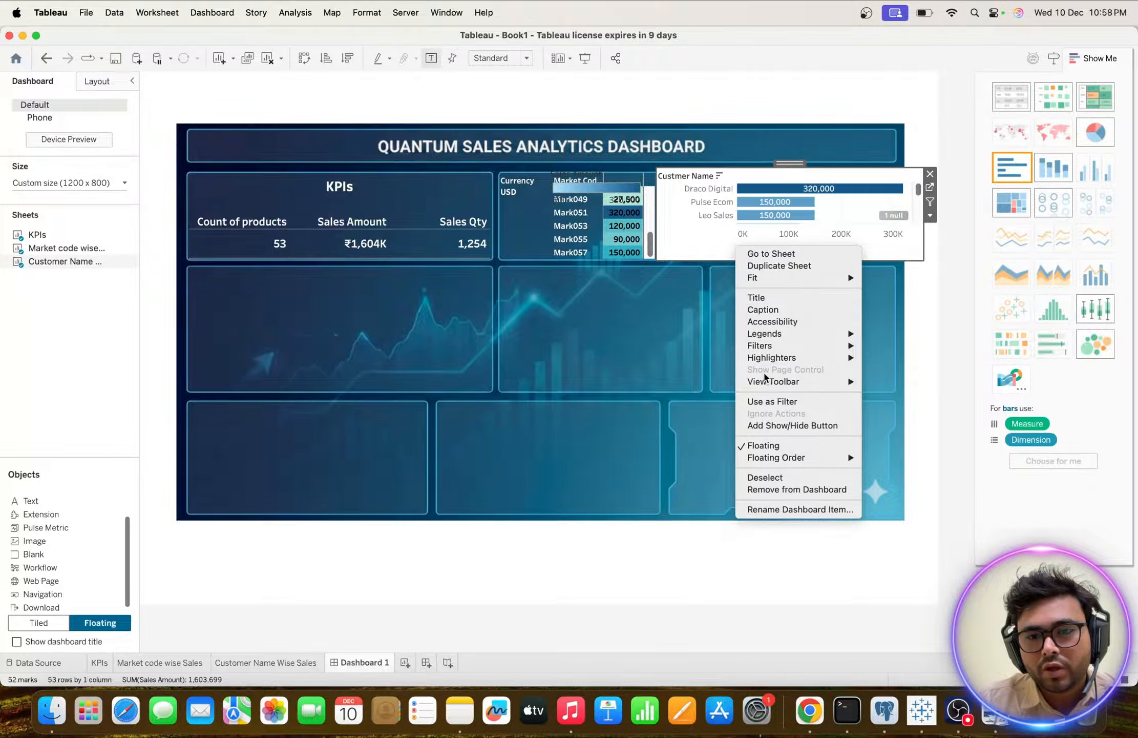
pyautogui.click(833, 214)
# Make the customer chart's background transparent on the dashboard by setting its default worksheet shading to None.
pyautogui.rightClick(833, 214)
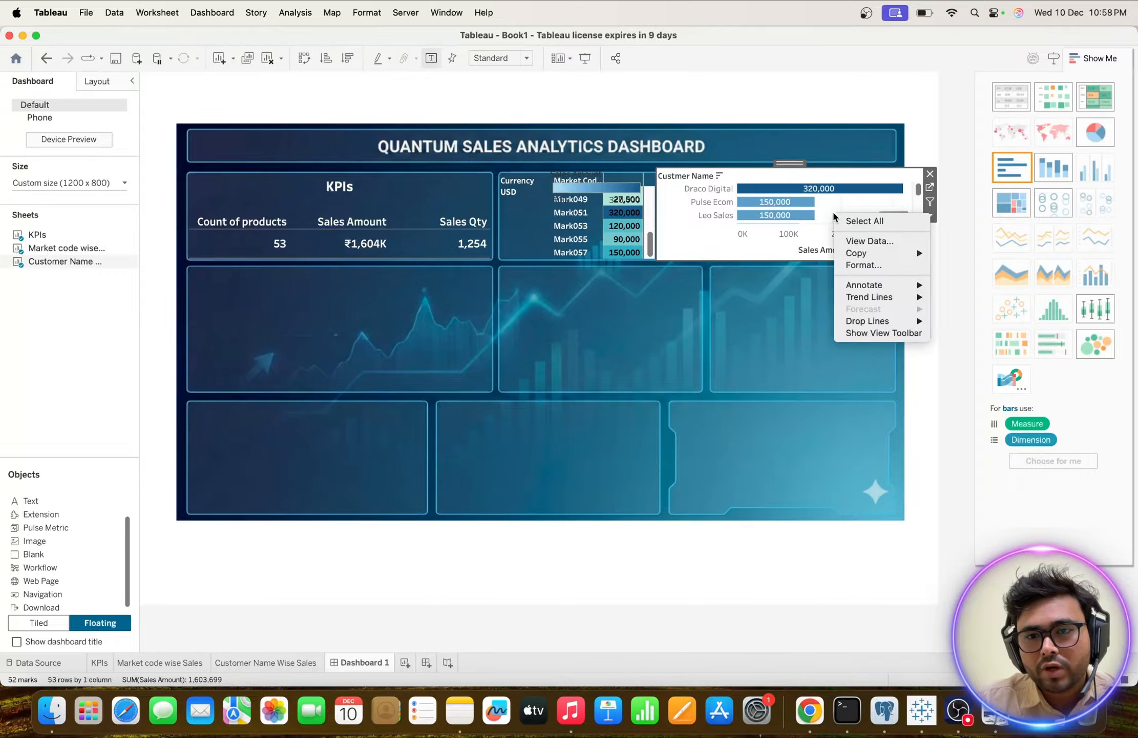
pyautogui.click(864, 265)
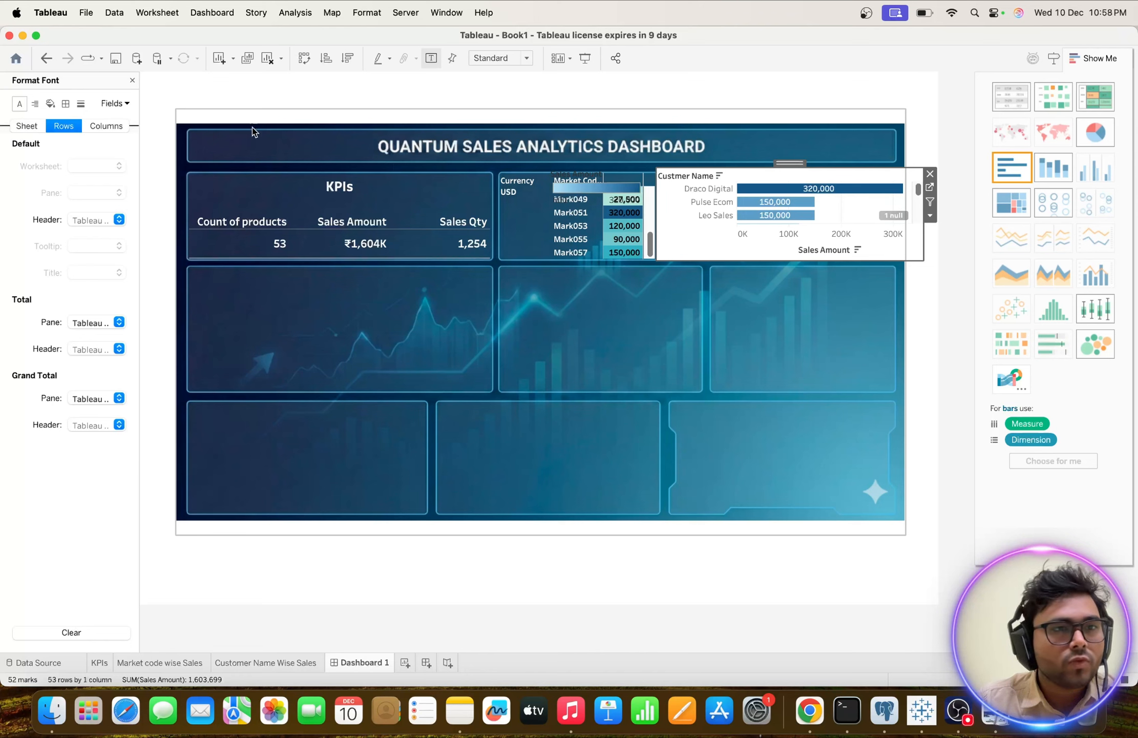
pyautogui.click(51, 103)
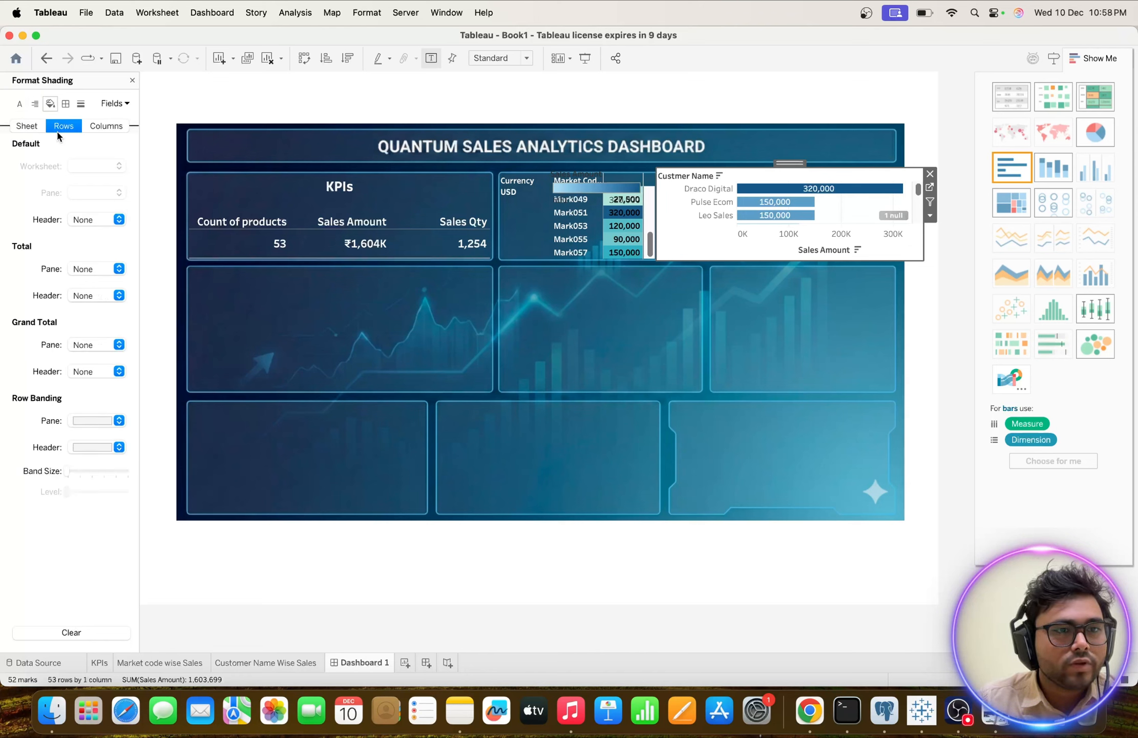
pyautogui.click(19, 104)
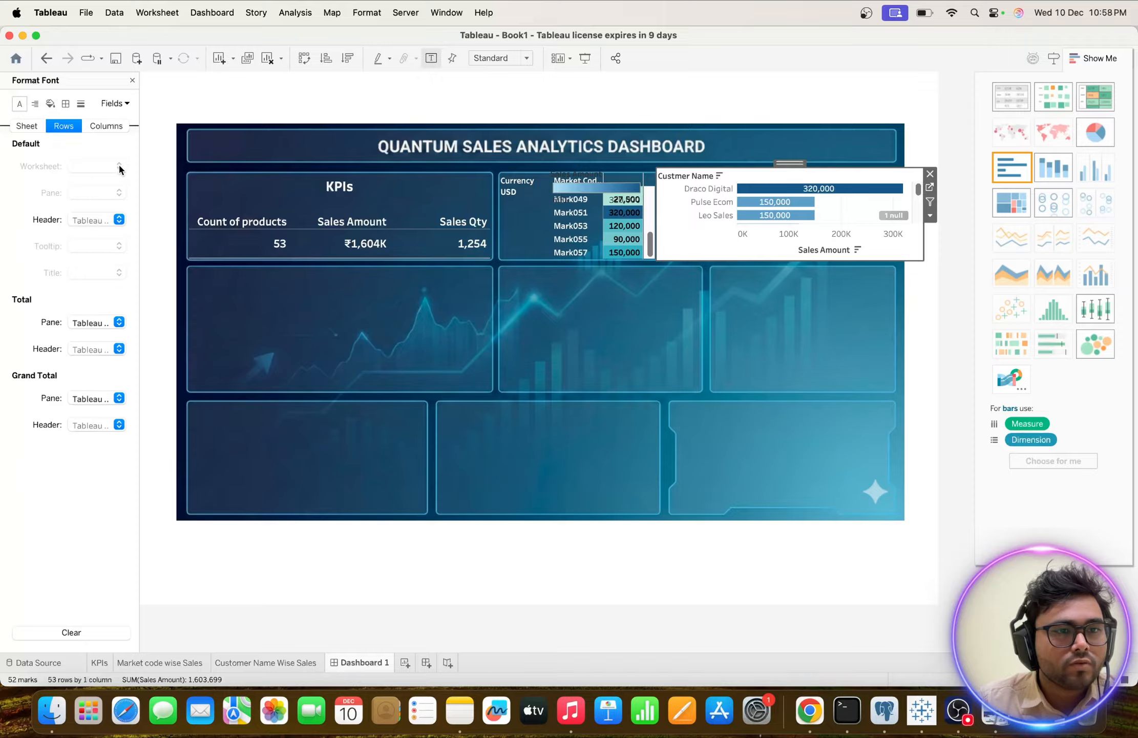
pyautogui.click(119, 220)
pyautogui.click(14, 162)
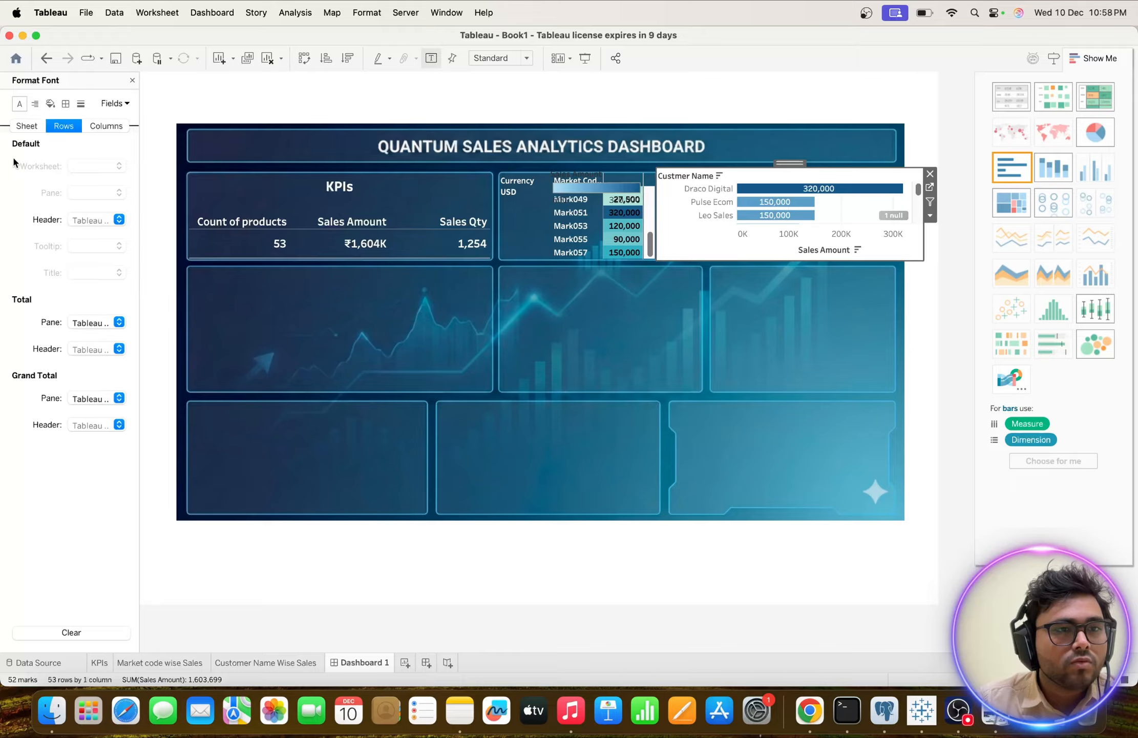
pyautogui.click(26, 126)
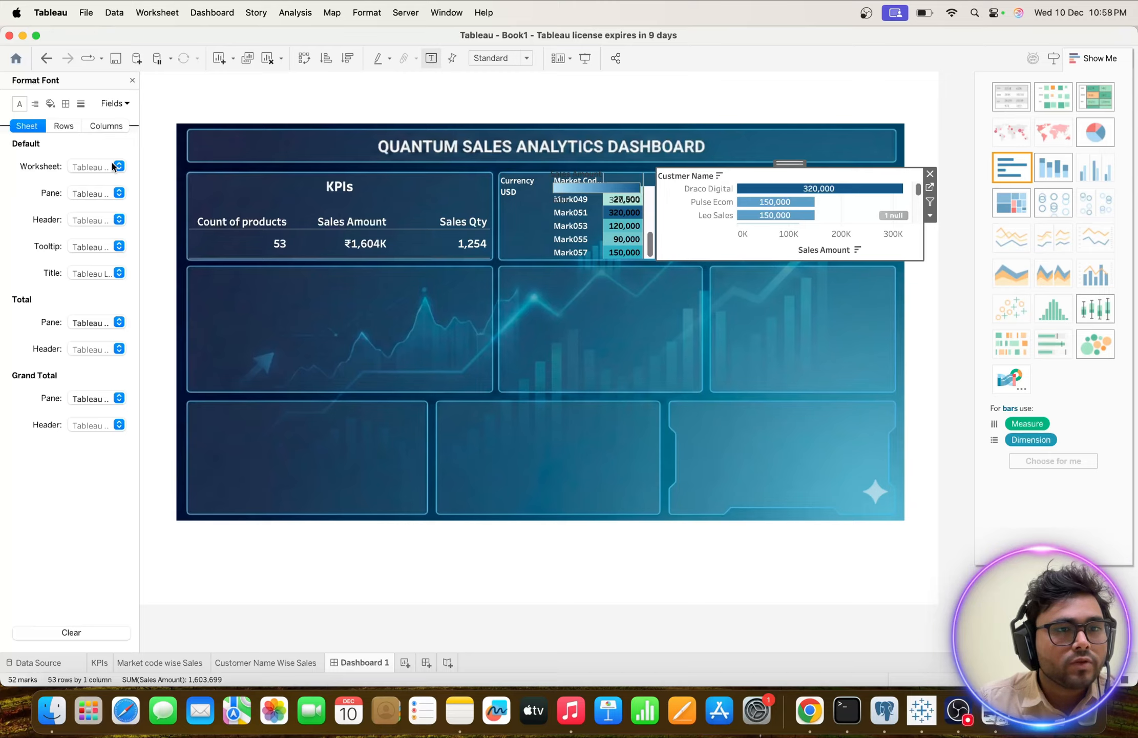
pyautogui.click(50, 104)
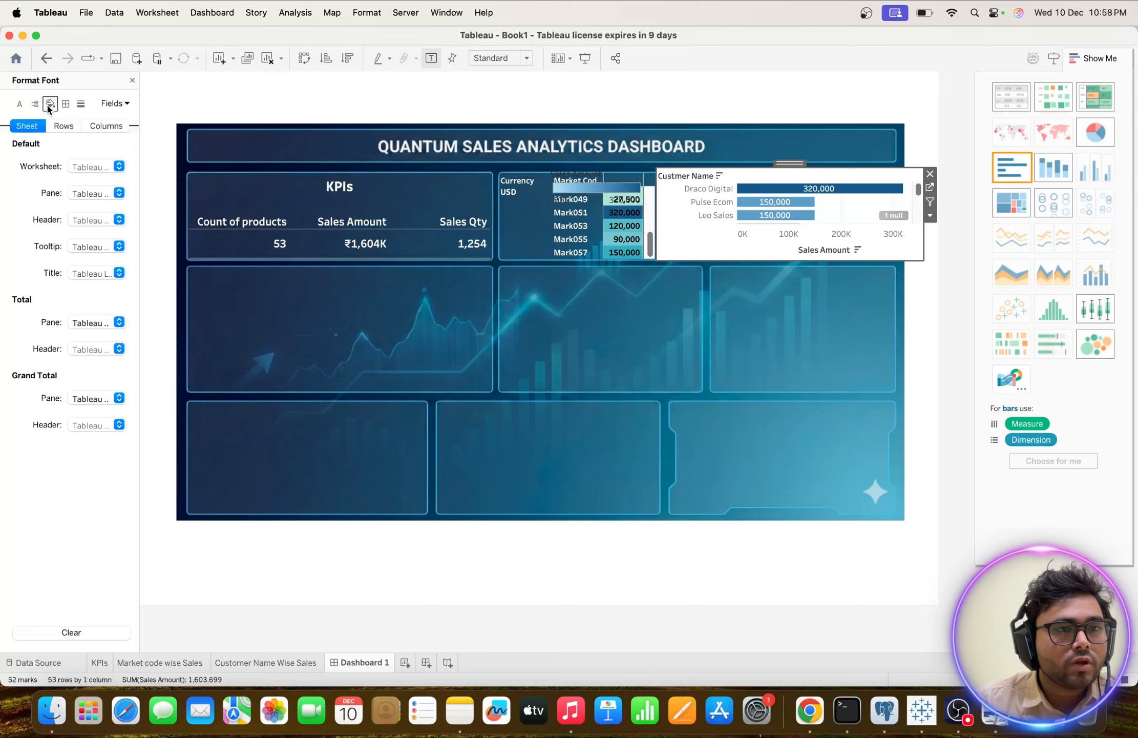
pyautogui.click(119, 166)
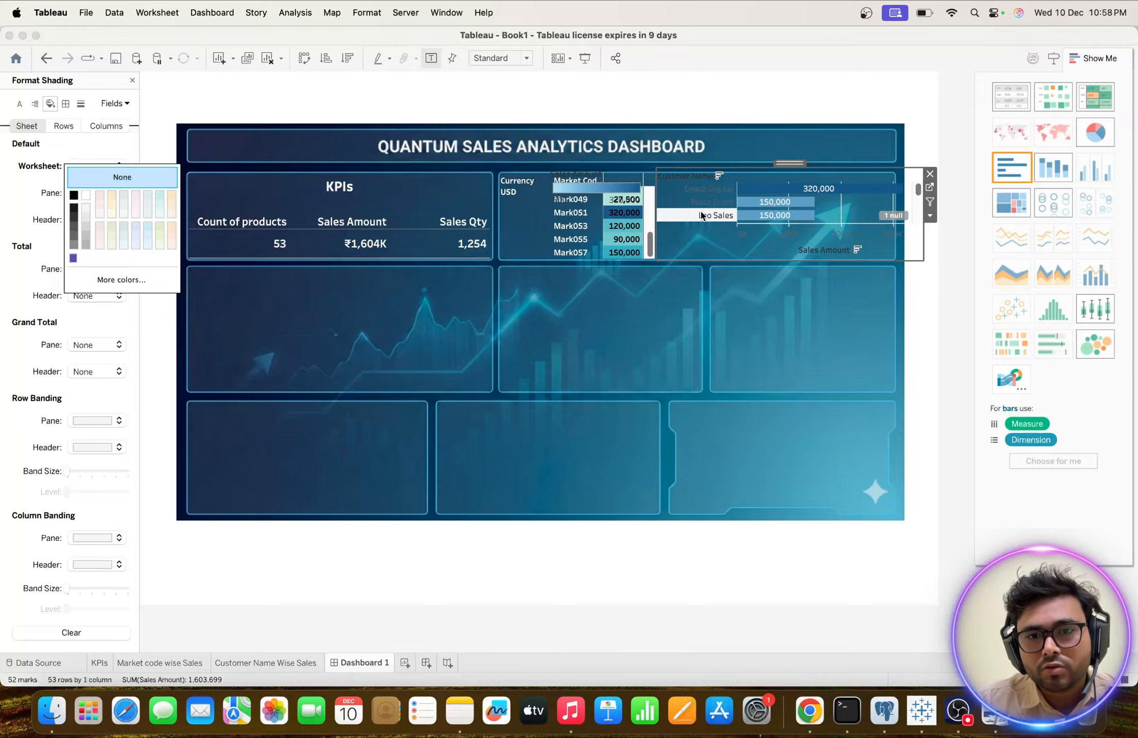
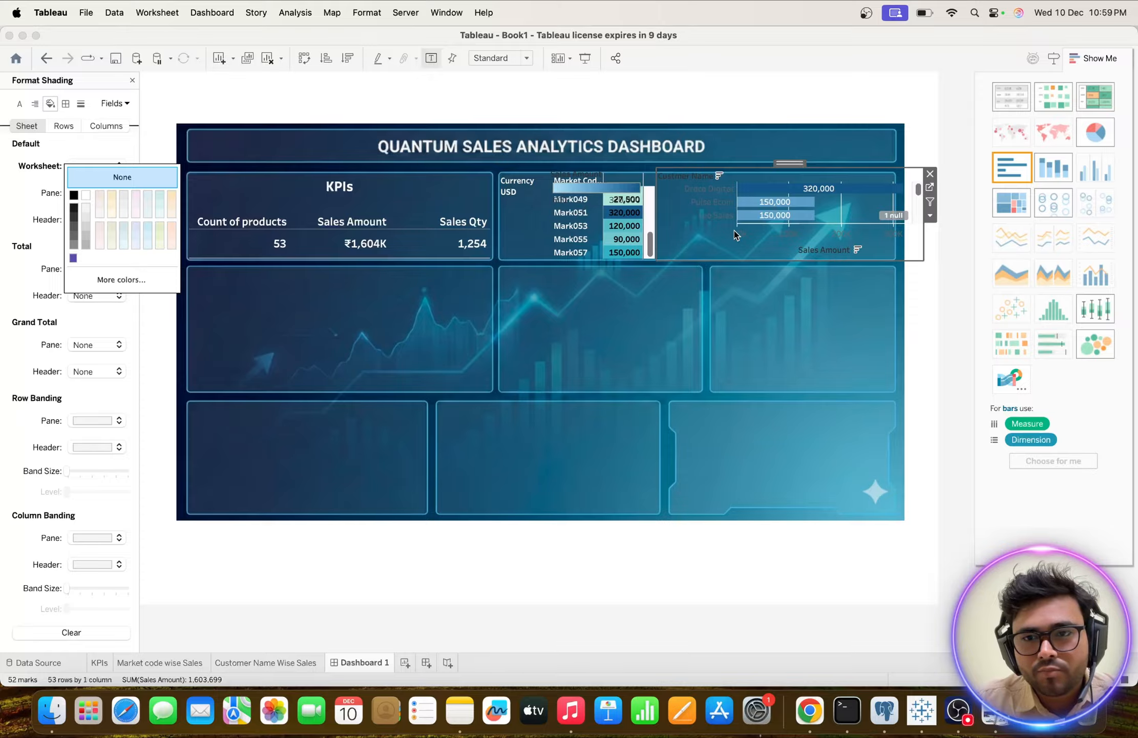
# Hide the Sales Amount axis header on the dashboard's customer bar chart.
pyautogui.rightClick(822, 254)
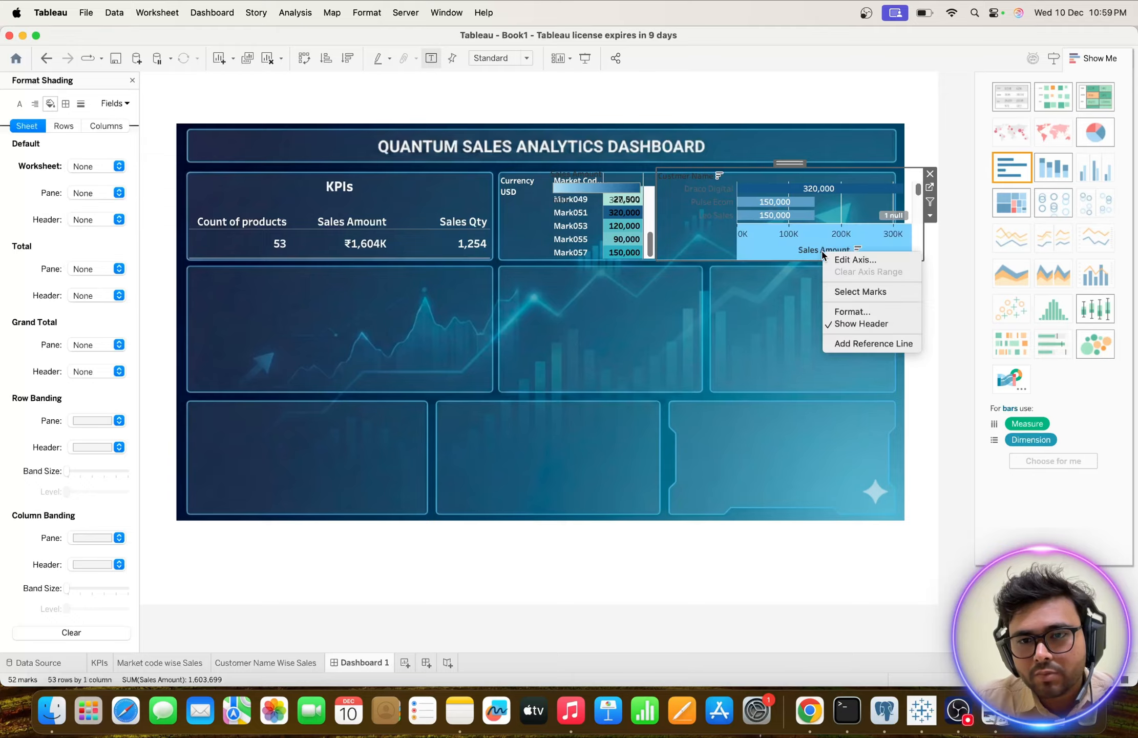
pyautogui.click(842, 311)
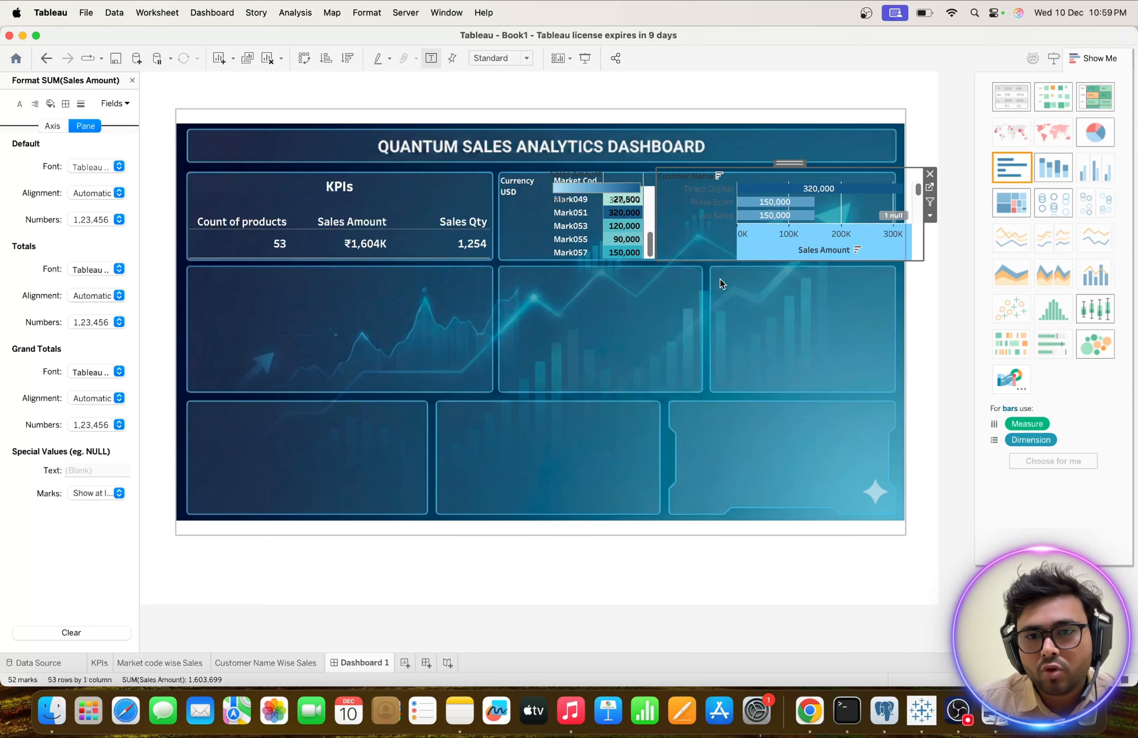
pyautogui.rightClick(789, 252)
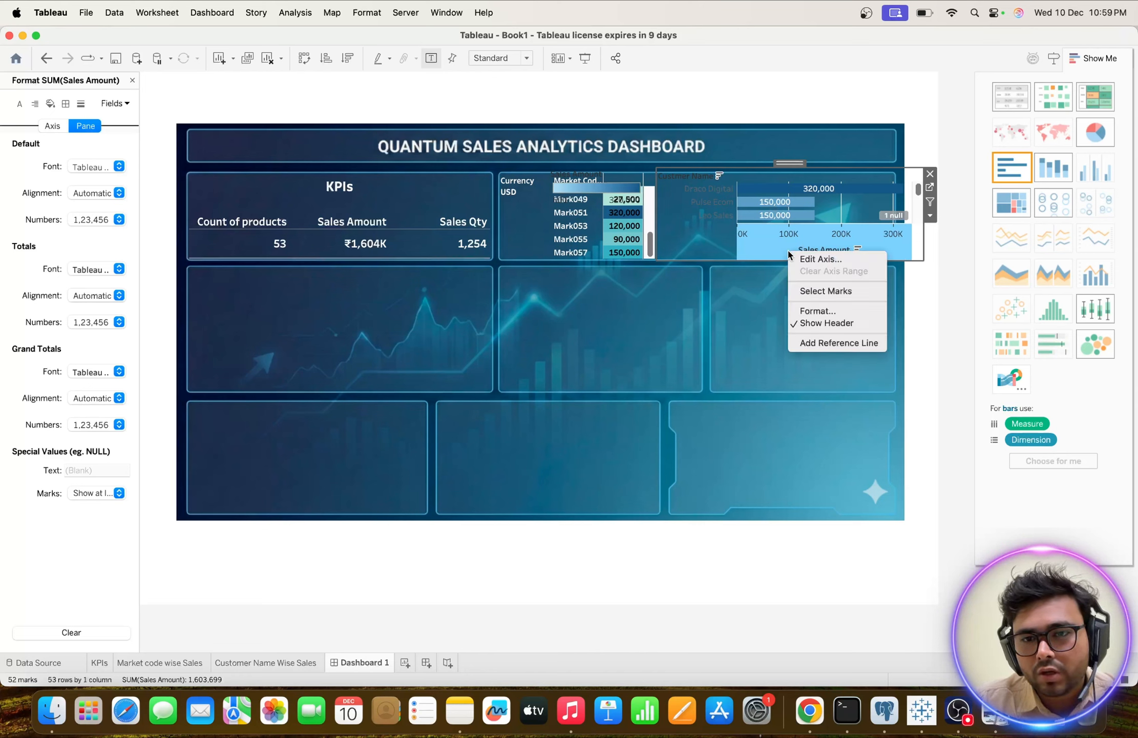
pyautogui.click(802, 323)
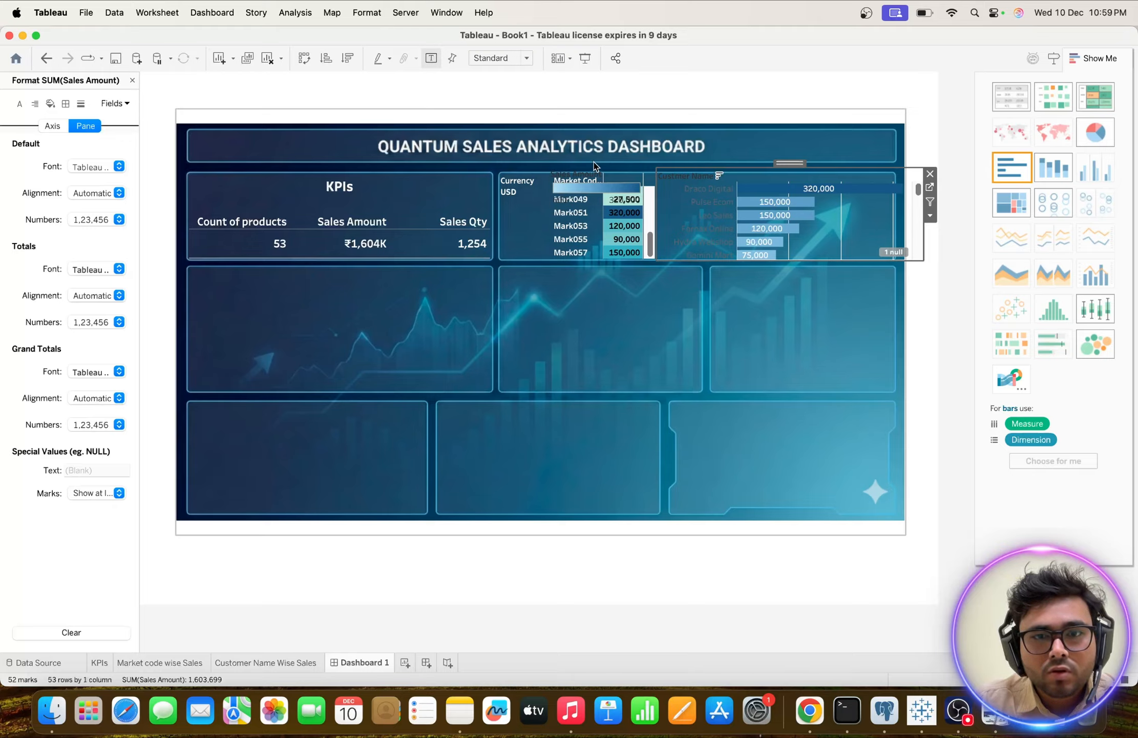
# Move the floating color legend off the market code table and remove it from the dashboard.
pyautogui.click(574, 174)
pyautogui.moveTo(596, 169); pyautogui.dragTo(491, 254)
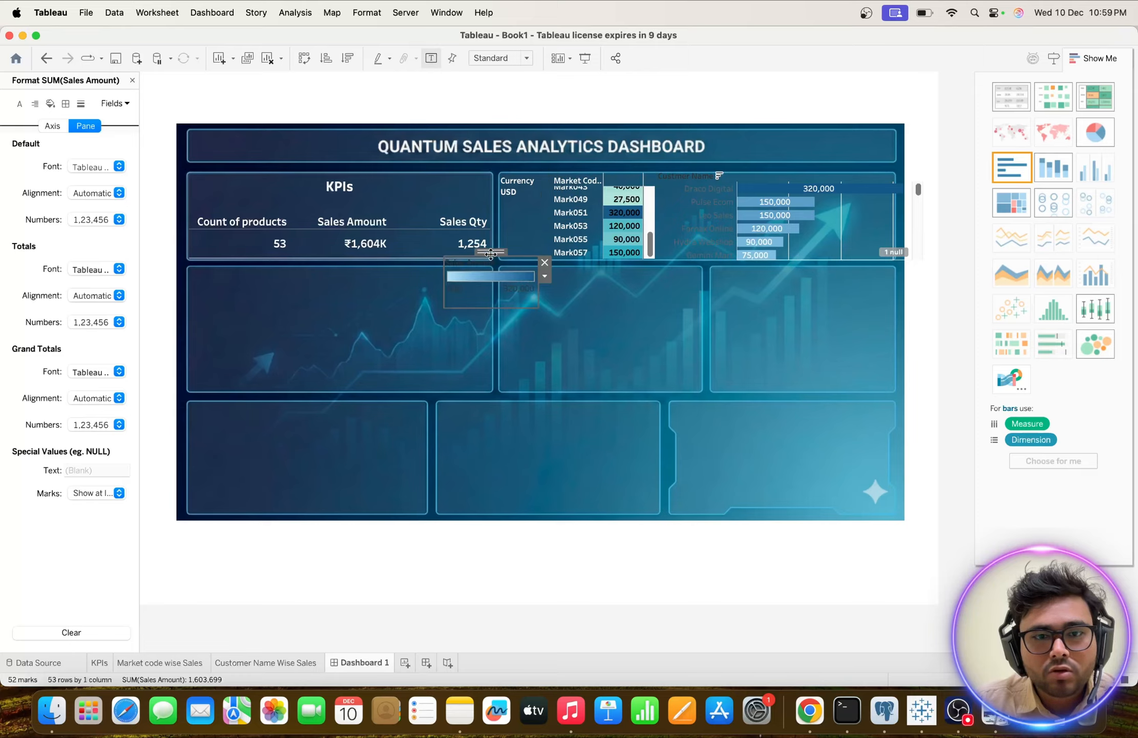
pyautogui.click(544, 262)
pyautogui.scroll(5, 625, 221)
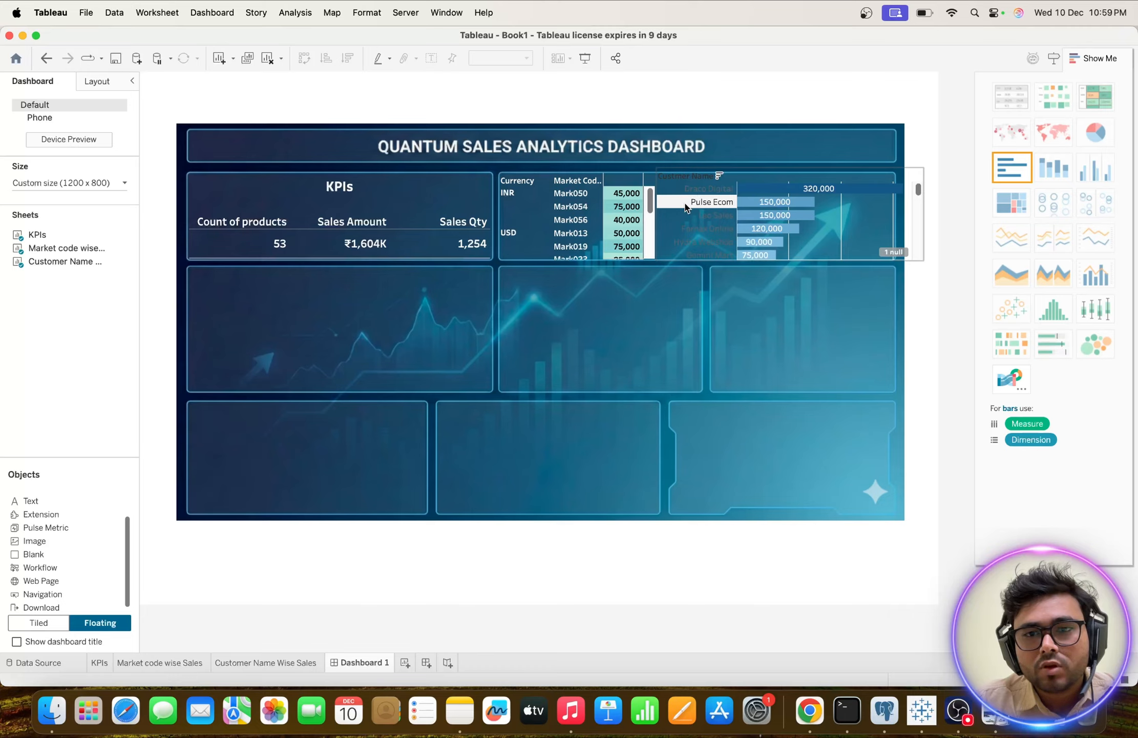
# Format the Custmer Name field label of the customer chart in white Tableau Semibold.
pyautogui.rightClick(684, 177)
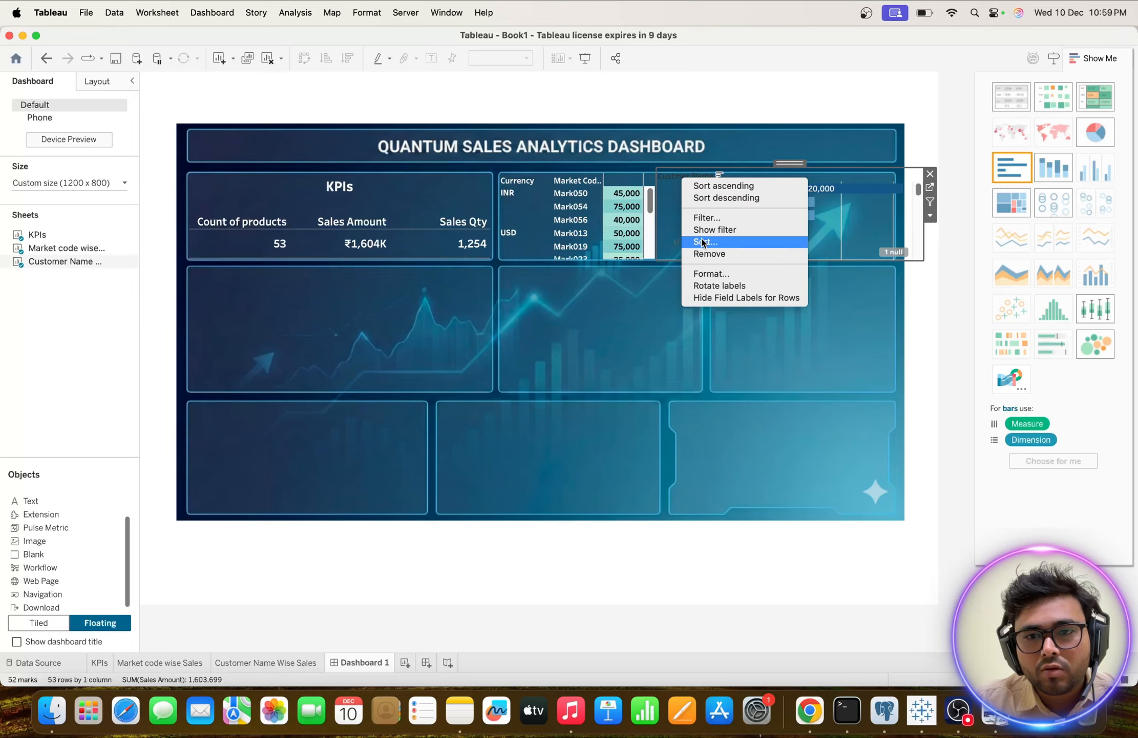
pyautogui.click(699, 276)
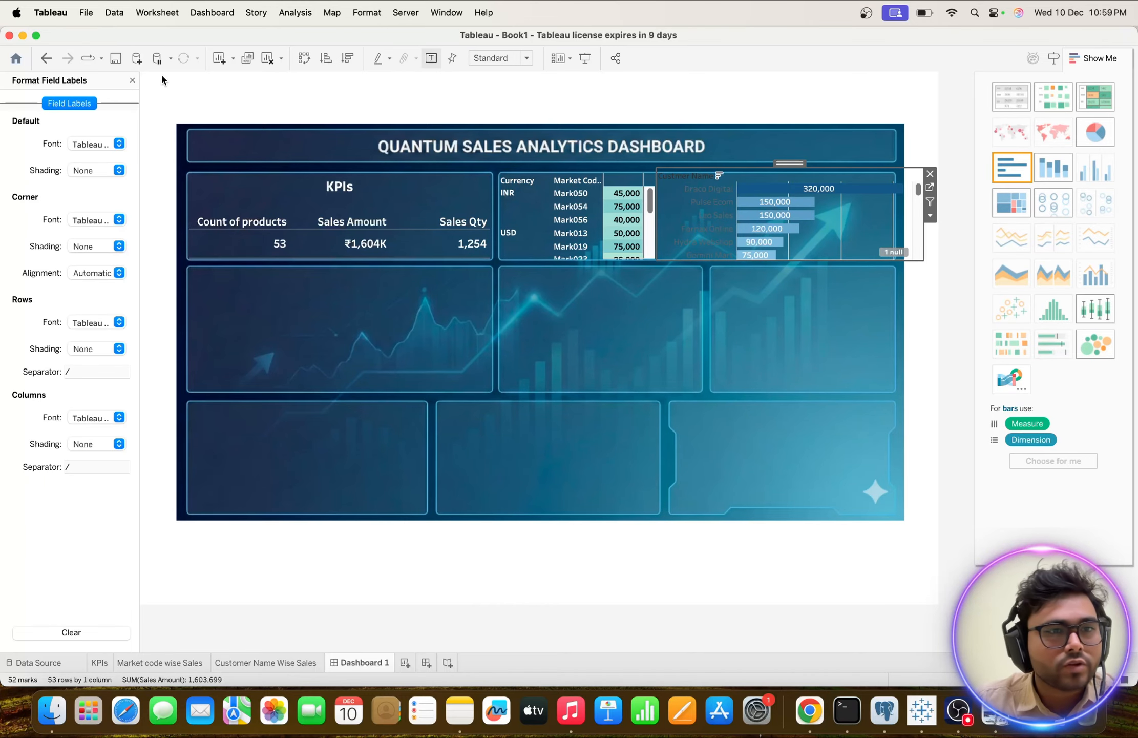
pyautogui.click(119, 148)
pyautogui.click(153, 155)
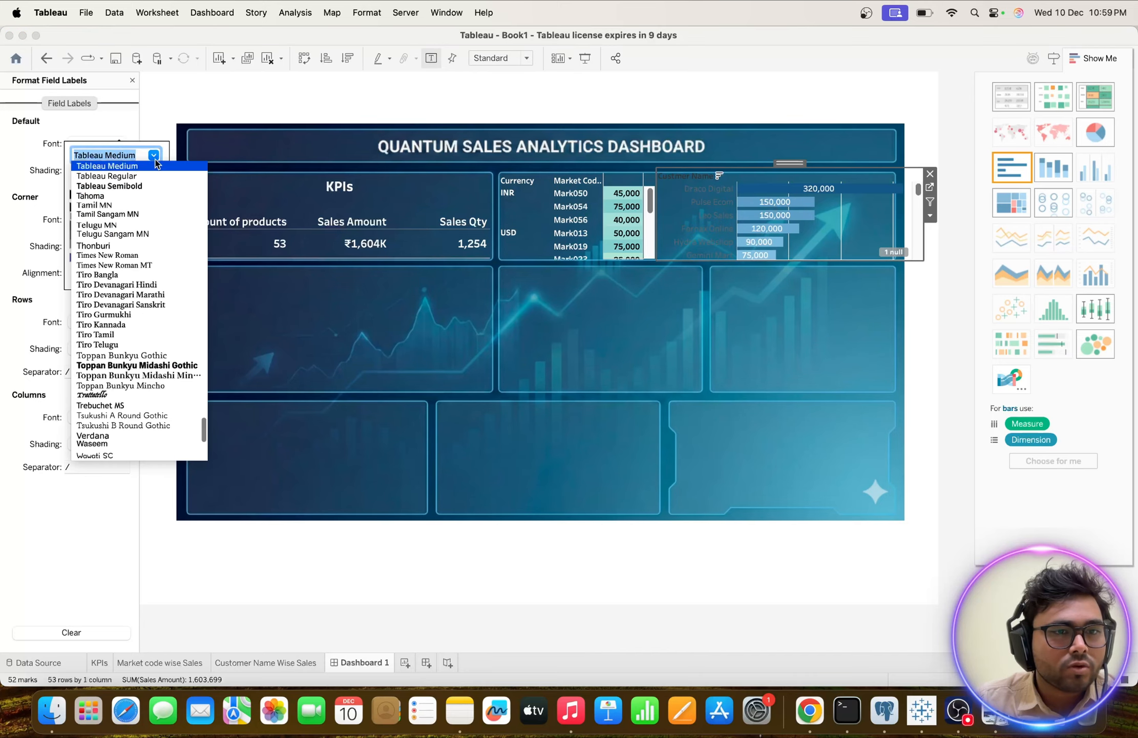
pyautogui.click(114, 186)
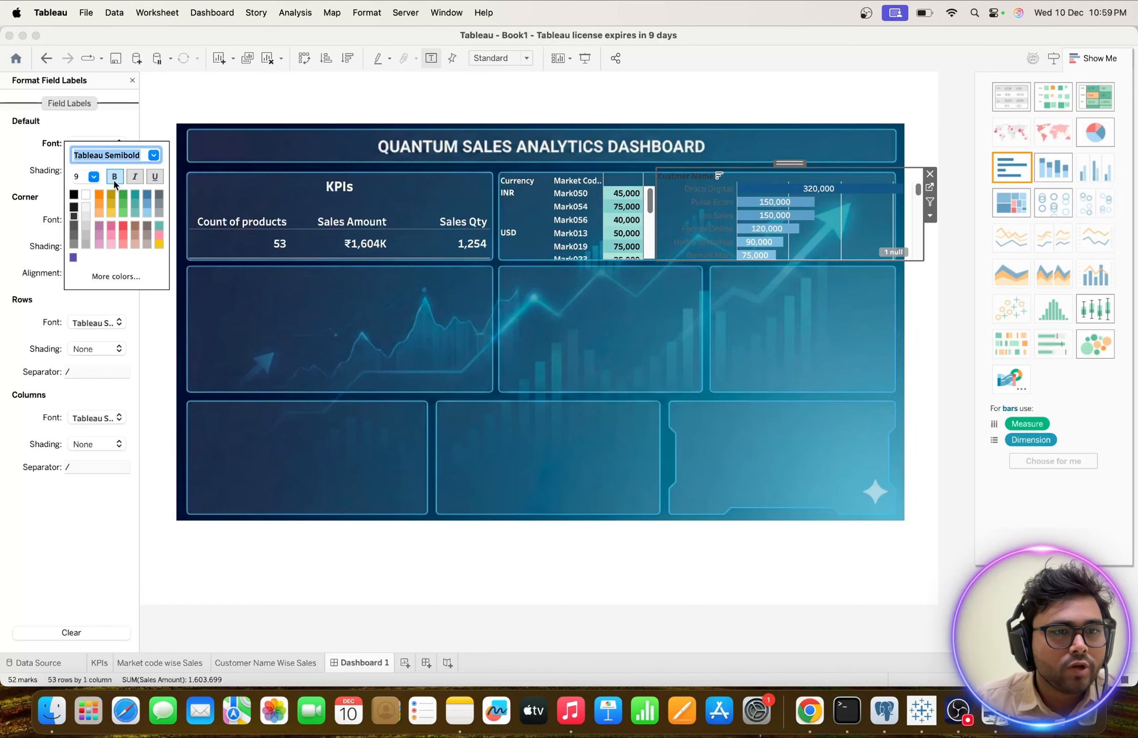
pyautogui.click(86, 196)
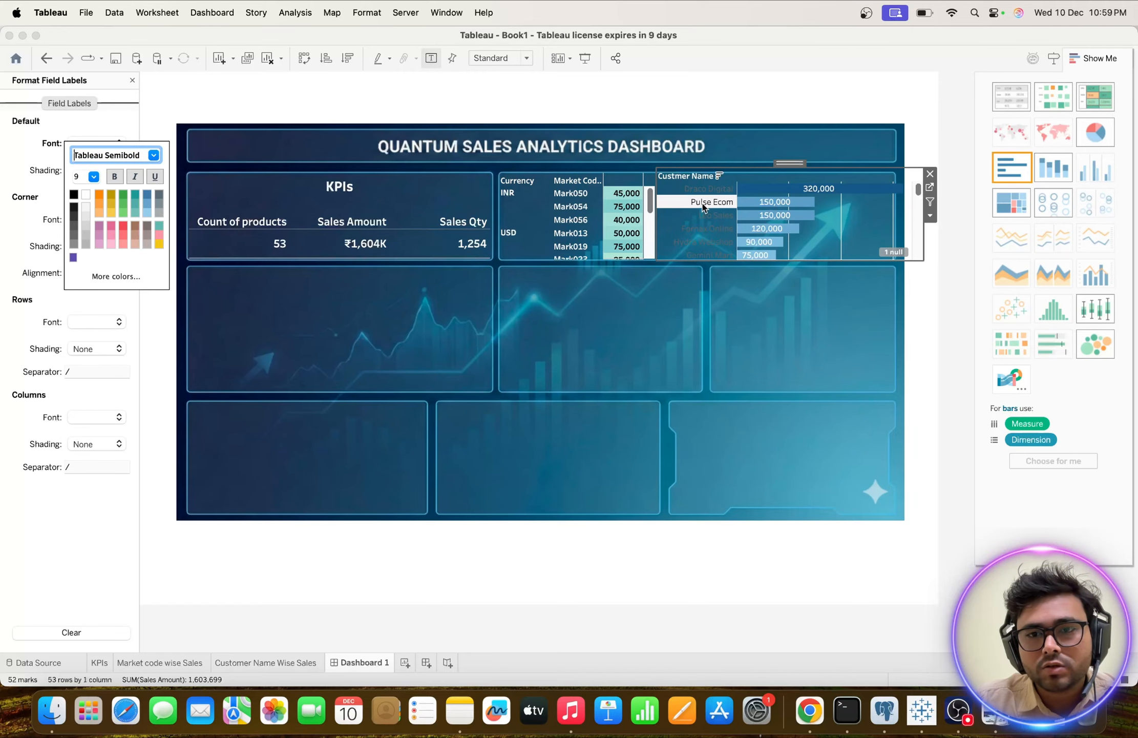
pyautogui.click(38, 320)
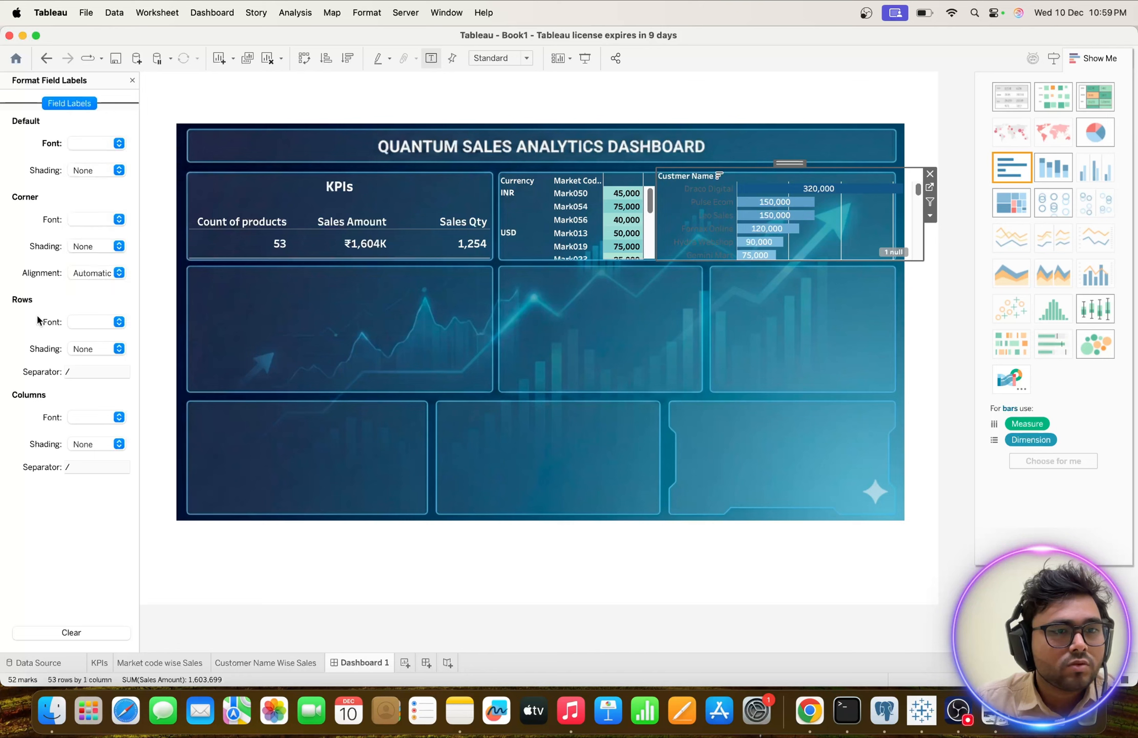
# Format the customer name row headers of the bar chart in white Tableau Semibold.
pyautogui.rightClick(731, 229)
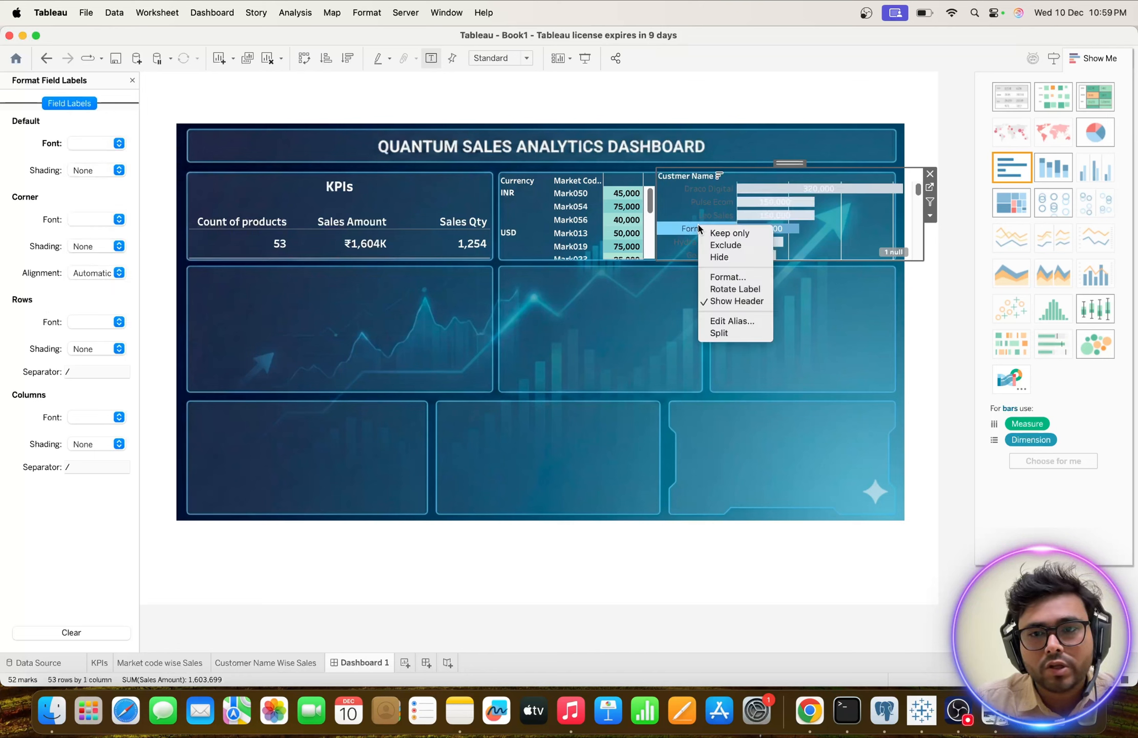
pyautogui.click(719, 278)
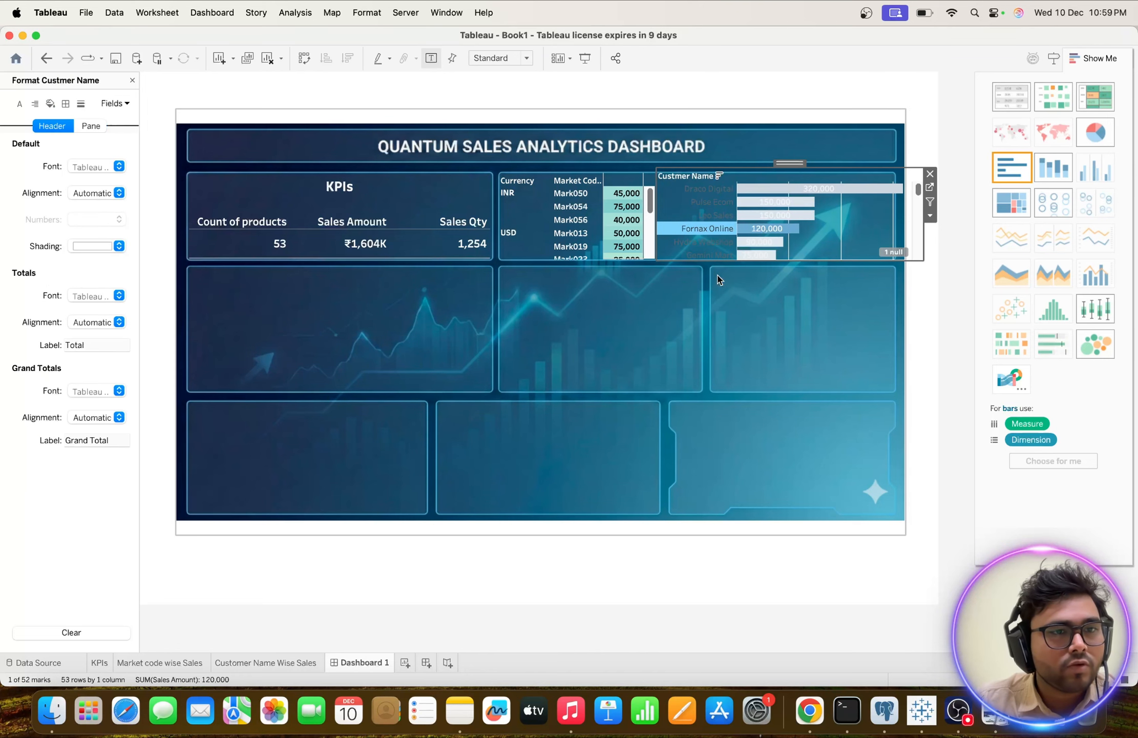
pyautogui.click(119, 167)
pyautogui.click(155, 177)
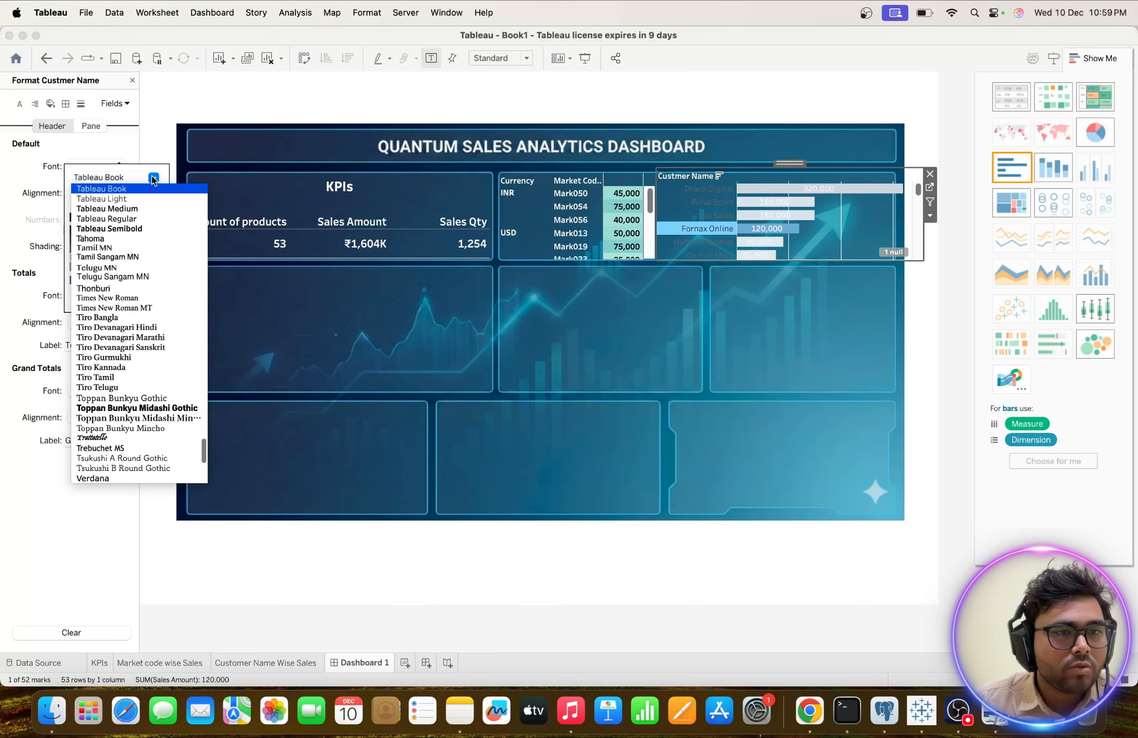
pyautogui.click(117, 232)
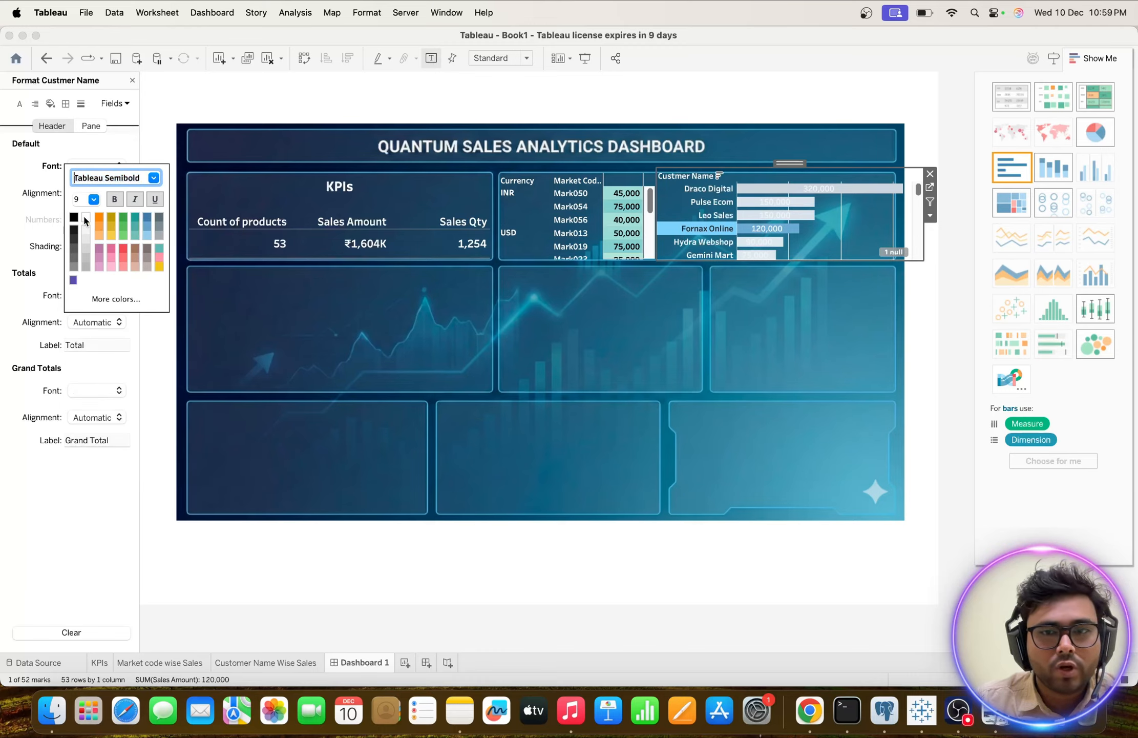
pyautogui.click(689, 337)
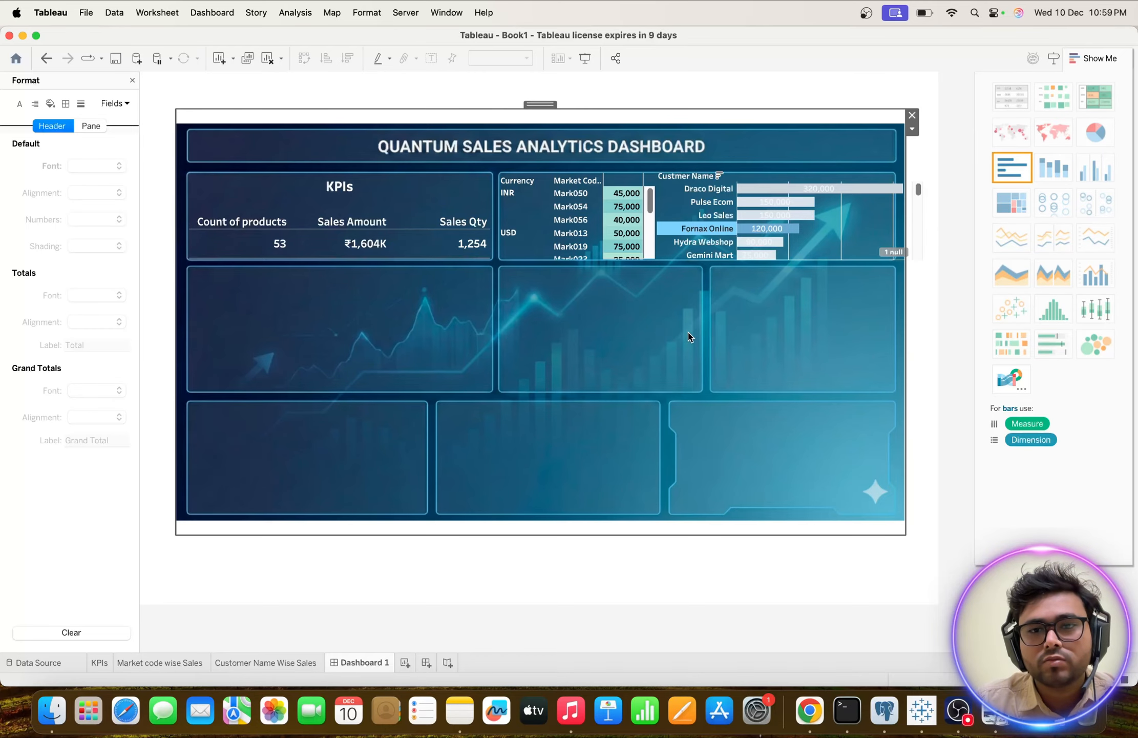
# Clear the Fornax Online selection in the customer bar chart.
pyautogui.click(765, 228)
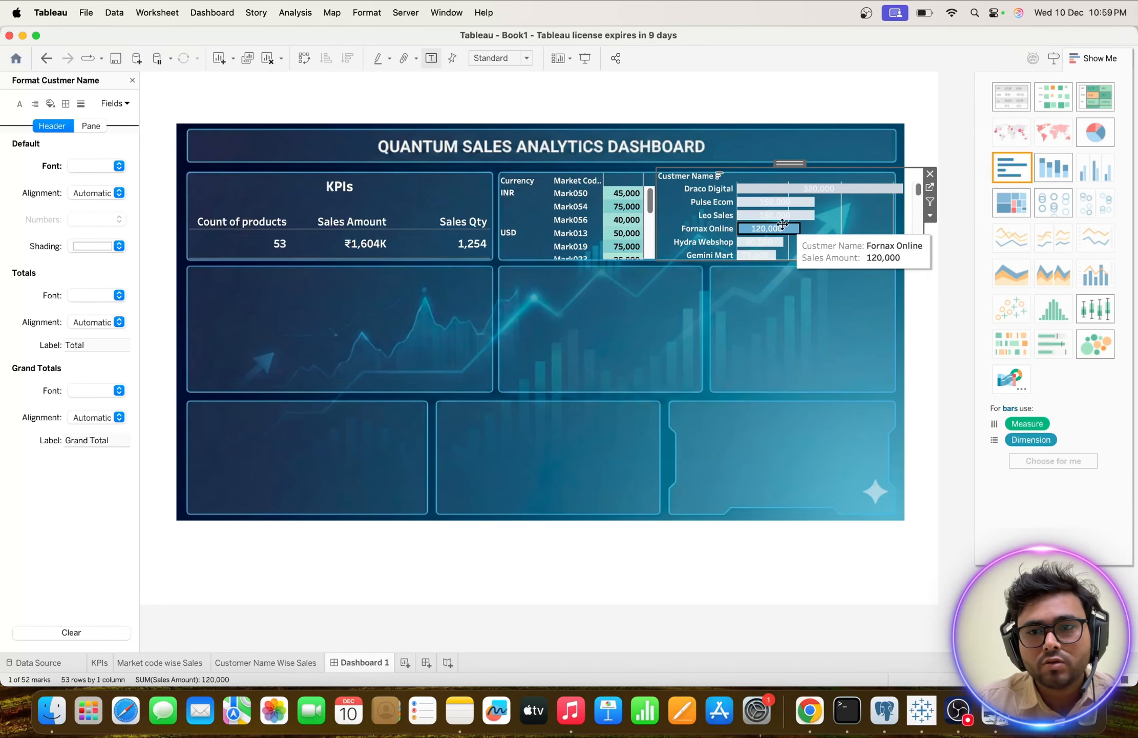
pyautogui.click(813, 324)
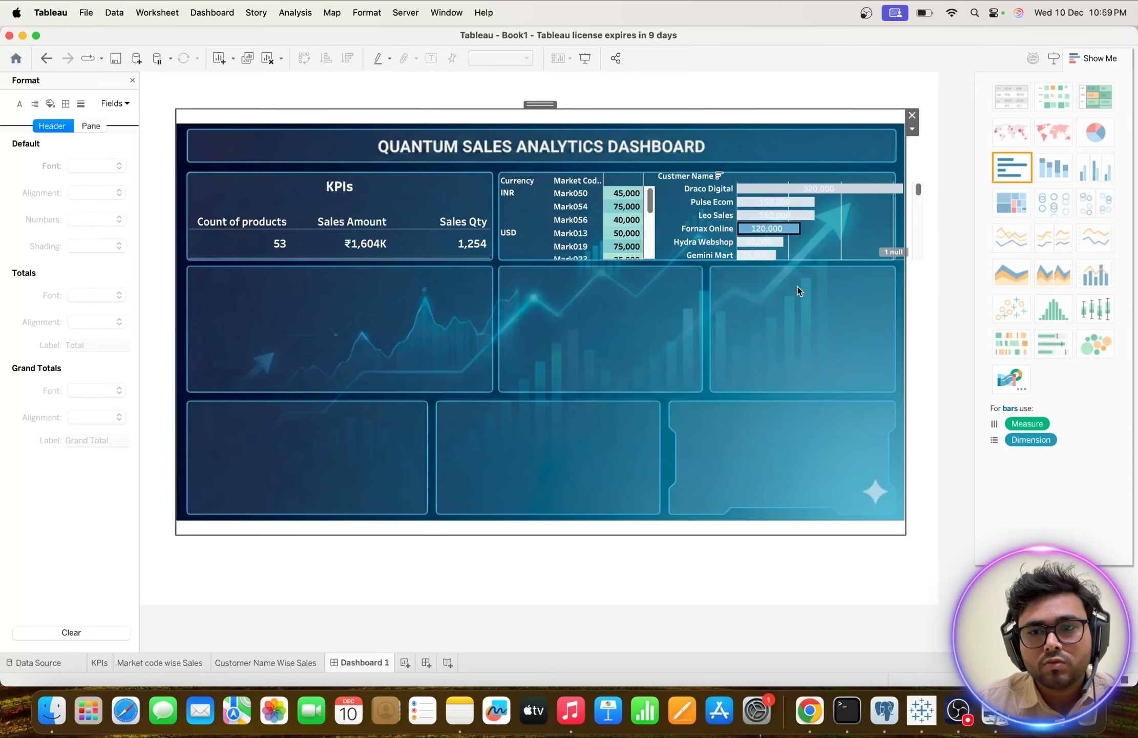
pyautogui.click(785, 232)
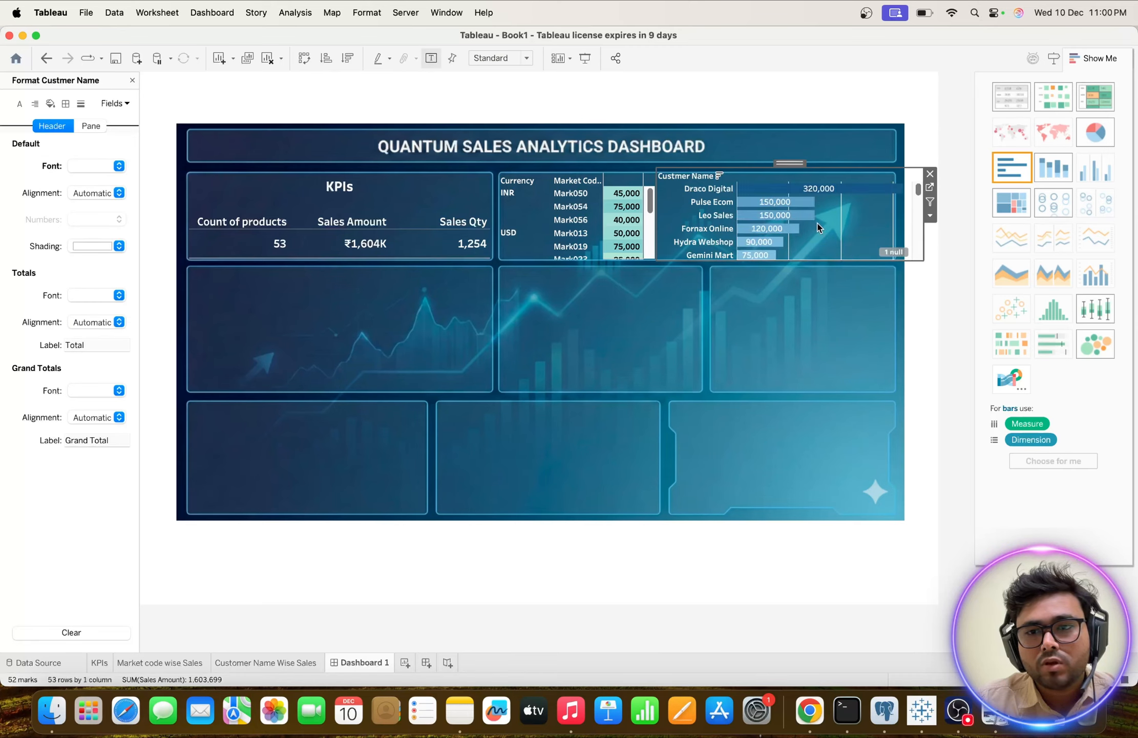
pyautogui.scroll(-10, 820, 229)
pyautogui.scroll(10, 820, 229)
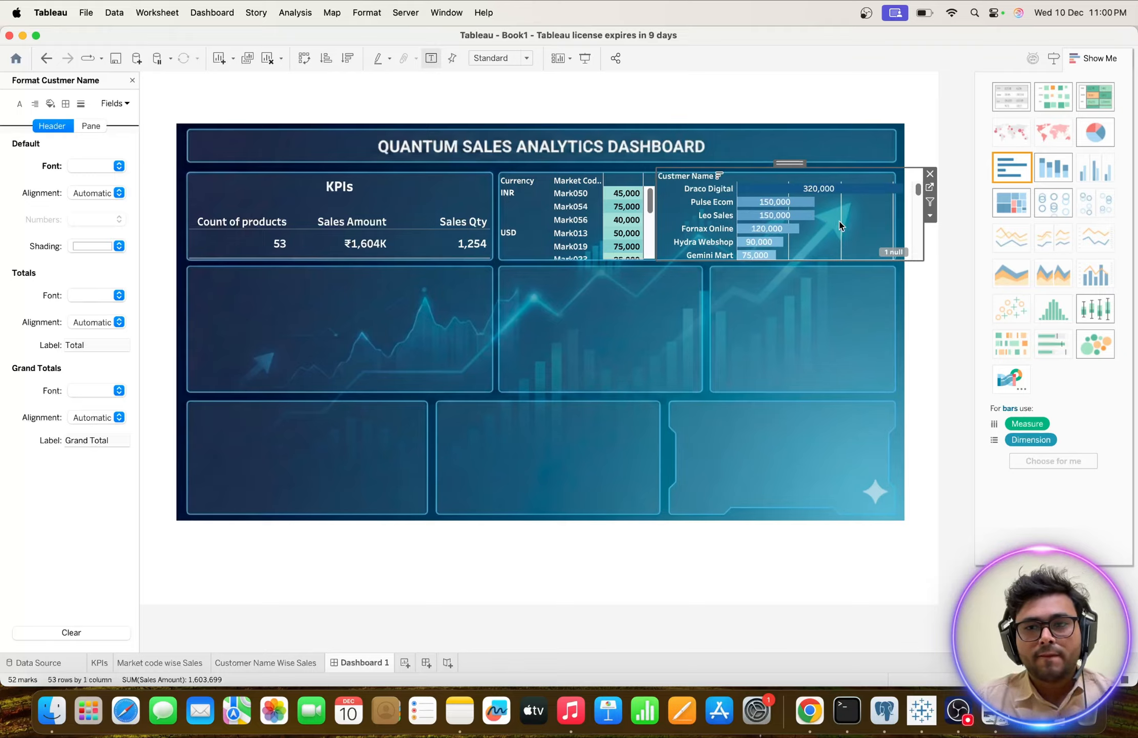
# Set the customer chart's sheet borders to None for the grand total pane, row divider pane and column divider header.
pyautogui.rightClick(840, 226)
pyautogui.click(861, 274)
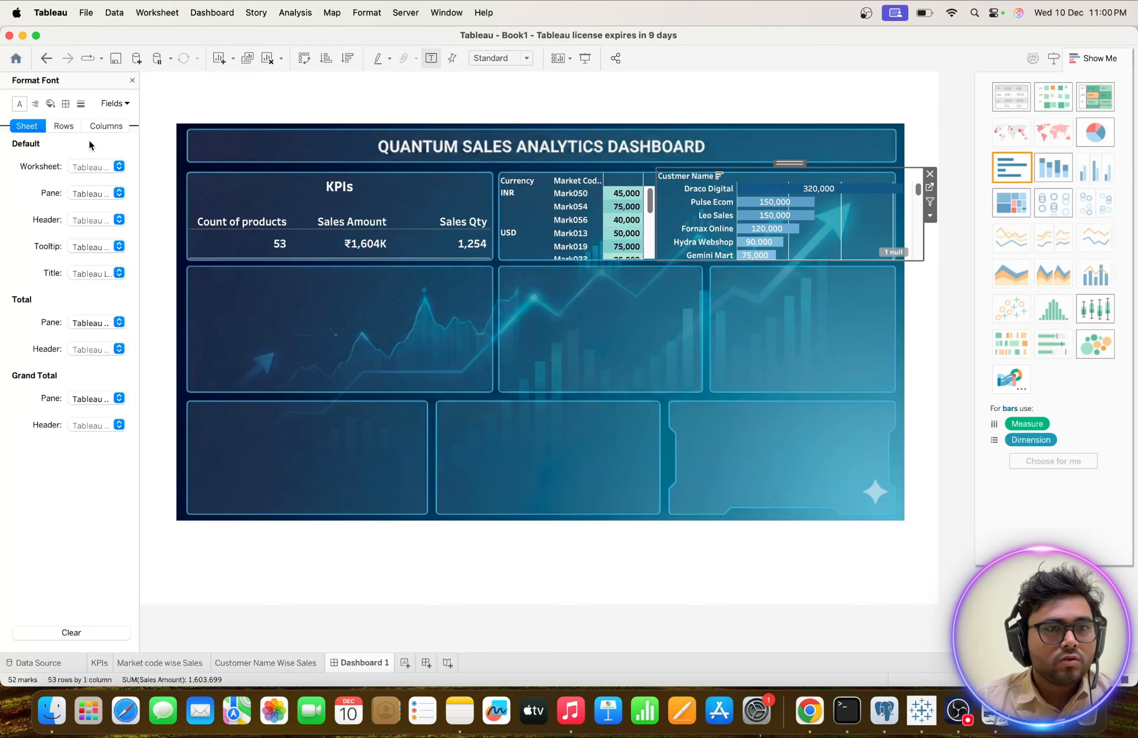
pyautogui.click(66, 104)
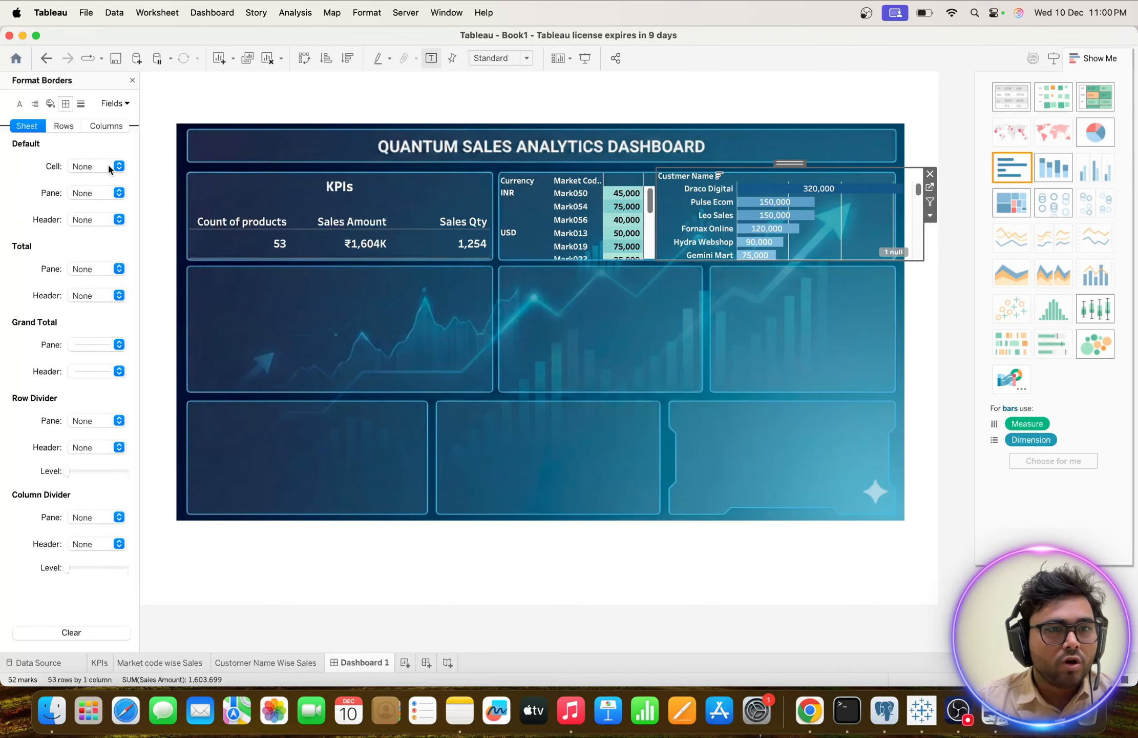
pyautogui.click(119, 344)
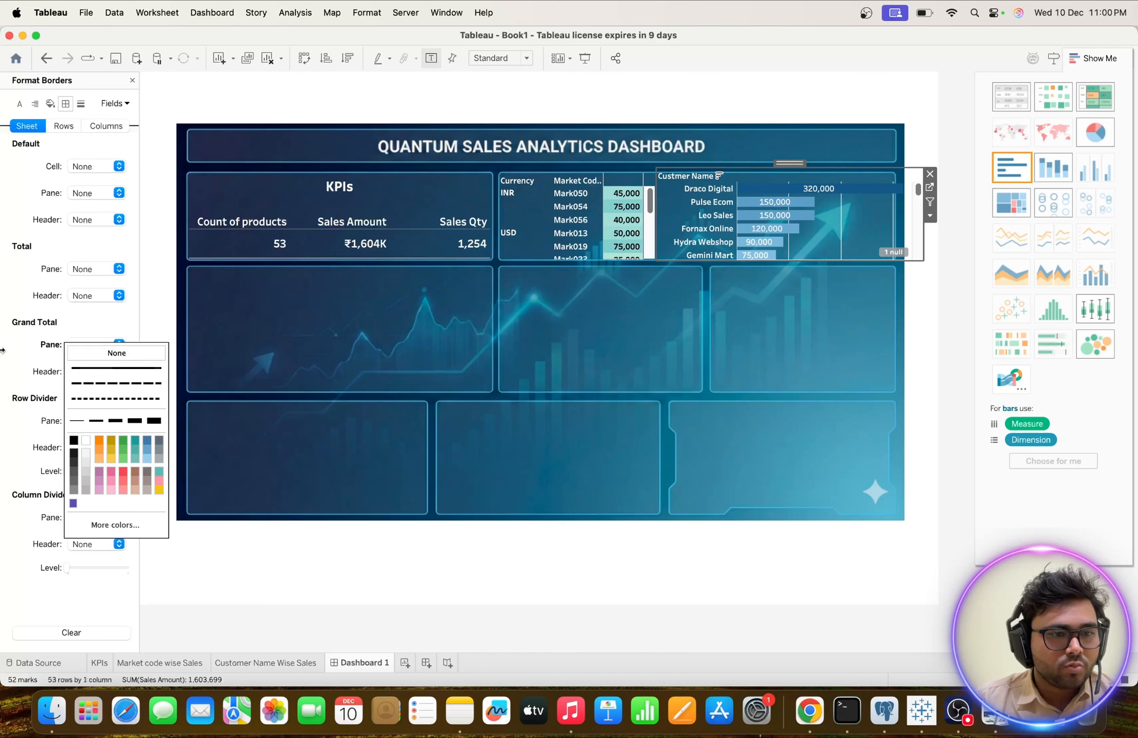
pyautogui.click(15, 369)
pyautogui.click(111, 421)
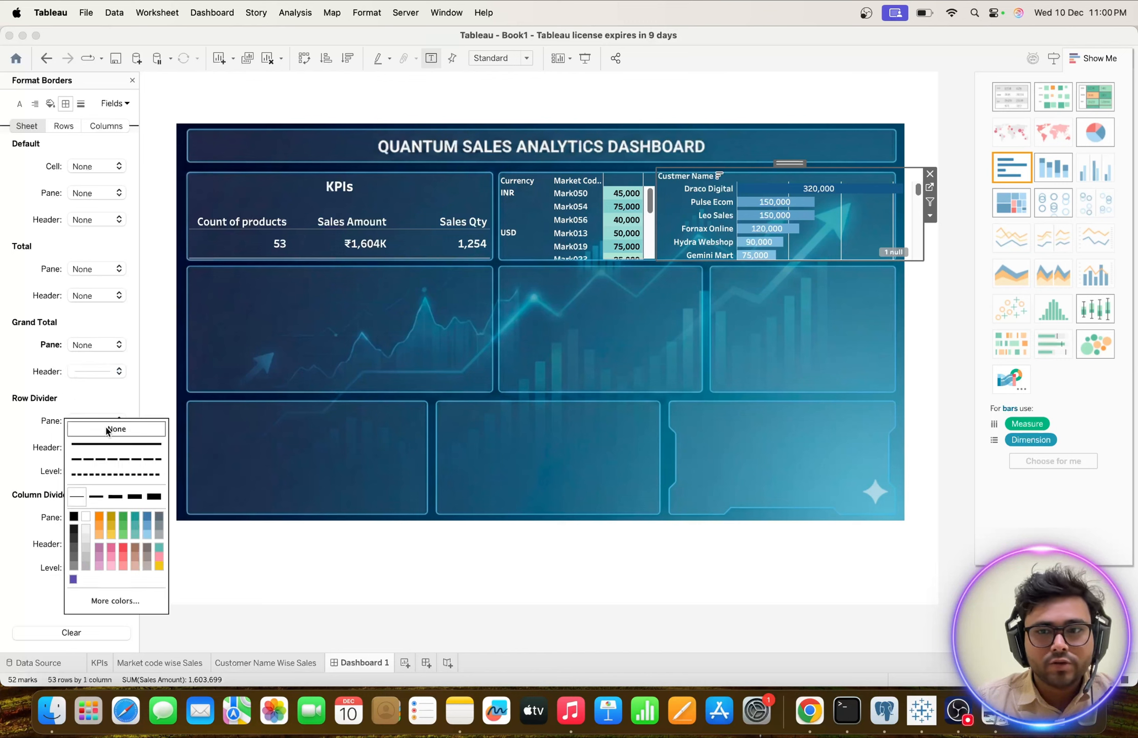
pyautogui.click(17, 402)
pyautogui.click(120, 517)
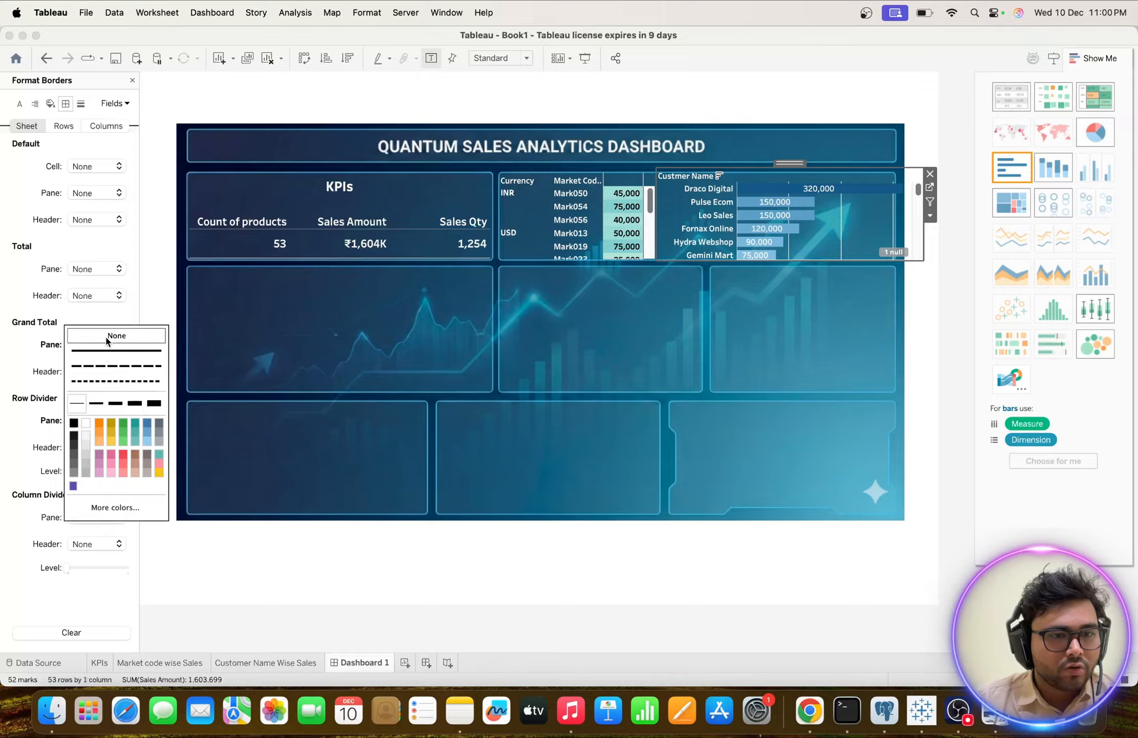
pyautogui.click(18, 473)
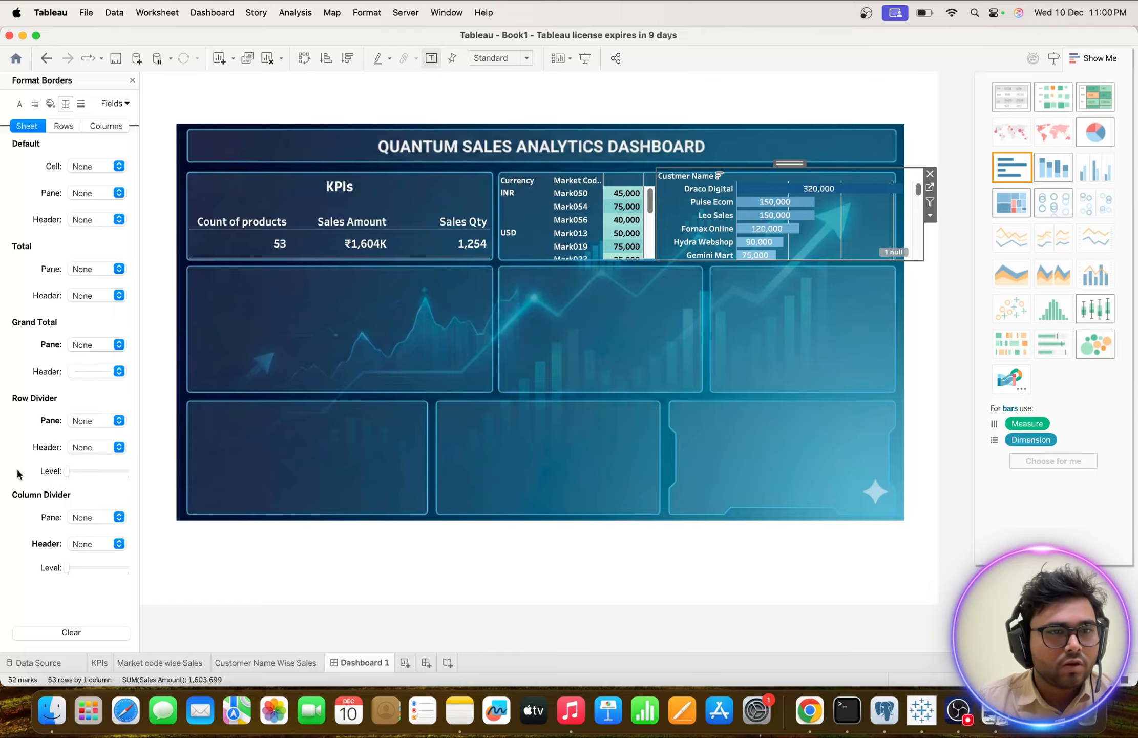
# Set the customer chart's grand total header border to None for both rows and columns.
pyautogui.click(64, 126)
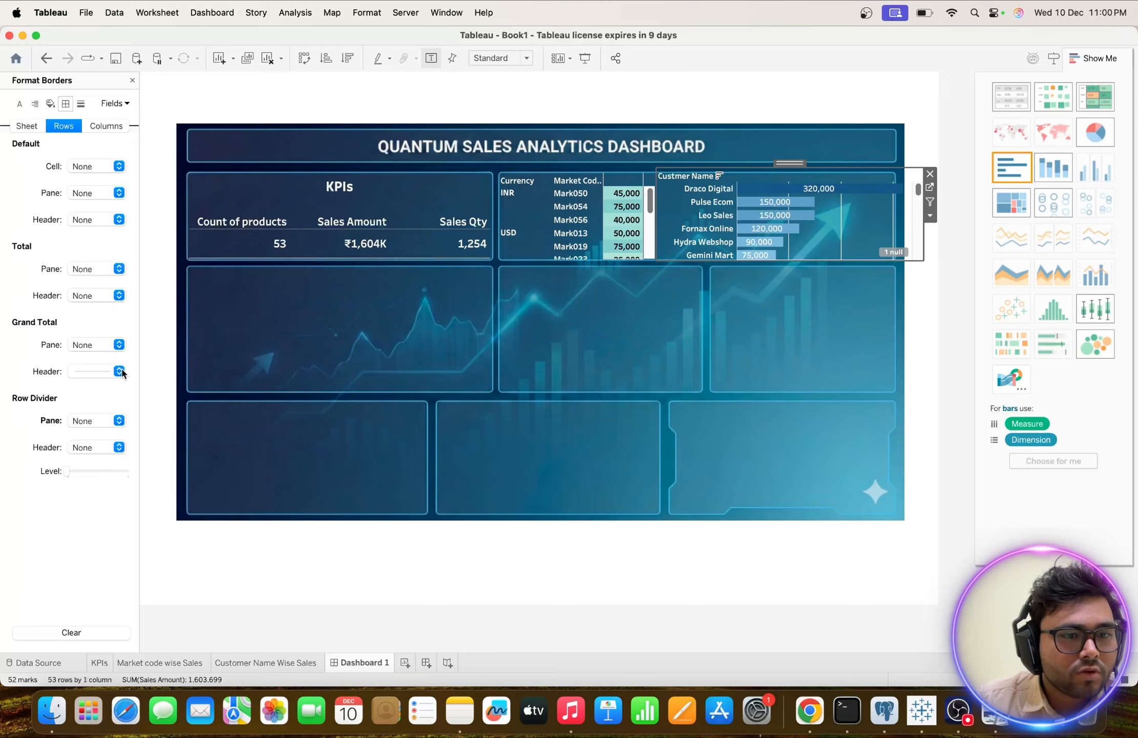
pyautogui.click(120, 126)
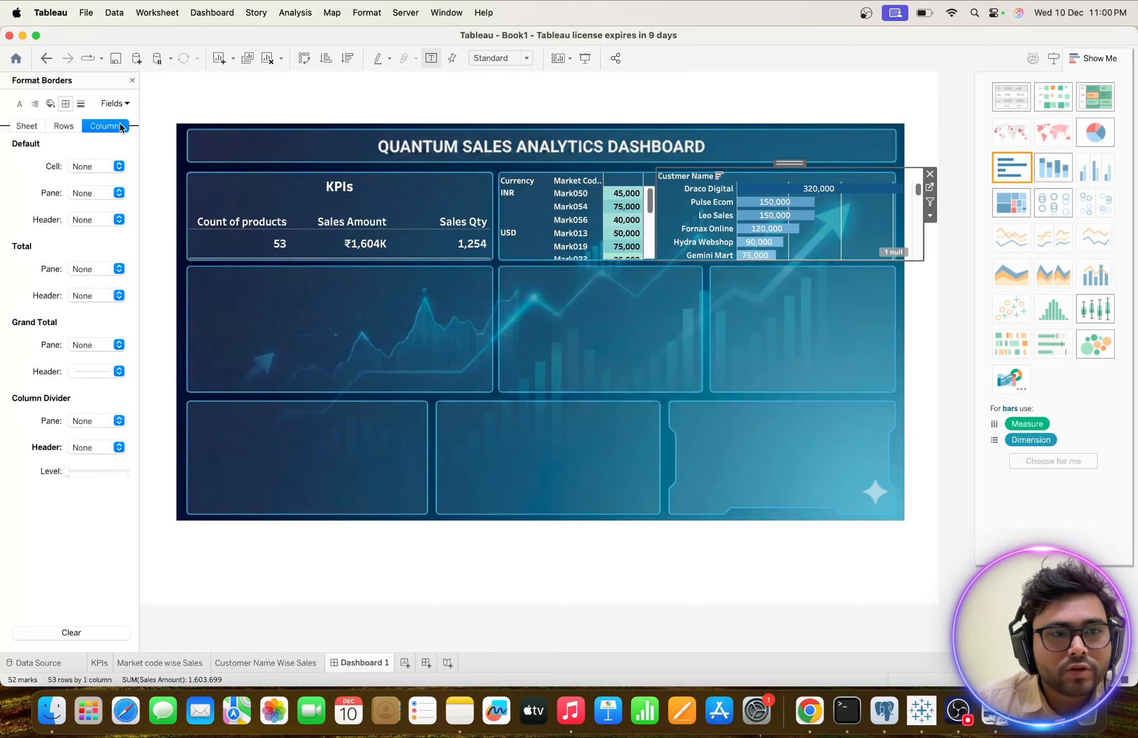
pyautogui.click(63, 126)
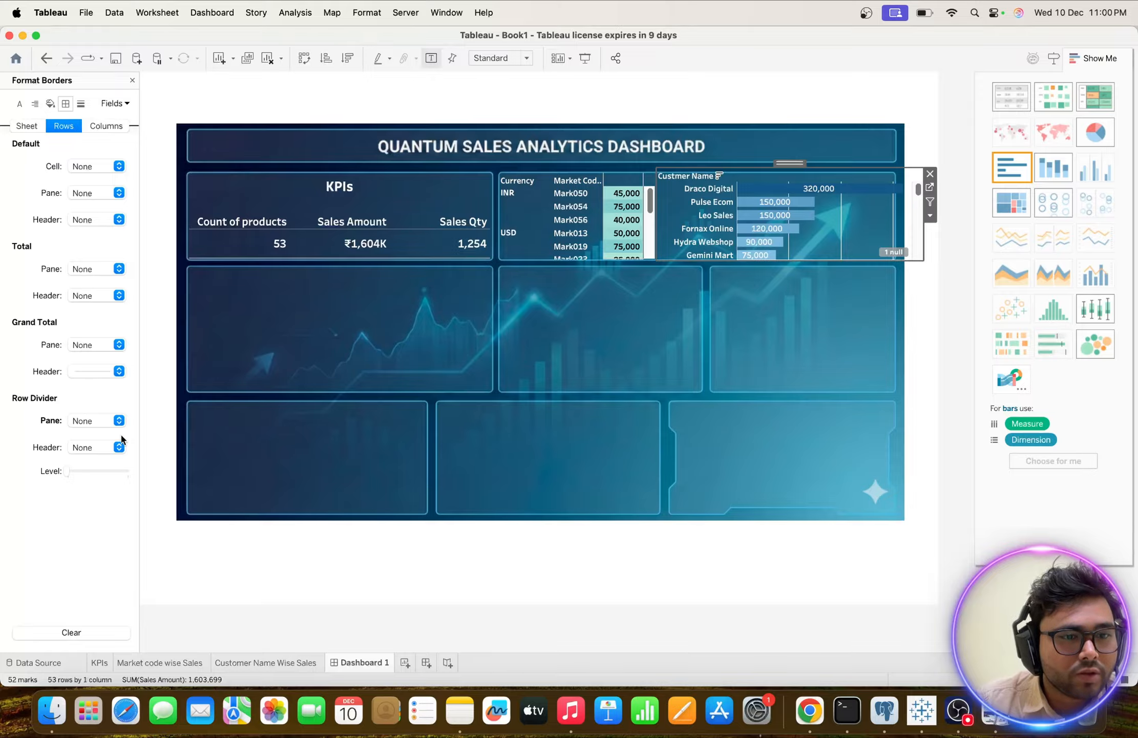
pyautogui.click(117, 371)
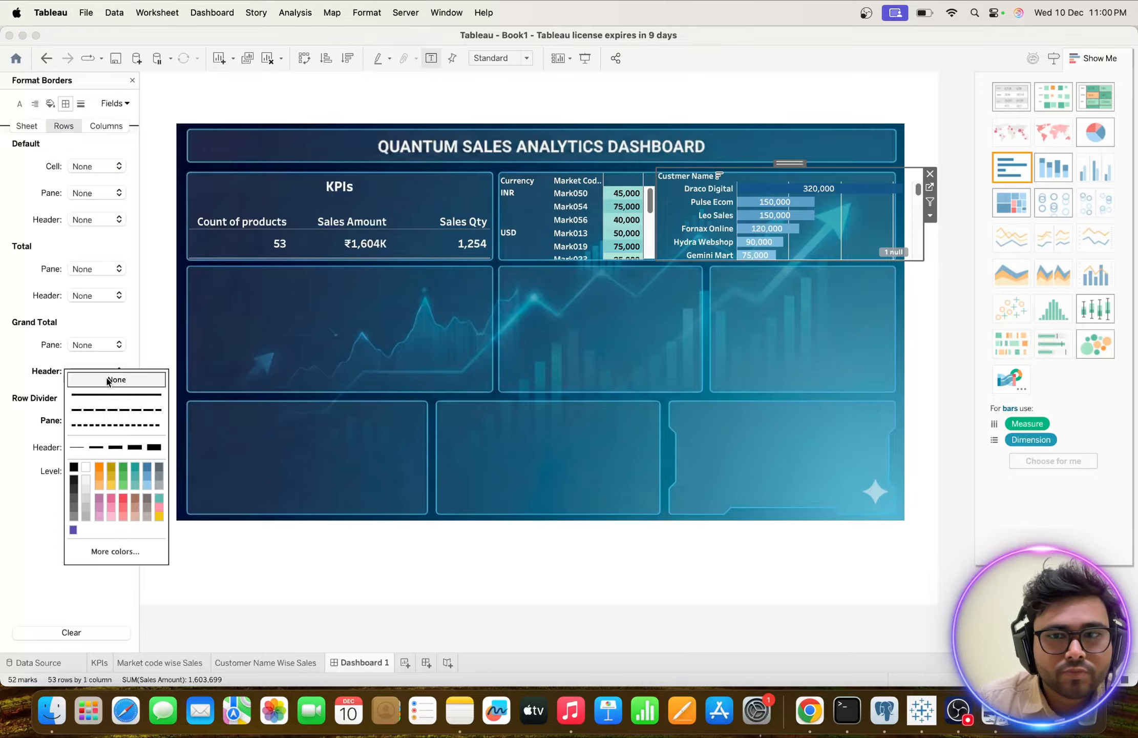
pyautogui.click(84, 379)
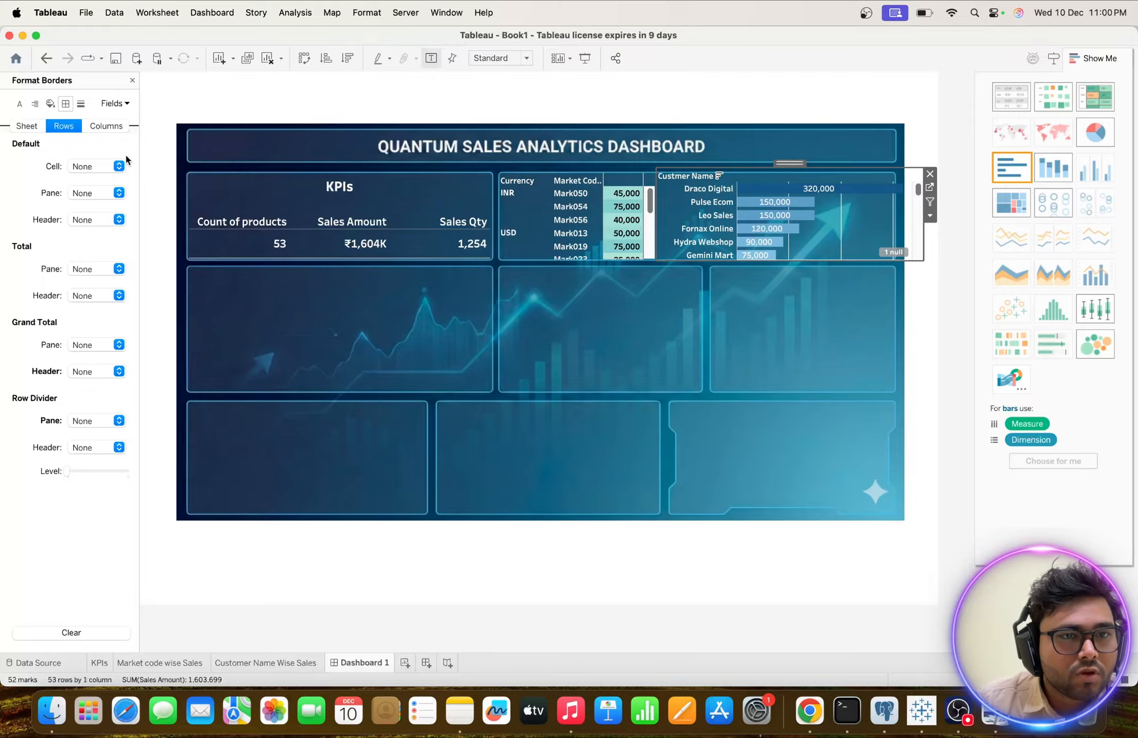
pyautogui.click(107, 127)
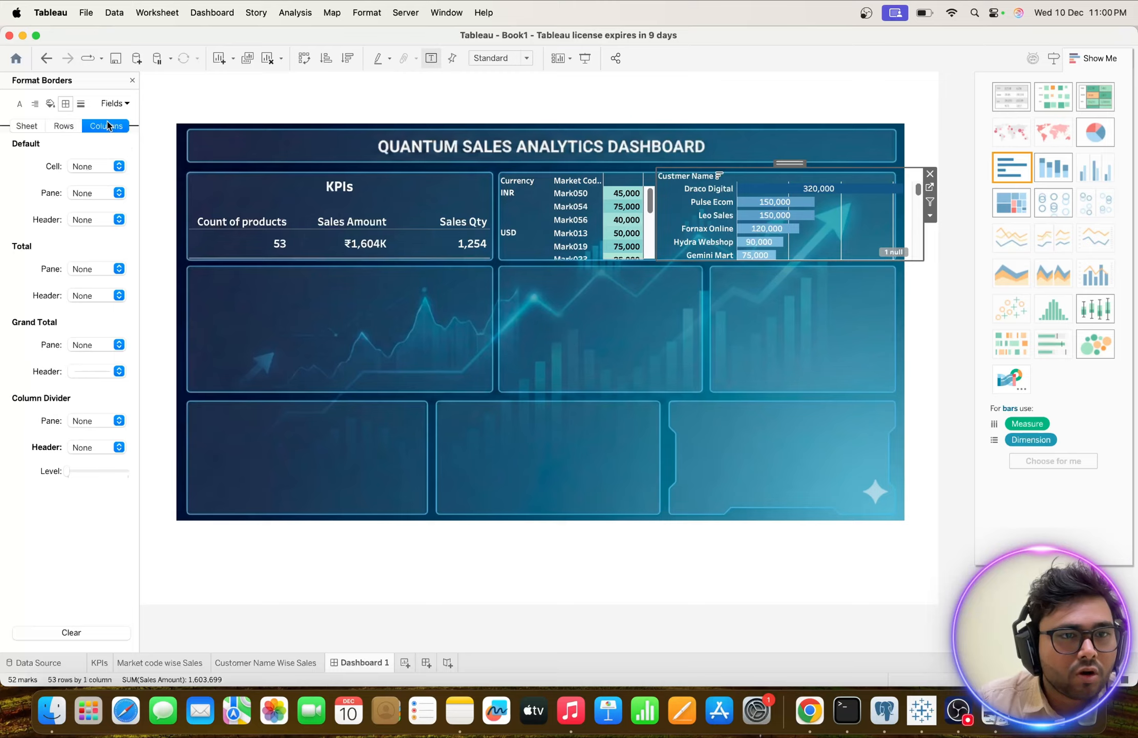
pyautogui.click(119, 371)
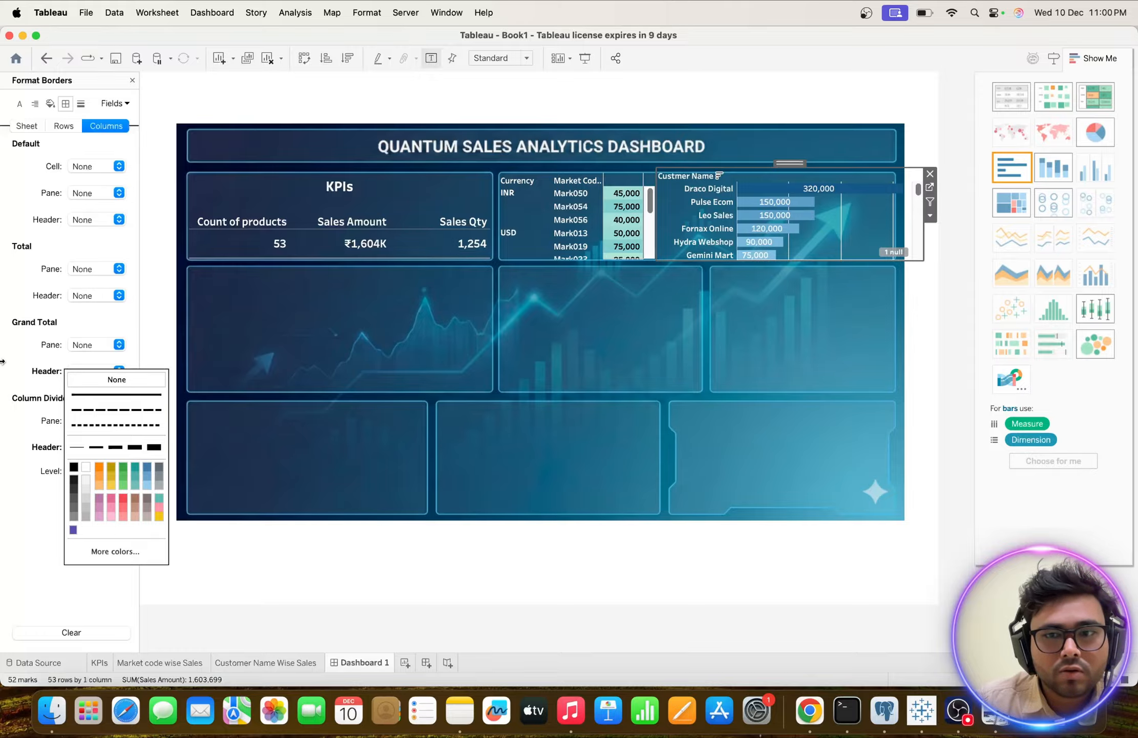
pyautogui.click(20, 469)
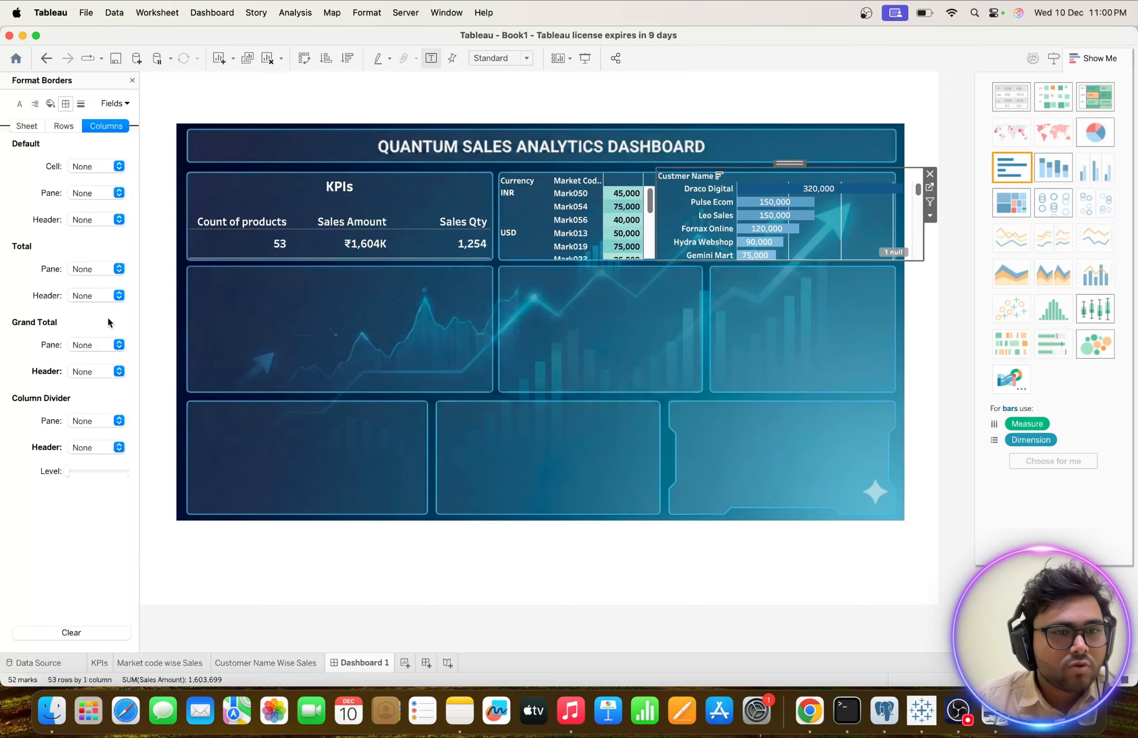
# Set the customer chart's column grid lines, zero lines and reference lines to None.
pyautogui.click(79, 103)
pyautogui.click(117, 166)
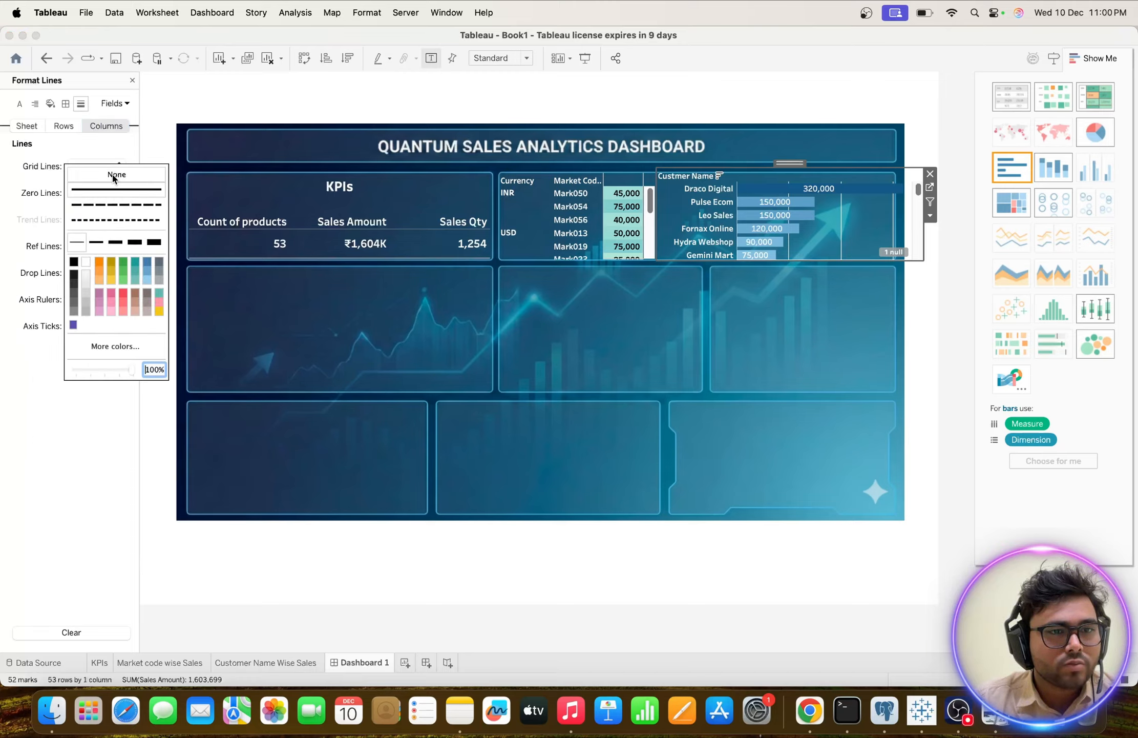
pyautogui.click(114, 173)
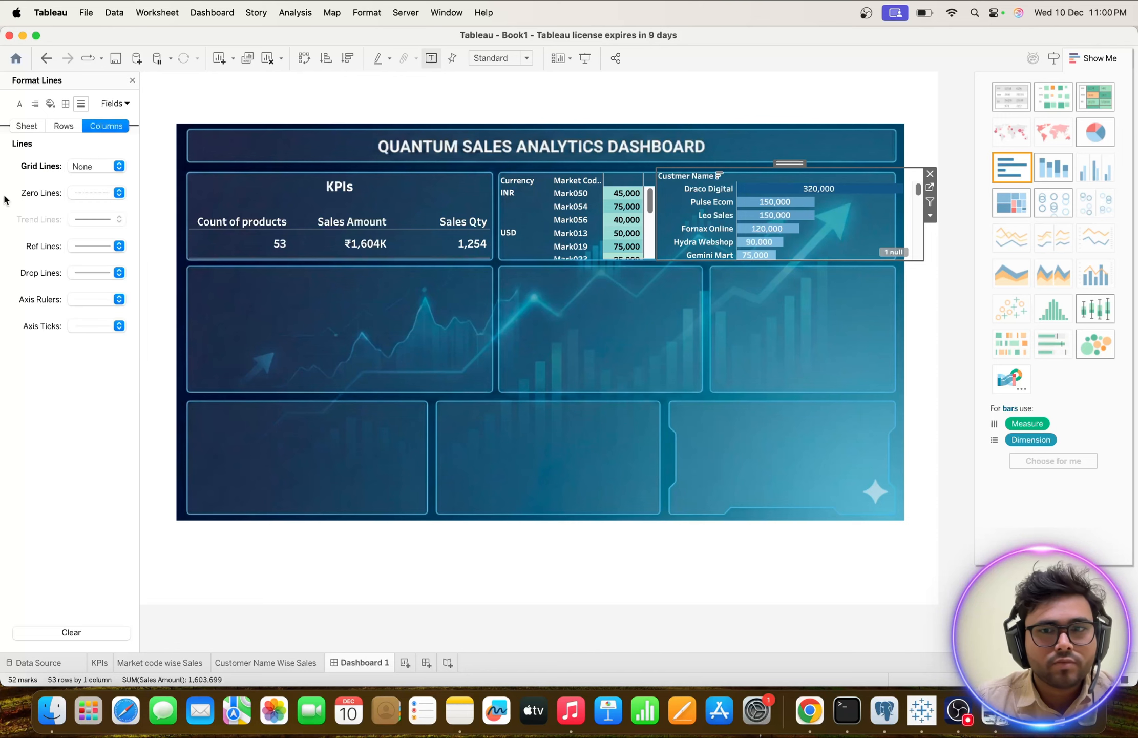
pyautogui.click(118, 192)
pyautogui.click(114, 200)
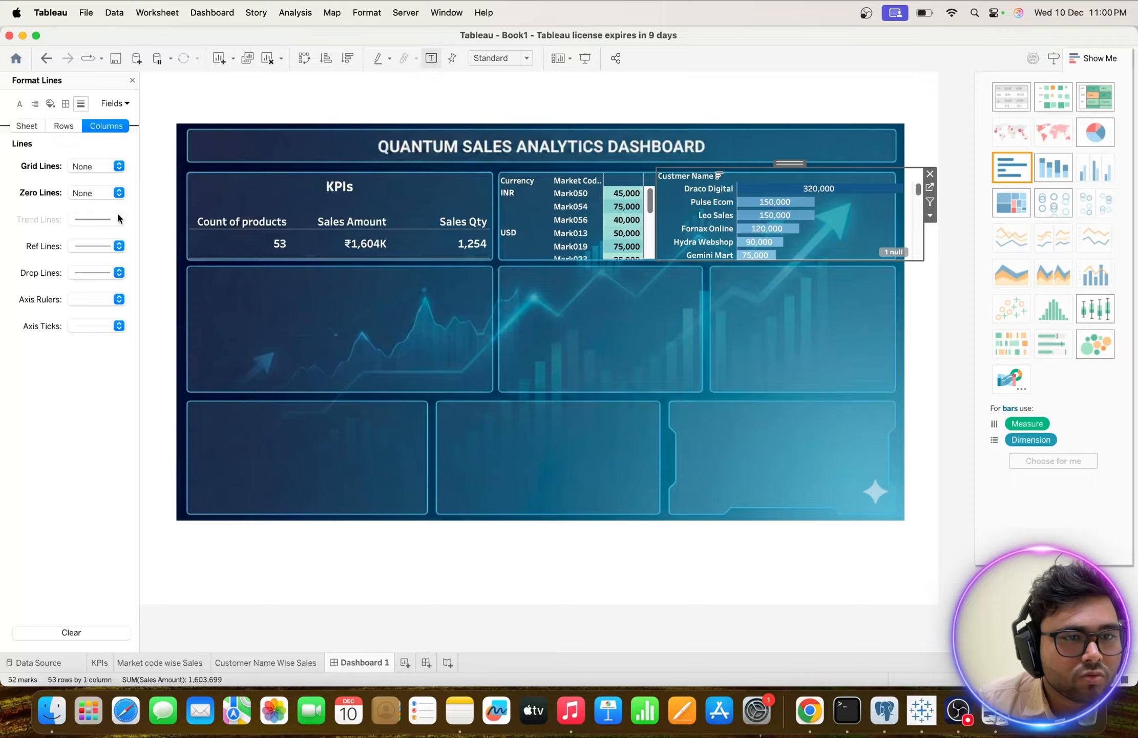
pyautogui.click(118, 246)
pyautogui.click(114, 253)
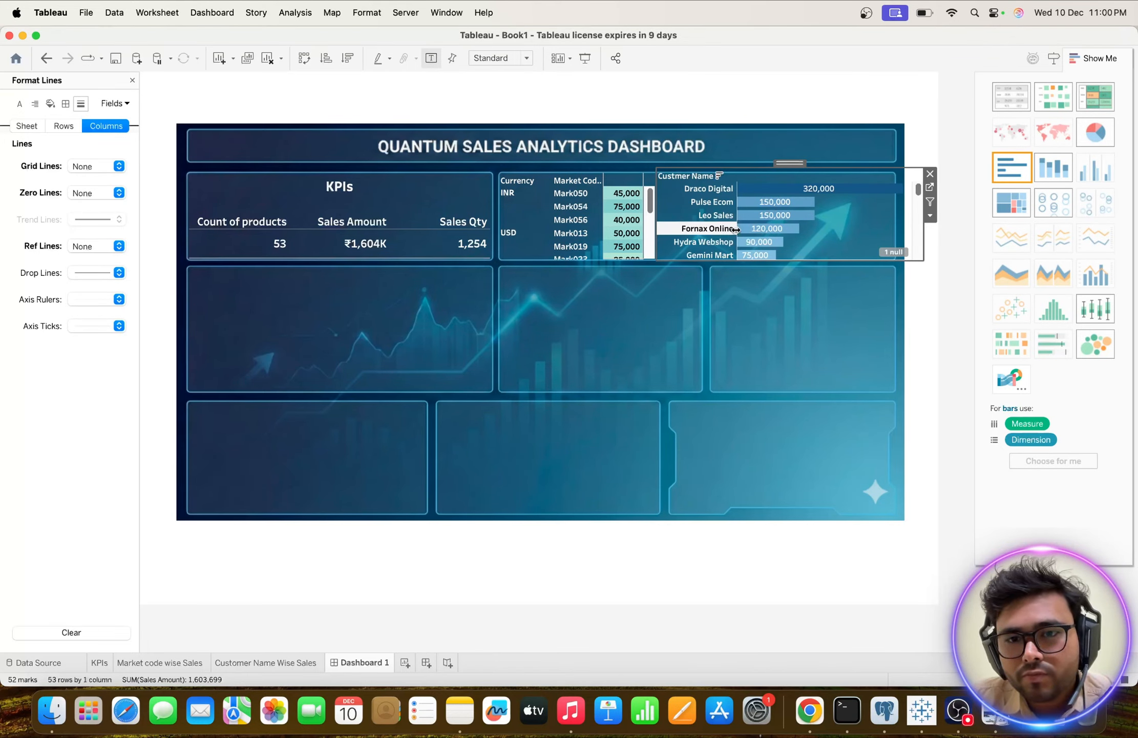
pyautogui.scroll(-10, 736, 230)
pyautogui.scroll(10, 736, 230)
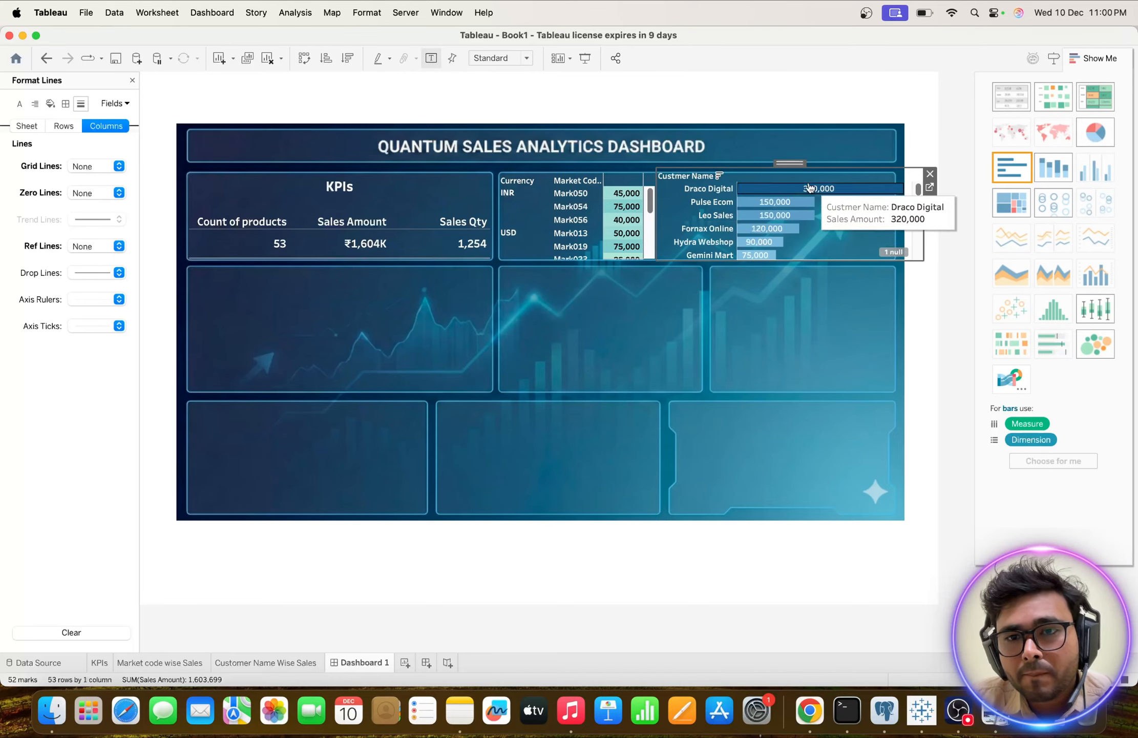
# Reposition the customer chart and narrow it to fit inside the dashboard's upper-right background panel.
pyautogui.moveTo(791, 162); pyautogui.dragTo(738, 173)
pyautogui.scroll(-10, 746, 223)
pyautogui.scroll(10, 747, 223)
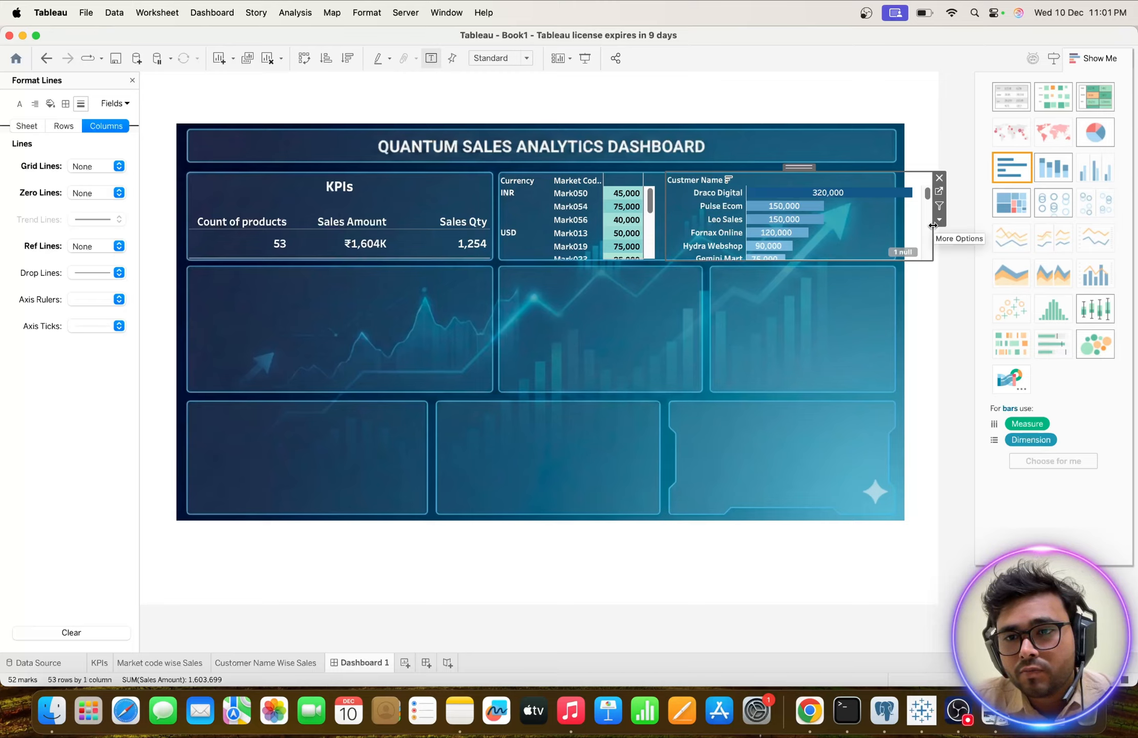
pyautogui.moveTo(933, 228); pyautogui.dragTo(893, 225)
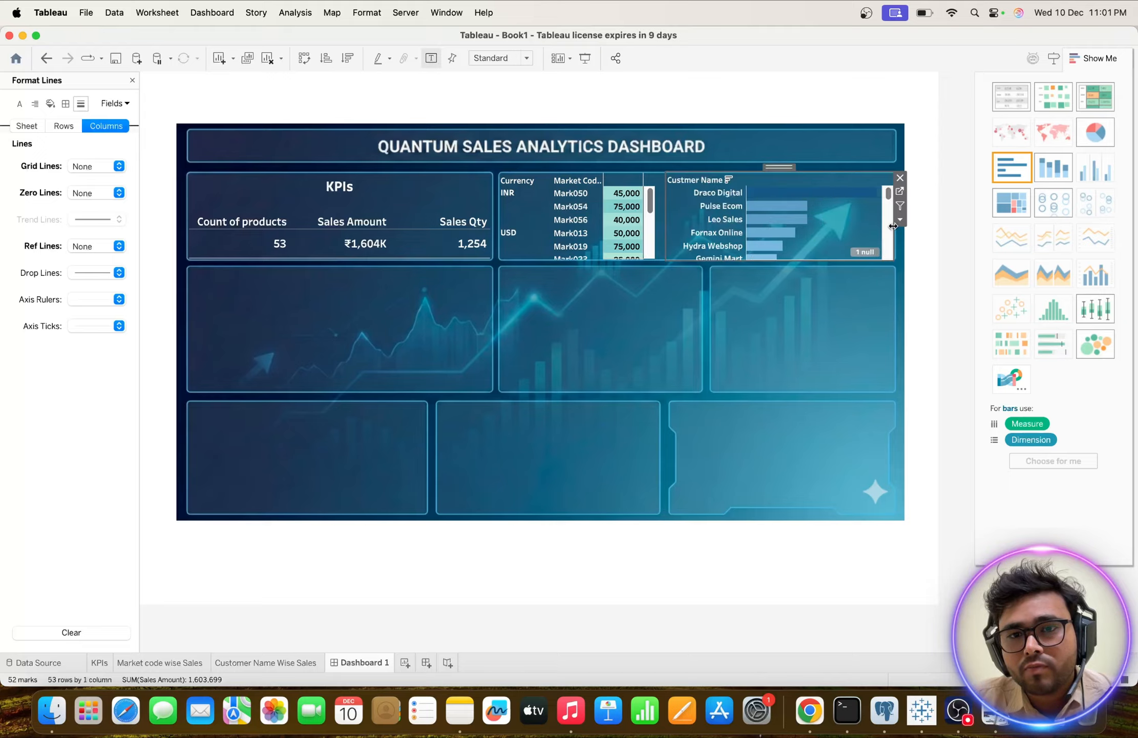
pyautogui.click(931, 238)
pyautogui.scroll(-5, 866, 213)
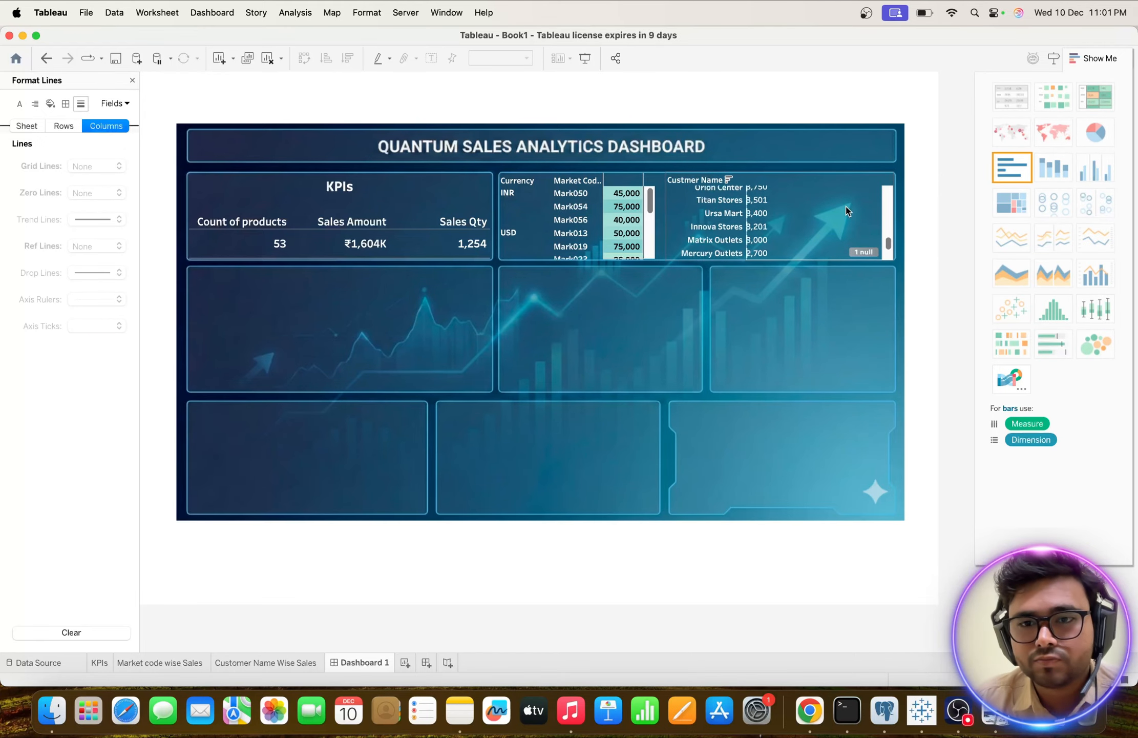
pyautogui.scroll(4, 846, 210)
pyautogui.scroll(-5, 847, 210)
pyautogui.scroll(10, 846, 210)
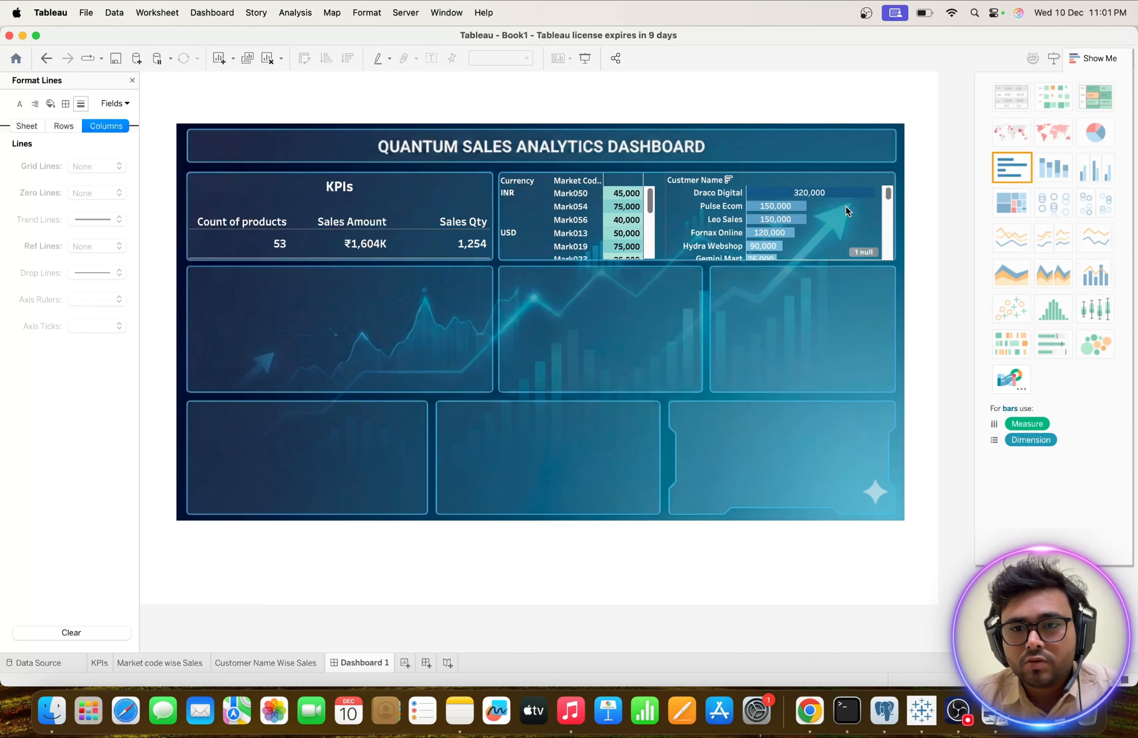
# Filter the null Sales Amount value out of the customer chart using the null indicator's Filter data option.
pyautogui.click(861, 253)
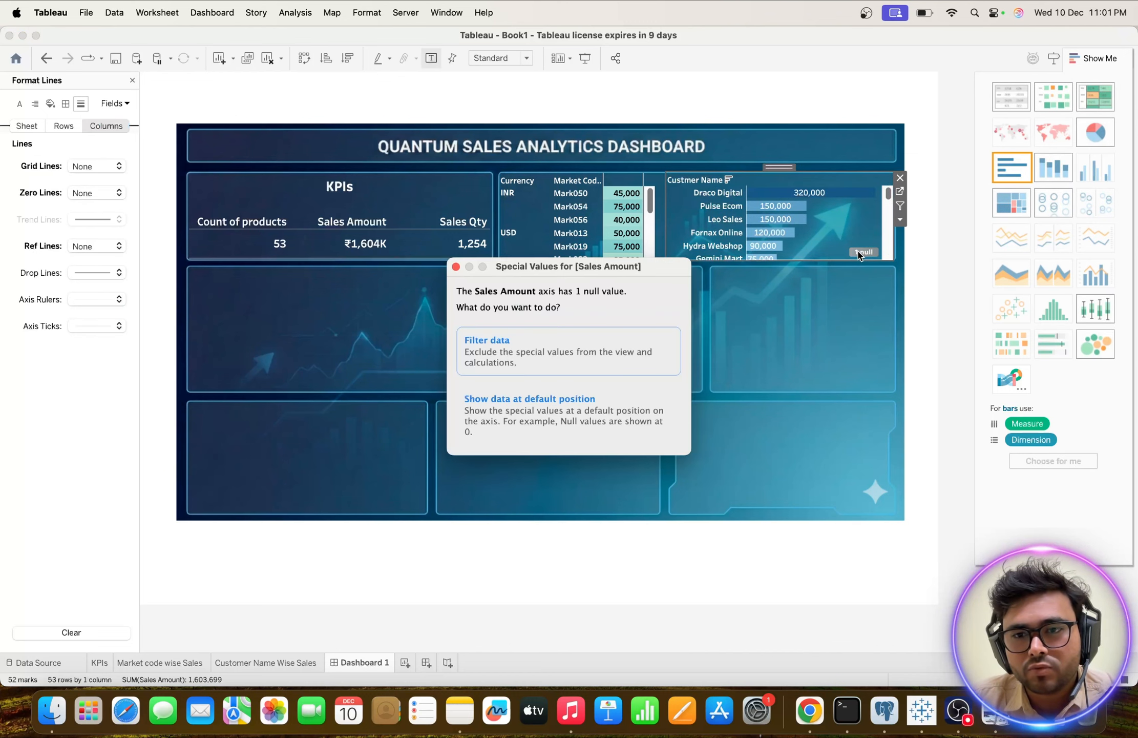
pyautogui.click(534, 360)
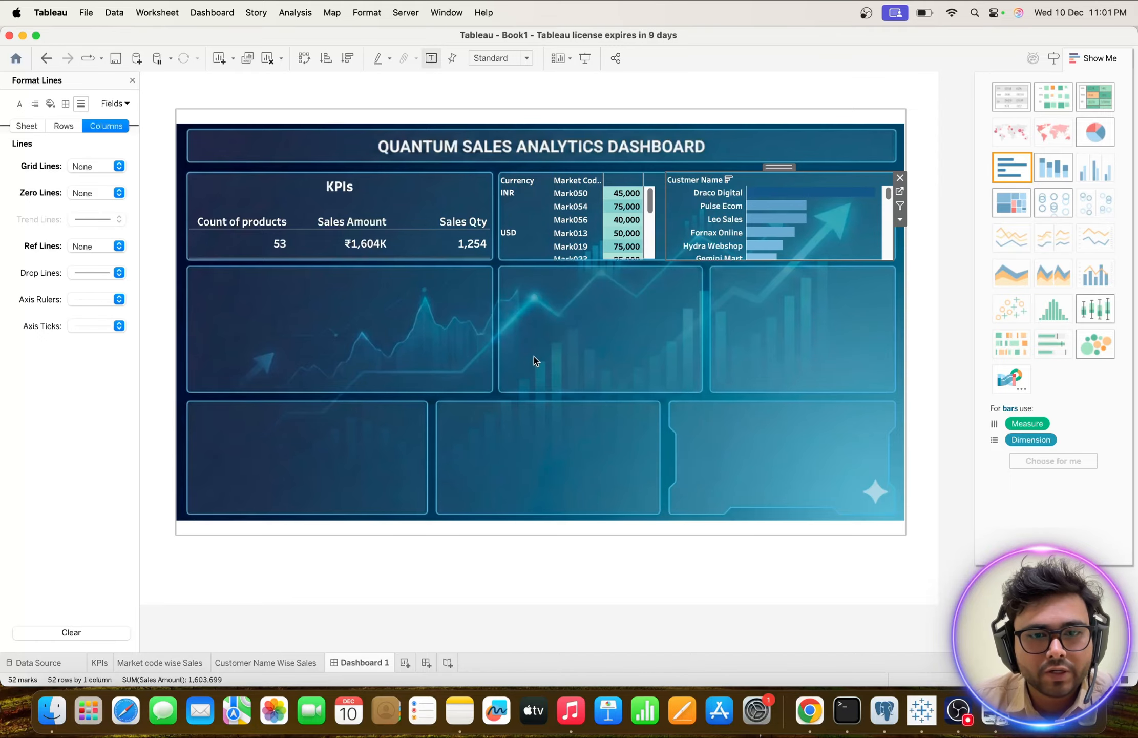
pyautogui.scroll(-5, 834, 206)
pyautogui.scroll(-5, 834, 207)
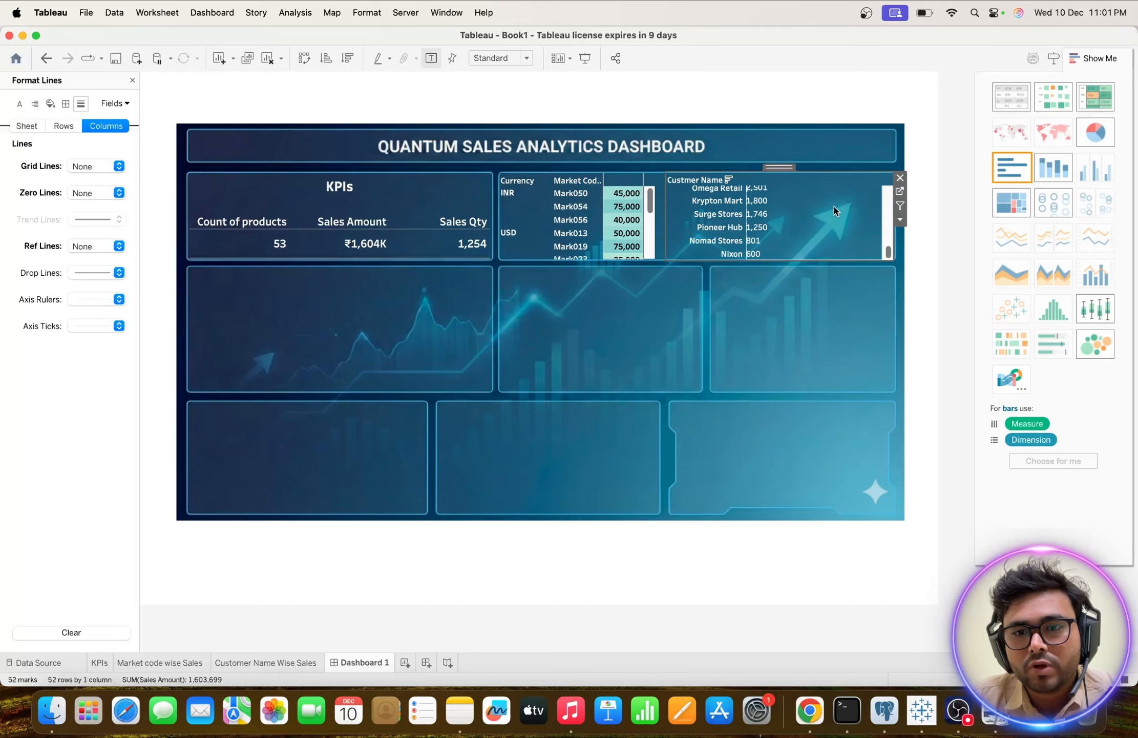
pyautogui.scroll(10, 834, 207)
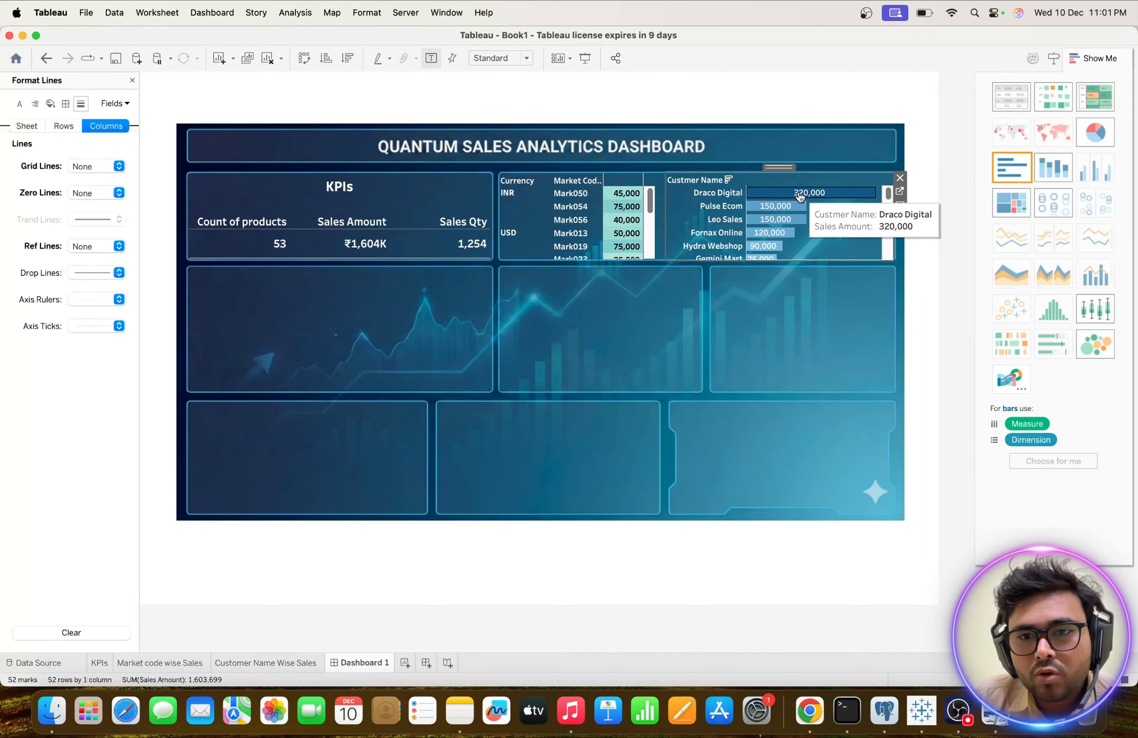
# Check the customer chart's colours in the Dashboard_image reference in Preview and return to Tableau's Customer Name Wise Sales worksheet.
pyautogui.hotkey('ctrl', 'Up')
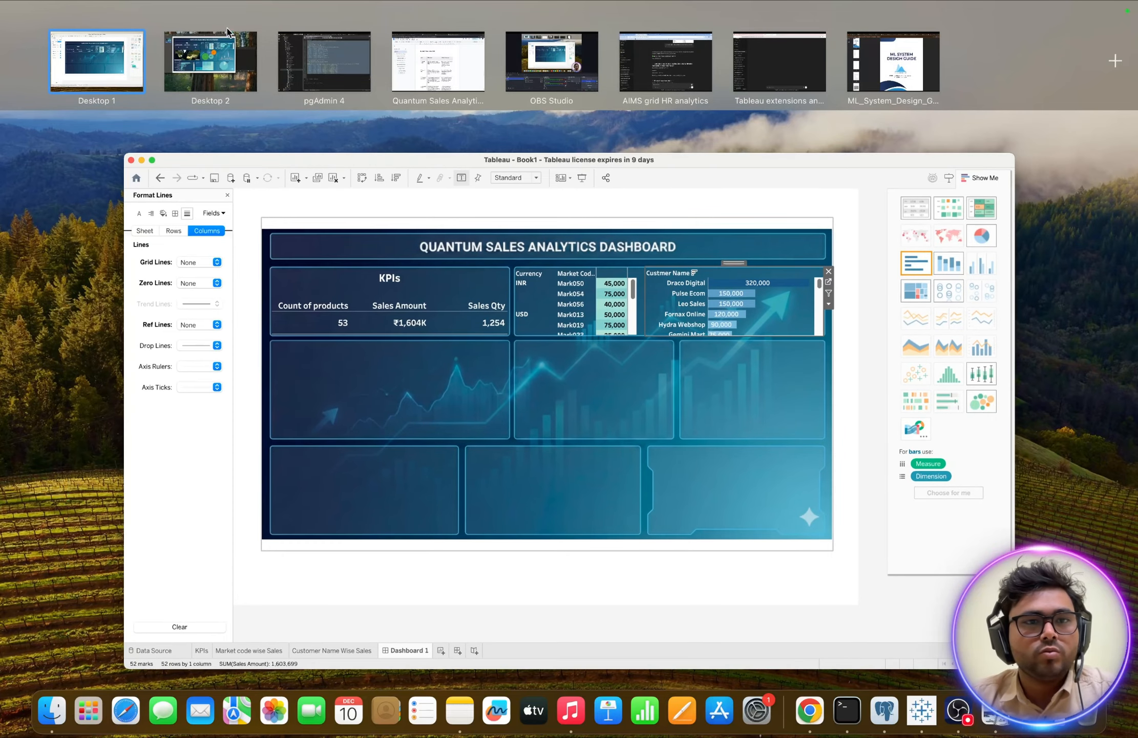
pyautogui.click(217, 85)
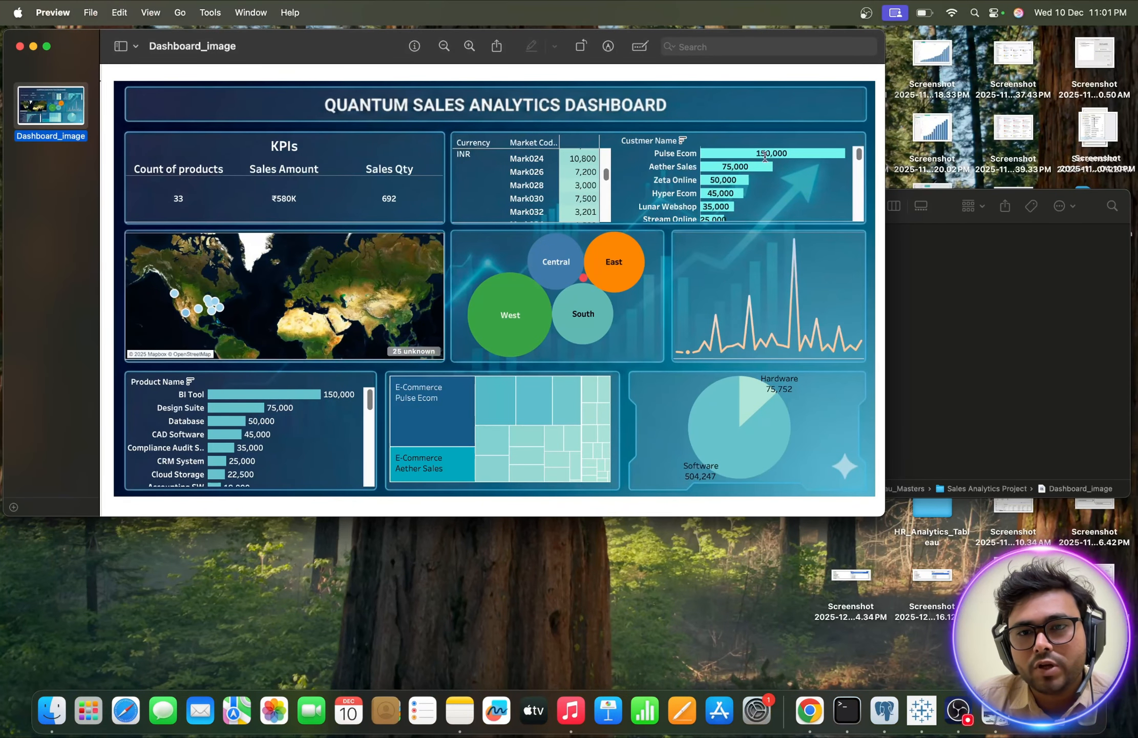
pyautogui.hotkey('ctrl', 'Up')
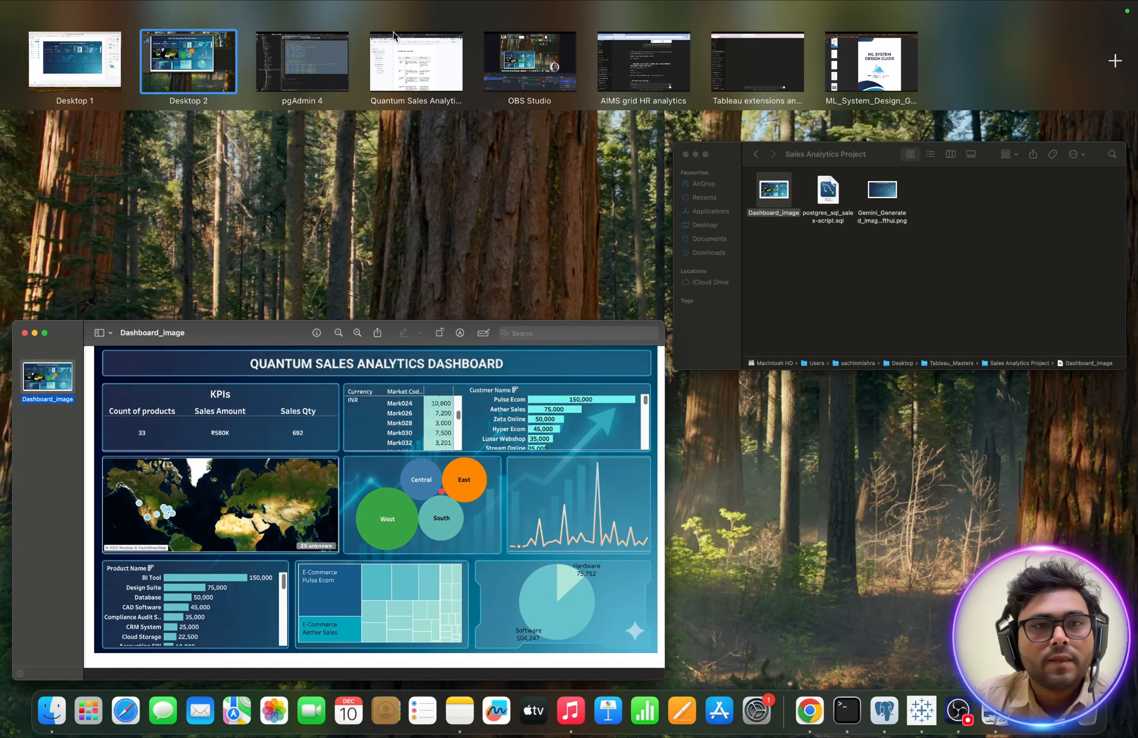
pyautogui.click(148, 55)
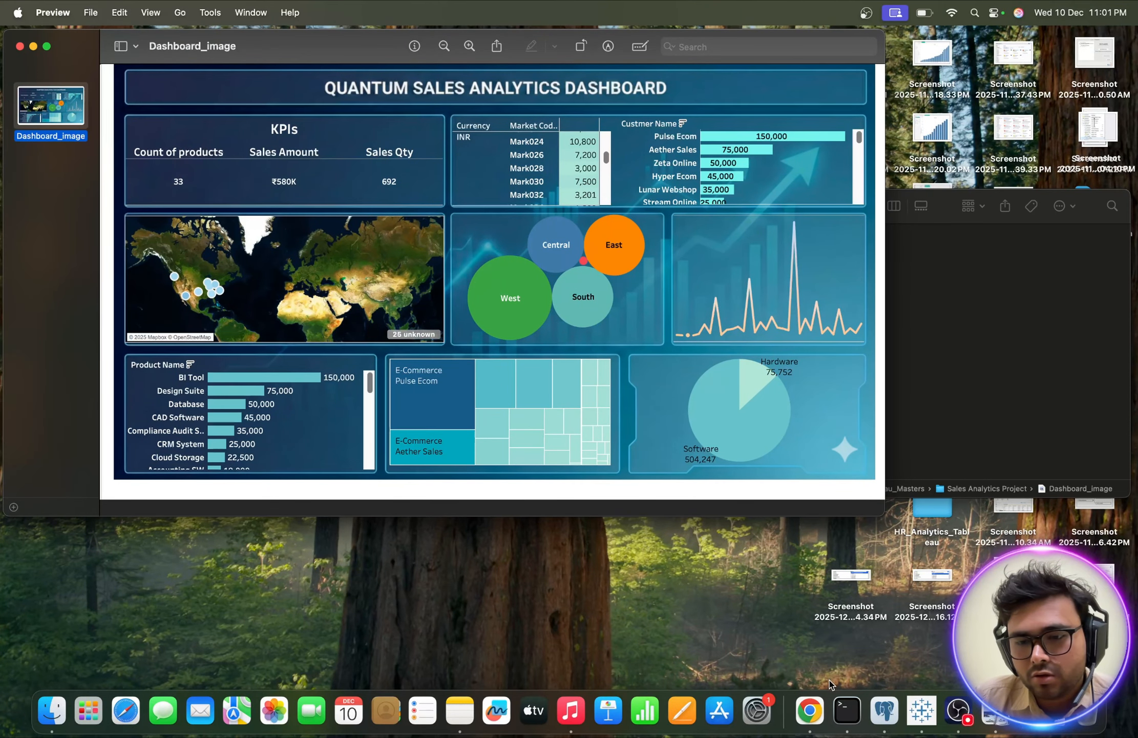
pyautogui.click(921, 711)
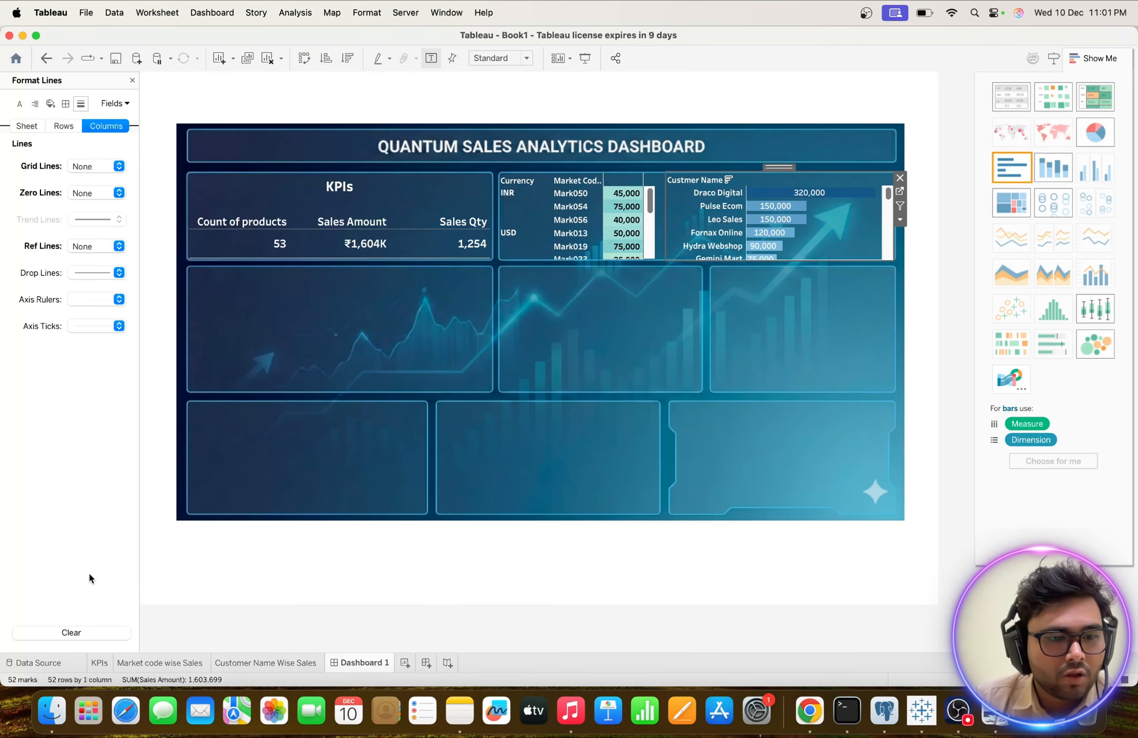
pyautogui.click(236, 664)
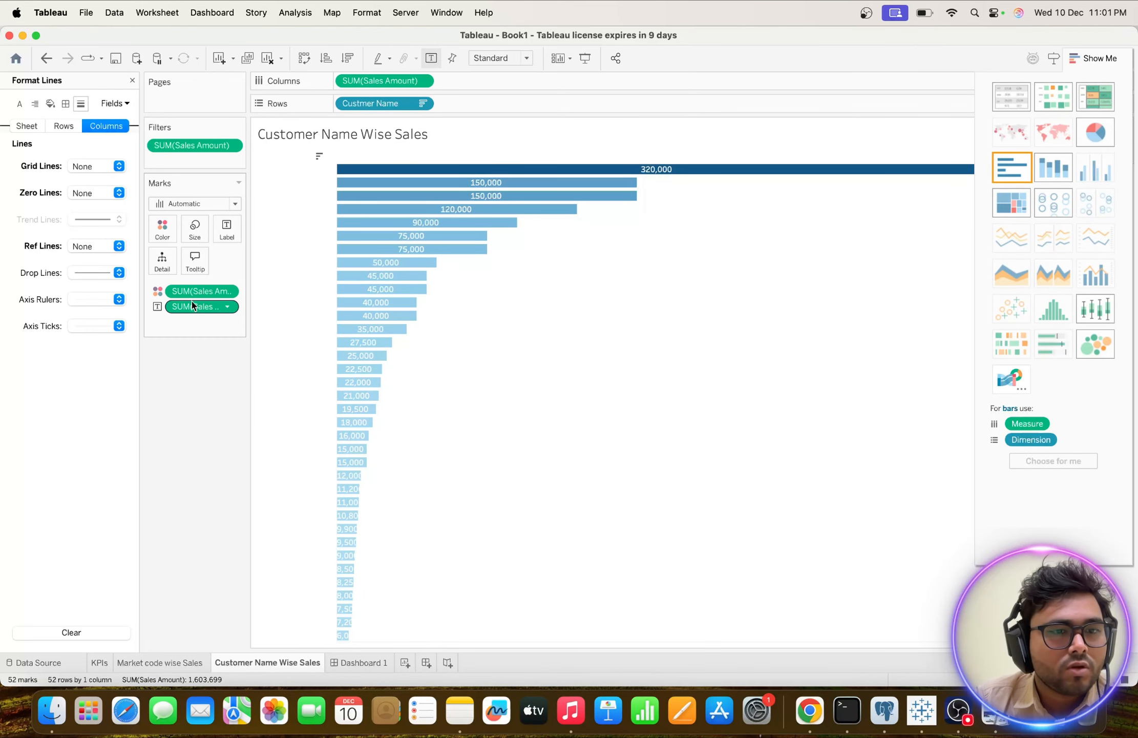
pyautogui.click(162, 229)
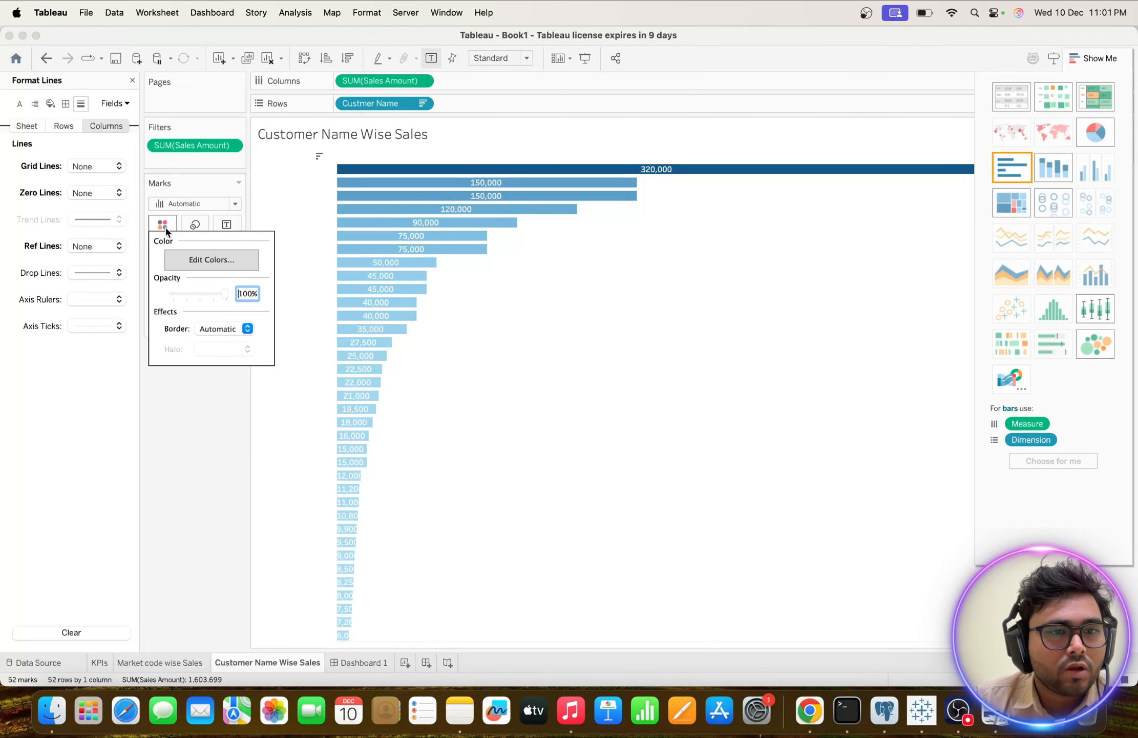
pyautogui.click(193, 260)
pyautogui.click(695, 251)
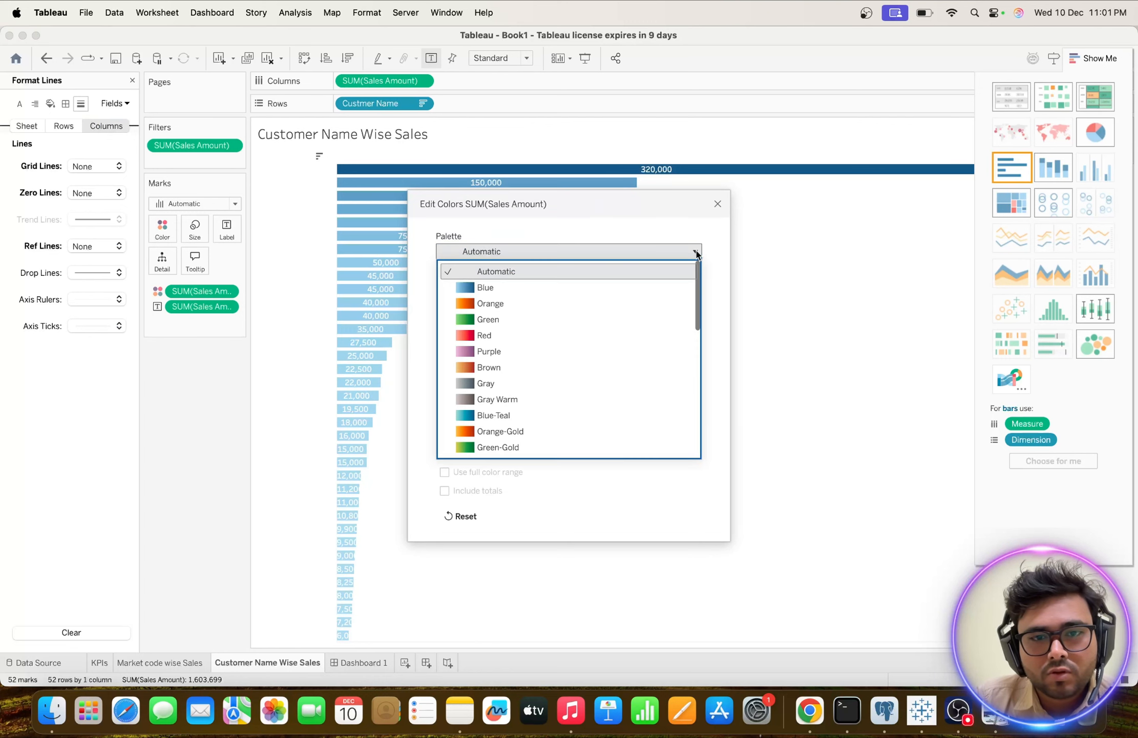
pyautogui.scroll(-15, 578, 328)
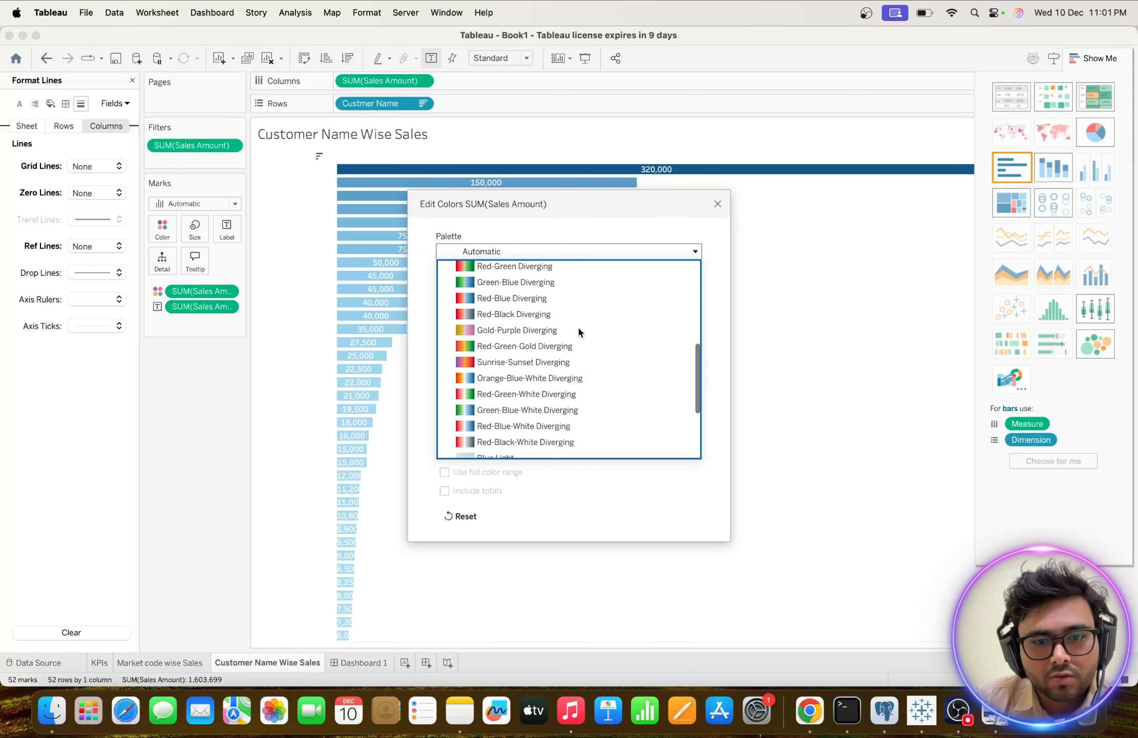
pyautogui.scroll(-2, 578, 328)
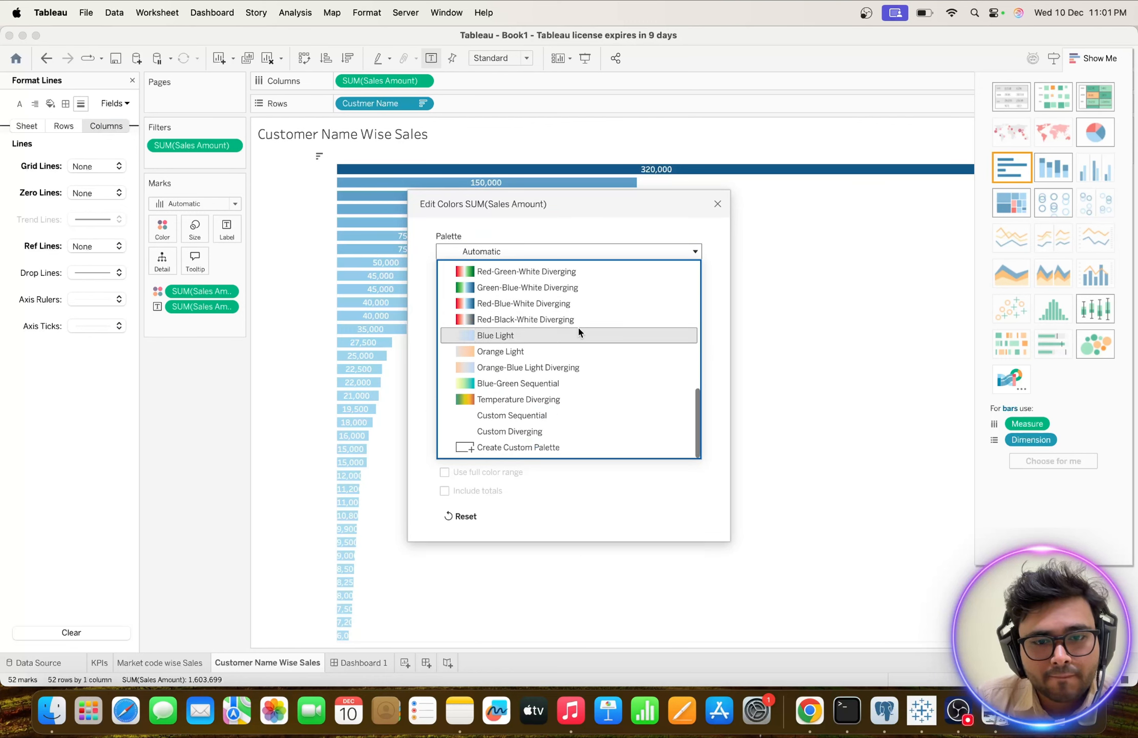
pyautogui.click(519, 447)
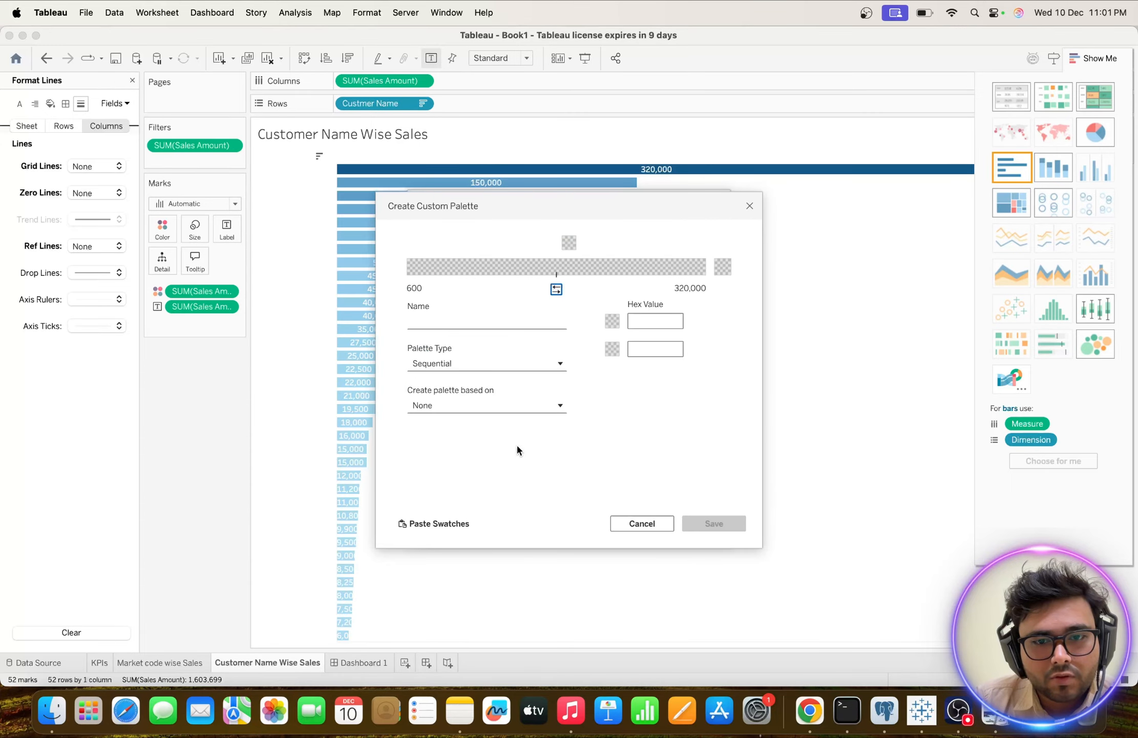
pyautogui.click(488, 321)
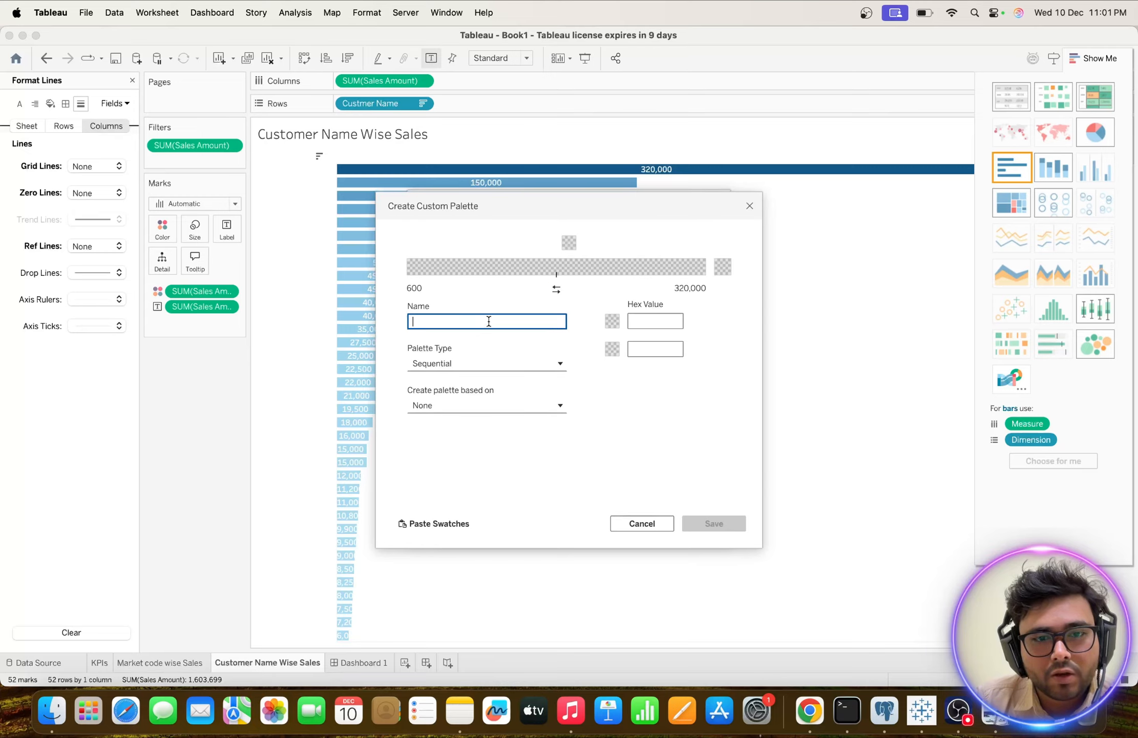
pyautogui.click(549, 266)
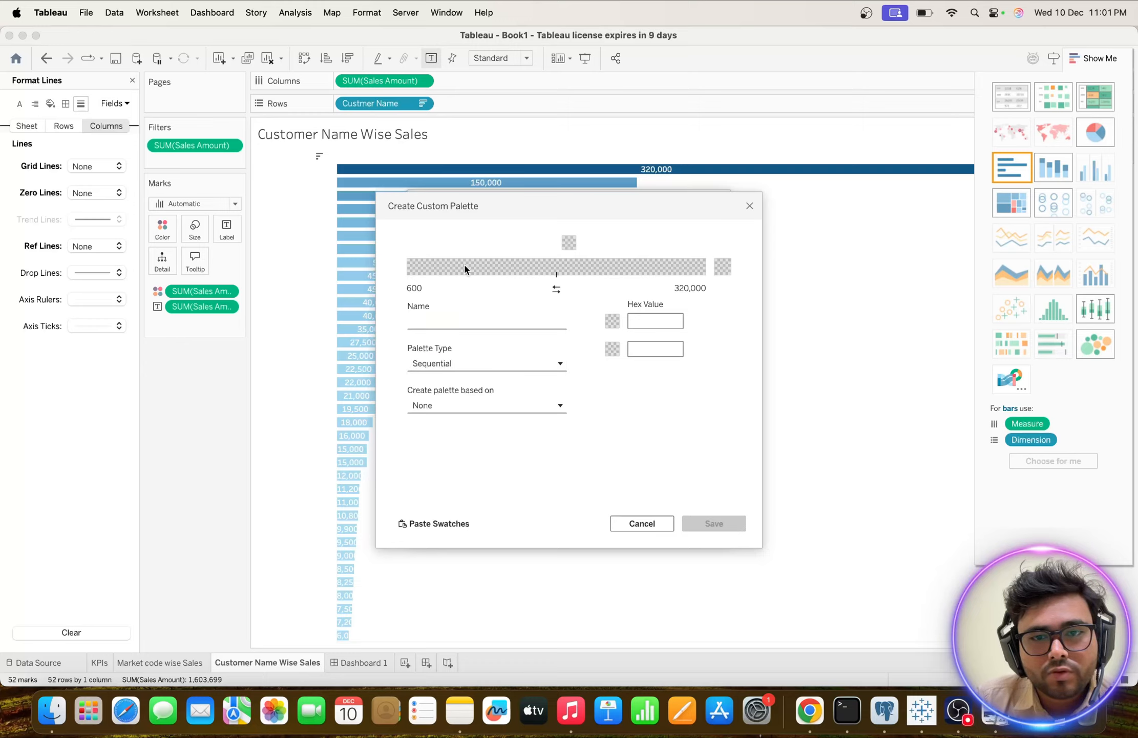
pyautogui.click(750, 206)
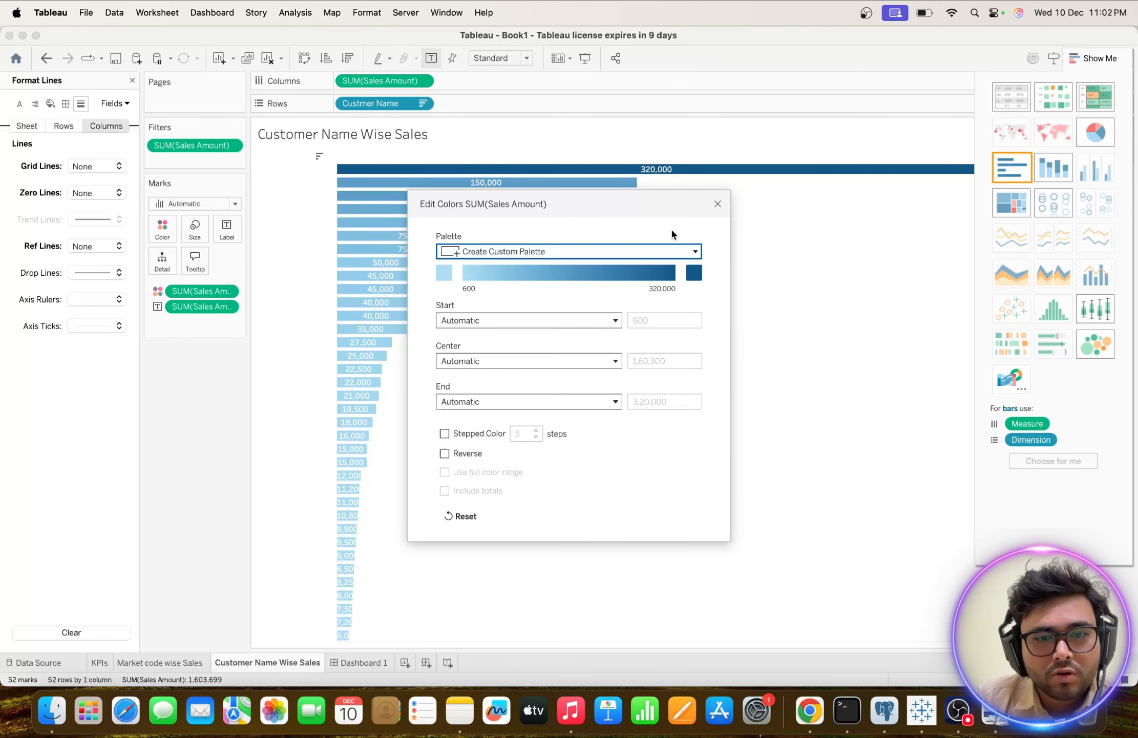
pyautogui.click(717, 205)
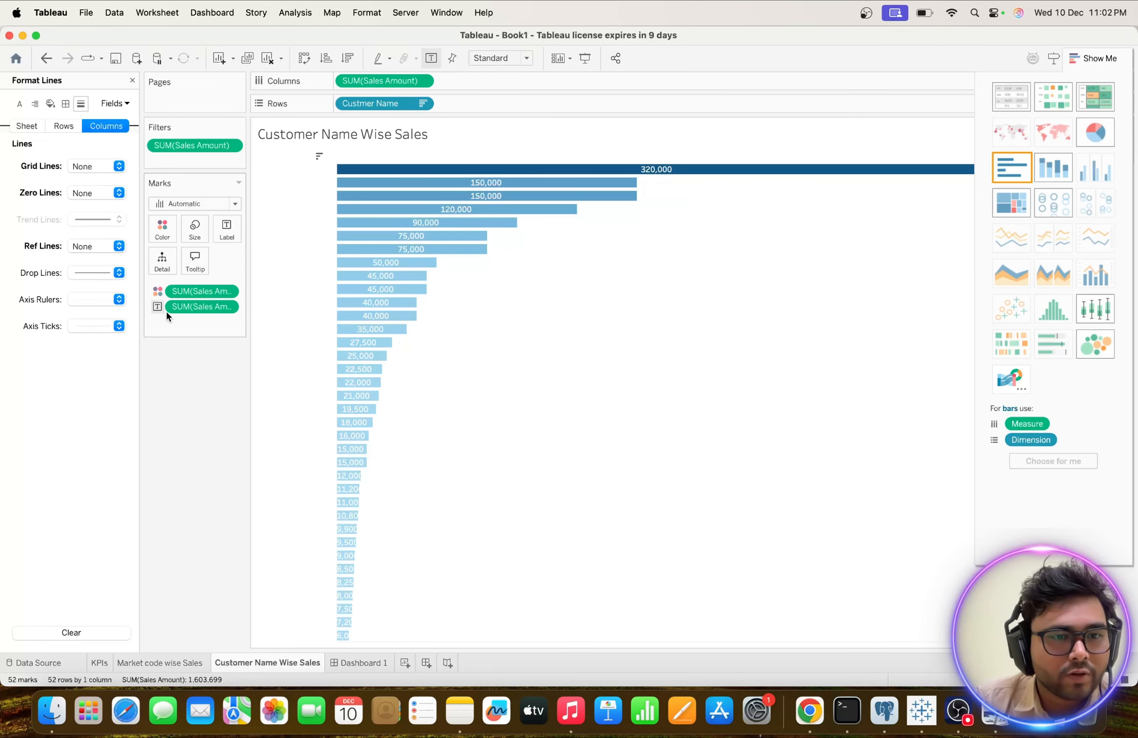
# Remove Sales Amount from the bars' colour encoding and give all bars a single custom teal colour.
pyautogui.moveTo(194, 293); pyautogui.dragTo(198, 416)
pyautogui.click(132, 81)
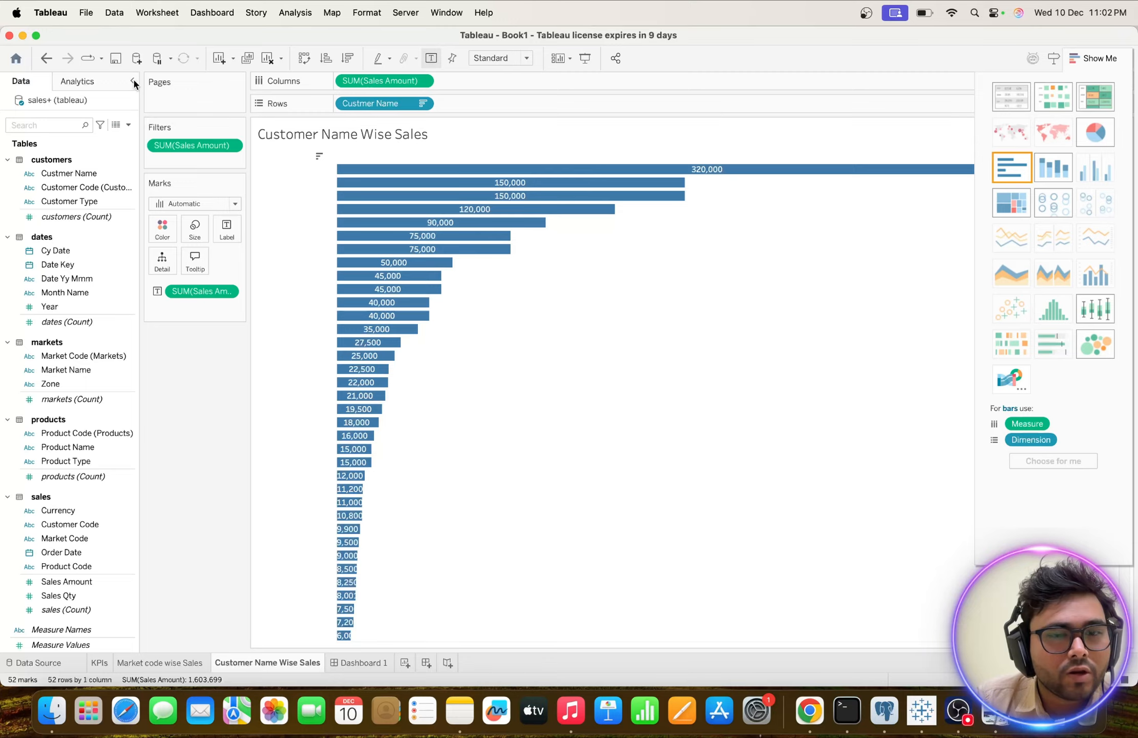
pyautogui.click(162, 231)
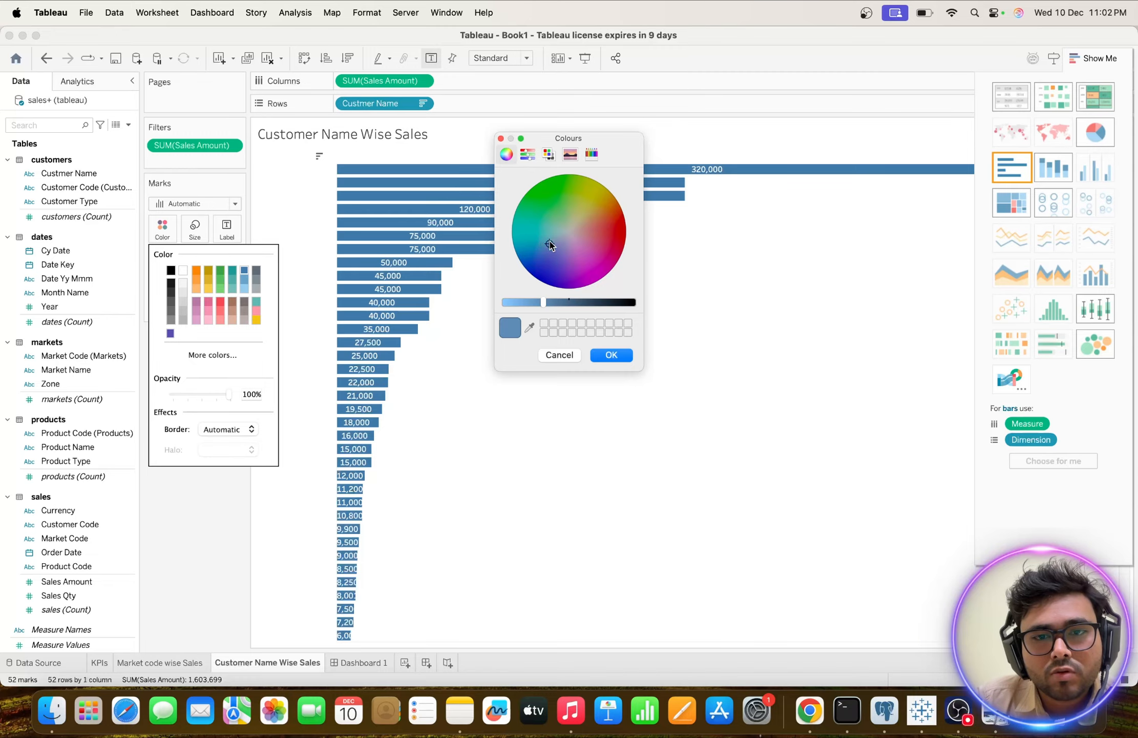
pyautogui.moveTo(541, 241); pyautogui.dragTo(542, 237)
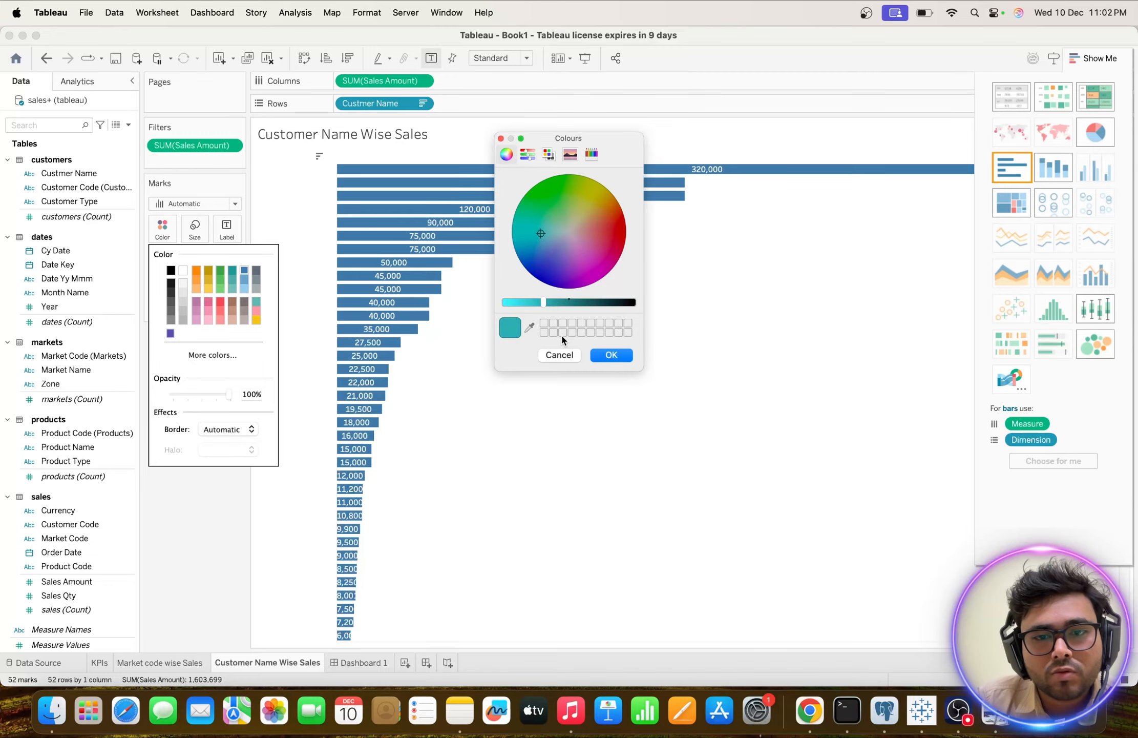
pyautogui.click(610, 355)
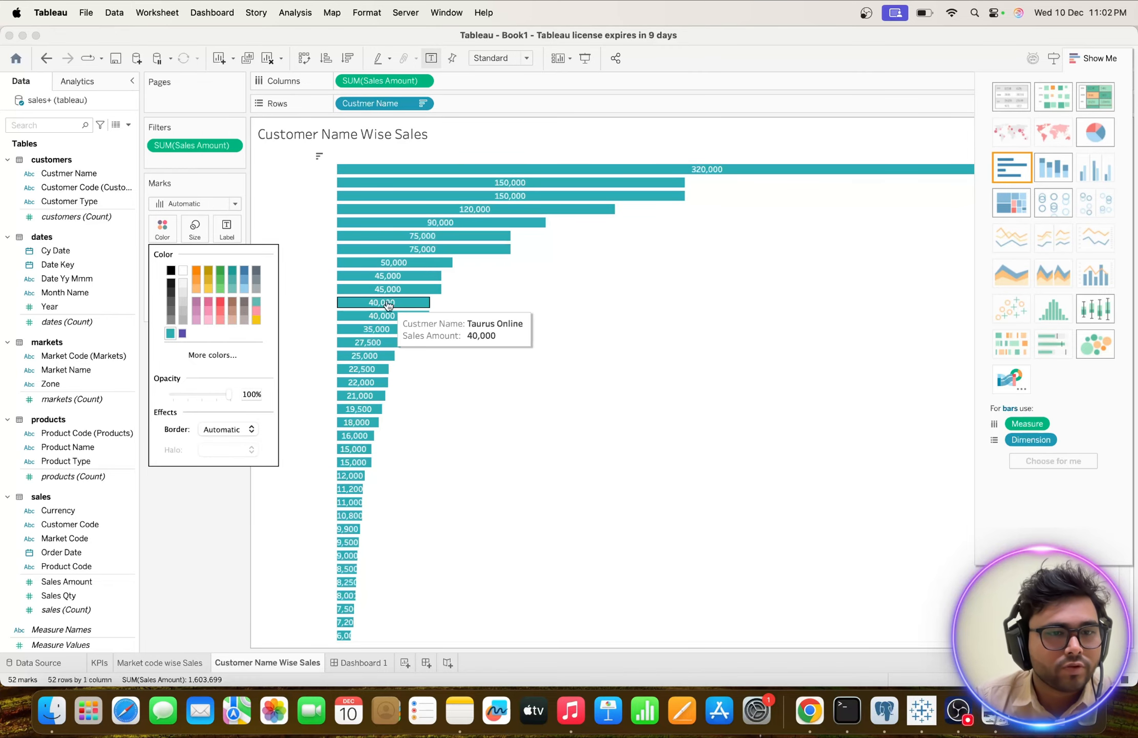
pyautogui.click(221, 542)
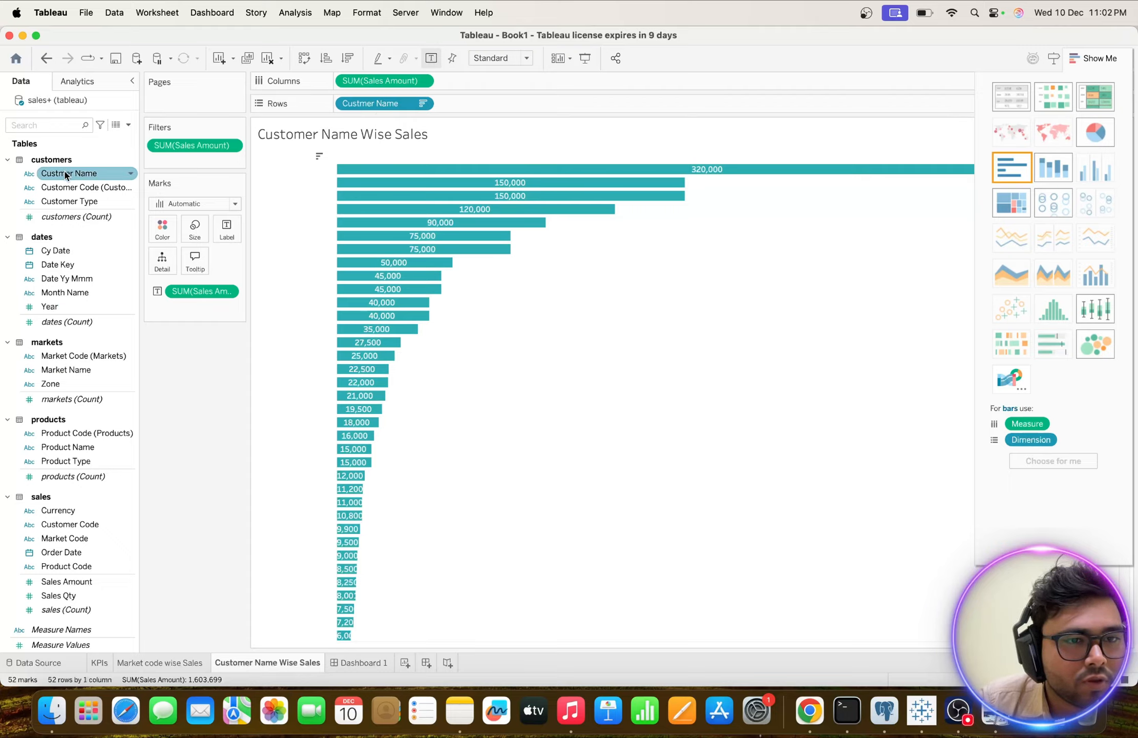
# Try colouring the bars by Custmer Name, remove that field from Color and colour the bars by Sales Amount instead.
pyautogui.moveTo(65, 176); pyautogui.dragTo(159, 230)
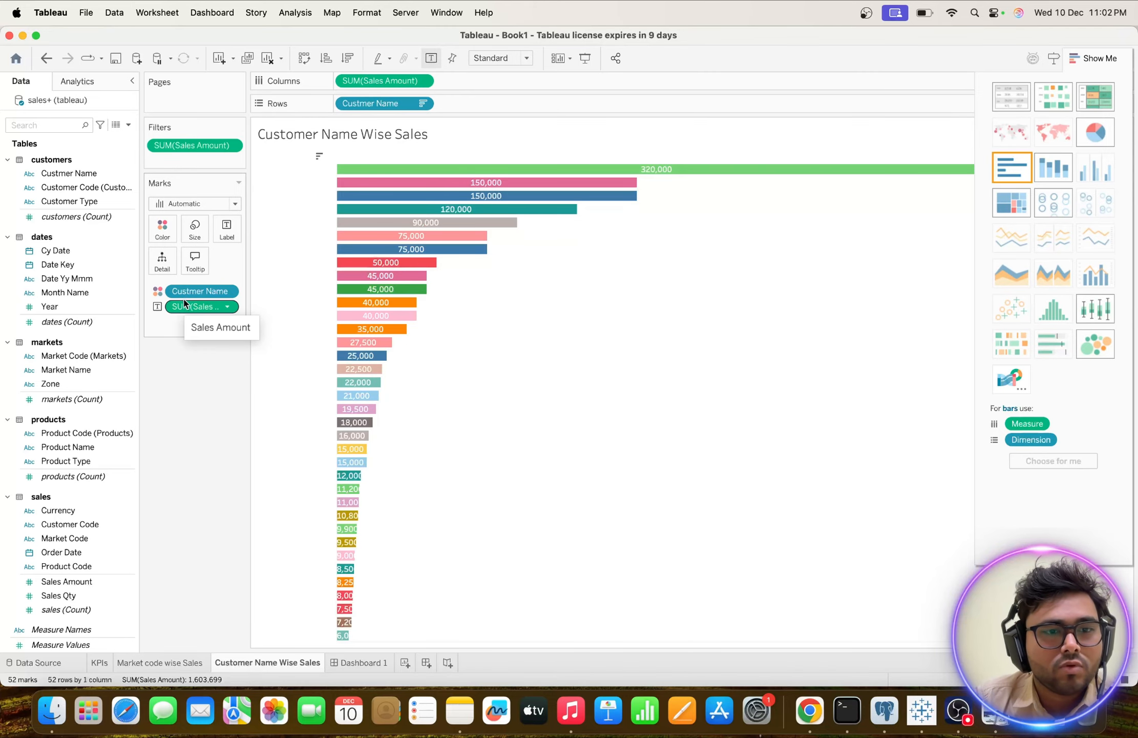
pyautogui.moveTo(198, 293); pyautogui.dragTo(236, 392)
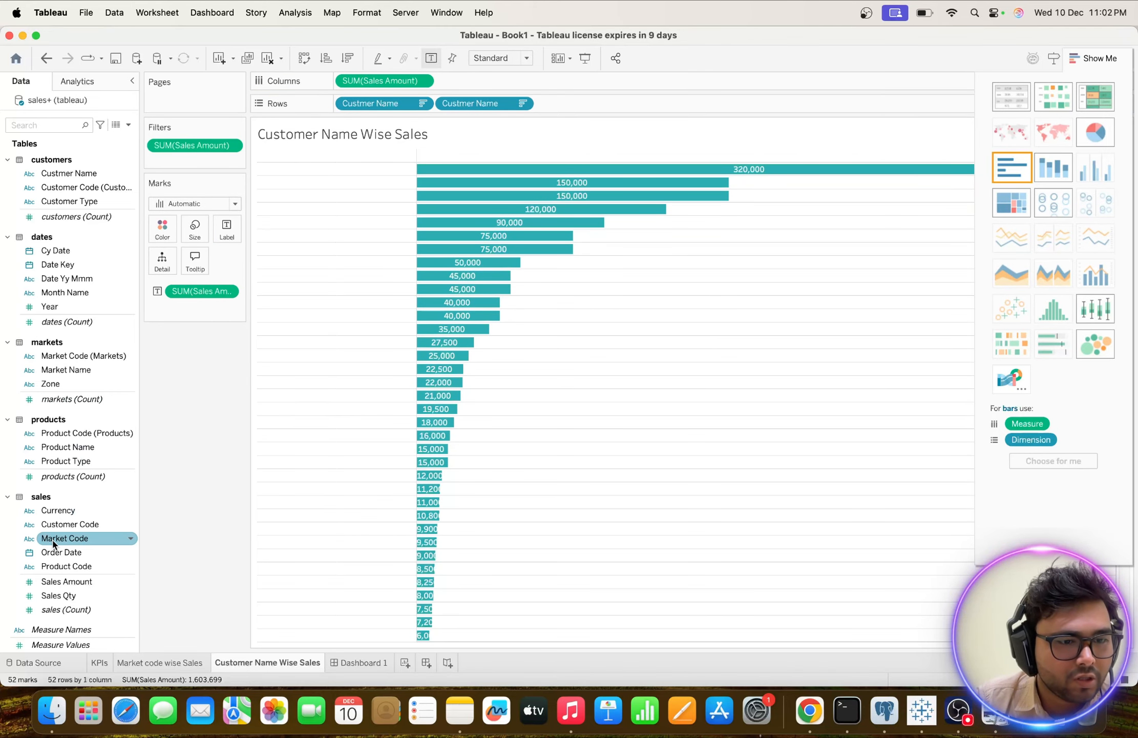
pyautogui.moveTo(48, 581)
pyautogui.mouseDown()
pyautogui.moveTo(171, 257)
pyautogui.moveTo(218, 238)
pyautogui.moveTo(169, 250)
pyautogui.moveTo(164, 233)
pyautogui.mouseUp()
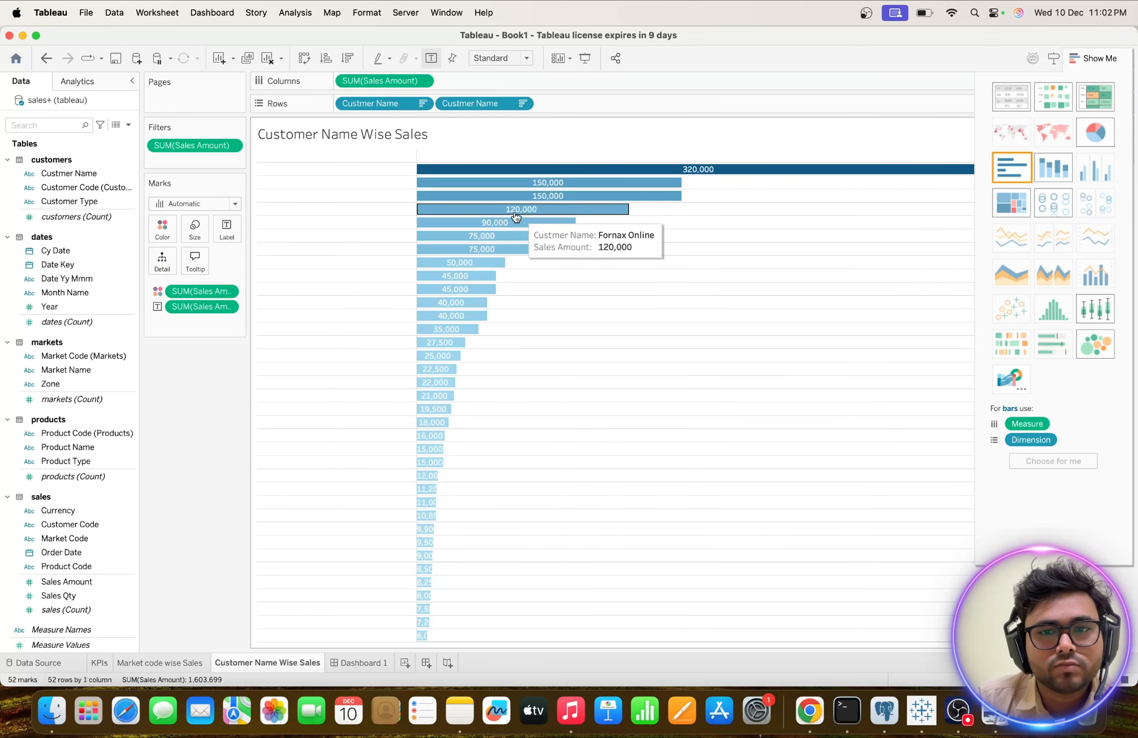
# Try the Blue-Green Sequential palette on the customer bars' Sales Amount colouring.
pyautogui.click(163, 229)
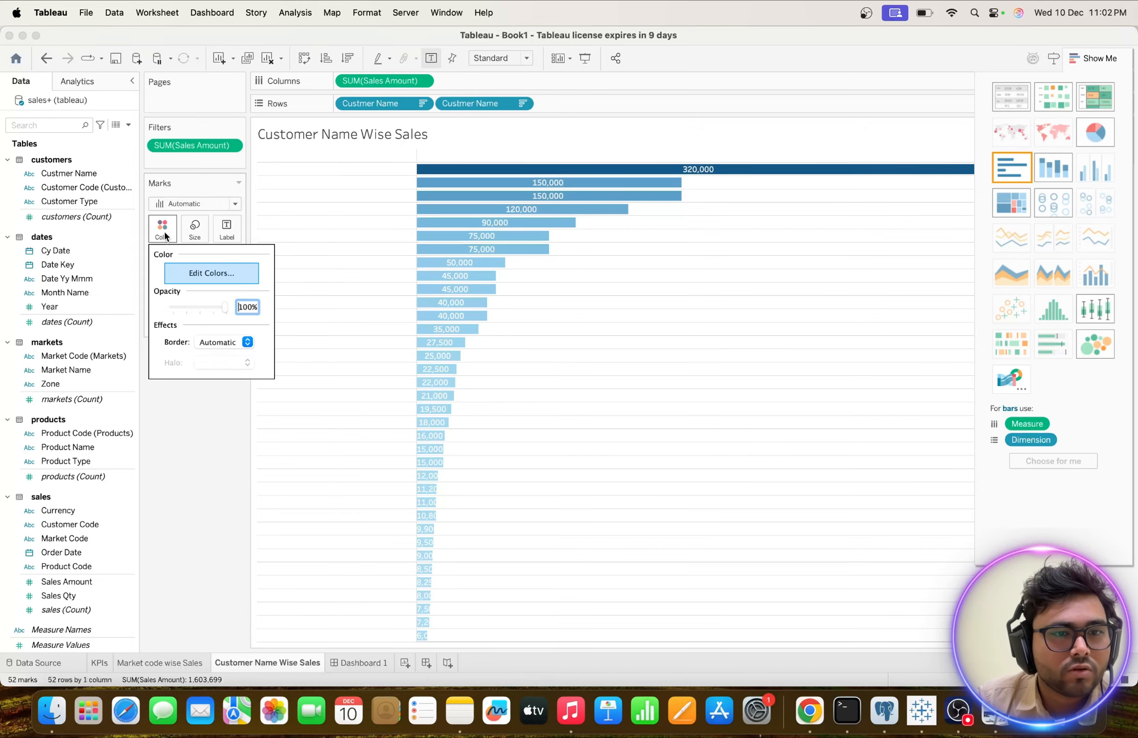
pyautogui.click(203, 273)
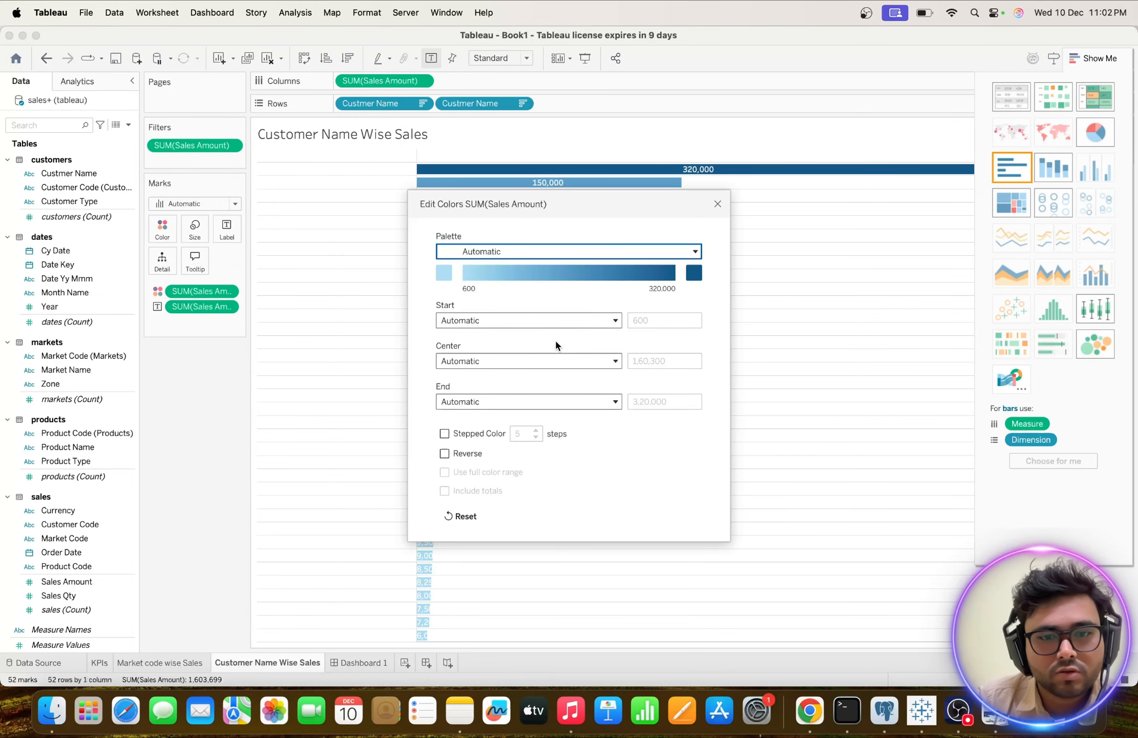
pyautogui.click(693, 256)
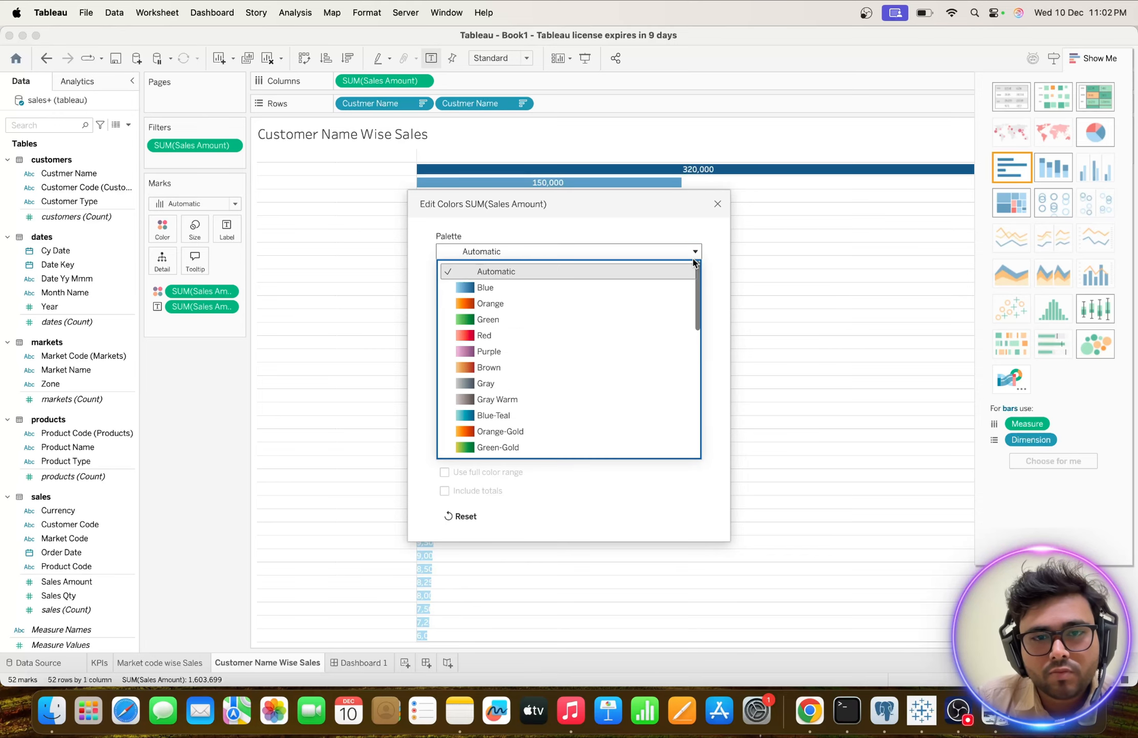
pyautogui.scroll(-3, 581, 364)
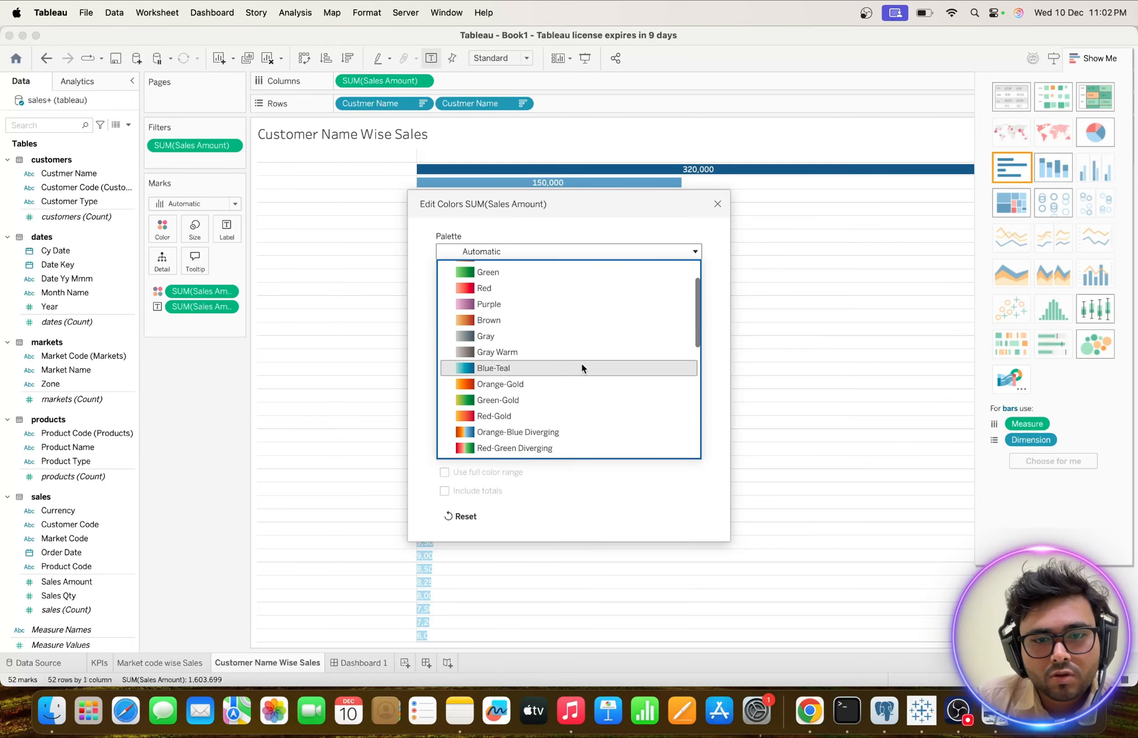
pyautogui.scroll(-5, 582, 367)
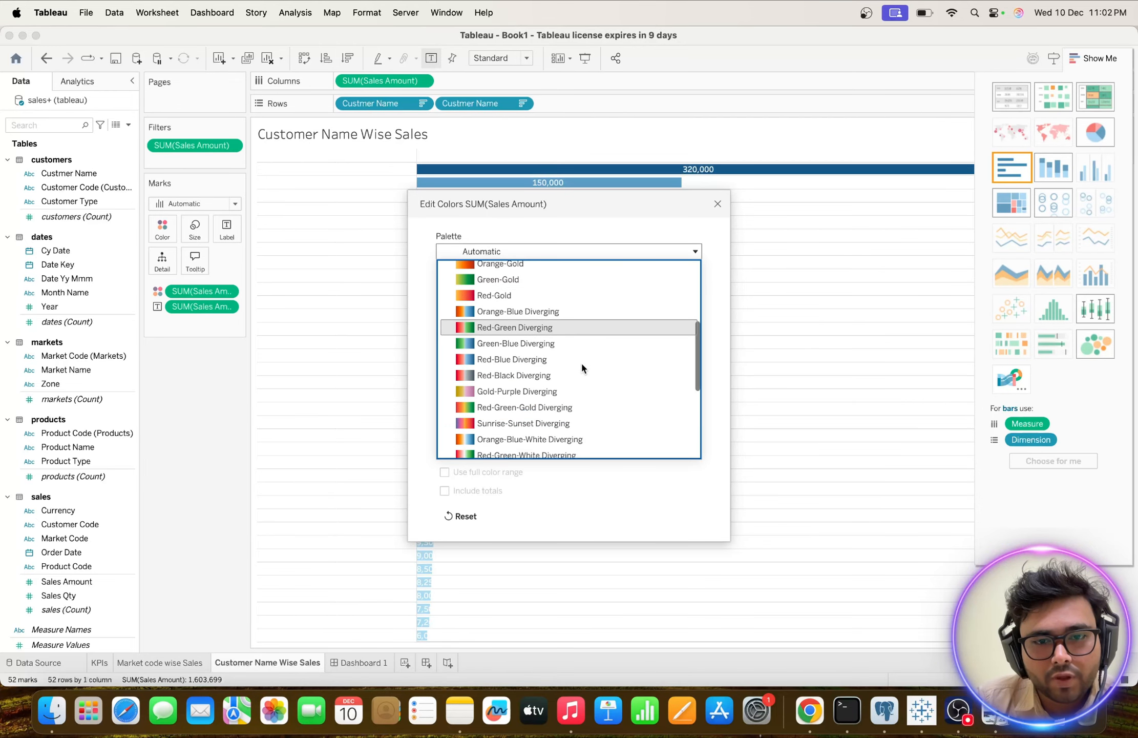
pyautogui.scroll(-3, 582, 367)
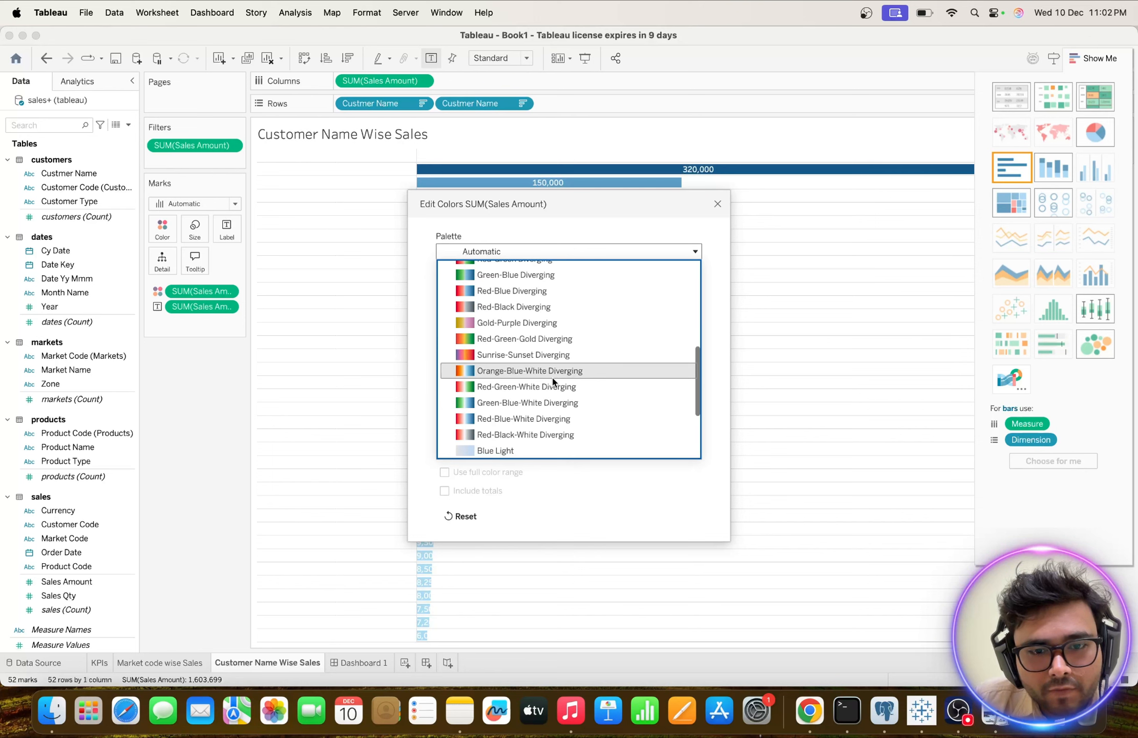
pyautogui.scroll(-4, 553, 382)
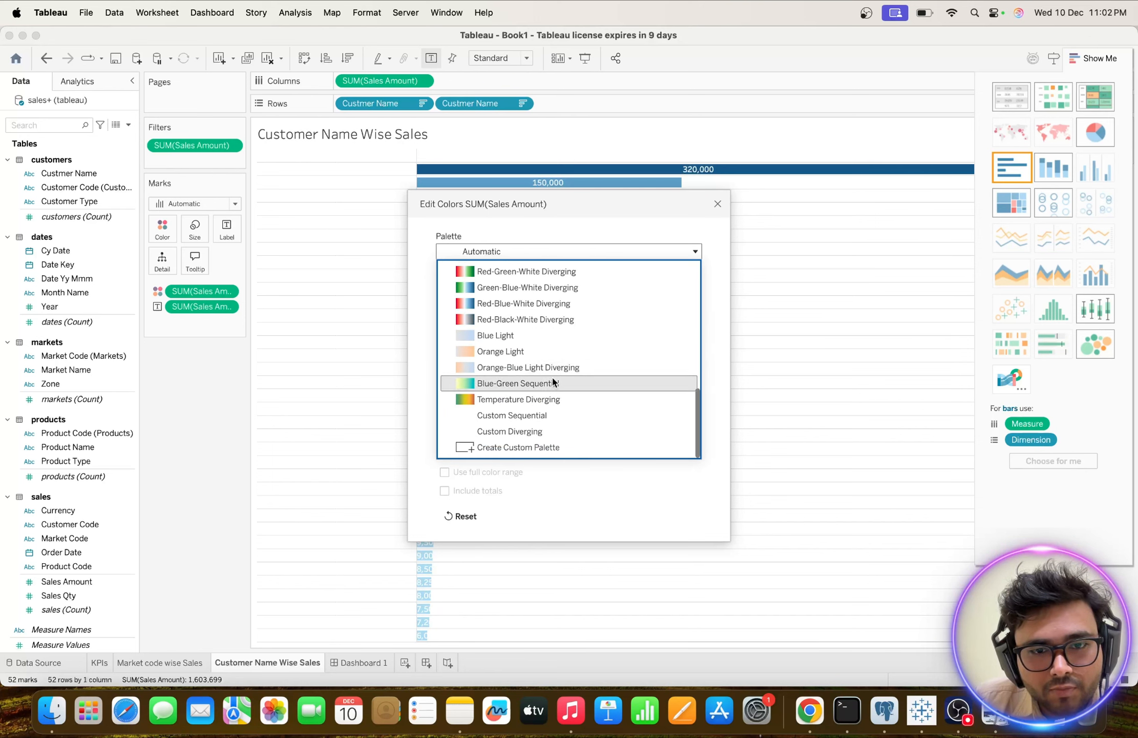
pyautogui.click(530, 383)
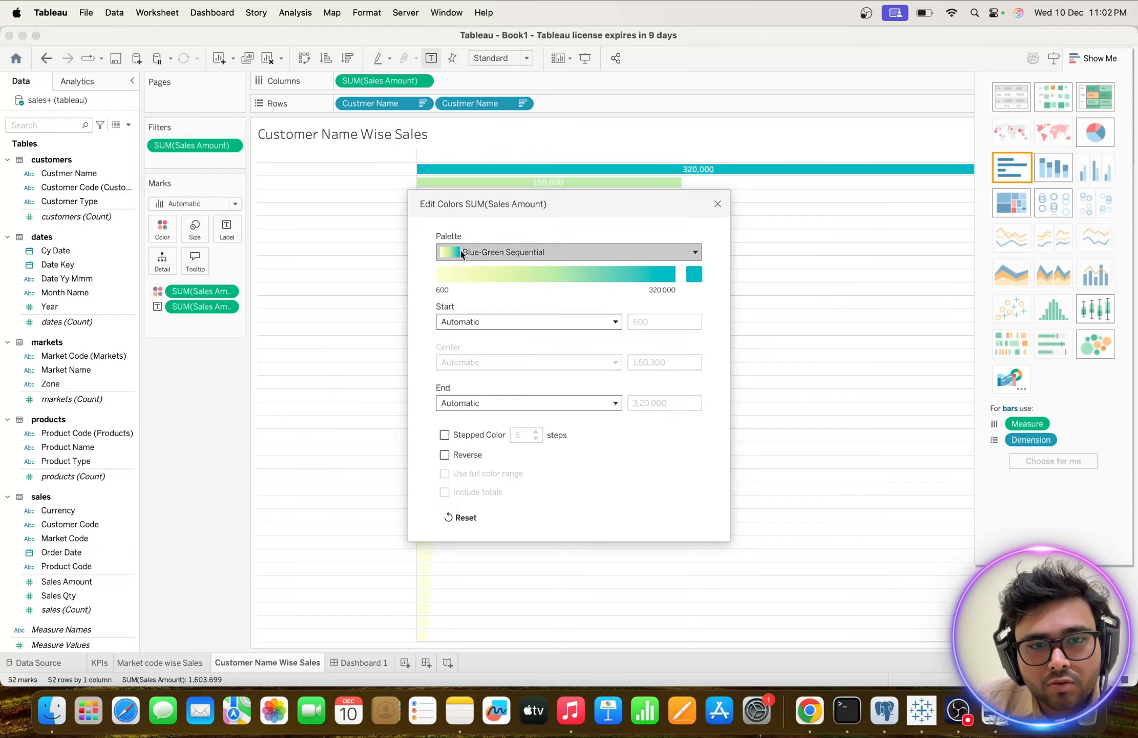
pyautogui.click(521, 252)
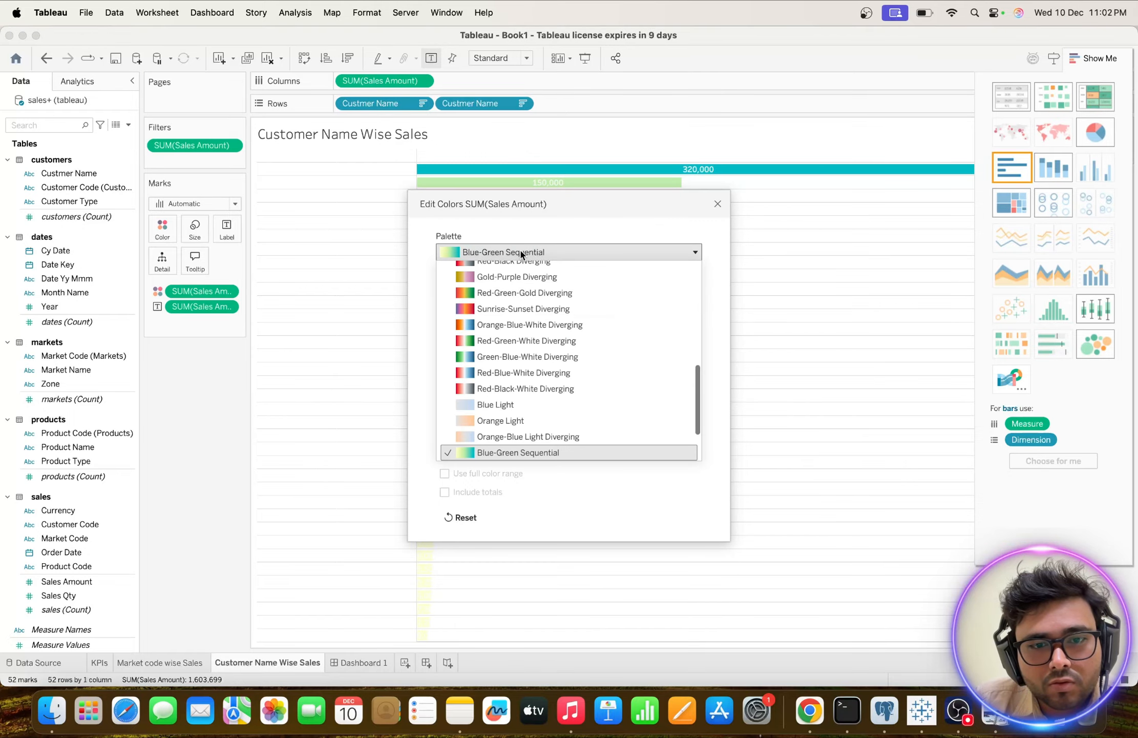
pyautogui.click(495, 450)
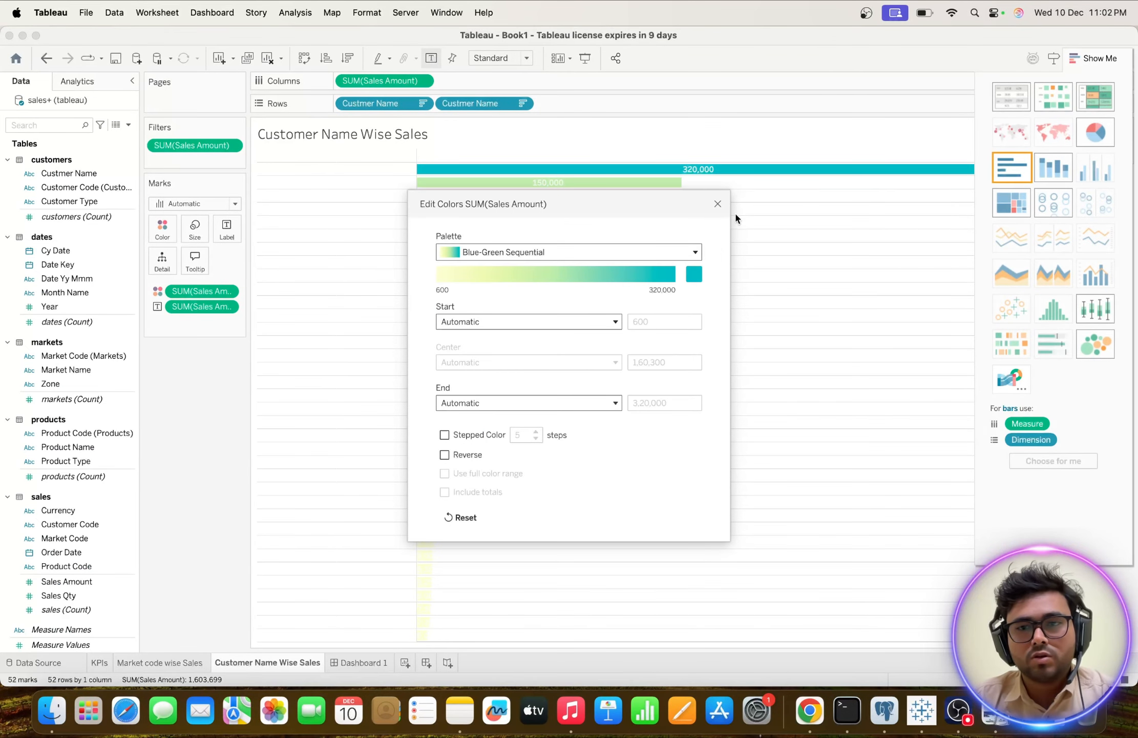
pyautogui.click(717, 204)
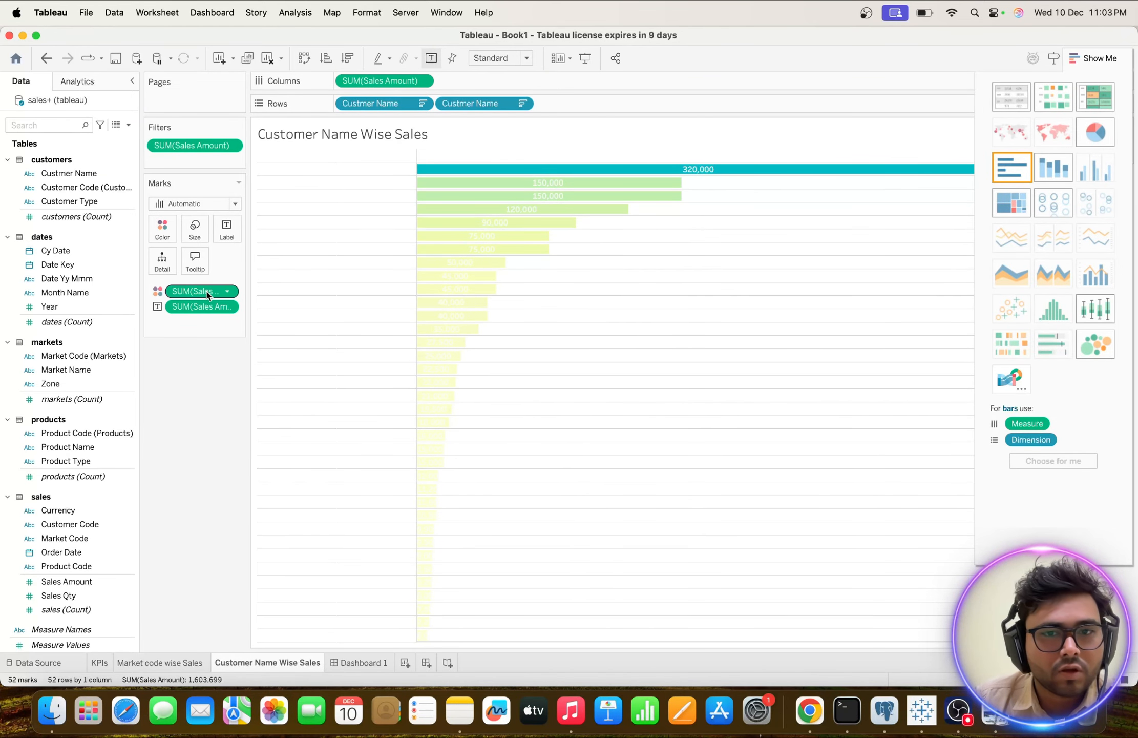
# Remove Sales Amount from the customer bars' colour encoding and check the chart on Dashboard 1.
pyautogui.moveTo(559, 167)
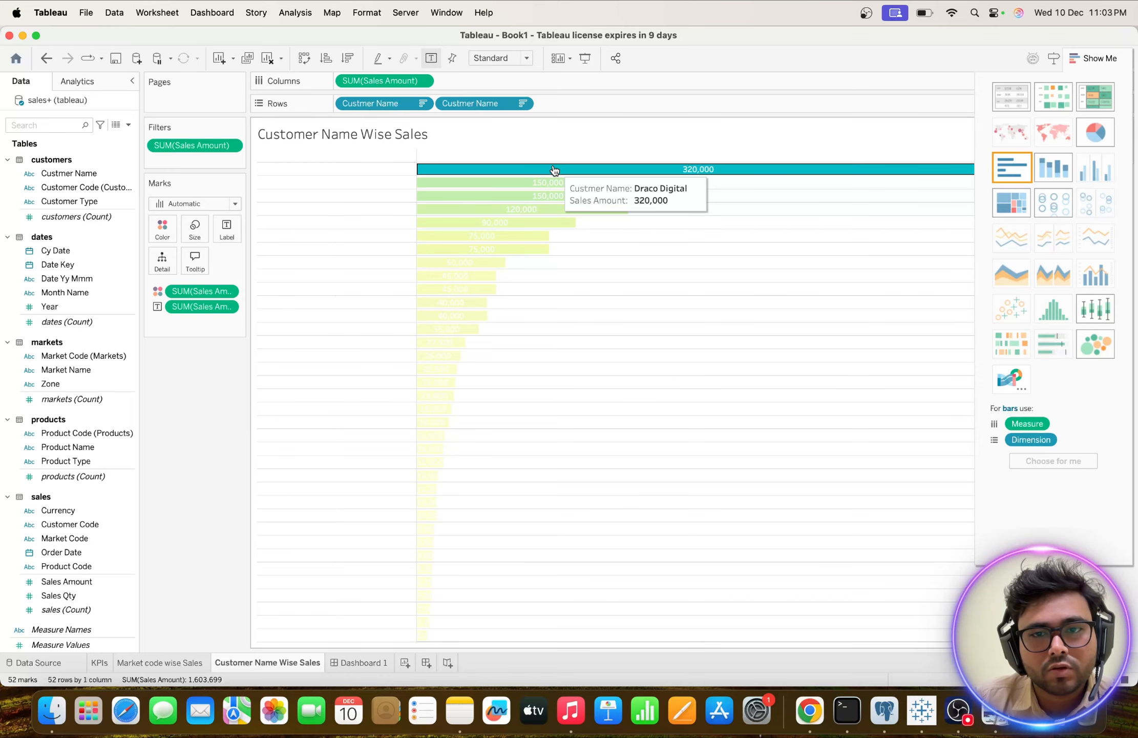
pyautogui.moveTo(202, 291); pyautogui.dragTo(198, 399)
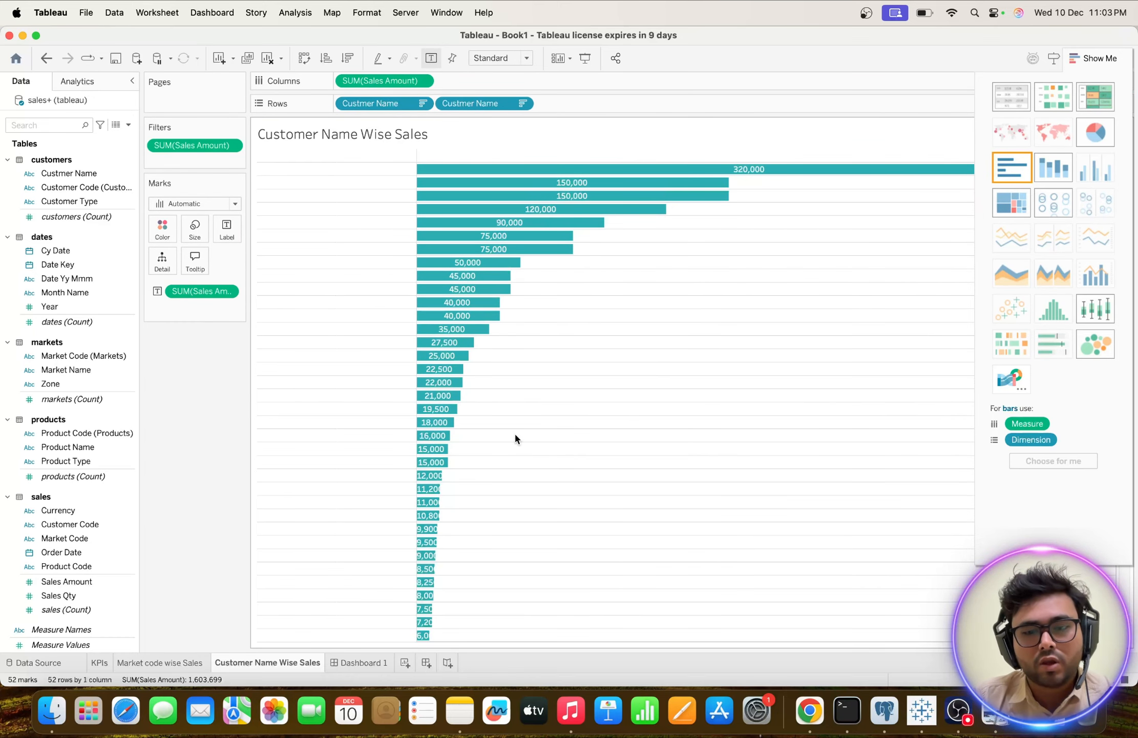
pyautogui.click(361, 663)
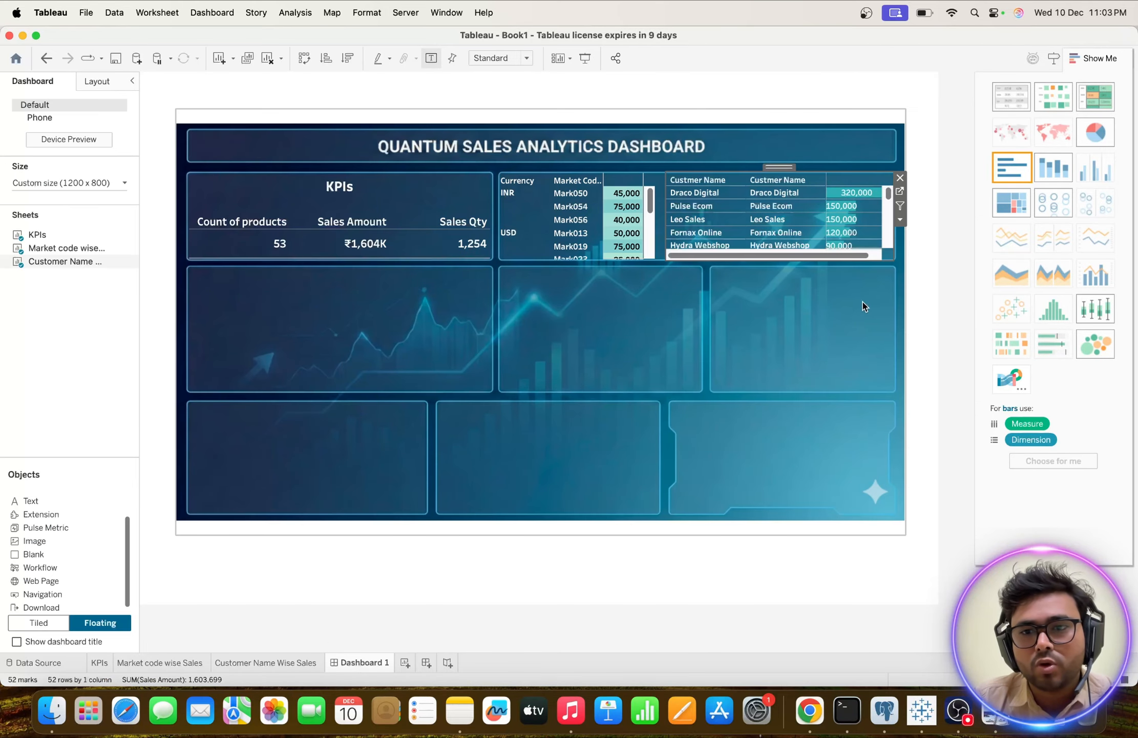
pyautogui.scroll(-10, 837, 229)
pyautogui.scroll(10, 837, 228)
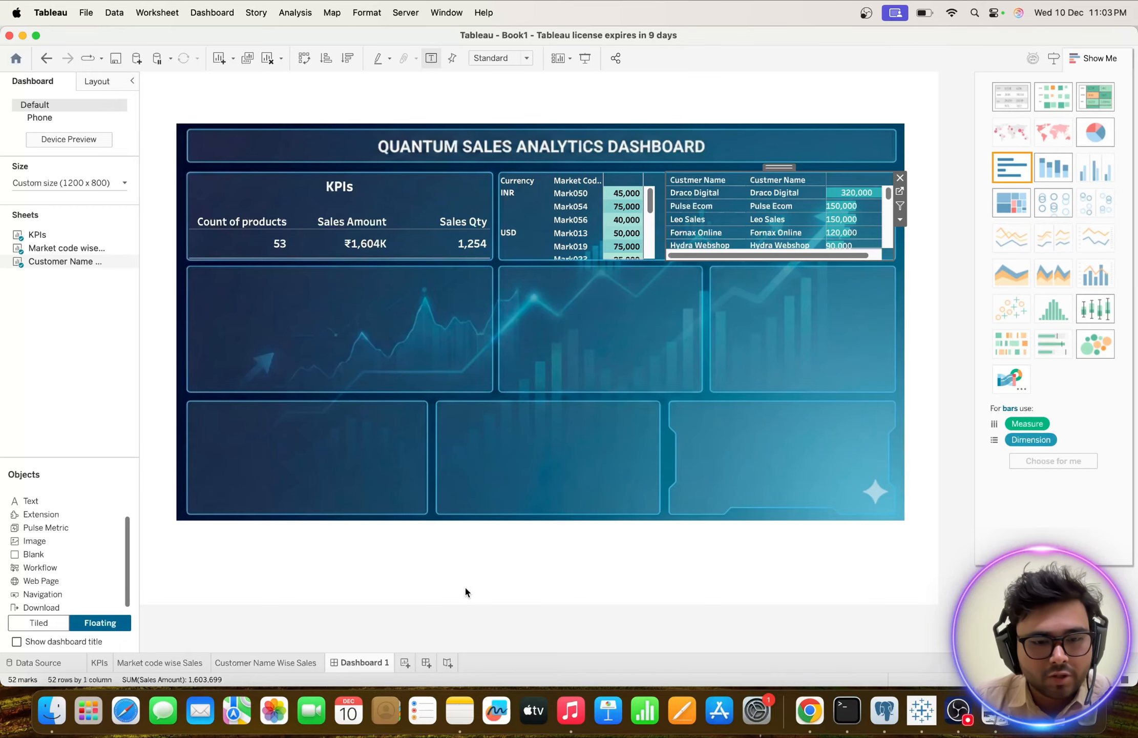
# Remove the duplicate Custmer Name field from the worksheet's Rows and check the customer chart on Dashboard 1.
pyautogui.click(263, 664)
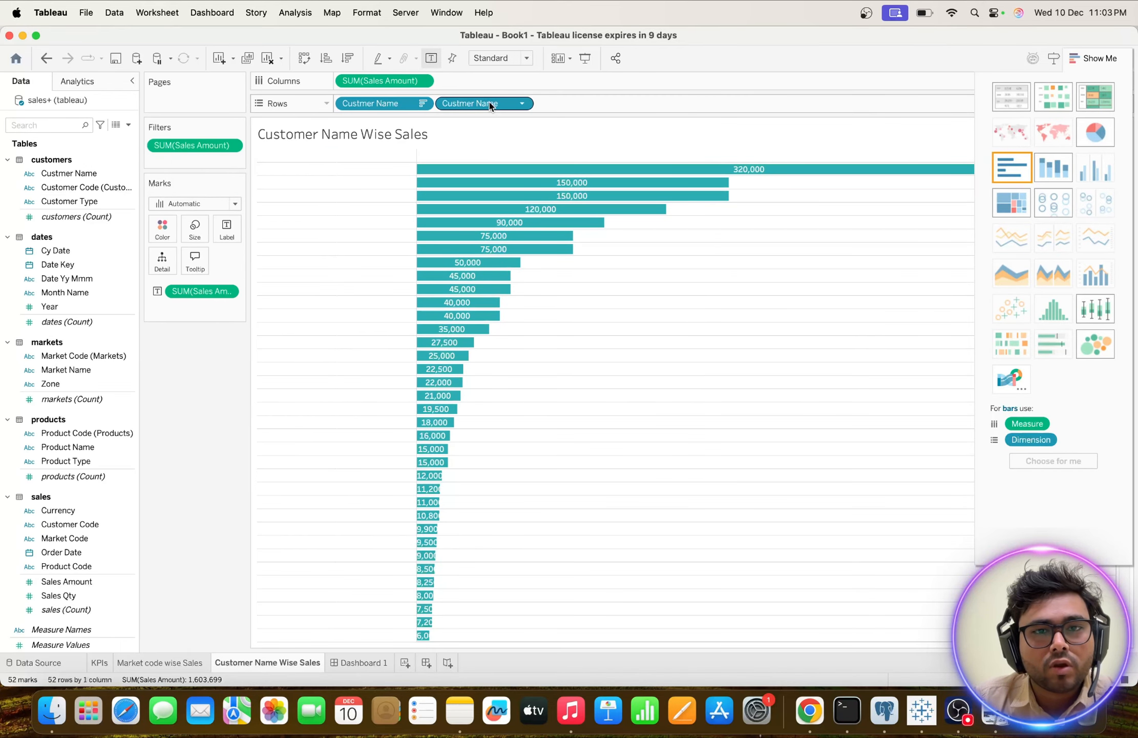
pyautogui.moveTo(489, 103); pyautogui.dragTo(204, 394)
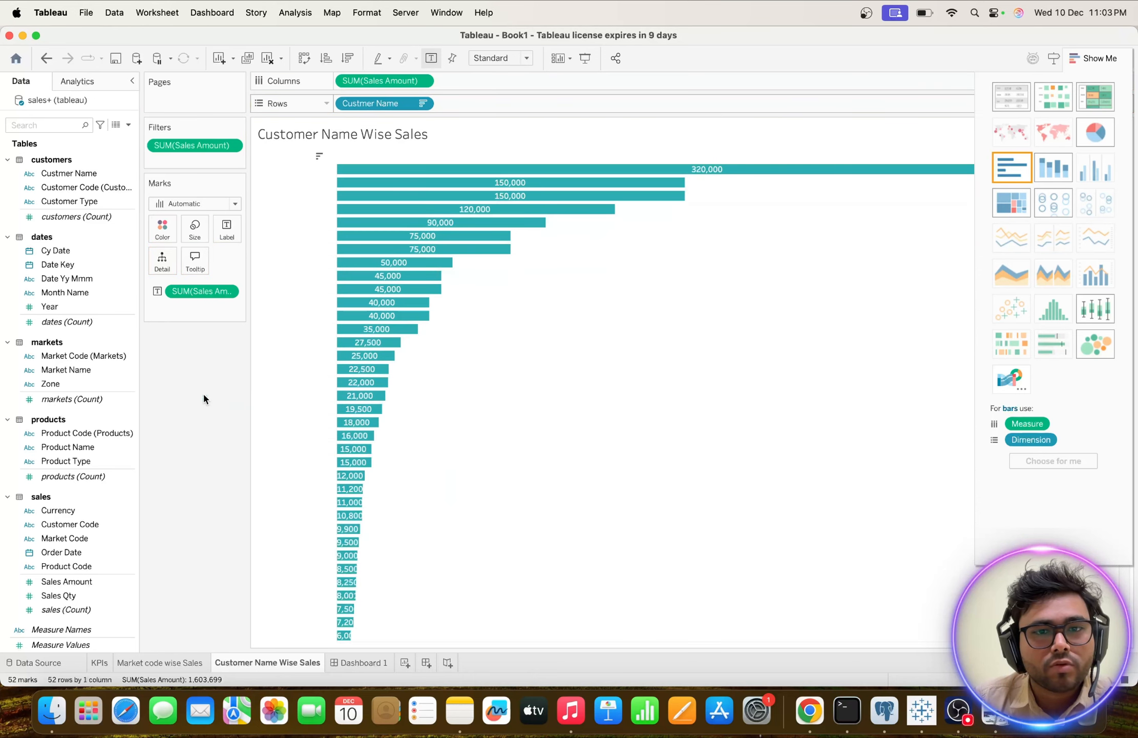
pyautogui.click(364, 663)
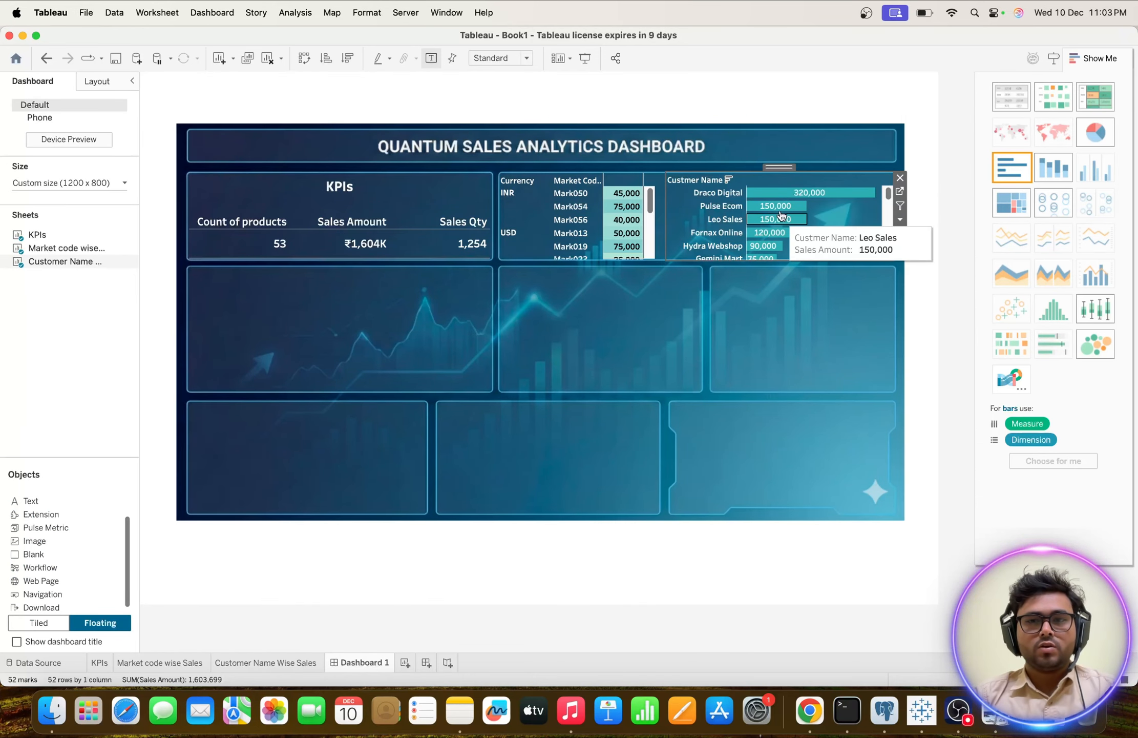
pyautogui.scroll(-5, 773, 241)
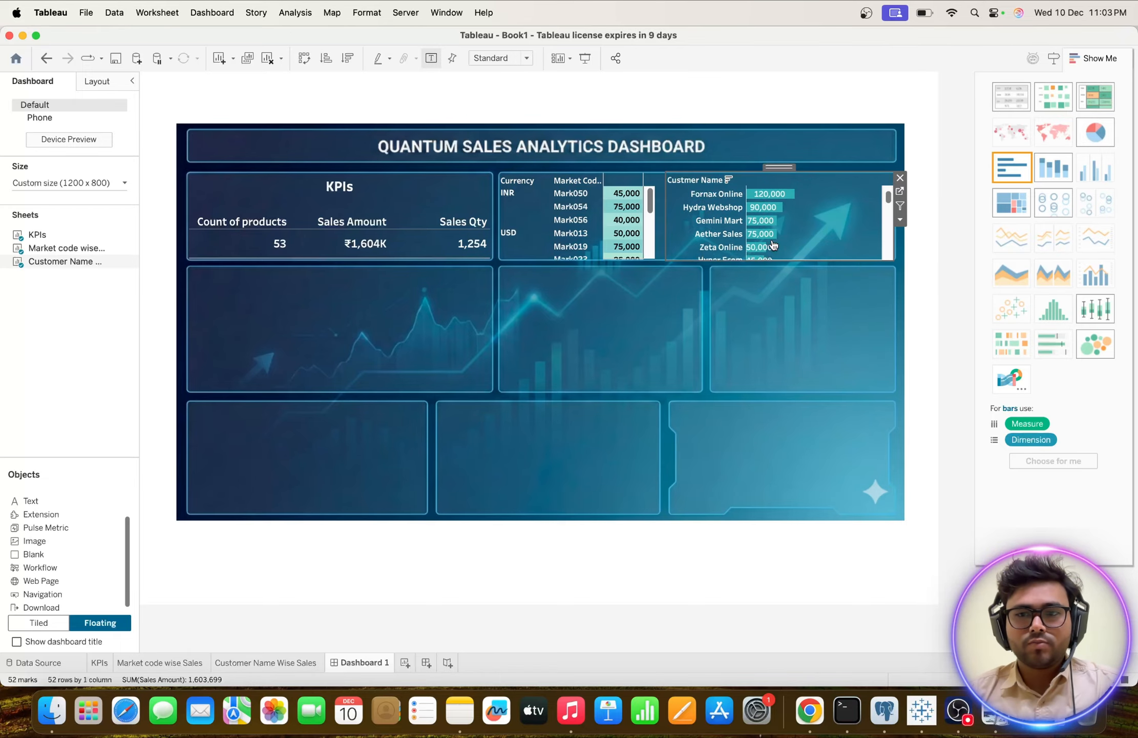
pyautogui.scroll(5, 773, 240)
# Check the customer bars' colour in the Dashboard_image reference in Preview and return to Dashboard 1 in Tableau.
pyautogui.hotkey('ctrl', 'Up')
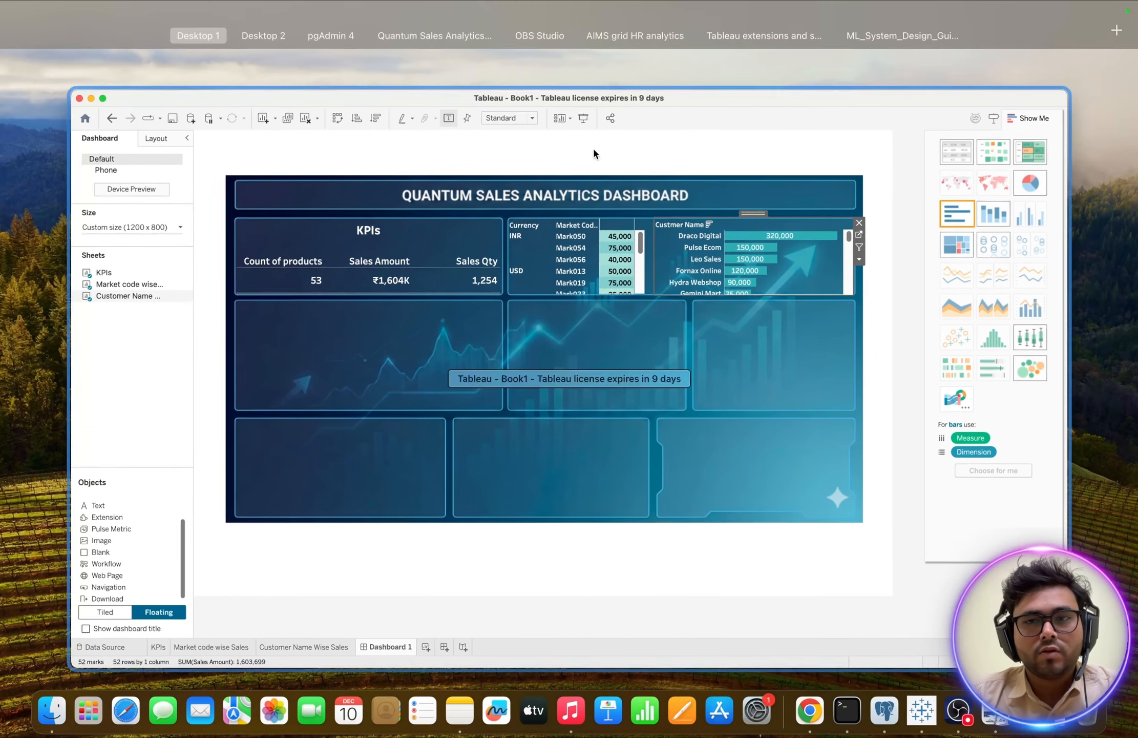
pyautogui.click(226, 57)
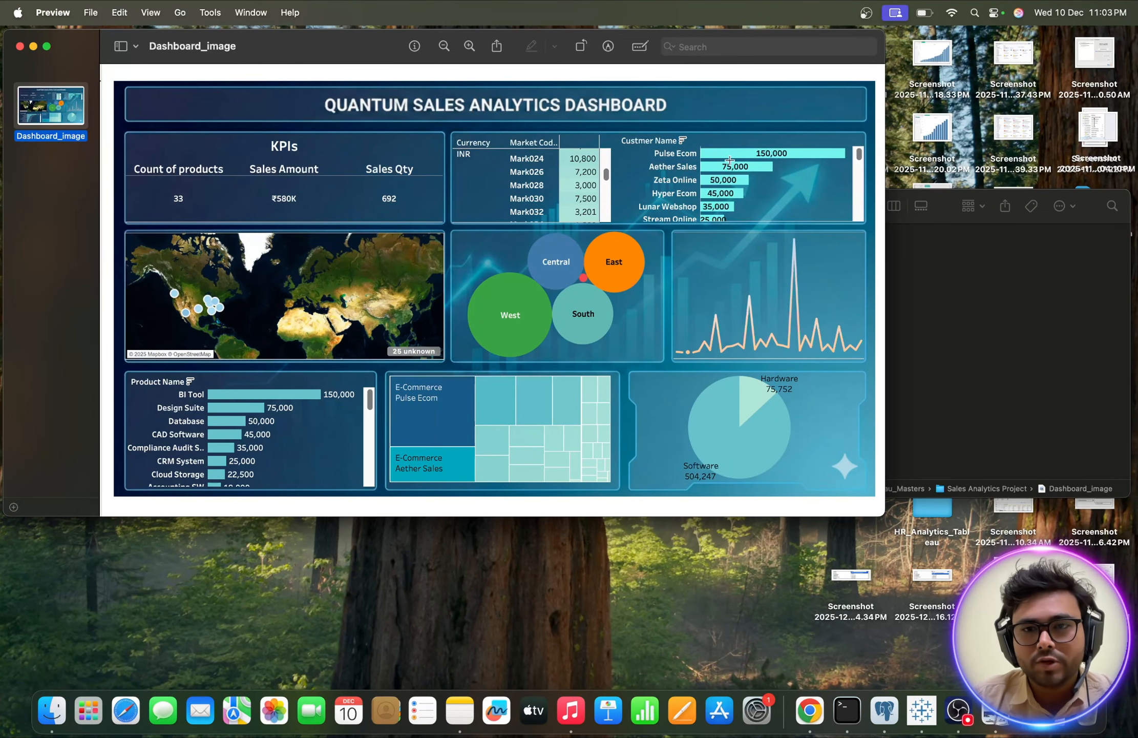
pyautogui.hotkey('ctrl', 'Up')
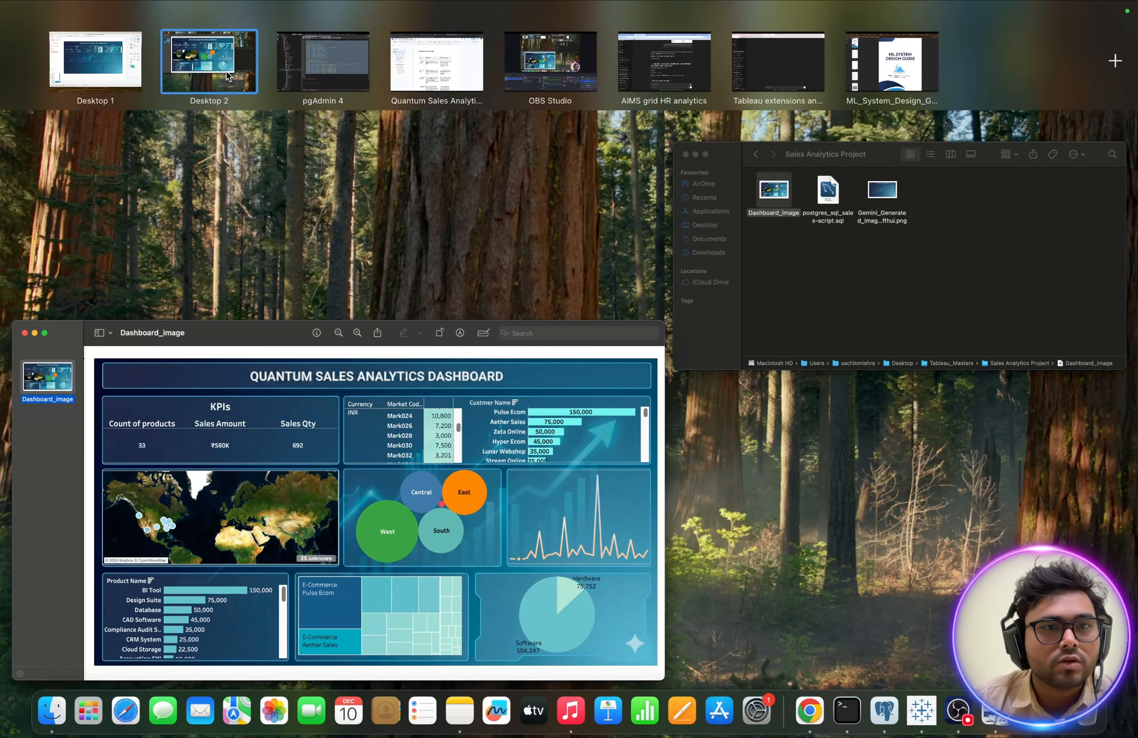
pyautogui.click(206, 70)
pyautogui.click(922, 709)
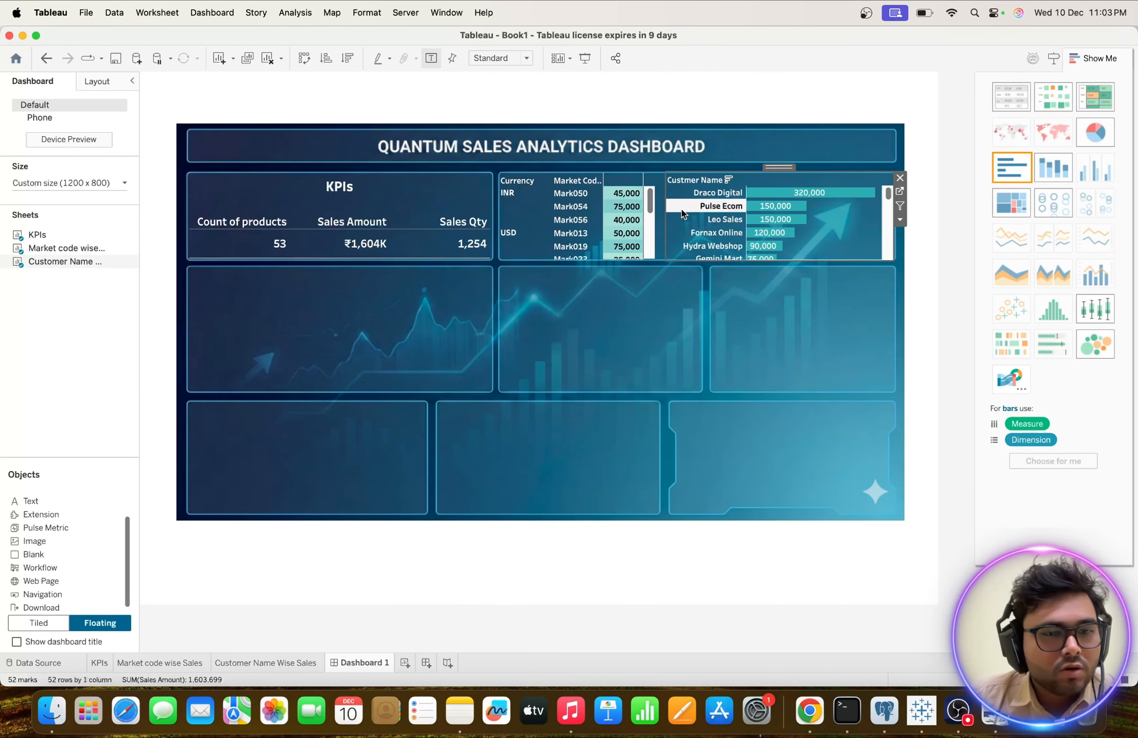
# Give the customer bars a brighter custom teal colour and check the chart on Dashboard 1.
pyautogui.click(261, 663)
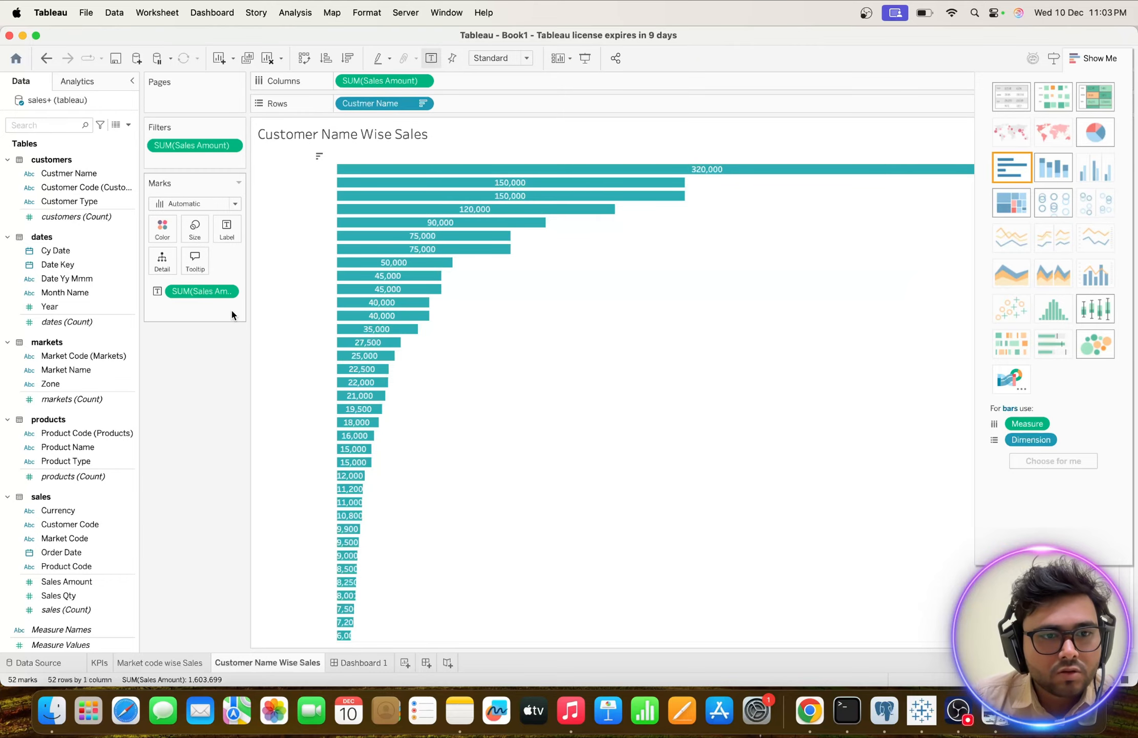
pyautogui.click(162, 228)
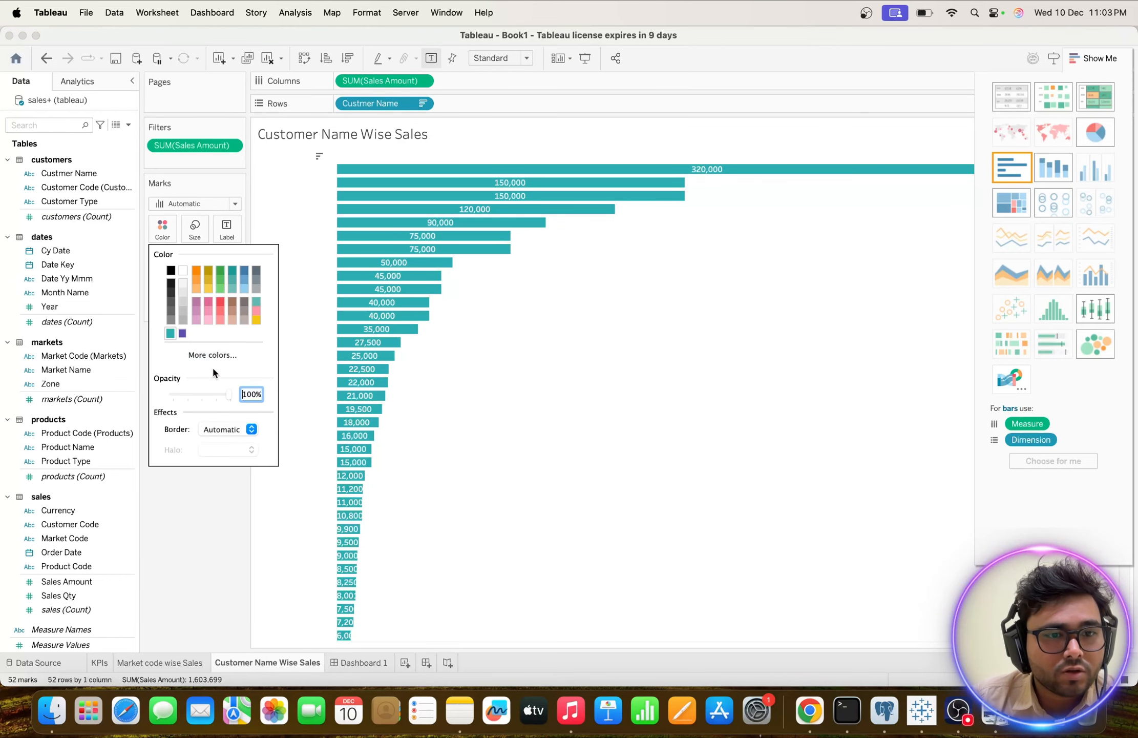
pyautogui.click(190, 356)
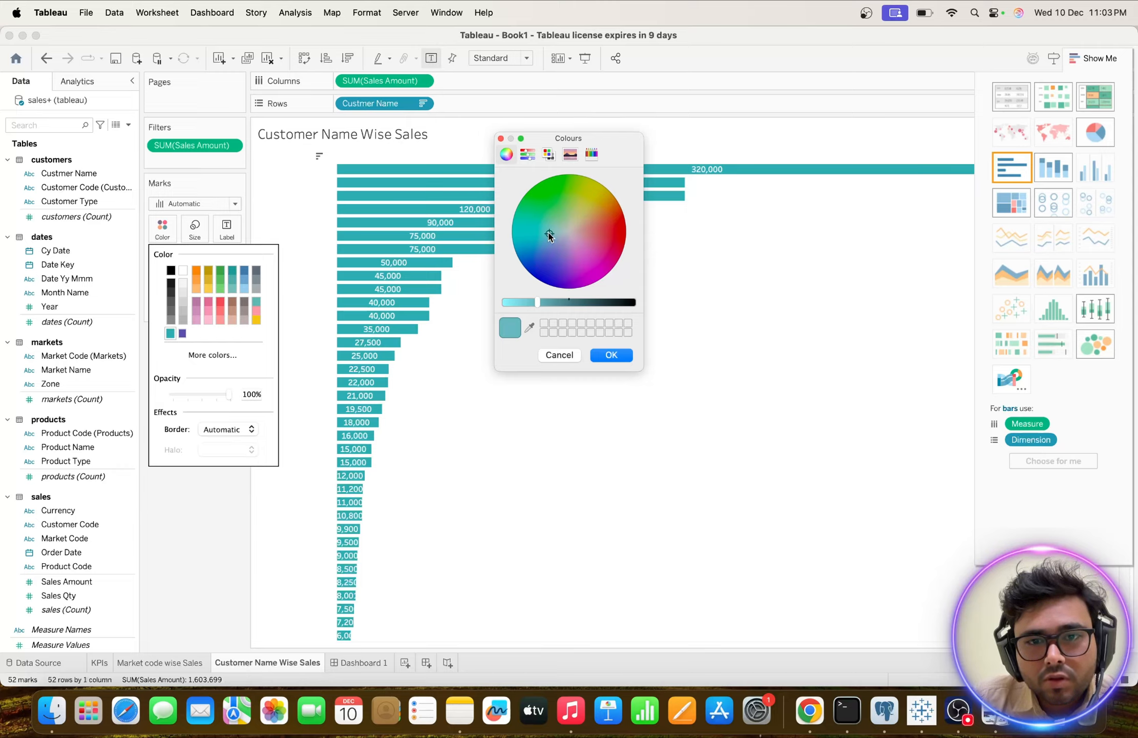
pyautogui.moveTo(547, 235); pyautogui.dragTo(541, 235)
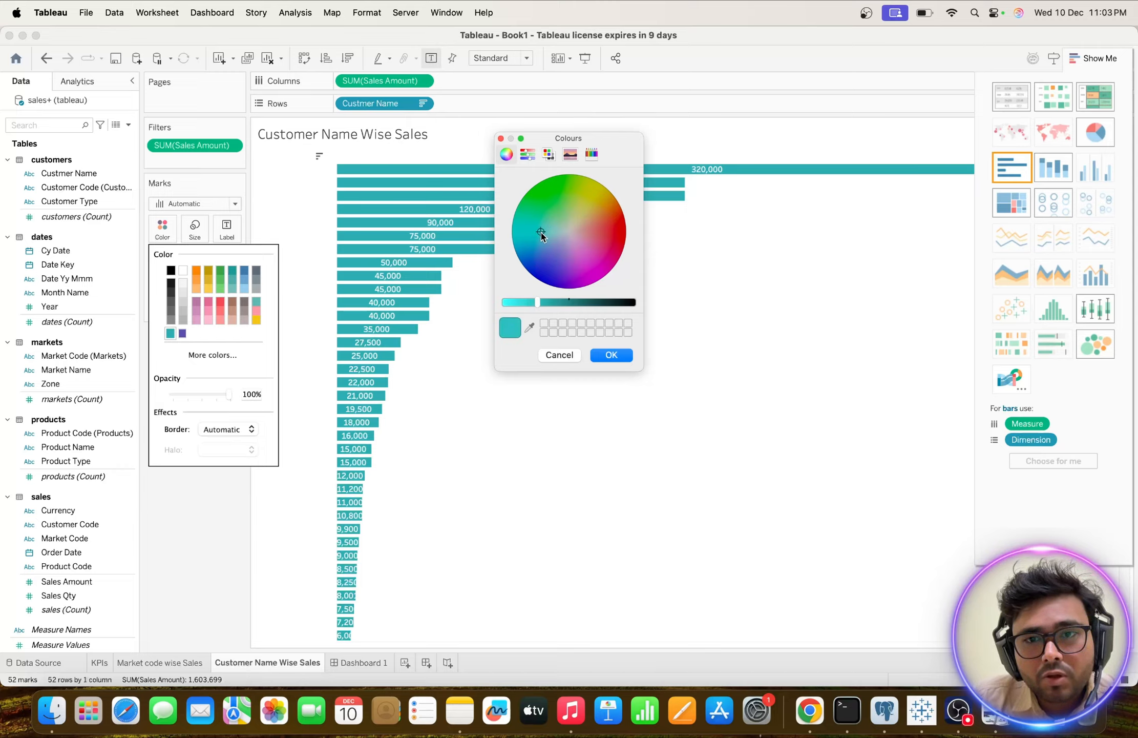
pyautogui.click(600, 355)
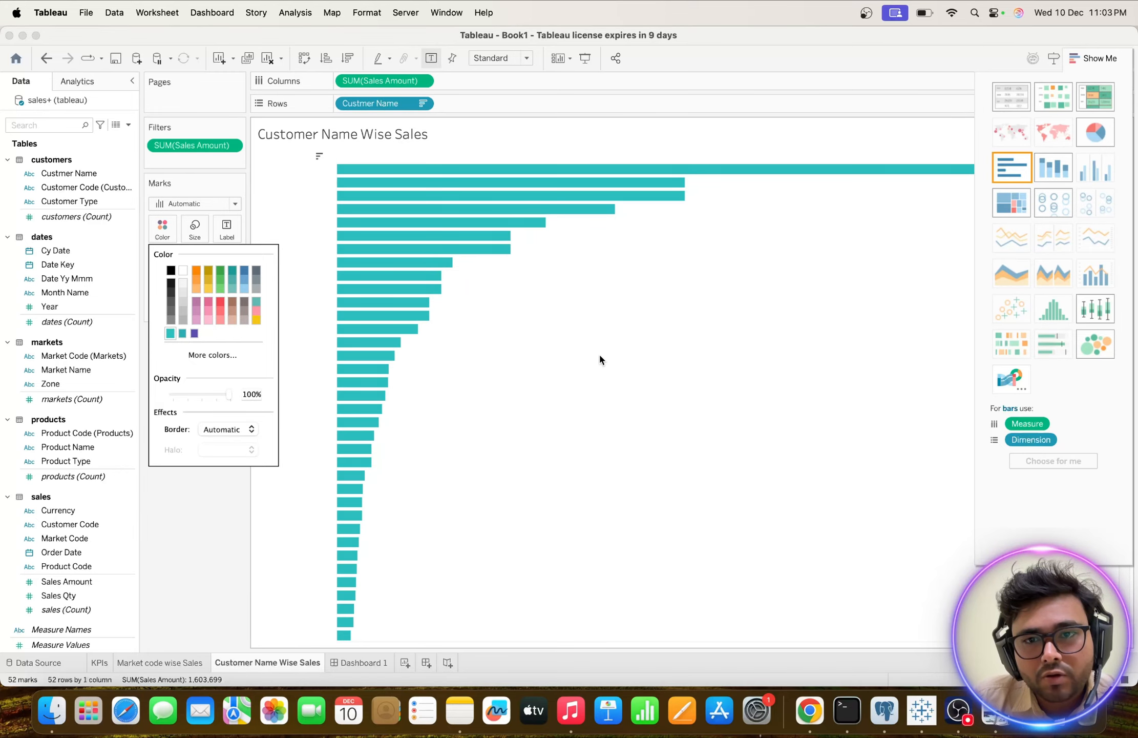
pyautogui.click(338, 664)
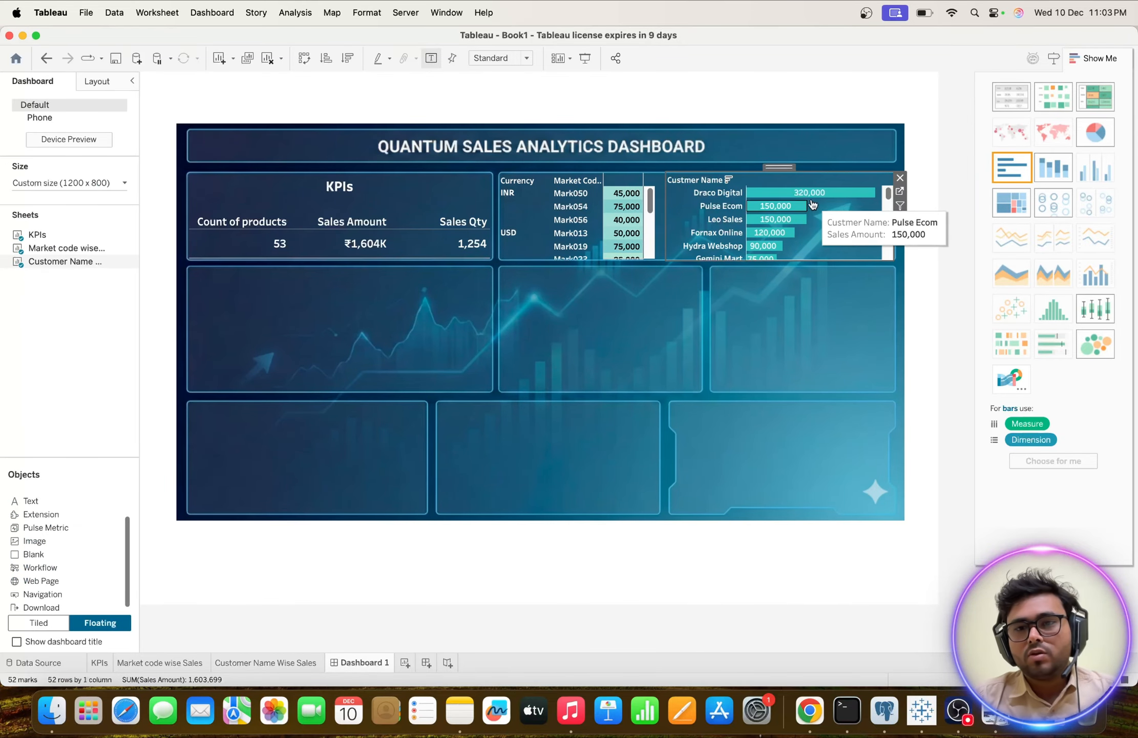
# Compare the recoloured customer bars with the Dashboard_image reference in Preview and return to Tableau.
pyautogui.moveTo(781, 224)
pyautogui.hotkey('ctrl', 'Up')
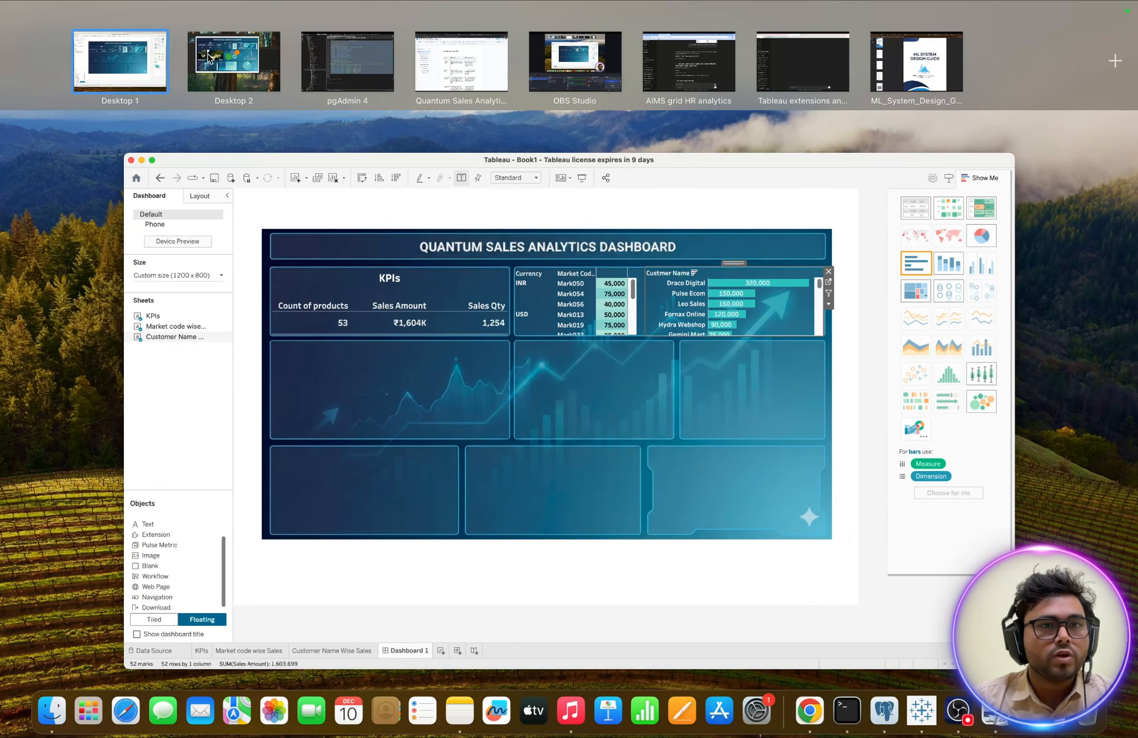
pyautogui.click(214, 60)
pyautogui.hotkey('ctrl', 'Up')
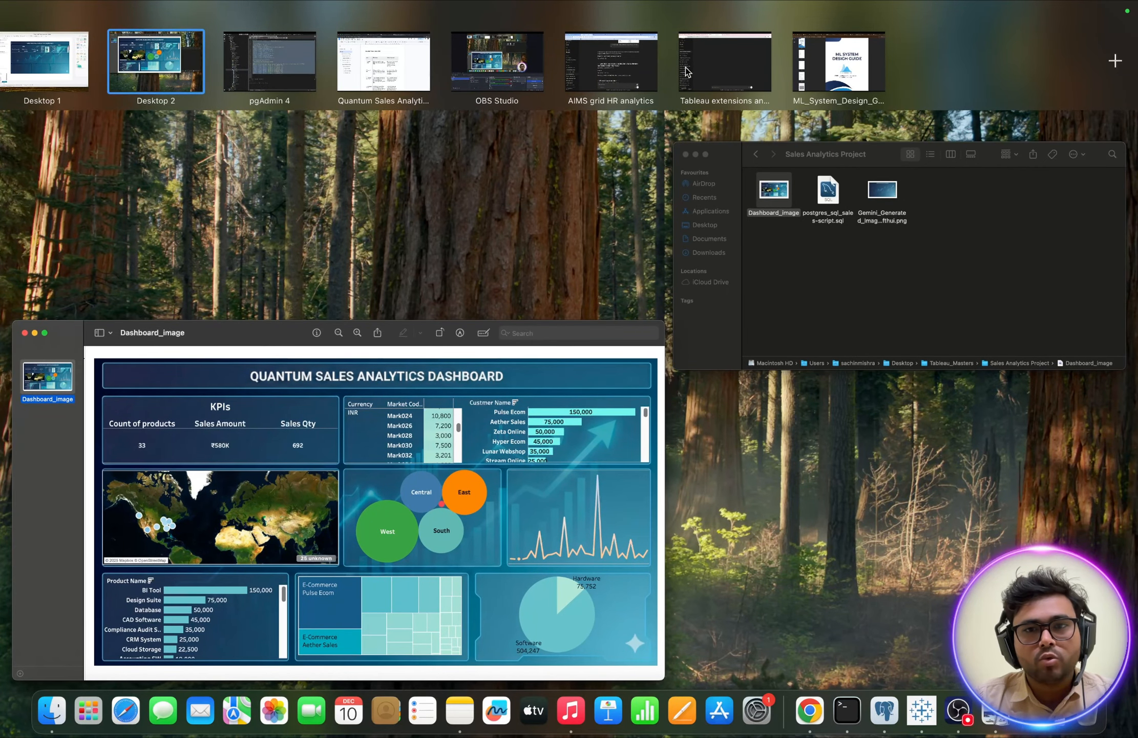
pyautogui.click(924, 716)
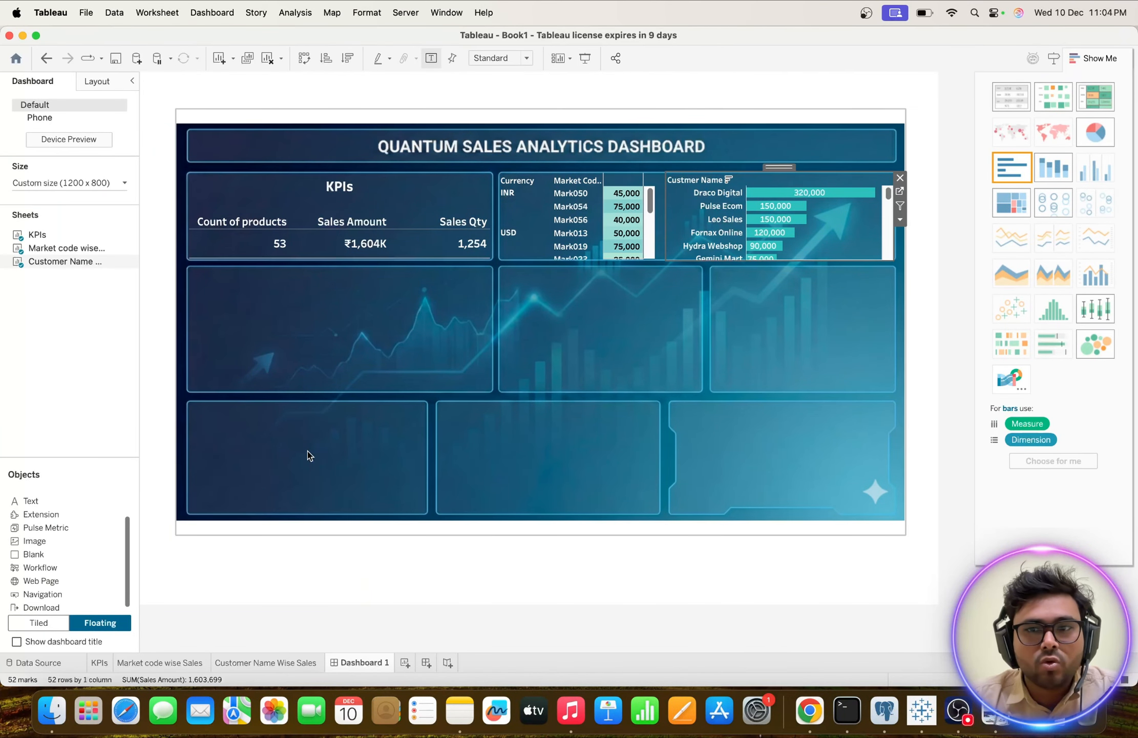
# Give the Customer Name Wise Sales bars a more saturated custom turquoise colour and check the chart on Dashboard 1.
pyautogui.click(273, 663)
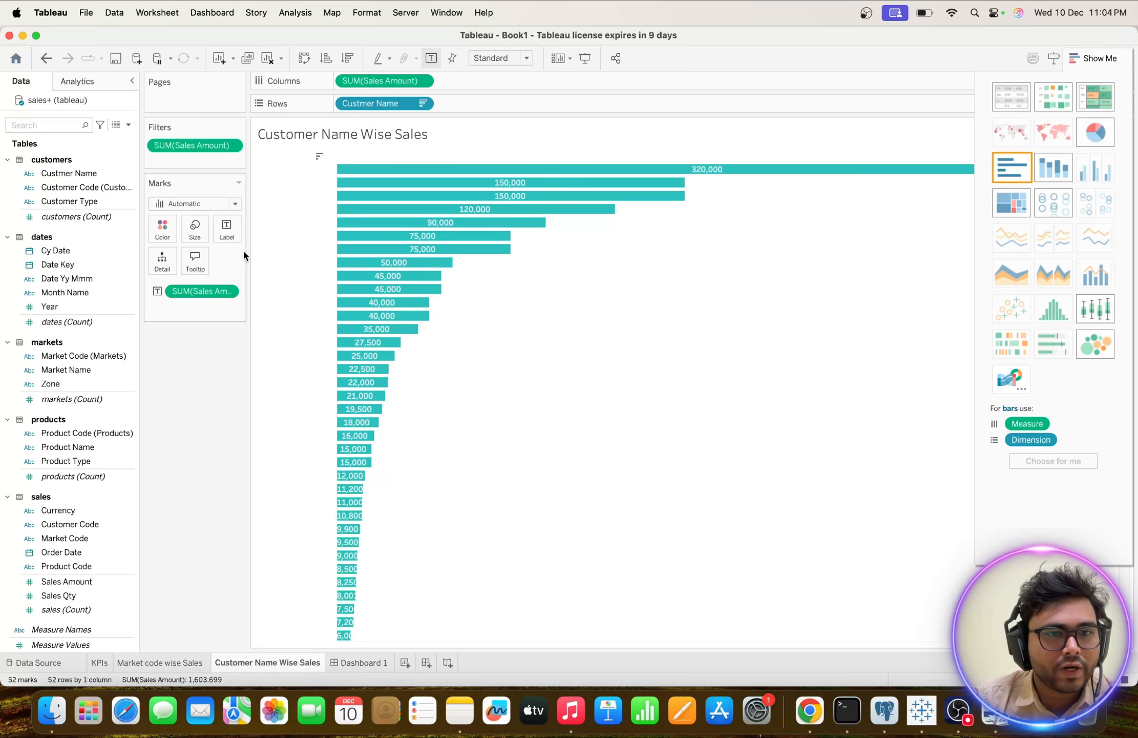
pyautogui.click(163, 240)
pyautogui.click(200, 358)
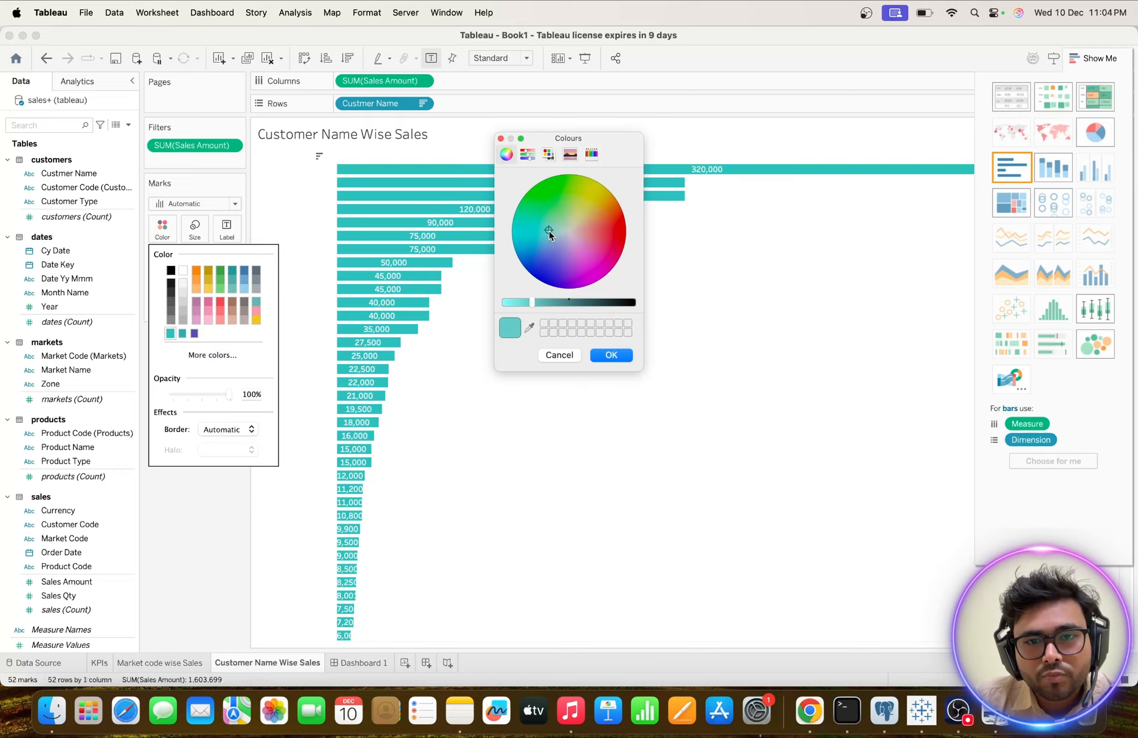
pyautogui.moveTo(549, 233); pyautogui.dragTo(541, 231)
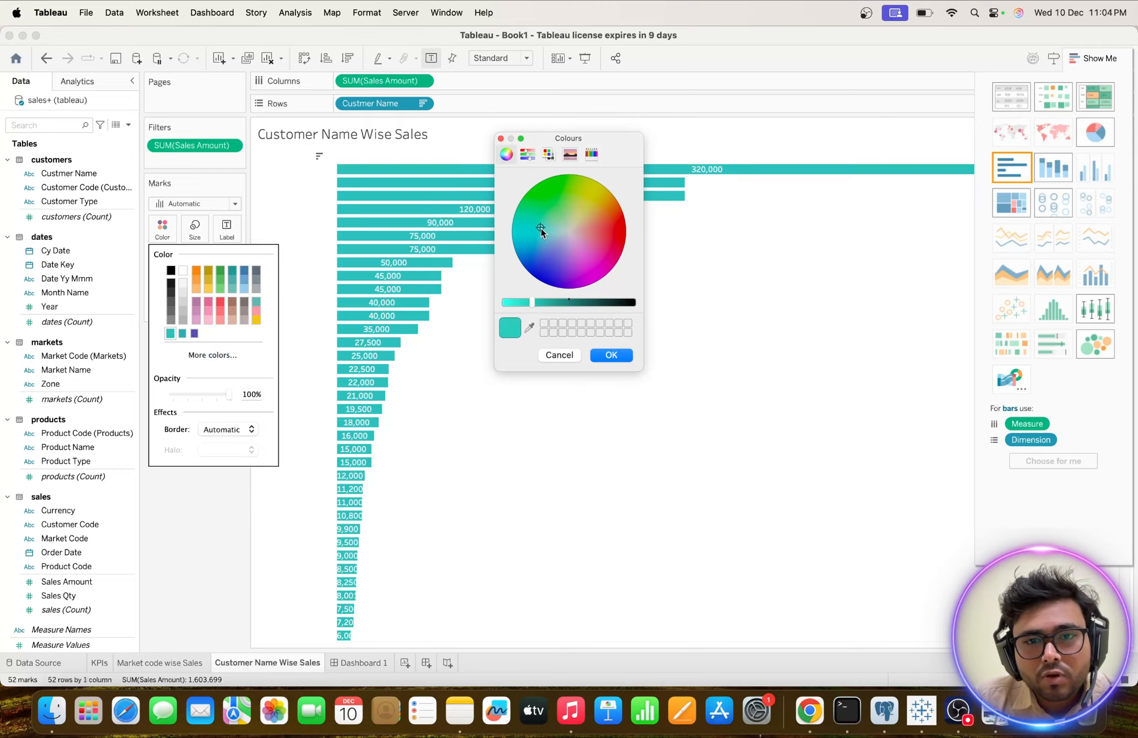
pyautogui.click(611, 355)
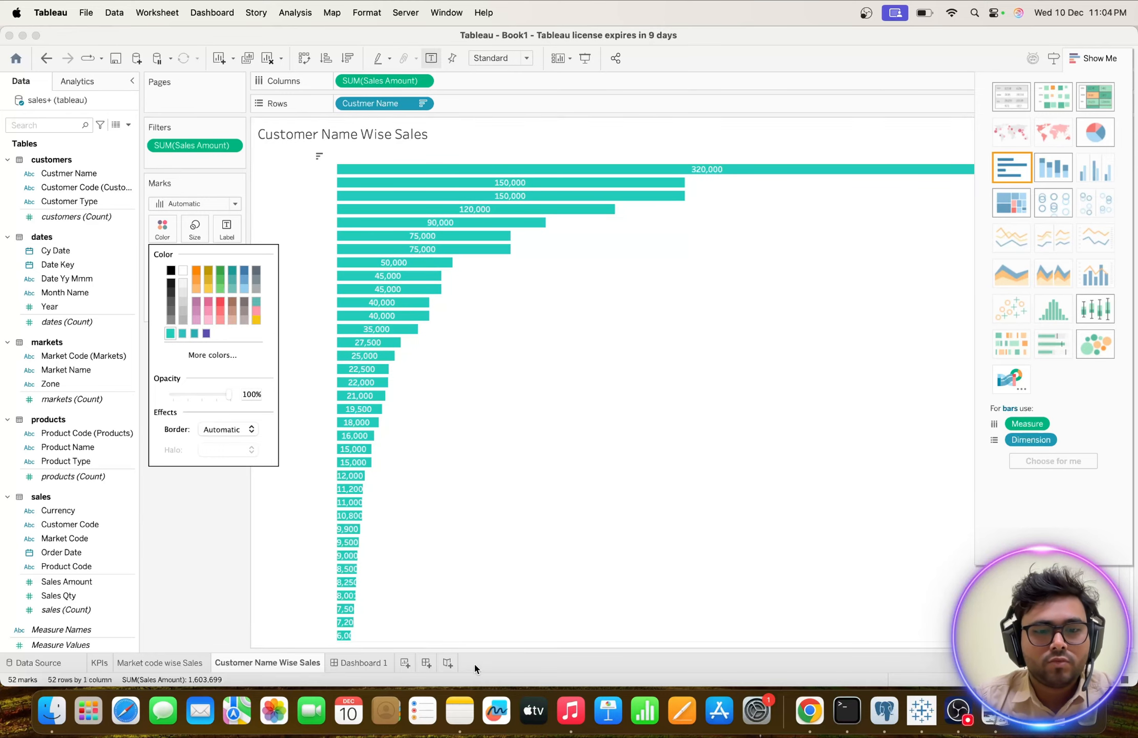
pyautogui.click(346, 664)
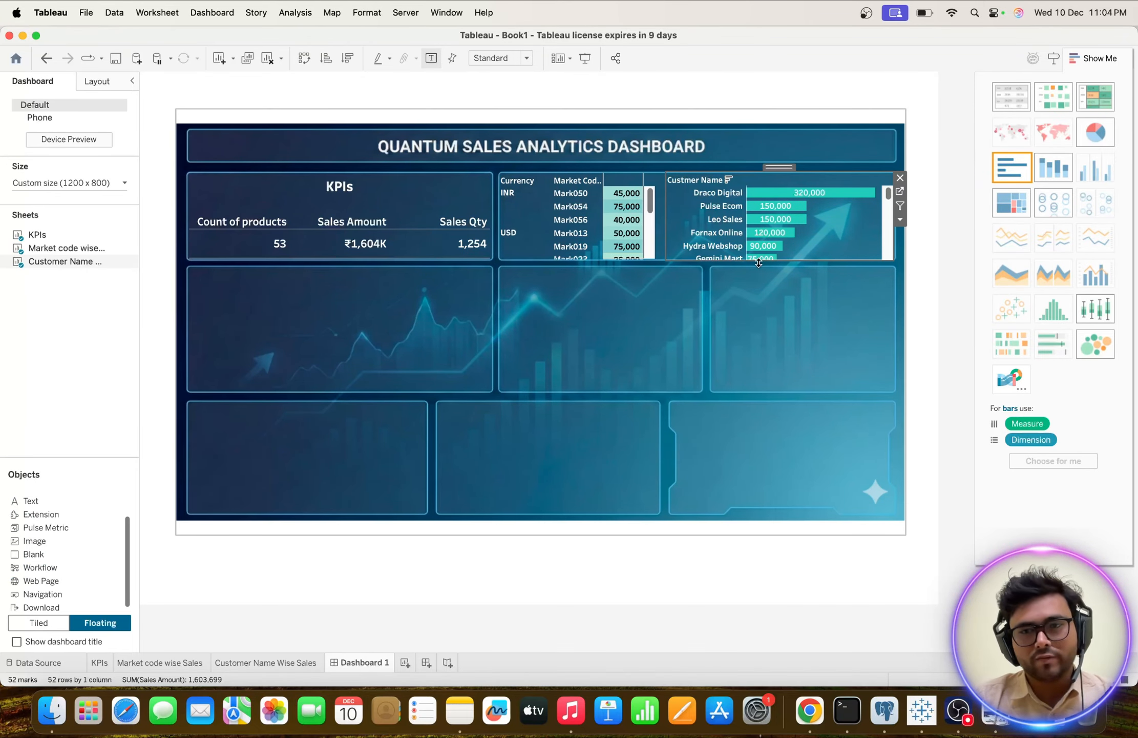
pyautogui.scroll(-10, 753, 218)
pyautogui.scroll(10, 752, 217)
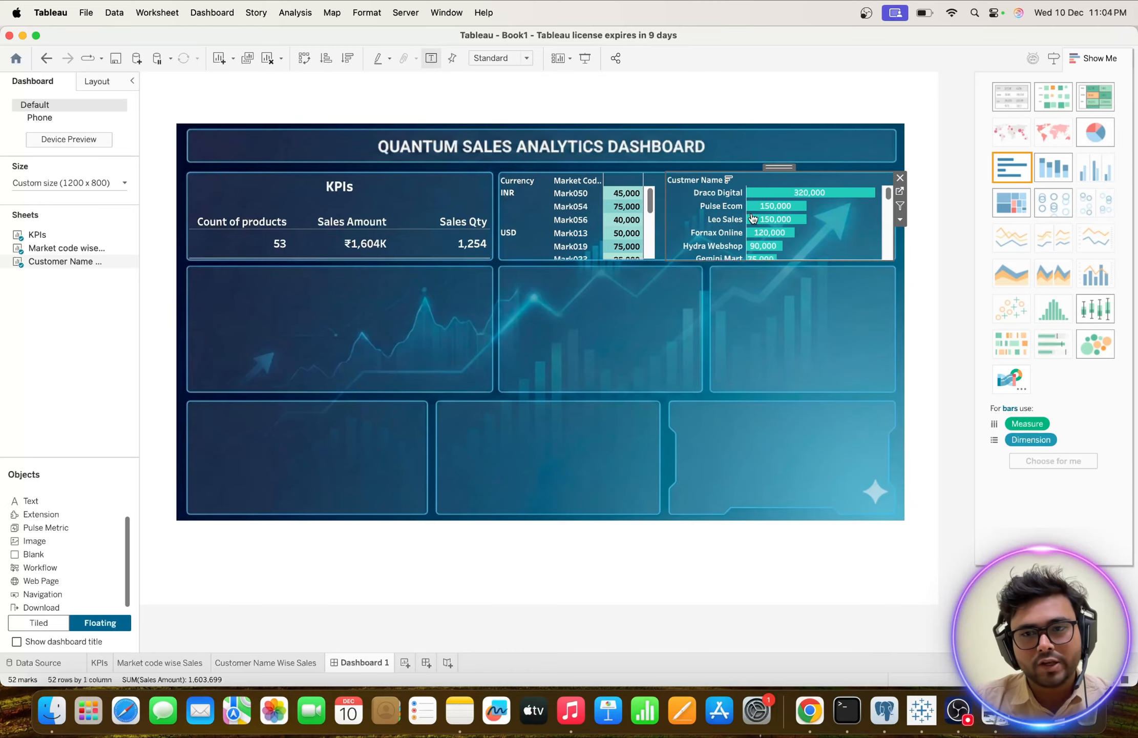
# Review the Dashboard_image reference in Preview for the next visual and return to Tableau.
pyautogui.hotkey('ctrl', 'Up')
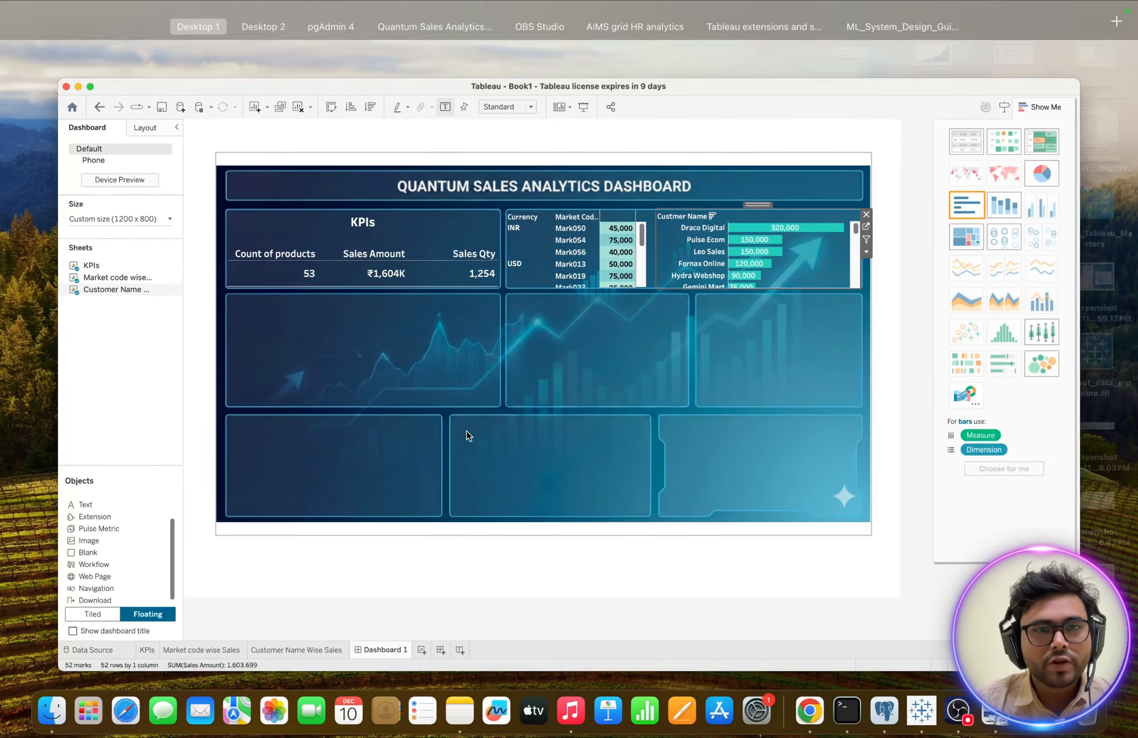
pyautogui.click(267, 73)
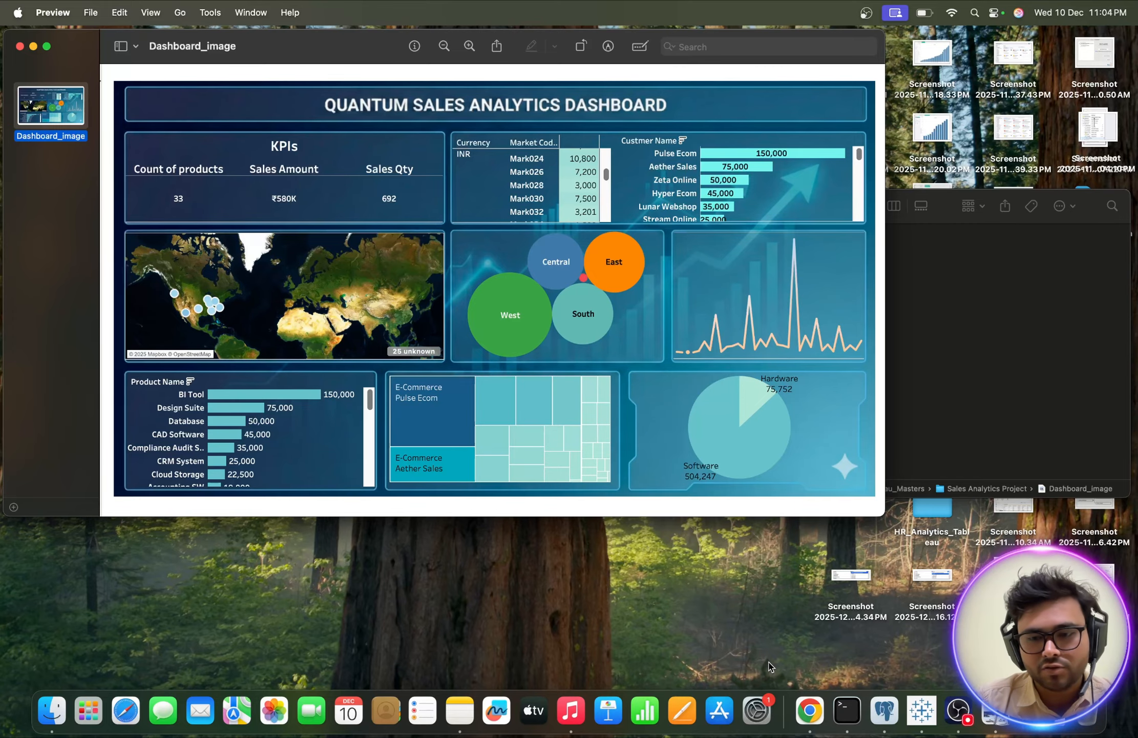
pyautogui.click(922, 710)
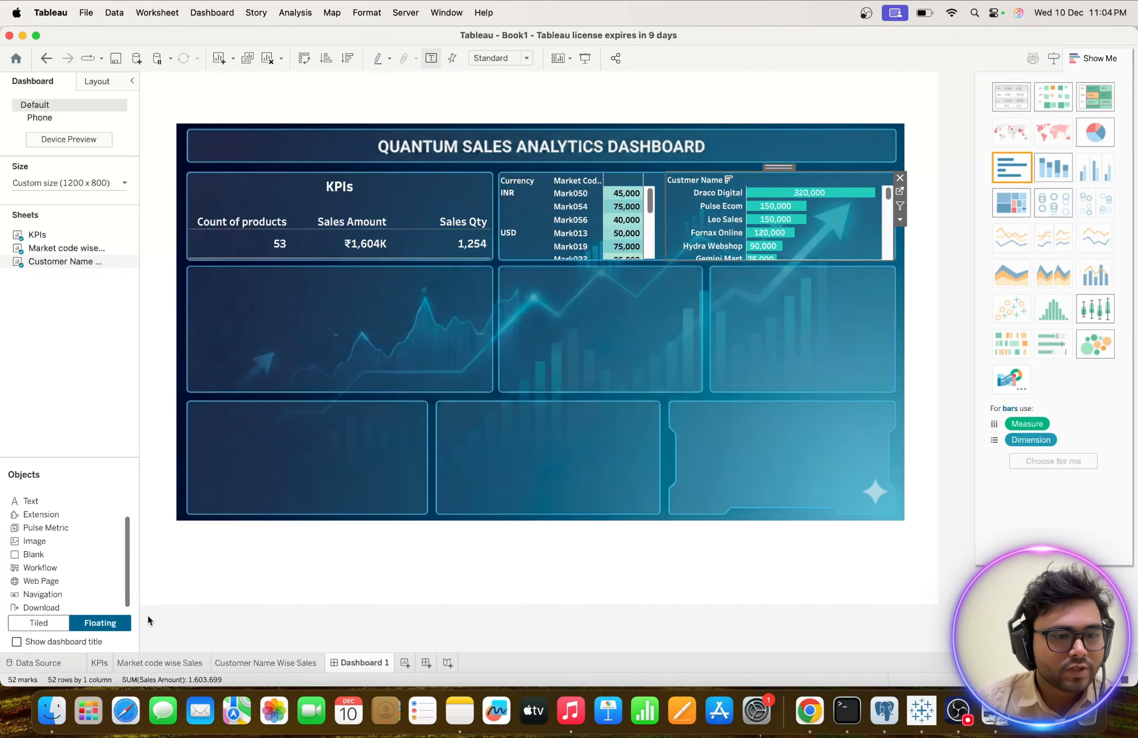
# Examine the sales and markets tables in the data source, including the market names and zones.
pyautogui.click(46, 664)
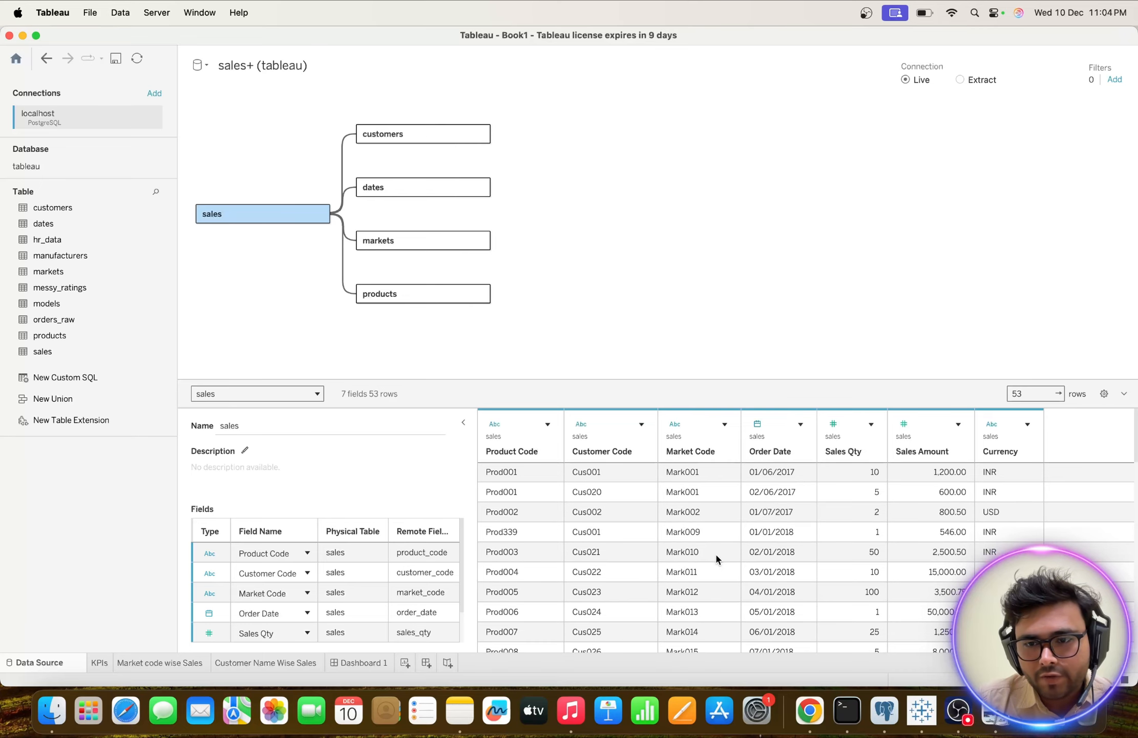
pyautogui.scroll(-3, 715, 552)
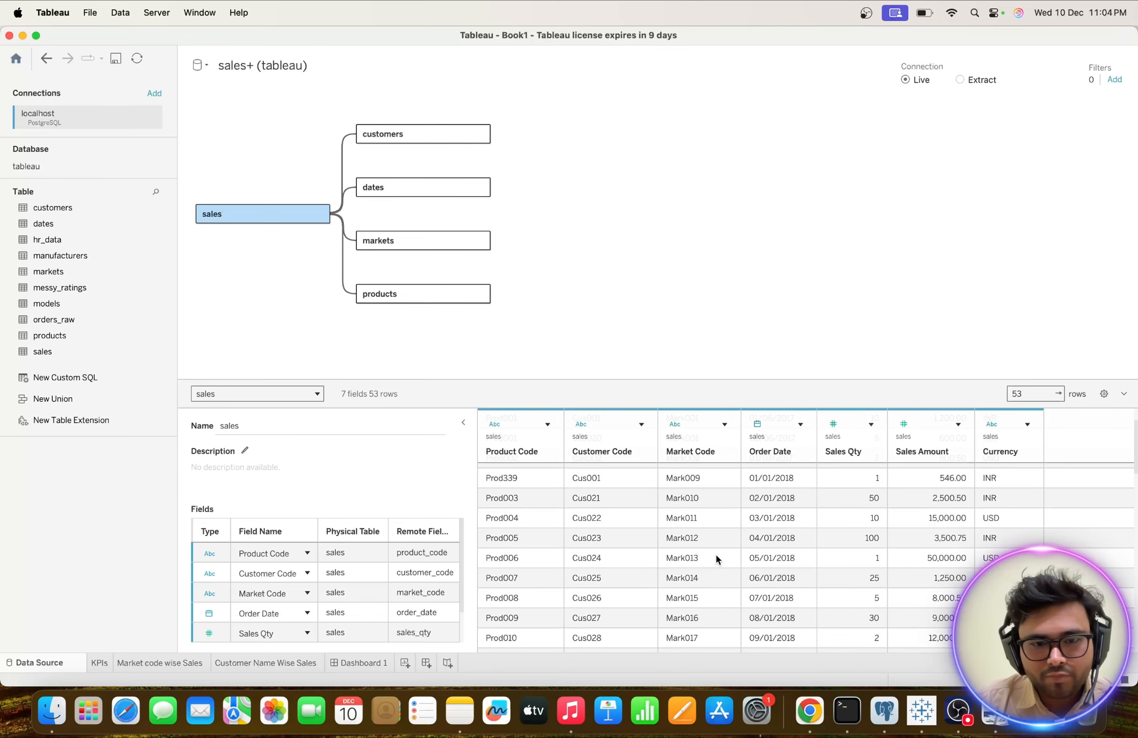
pyautogui.click(379, 241)
pyautogui.click(790, 509)
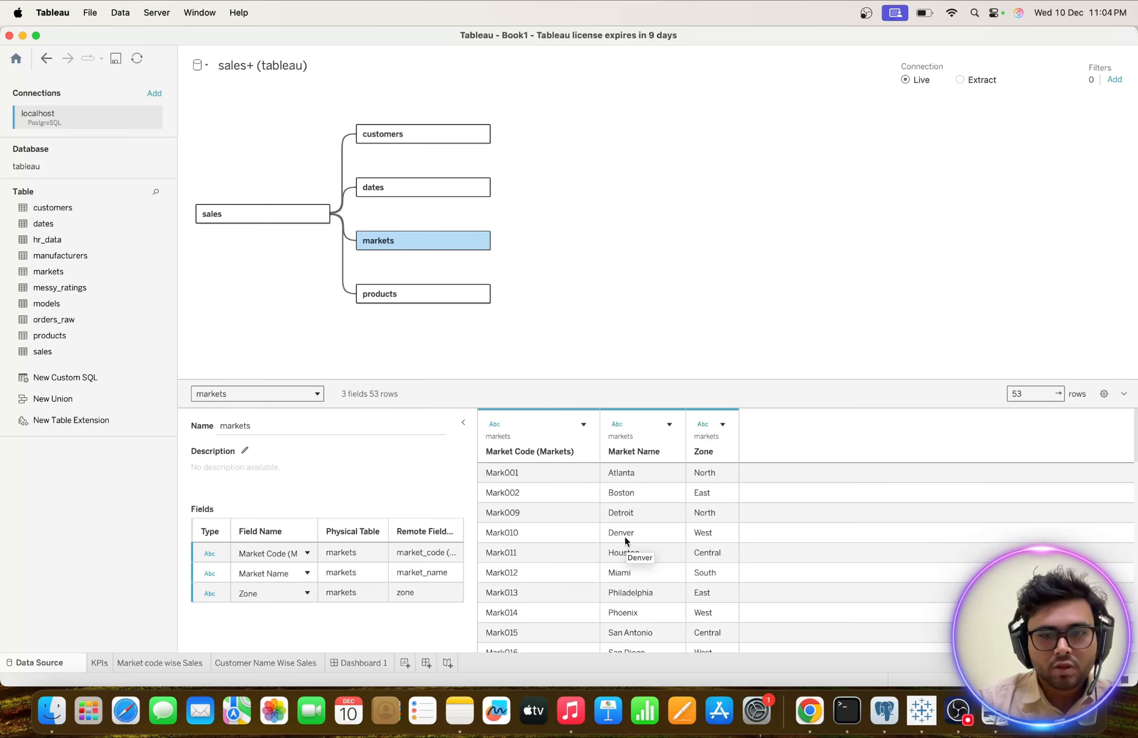
pyautogui.scroll(-10, 625, 539)
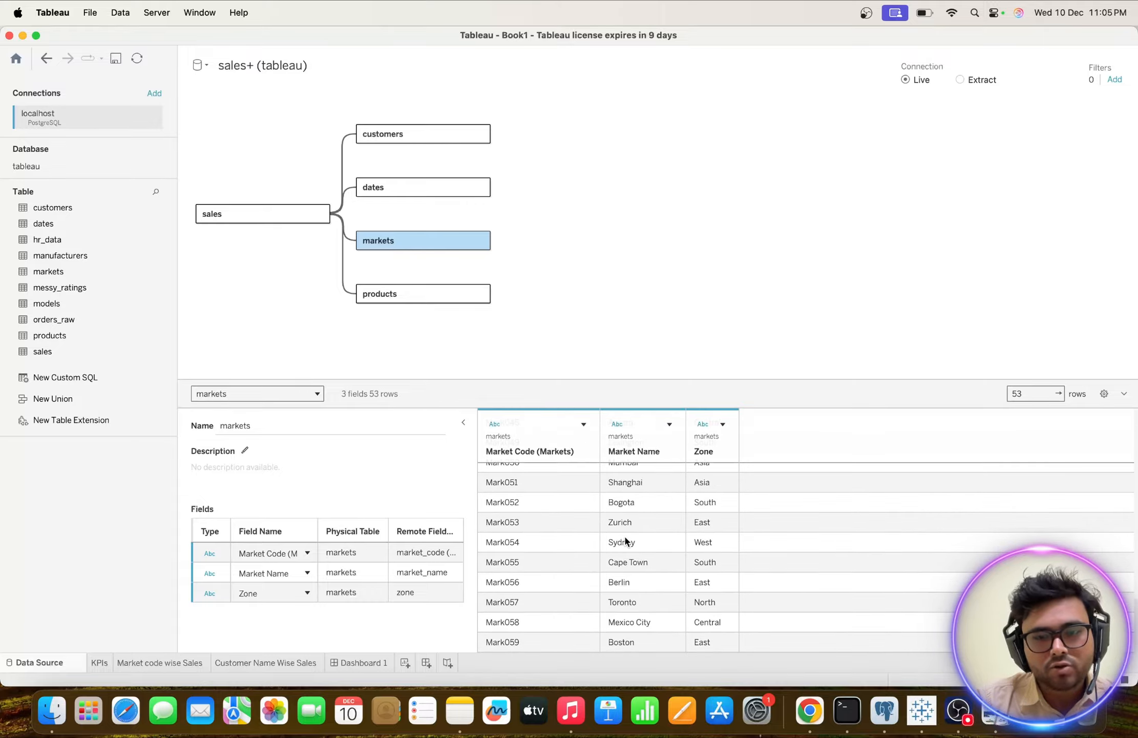
pyautogui.scroll(10, 625, 540)
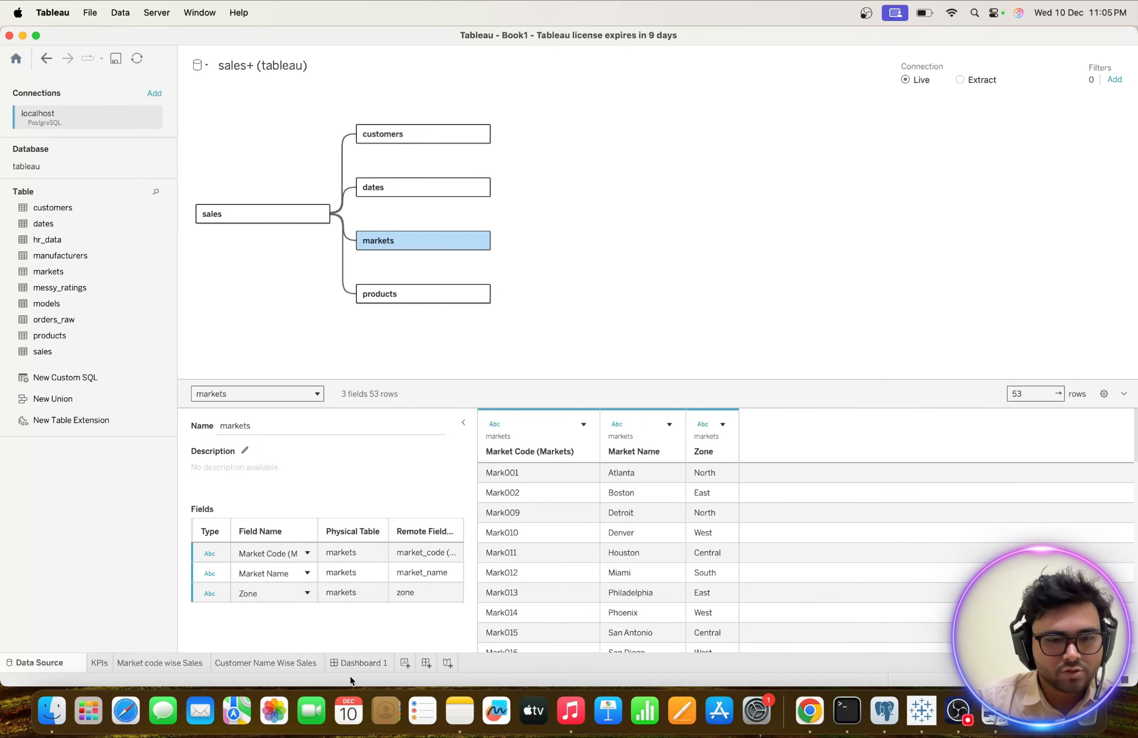
# Create a new worksheet named City Wise Sales and place it before Dashboard 1.
pyautogui.click(364, 663)
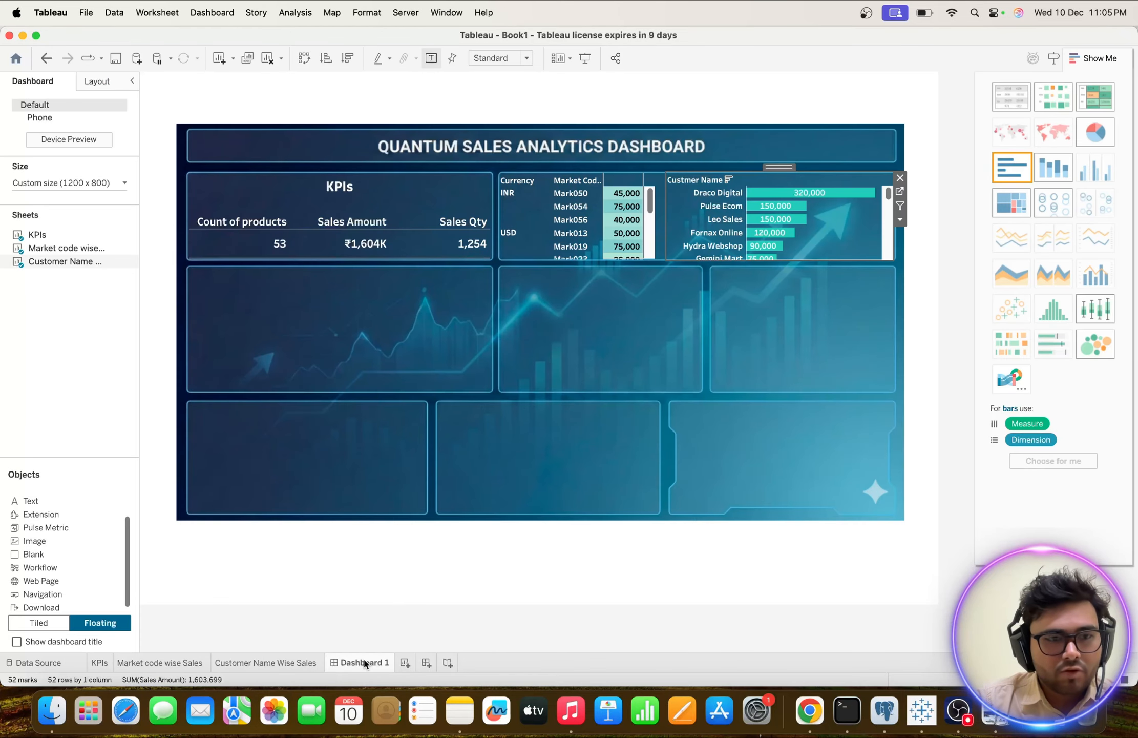
pyautogui.click(410, 663)
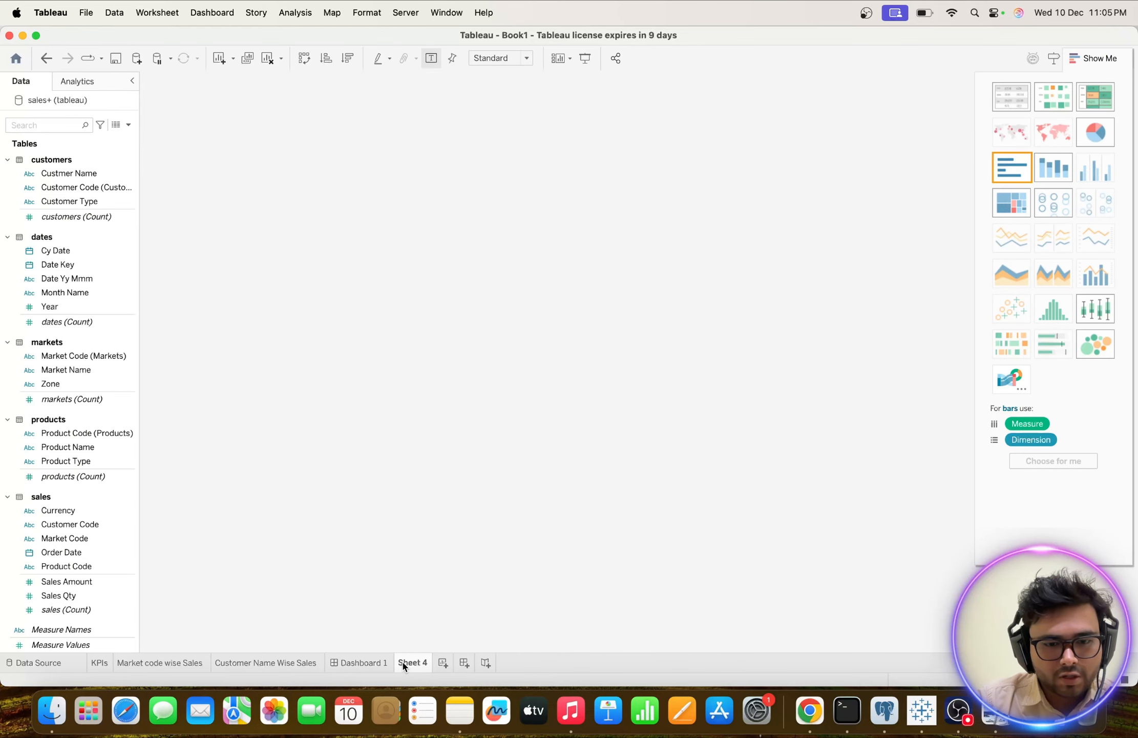
pyautogui.doubleClick(411, 663)
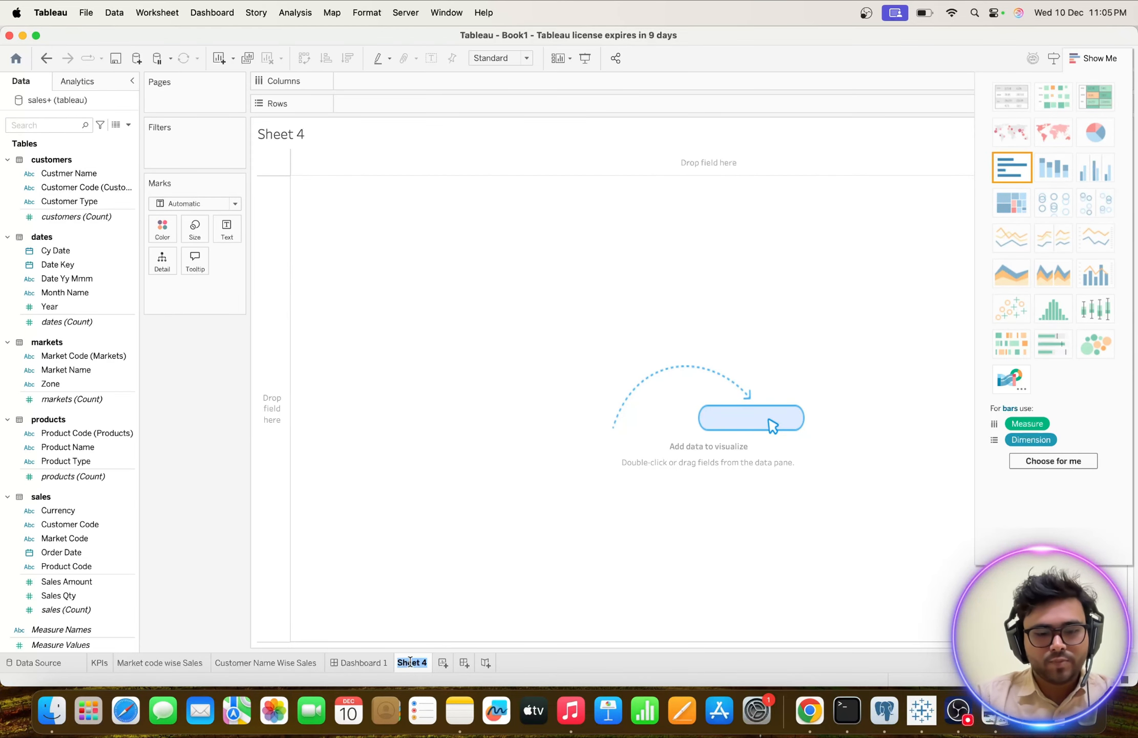
pyautogui.write('City')
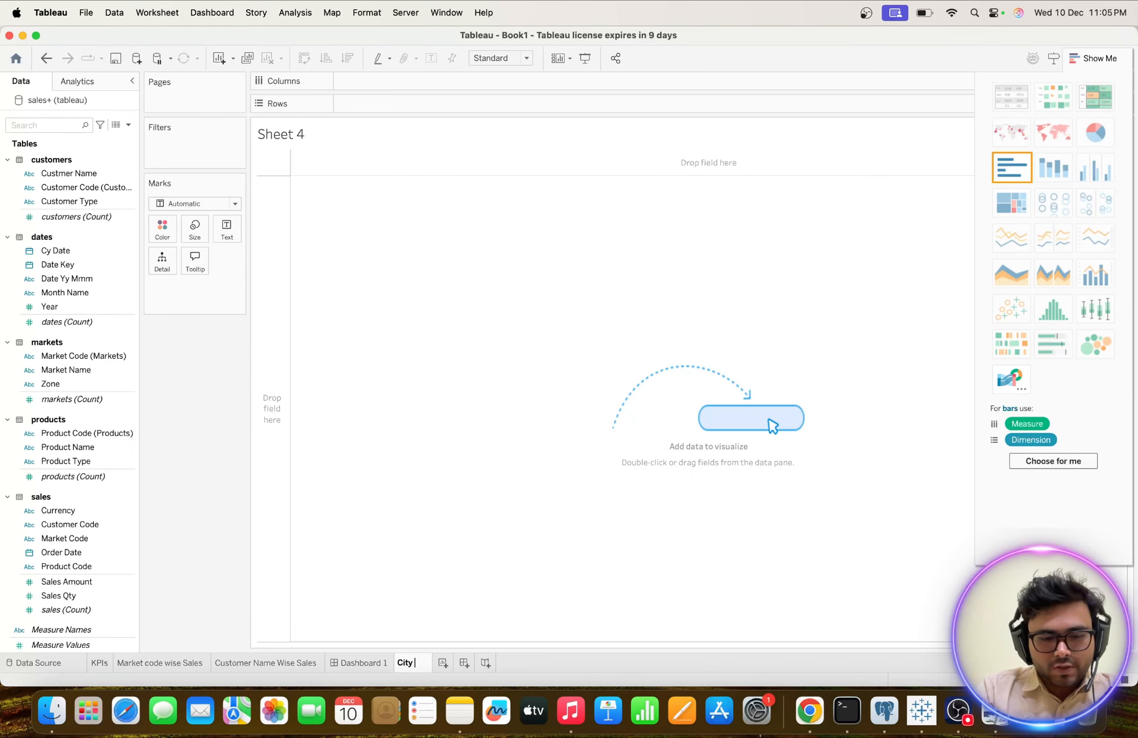
pyautogui.write(' Wise Sales')
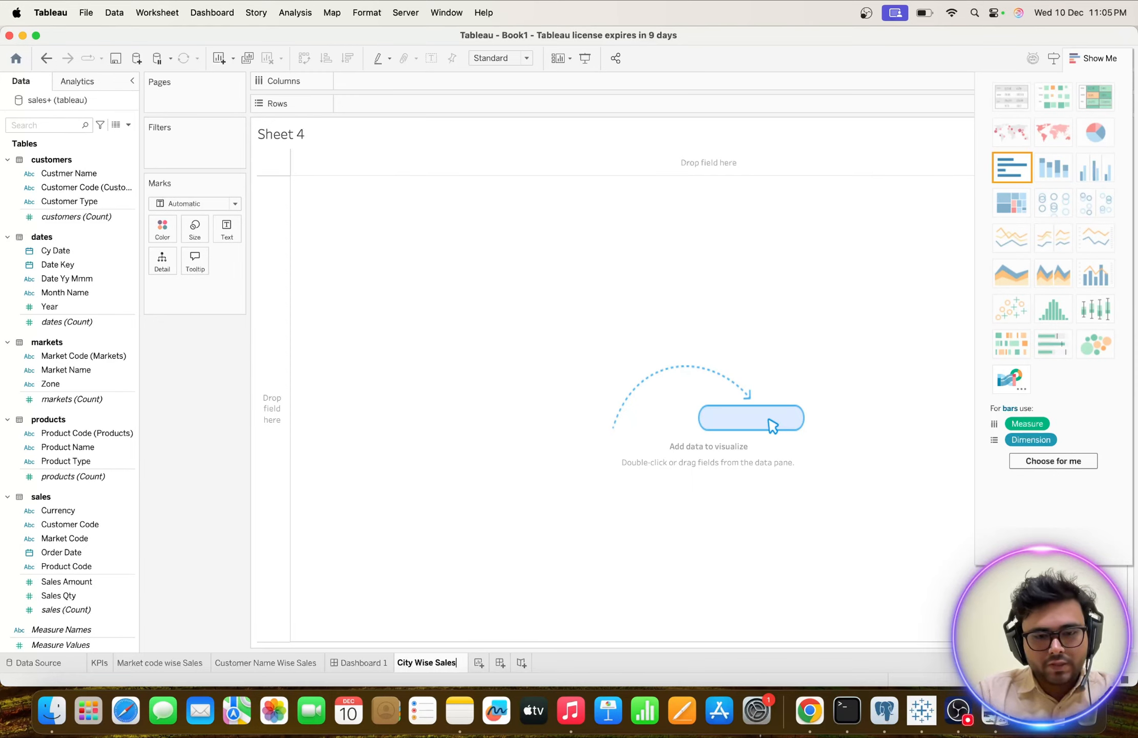
pyautogui.press('Return')
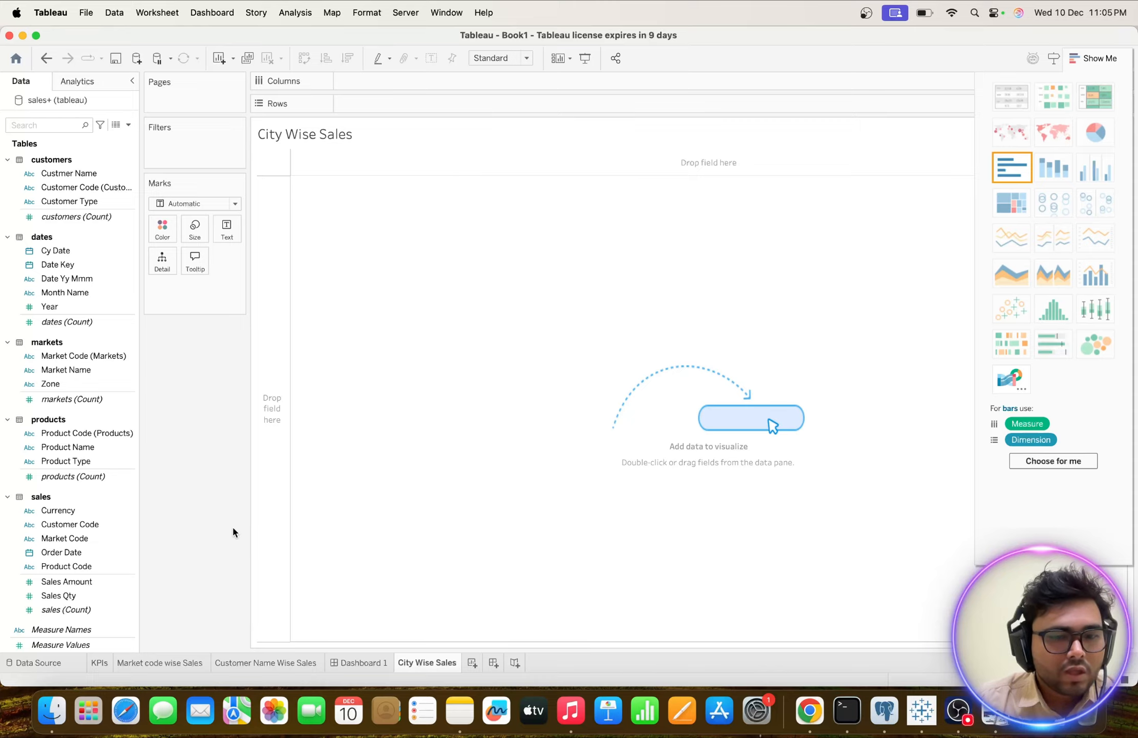
pyautogui.moveTo(431, 663); pyautogui.dragTo(337, 658)
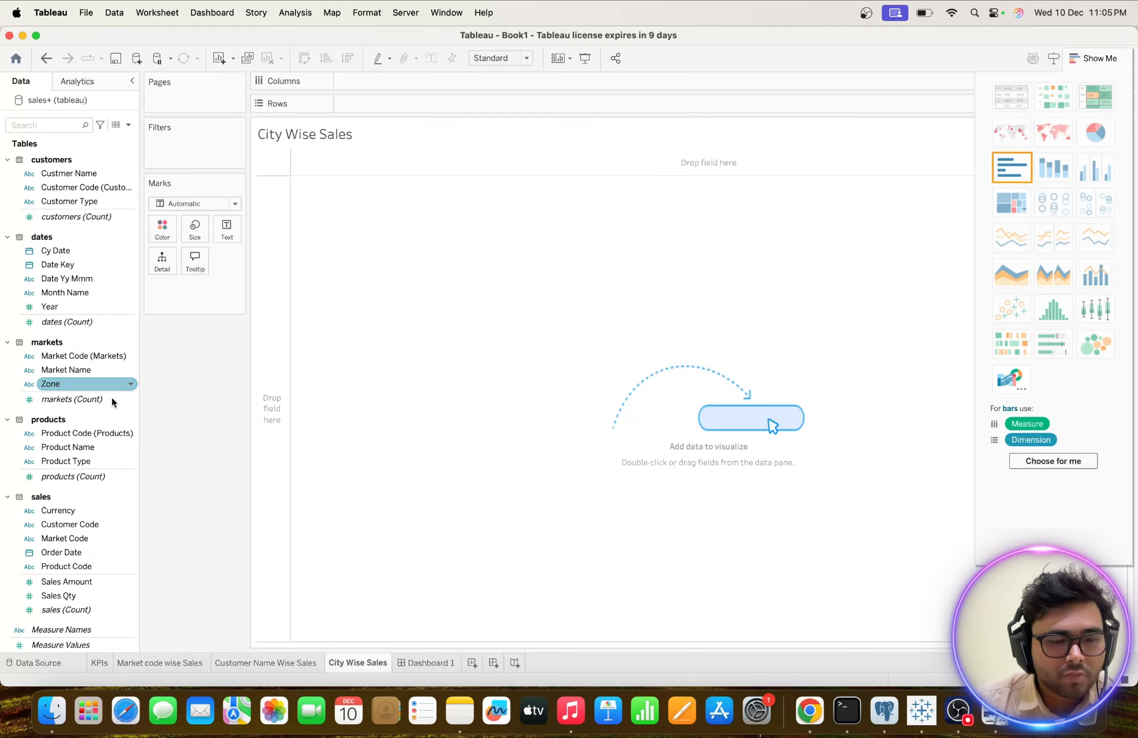
# Put Market Name on Rows to review the list of cities and remove the field again.
pyautogui.doubleClick(65, 355)
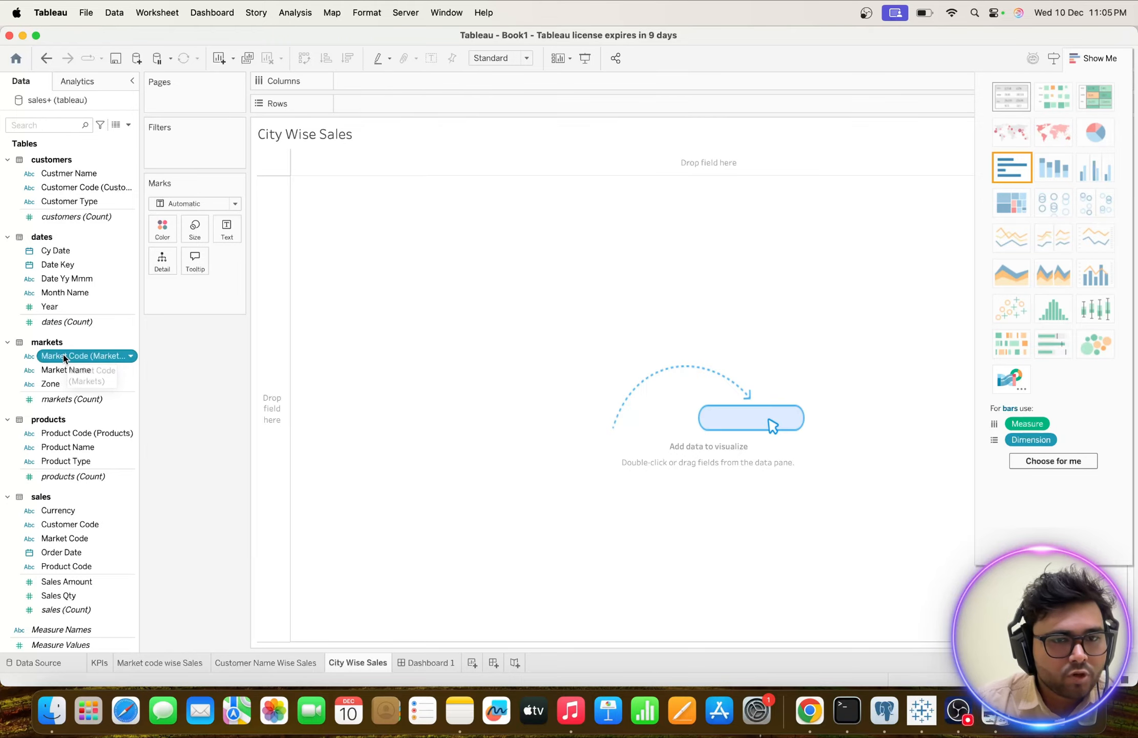
pyautogui.moveTo(385, 104); pyautogui.dragTo(238, 346)
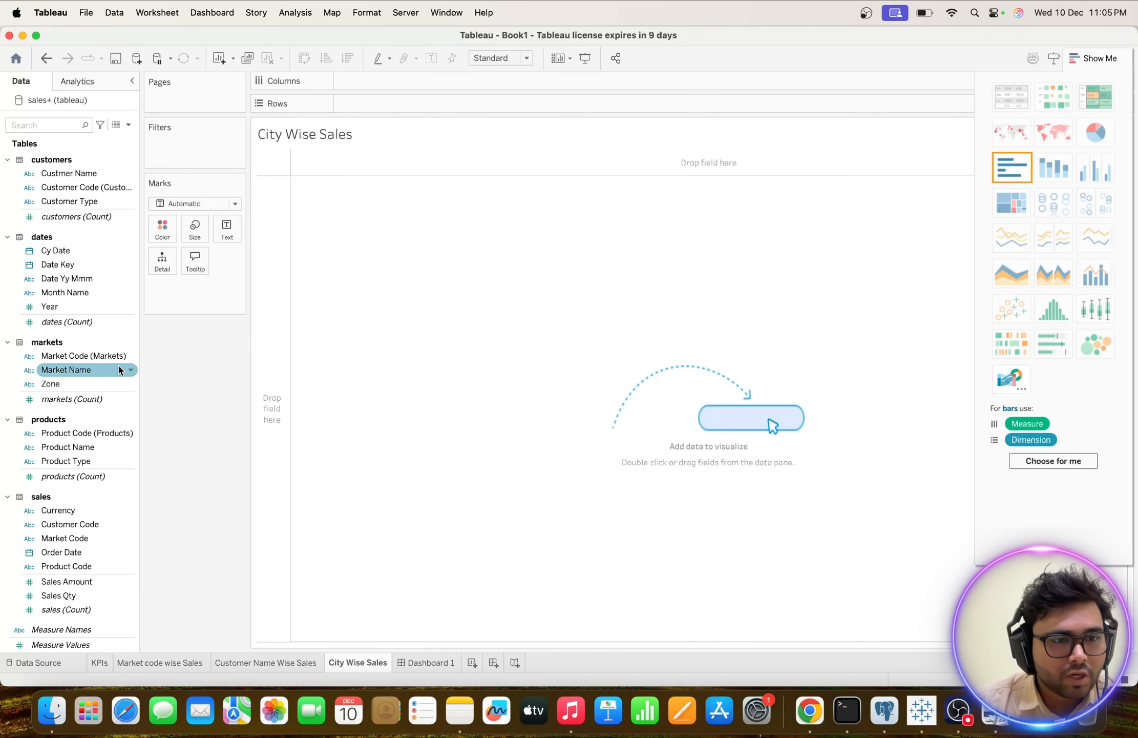
pyautogui.doubleClick(121, 370)
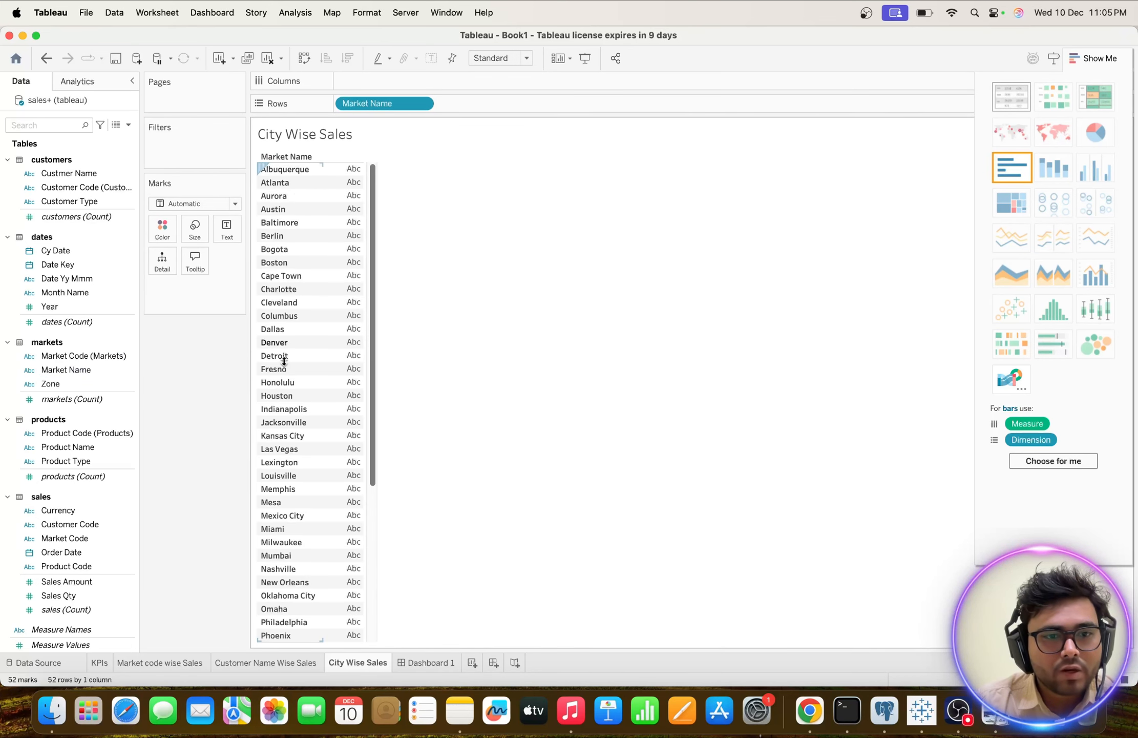
pyautogui.scroll(-7, 284, 359)
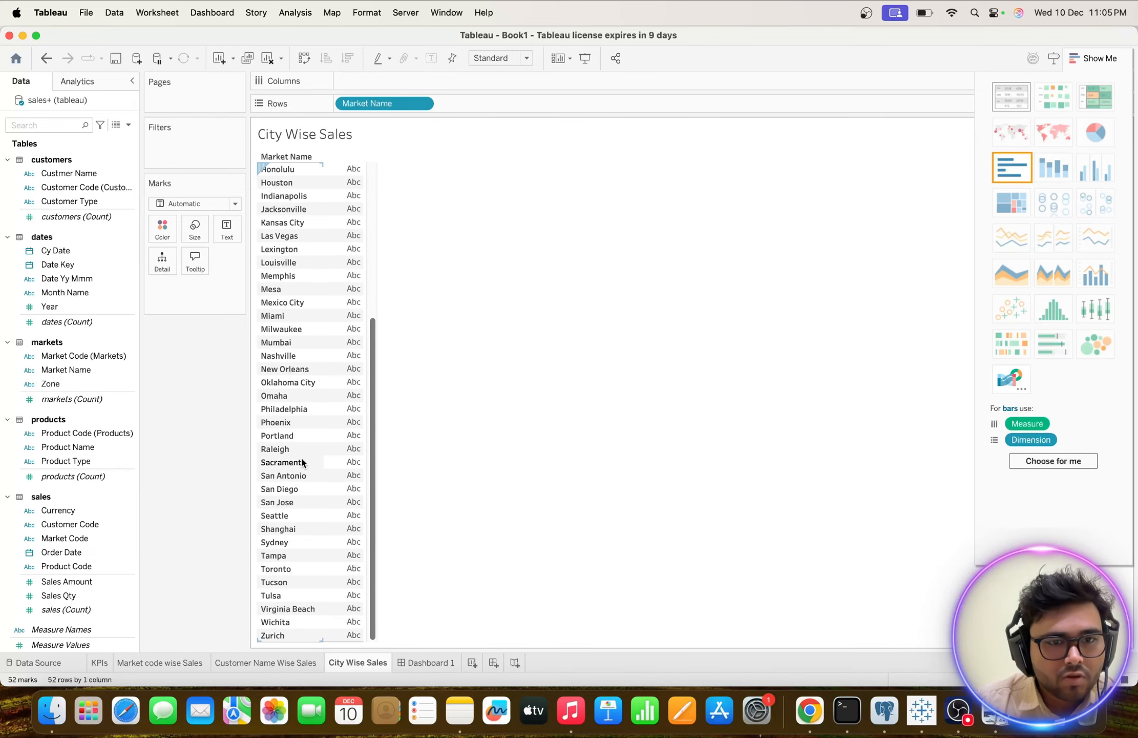
pyautogui.scroll(1, 303, 463)
pyautogui.scroll(2, 303, 463)
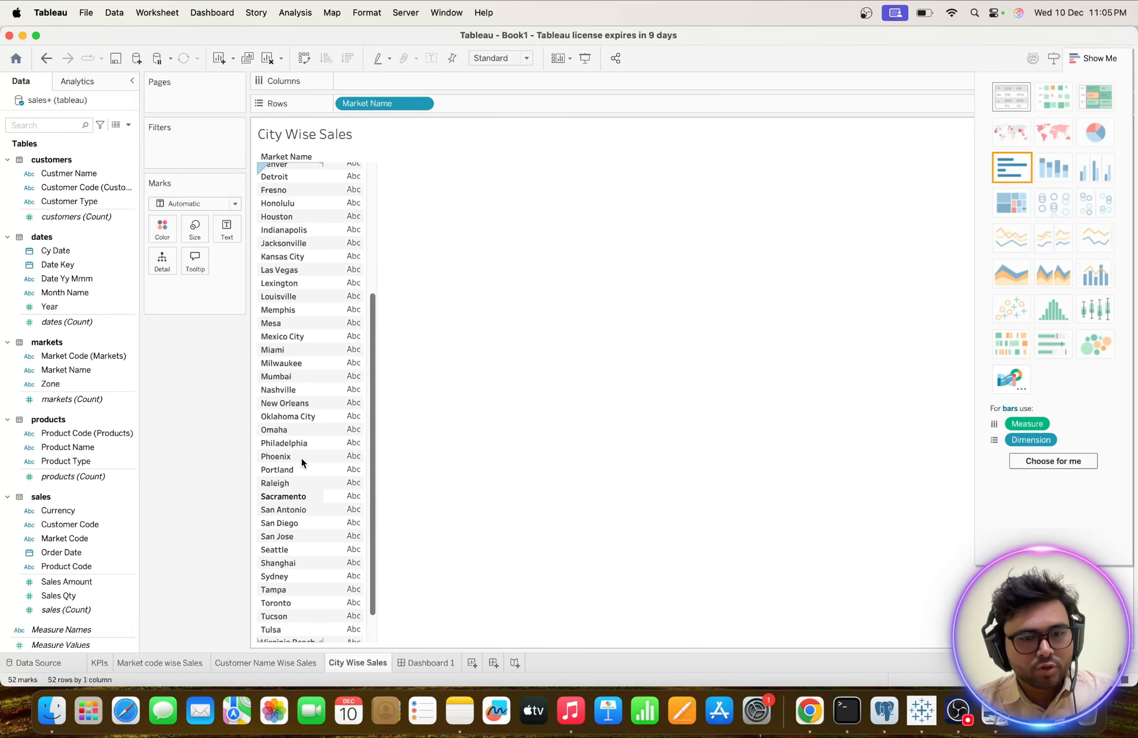
pyautogui.scroll(10, 301, 461)
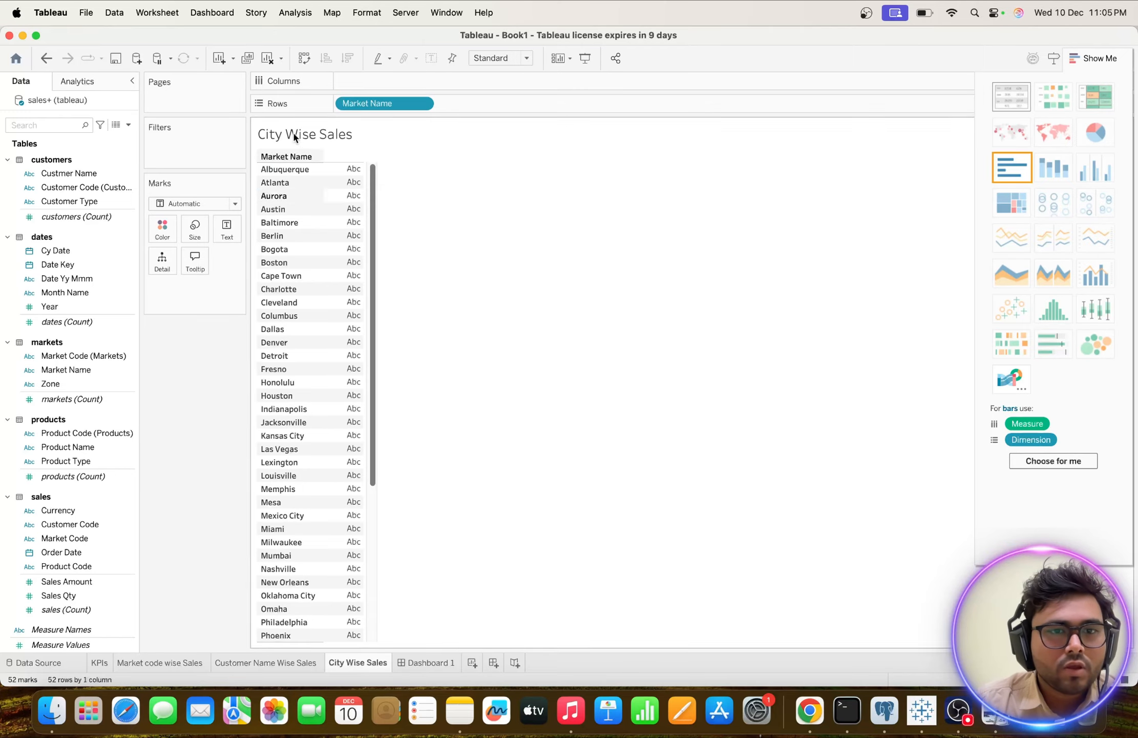
pyautogui.click(53, 464)
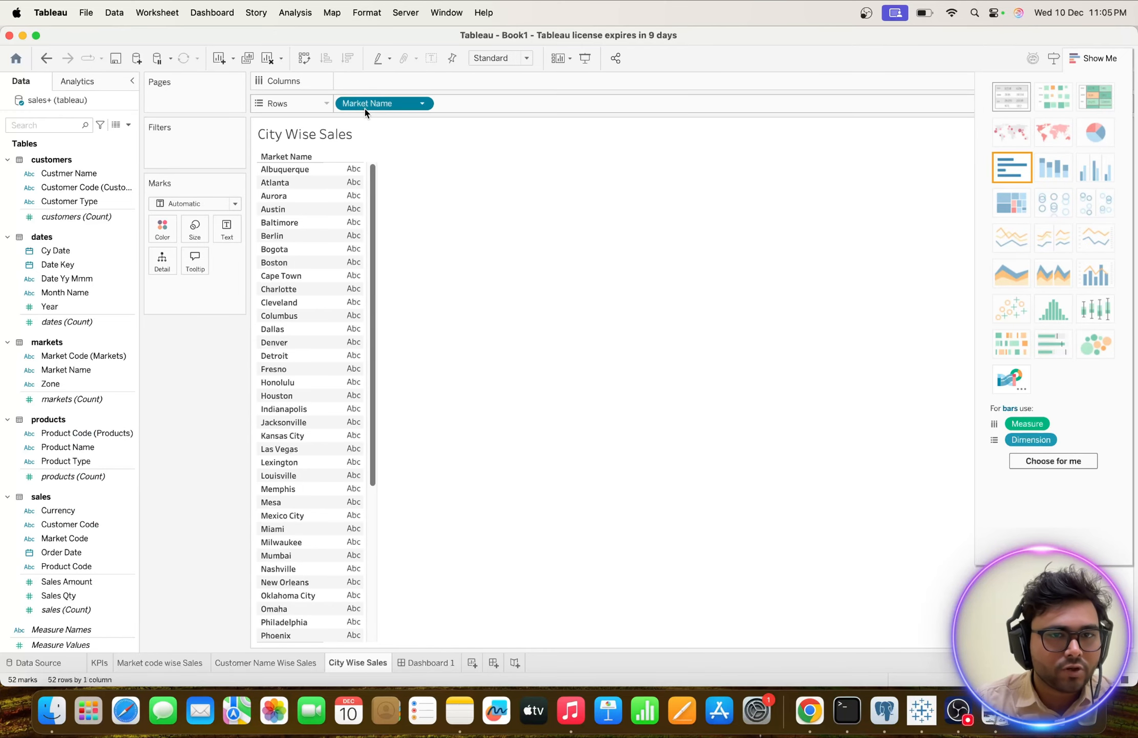
pyautogui.moveTo(365, 104); pyautogui.dragTo(198, 369)
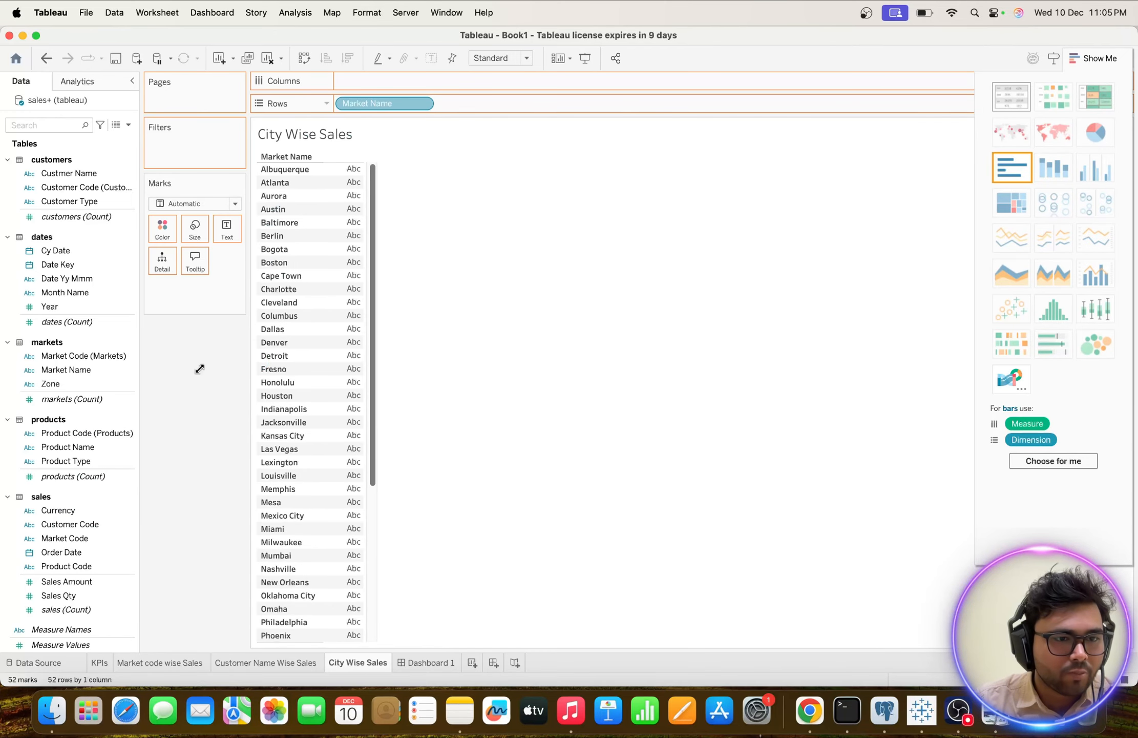
# Assign the City geographic role to the Market Name field.
pyautogui.click(29, 370)
pyautogui.moveTo(80, 475)
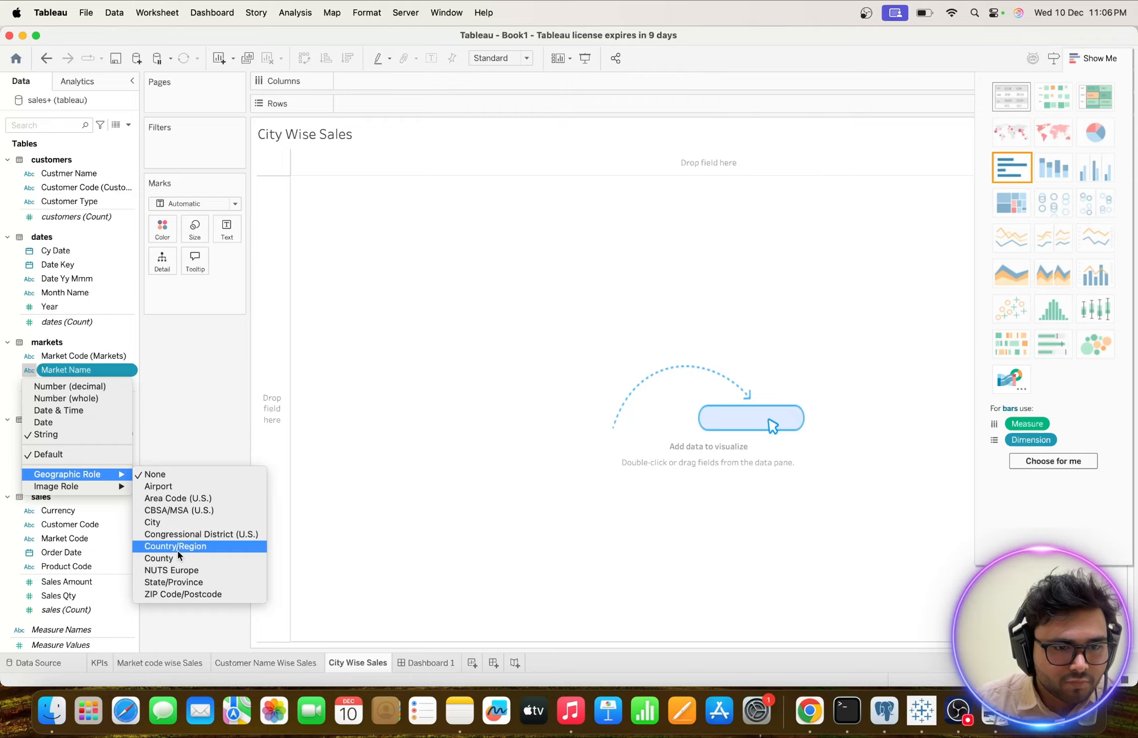
pyautogui.click(160, 521)
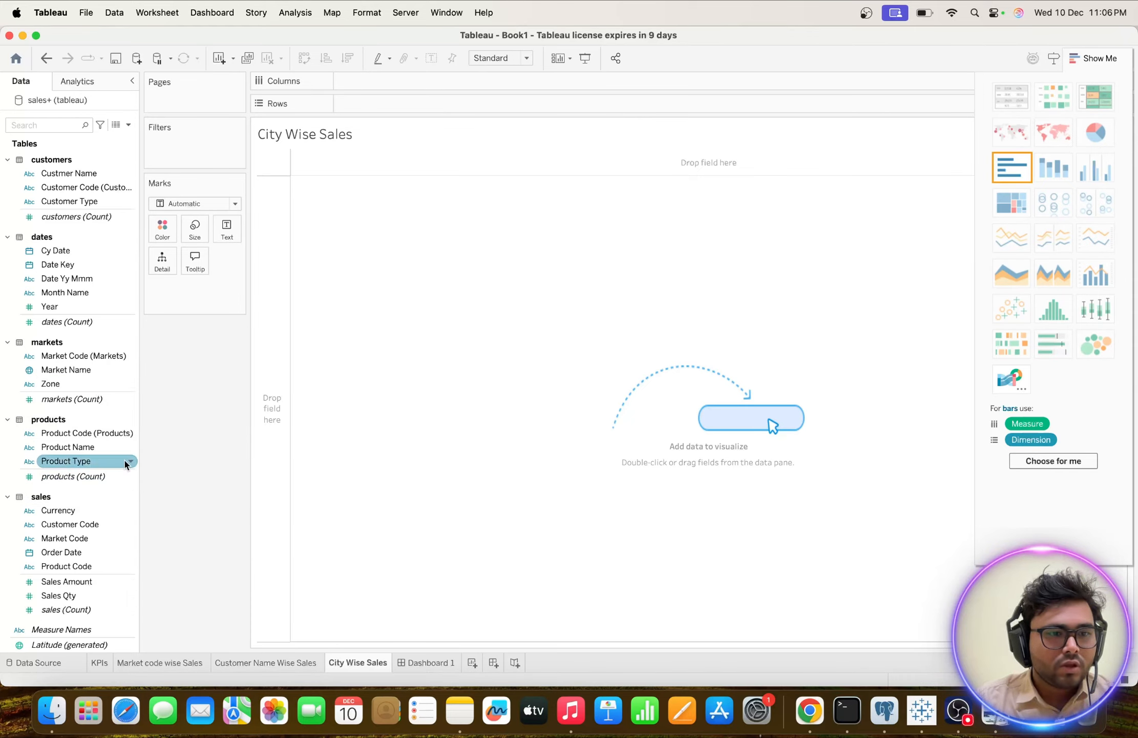
# Plot Market Name as a map in the City Wise Sales worksheet and detach Show Me from its docked position.
pyautogui.scroll(-2, 62, 527)
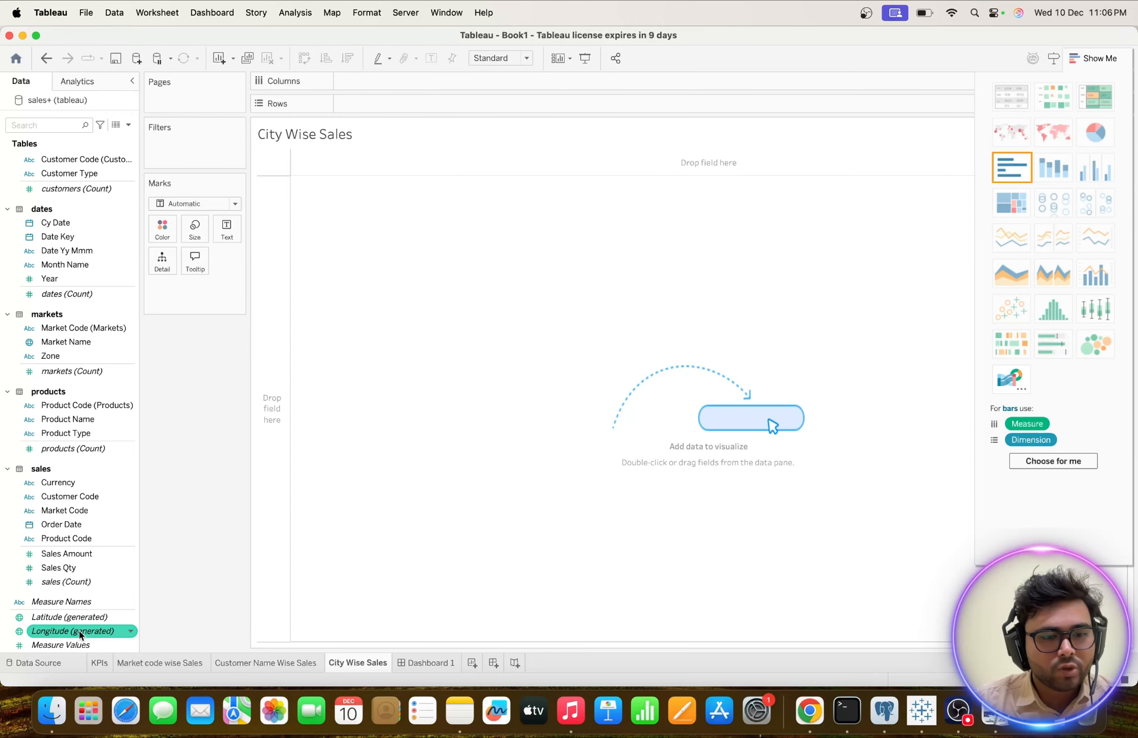
pyautogui.click(60, 345)
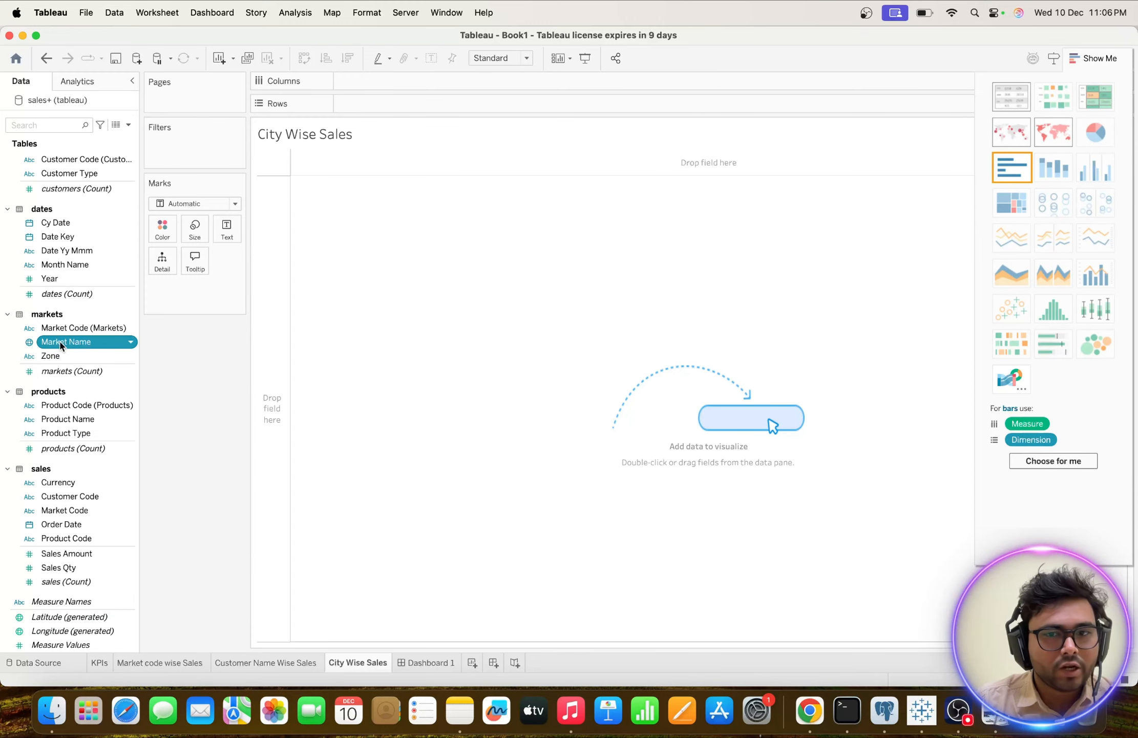
pyautogui.moveTo(60, 344); pyautogui.dragTo(453, 337)
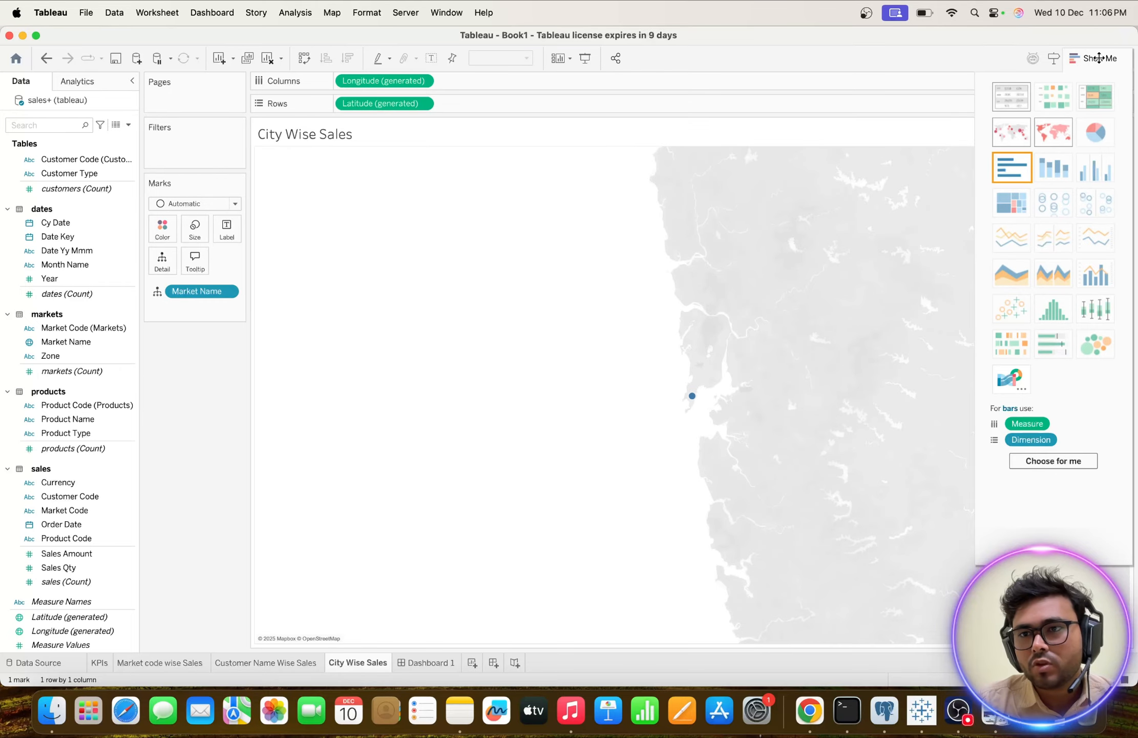
pyautogui.moveTo(1104, 58); pyautogui.dragTo(880, 78)
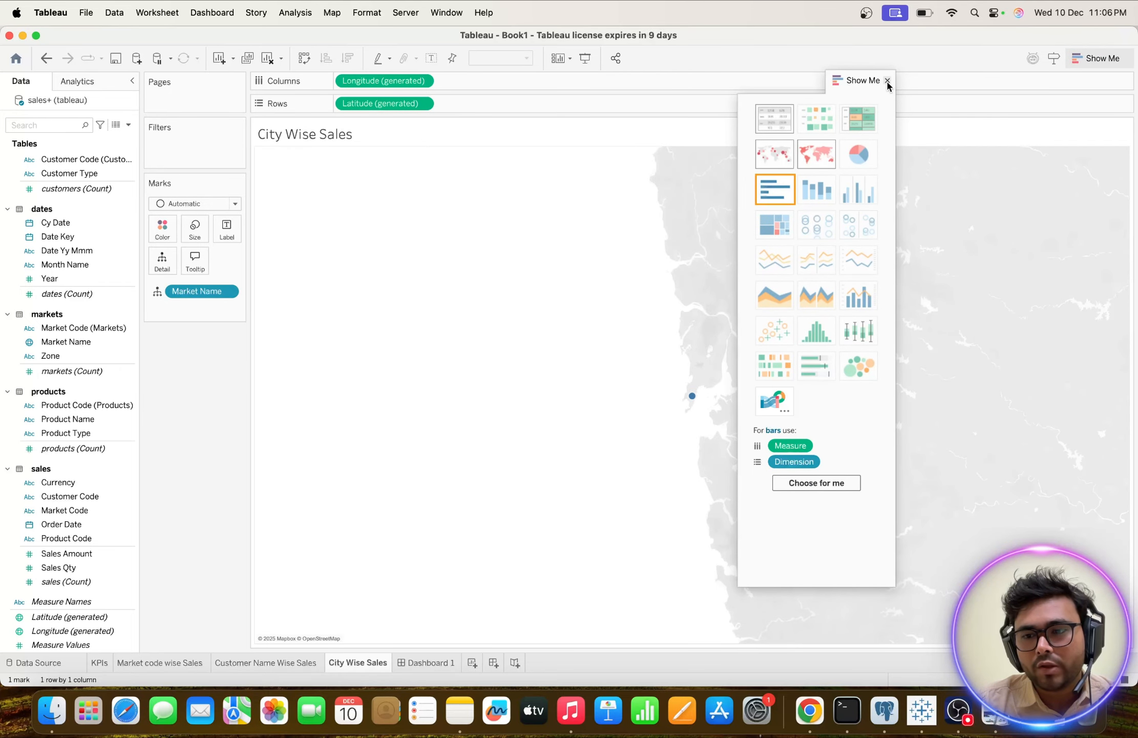
# Close Show Me and examine which market locations are plotted on the City Wise Sales map.
pyautogui.click(887, 80)
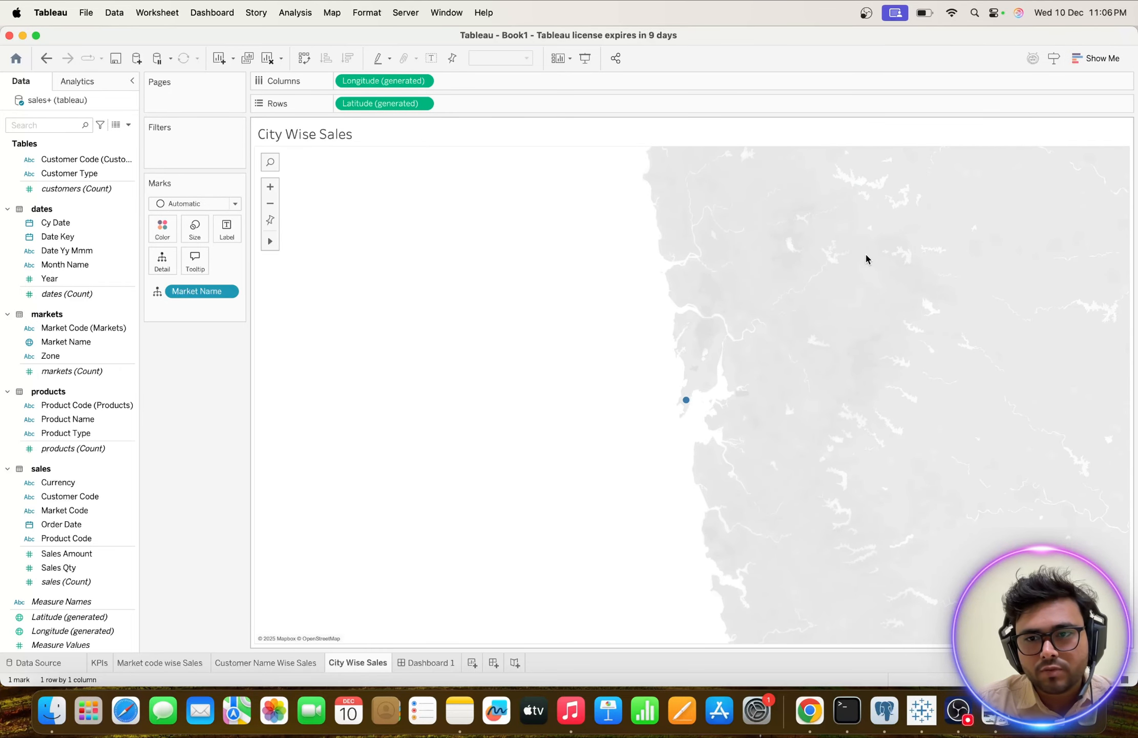
pyautogui.moveTo(688, 407)
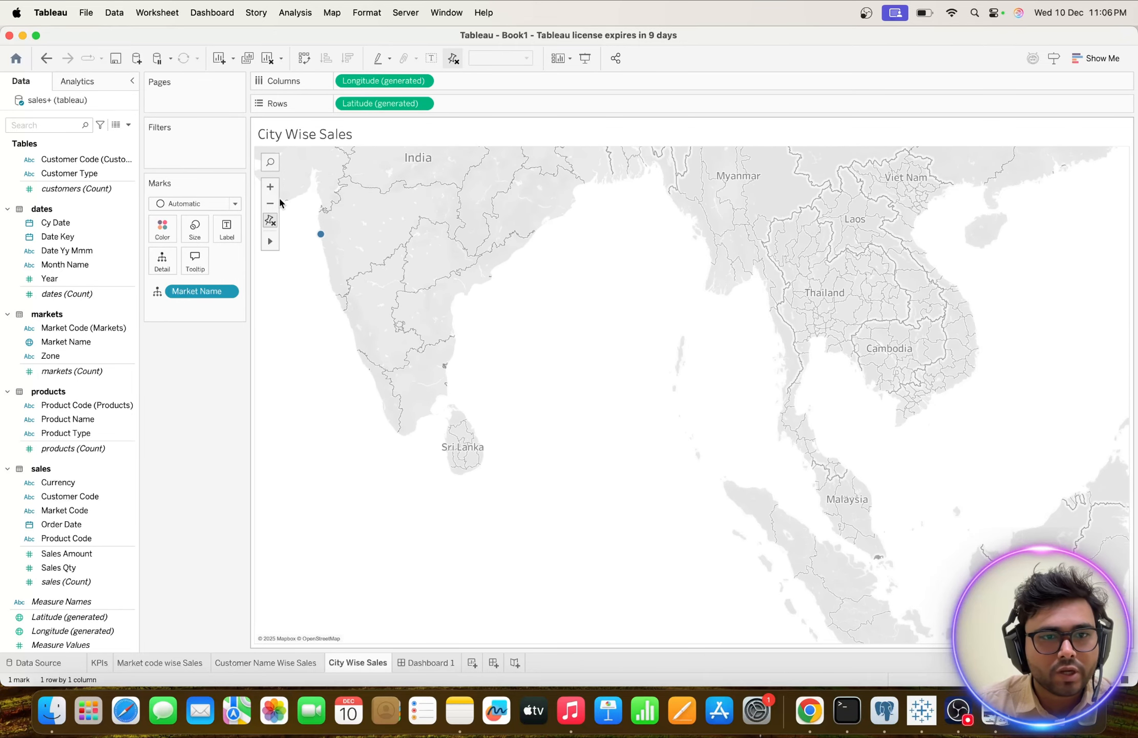
pyautogui.scroll(-3, 348, 192)
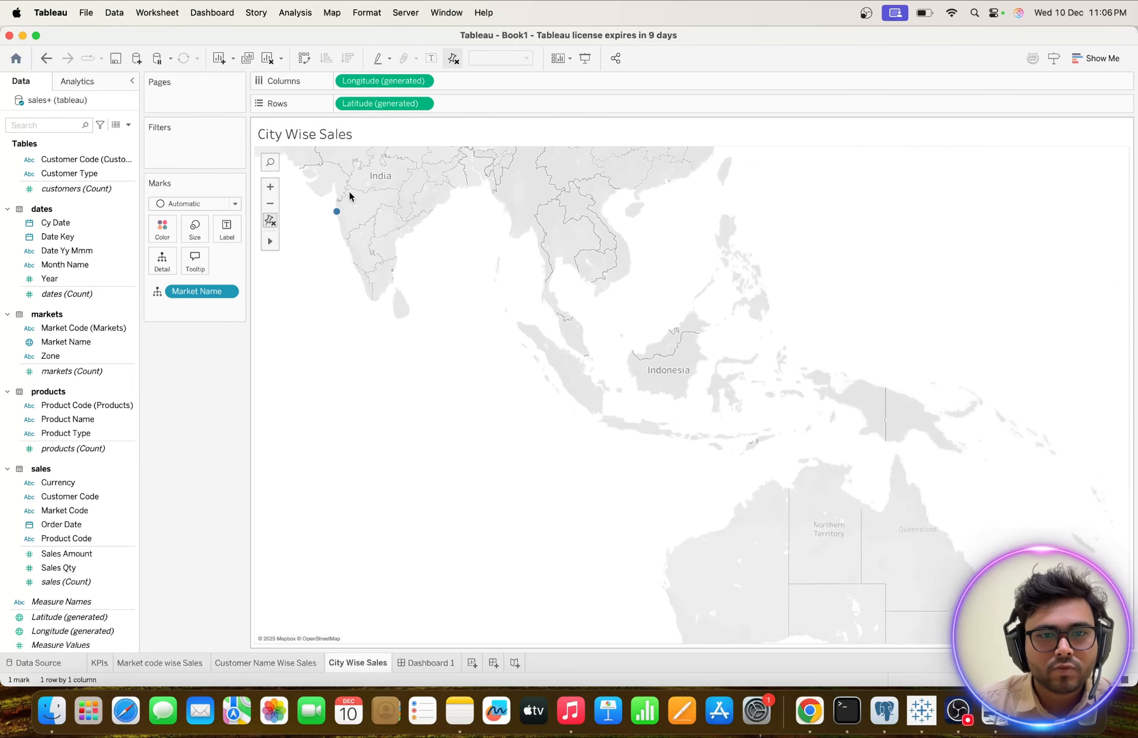
pyautogui.scroll(-3, 349, 190)
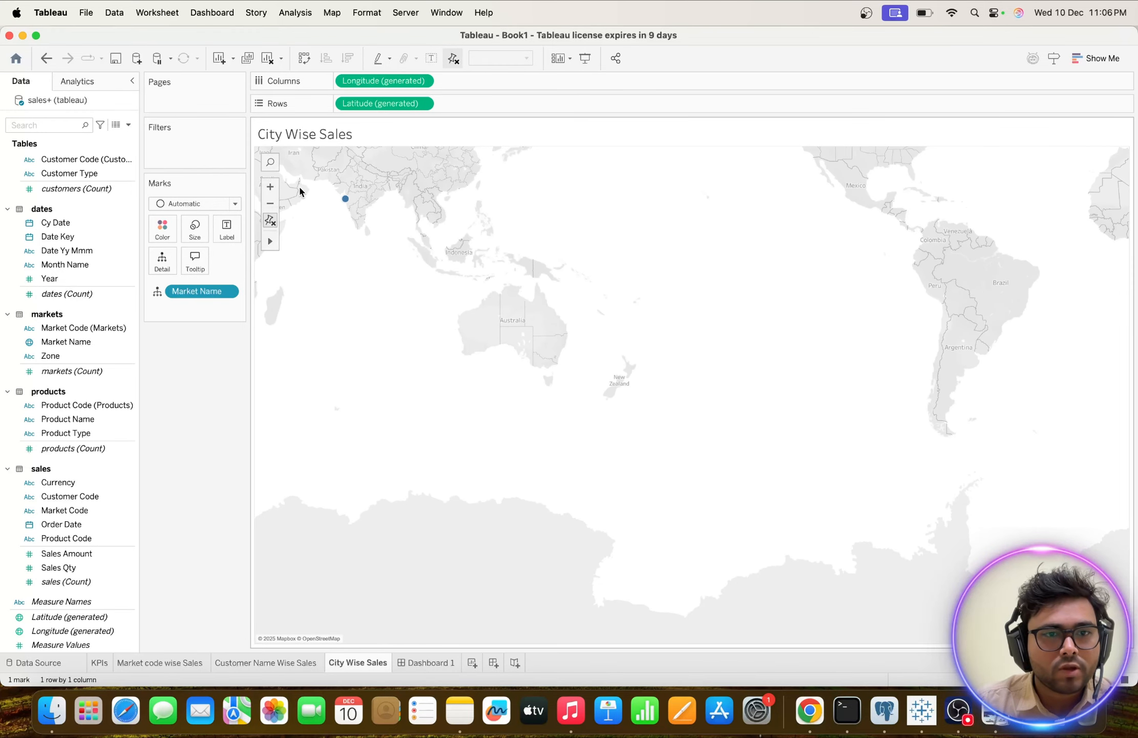
pyautogui.scroll(2, 299, 185)
pyautogui.moveTo(300, 190); pyautogui.dragTo(517, 236)
pyautogui.click(358, 203)
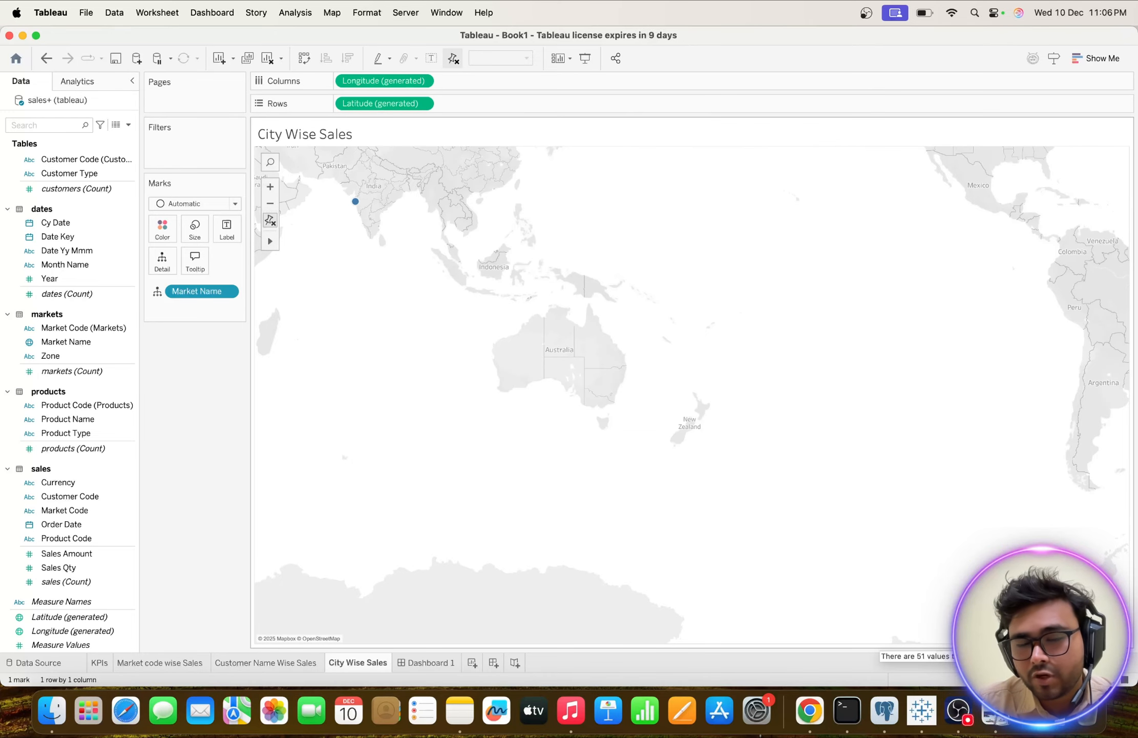
# Open Edit Locations for the unknown Market Name values and review the cities and their matching locations.
pyautogui.click(1100, 636)
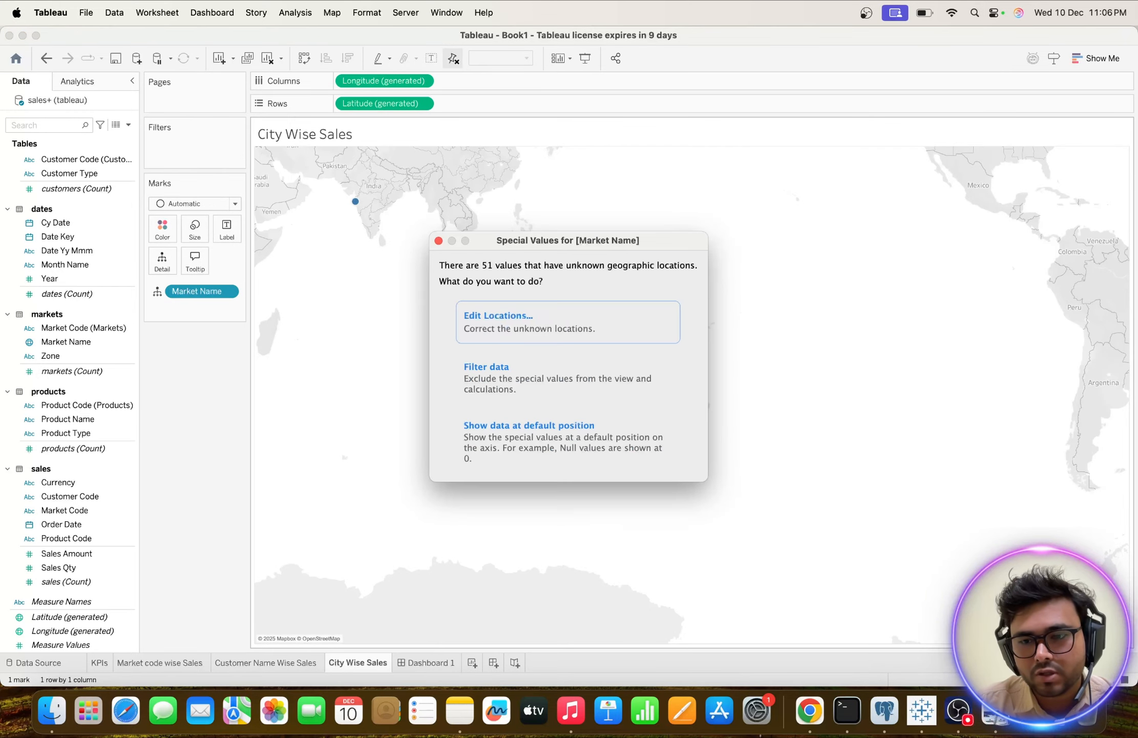
pyautogui.click(546, 318)
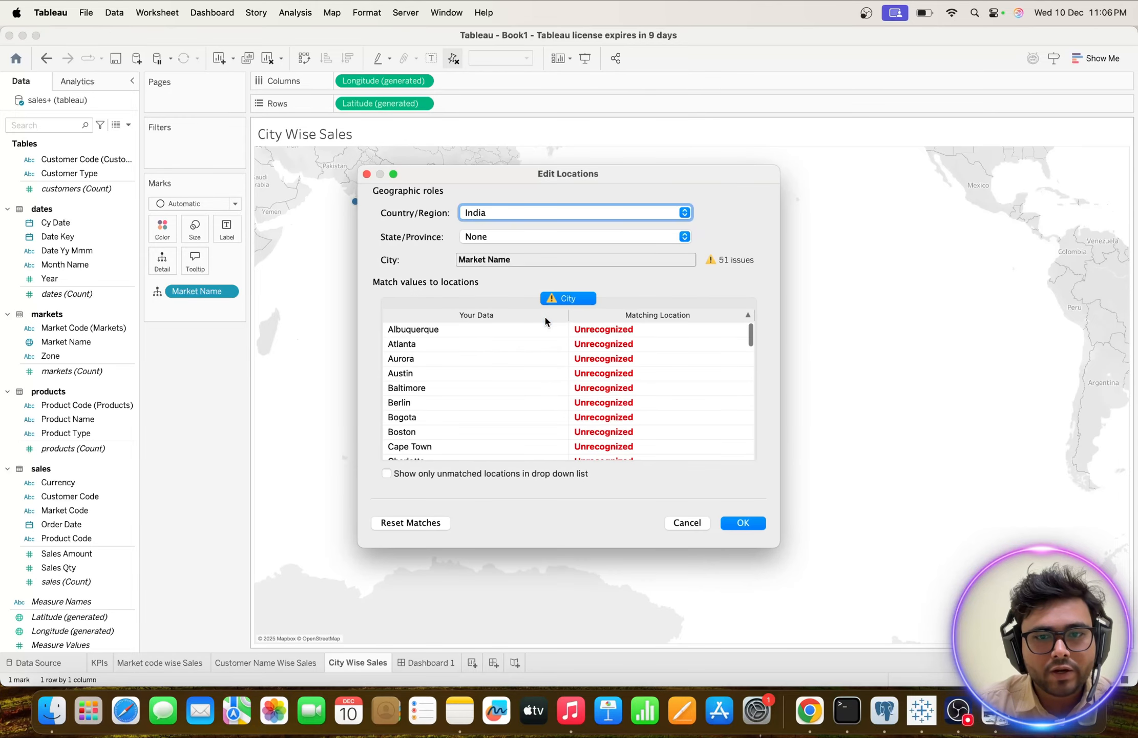
pyautogui.scroll(-5, 418, 350)
pyautogui.scroll(-10, 420, 351)
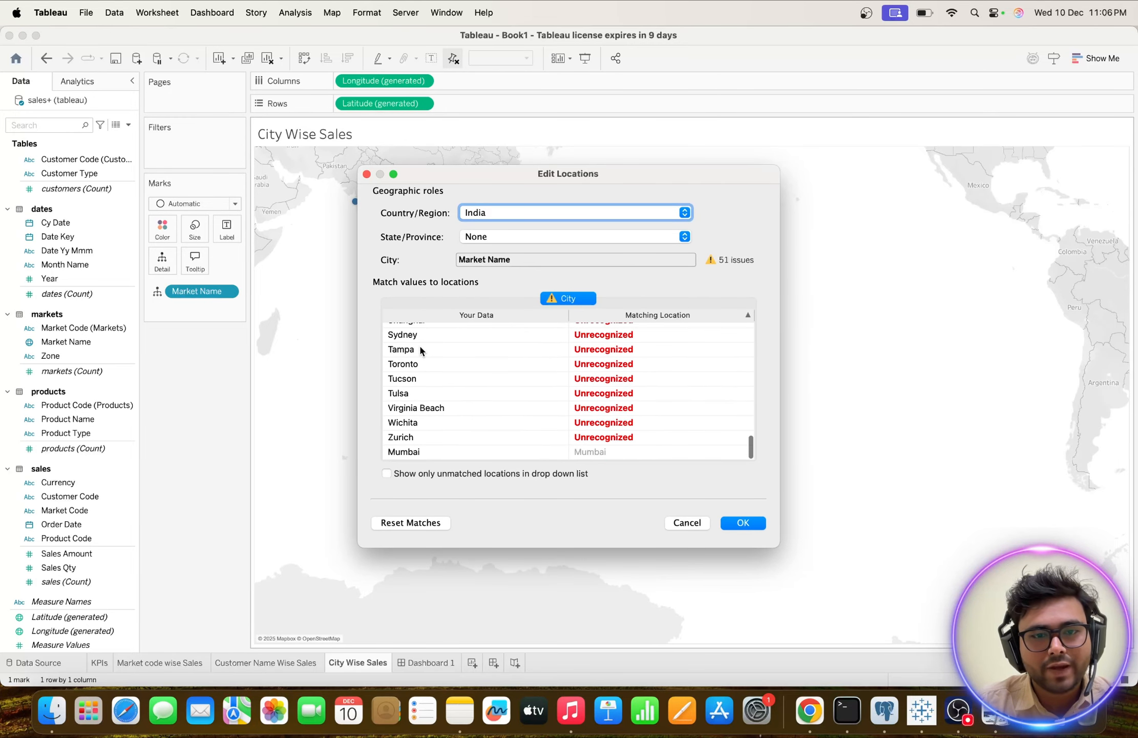
pyautogui.scroll(15, 419, 344)
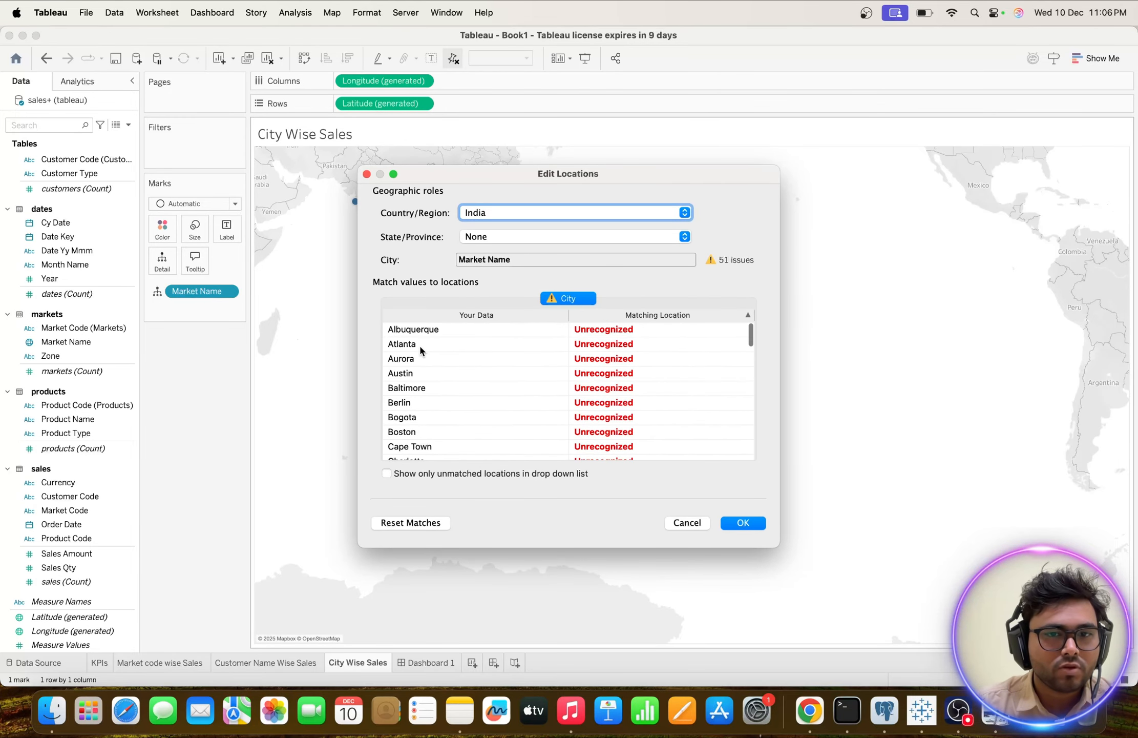
pyautogui.scroll(-7, 419, 344)
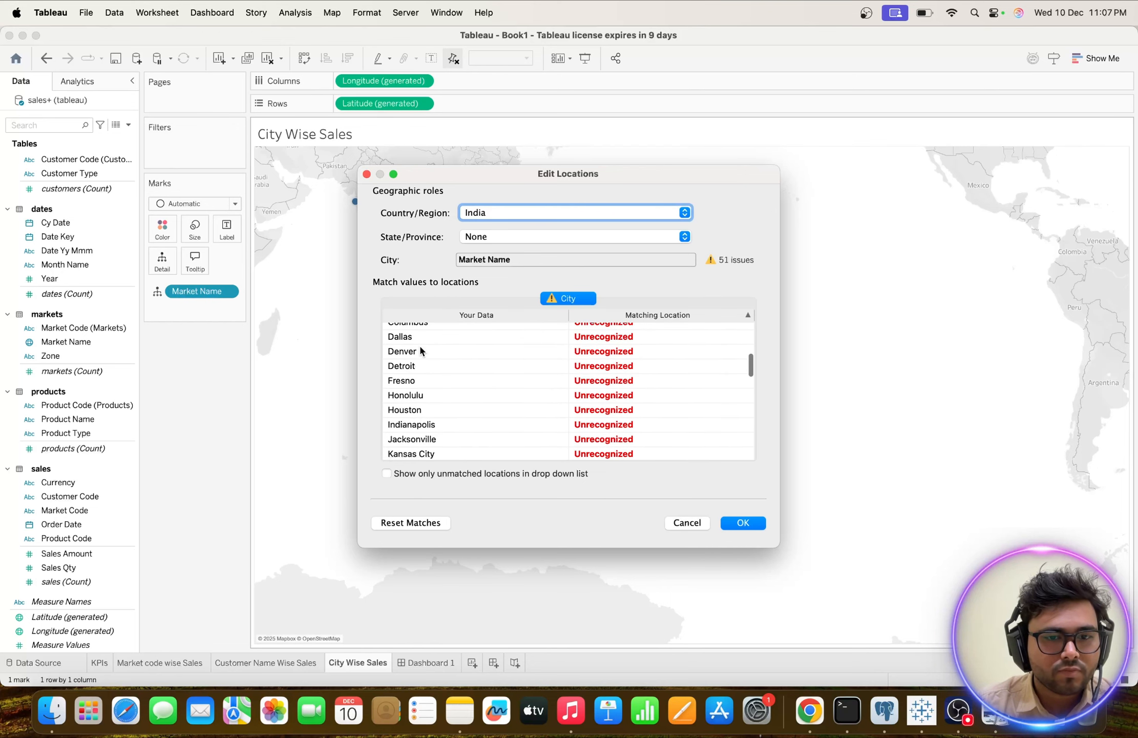
pyautogui.scroll(-6, 419, 349)
pyautogui.scroll(2, 419, 349)
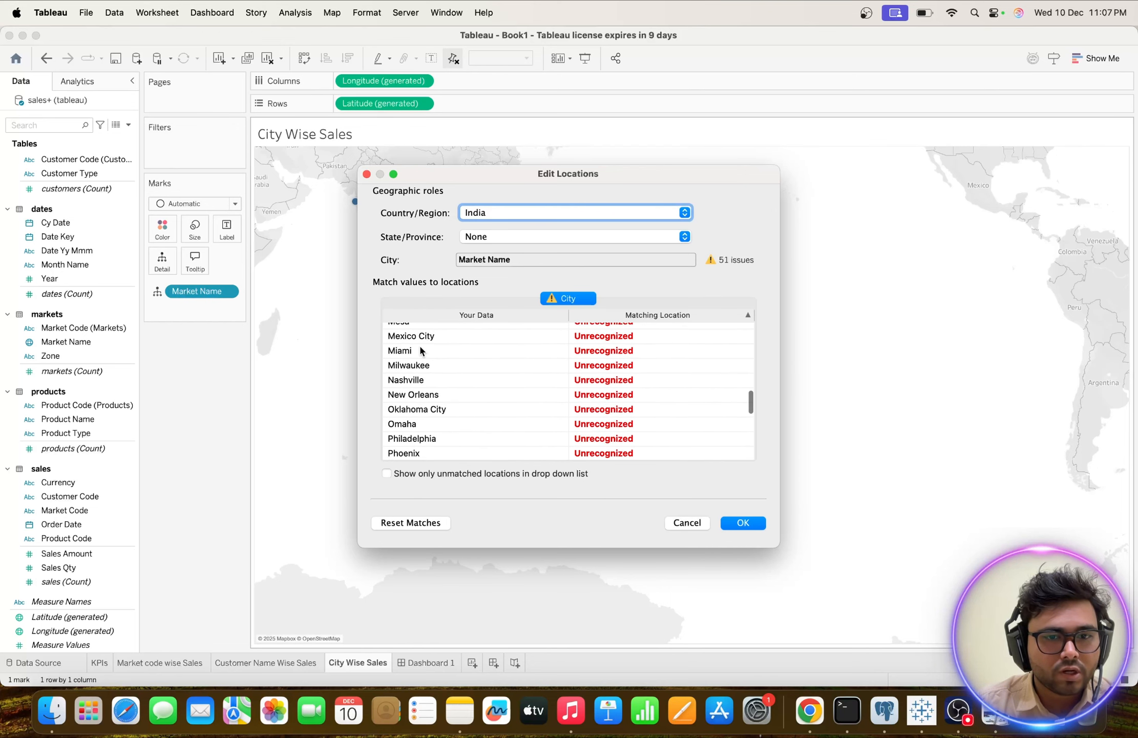
pyautogui.scroll(-4, 419, 344)
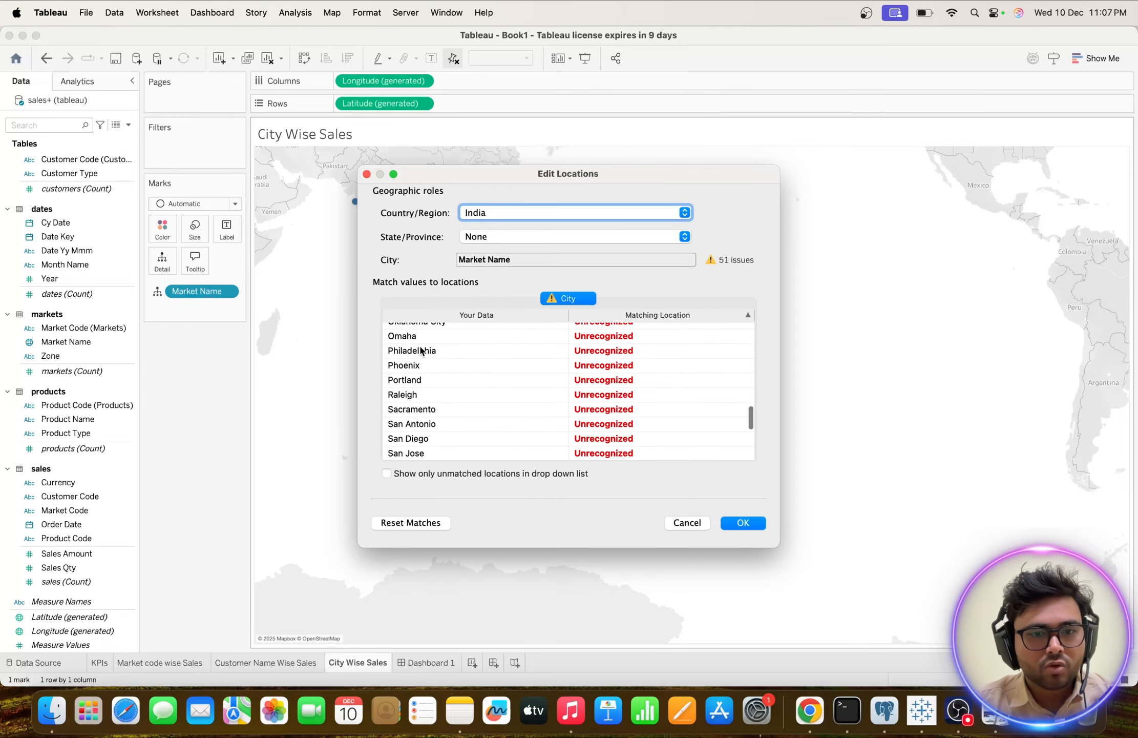
pyautogui.scroll(-4, 420, 348)
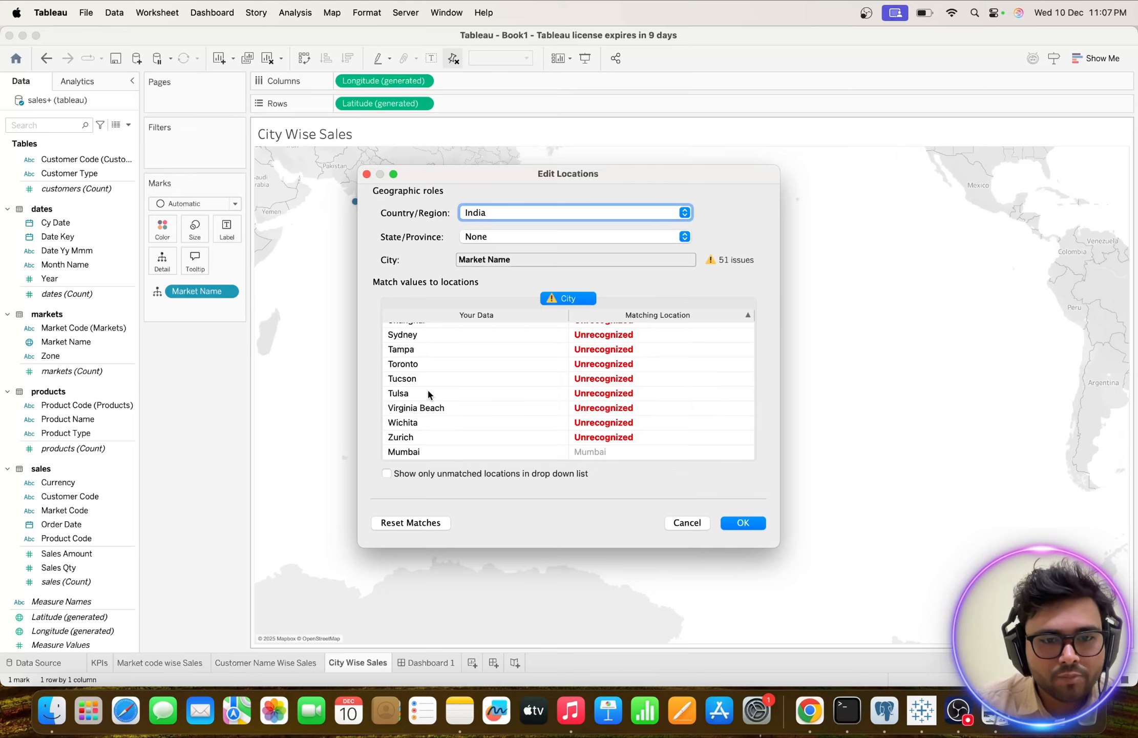
pyautogui.scroll(15, 429, 393)
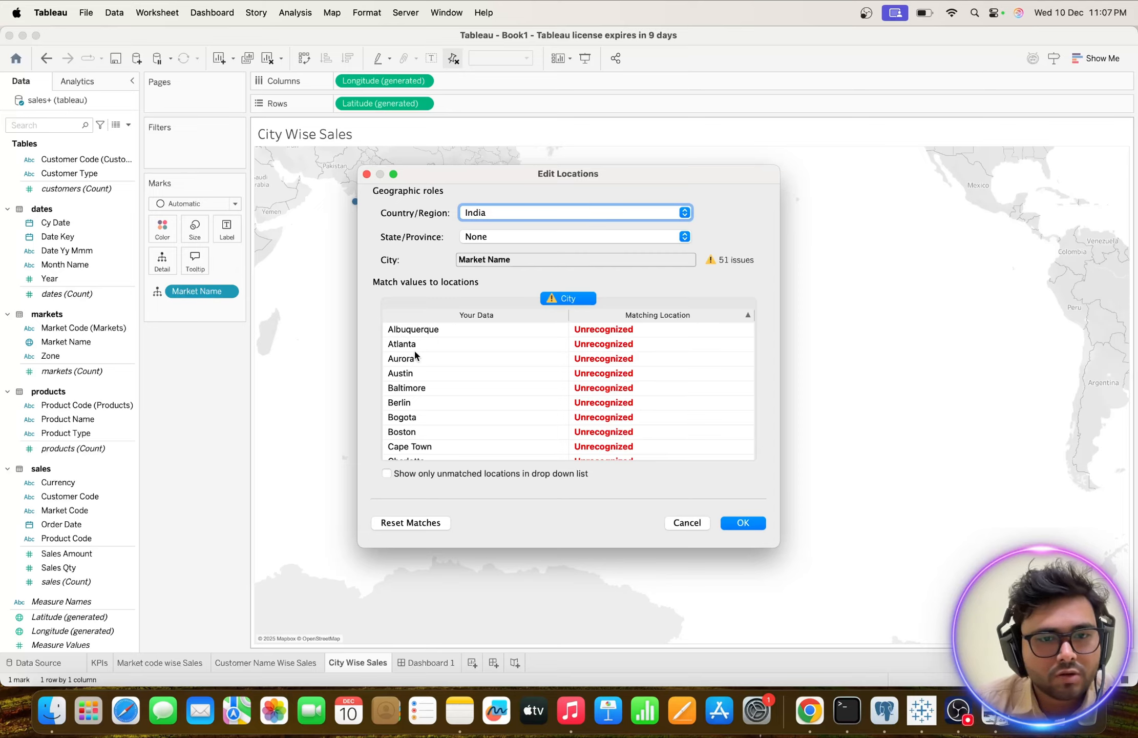
# Look through the available matching locations for Albuquerque and close the list without choosing one.
pyautogui.click(583, 330)
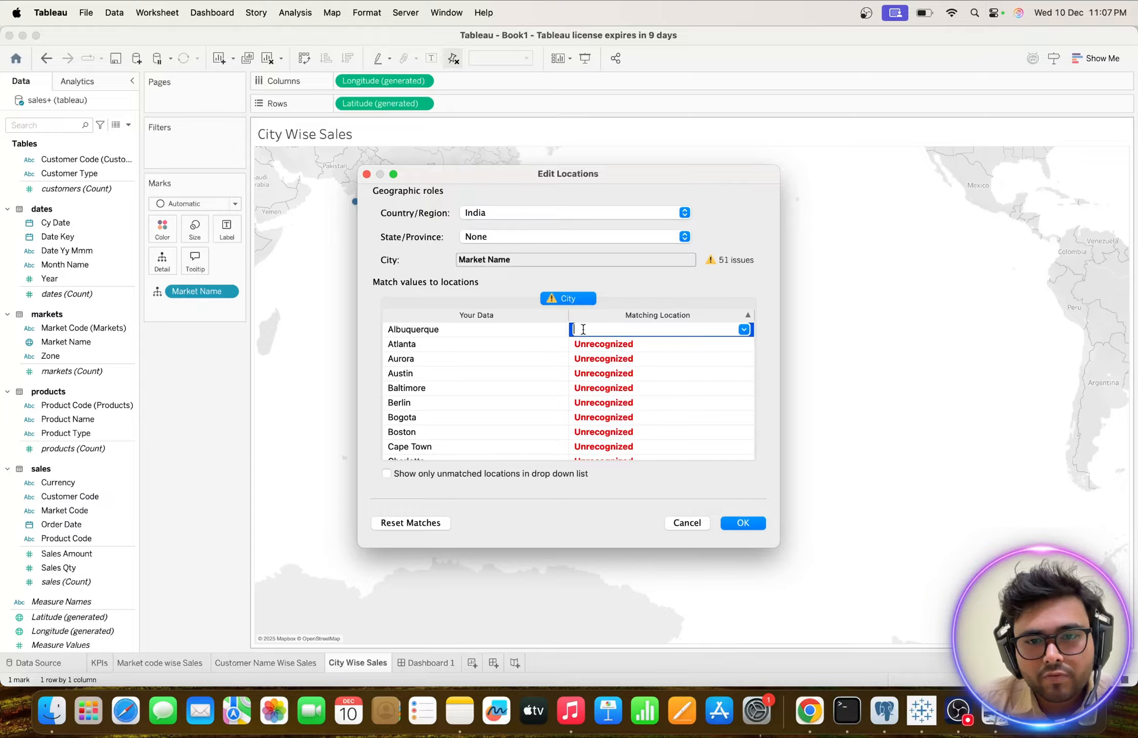
pyautogui.click(744, 330)
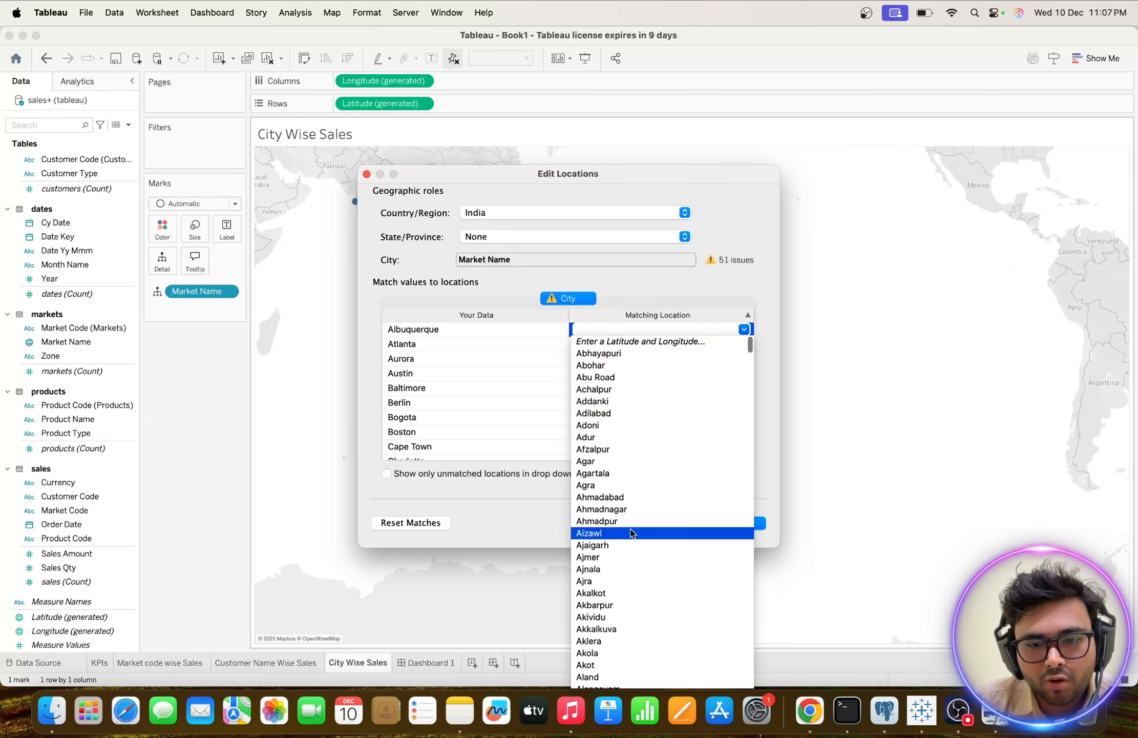
pyautogui.scroll(-3, 631, 532)
pyautogui.scroll(-5, 630, 533)
pyautogui.scroll(8, 631, 533)
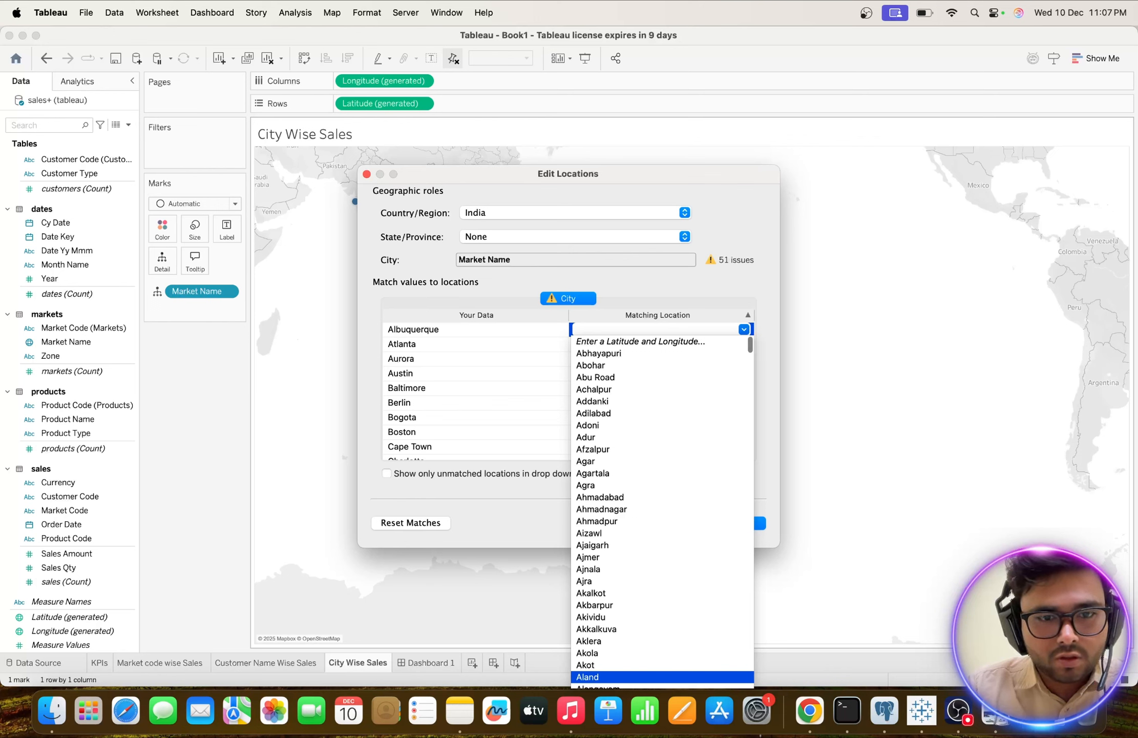
pyautogui.scroll(-10, 615, 679)
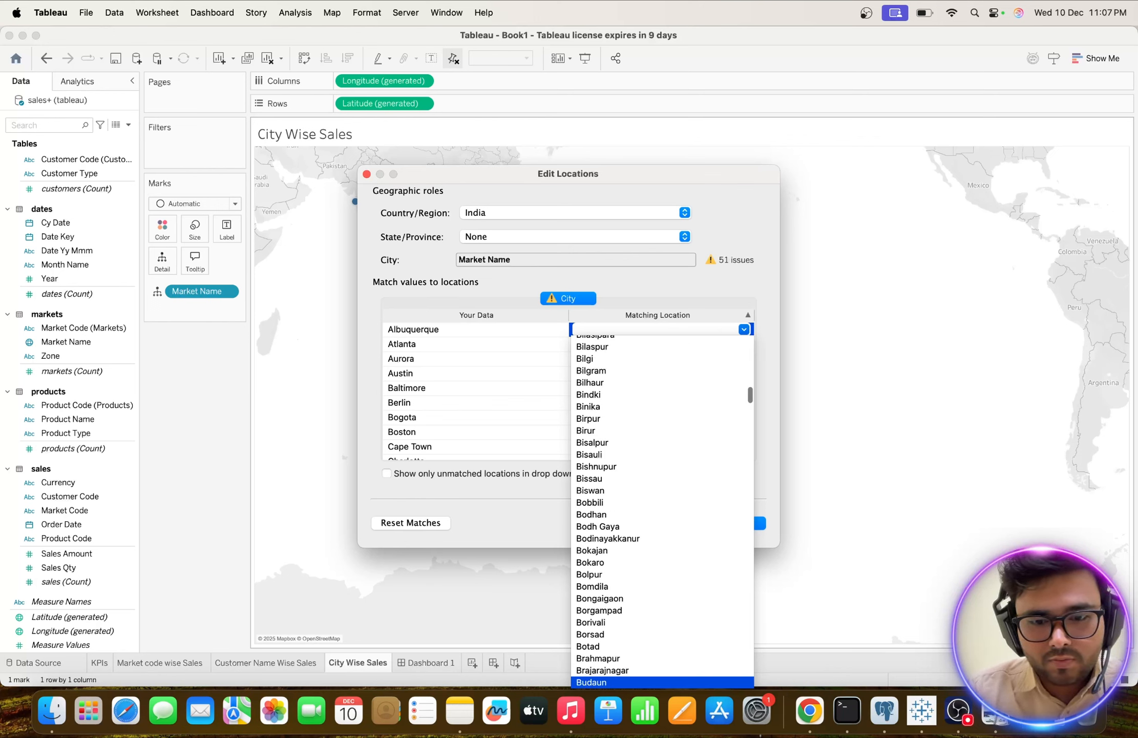
pyautogui.scroll(-20, 614, 681)
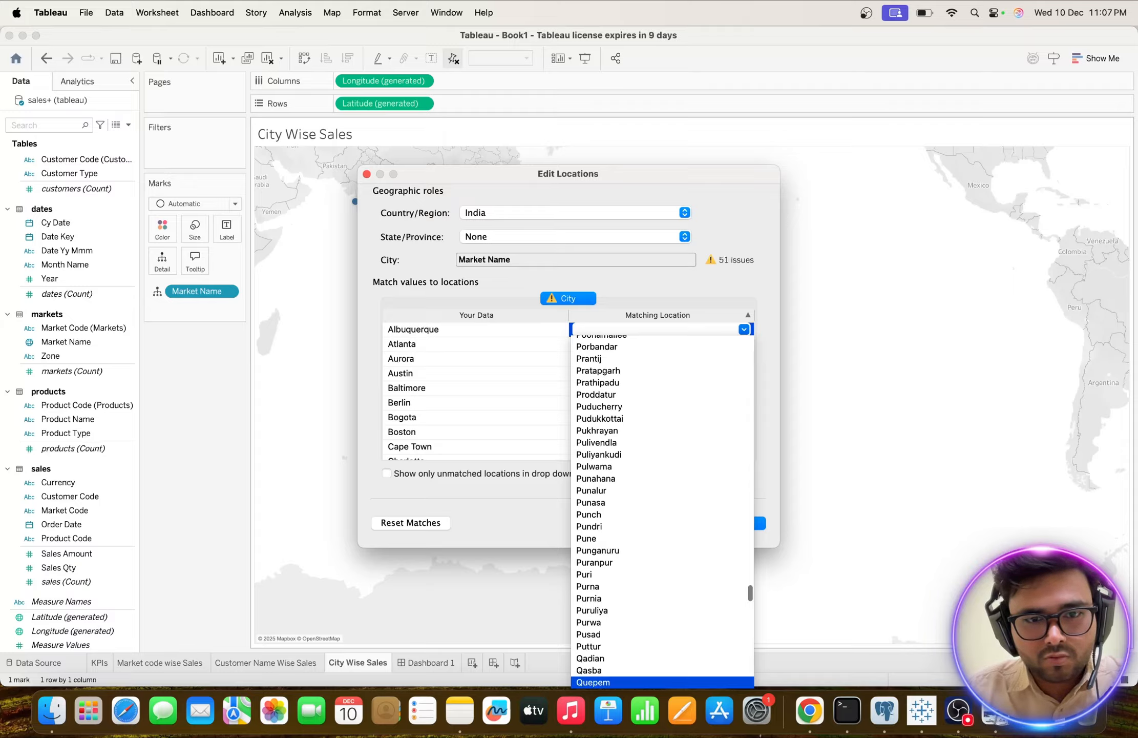
pyautogui.click(502, 355)
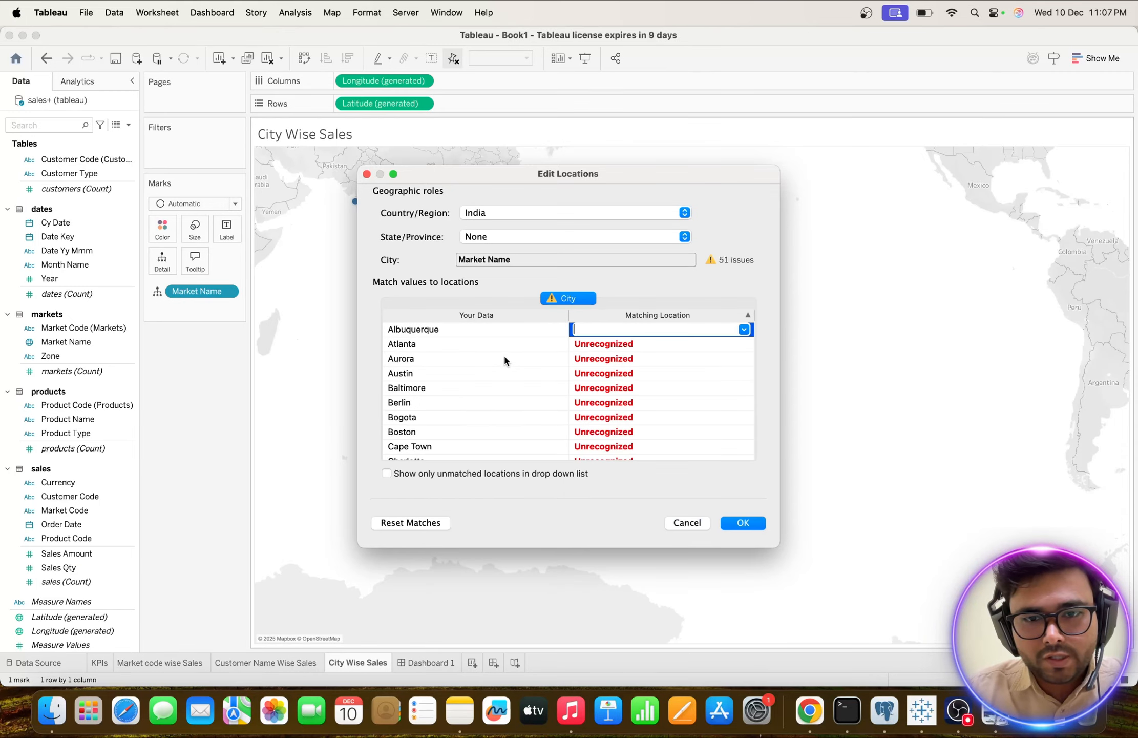
# Search the matching locations offered for Atlanta for a city of the same name.
pyautogui.click(683, 347)
pyautogui.click(743, 344)
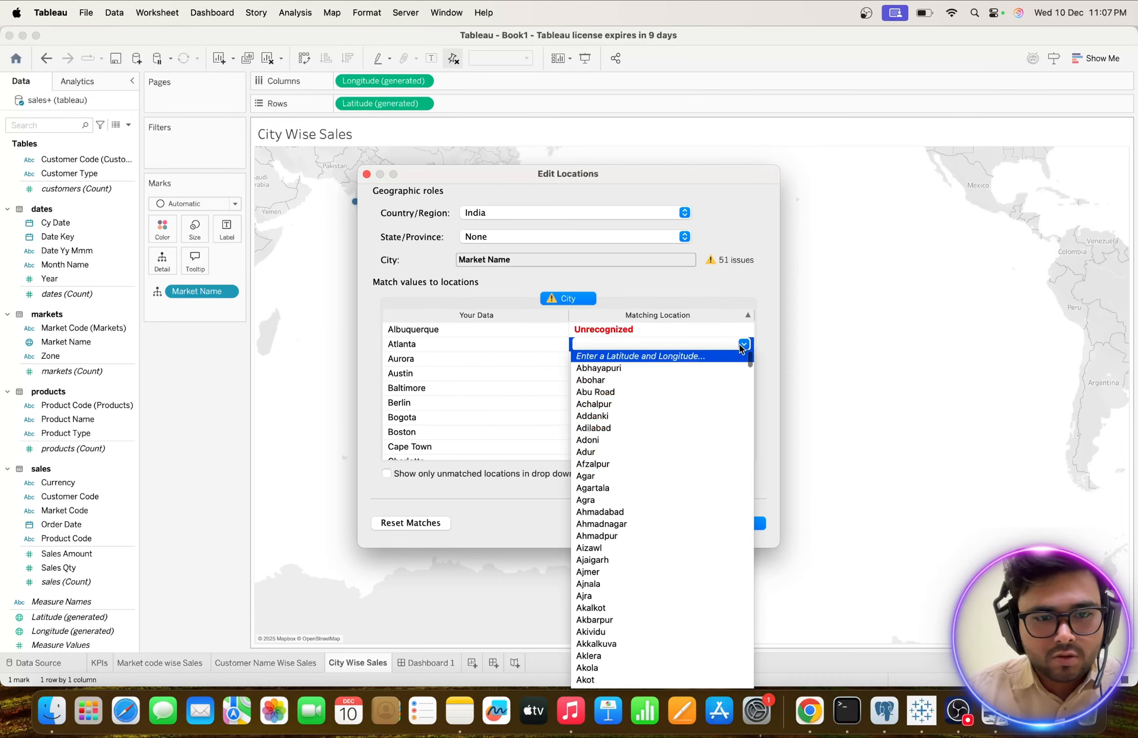
pyautogui.write('at')
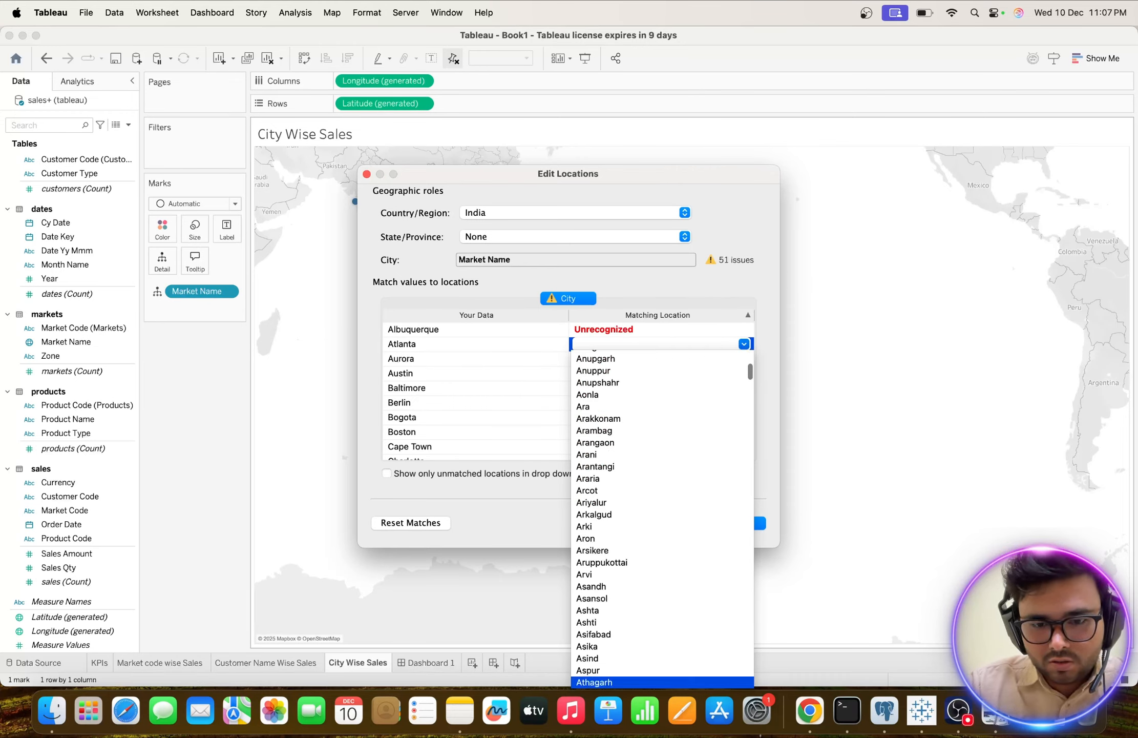
pyautogui.write('lan')
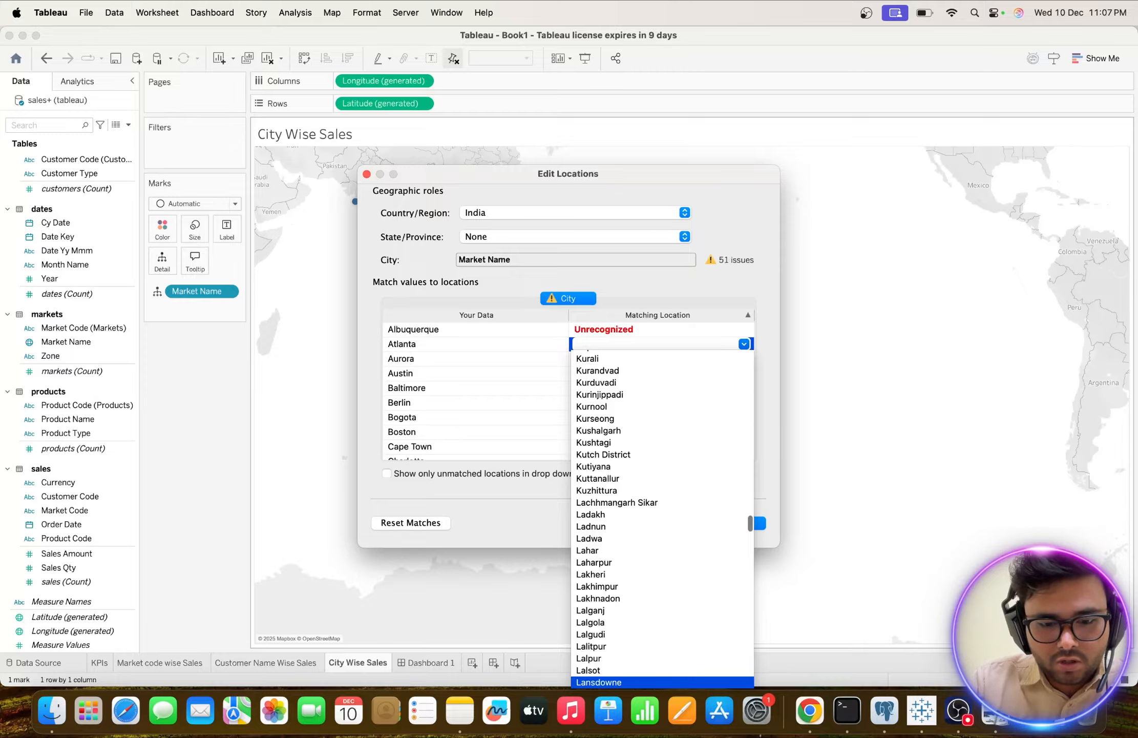
pyautogui.write('ta')
pyautogui.scroll(10, 644, 423)
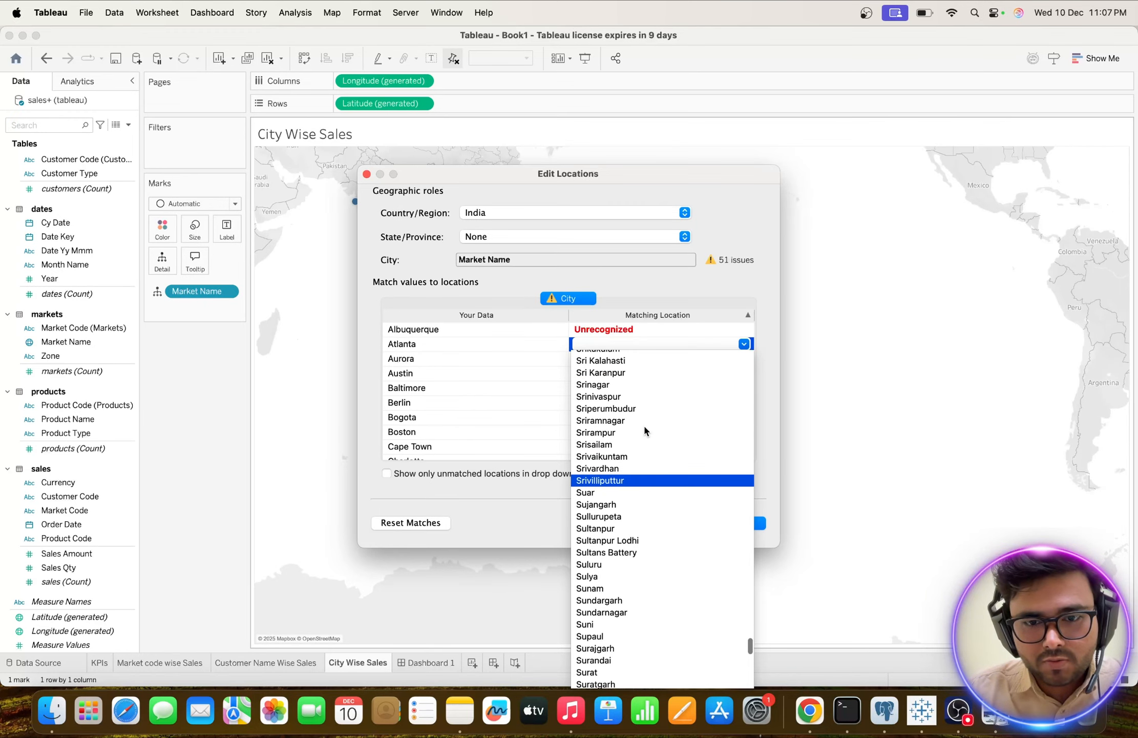
pyautogui.scroll(15, 645, 428)
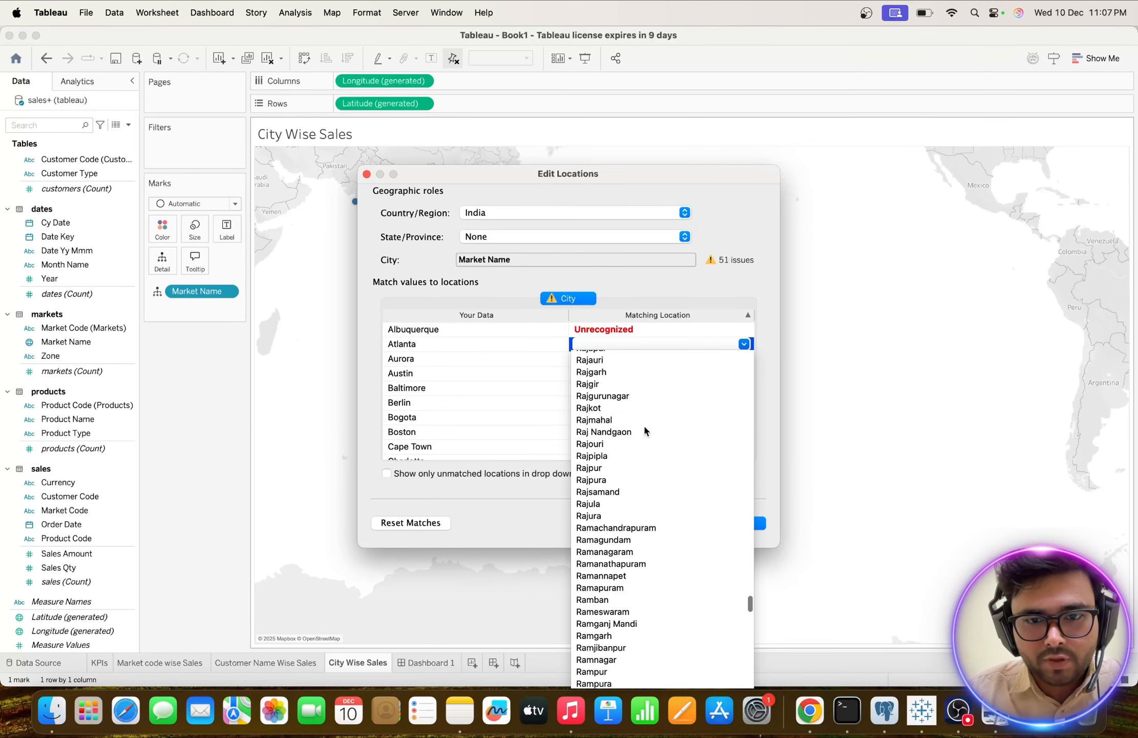
pyautogui.scroll(20, 644, 423)
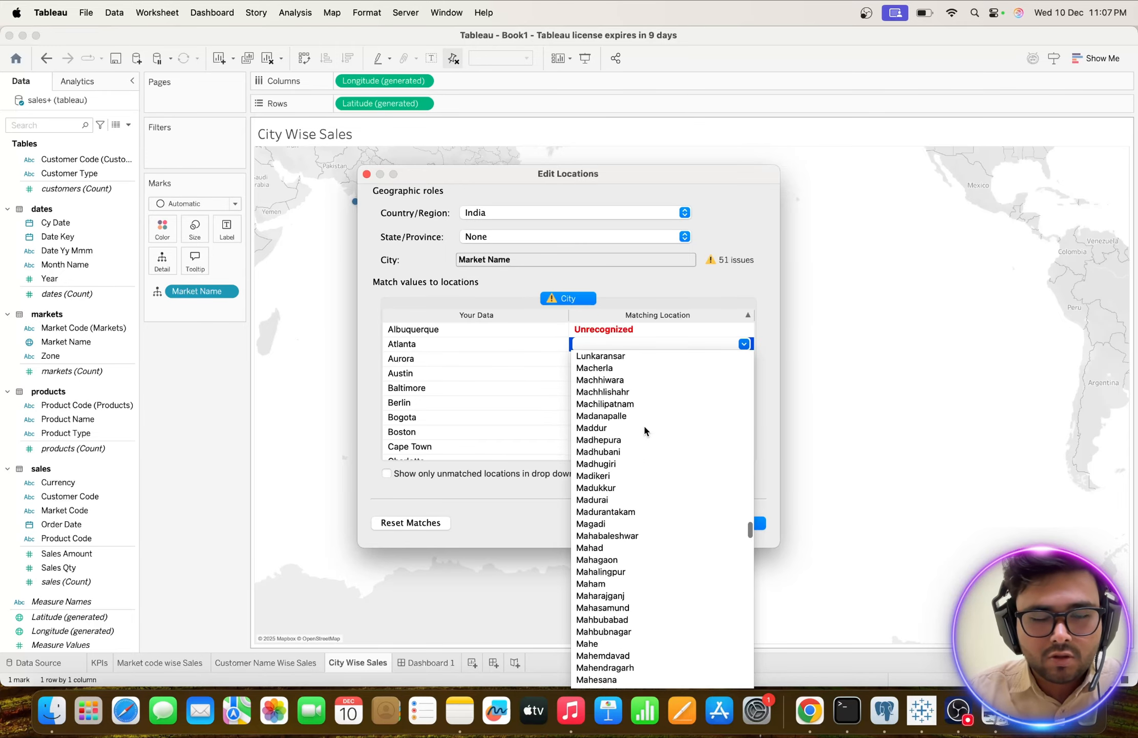
# Look through the entries beginning with A in the matching locations for Atlanta, checking around the names starting with "At".
pyautogui.press('a')
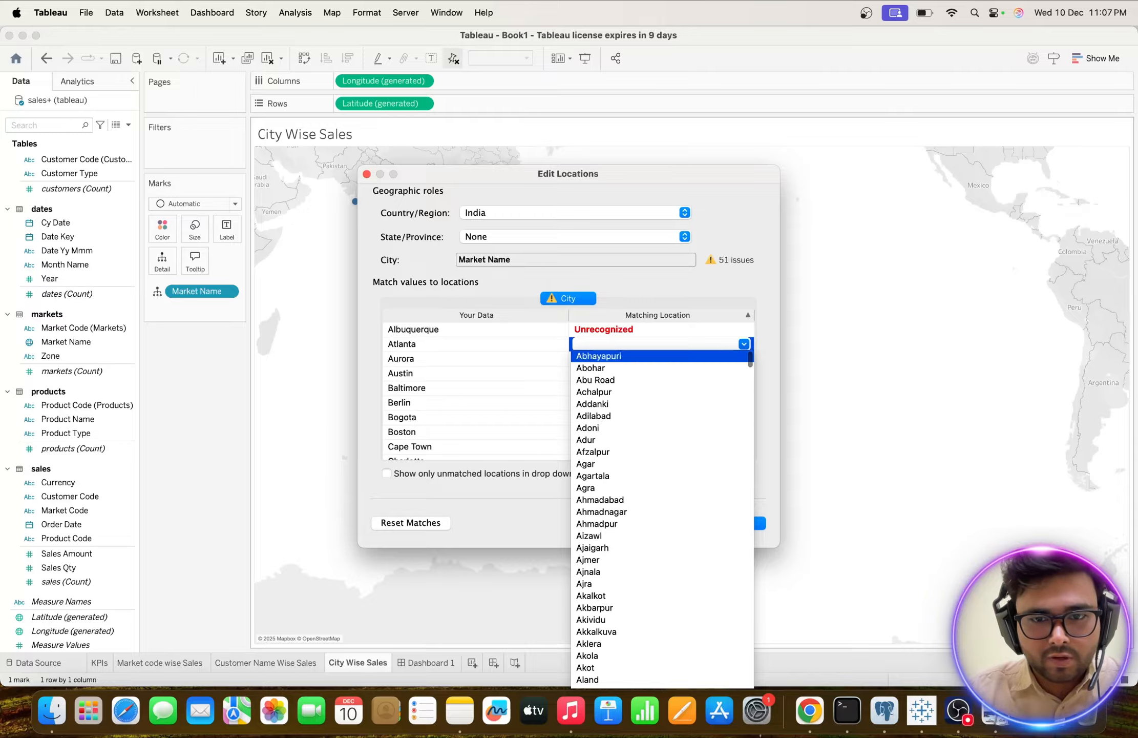
pyautogui.press('t')
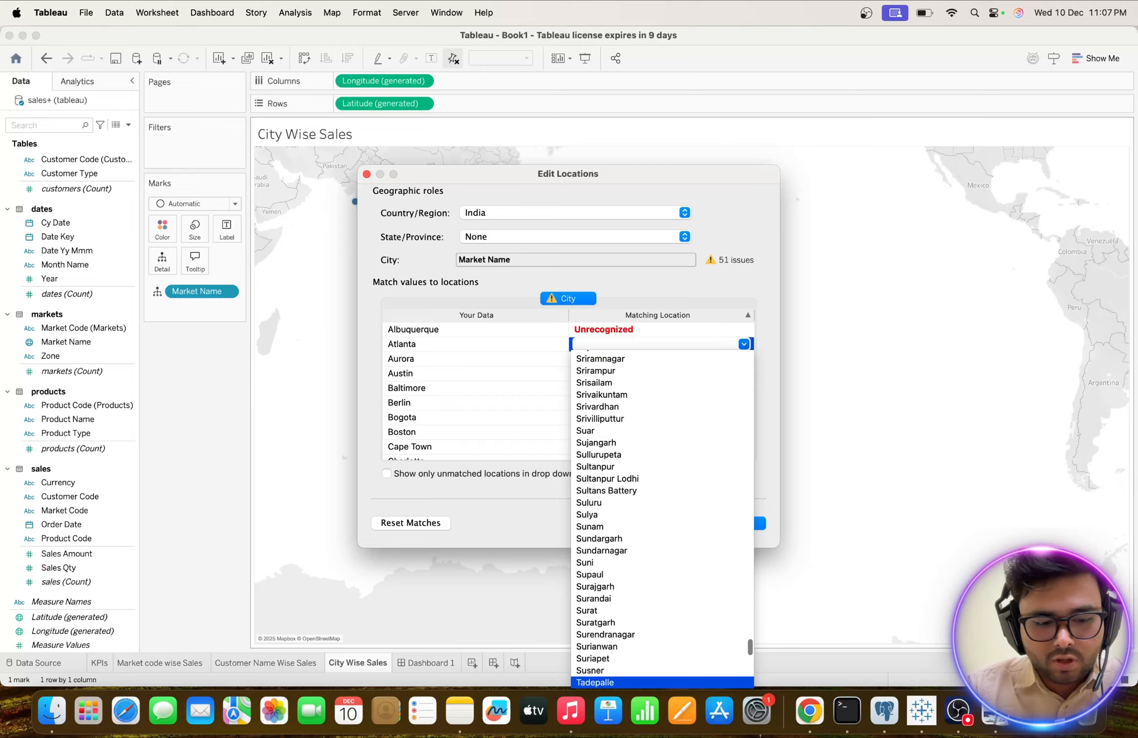
pyautogui.press('l')
pyautogui.press('n')
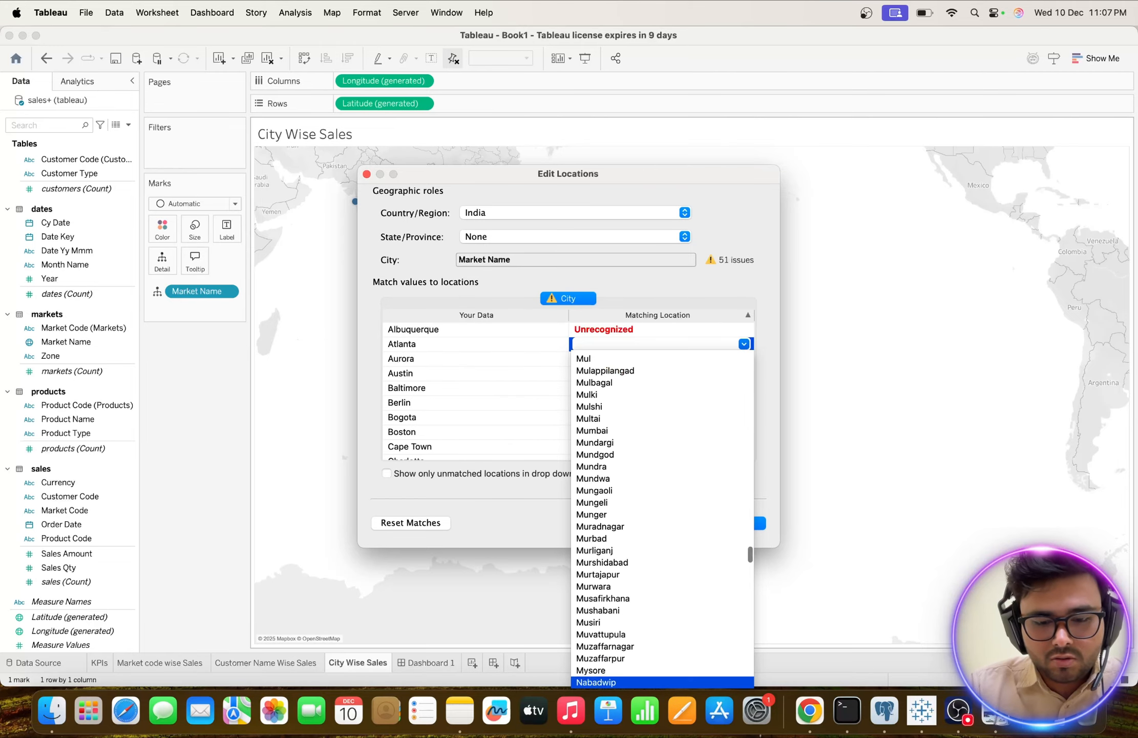
pyautogui.press('a')
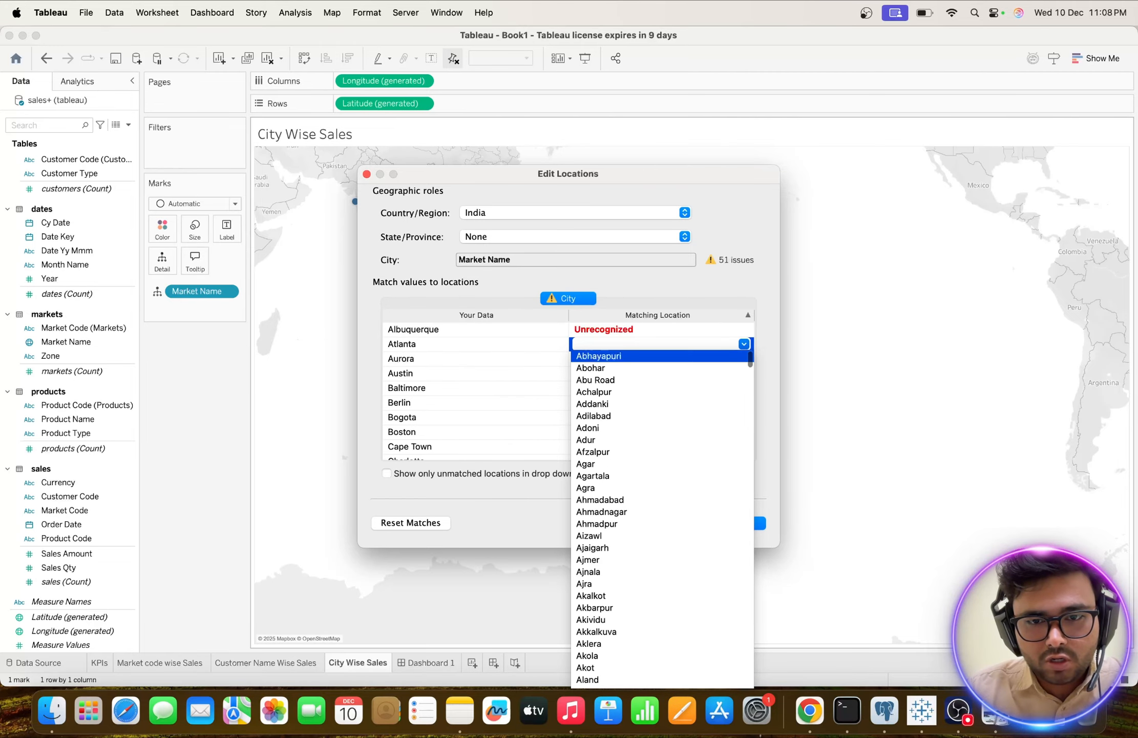
pyautogui.scroll(-5, 643, 411)
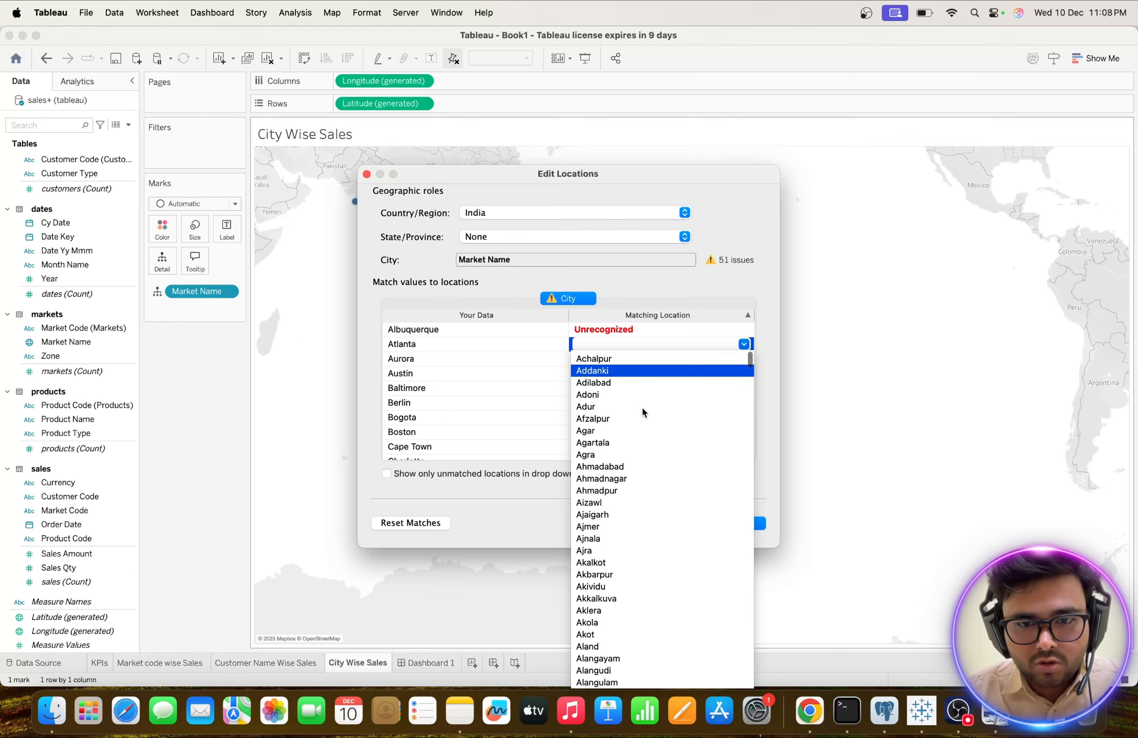
pyautogui.scroll(-10, 641, 405)
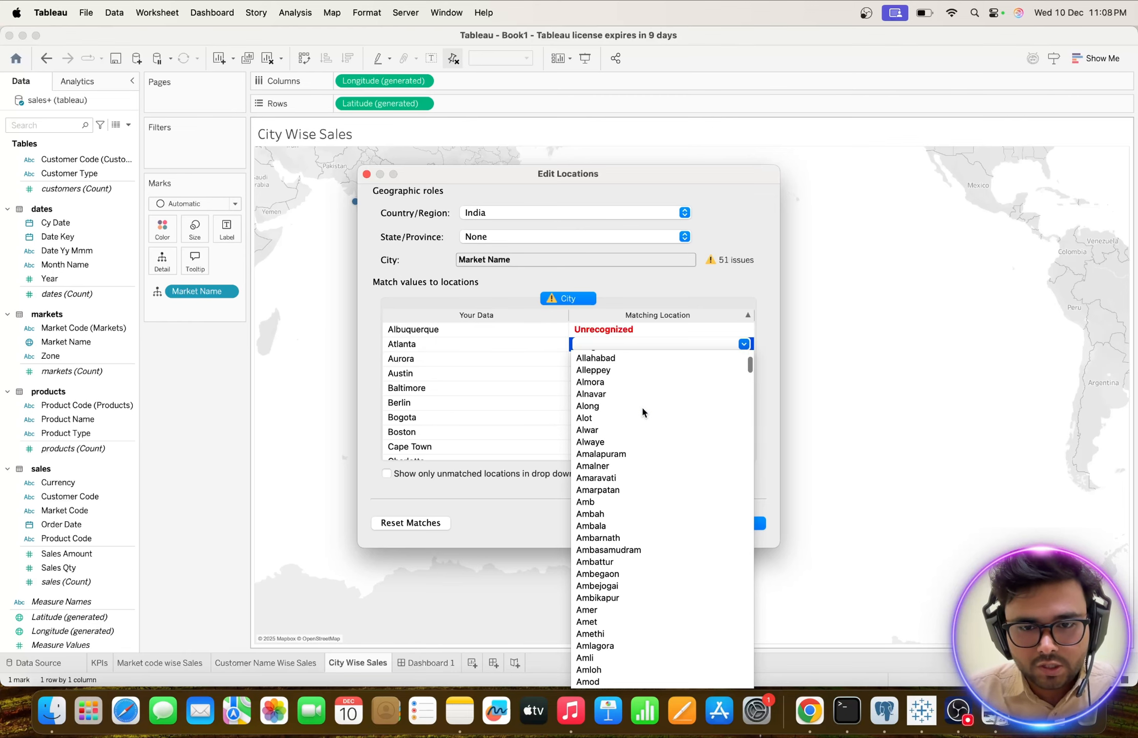
pyautogui.scroll(-15, 642, 411)
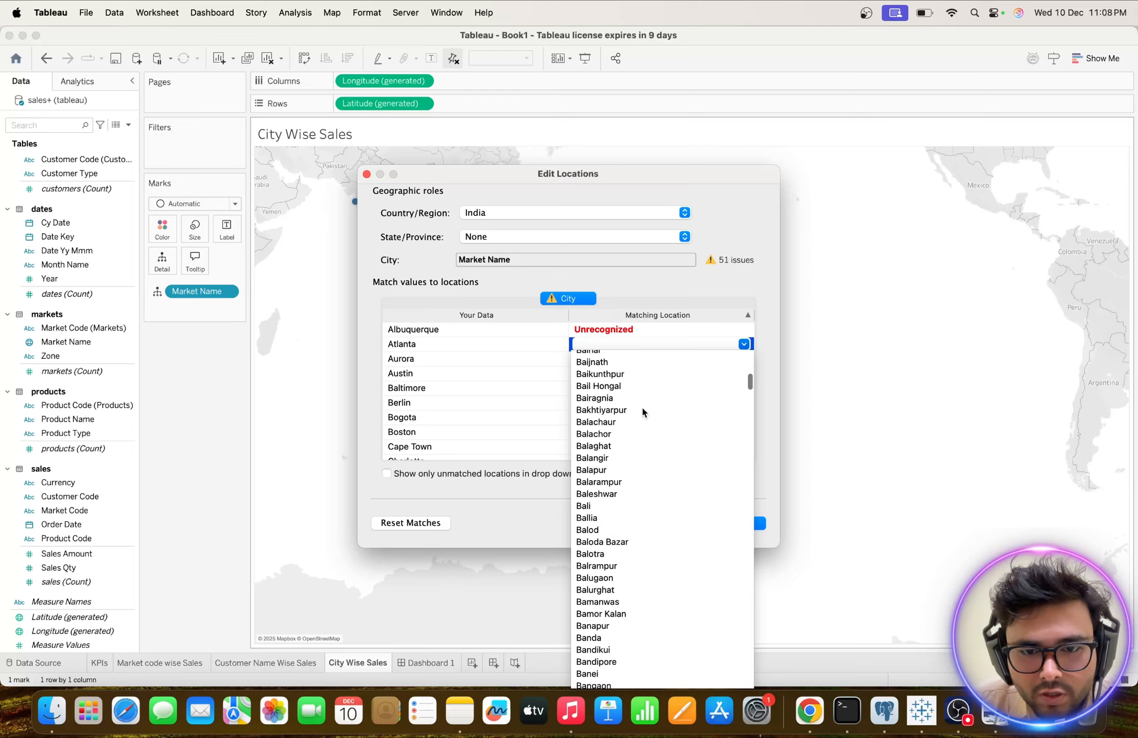
pyautogui.scroll(20, 643, 412)
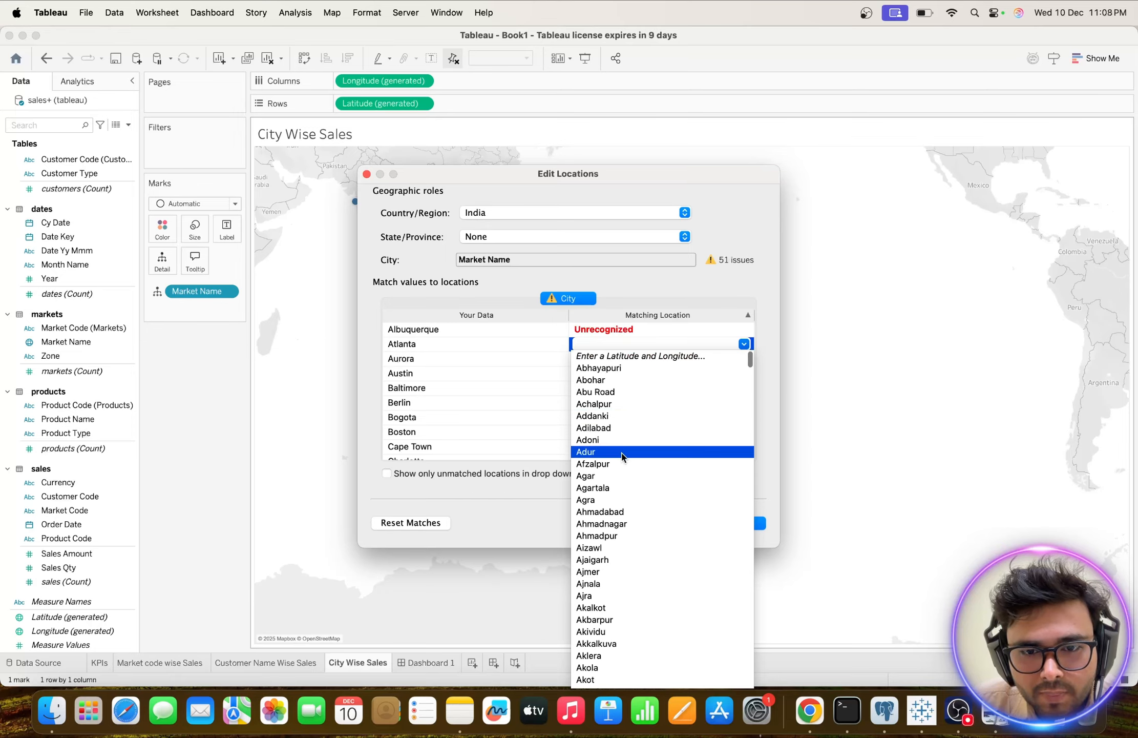
pyautogui.scroll(-2, 619, 465)
pyautogui.scroll(-5, 618, 466)
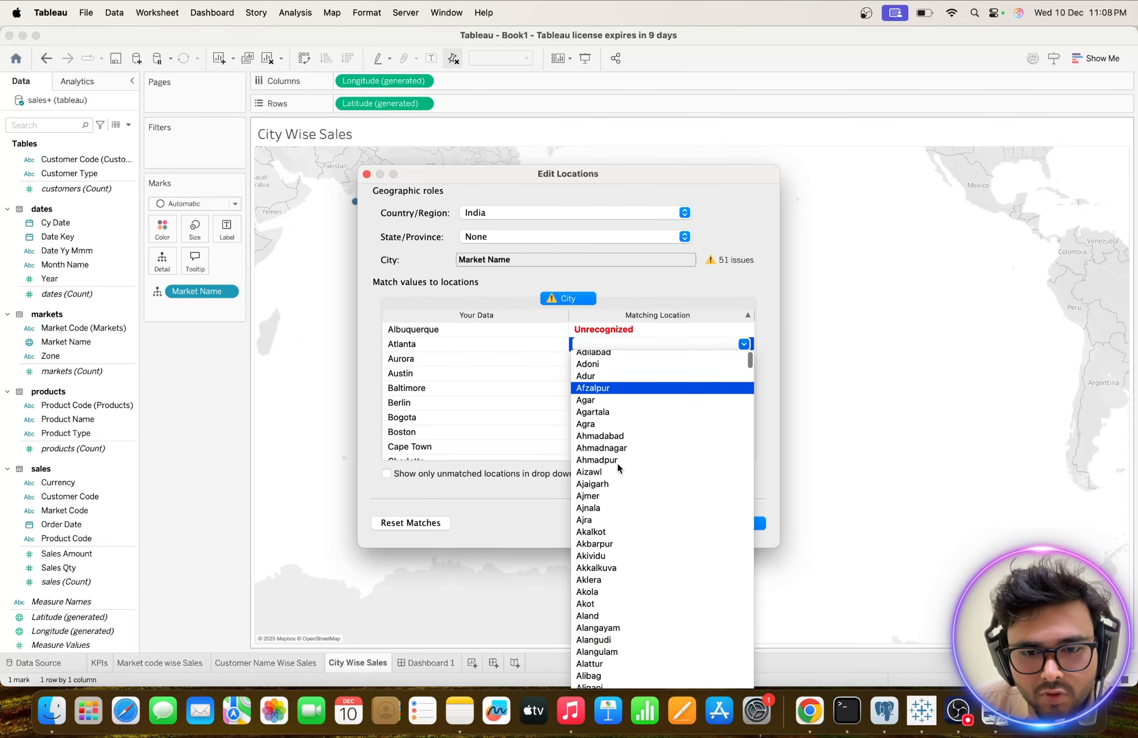
pyautogui.scroll(-20, 618, 466)
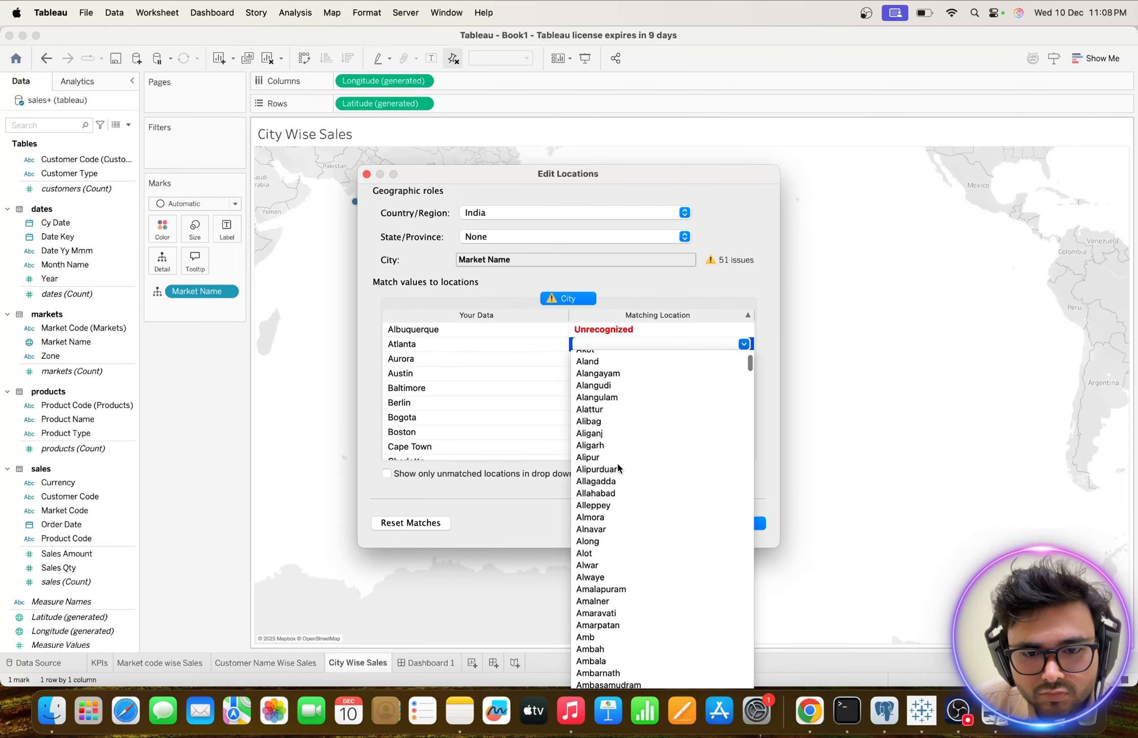
pyautogui.scroll(-10, 618, 464)
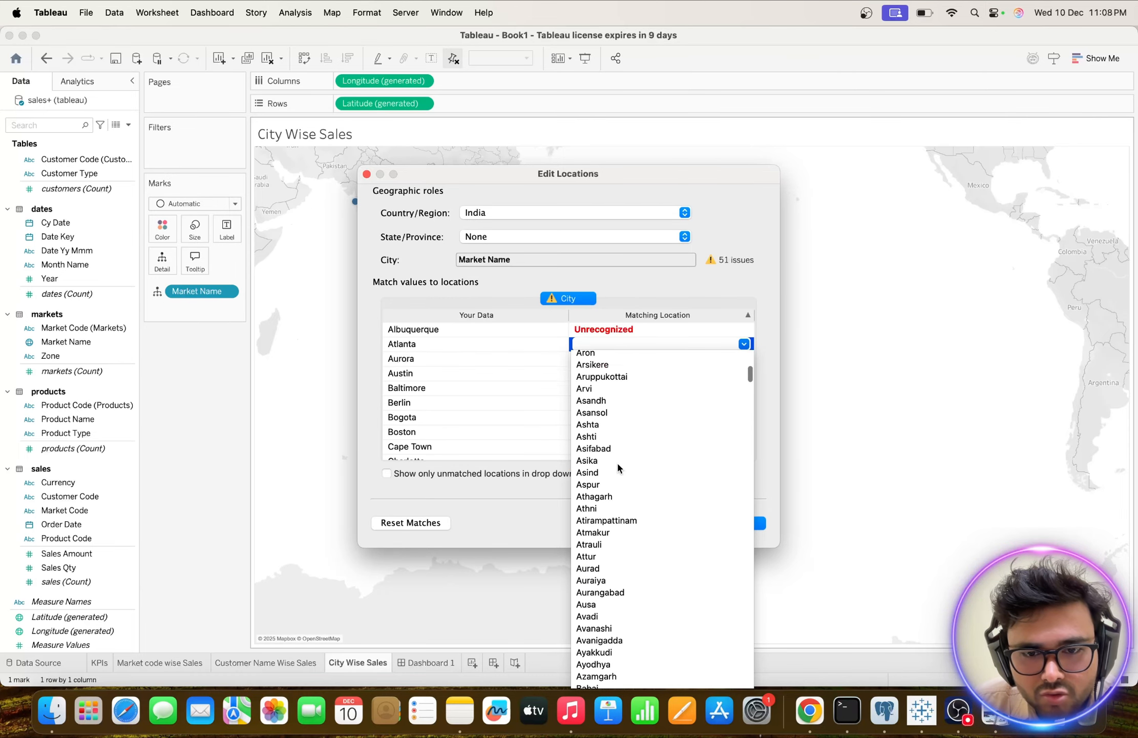
pyautogui.scroll(-4, 618, 464)
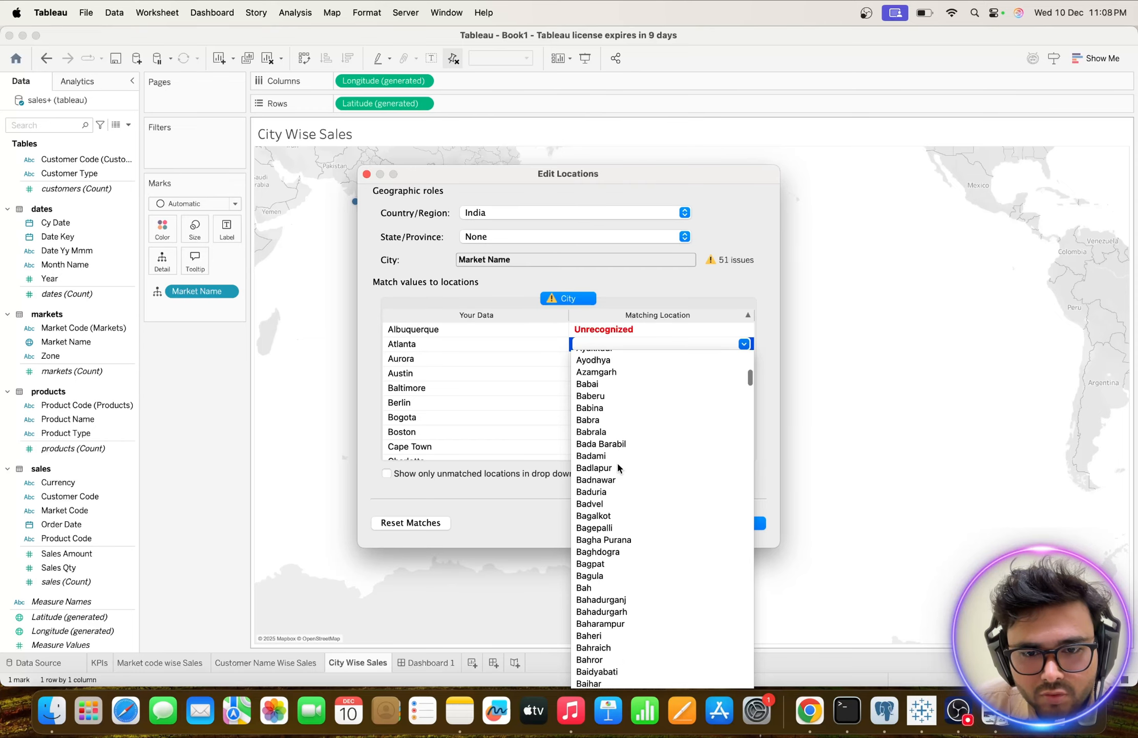
pyautogui.scroll(5, 618, 465)
pyautogui.scroll(4, 618, 464)
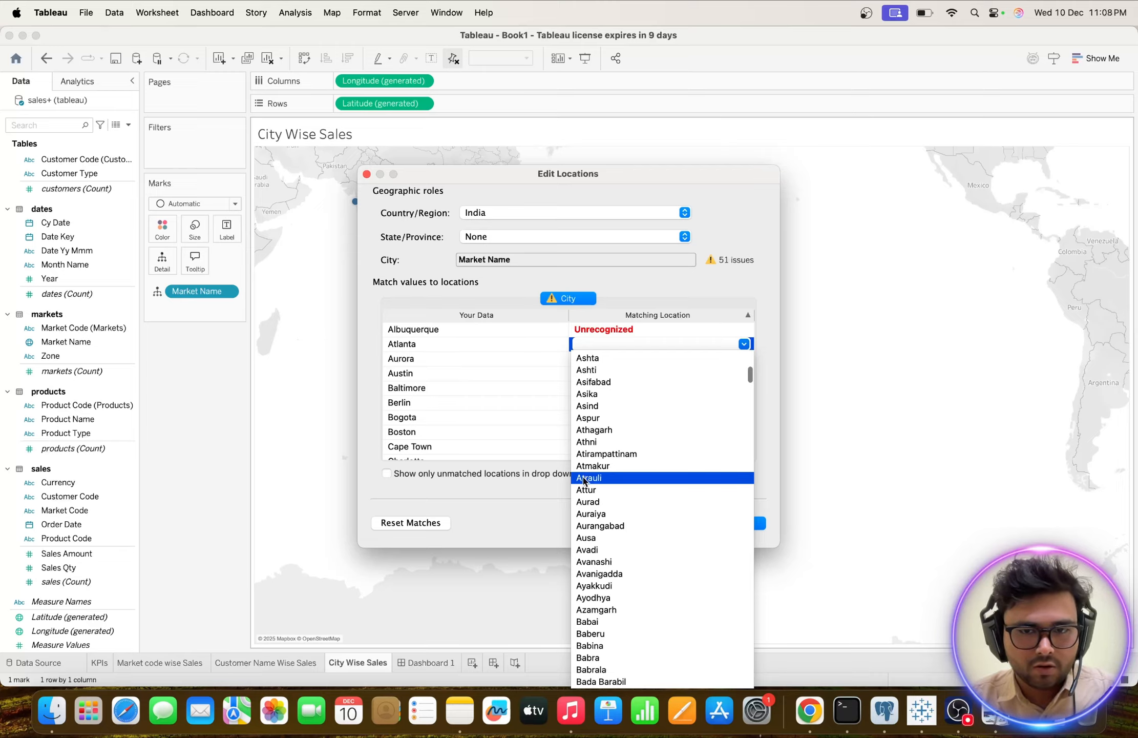
pyautogui.scroll(10, 627, 380)
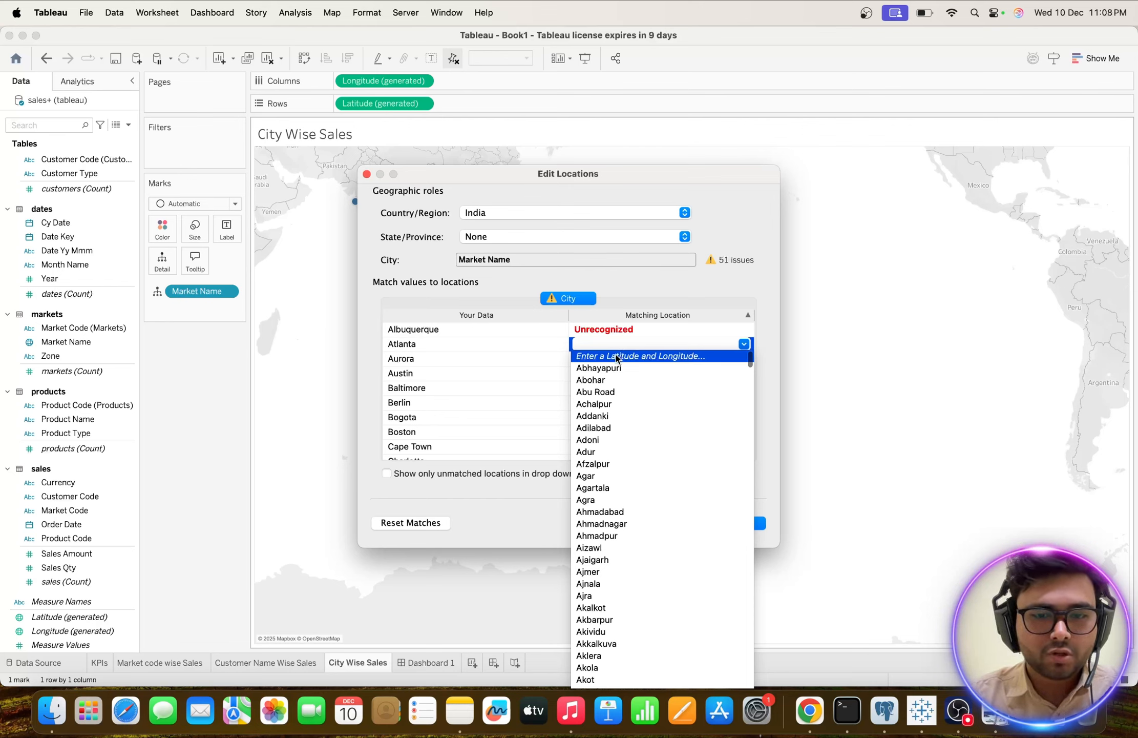
# Choose to enter a latitude and longitude for Atlanta, and switch to Chrome to look over the Gemini conversation's SQL inserts.
pyautogui.click(616, 358)
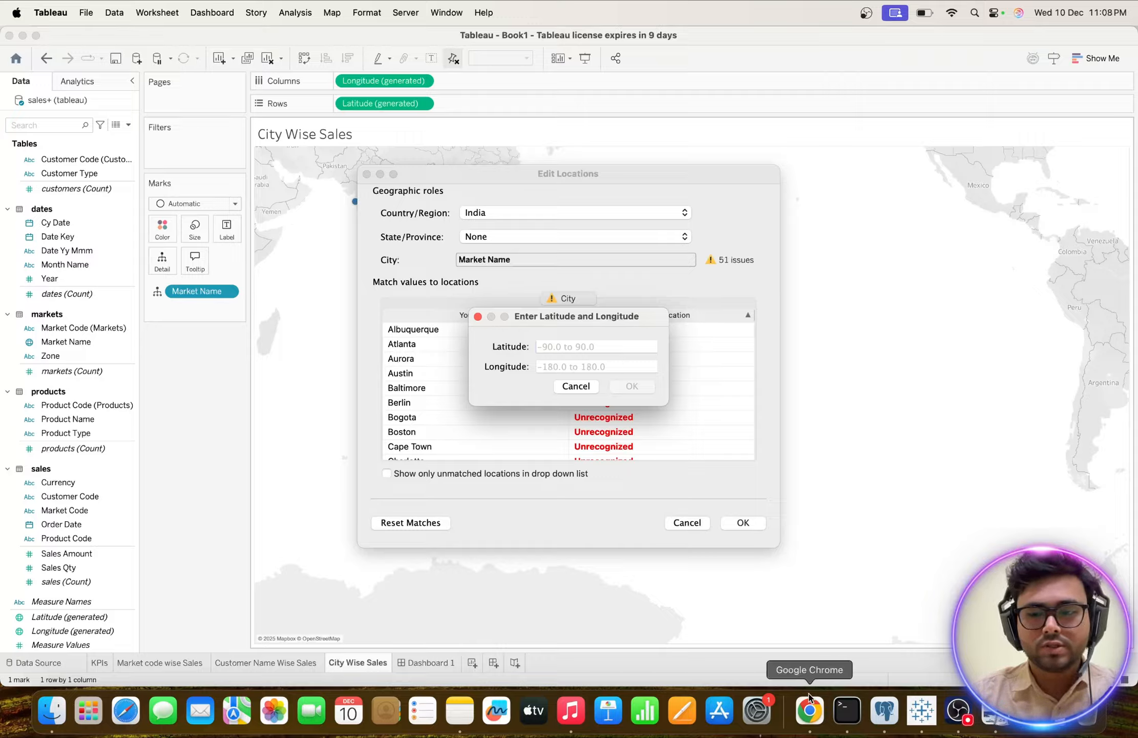
pyautogui.click(813, 717)
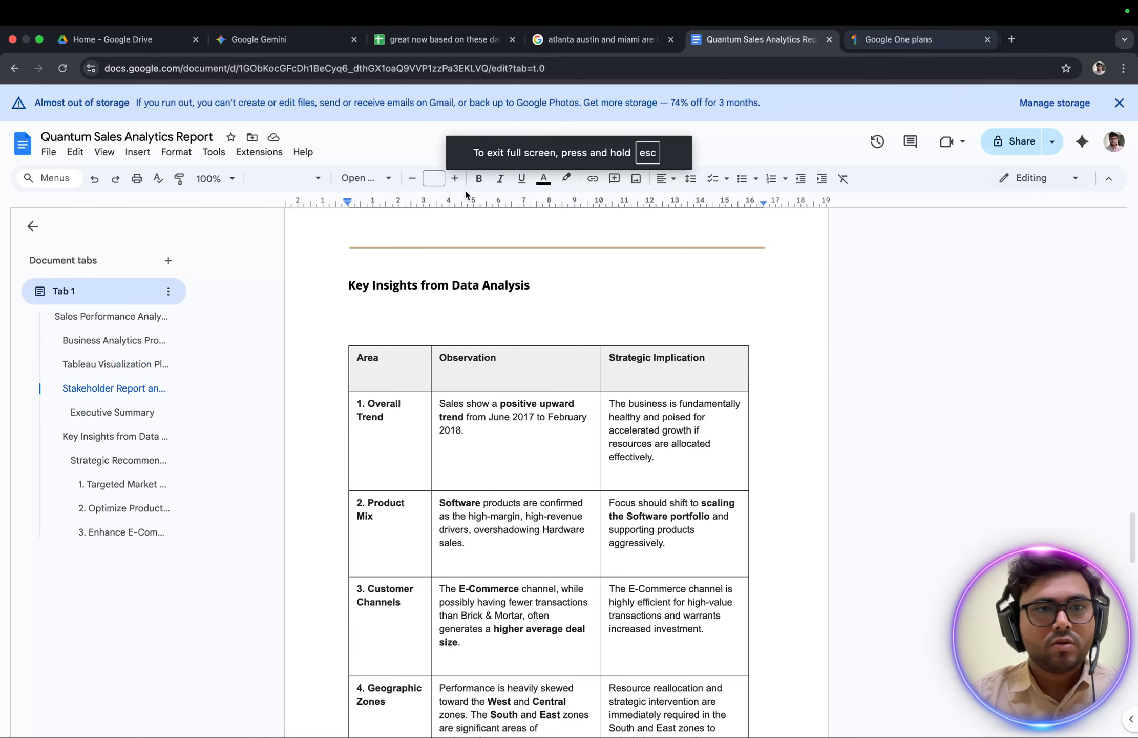
pyautogui.click(254, 31)
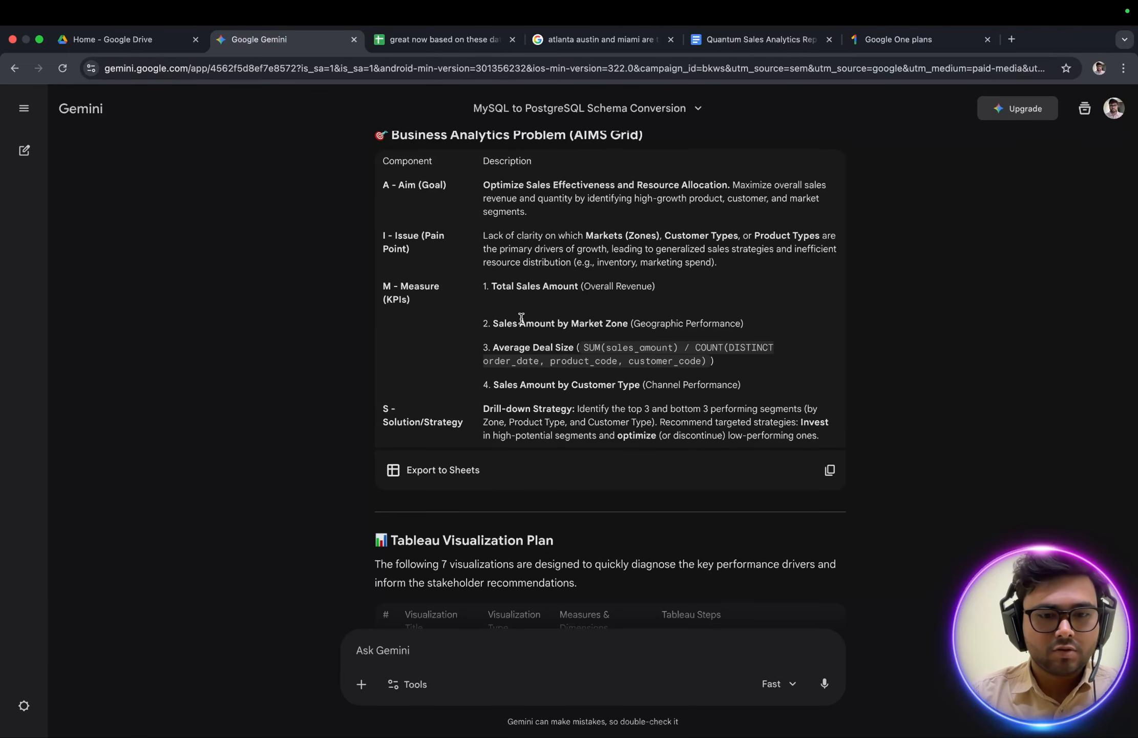
pyautogui.scroll(20, 521, 318)
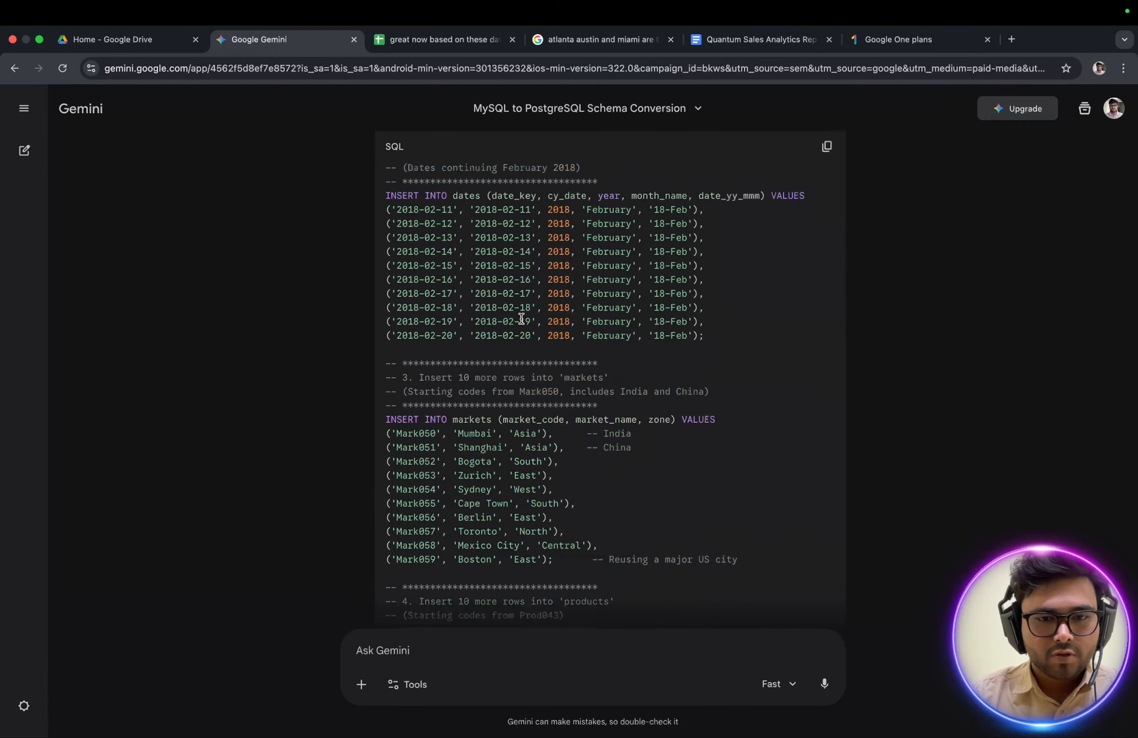
pyautogui.scroll(-9, 521, 318)
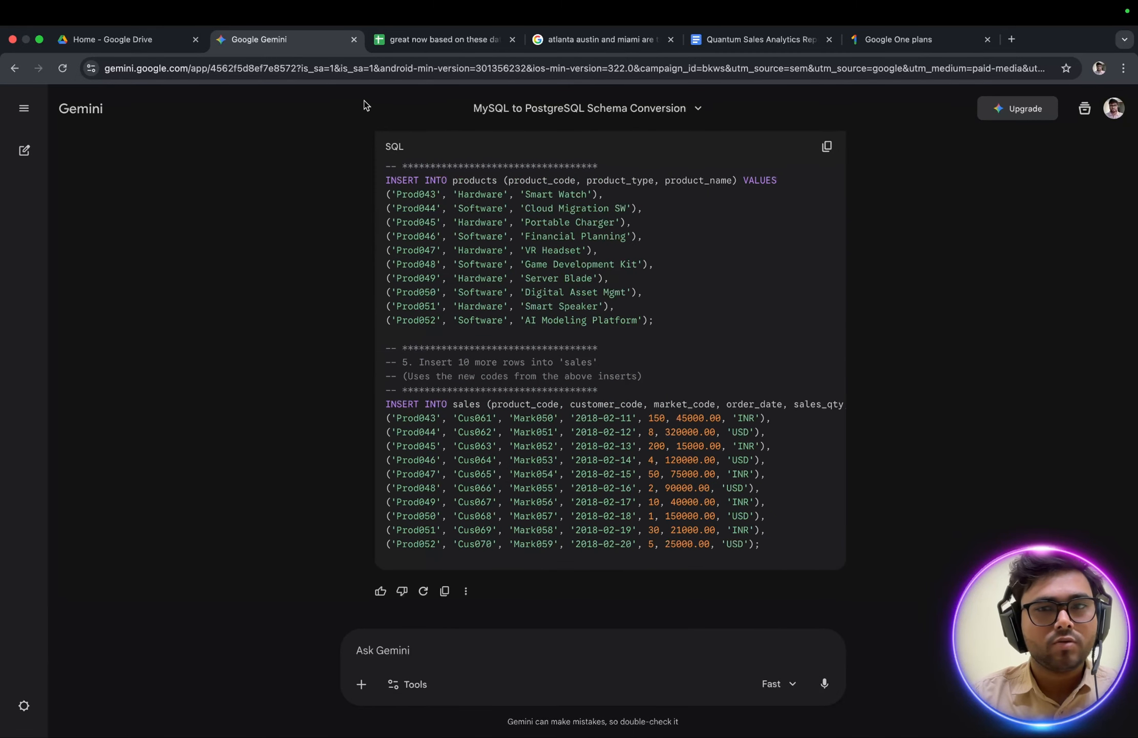
# Search Google in a new tab for "atlanta latitude & longitude" and read Atlanta's coordinates.
pyautogui.click(1012, 39)
pyautogui.click(427, 290)
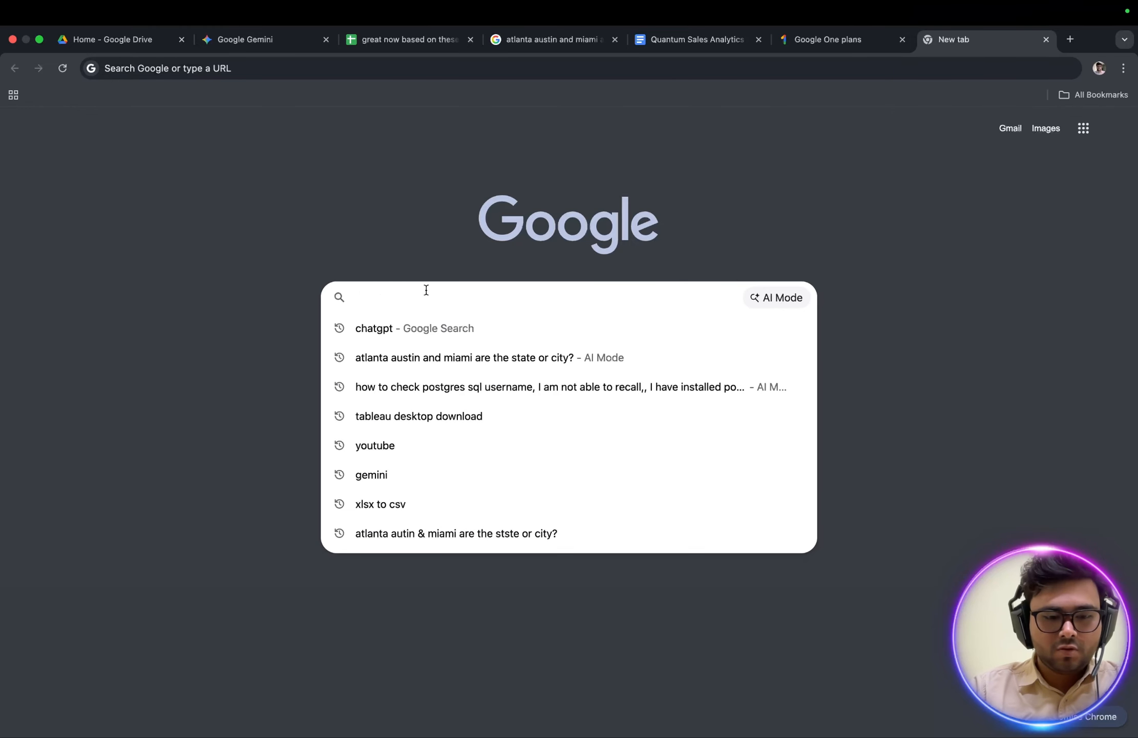
pyautogui.write('atlanta ')
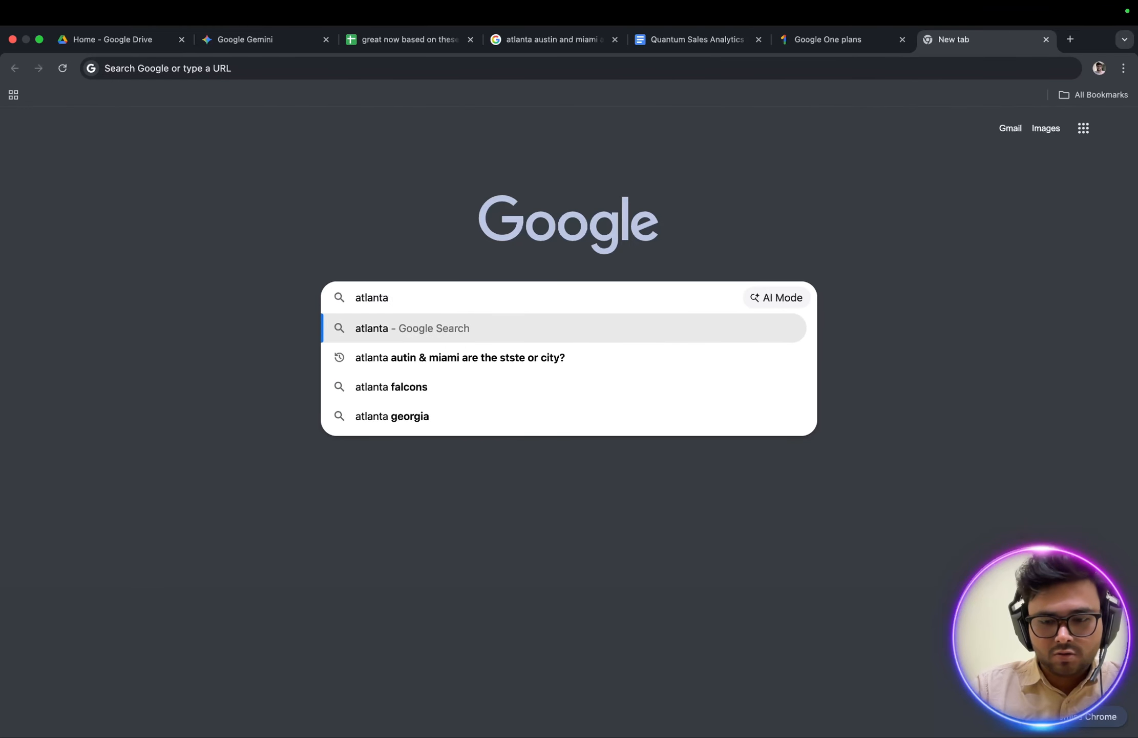
pyautogui.write('latitude ')
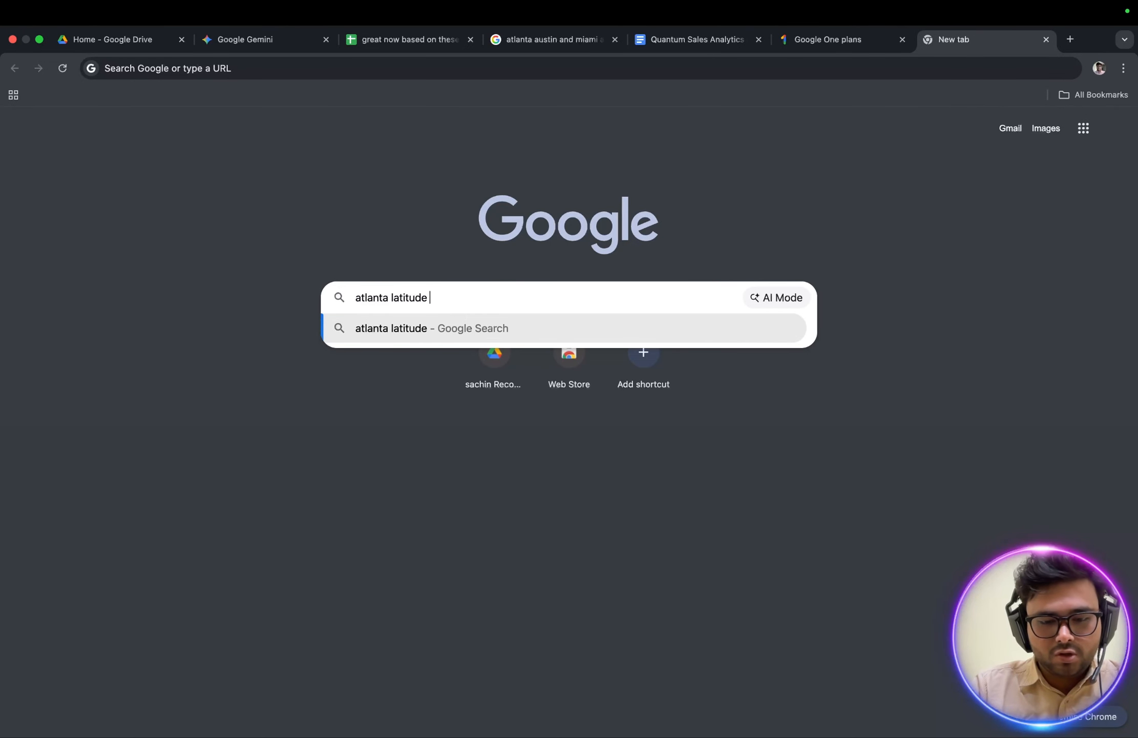
pyautogui.write('& long')
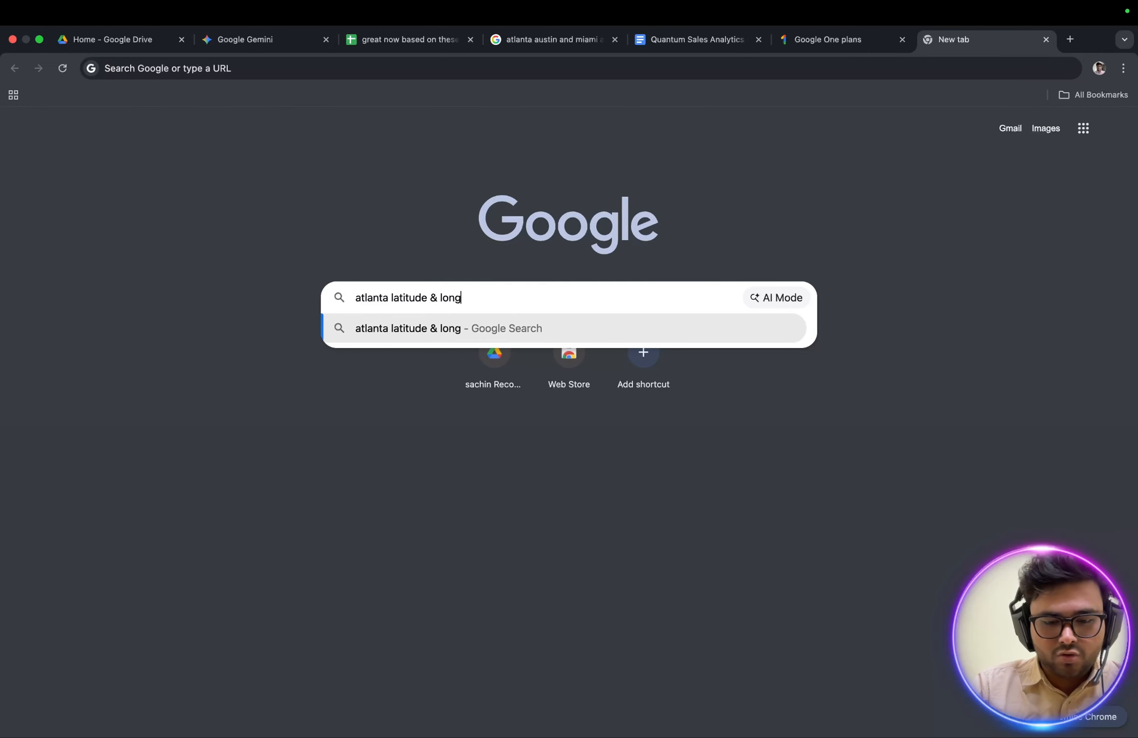
pyautogui.write('itude')
pyautogui.press('Return')
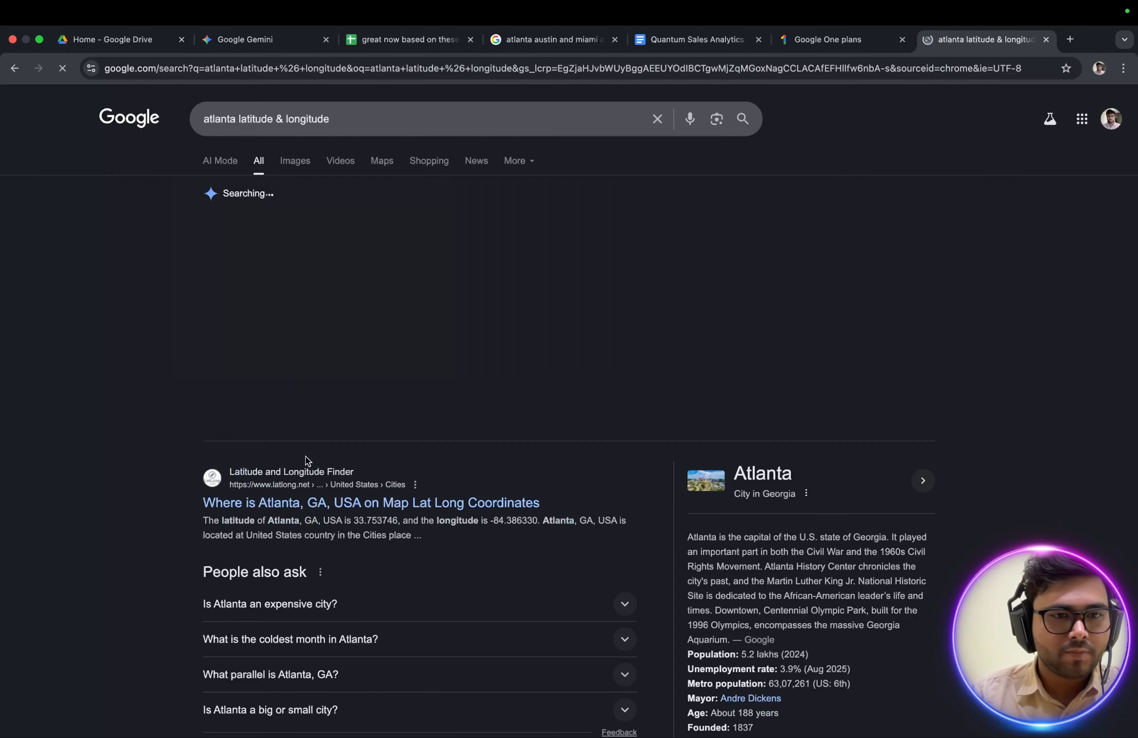
pyautogui.scroll(-10, 342, 359)
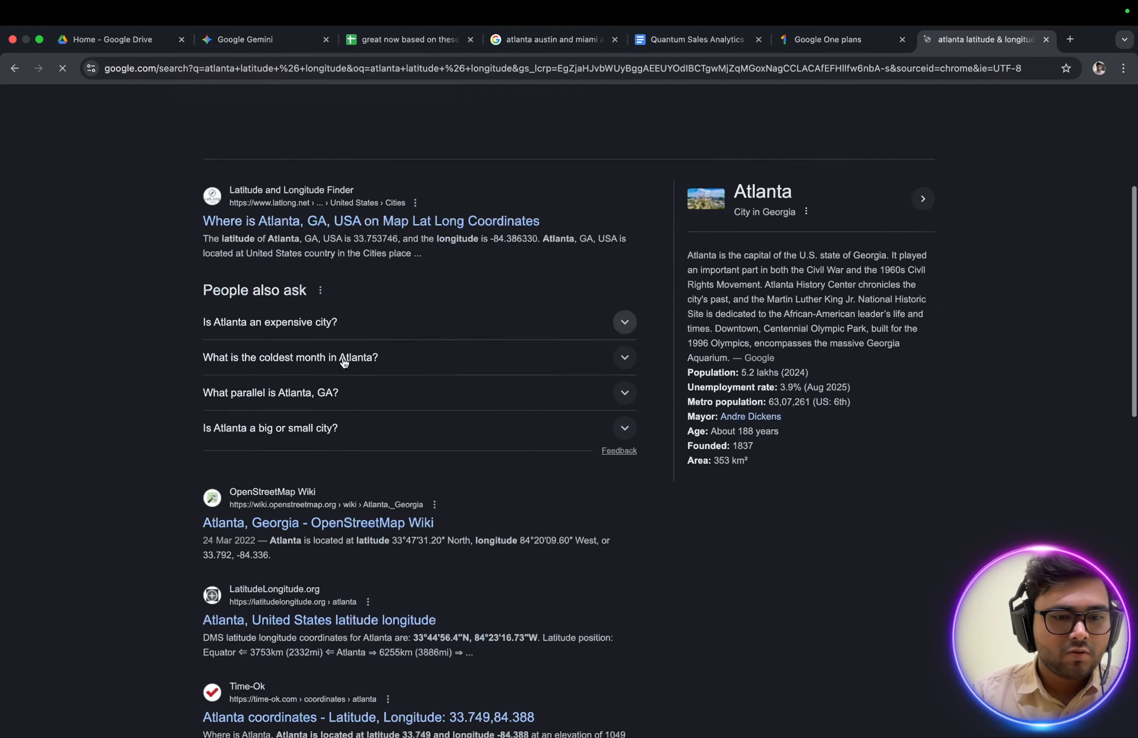
pyautogui.scroll(10, 343, 362)
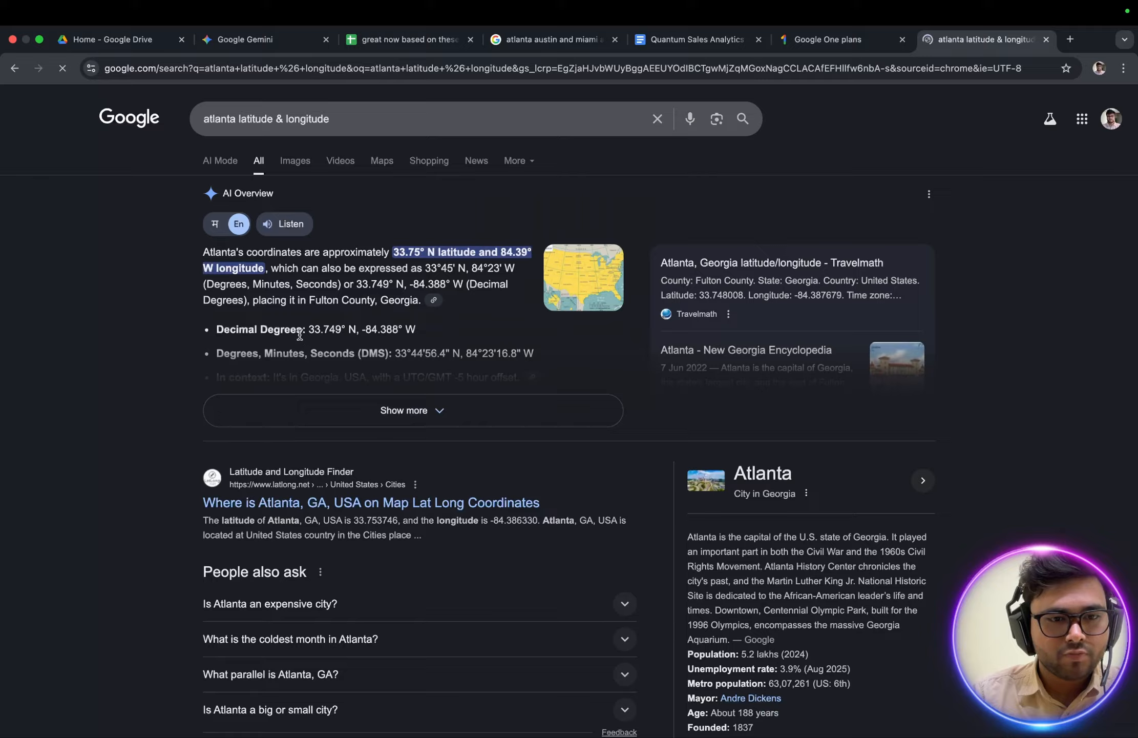
# Copy Atlanta's decimal latitude from the search result and enter 33.749 as its latitude in Tableau.
pyautogui.moveTo(309, 330); pyautogui.dragTo(341, 331)
pyautogui.press('super+c')
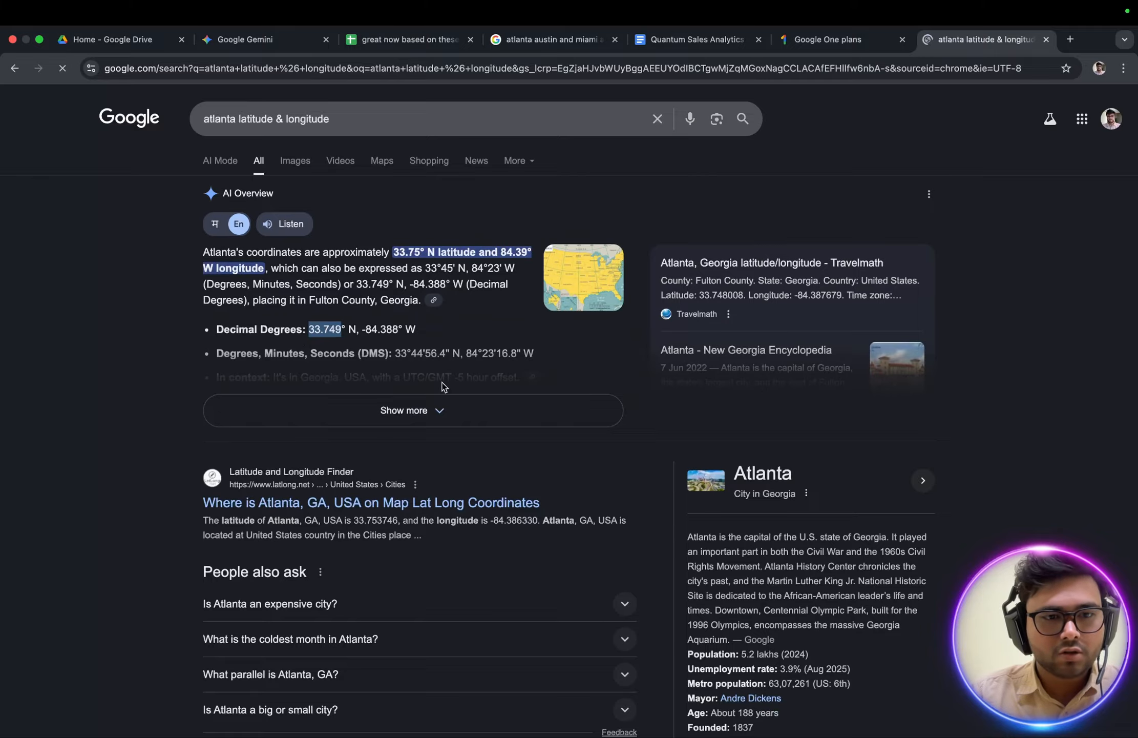
pyautogui.press('super+Tab')
pyautogui.press('super+v')
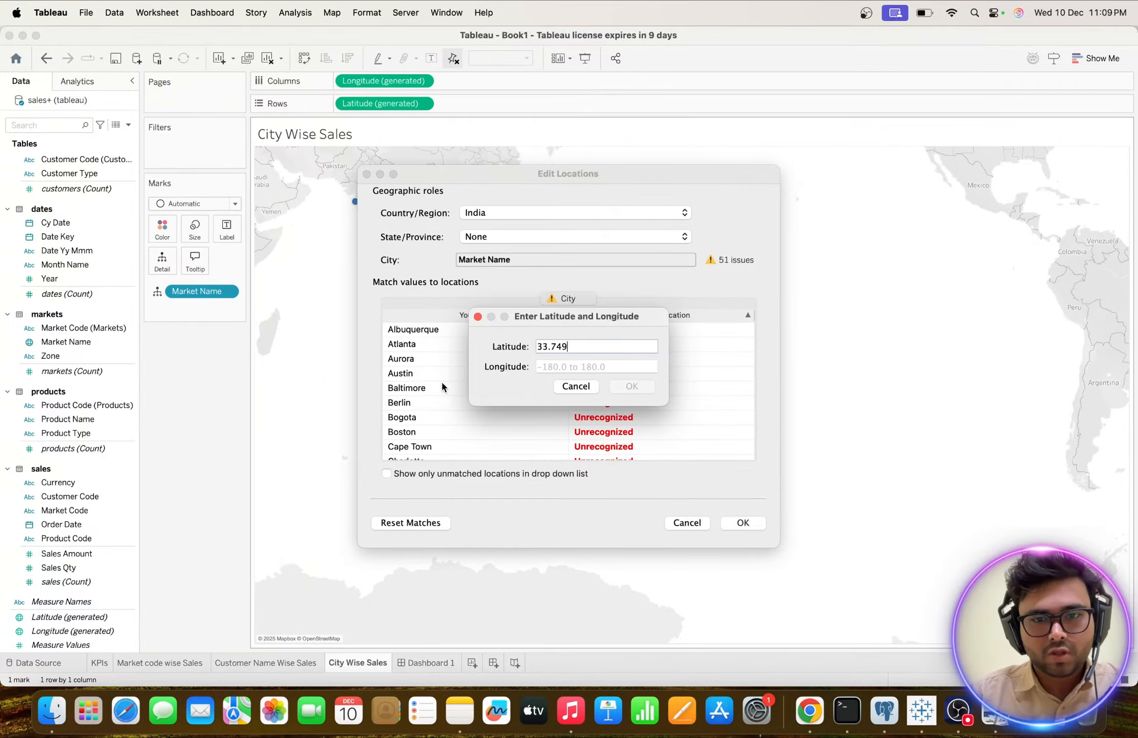
# Copy Atlanta's decimal longitude from Chrome, set the longitude in Tableau to -84.388 and accept the coordinates.
pyautogui.press('super+Tab')
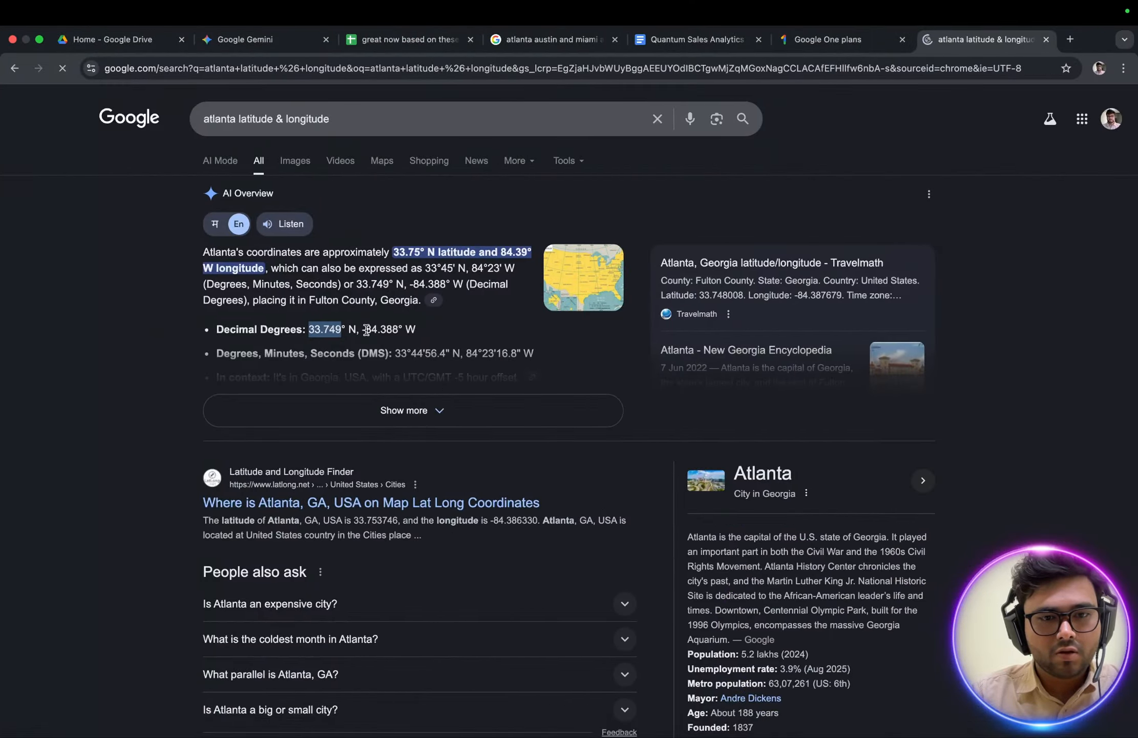
pyautogui.moveTo(367, 330); pyautogui.dragTo(397, 330)
pyautogui.press('super+c')
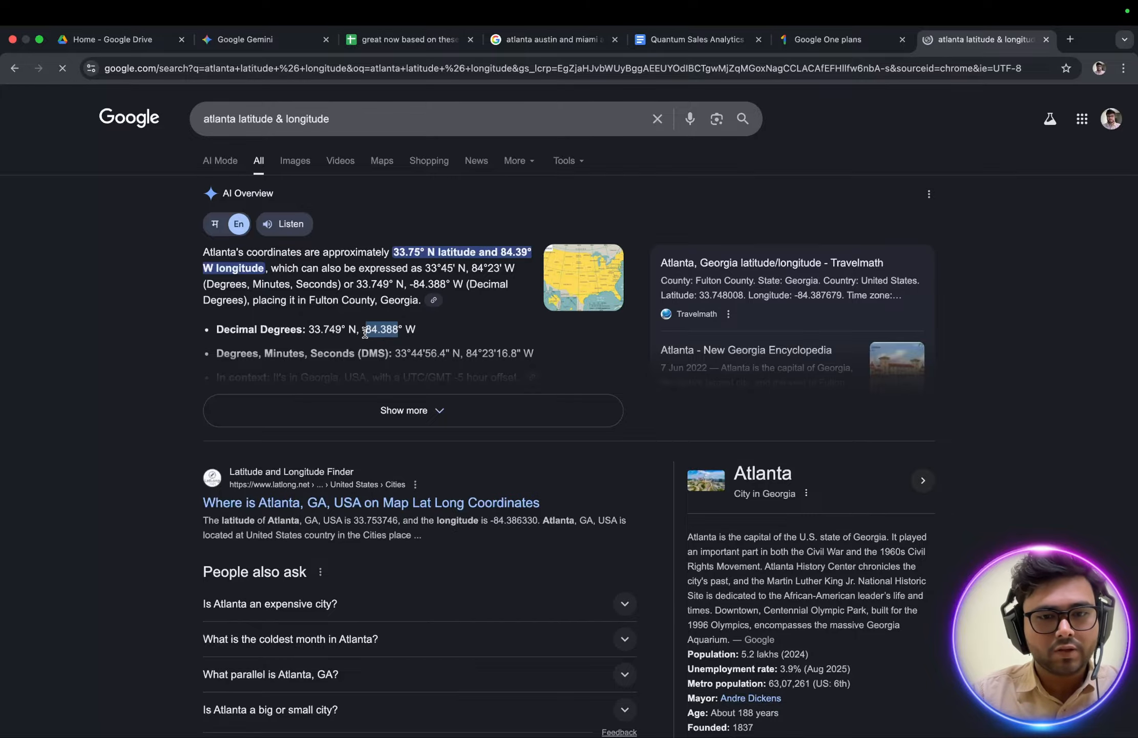
pyautogui.press('super+Tab')
pyautogui.click(556, 367)
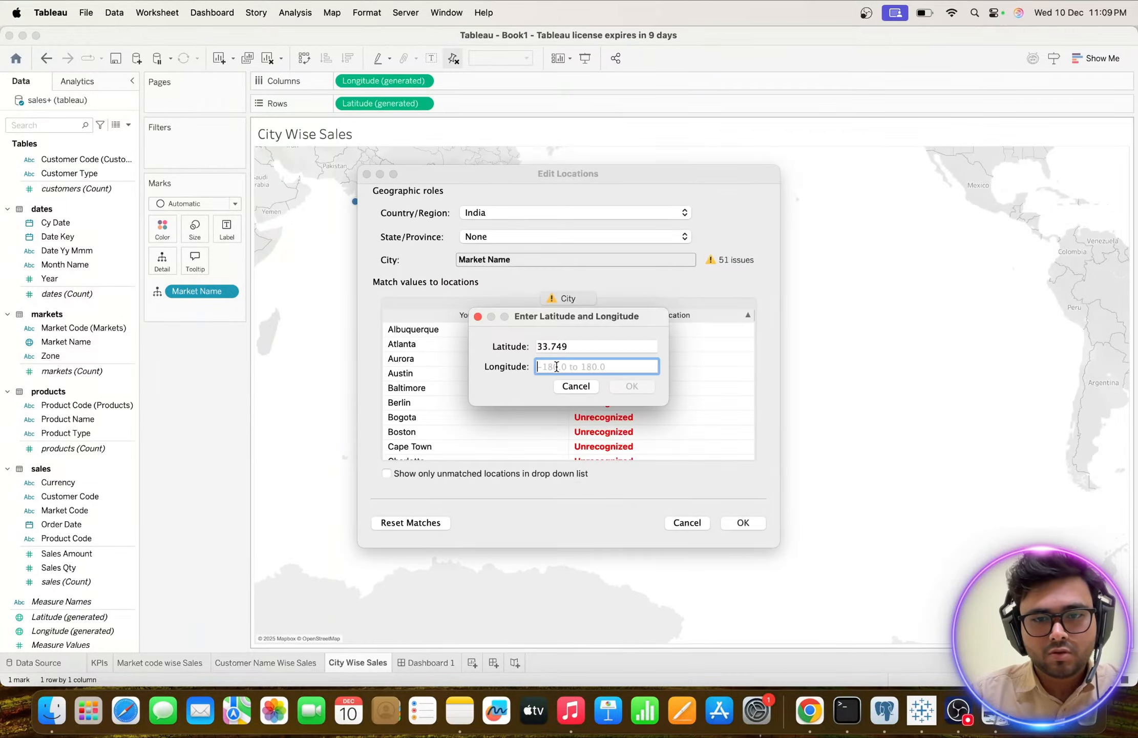
pyautogui.press('super+v')
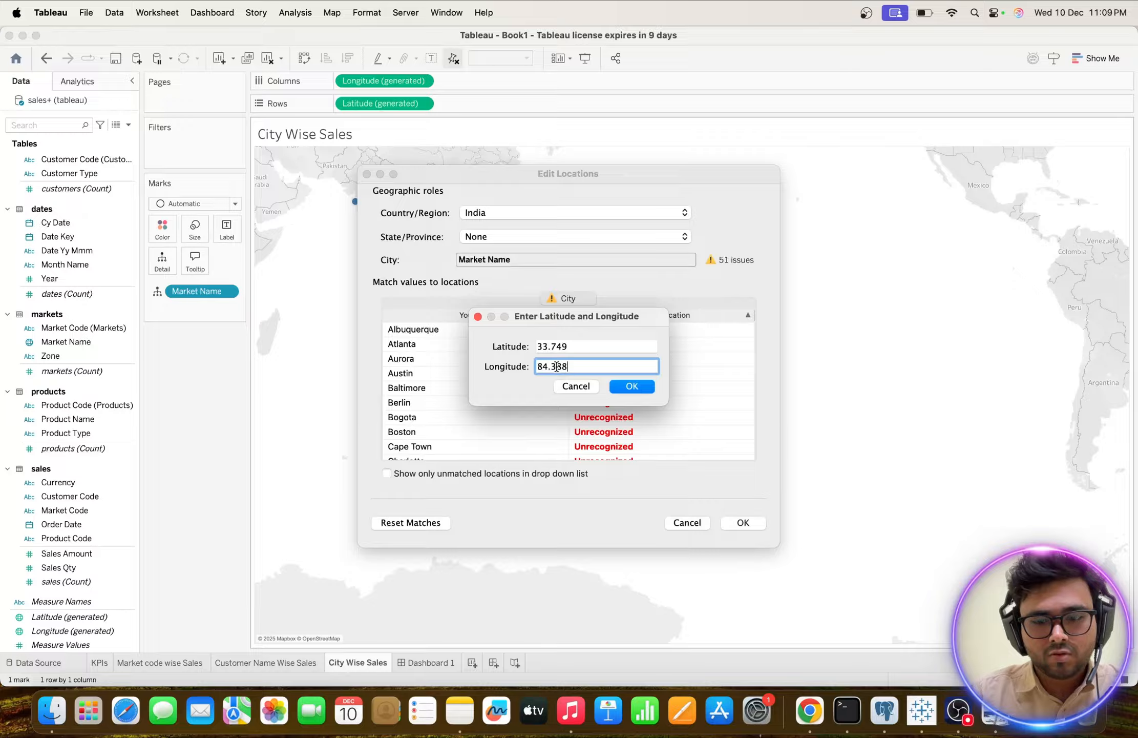
pyautogui.press('Left')
pyautogui.press('Left')
pyautogui.press('Left')
pyautogui.press('Left')
pyautogui.press('Left')
pyautogui.press('Left')
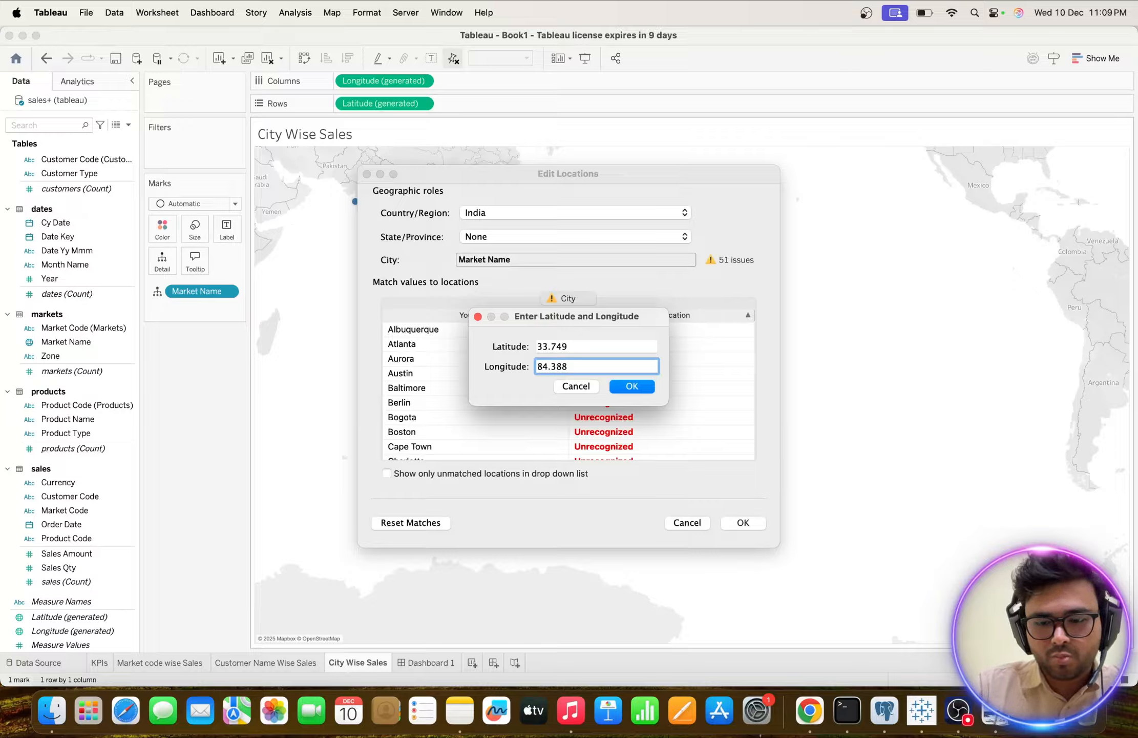
pyautogui.write('-')
pyautogui.click(634, 387)
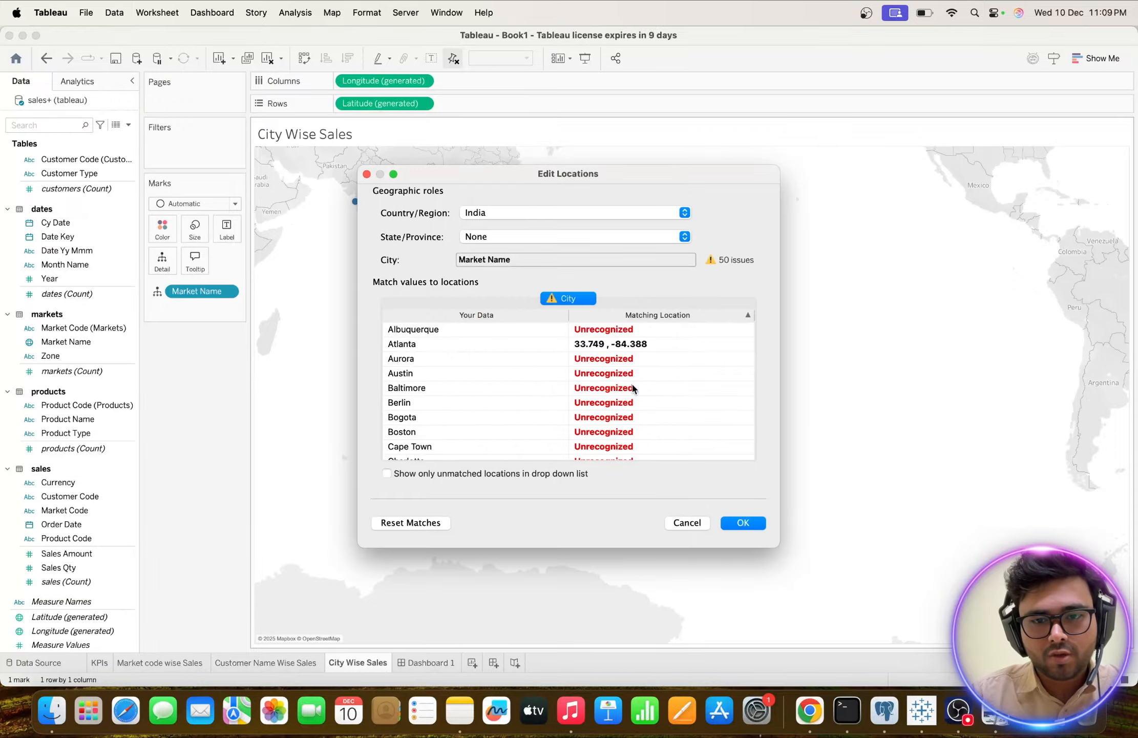
# Apply the edited locations and reset the City Wise Sales map view to fit all plotted cities.
pyautogui.click(742, 523)
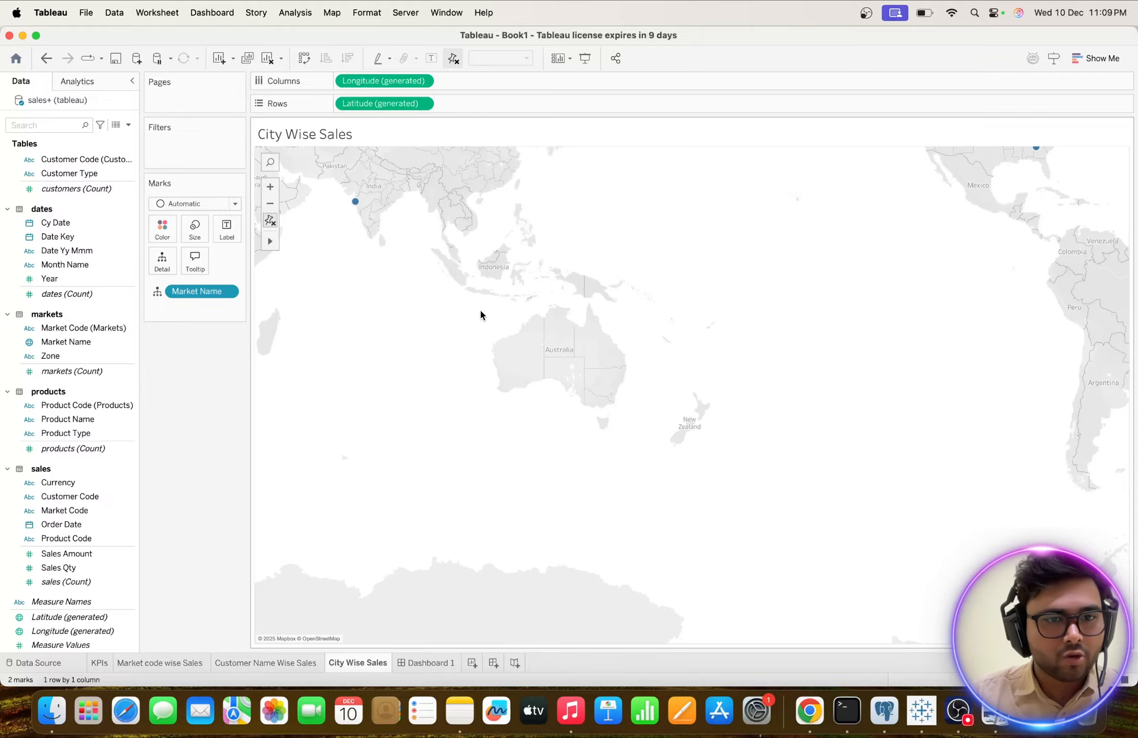
pyautogui.click(270, 220)
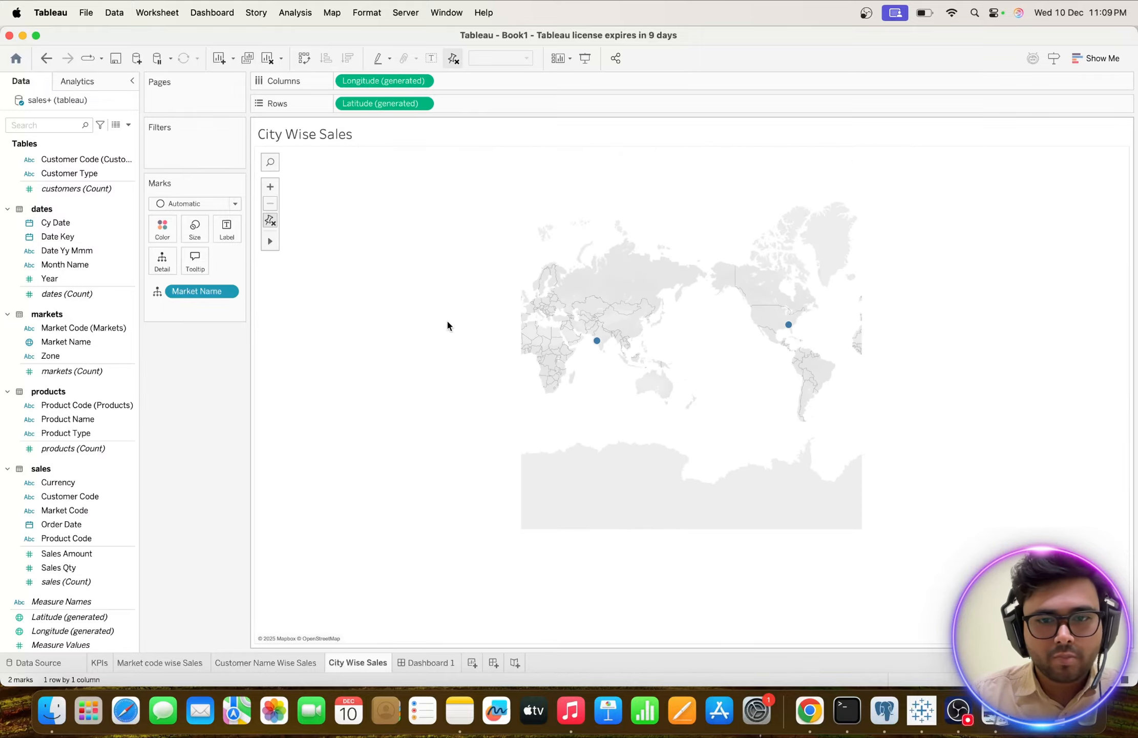
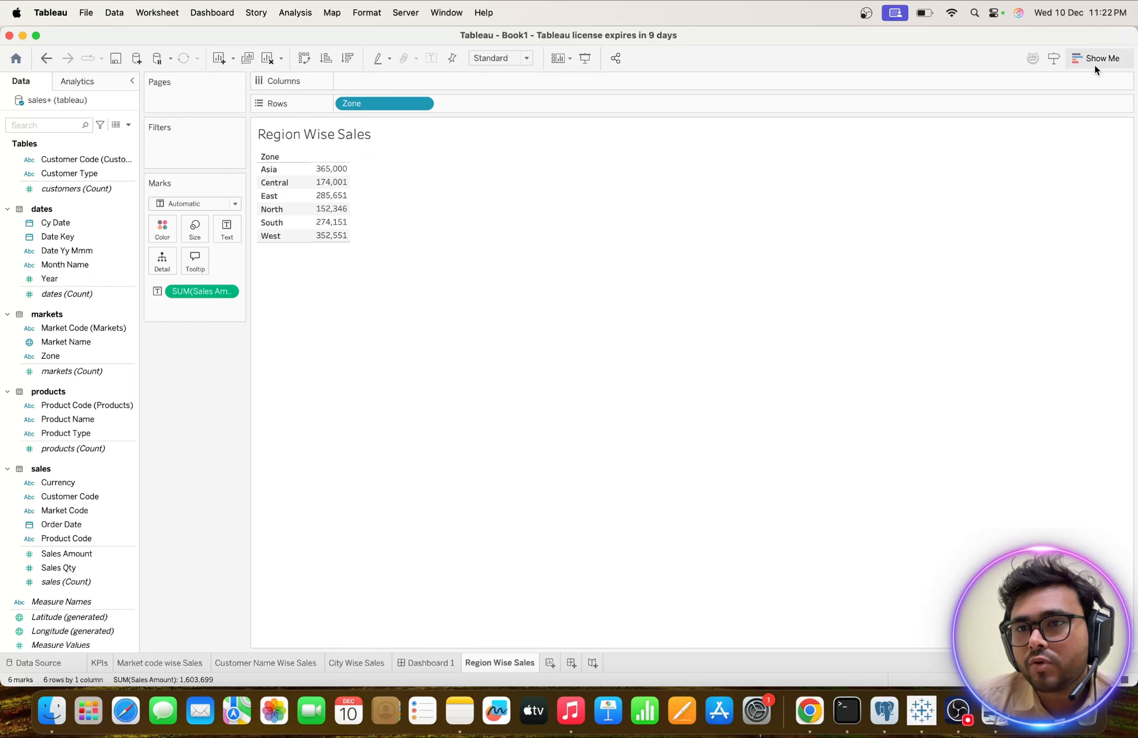
# Convert the Region Wise Sales table to a packed bubbles chart and add it as a floating sheet on Dashboard 1.
pyautogui.click(1094, 60)
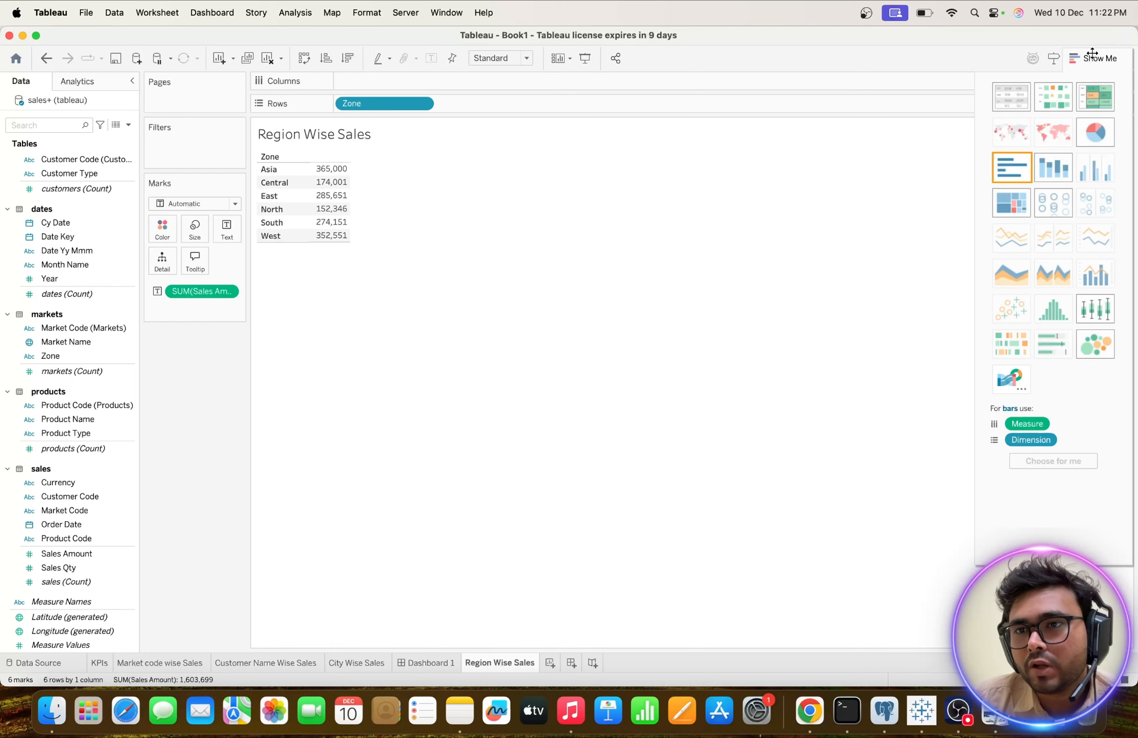
pyautogui.click(1089, 344)
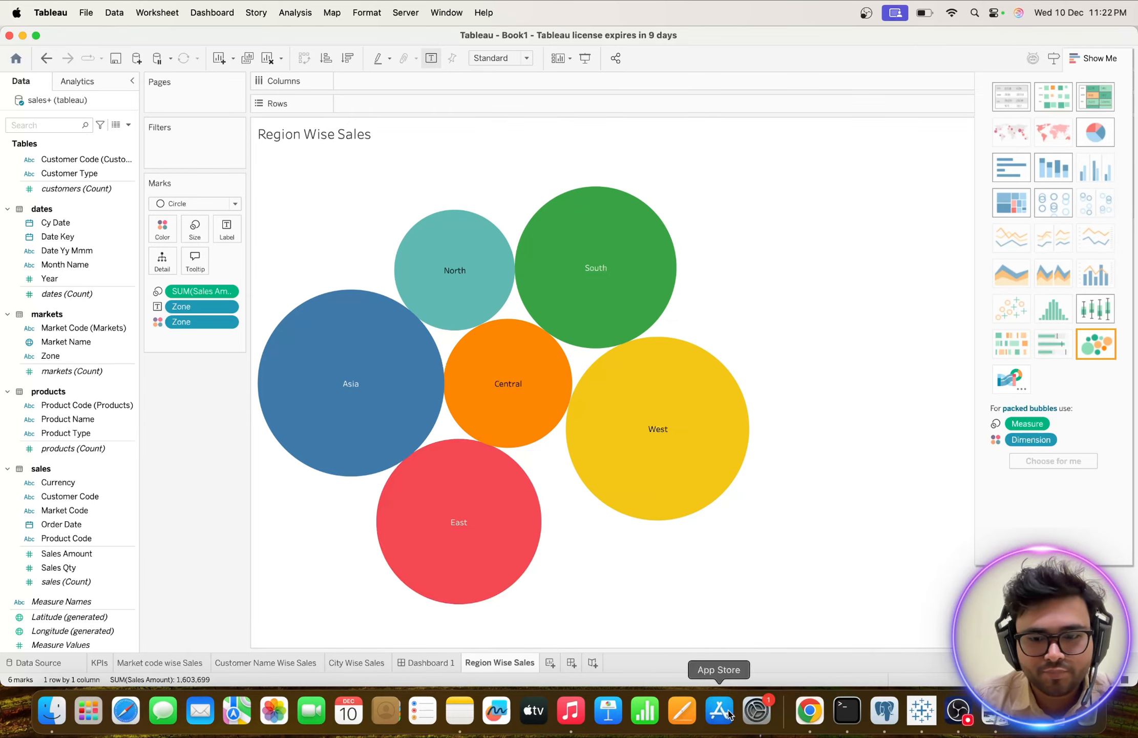
pyautogui.click(428, 663)
pyautogui.moveTo(29, 294); pyautogui.dragTo(549, 266)
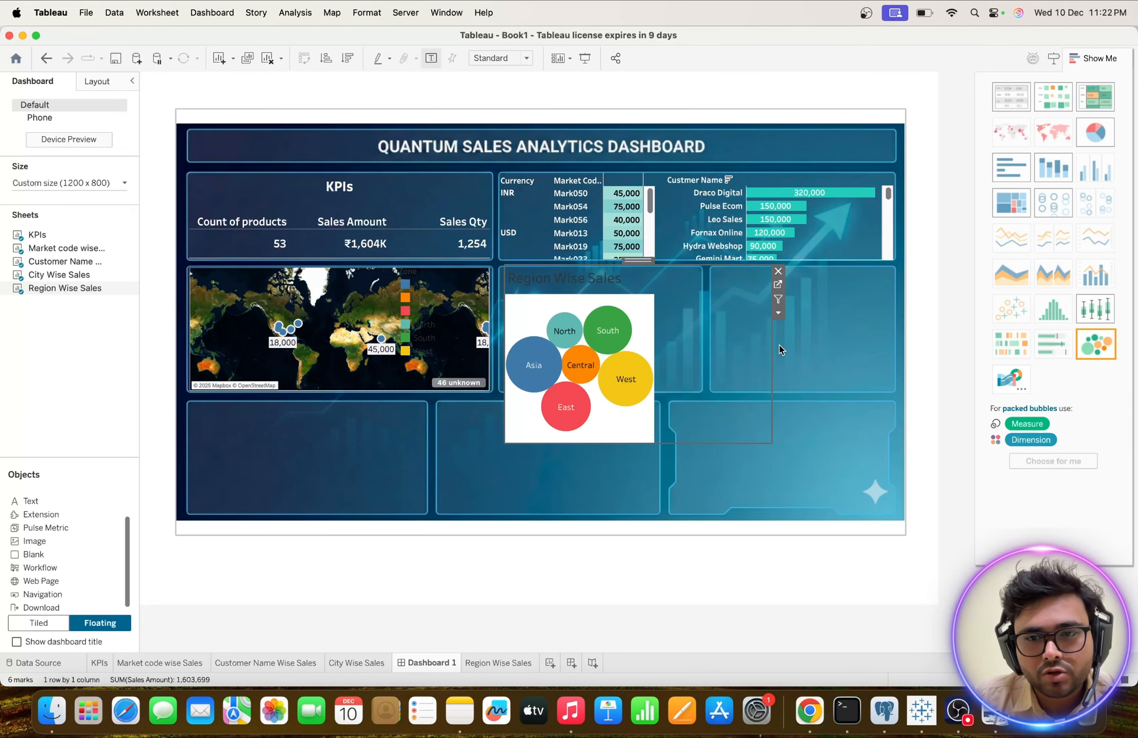
# Resize the floating Region Wise Sales chart on the dashboard to fit the empty panel beside the map.
pyautogui.moveTo(773, 344); pyautogui.dragTo(698, 316)
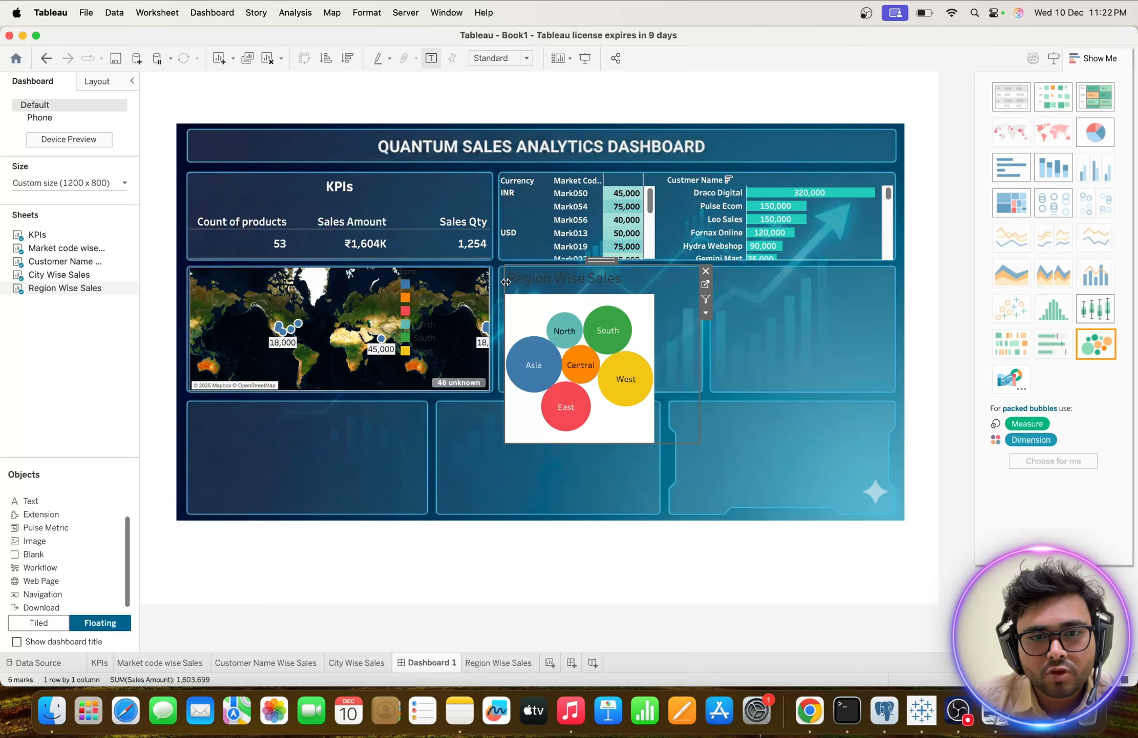
pyautogui.moveTo(506, 281); pyautogui.dragTo(500, 285)
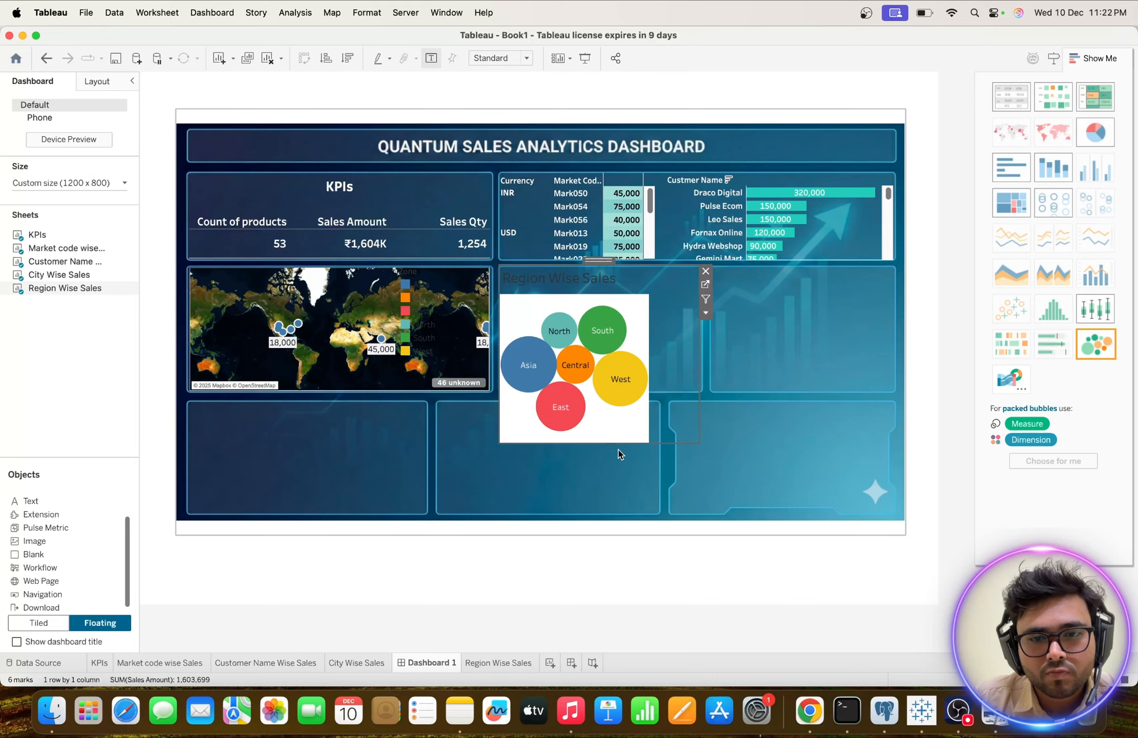
pyautogui.moveTo(621, 444); pyautogui.dragTo(601, 391)
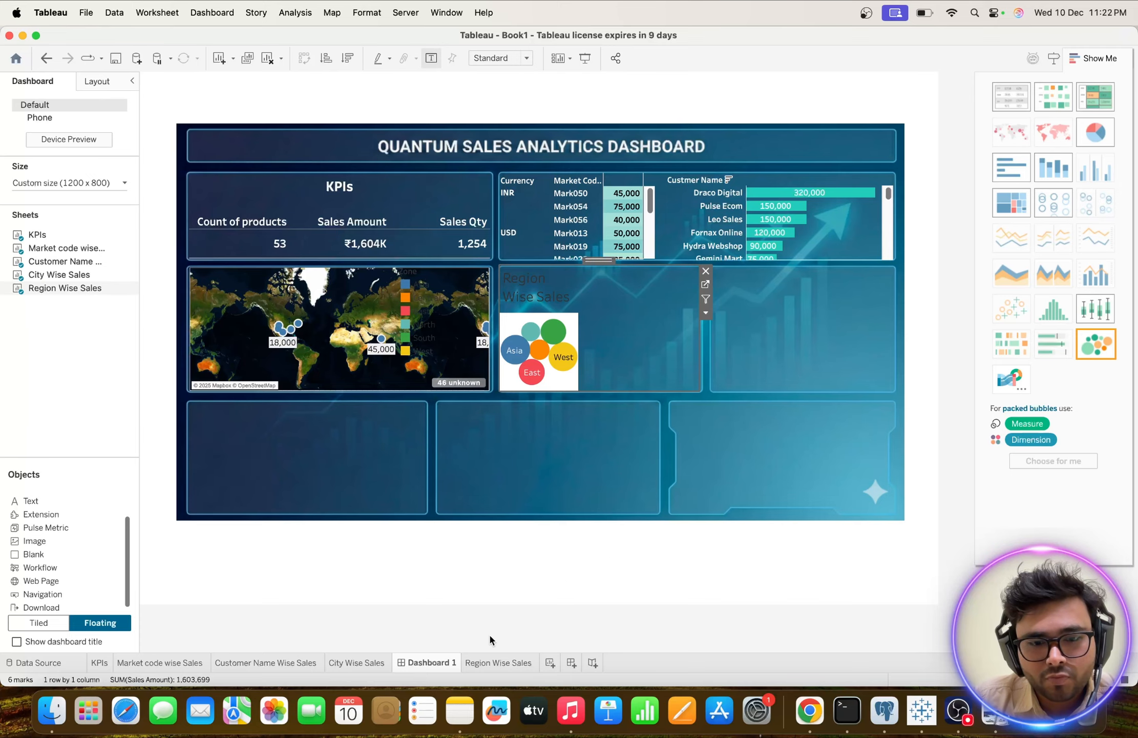
# Set the Region Wise Sales worksheet to fit Entire View and return to Dashboard 1.
pyautogui.click(482, 662)
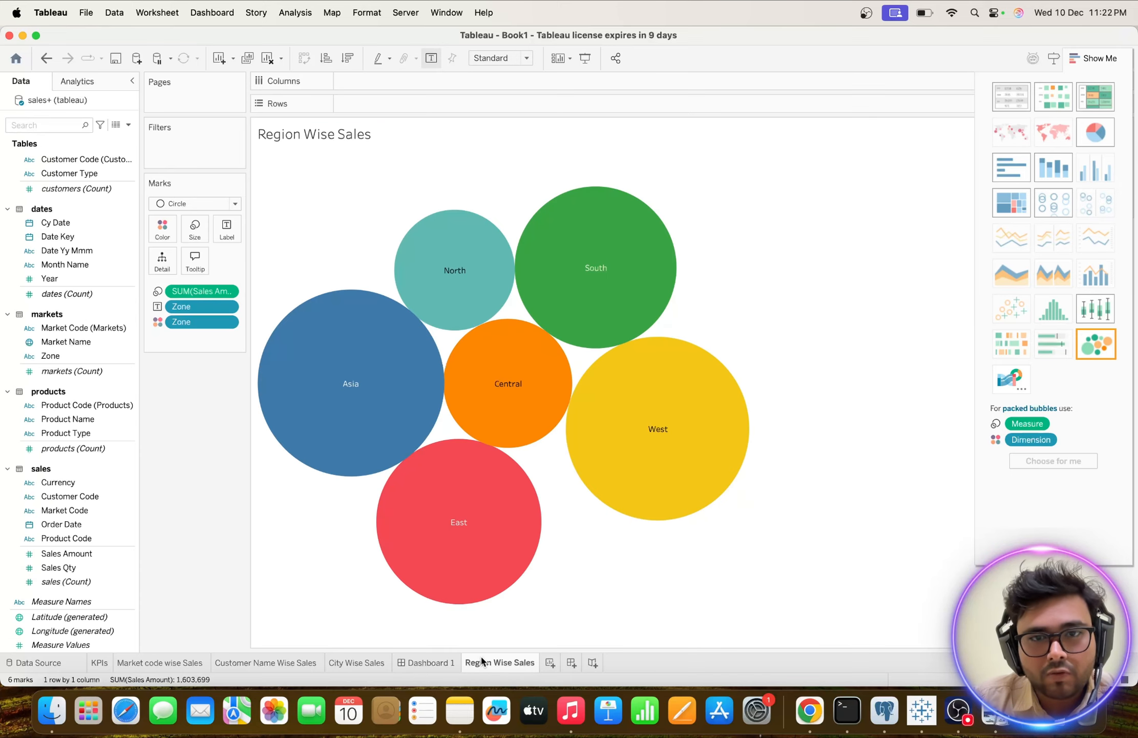
pyautogui.click(527, 59)
pyautogui.click(502, 111)
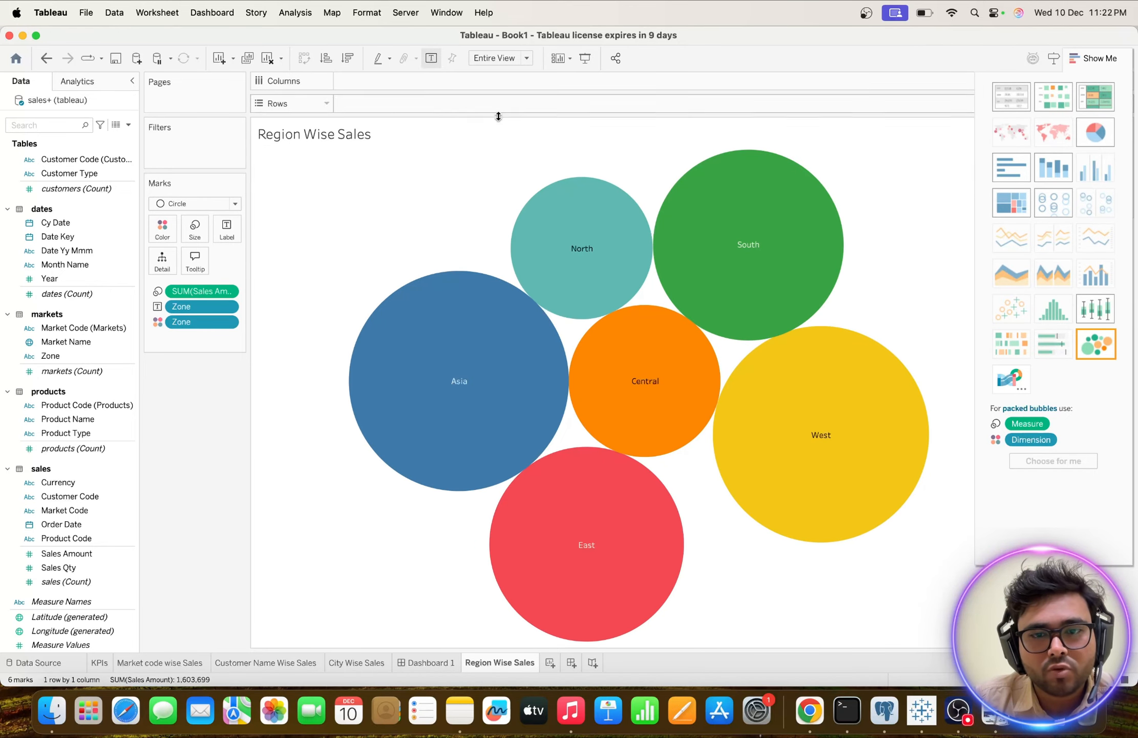
pyautogui.click(430, 663)
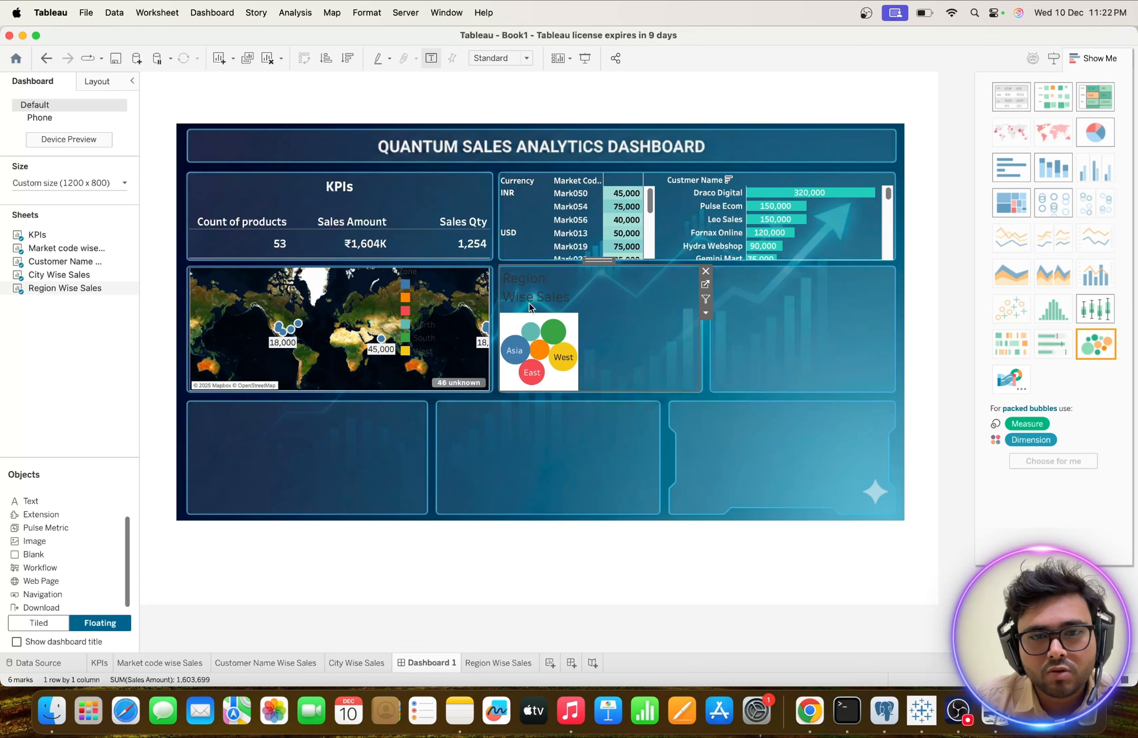
# Hide the Region Wise Sales title on the dashboard and widen the bubble view across its panel.
pyautogui.rightClick(525, 290)
pyautogui.click(547, 320)
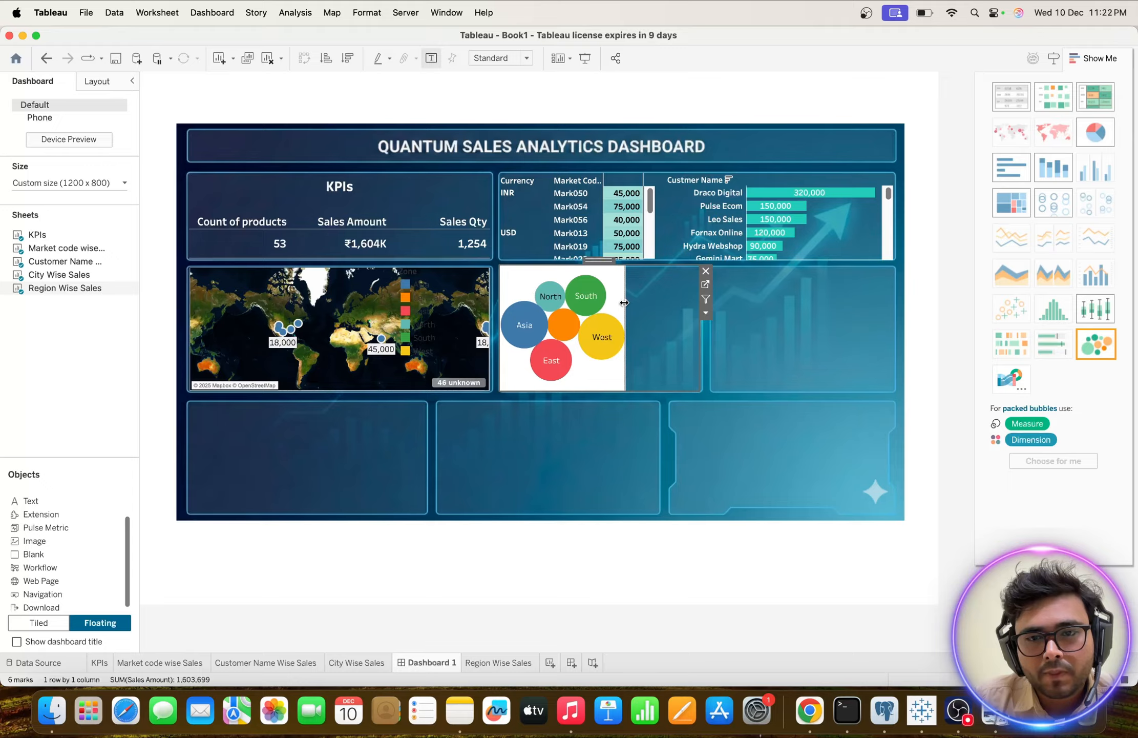
pyautogui.moveTo(624, 302); pyautogui.dragTo(695, 307)
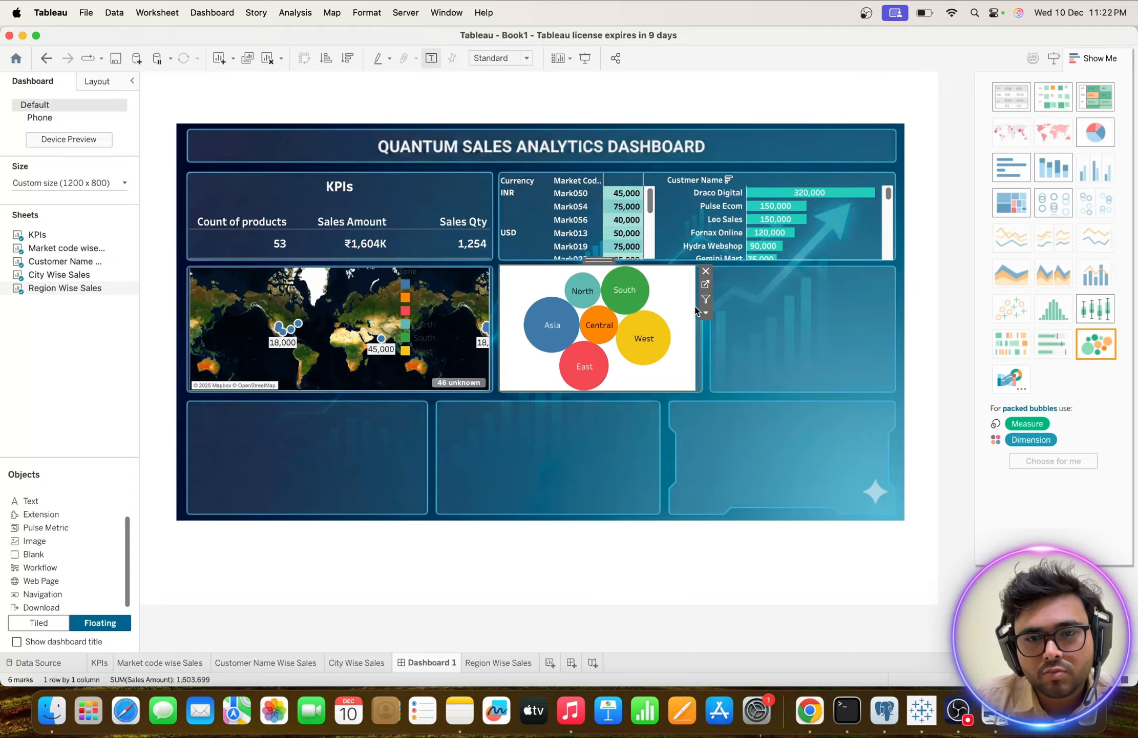
# Set the Region Wise Sales worksheet shading to None on the dashboard, check the bubbles' tooltips and deselect the chart.
pyautogui.rightClick(668, 306)
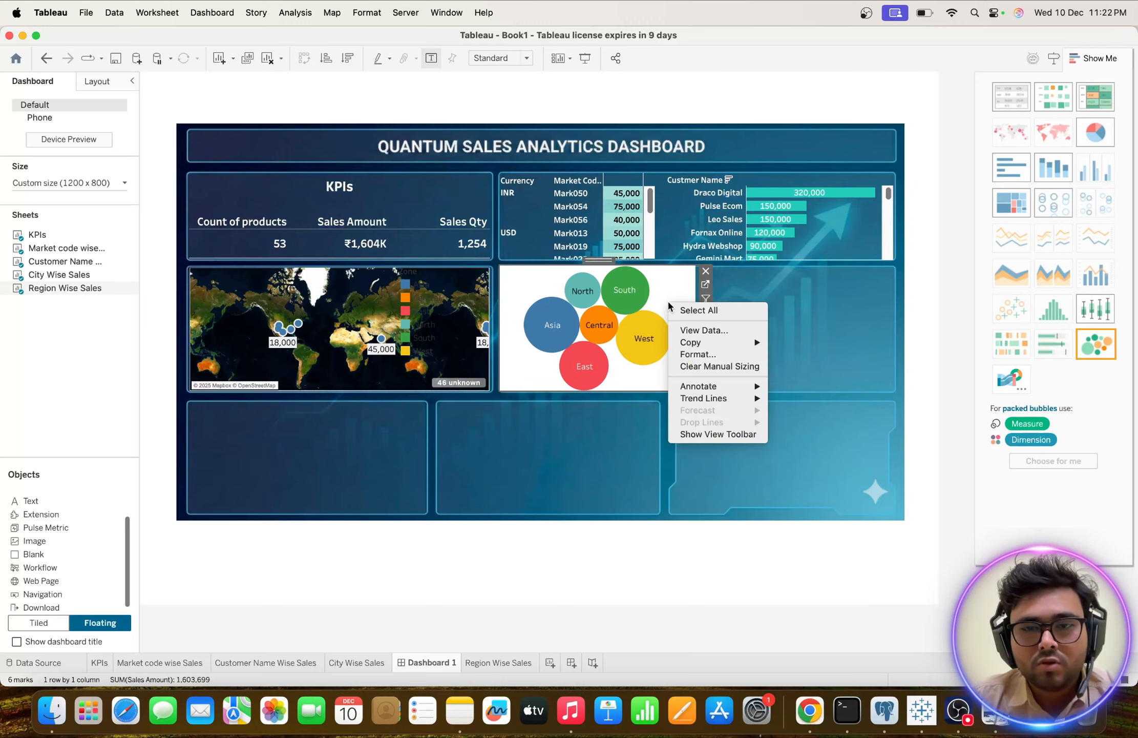
pyautogui.click(689, 354)
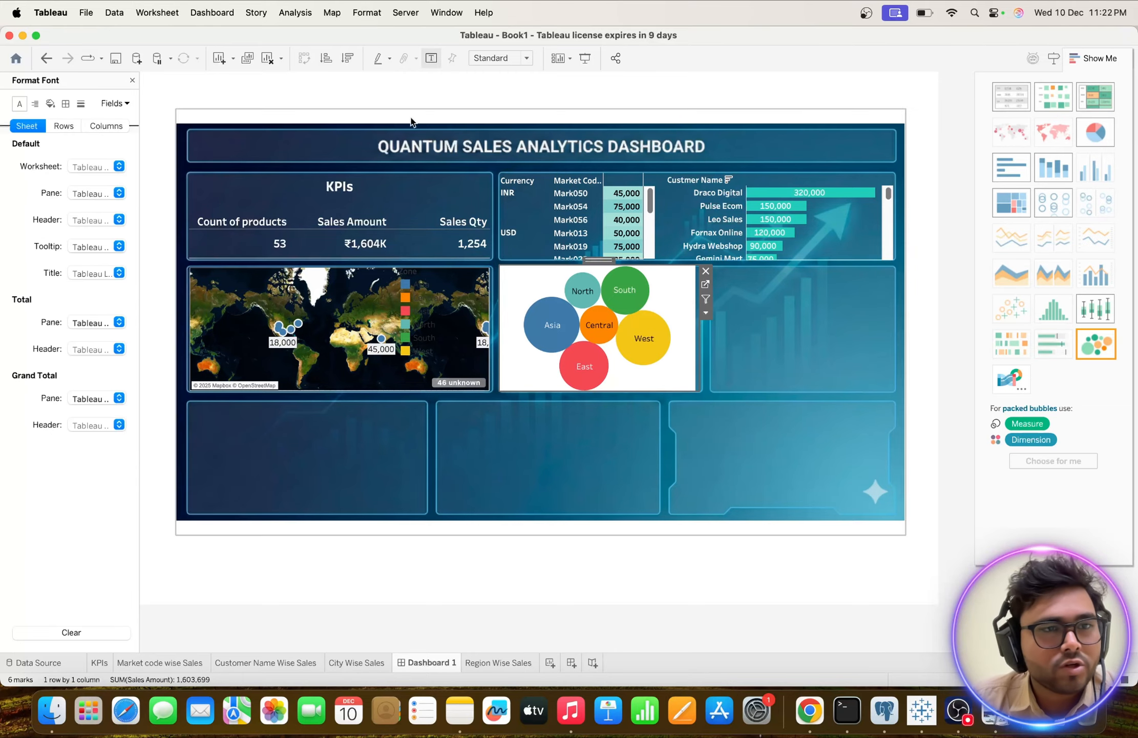
pyautogui.click(51, 104)
pyautogui.click(118, 166)
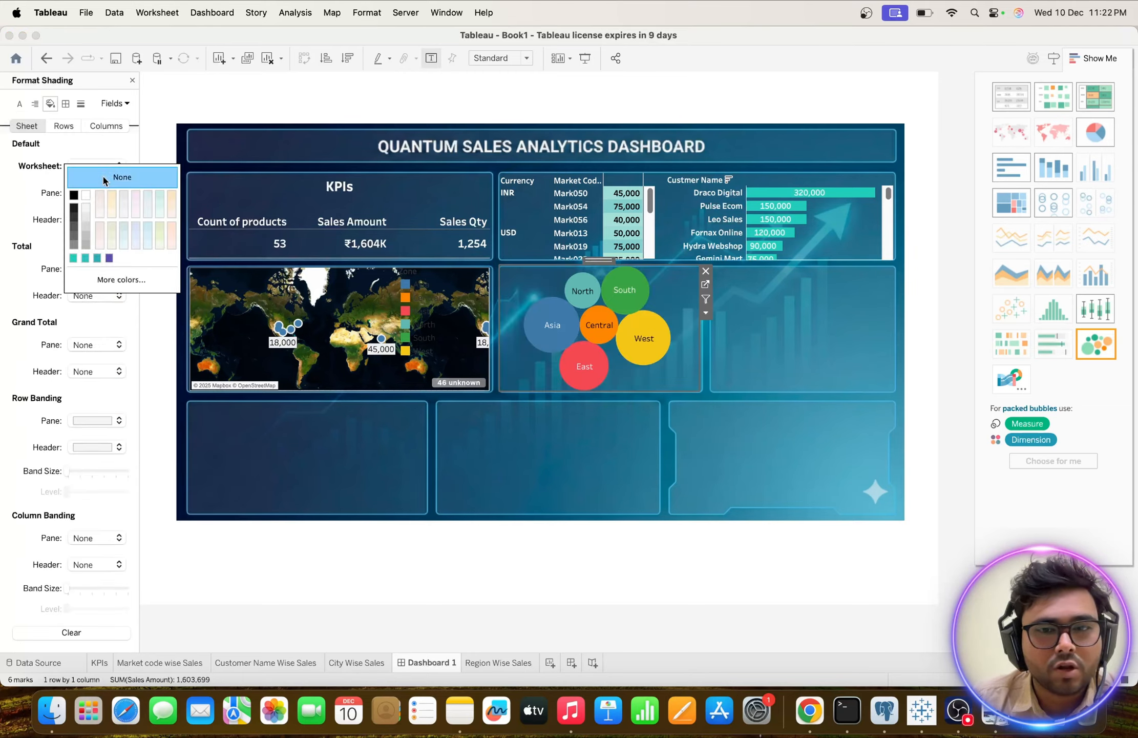
pyautogui.click(122, 177)
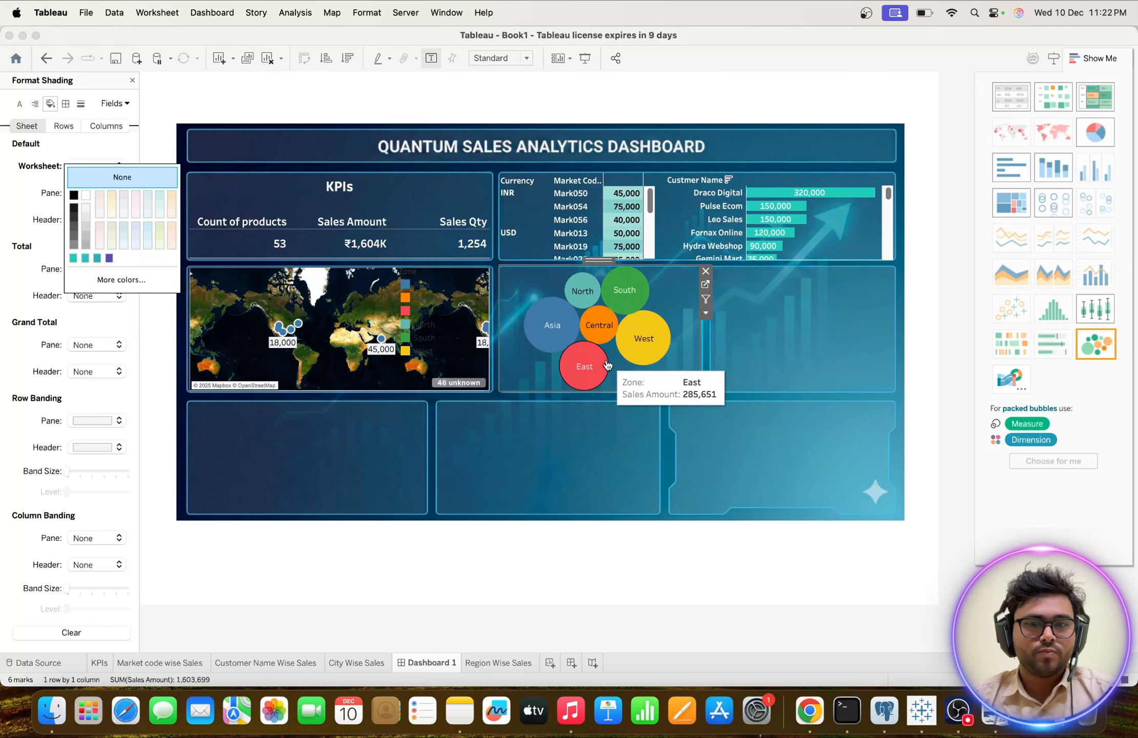
pyautogui.moveTo(562, 304)
pyautogui.moveTo(610, 301)
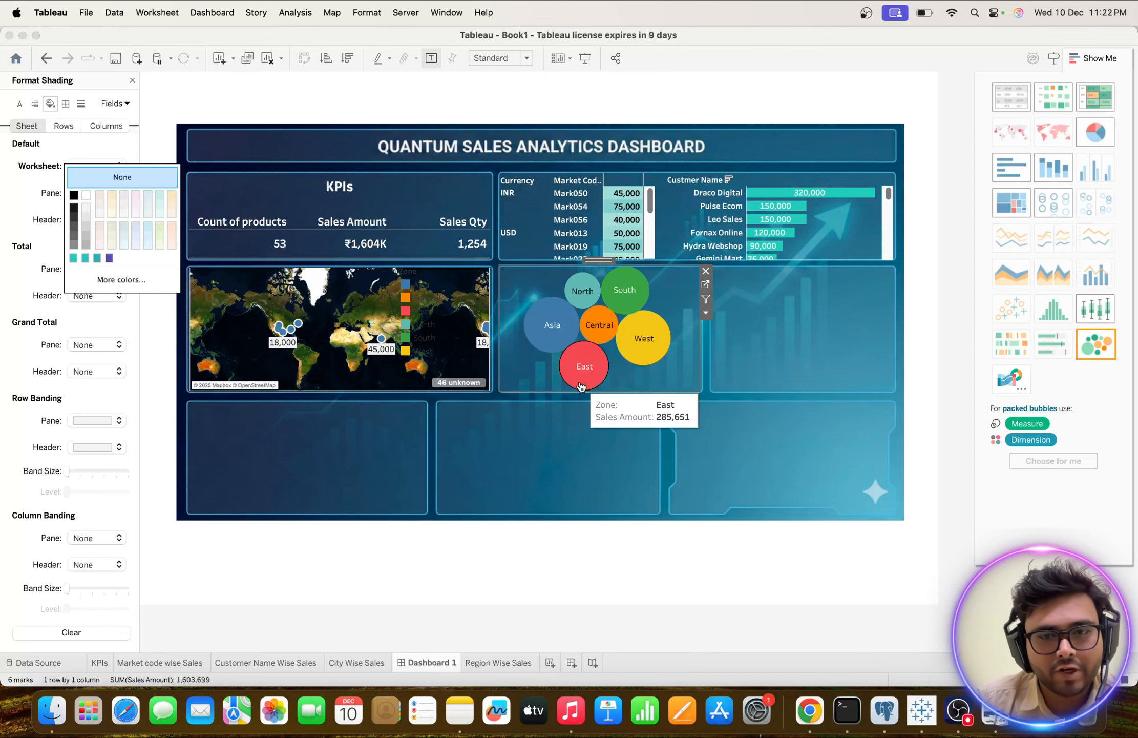
pyautogui.click(765, 381)
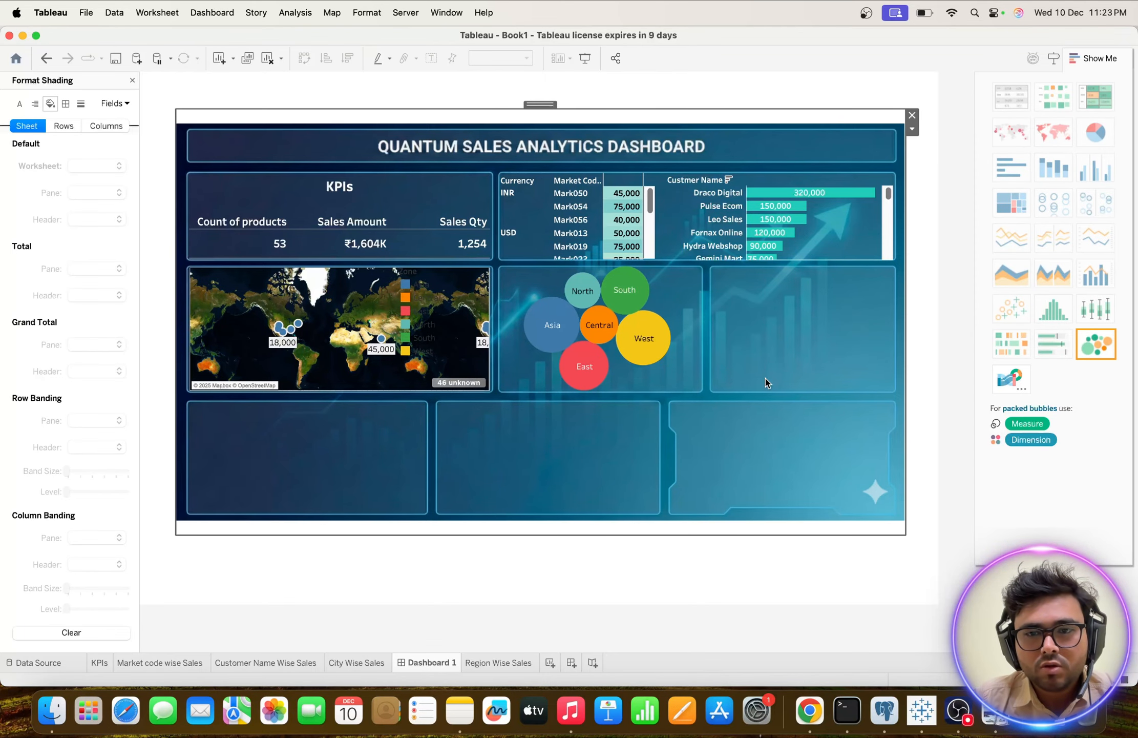
# Switch to the Dashboard_image reference in Preview, examine which chart belongs beside the region bubbles, and return to Tableau.
pyautogui.hotkey('ctrl', 'Up')
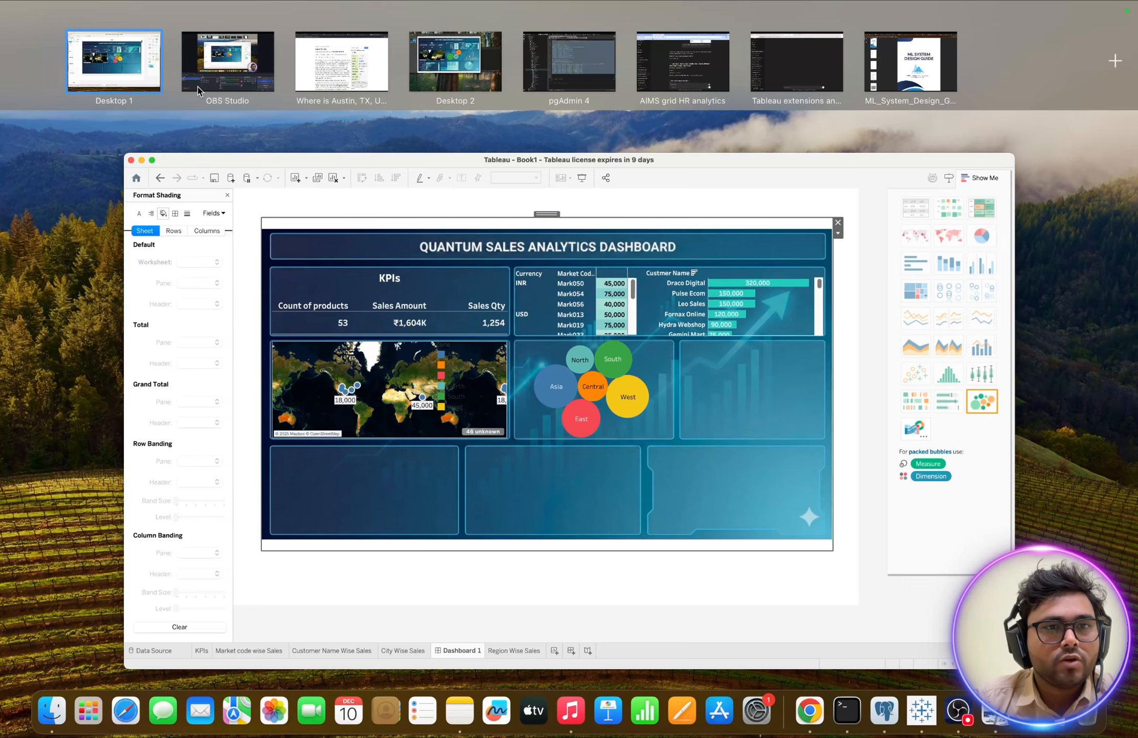
pyautogui.click(148, 83)
pyautogui.hotkey('ctrl', 'Up')
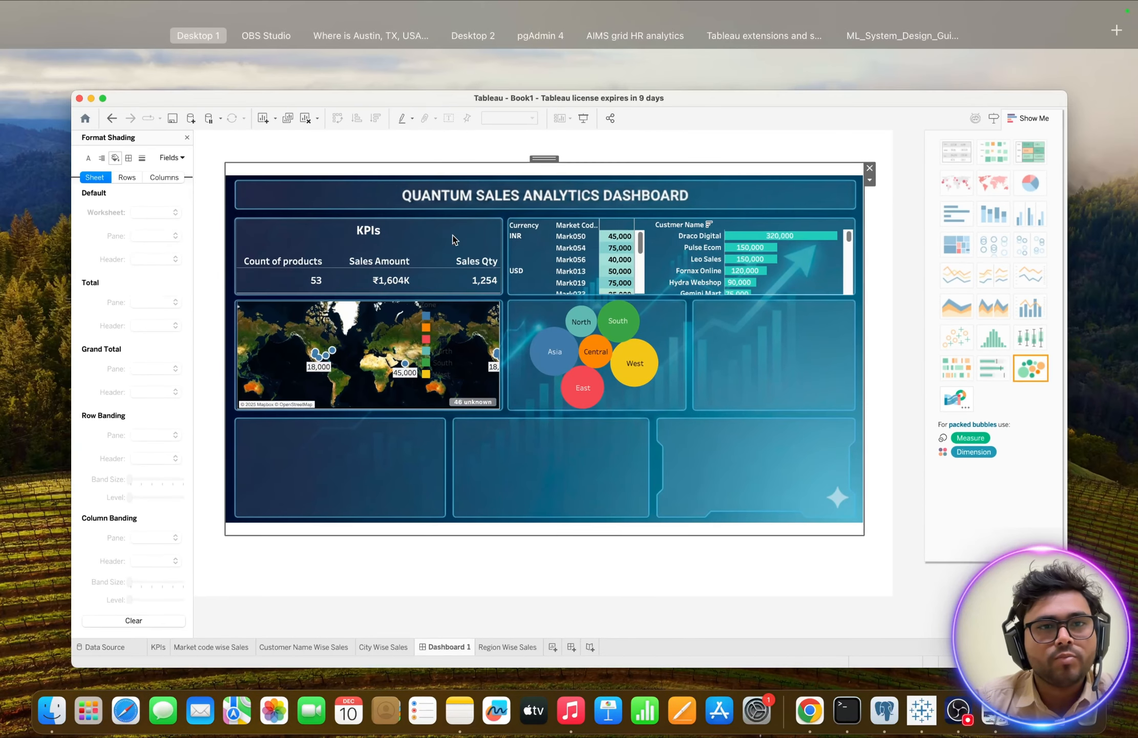
pyautogui.click(399, 60)
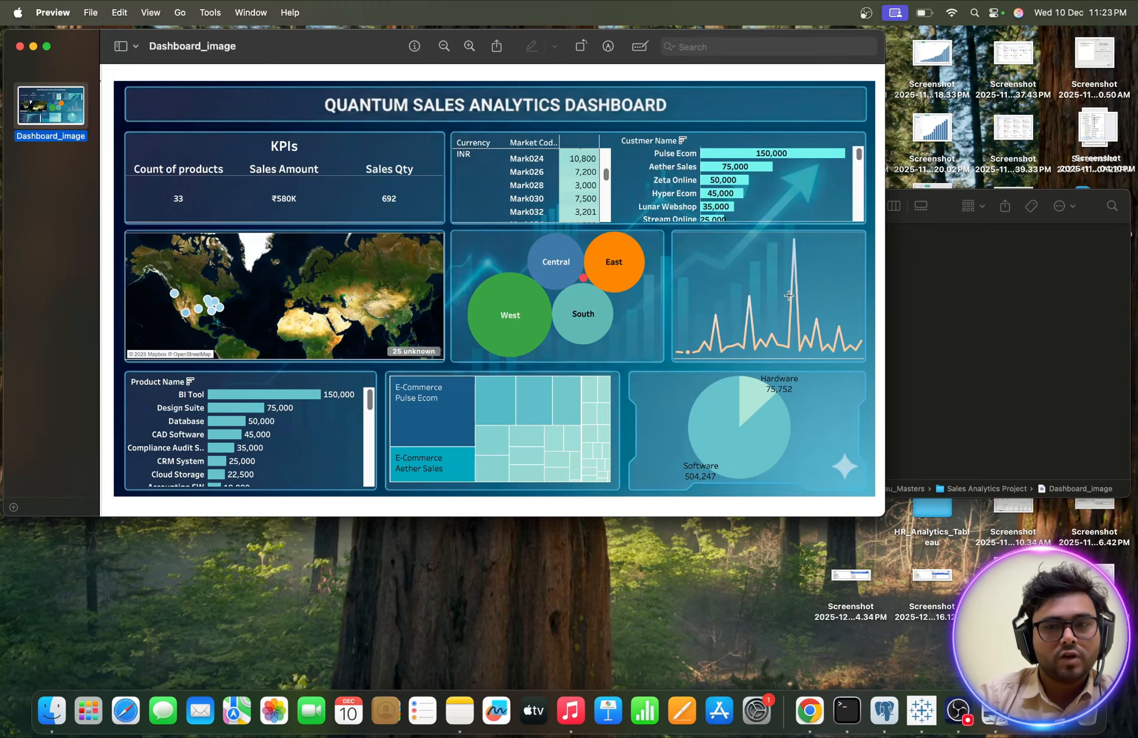
pyautogui.hotkey('ctrl', 'Up')
pyautogui.click(154, 75)
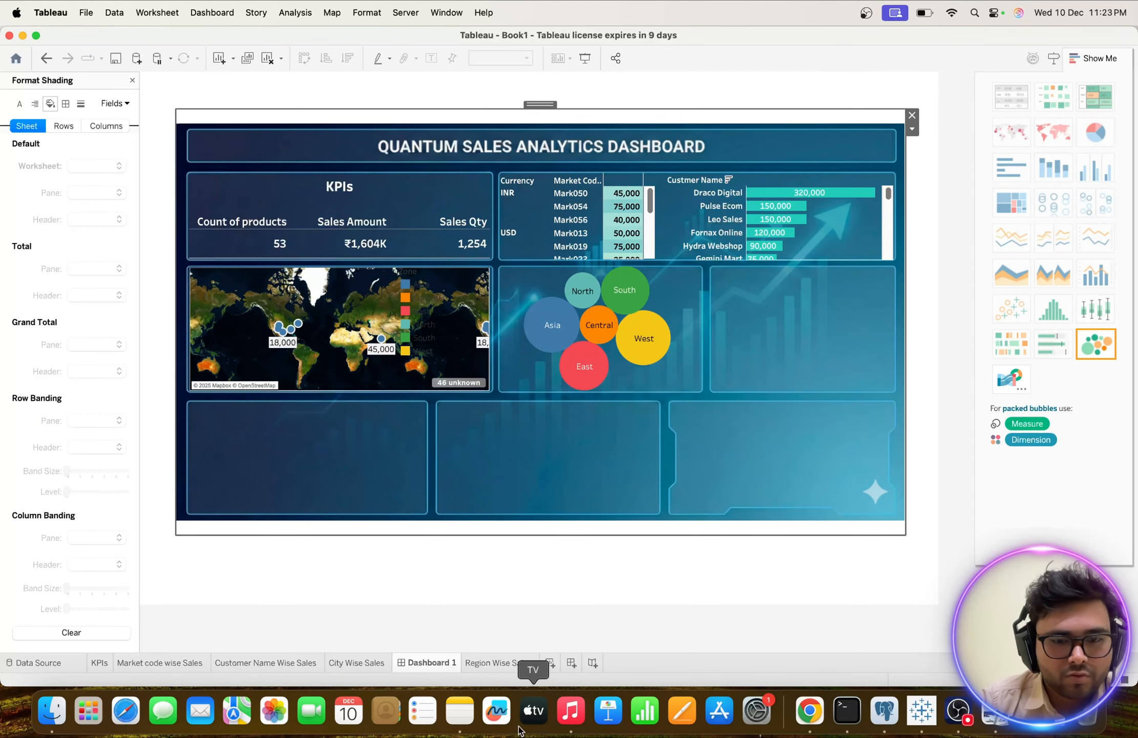
# Create a new worksheet after Region Wise Sales and name it "Date Wise Sales".
pyautogui.click(490, 662)
pyautogui.click(549, 663)
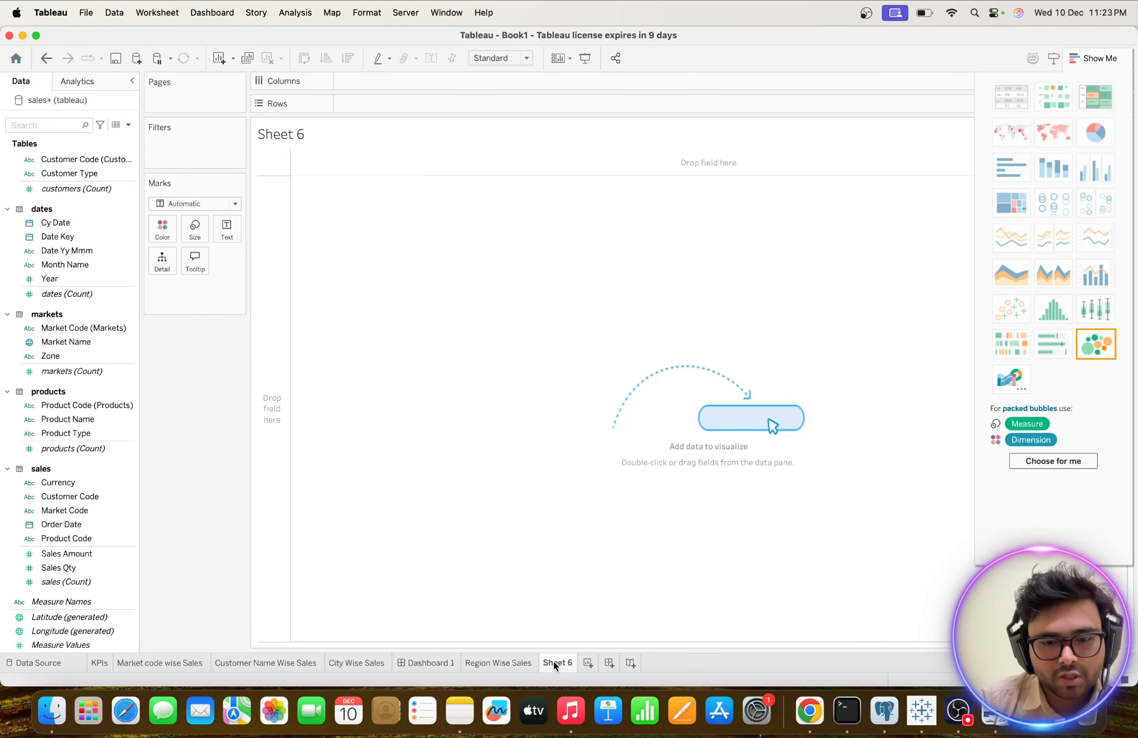
pyautogui.doubleClick(554, 664)
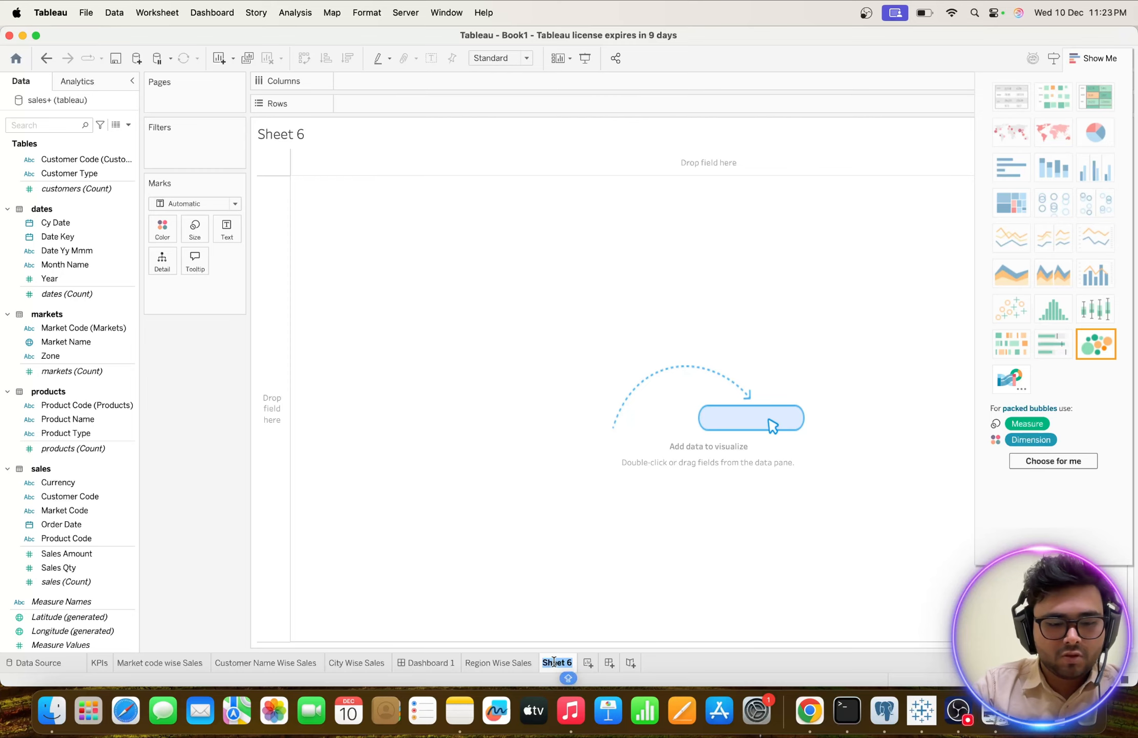
pyautogui.write('Date')
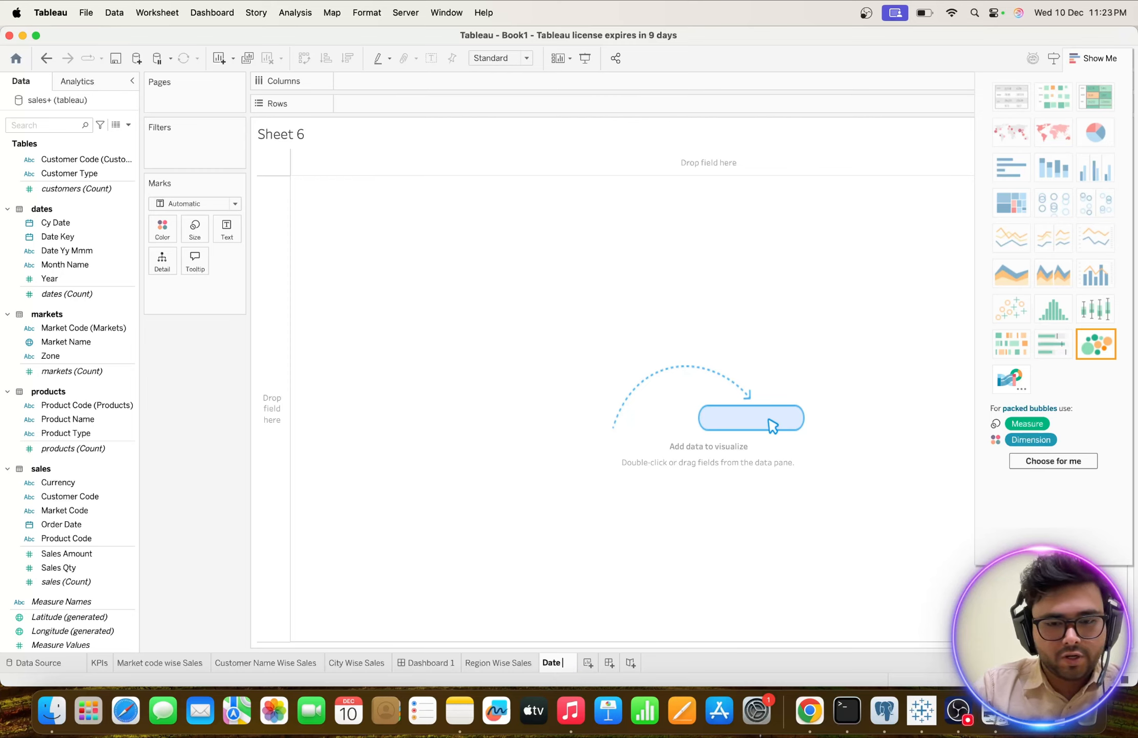
pyautogui.write(' Wise Sales')
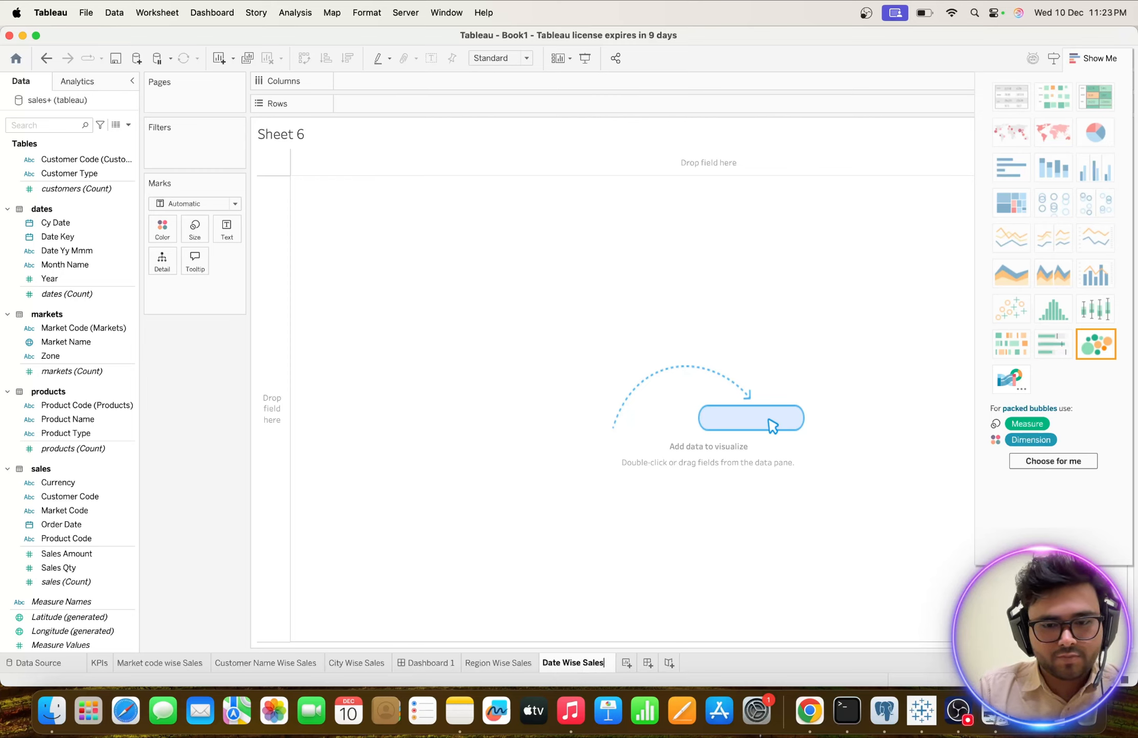
pyautogui.press('Return')
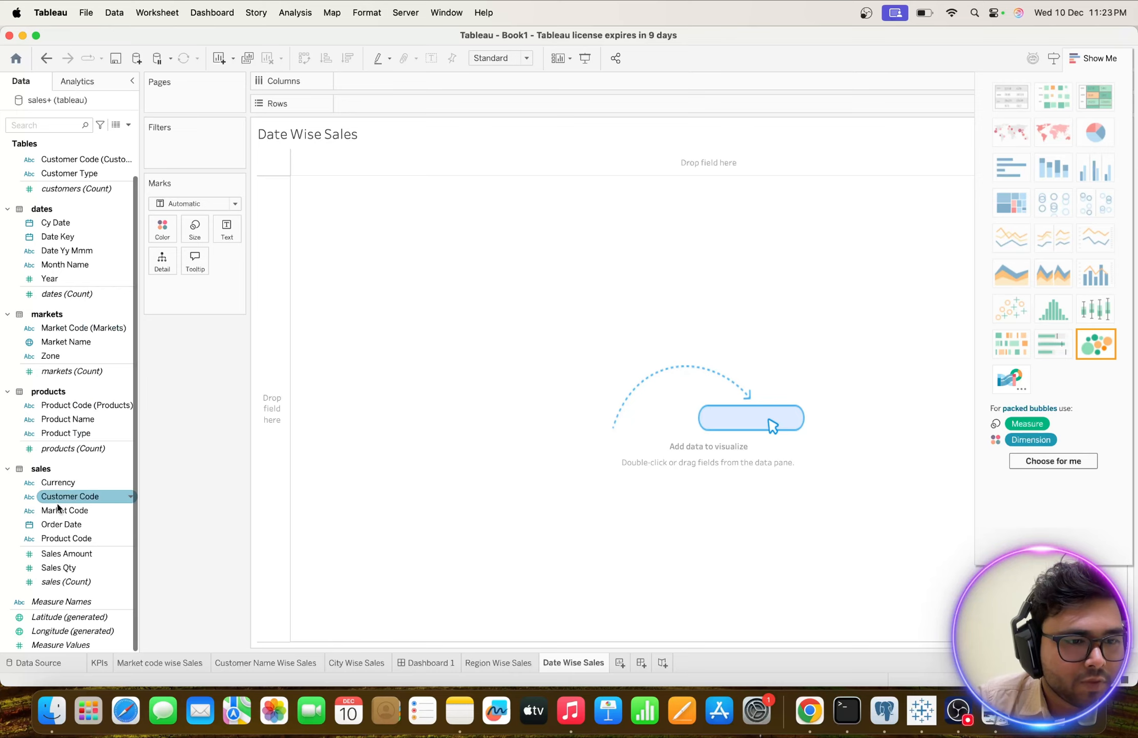
# Add Cy Date to Columns and drill it down through quarter and month to day level.
pyautogui.doubleClick(45, 223)
pyautogui.click(347, 81)
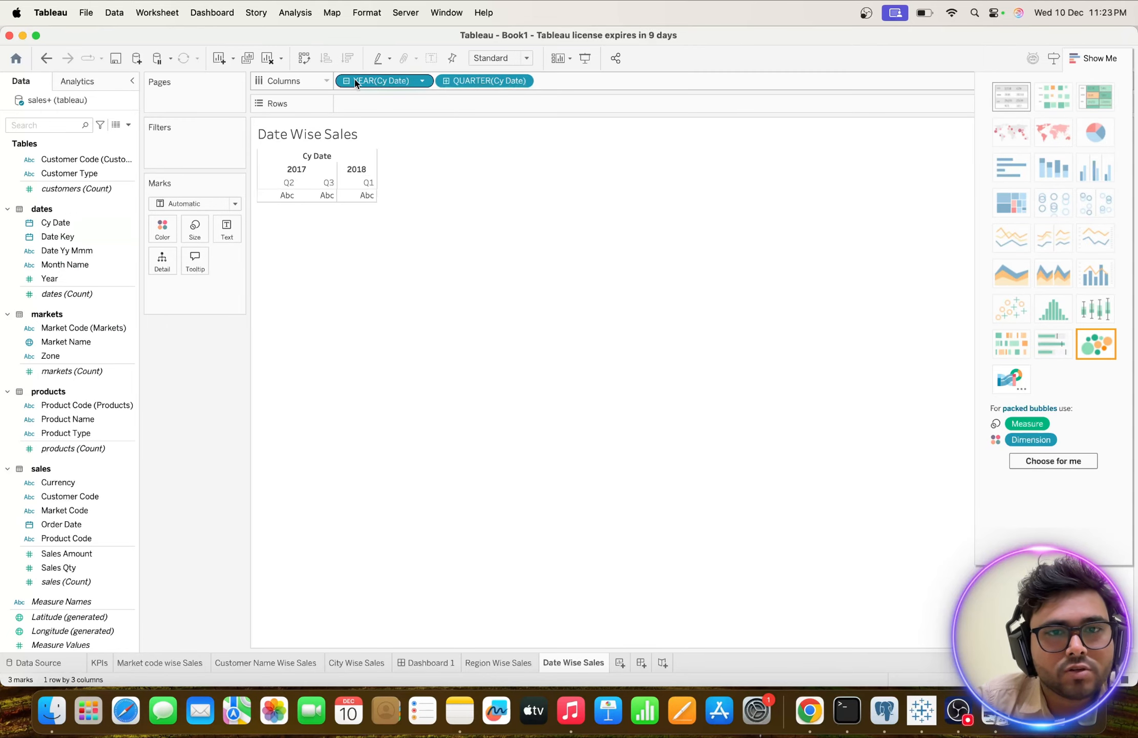
pyautogui.click(446, 80)
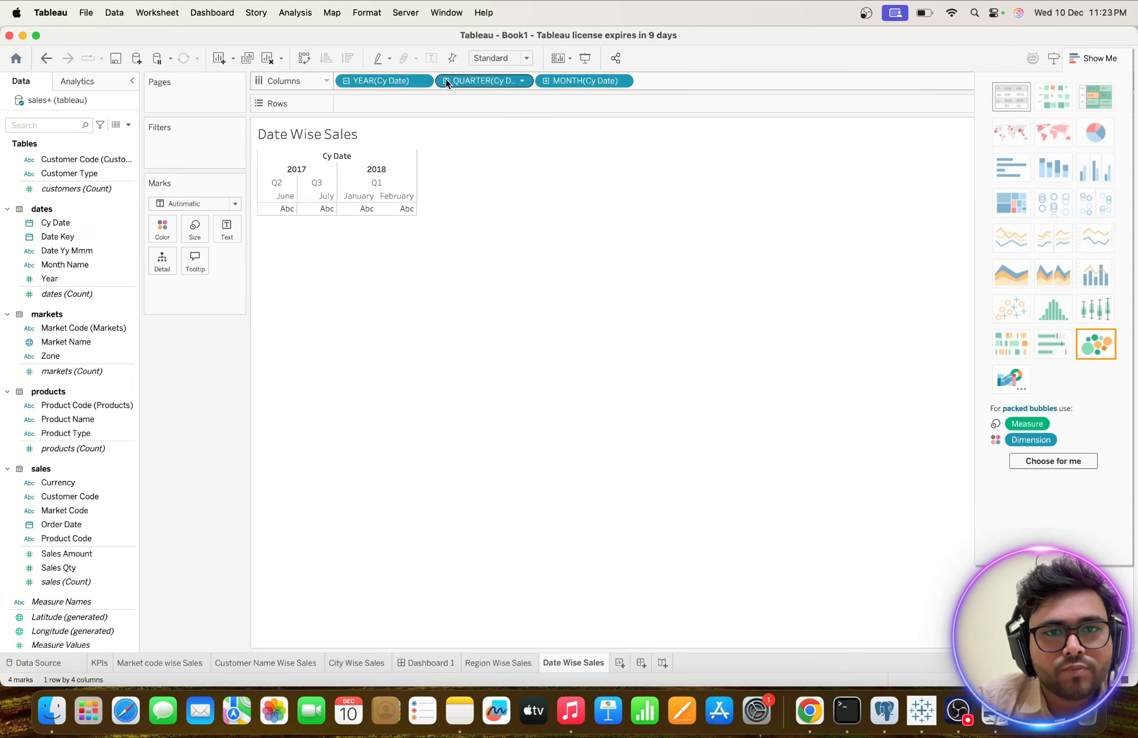
pyautogui.click(546, 82)
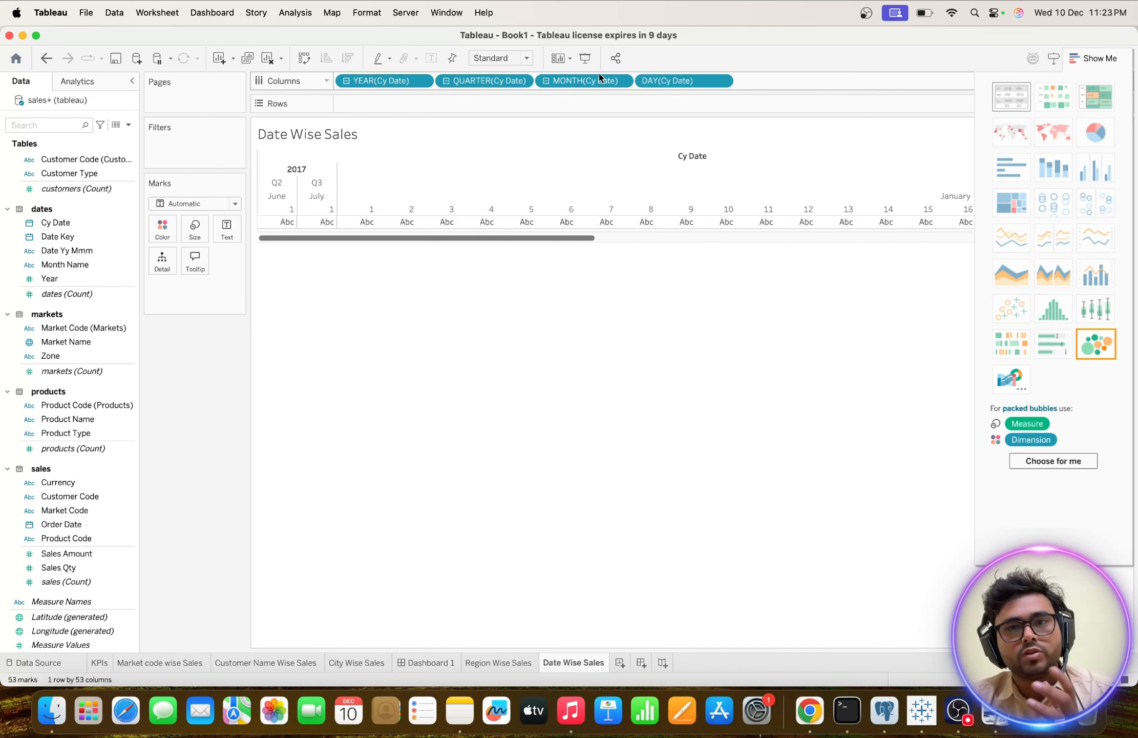
pyautogui.click(546, 81)
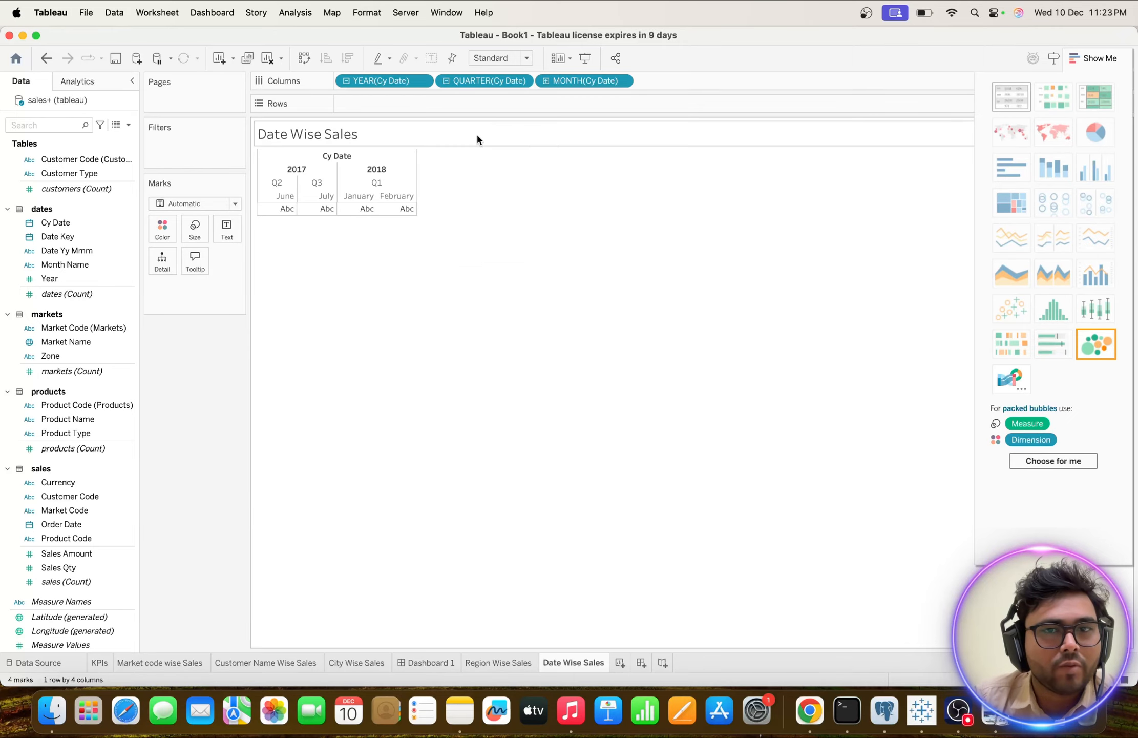
pyautogui.click(546, 81)
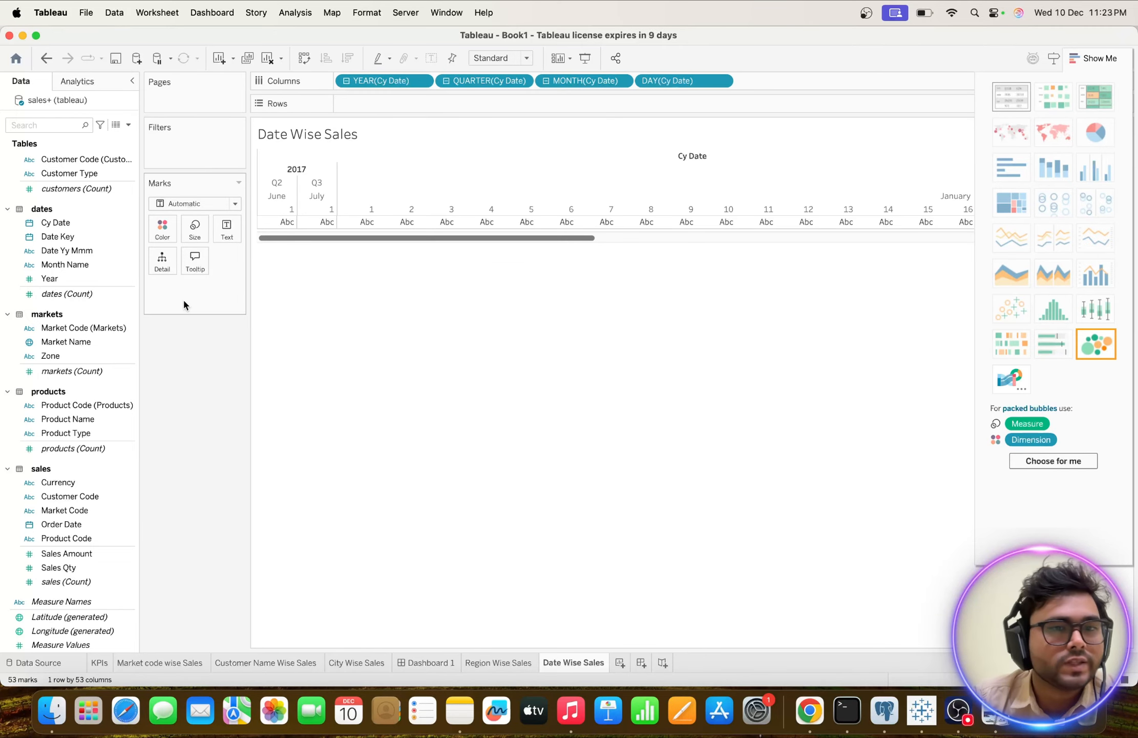
# Add Sales Amount to the view, change it to a continuous line chart by day and close Show Me.
pyautogui.doubleClick(67, 553)
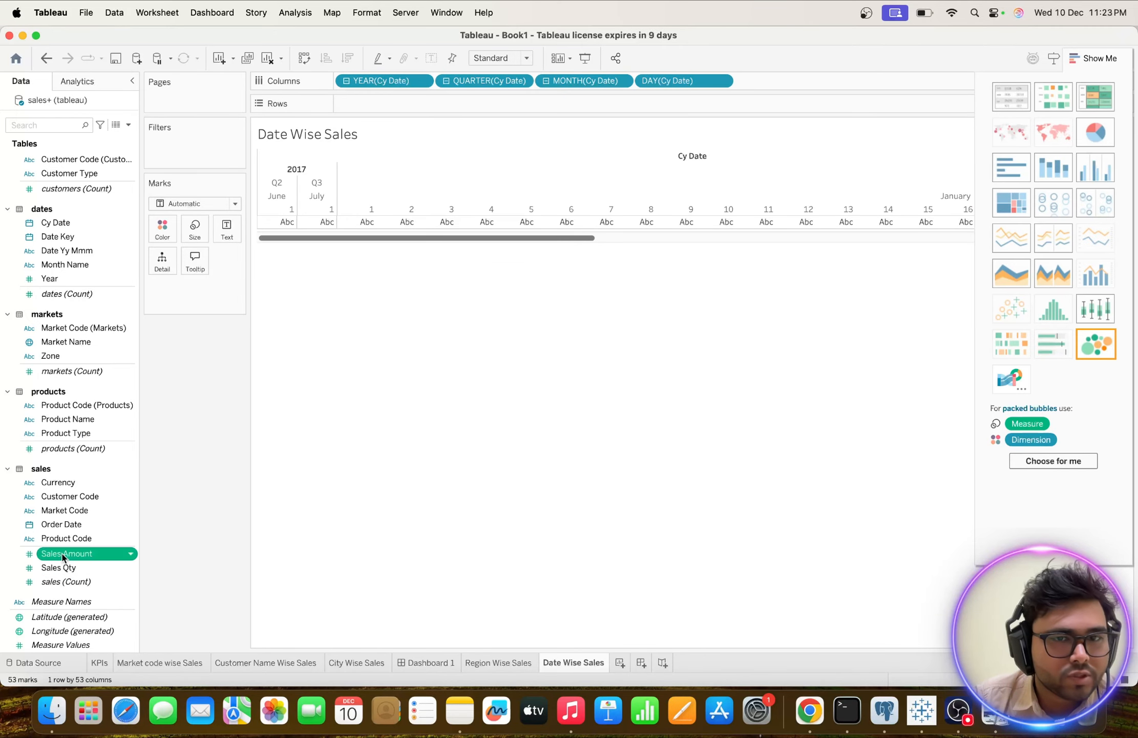
pyautogui.click(1012, 237)
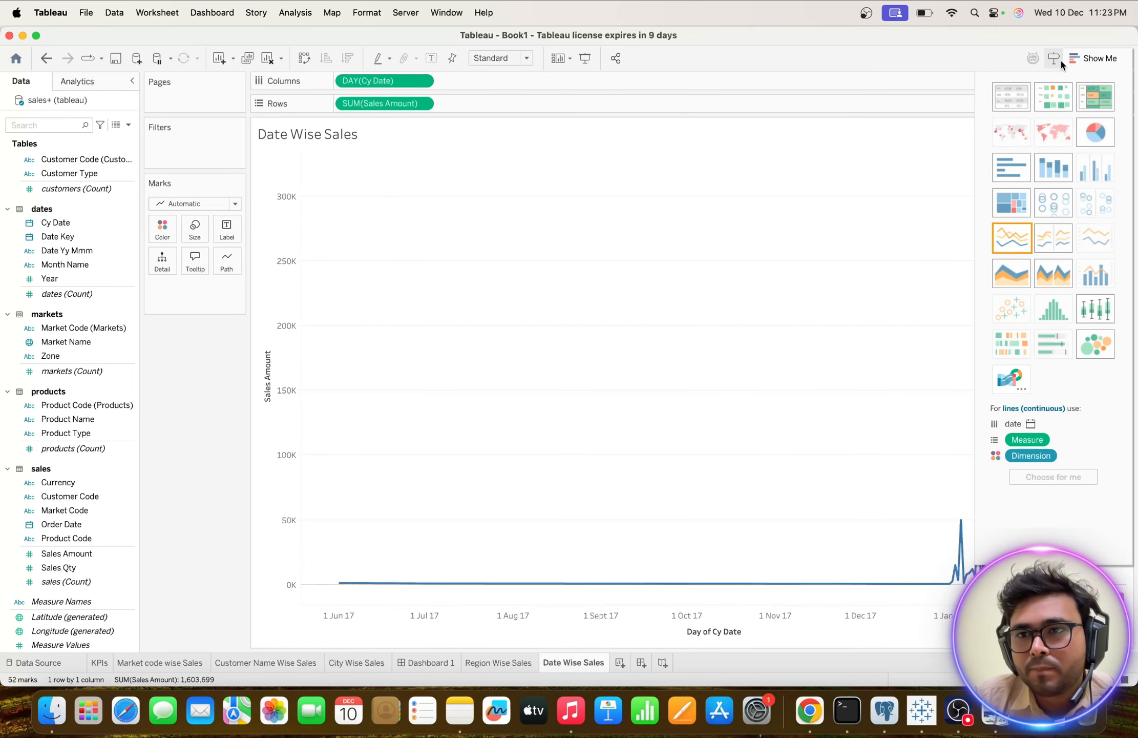
pyautogui.moveTo(1063, 58); pyautogui.dragTo(739, 105)
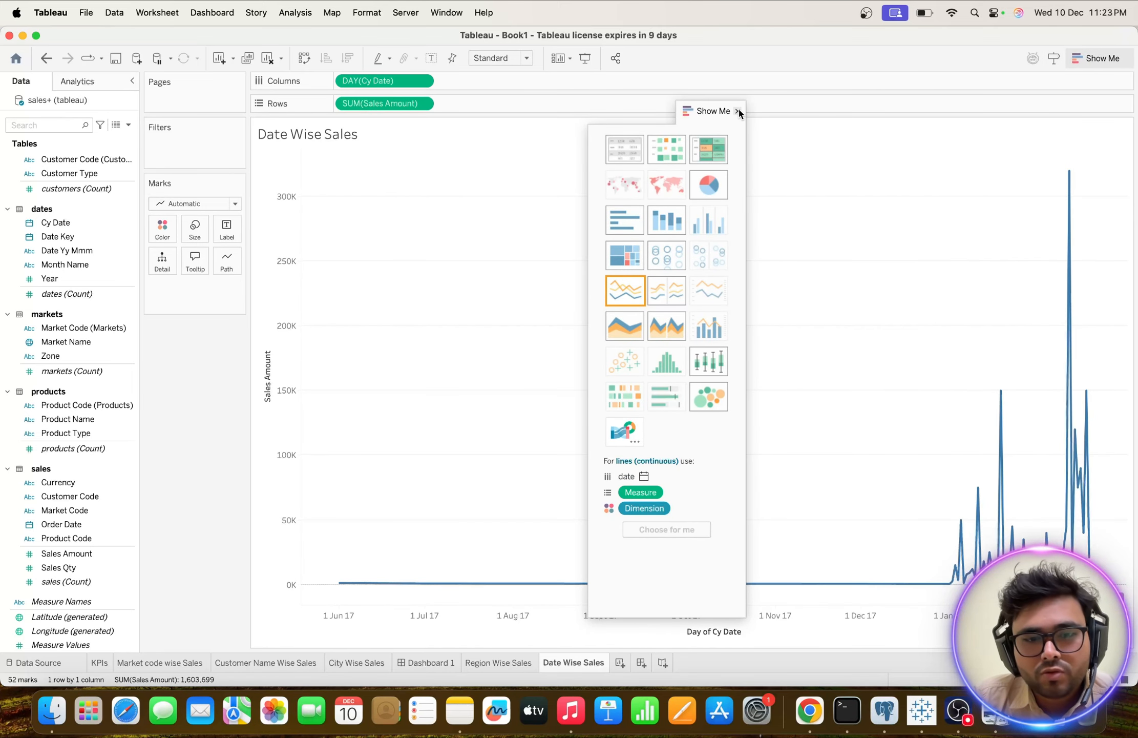
pyautogui.click(739, 111)
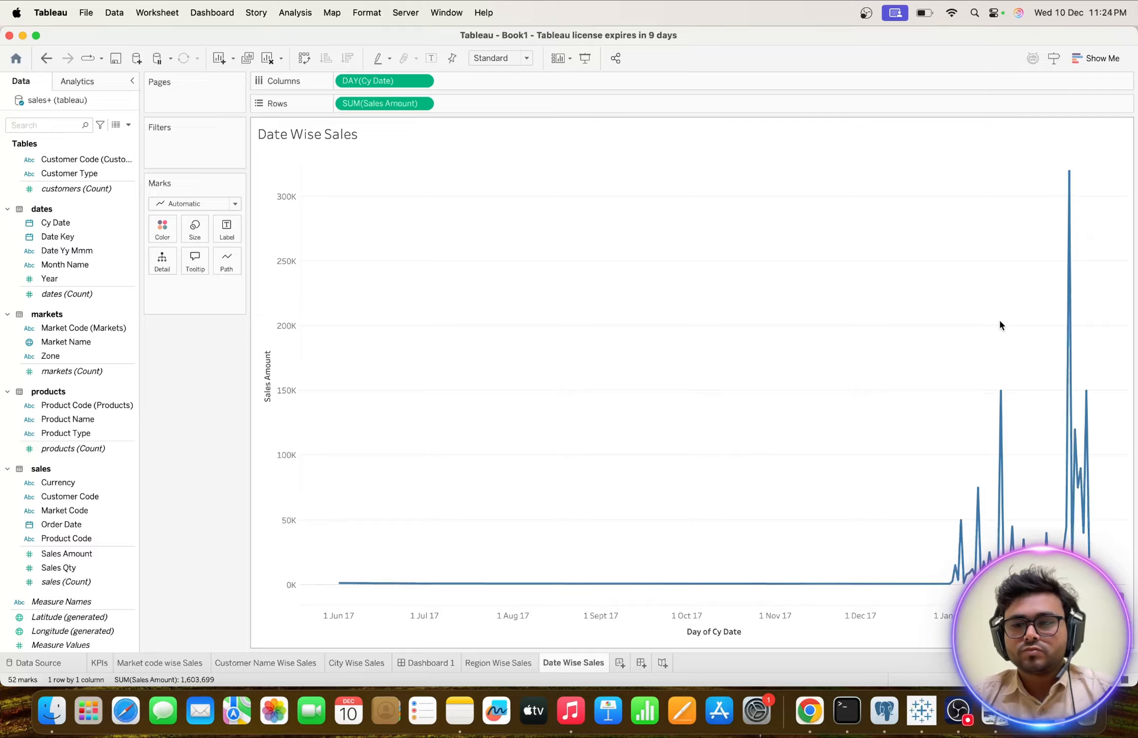
# Try to show a forecast on the Date Wise Sales line chart, removing its forecast indicator and turning the forecast off.
pyautogui.click(294, 14)
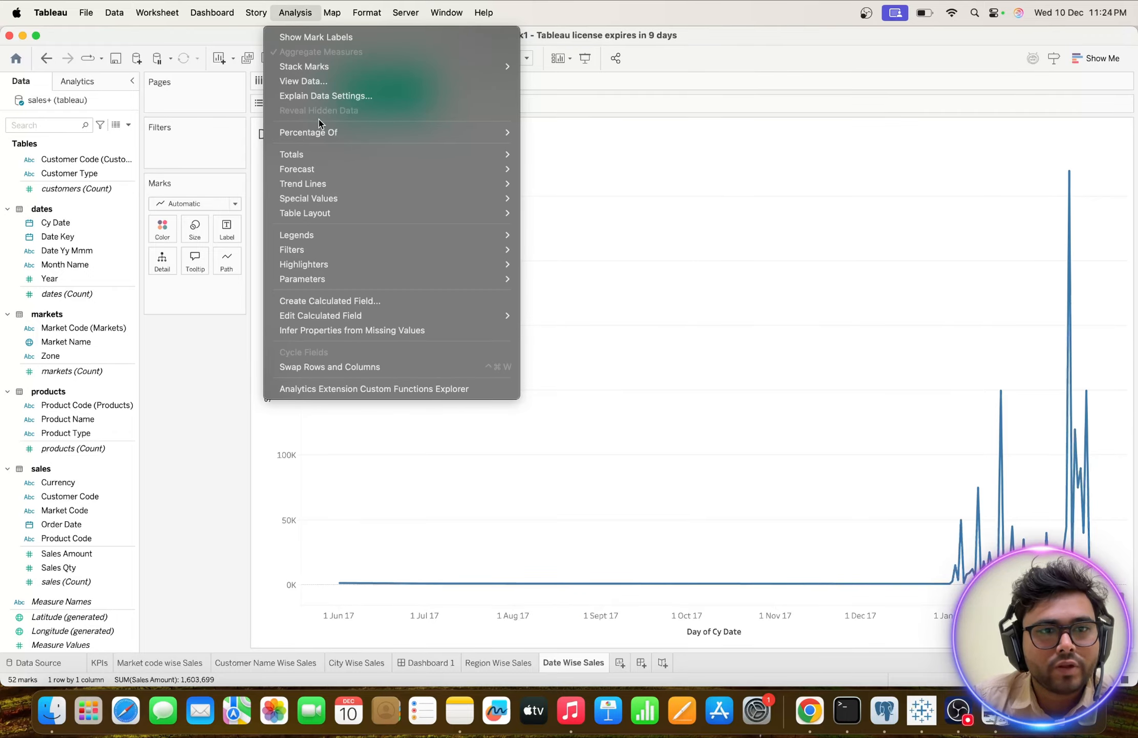
pyautogui.moveTo(323, 170)
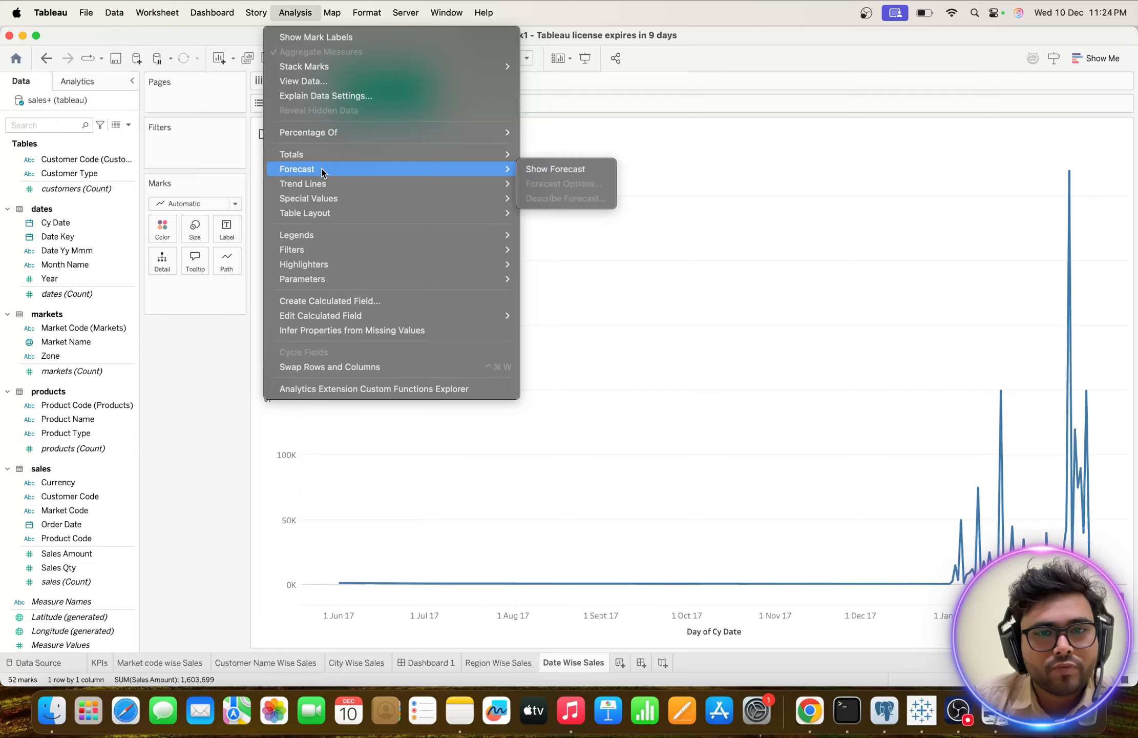
pyautogui.click(541, 172)
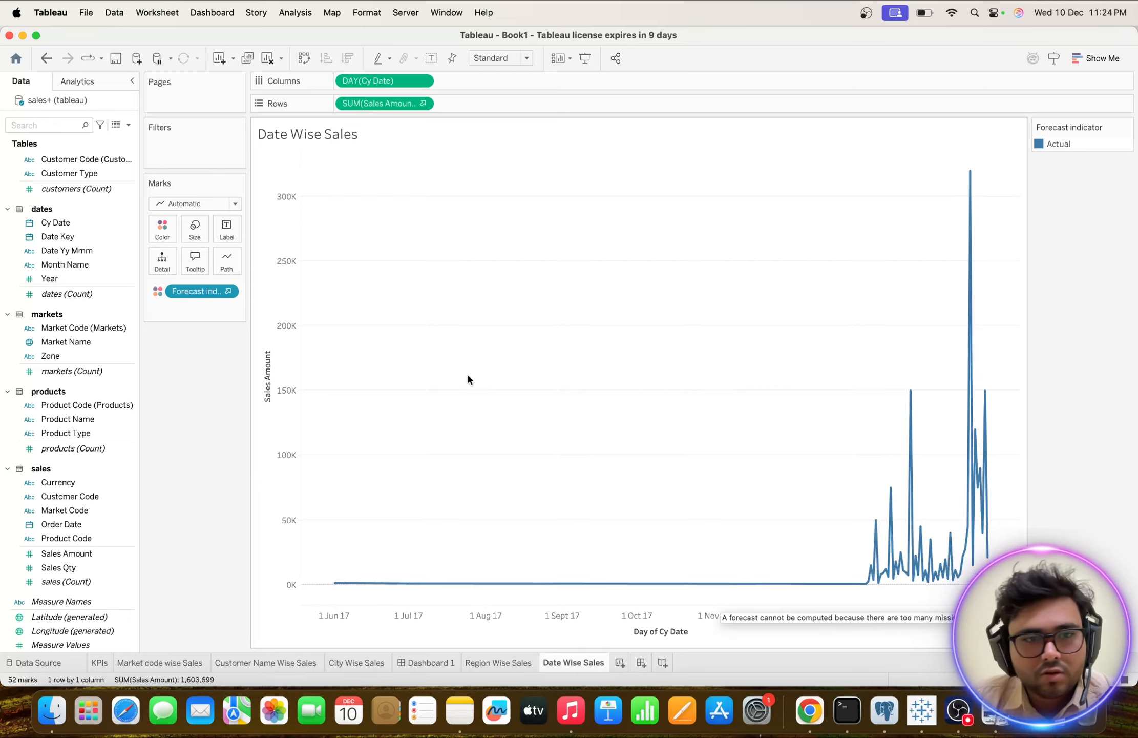
pyautogui.moveTo(224, 292); pyautogui.dragTo(208, 397)
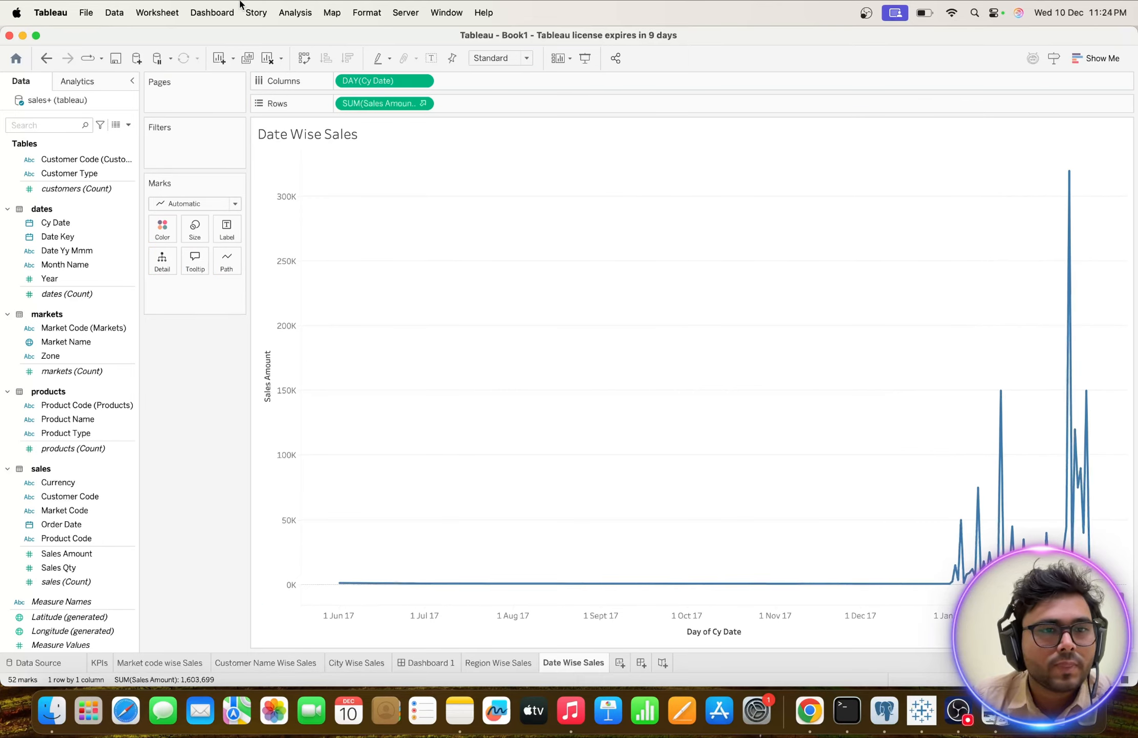
pyautogui.click(290, 13)
pyautogui.moveTo(337, 171)
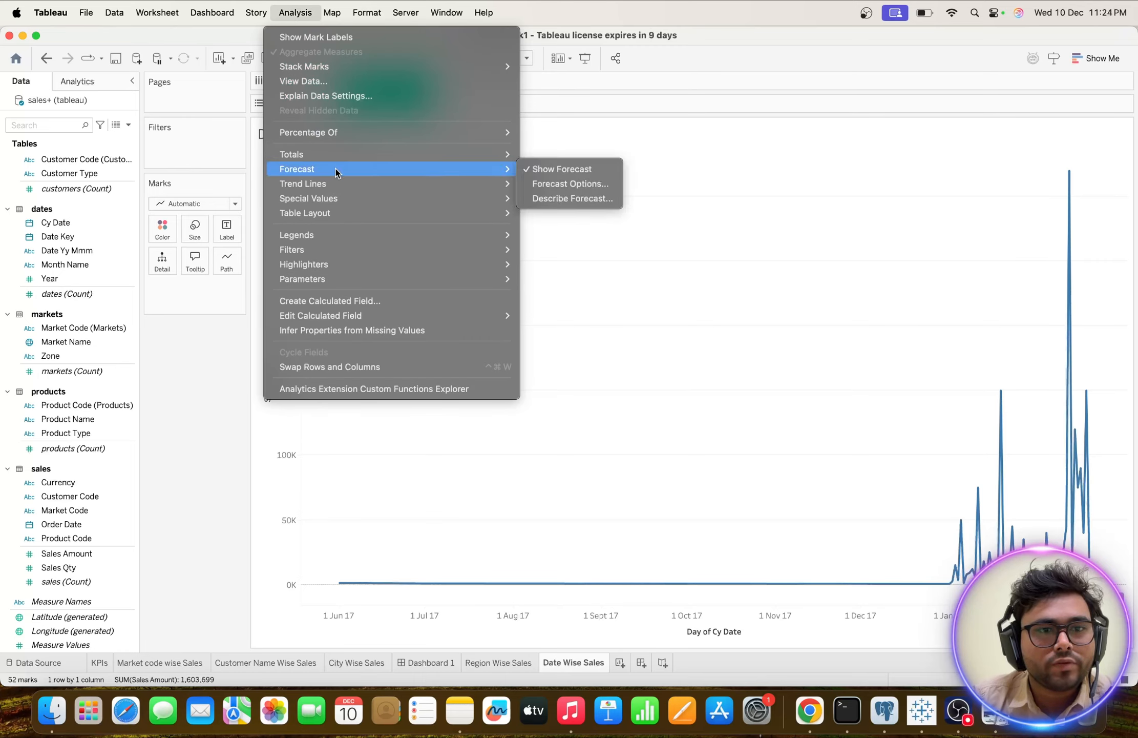
pyautogui.click(535, 171)
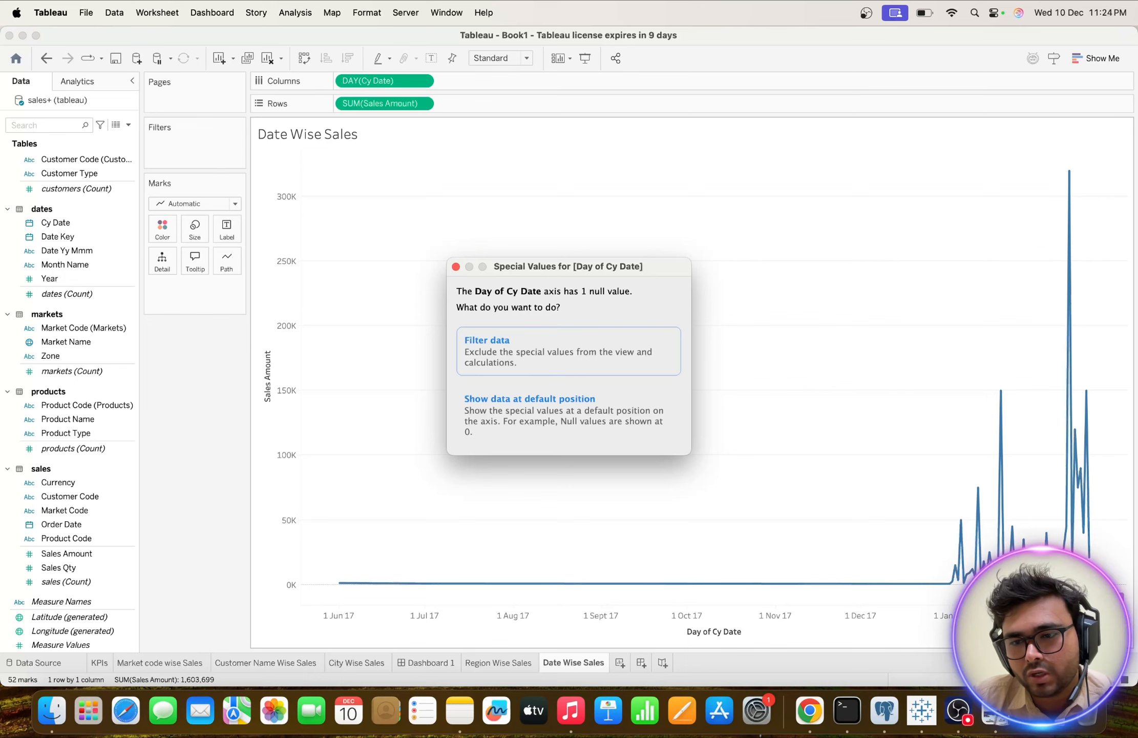
# Filter the null Cy Date value out of the Date Wise Sales view and calculations.
pyautogui.click(546, 346)
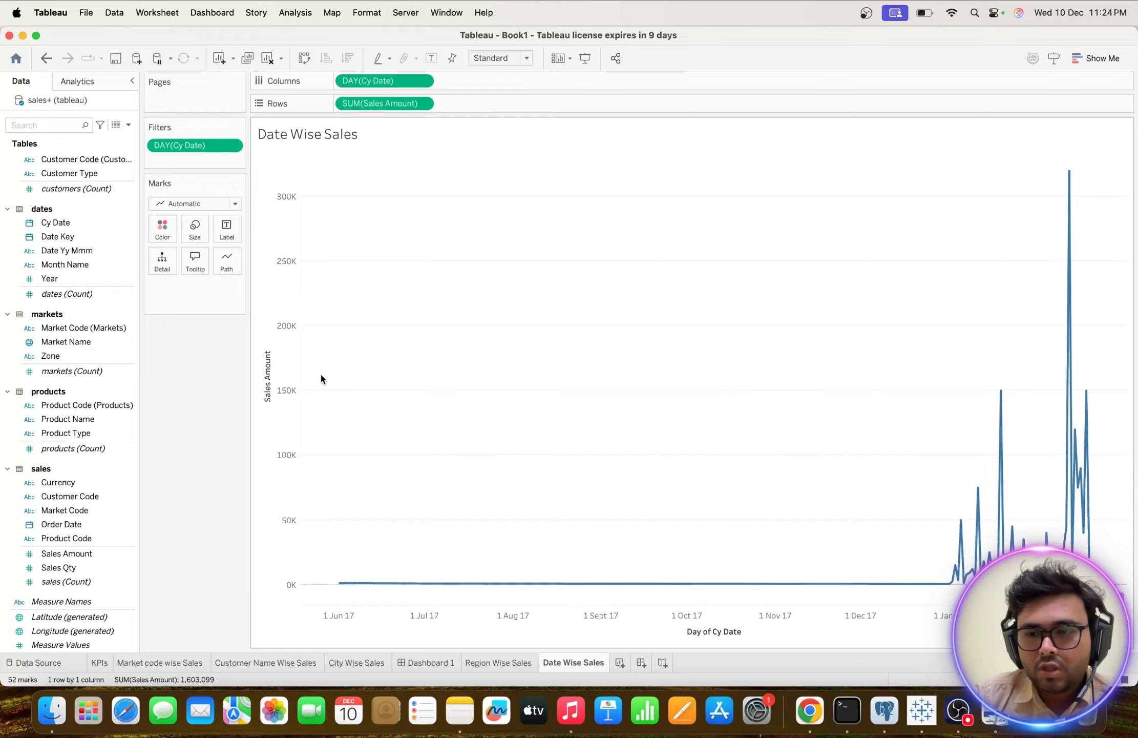
pyautogui.click(80, 357)
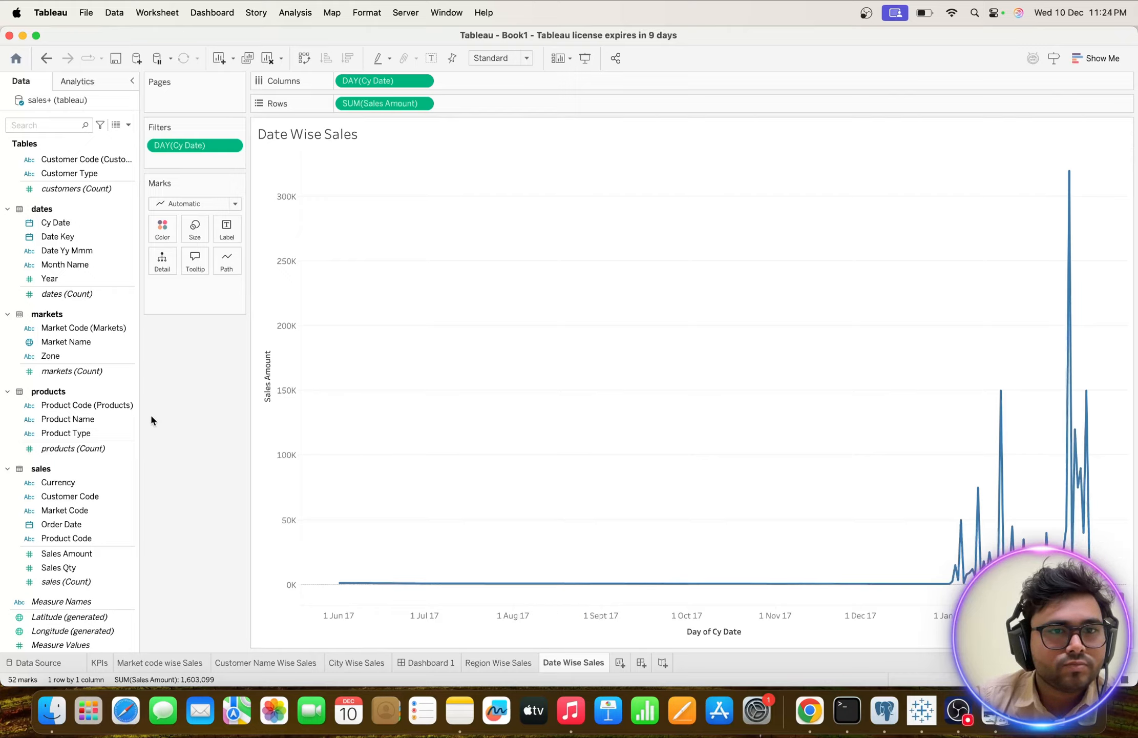
pyautogui.click(89, 449)
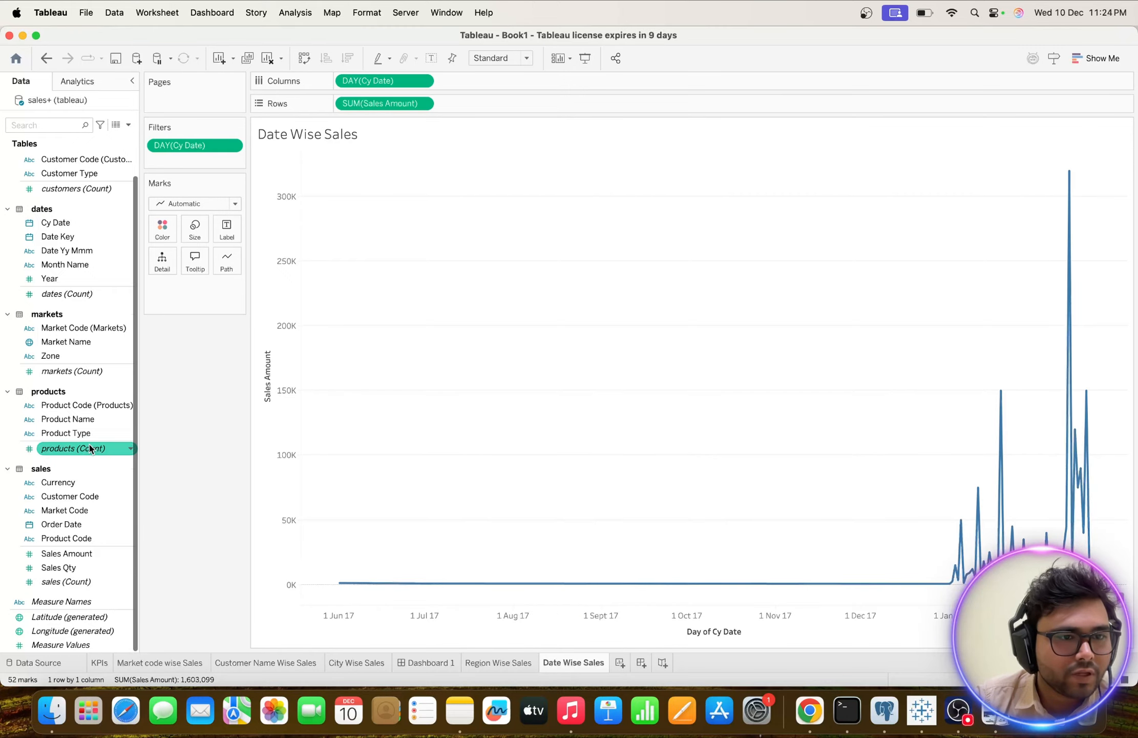
# Color the date-wise sales line by Sales Amount.
pyautogui.scroll(2, 89, 449)
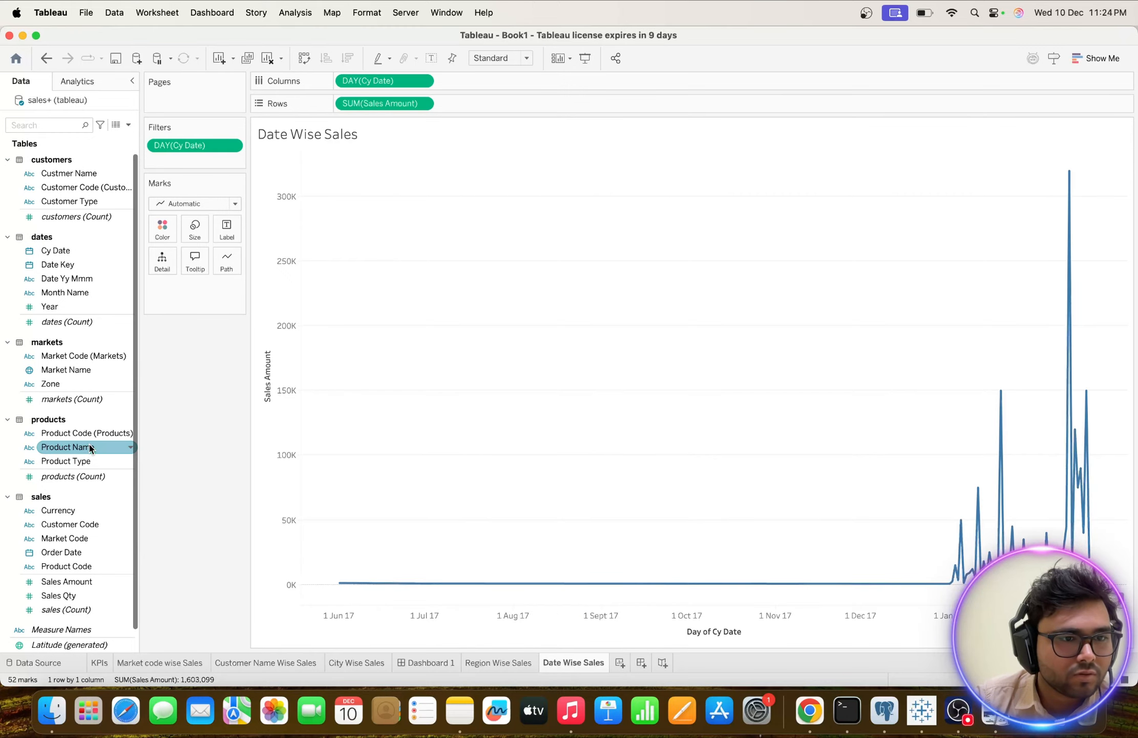
pyautogui.click(163, 227)
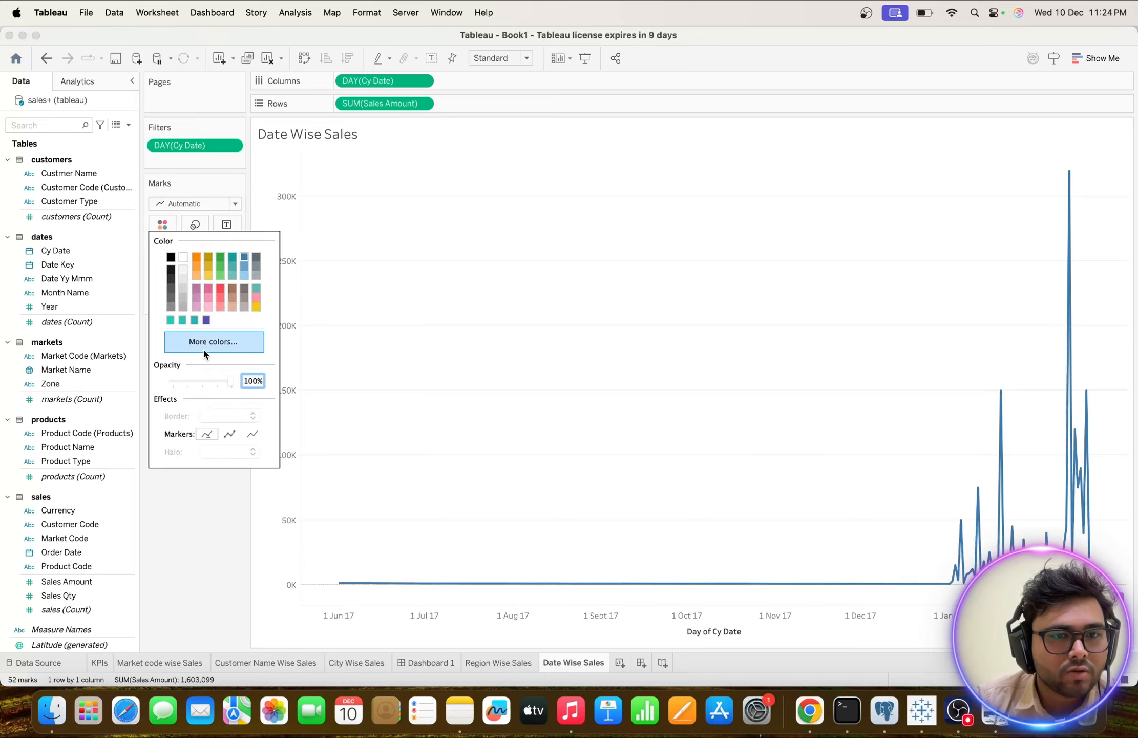
pyautogui.click(188, 549)
pyautogui.scroll(-2, 57, 492)
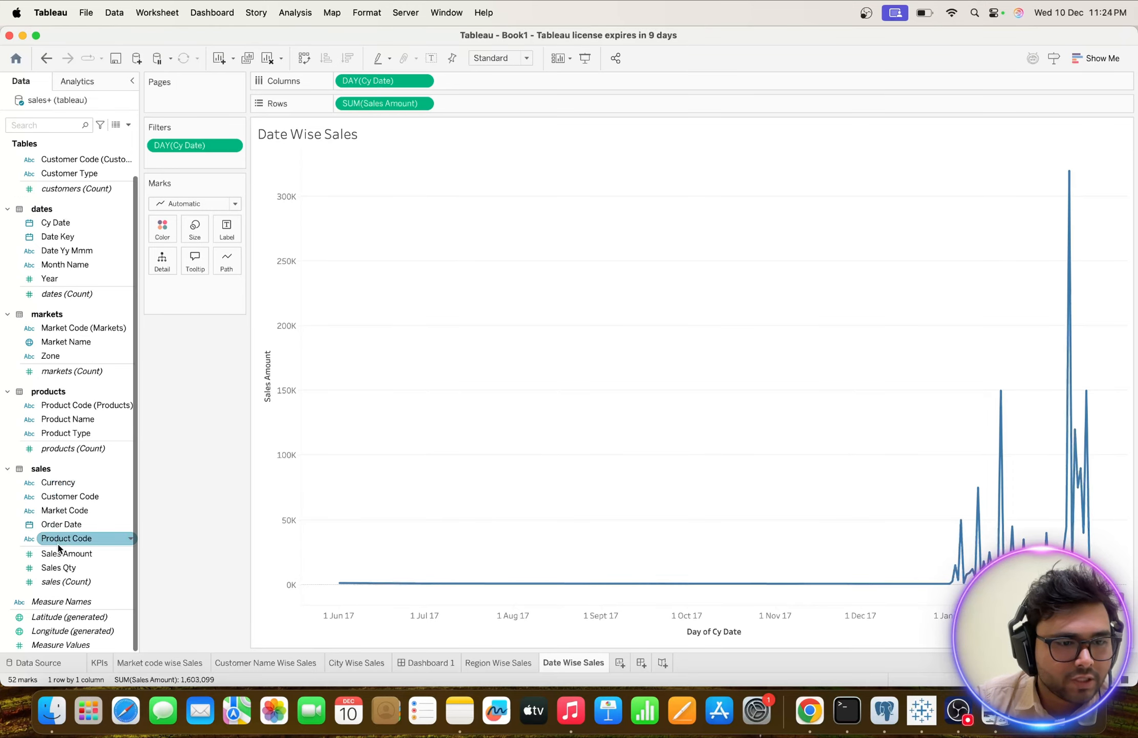
pyautogui.moveTo(66, 554)
pyautogui.mouseDown()
pyautogui.moveTo(142, 226)
pyautogui.moveTo(156, 226)
pyautogui.mouseUp()
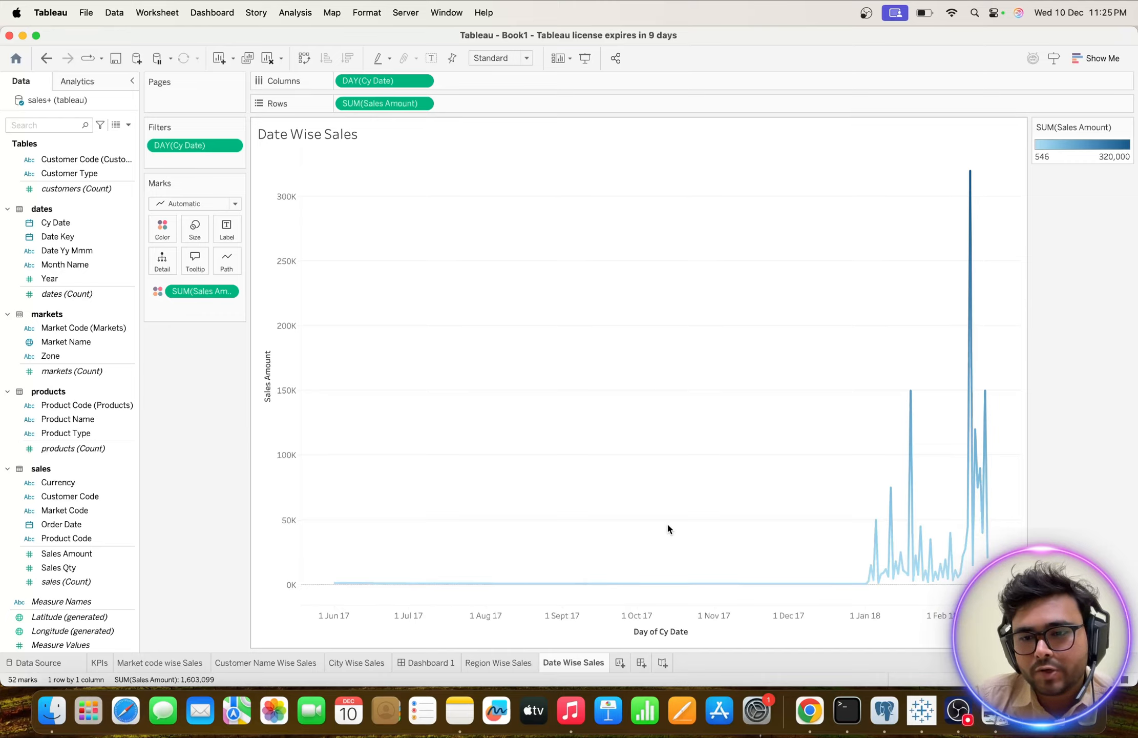
# Change the Sales Amount color palette of the line to Blue-Teal.
pyautogui.click(168, 236)
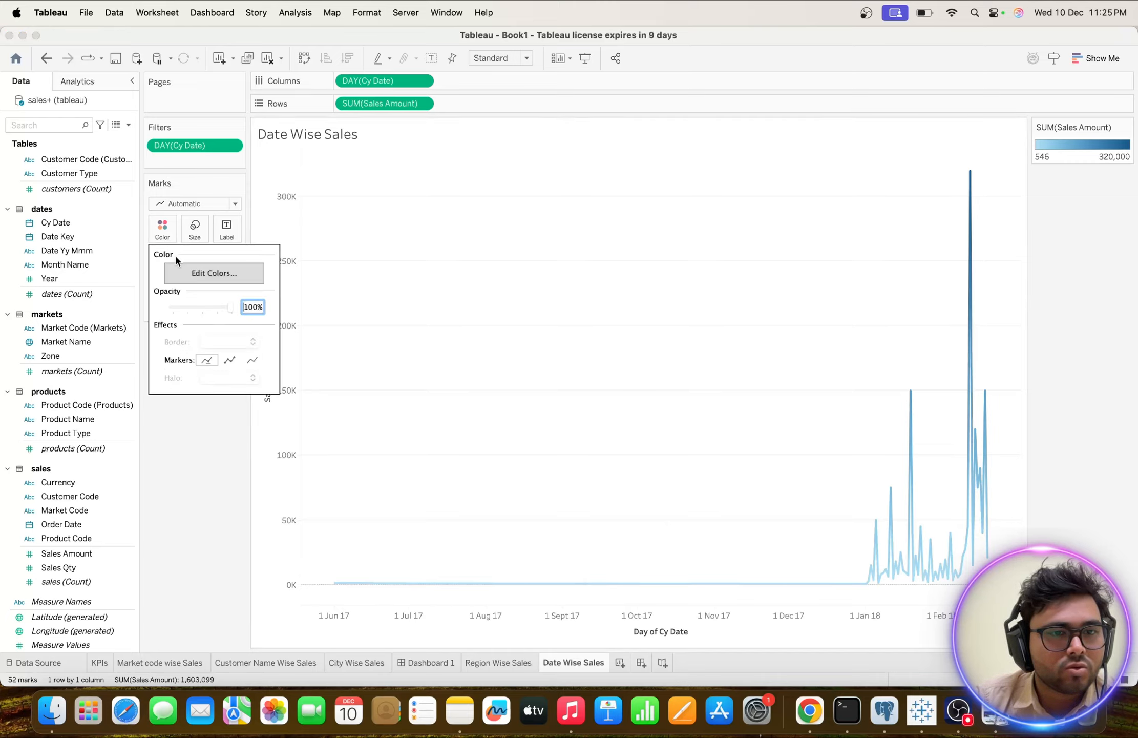
pyautogui.click(191, 277)
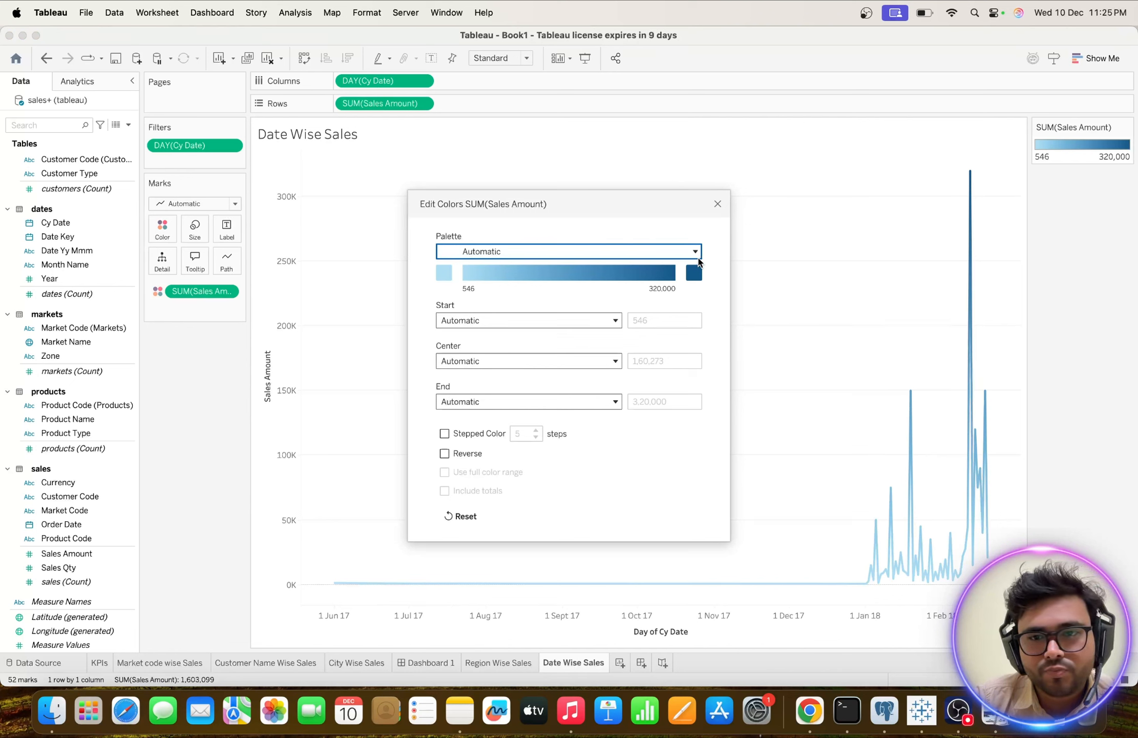
pyautogui.click(538, 251)
pyautogui.scroll(-2, 538, 351)
pyautogui.scroll(-8, 537, 345)
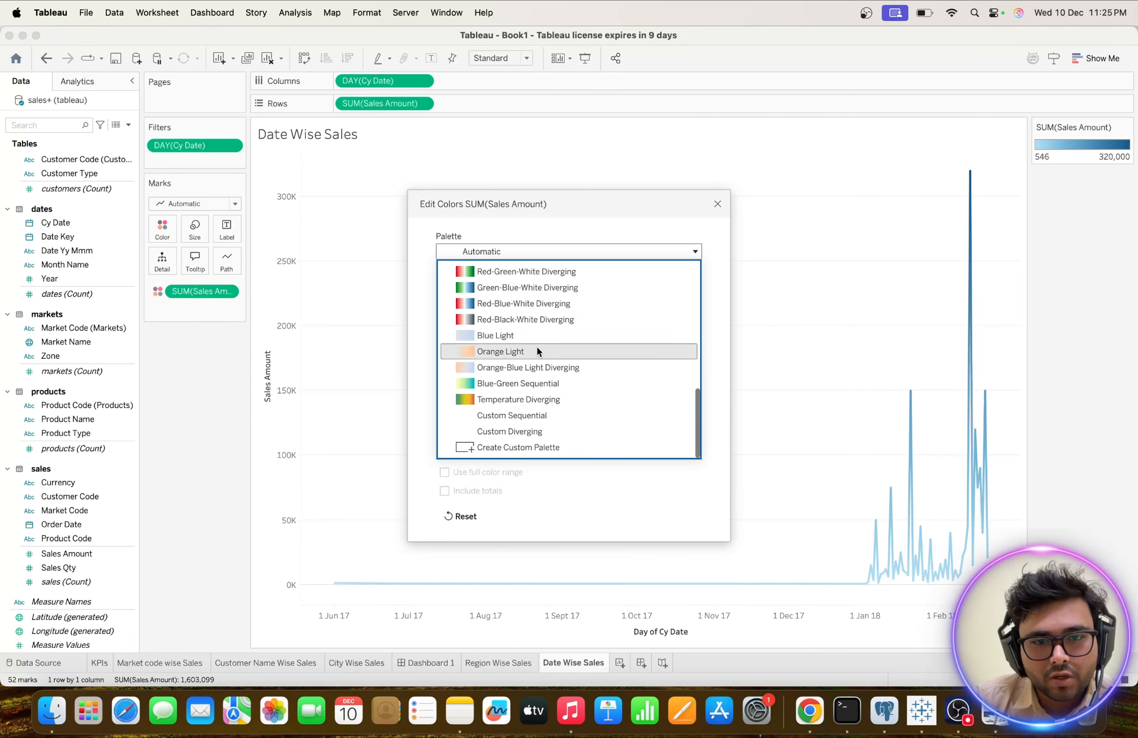
pyautogui.scroll(1, 523, 379)
pyautogui.scroll(1, 523, 379)
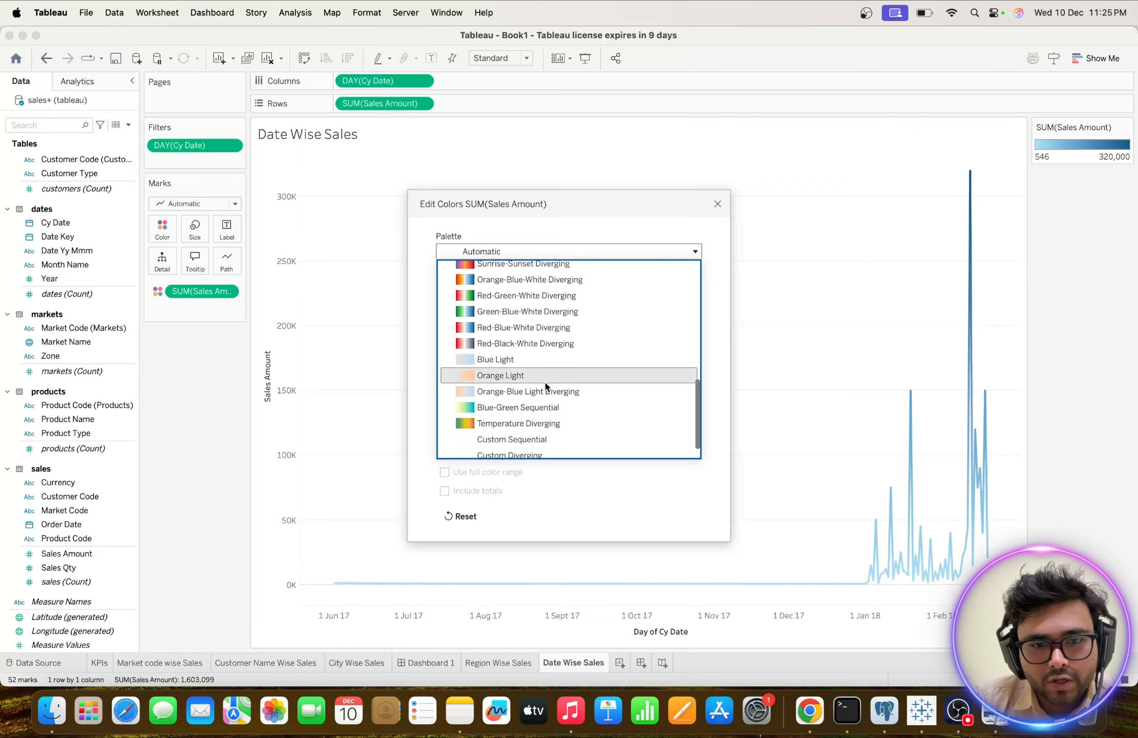
pyautogui.scroll(2, 544, 380)
pyautogui.scroll(5, 541, 364)
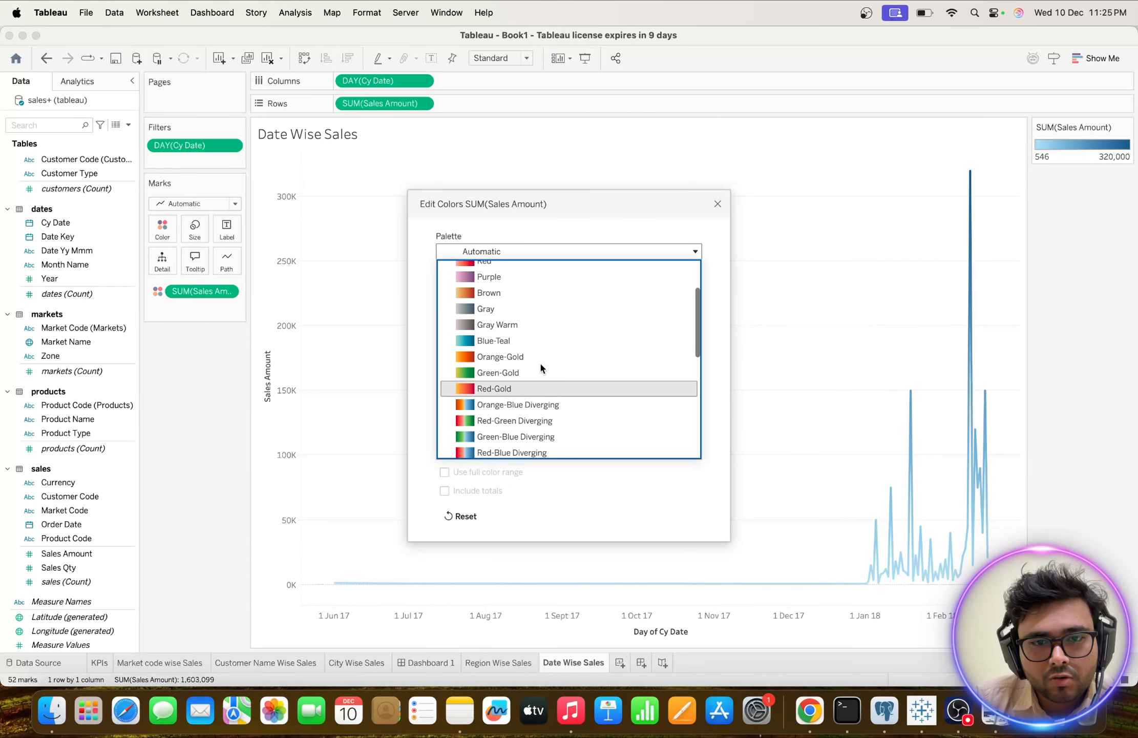
pyautogui.click(516, 350)
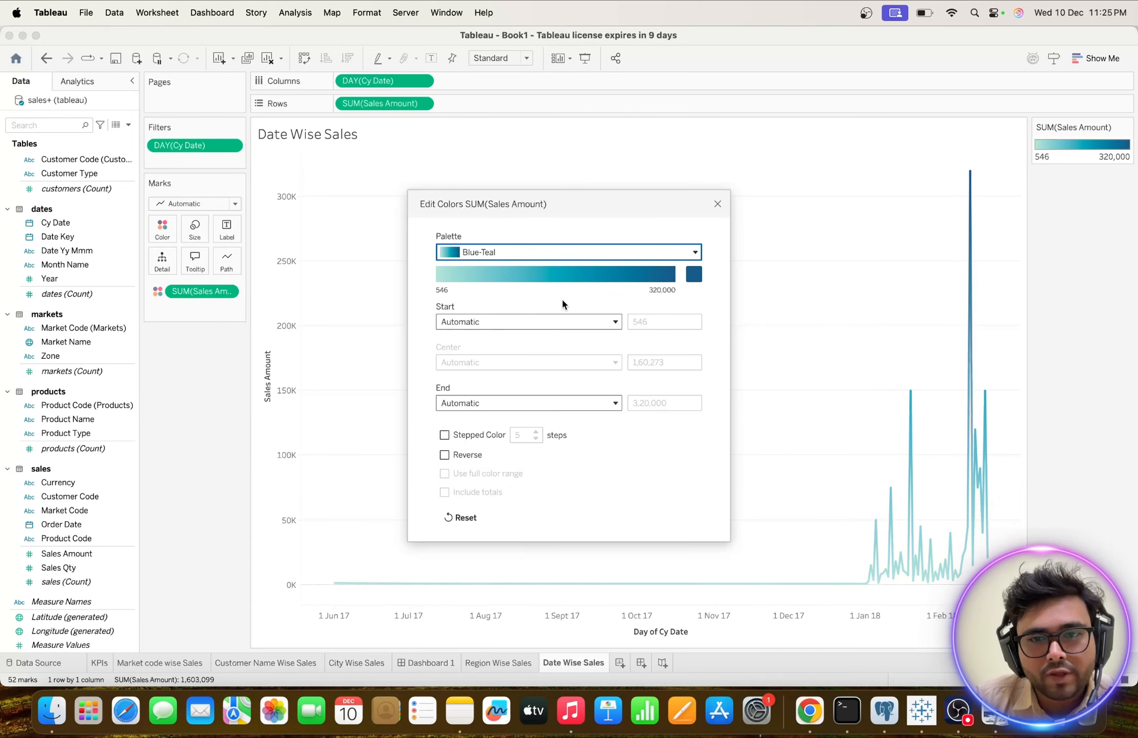
pyautogui.click(448, 275)
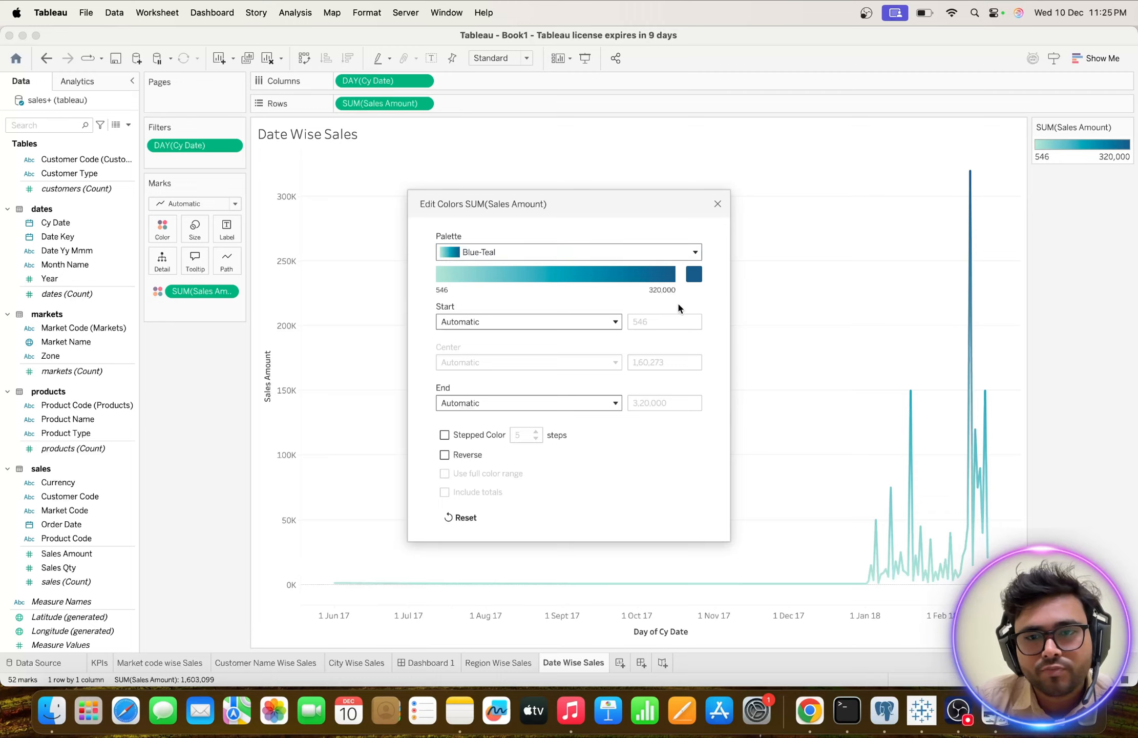
pyautogui.click(719, 203)
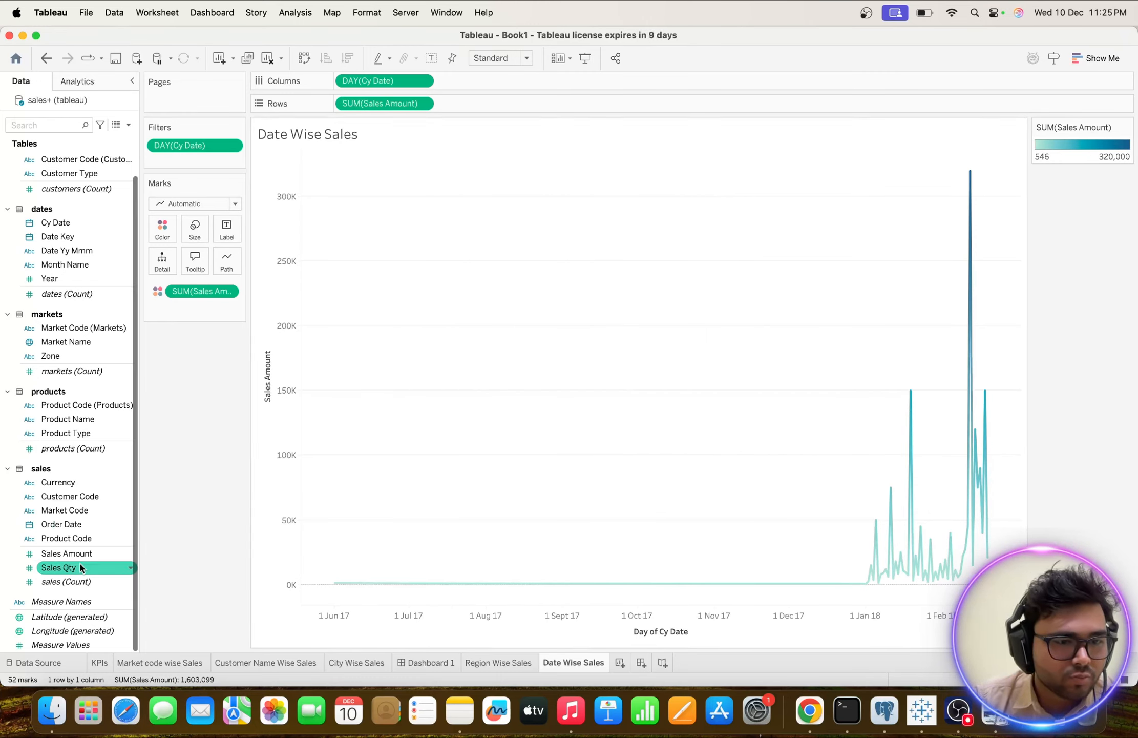
# Label the line's points with Sales Amount and check the details of the highest peak.
pyautogui.click(59, 555)
pyautogui.moveTo(58, 555); pyautogui.dragTo(227, 229)
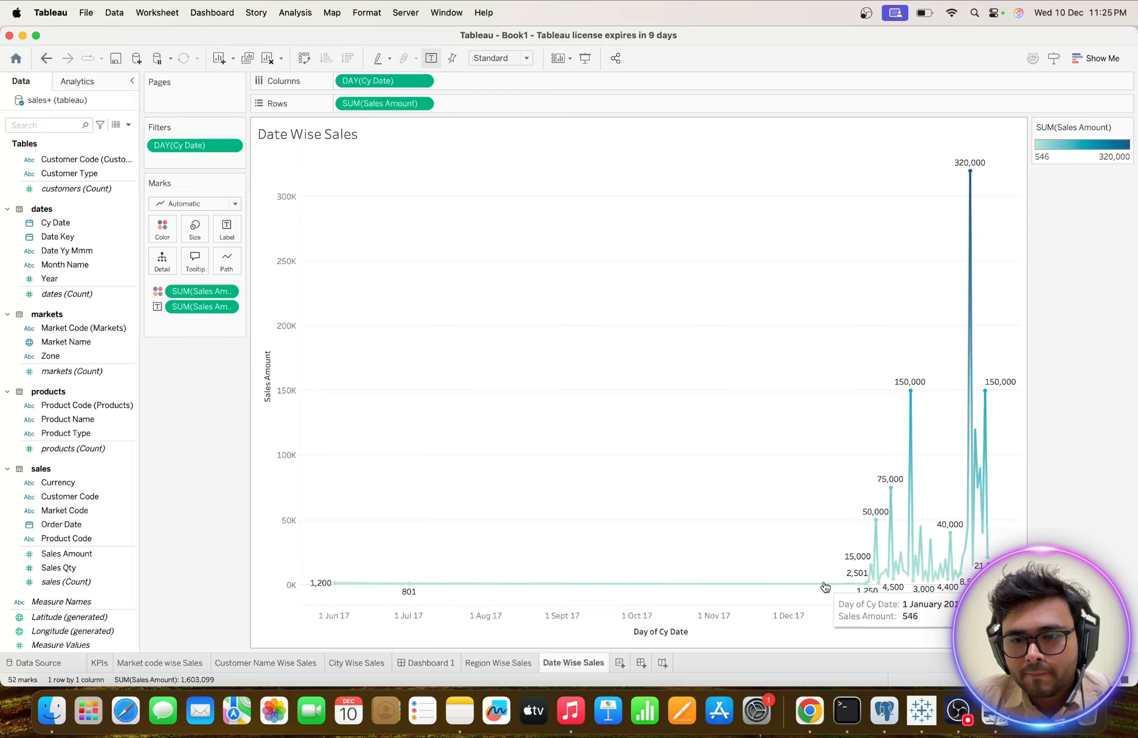
pyautogui.moveTo(971, 164)
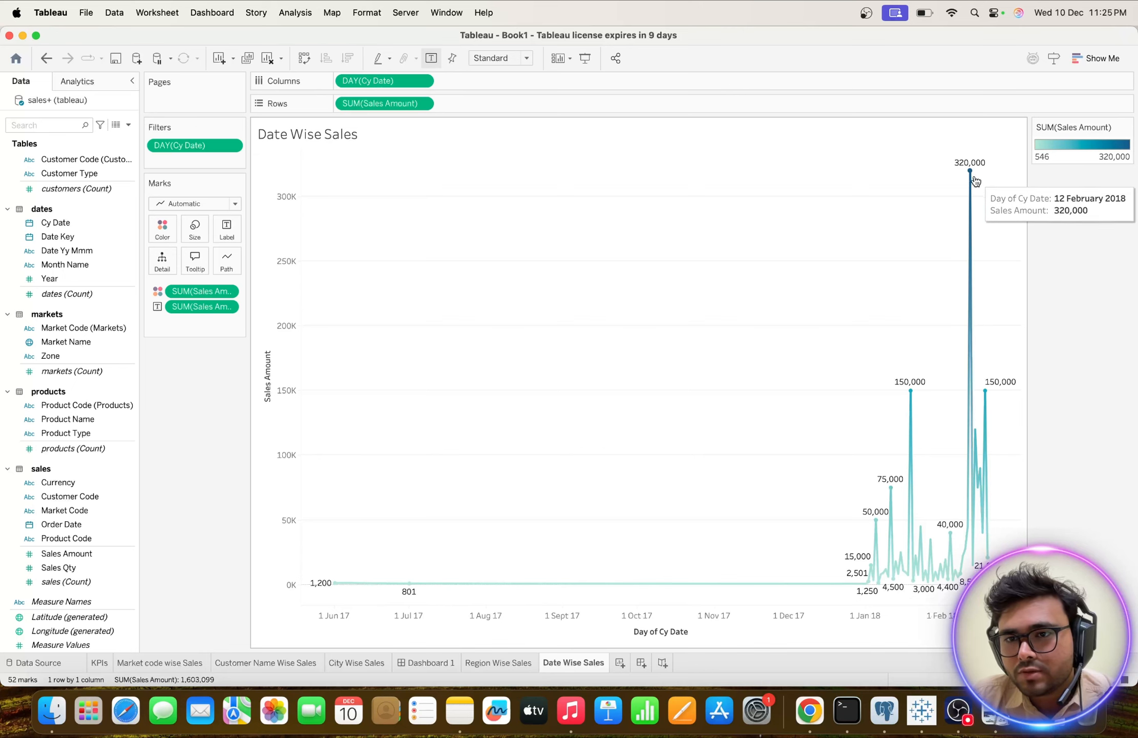
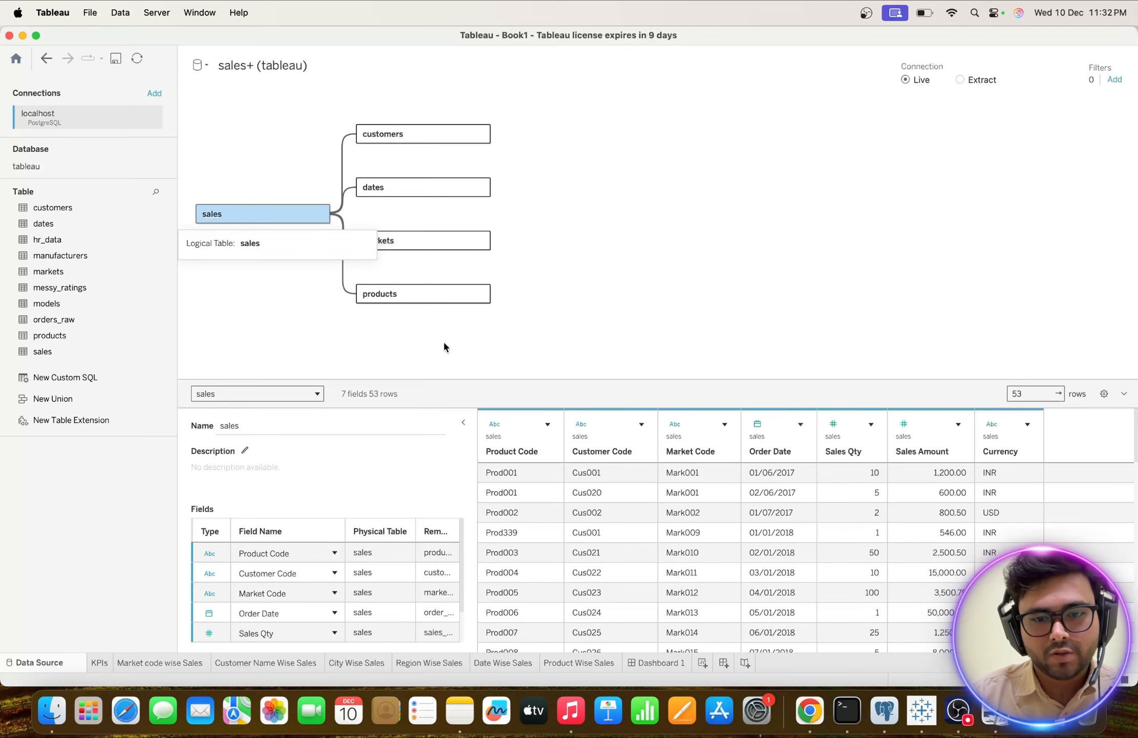
# Preview the rows of the customers table in the data source and look through its fields.
pyautogui.click(405, 133)
pyautogui.click(787, 508)
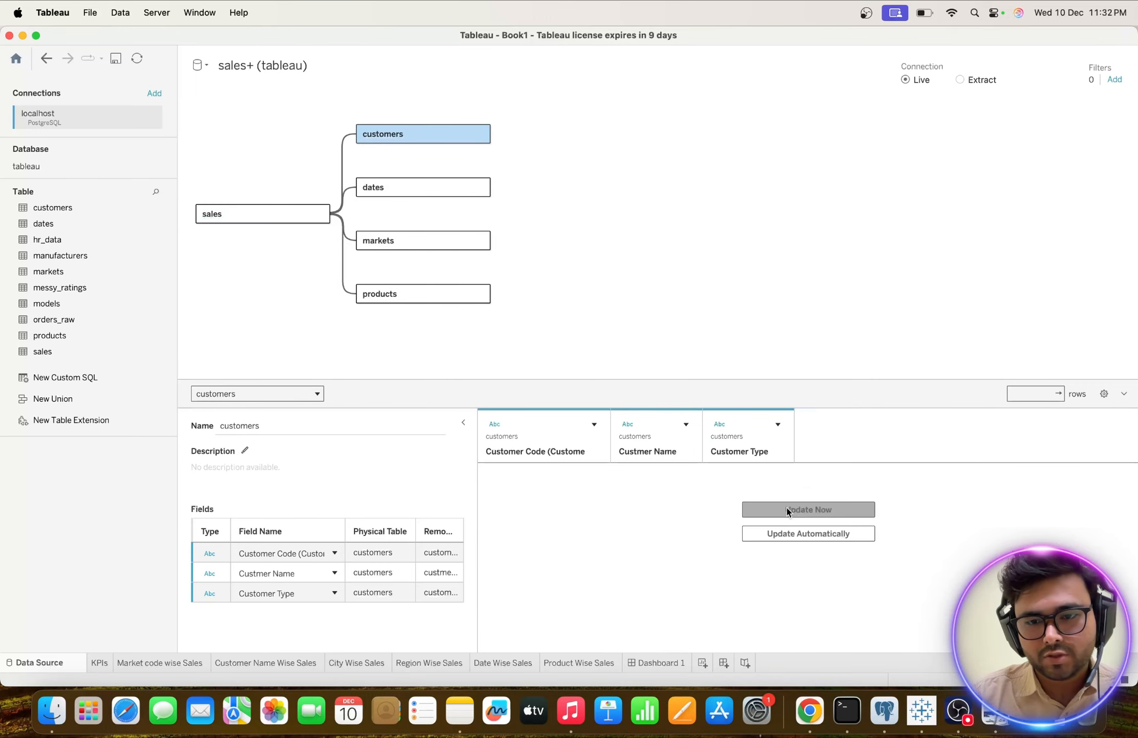
pyautogui.scroll(-1, 694, 533)
pyautogui.scroll(-10, 694, 533)
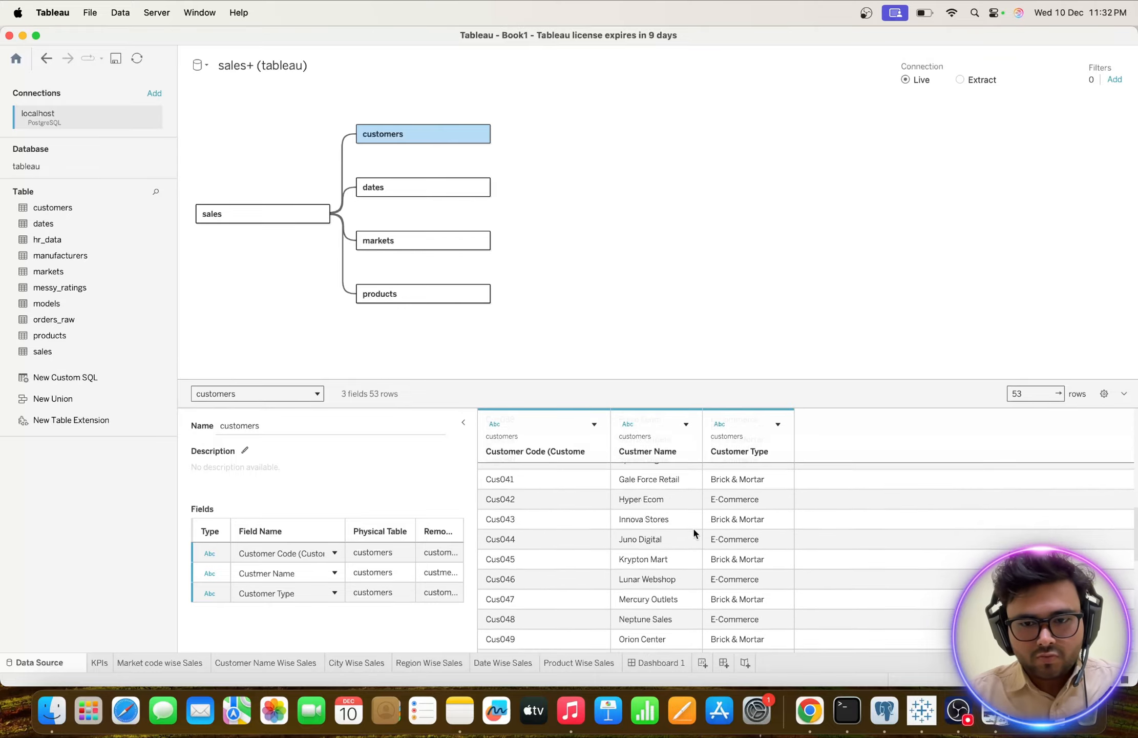
pyautogui.scroll(10, 694, 533)
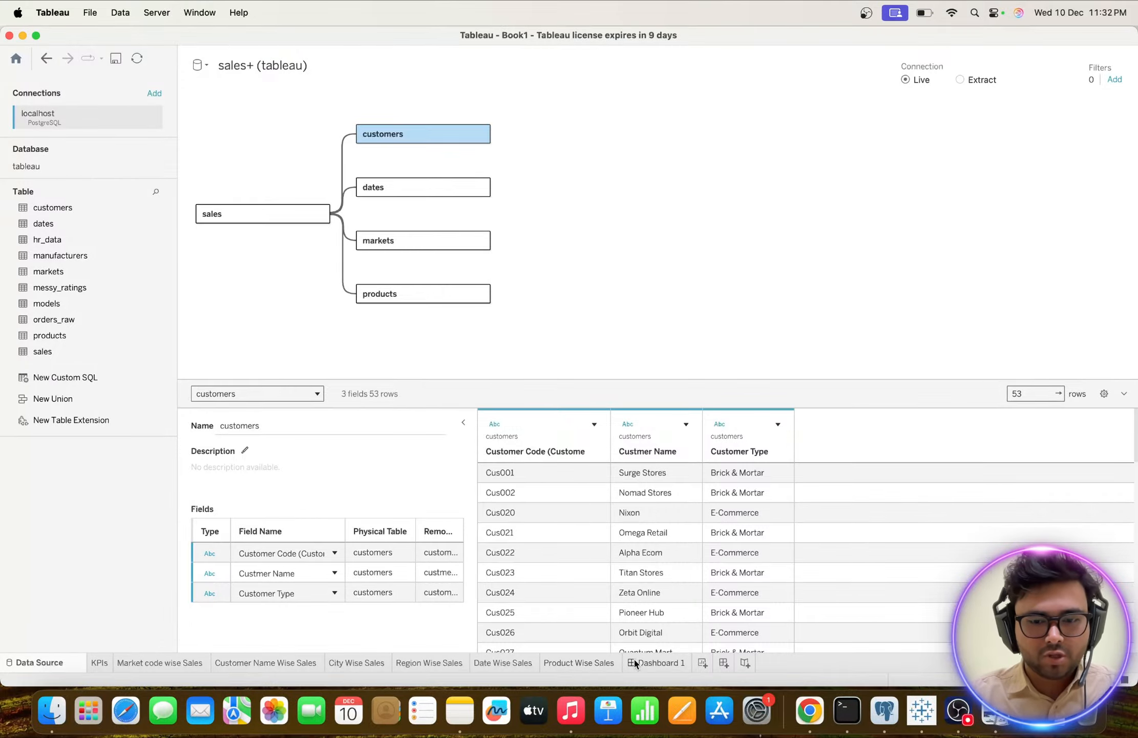
# Create a new worksheet and check the reference dashboard image in Preview for the next chart, returning to Tableau.
pyautogui.click(703, 663)
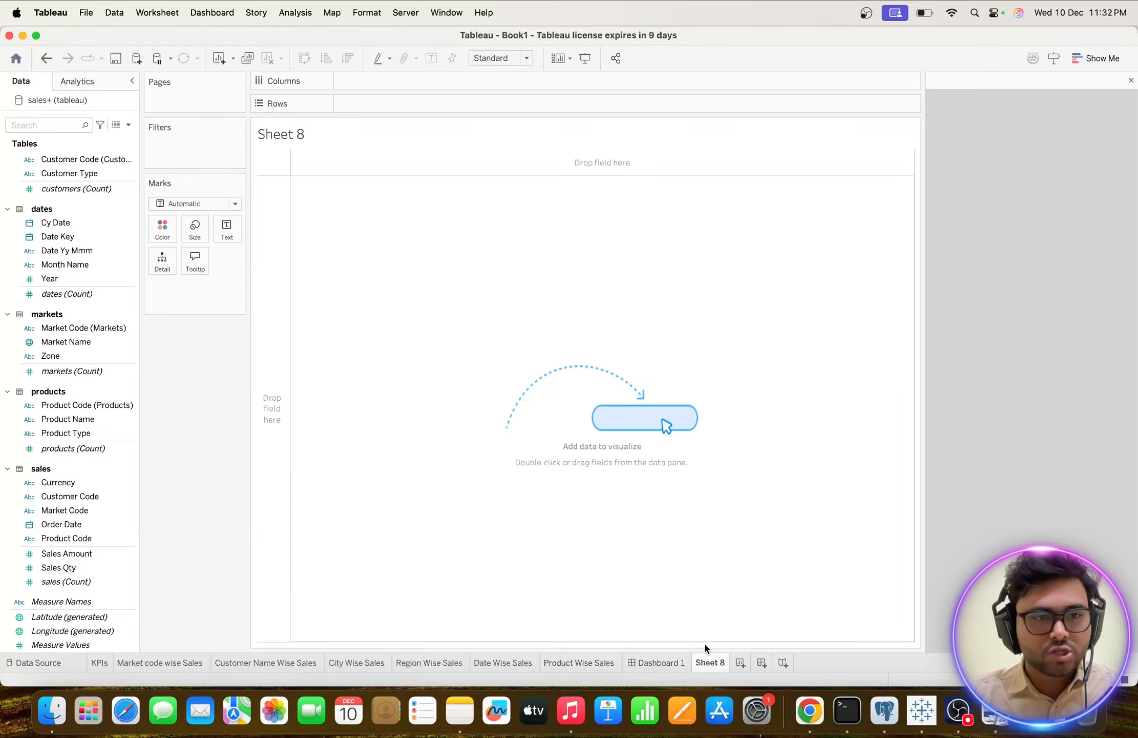
pyautogui.click(94, 347)
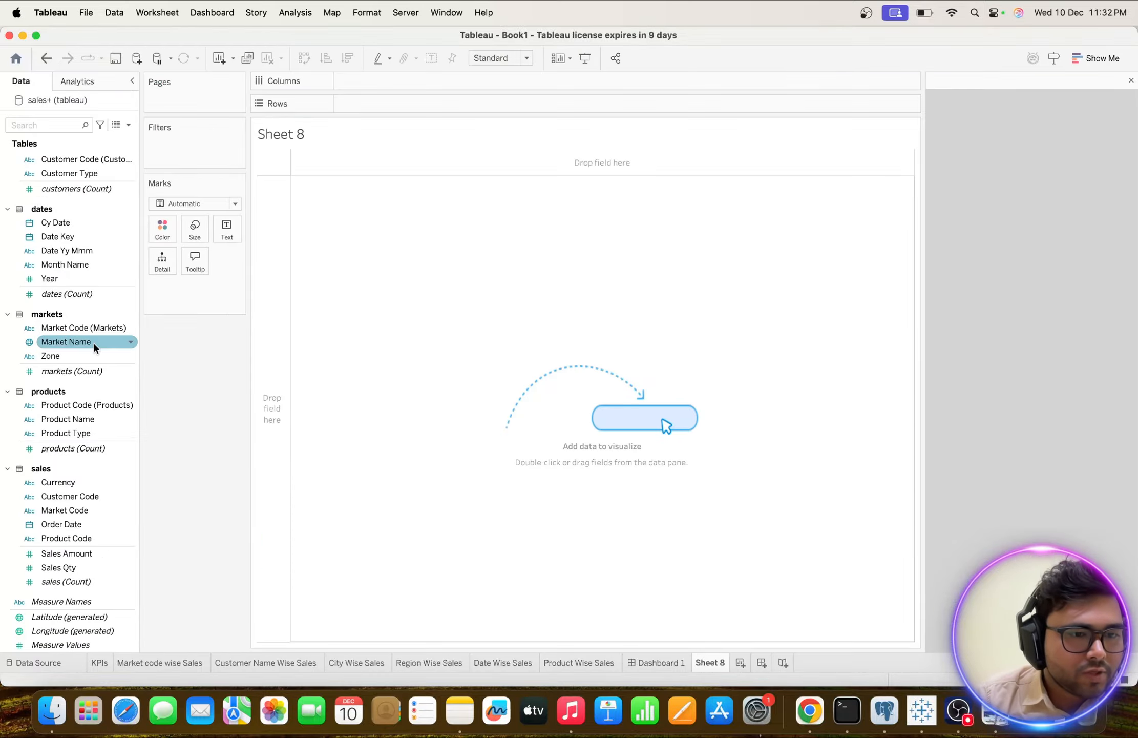
pyautogui.hotkey('ctrl', 'Up')
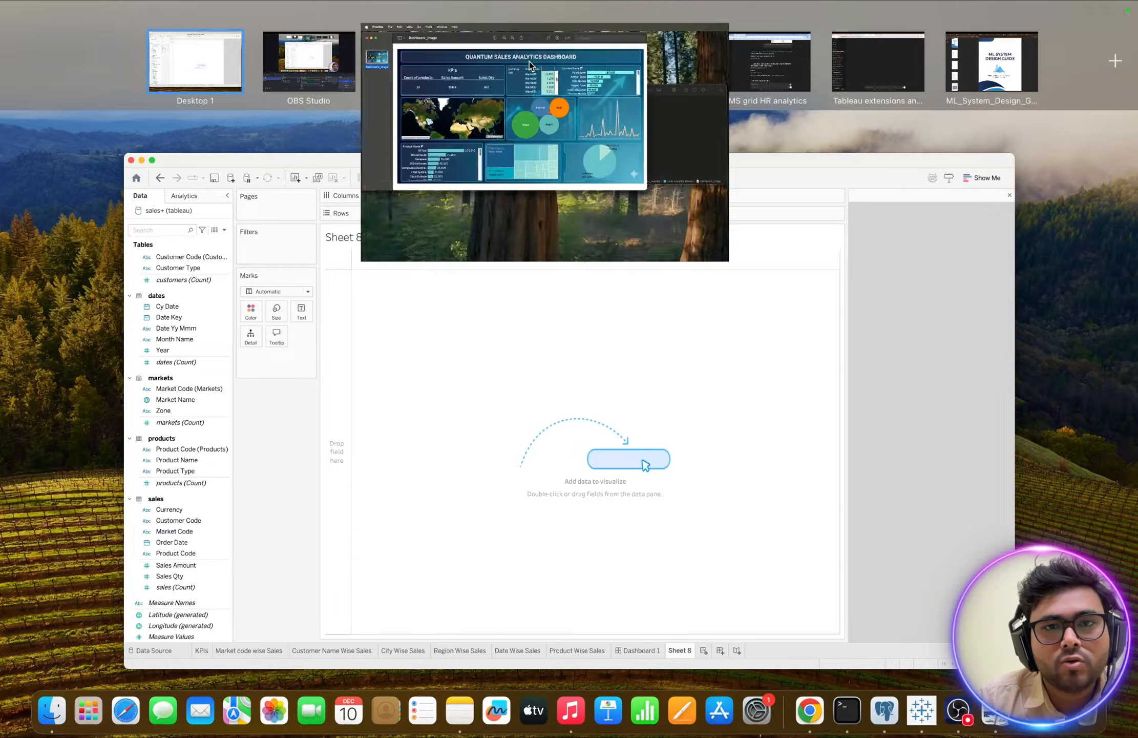
pyautogui.click(530, 62)
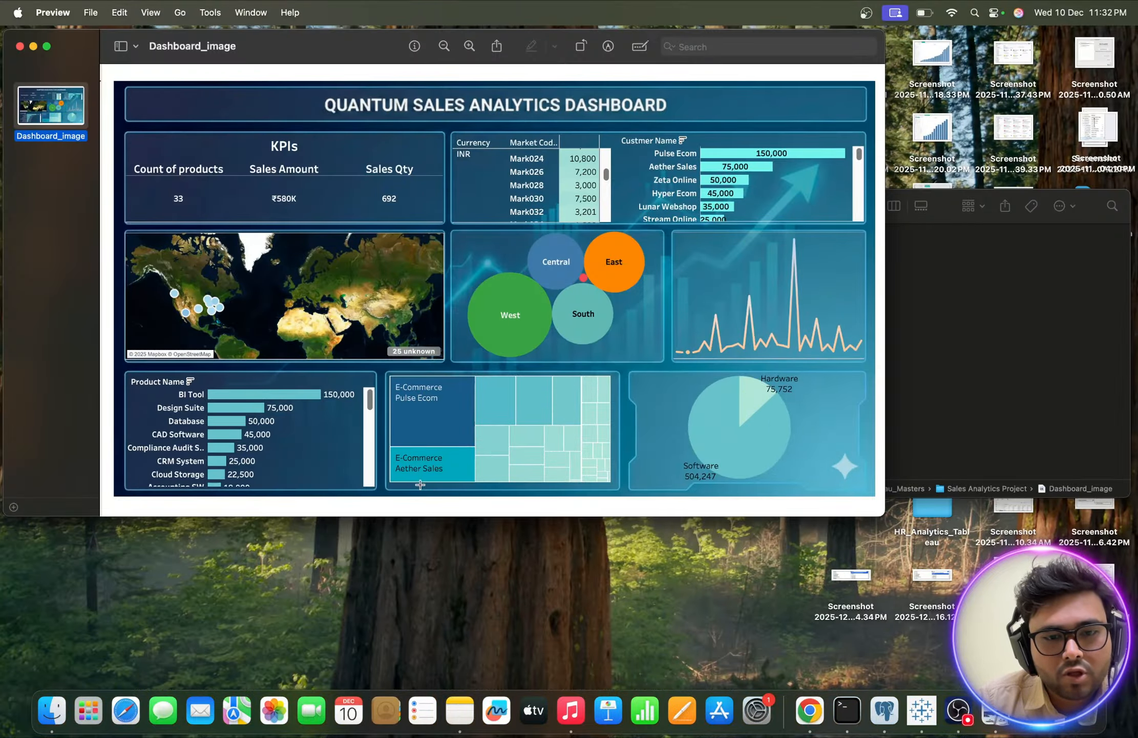
pyautogui.hotkey('ctrl', 'Up')
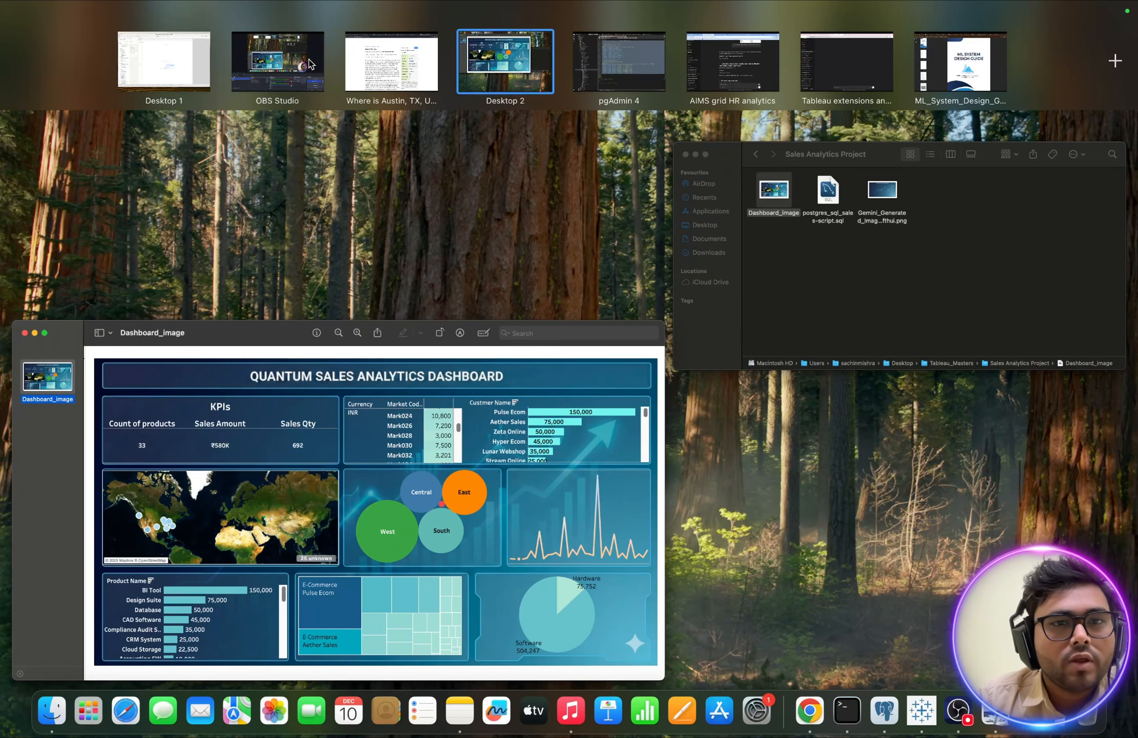
pyautogui.click(174, 57)
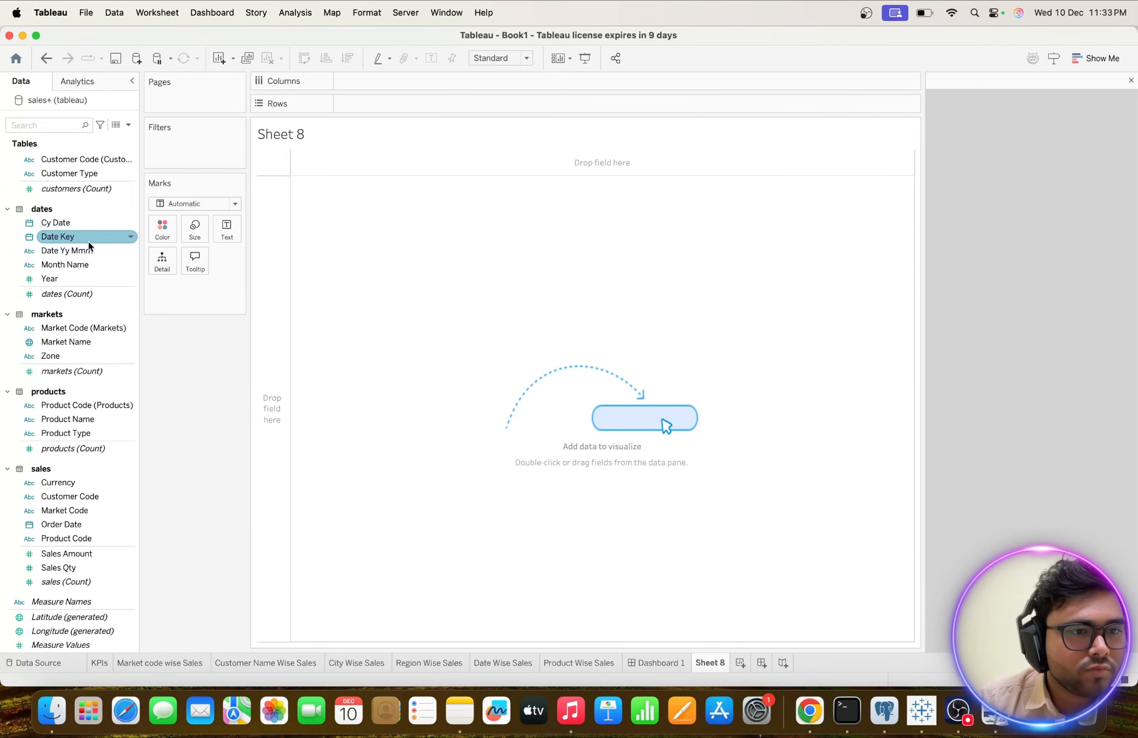
# Add Custmer Name, Customer Code and Customer Type from the customers table as rows of the new sheet.
pyautogui.scroll(1, 82, 205)
pyautogui.click(75, 192)
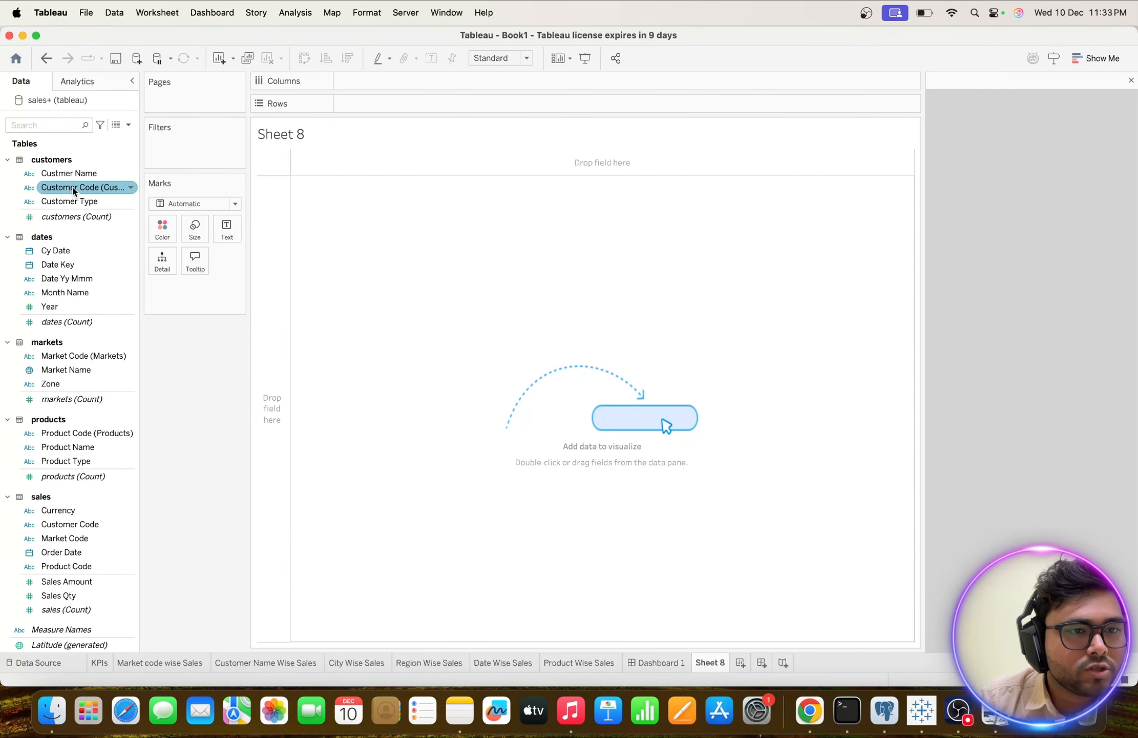
pyautogui.doubleClick(72, 174)
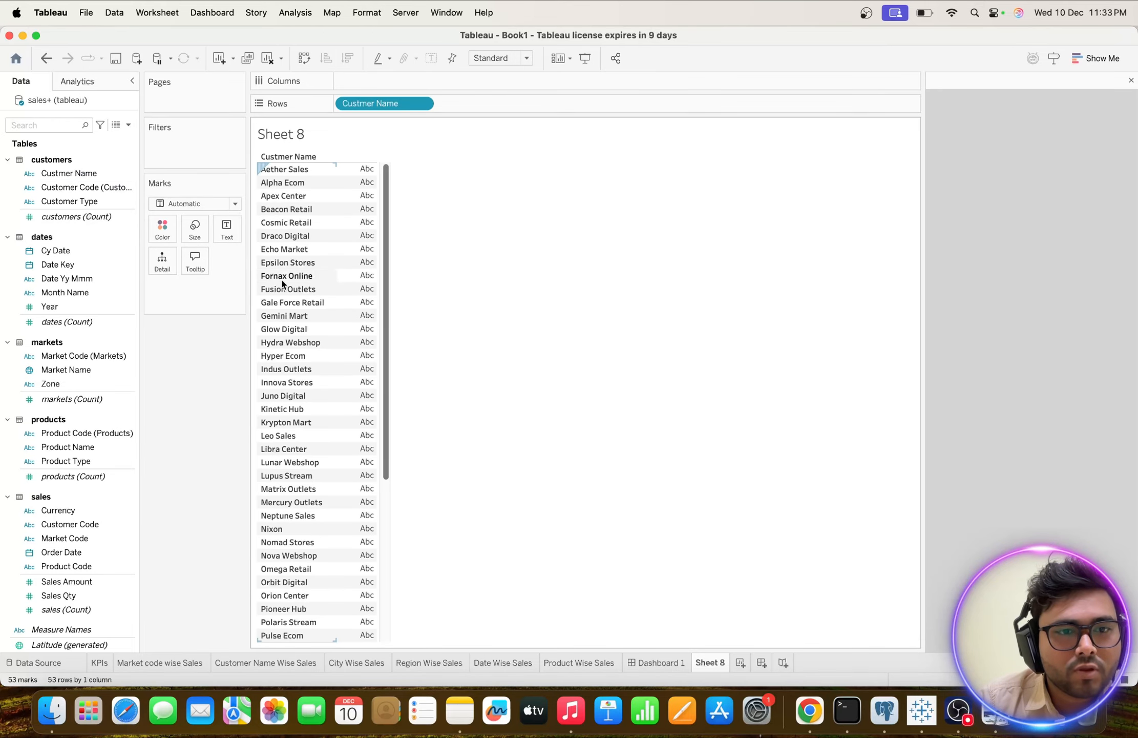
pyautogui.scroll(-5, 301, 228)
pyautogui.scroll(5, 302, 228)
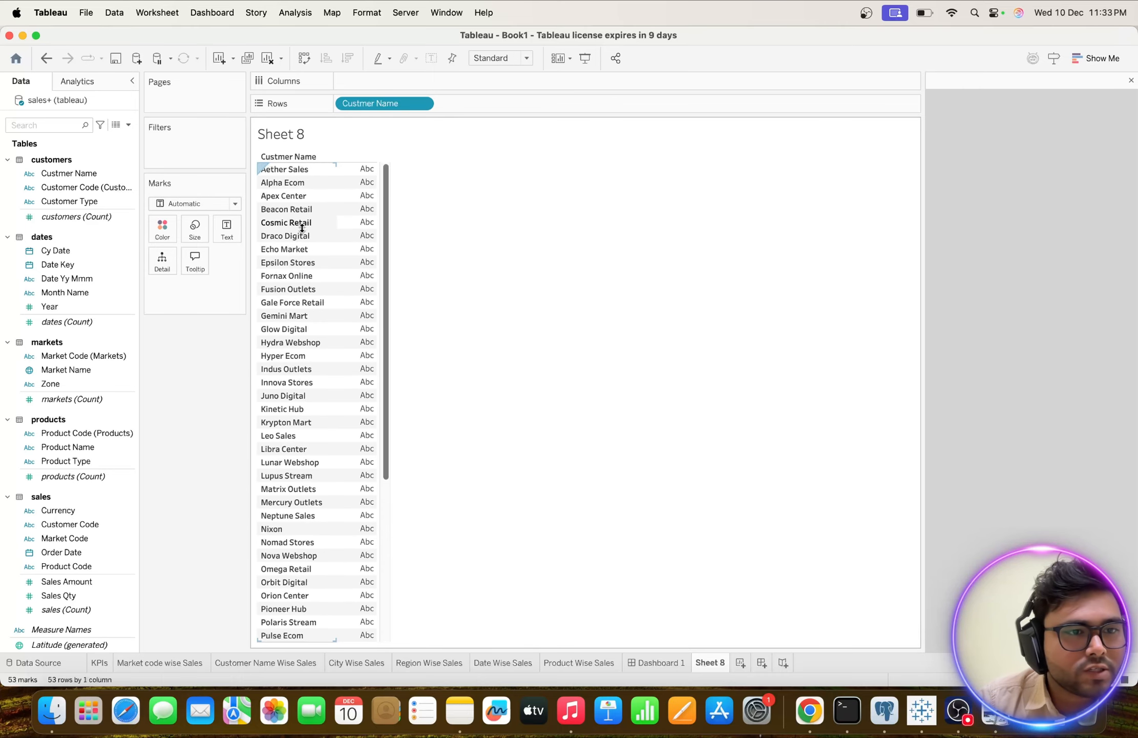
pyautogui.doubleClick(89, 187)
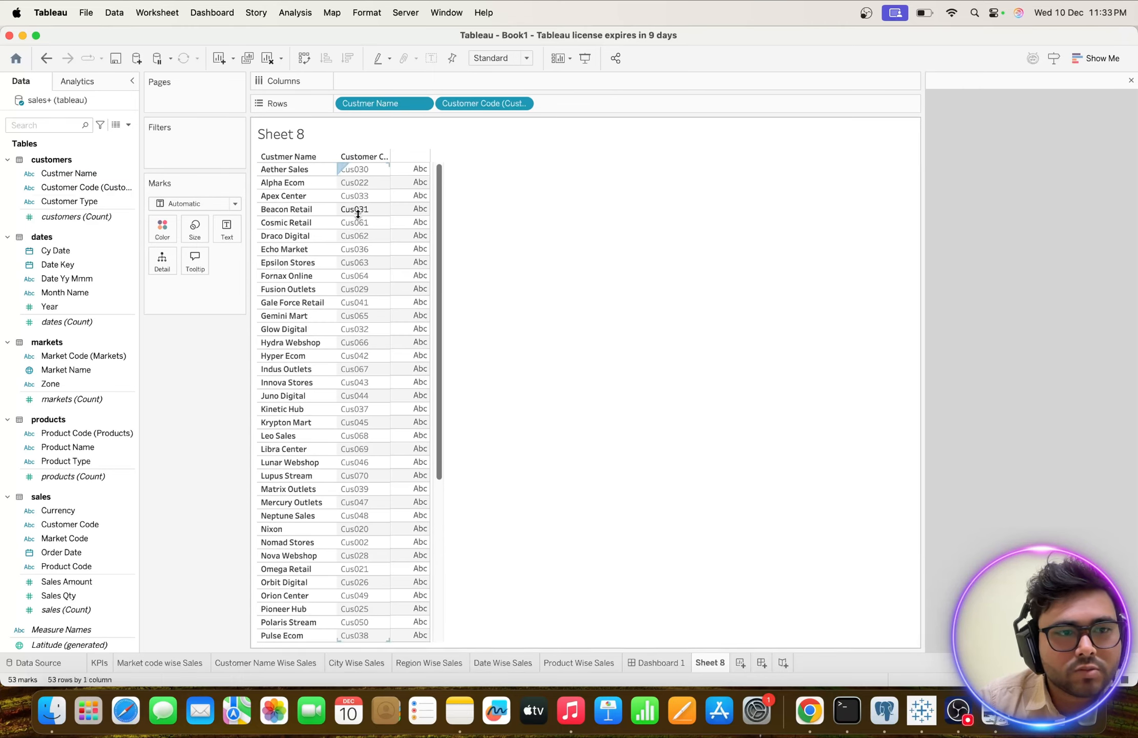
pyautogui.doubleClick(77, 201)
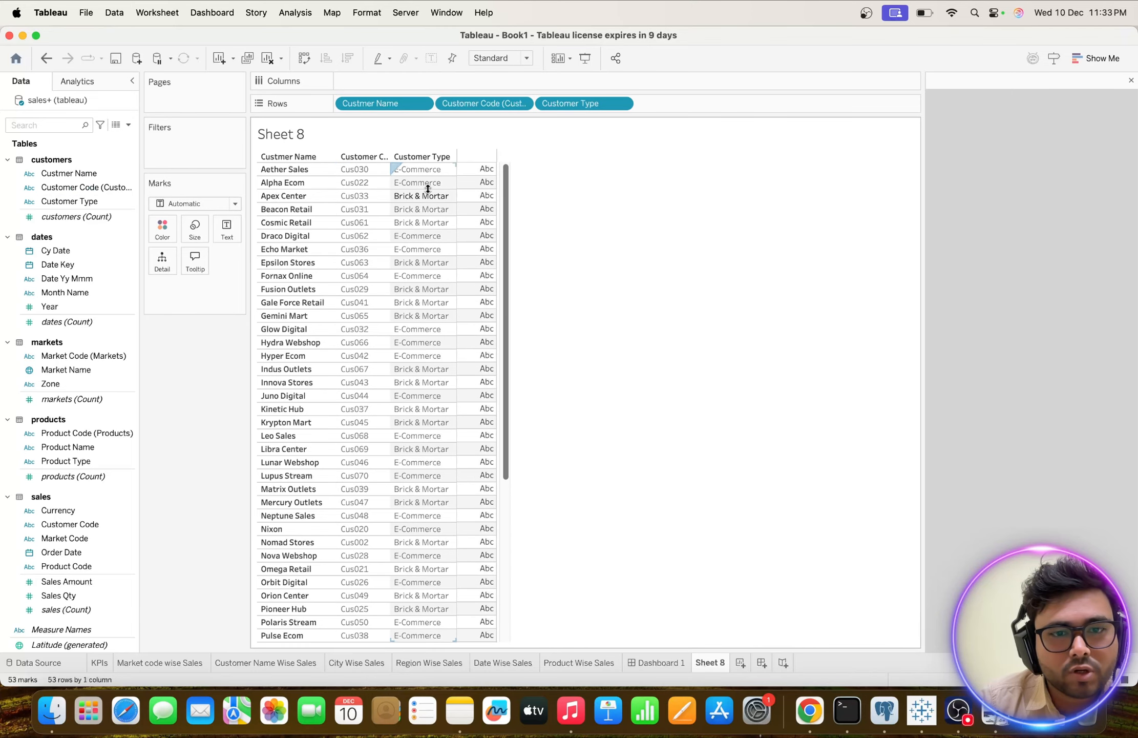
pyautogui.scroll(-3, 452, 333)
pyautogui.scroll(3, 414, 401)
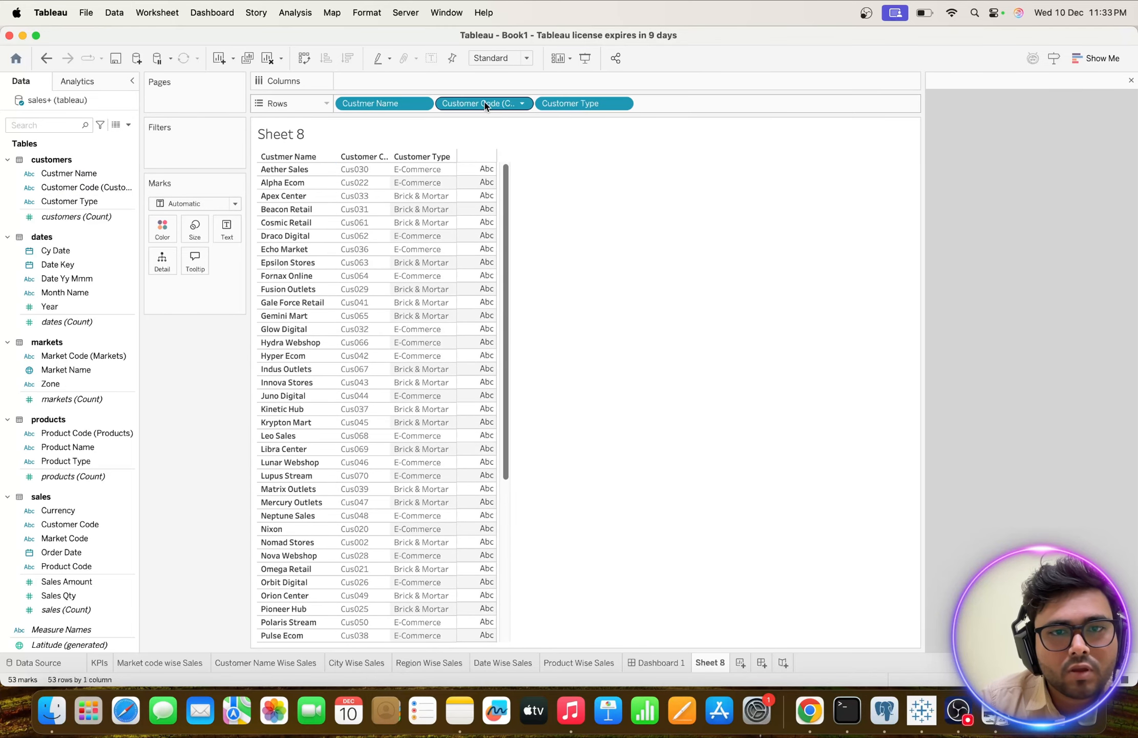
# Remove Customer Code from the rows and place Customer Type ahead of Custmer Name.
pyautogui.moveTo(482, 103); pyautogui.dragTo(188, 376)
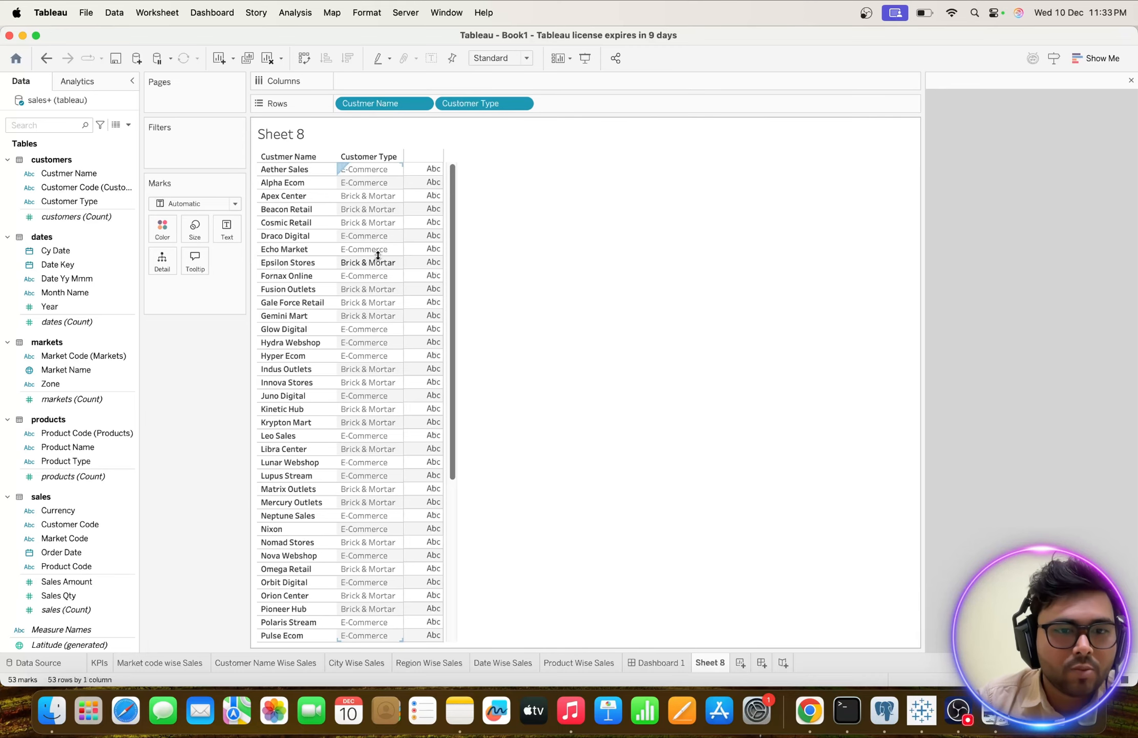
pyautogui.scroll(-5, 370, 281)
pyautogui.scroll(5, 371, 285)
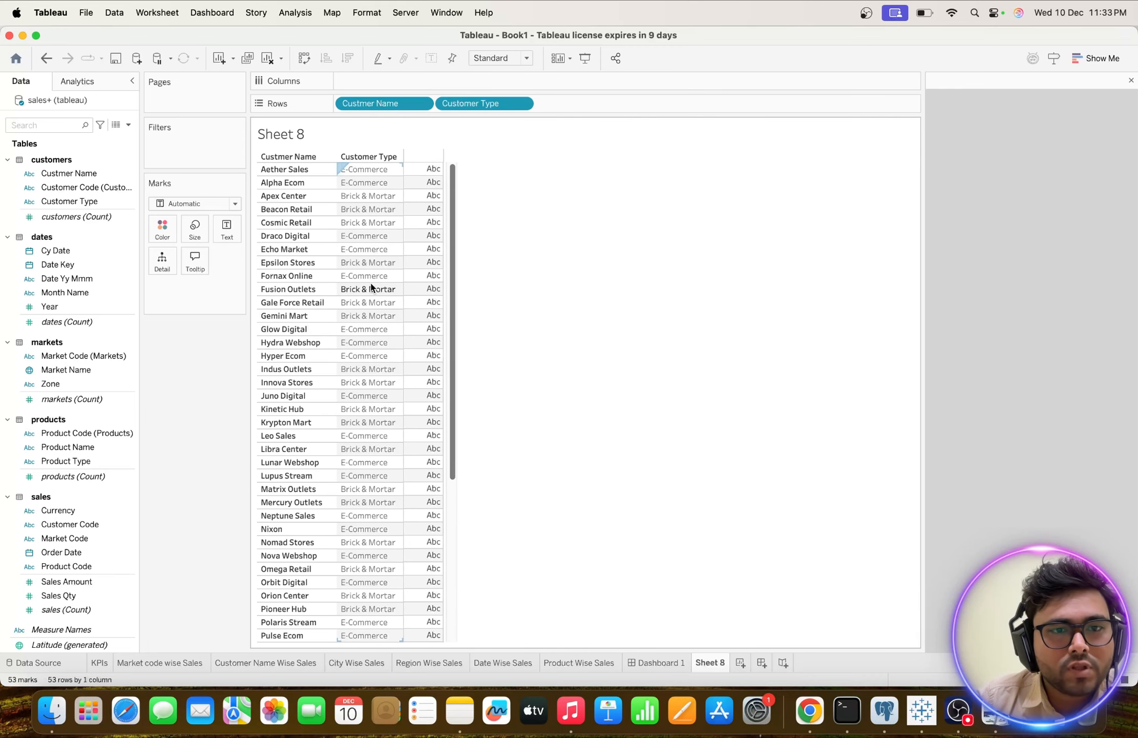
pyautogui.moveTo(359, 103); pyautogui.dragTo(518, 104)
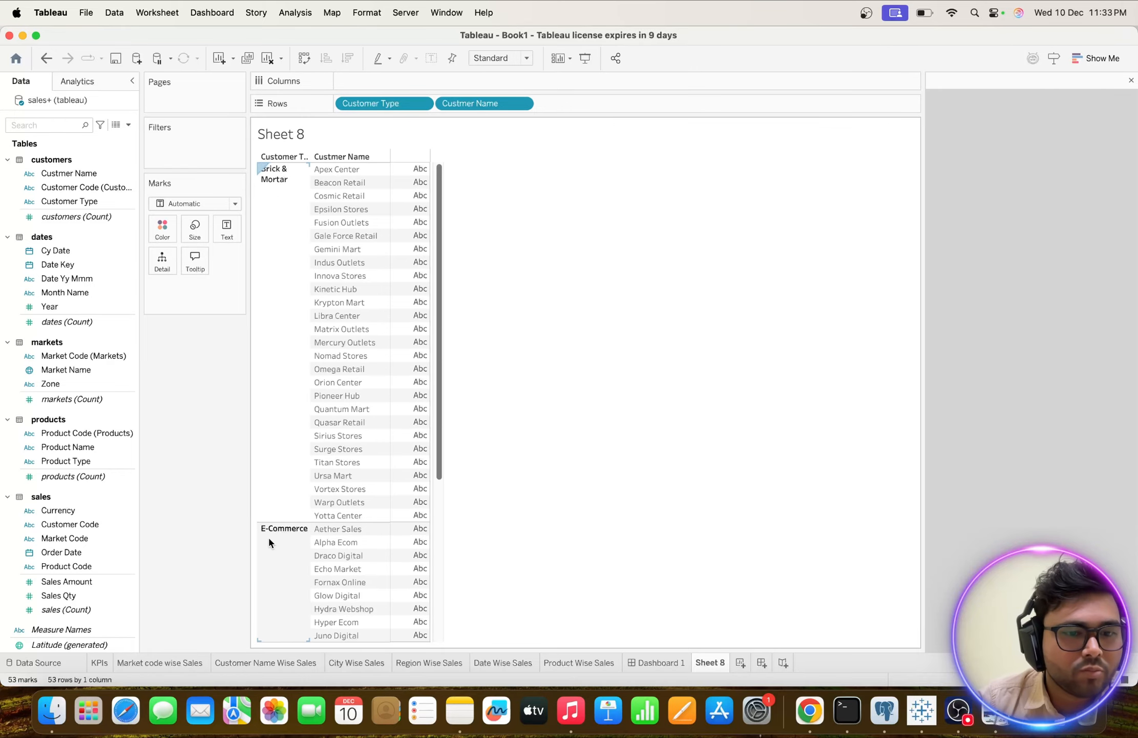
pyautogui.scroll(-5, 269, 542)
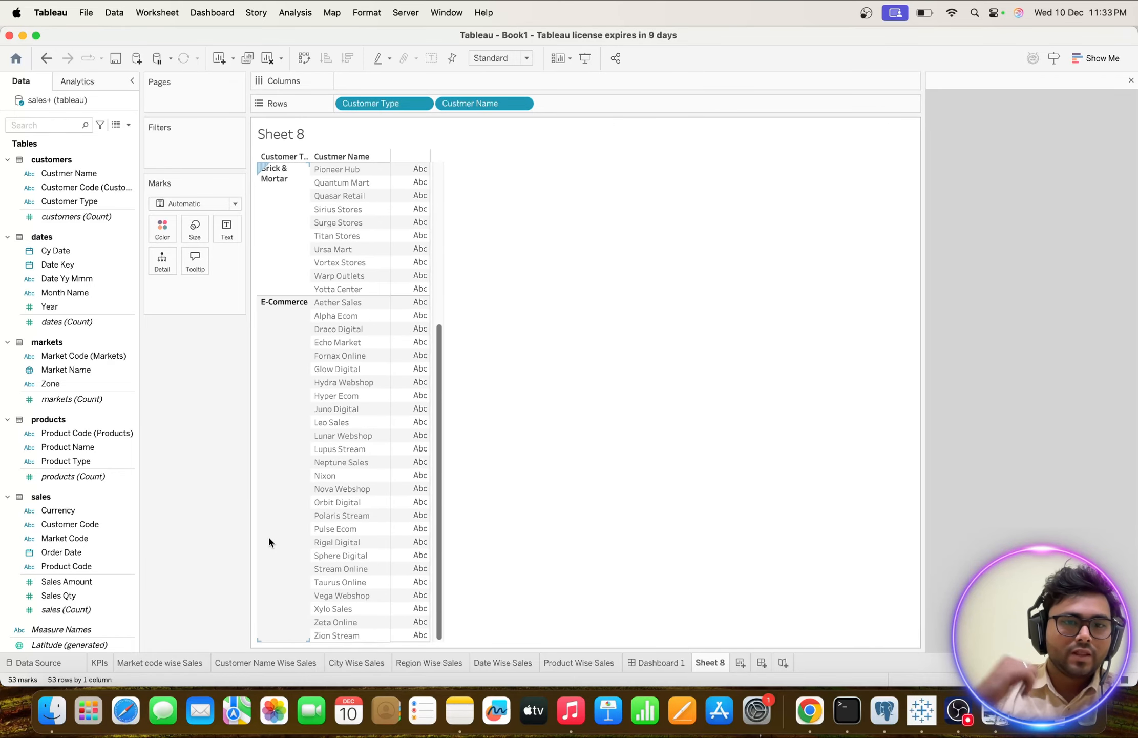
pyautogui.scroll(5, 355, 420)
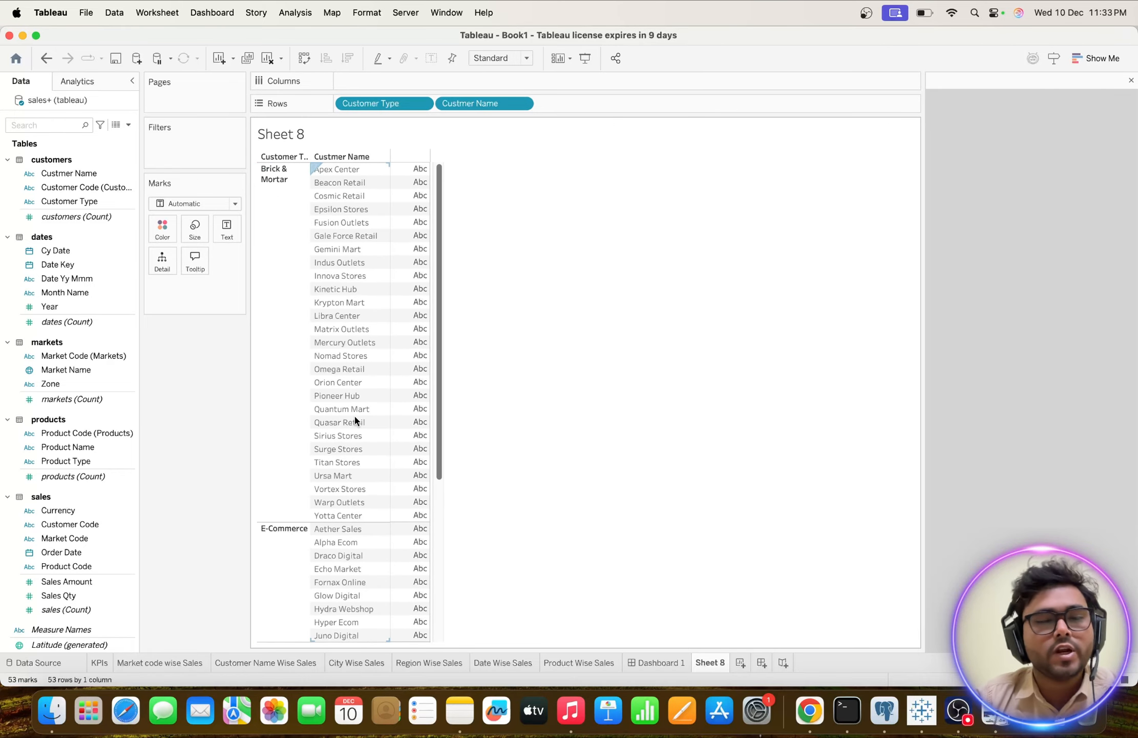
# Compare Dashboard 1 with the reference dashboard image in Preview, checking its customer treemap, and return to Tableau.
pyautogui.hotkey('ctrl', 'Up')
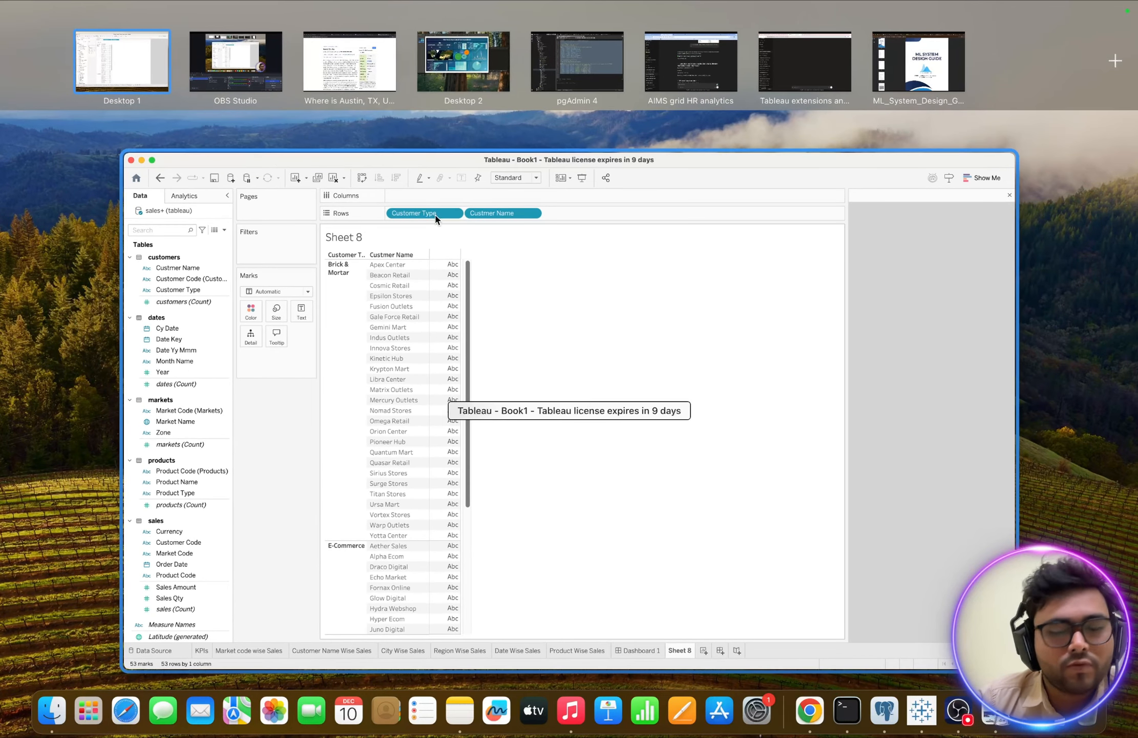
pyautogui.click(928, 704)
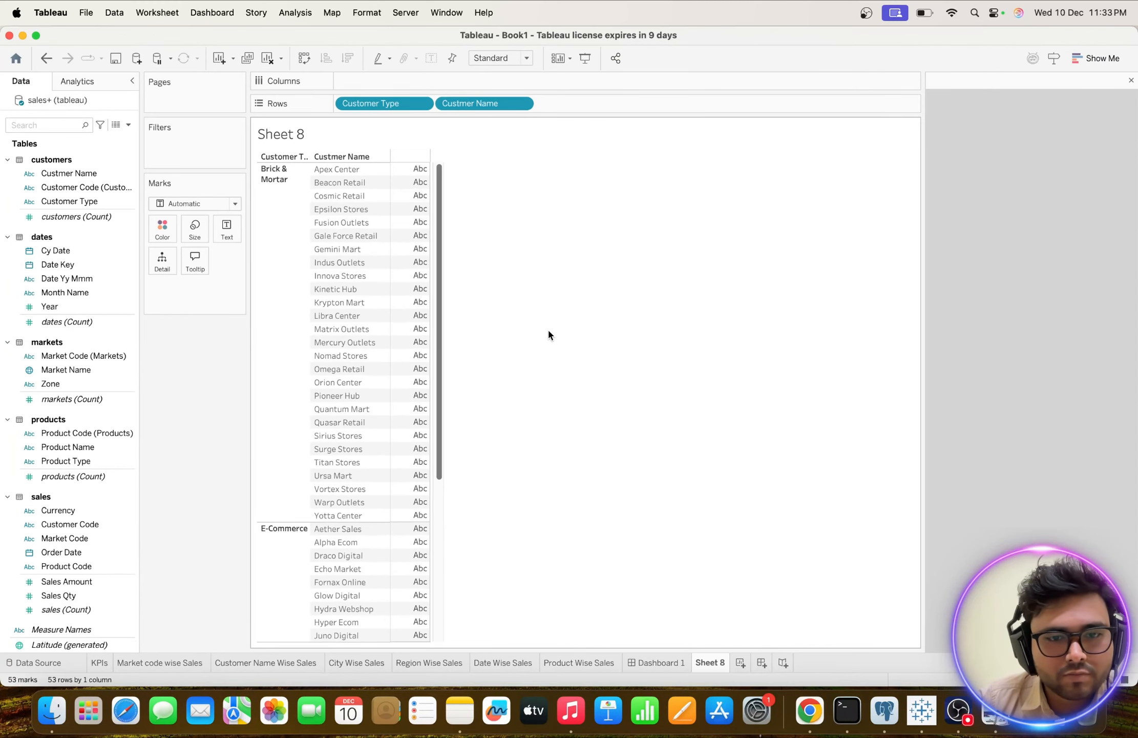
pyautogui.click(636, 663)
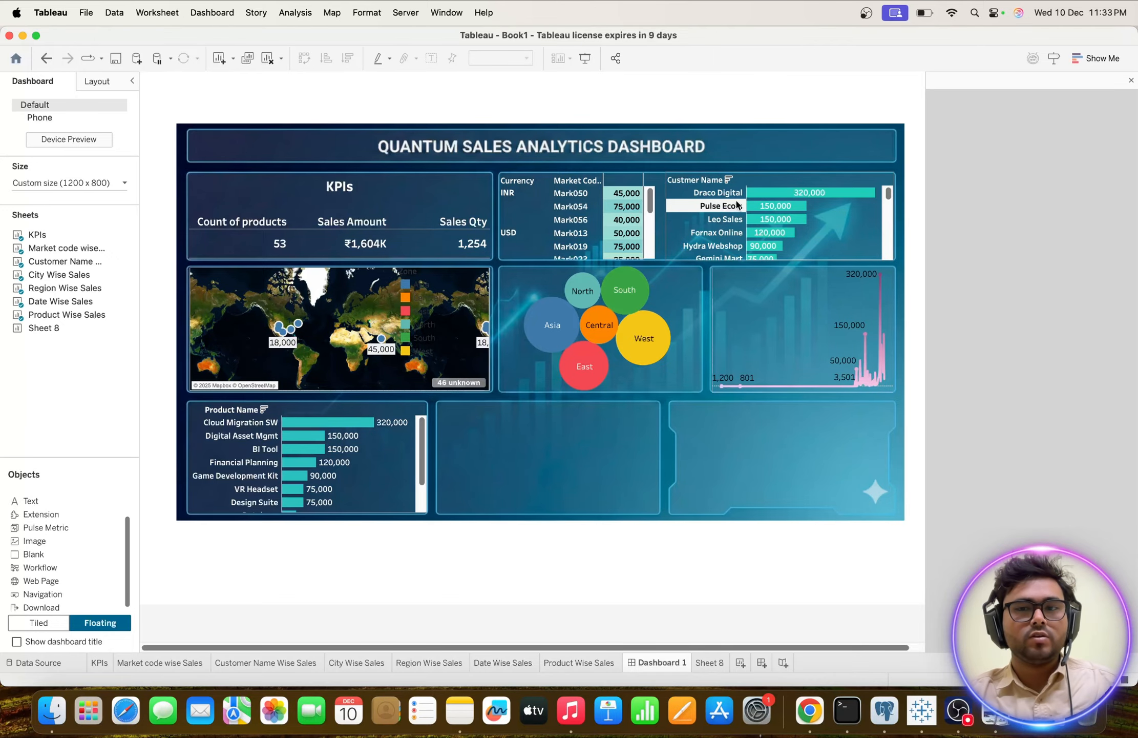
pyautogui.hotkey('ctrl', 'Up')
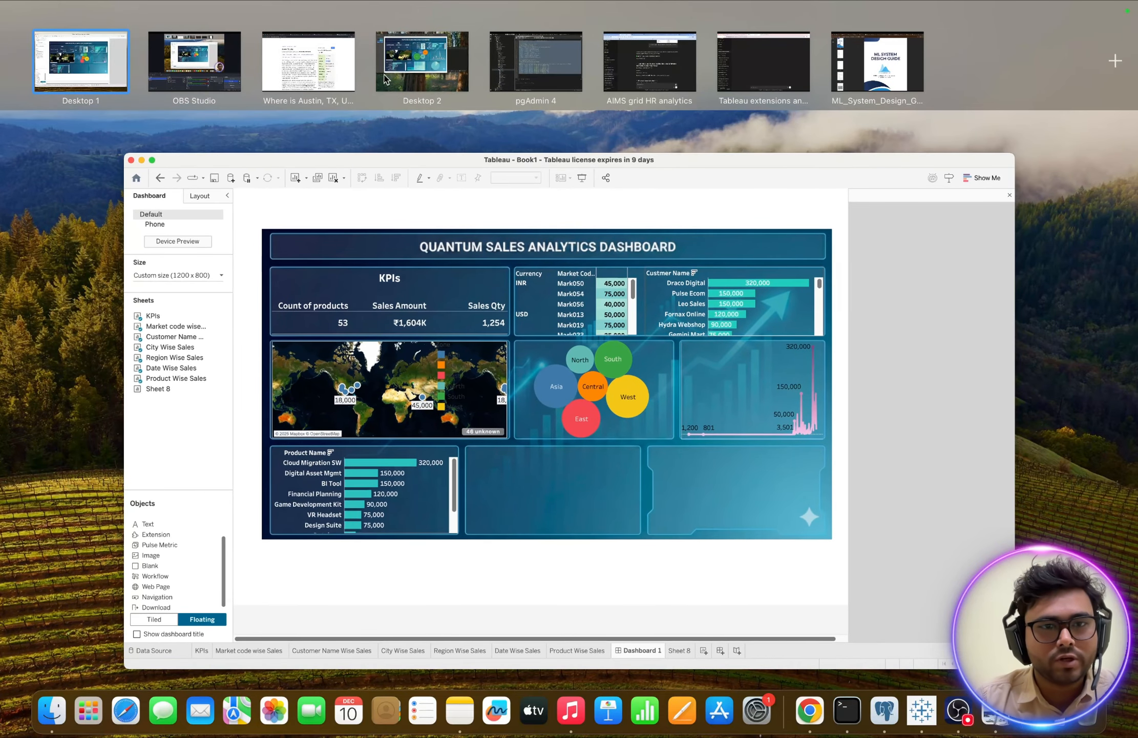
pyautogui.moveTo(400, 89)
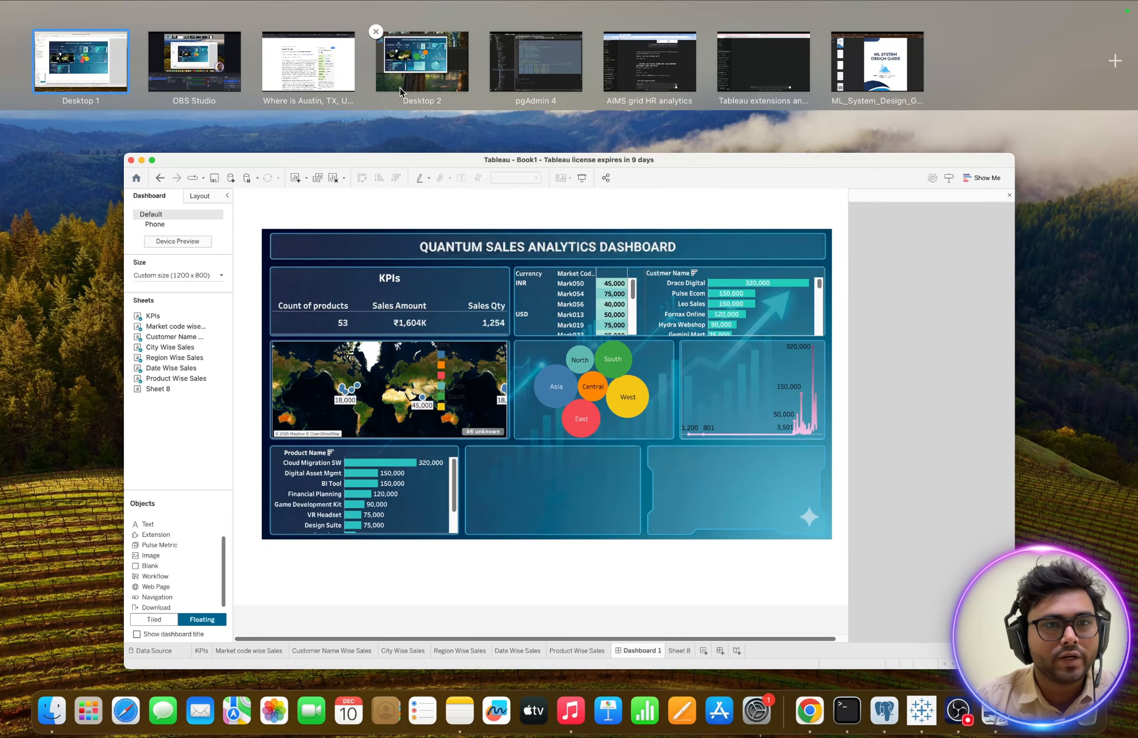
pyautogui.click(400, 88)
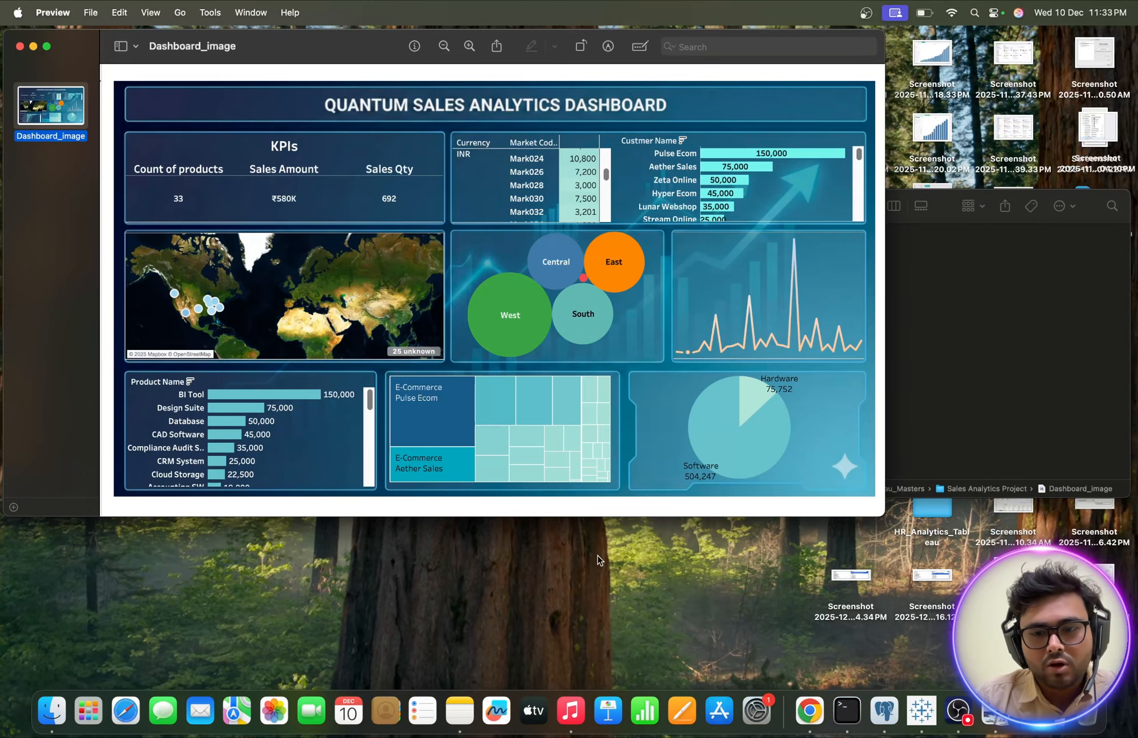
pyautogui.hotkey('ctrl', 'Left')
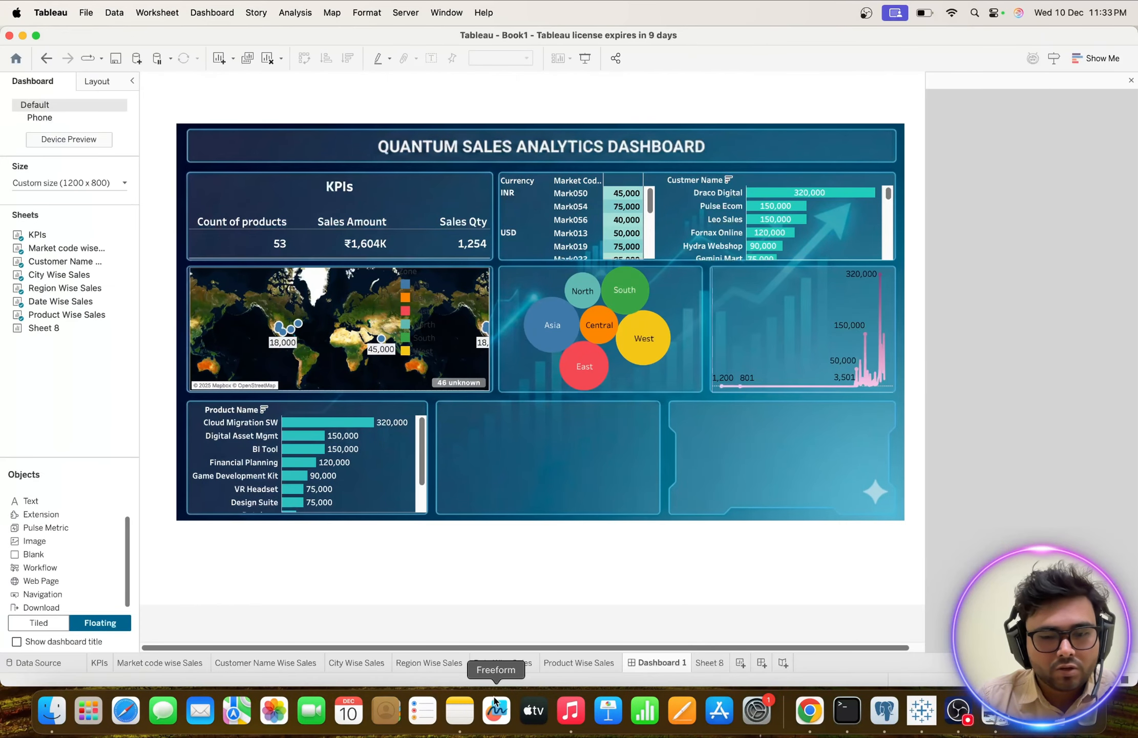
# Move Sheet 8 ahead of Dashboard 1 and rename it Customer Type & Name wise Sales.
pyautogui.click(709, 662)
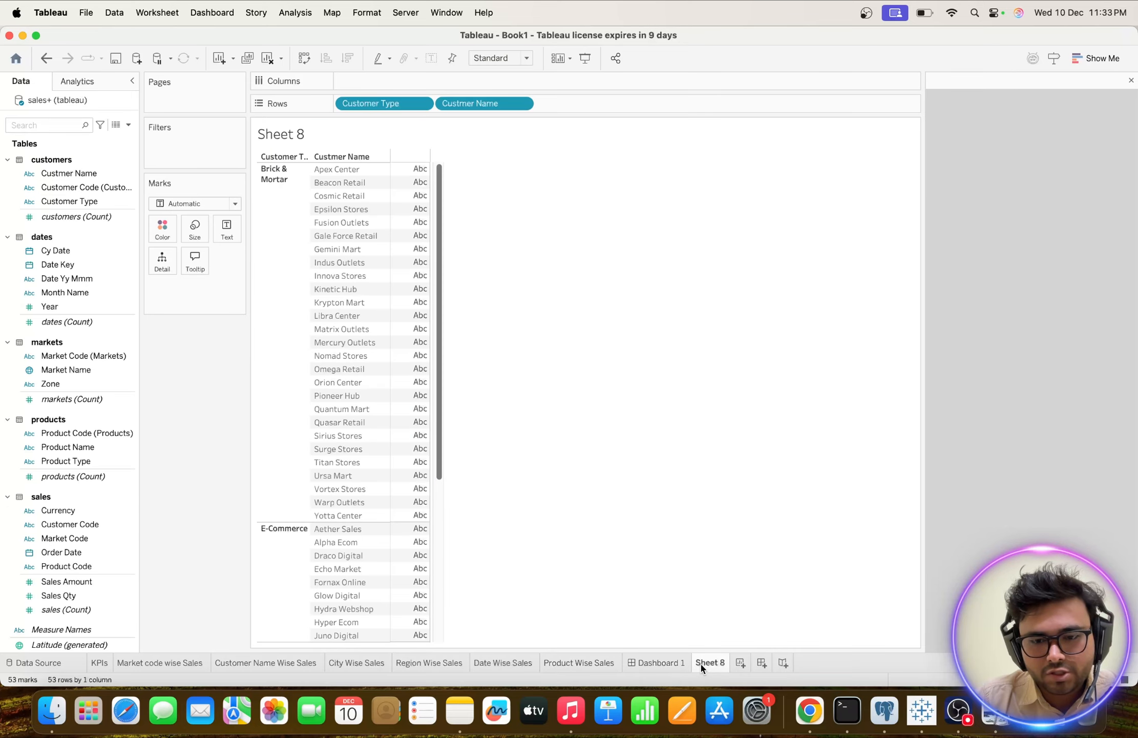
pyautogui.moveTo(702, 666); pyautogui.dragTo(641, 662)
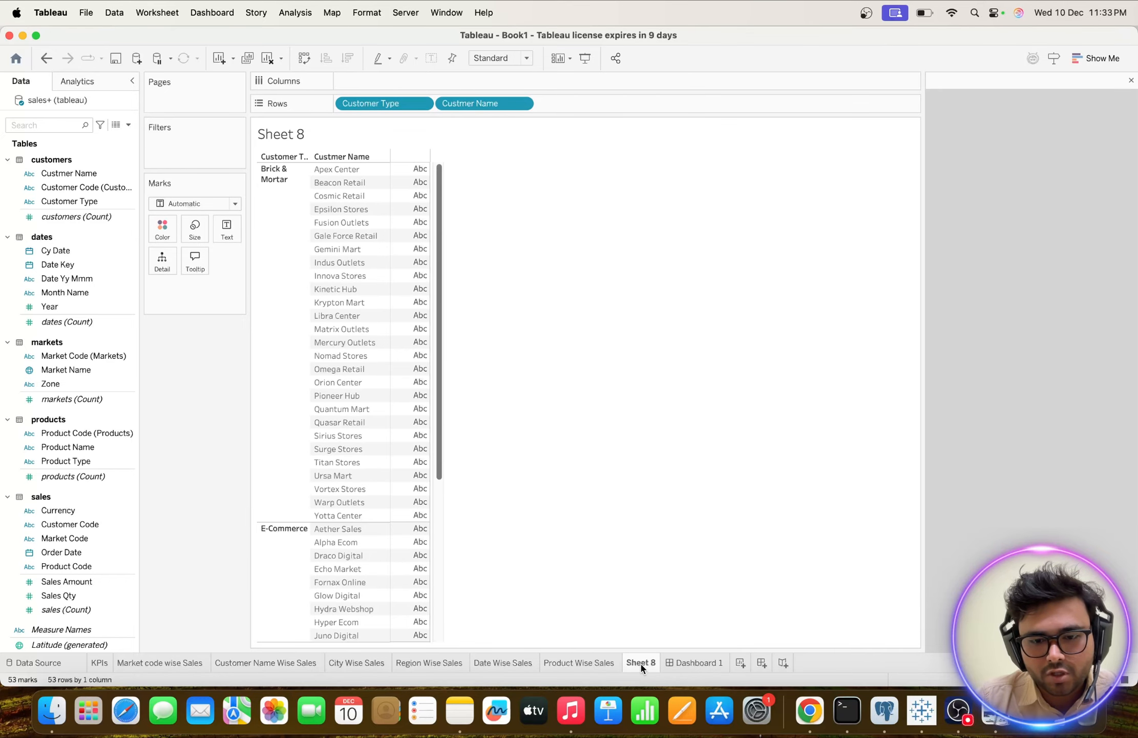
pyautogui.doubleClick(640, 662)
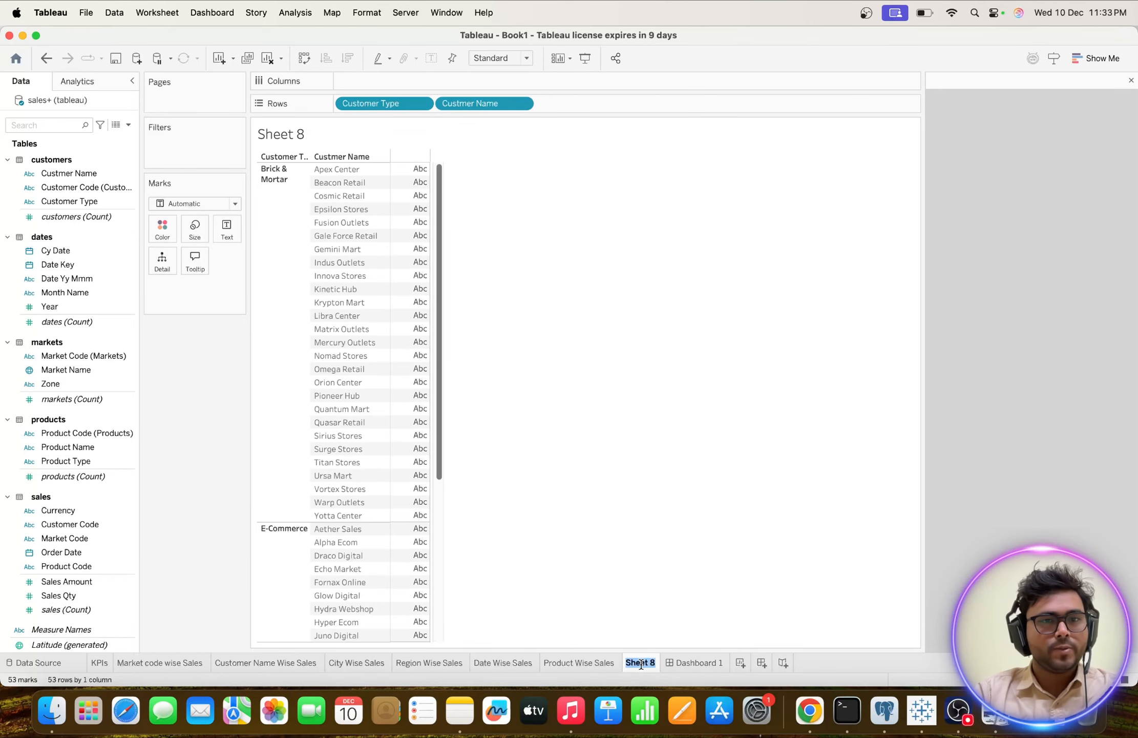
pyautogui.write('Cu')
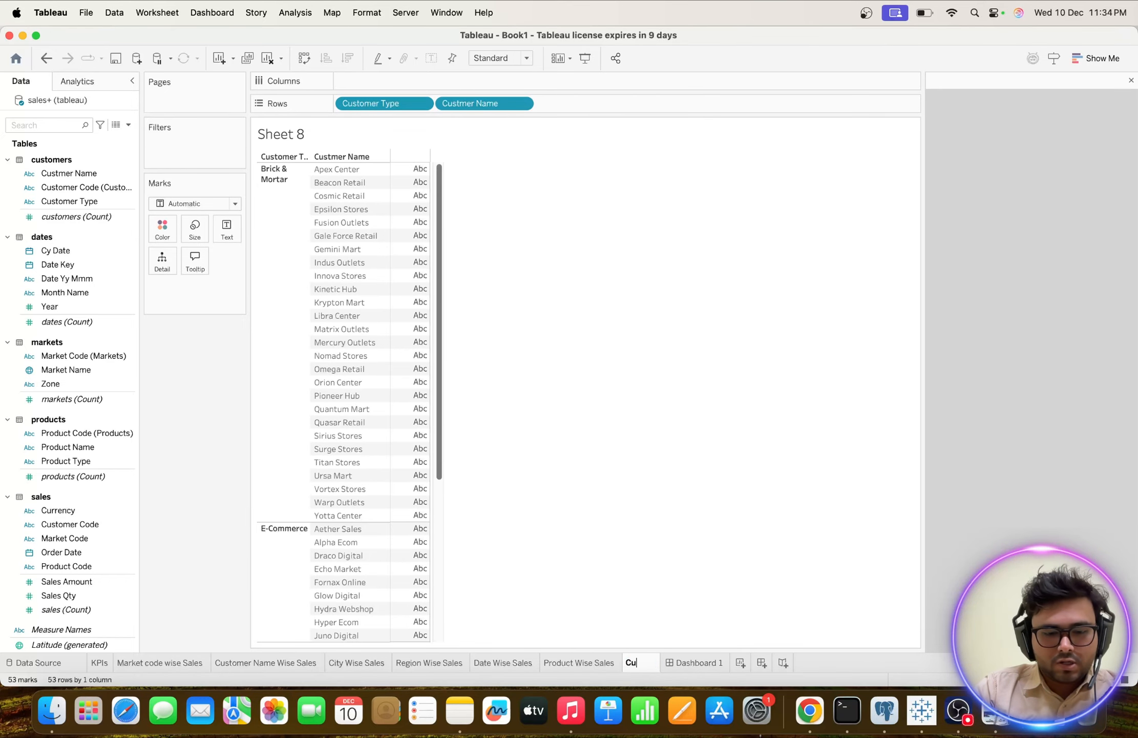
pyautogui.write('stomer T')
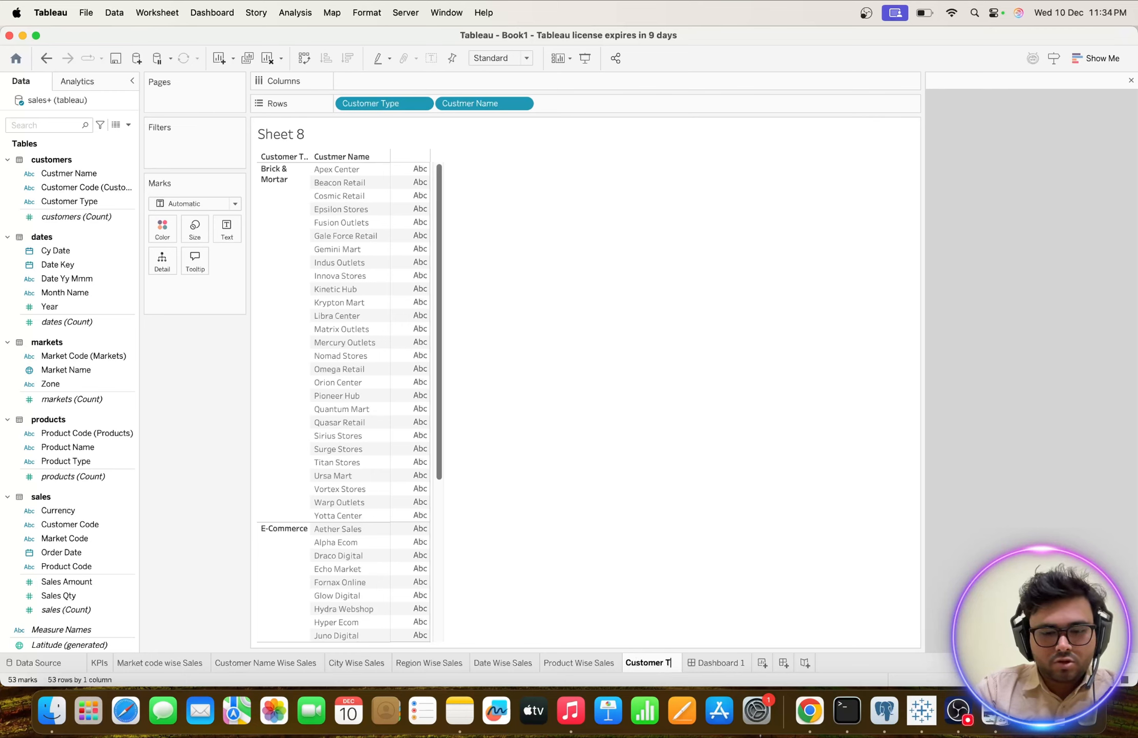
pyautogui.write('ype & Nam')
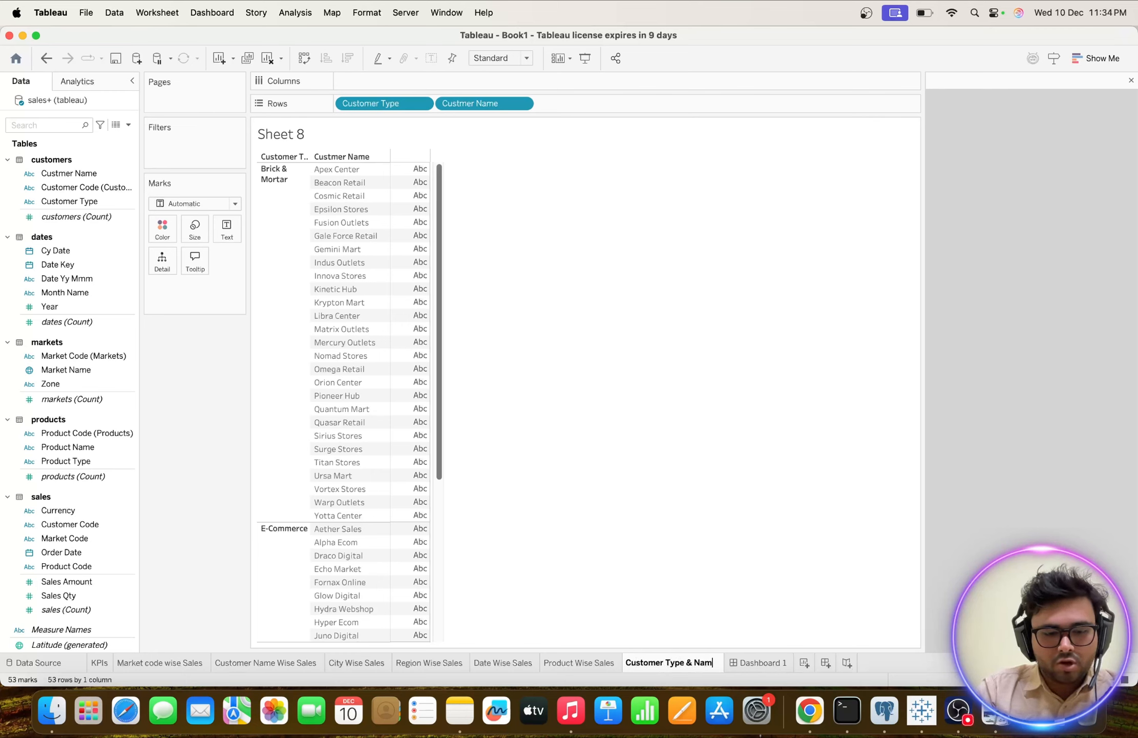
pyautogui.write('e wise Sales')
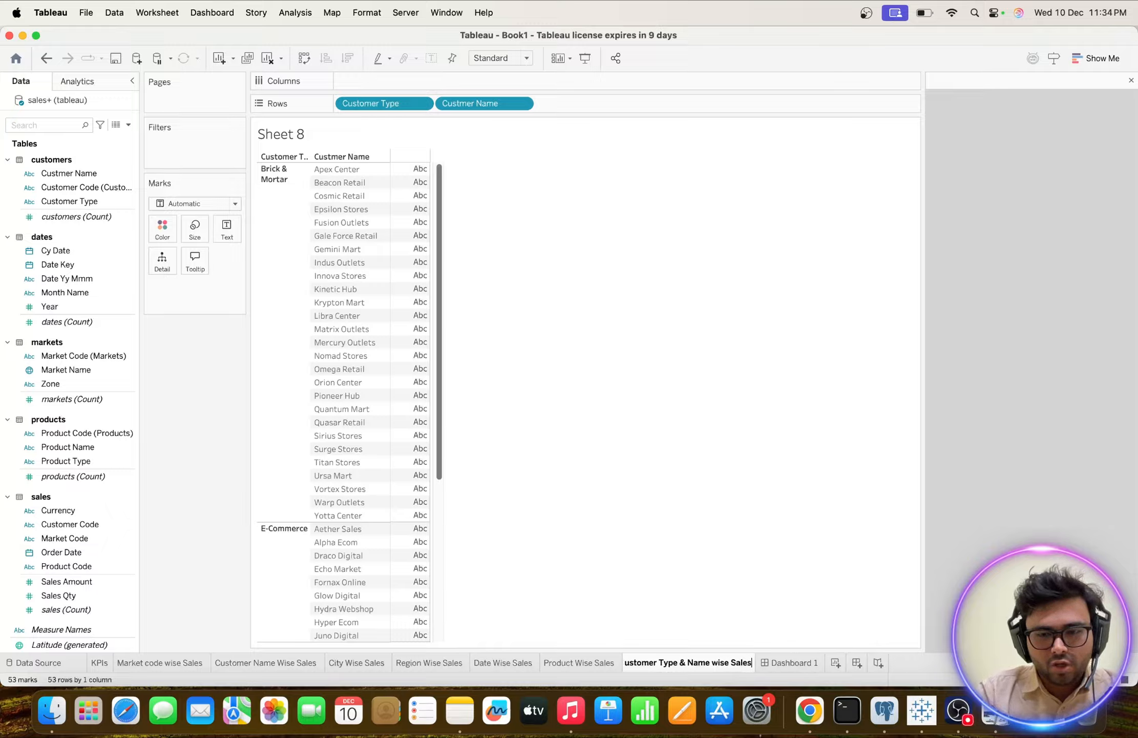
pyautogui.press('Return')
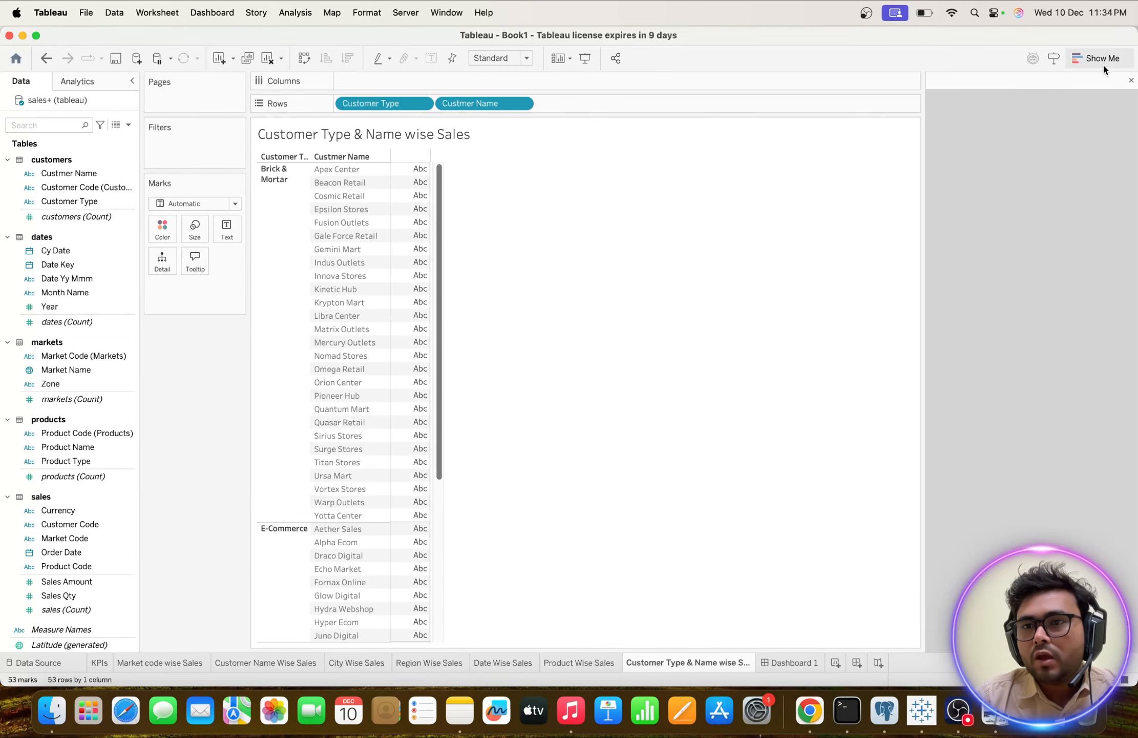
# Add Sales Amount from the sales table as the measure shown for each customer.
pyautogui.click(1084, 59)
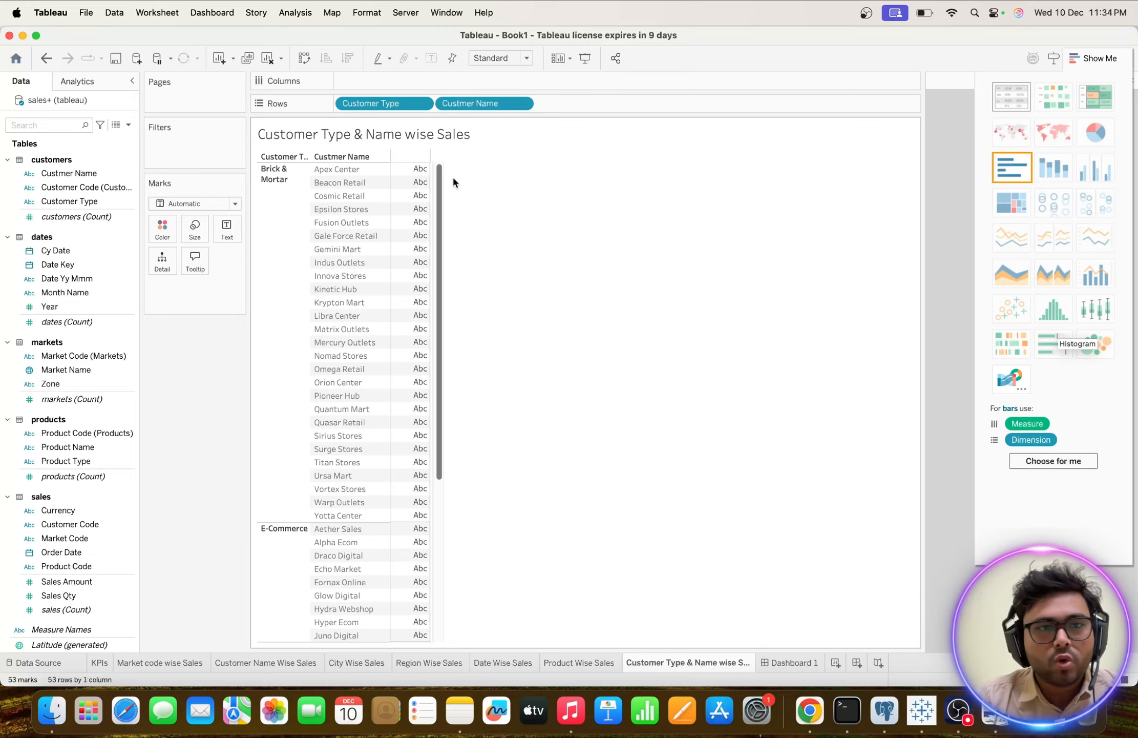
pyautogui.click(235, 204)
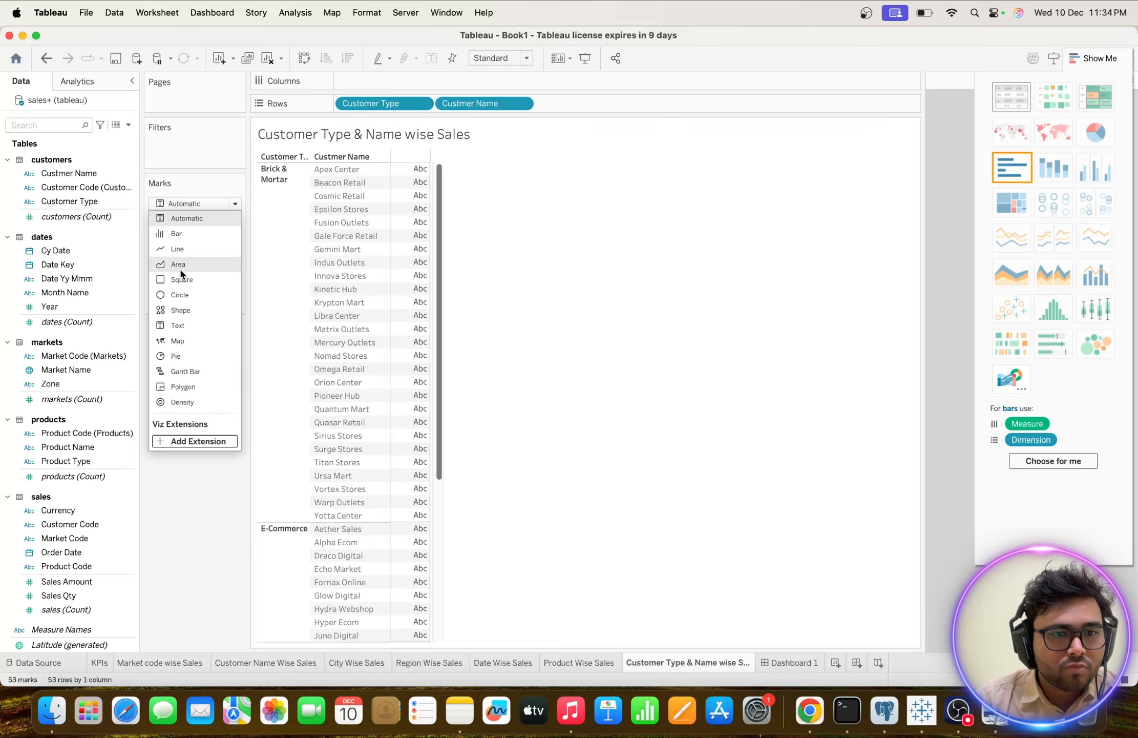
pyautogui.click(188, 502)
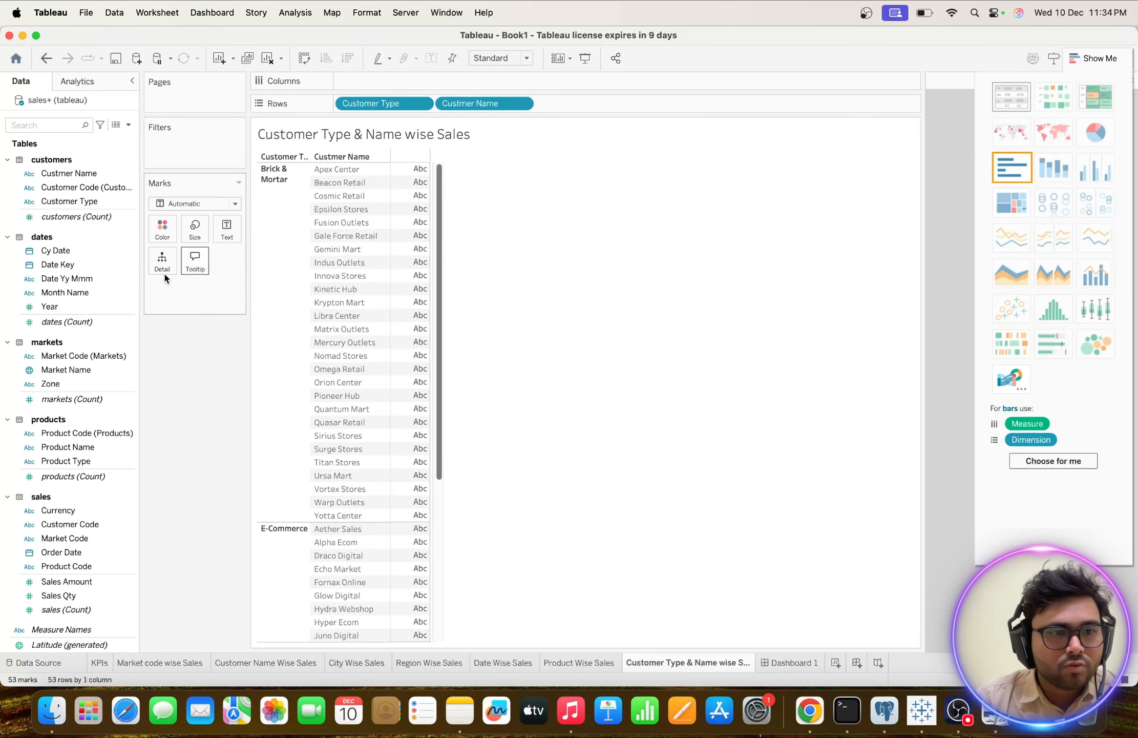
pyautogui.scroll(-1, 113, 613)
pyautogui.doubleClick(51, 553)
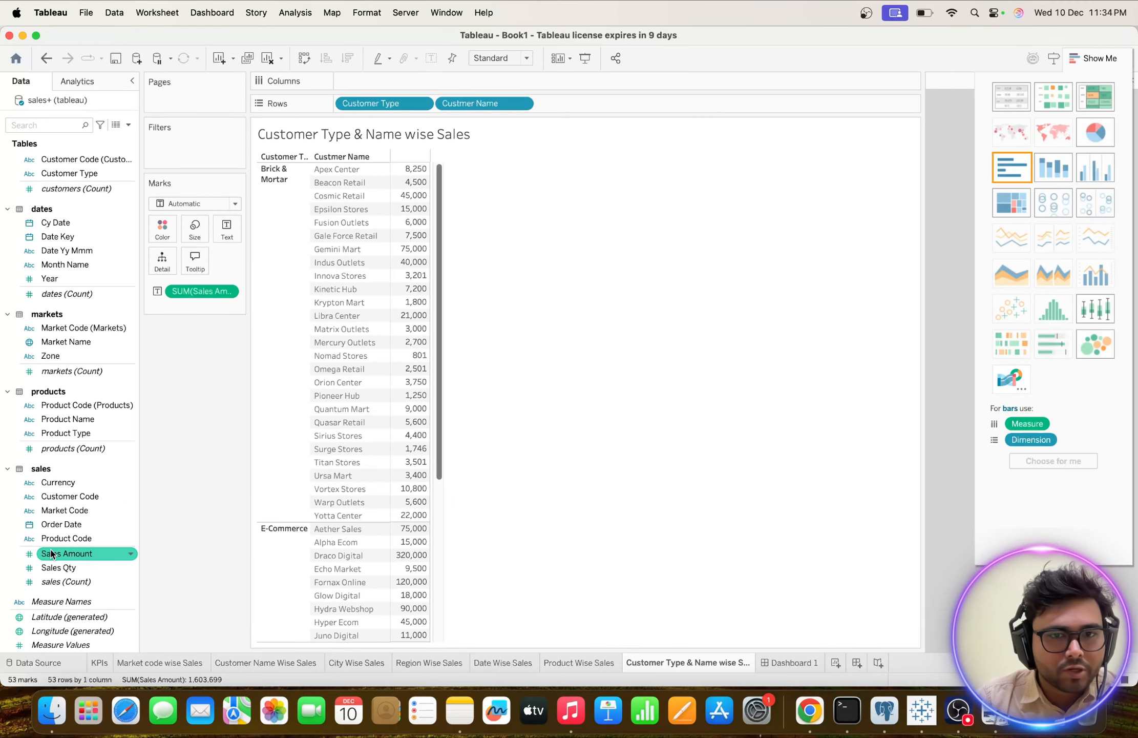
# Convert the Customer Type & Name wise Sales table into a treemap.
pyautogui.click(234, 203)
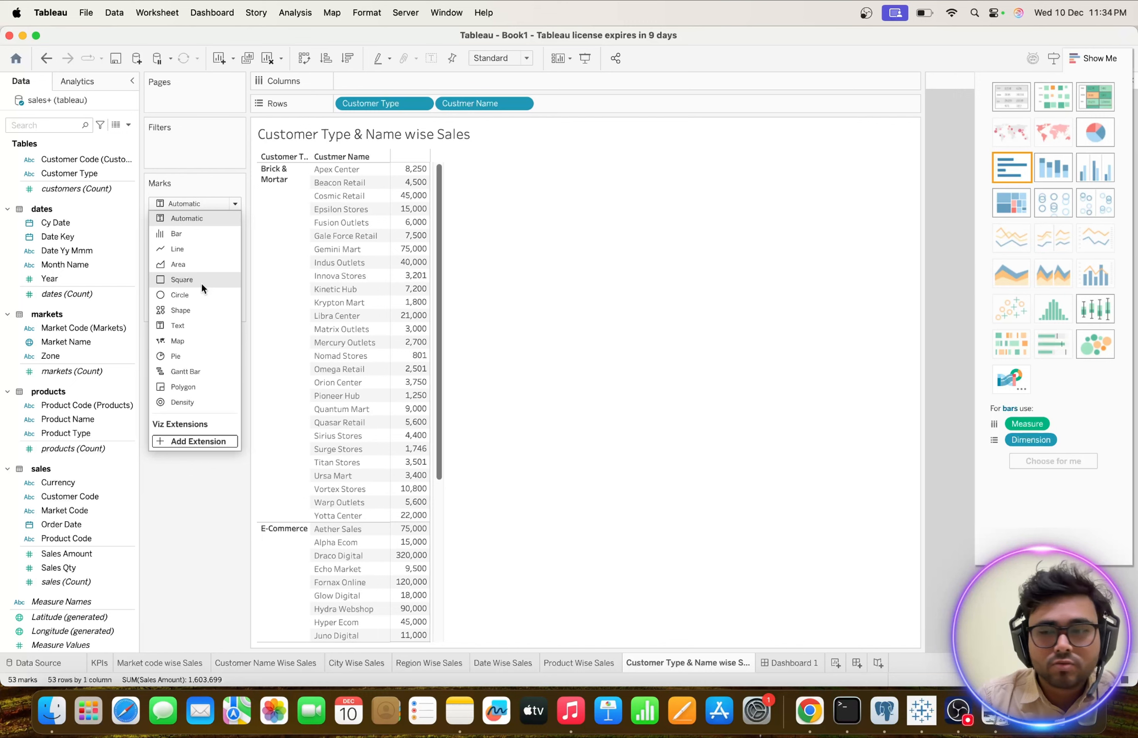
pyautogui.click(952, 383)
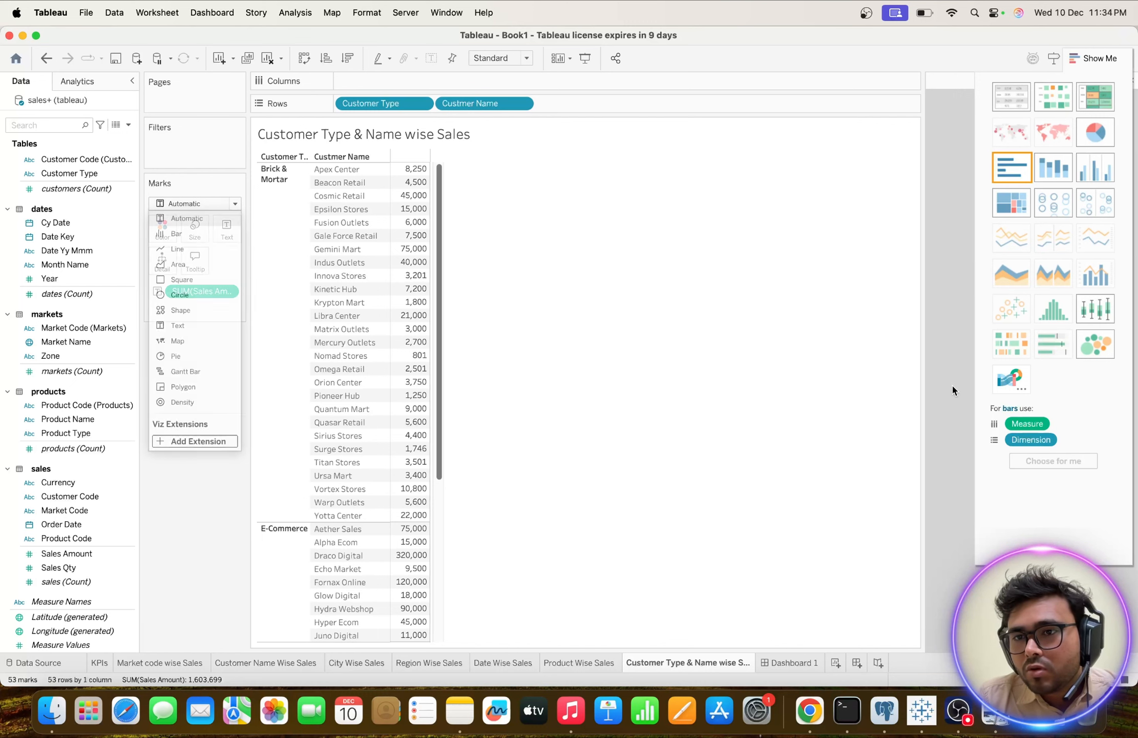
pyautogui.click(1017, 207)
# Examine the customer treemap alongside Dashboard 1, checking the sales details of the Asia, West and South zone bubbles.
pyautogui.moveTo(307, 228)
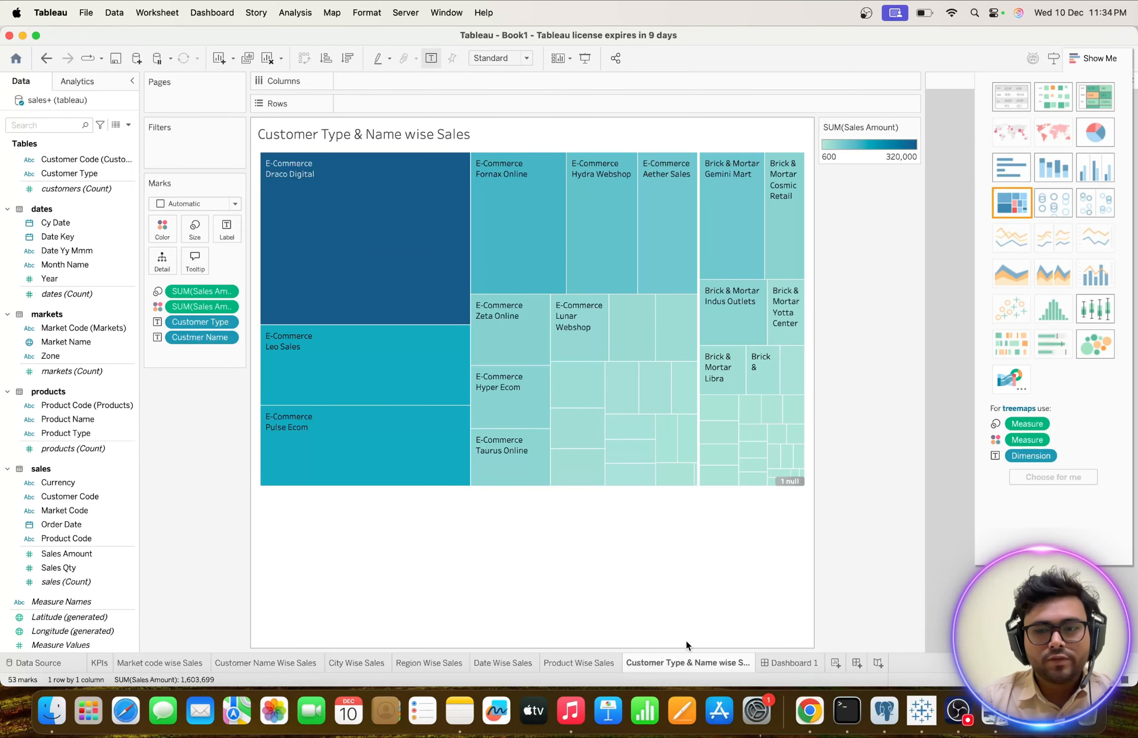
pyautogui.click(787, 663)
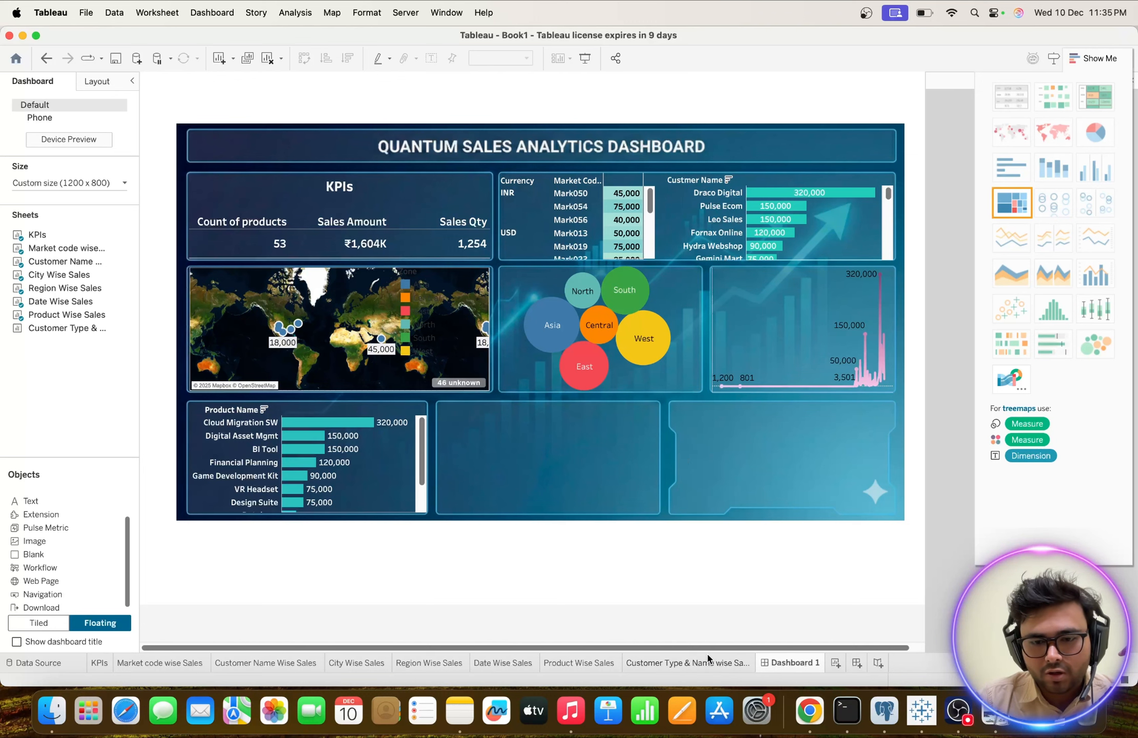
pyautogui.click(712, 664)
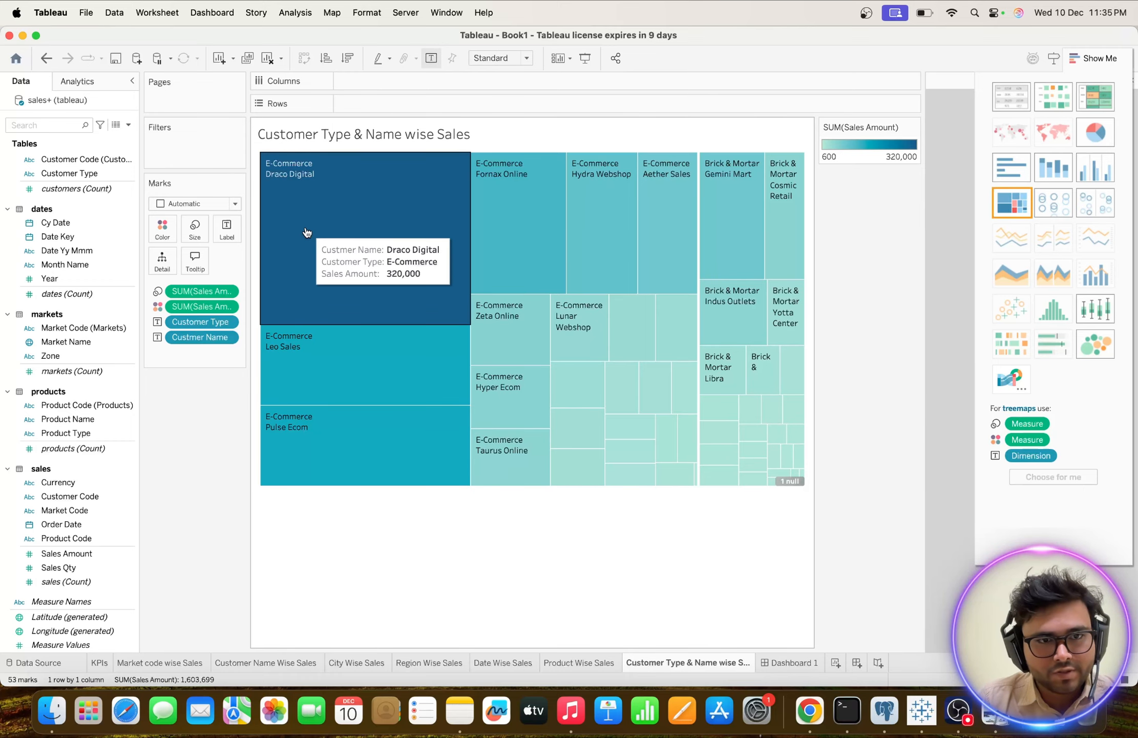
pyautogui.click(799, 664)
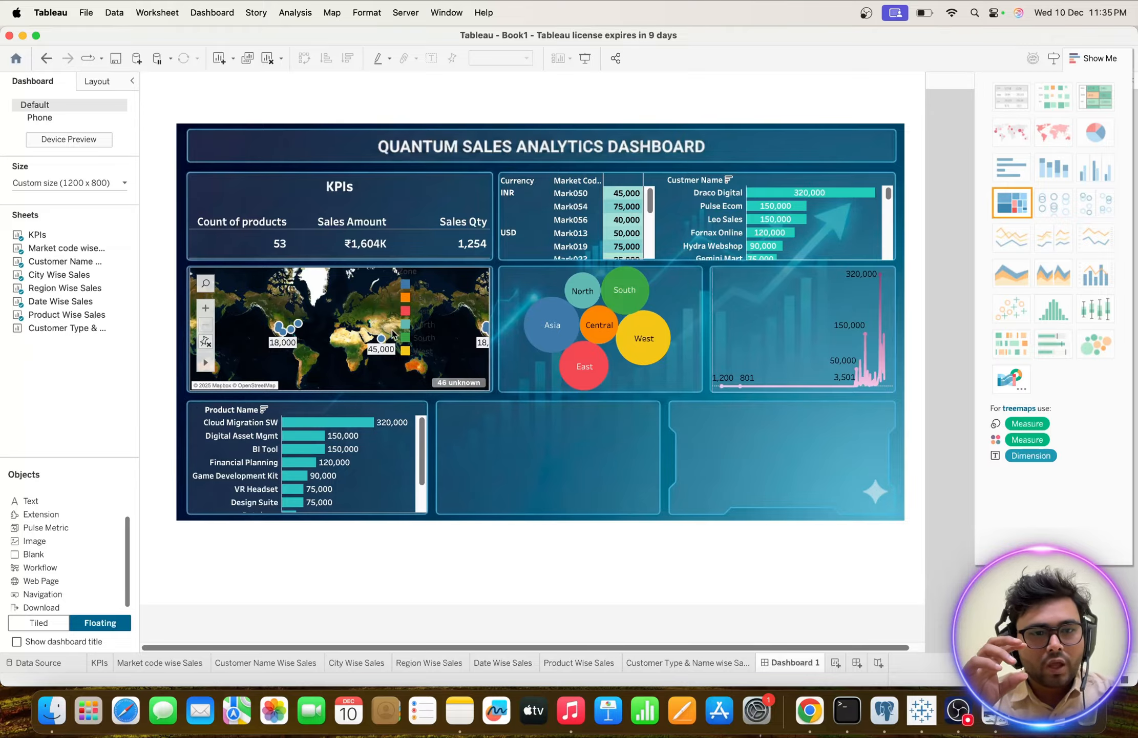
pyautogui.moveTo(559, 330)
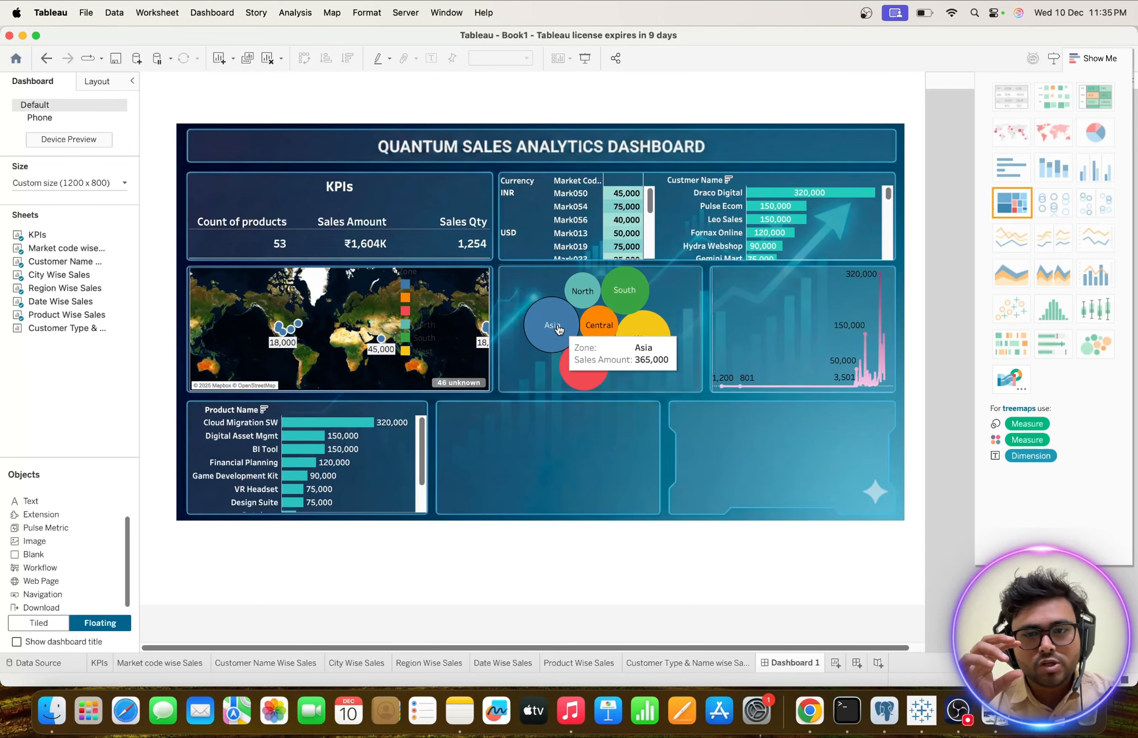
pyautogui.moveTo(618, 353)
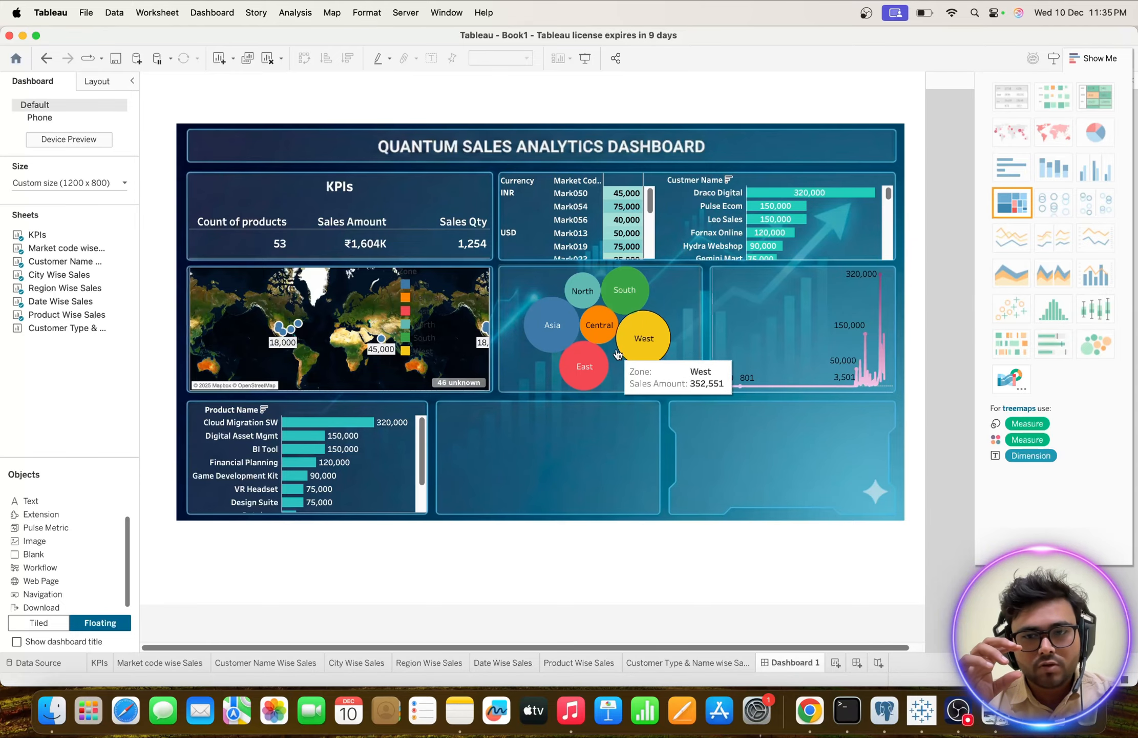
pyautogui.moveTo(632, 301)
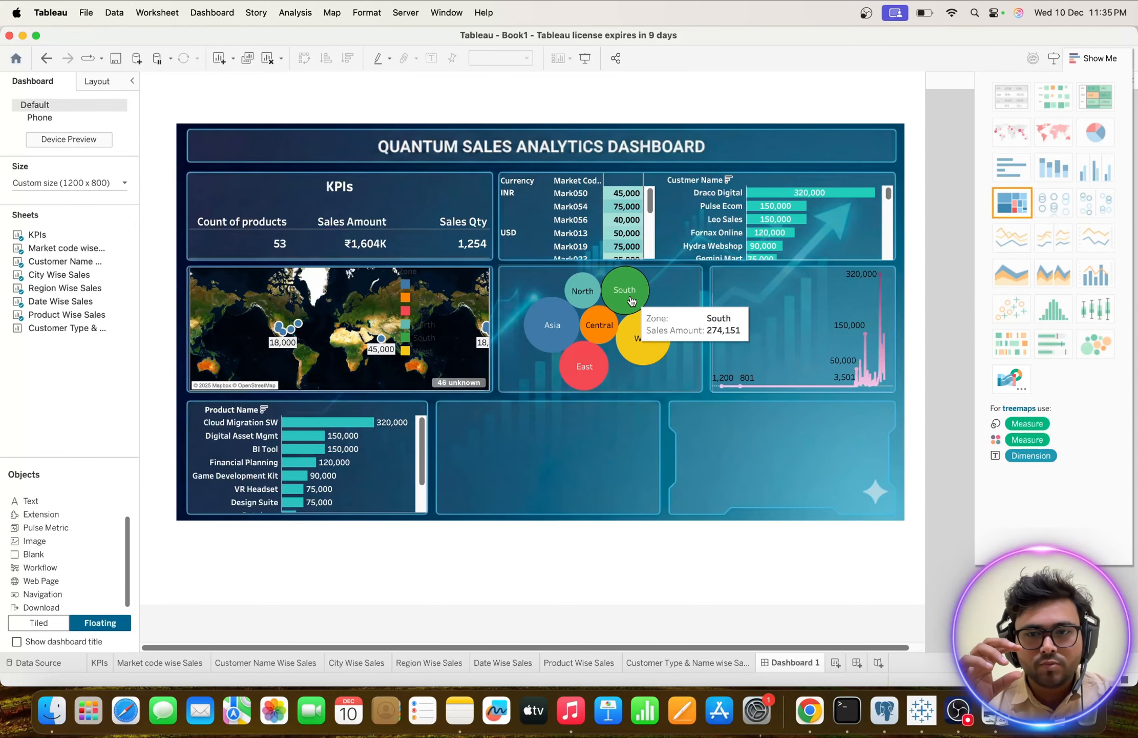